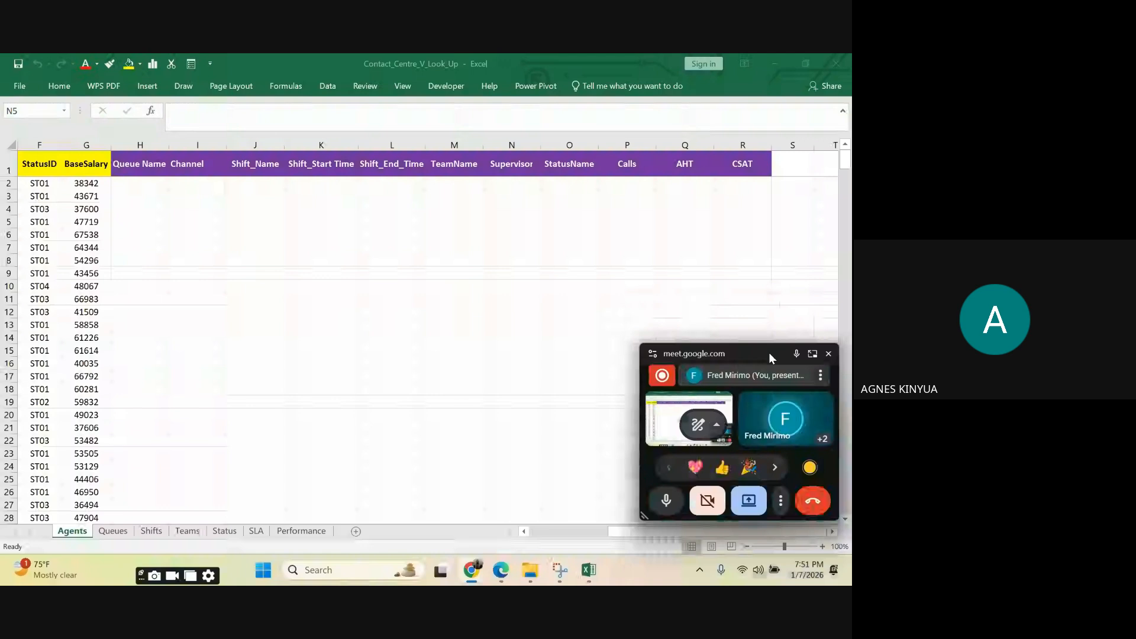
Step: Move the floating meeting window up and away so it no longer covers the Agents sheet's columns
left_click_drag(769, 352, 746, 64)
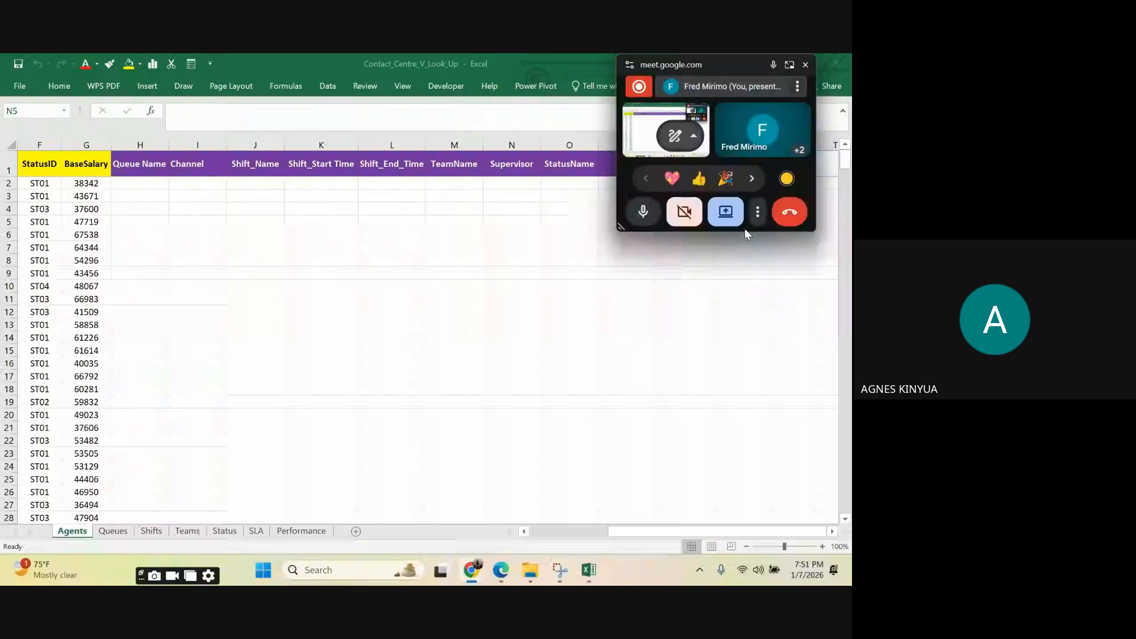
left_click_drag(747, 66, 787, 53)
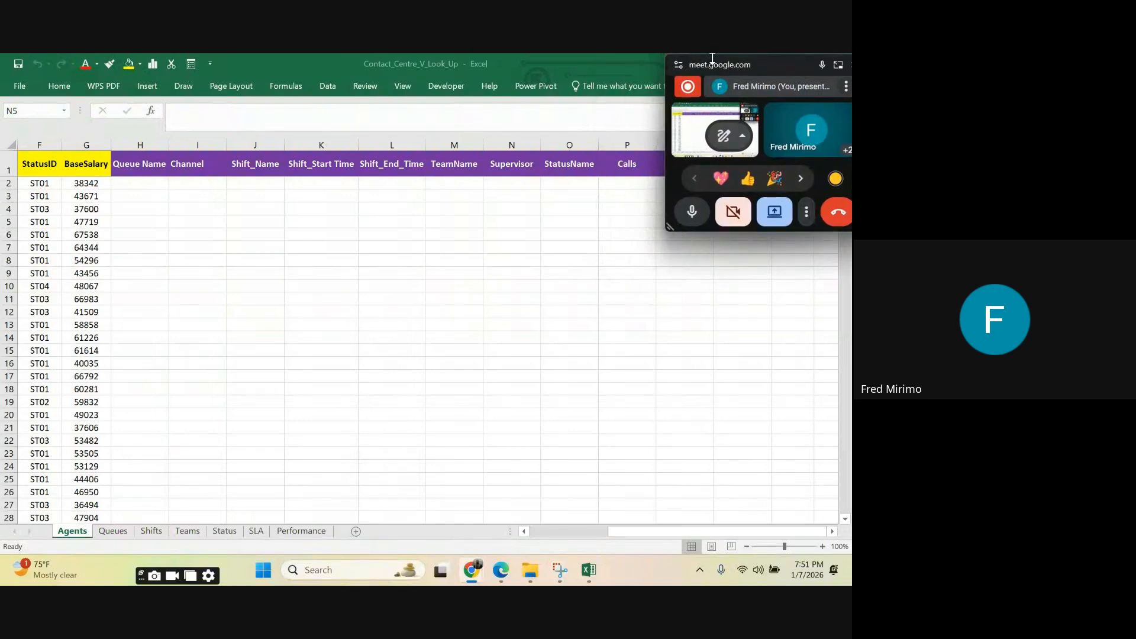
left_click_drag(712, 57, 815, 52)
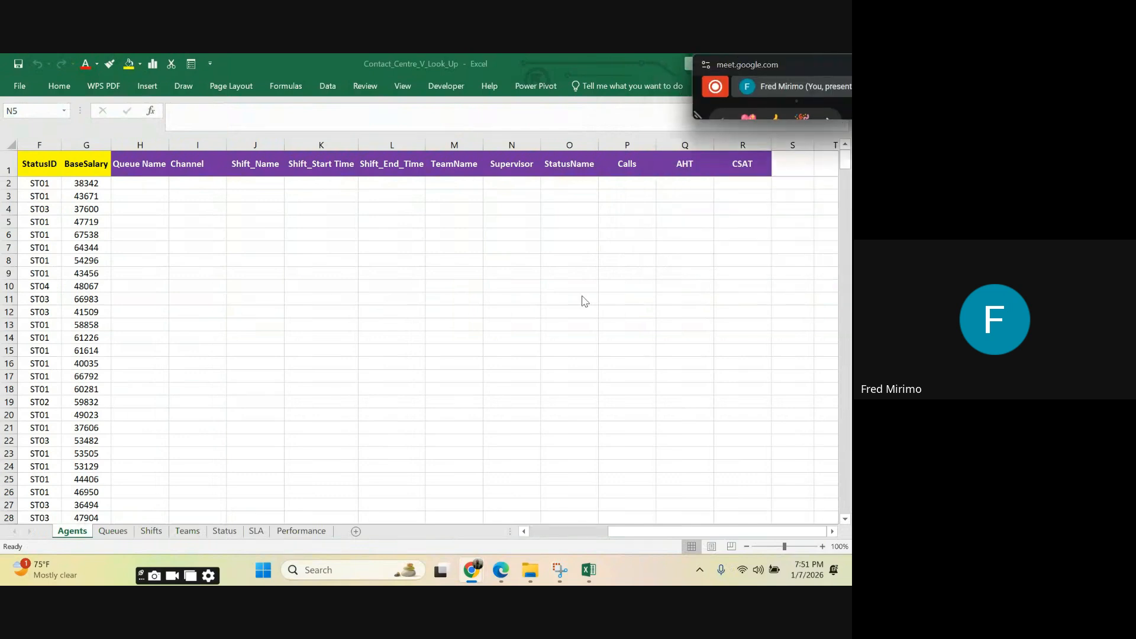
Step: Examine the Agents sheet's source data in columns A to G, from AgentID through BaseSalary
left_click_drag(622, 529, 531, 540)
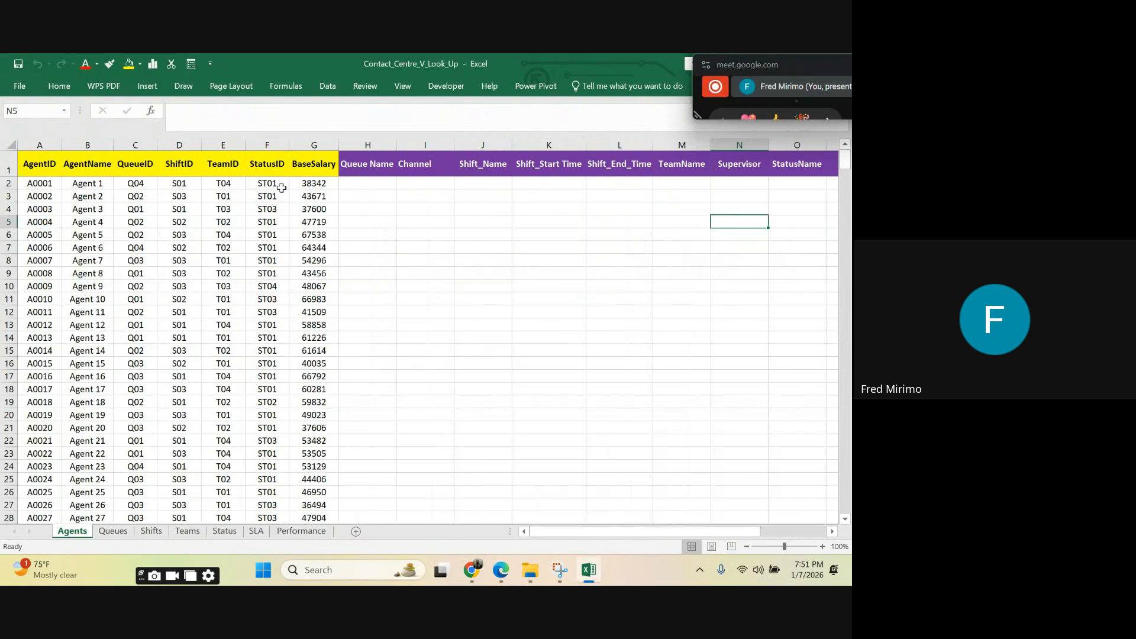
left_click(283, 220)
left_click(145, 234)
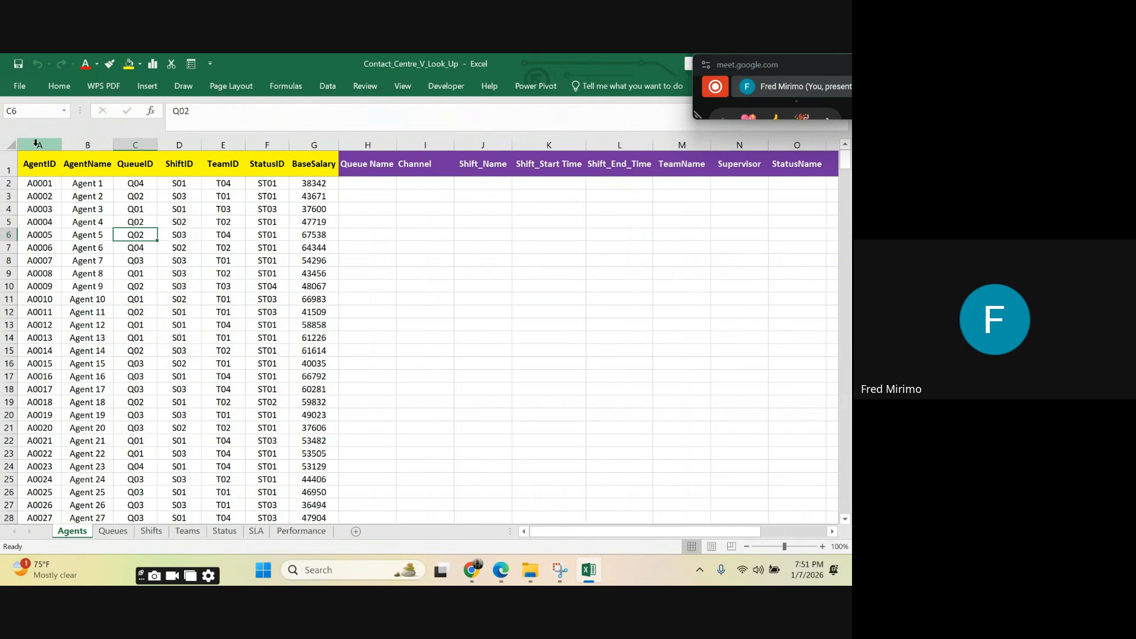
left_click_drag(35, 144, 319, 168)
left_click(103, 224)
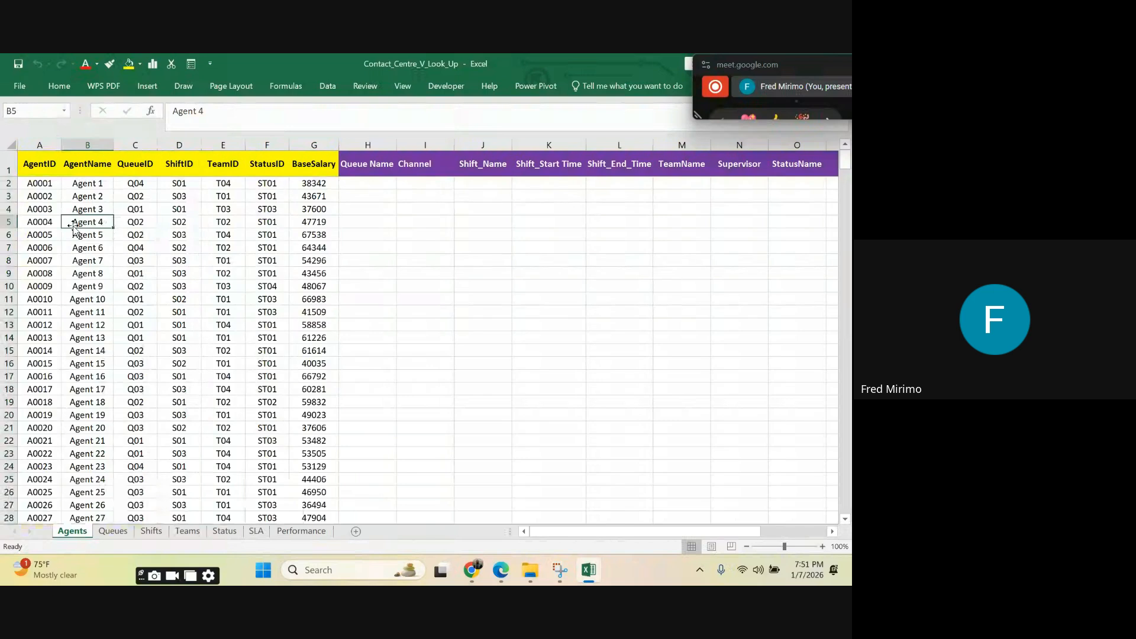
left_click(302, 222)
left_click(367, 183)
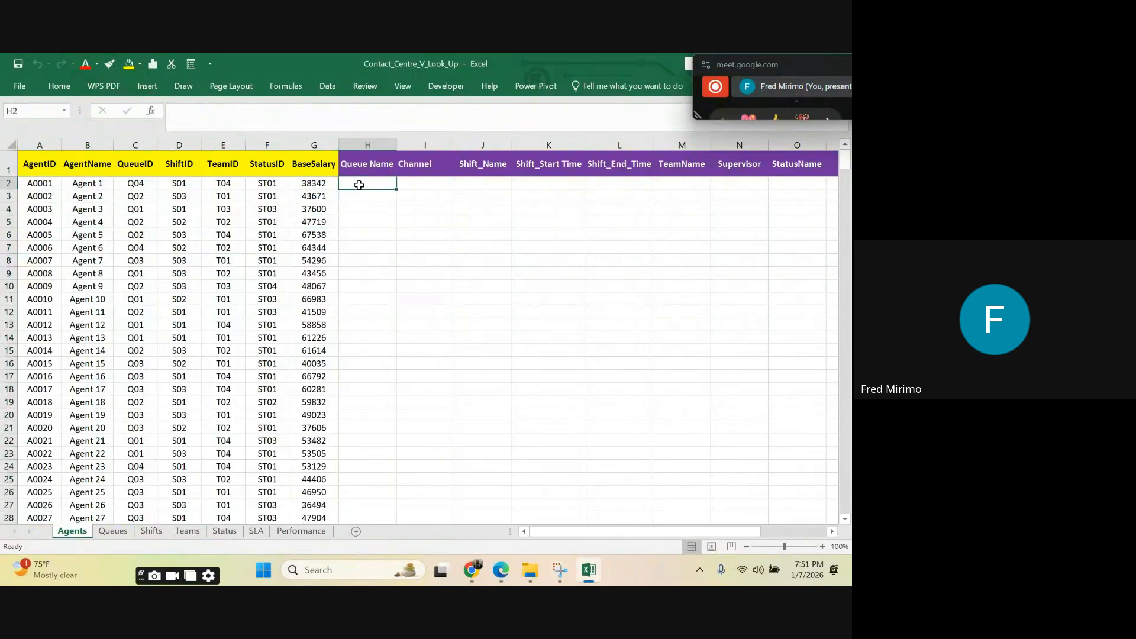
left_click(46, 142)
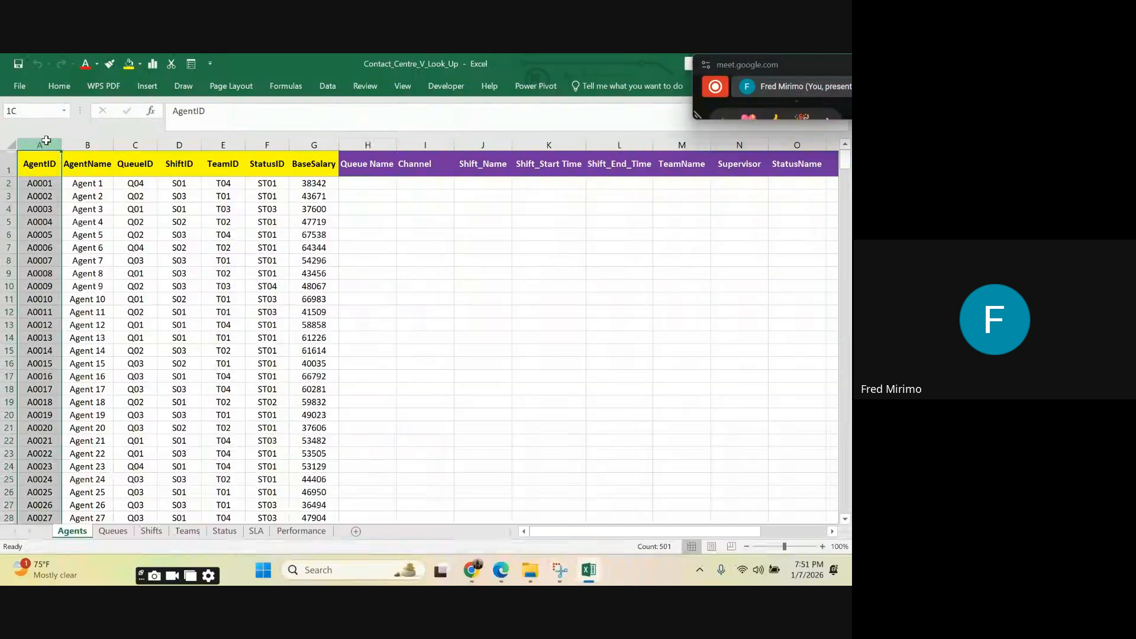
left_click_drag(46, 137, 305, 159)
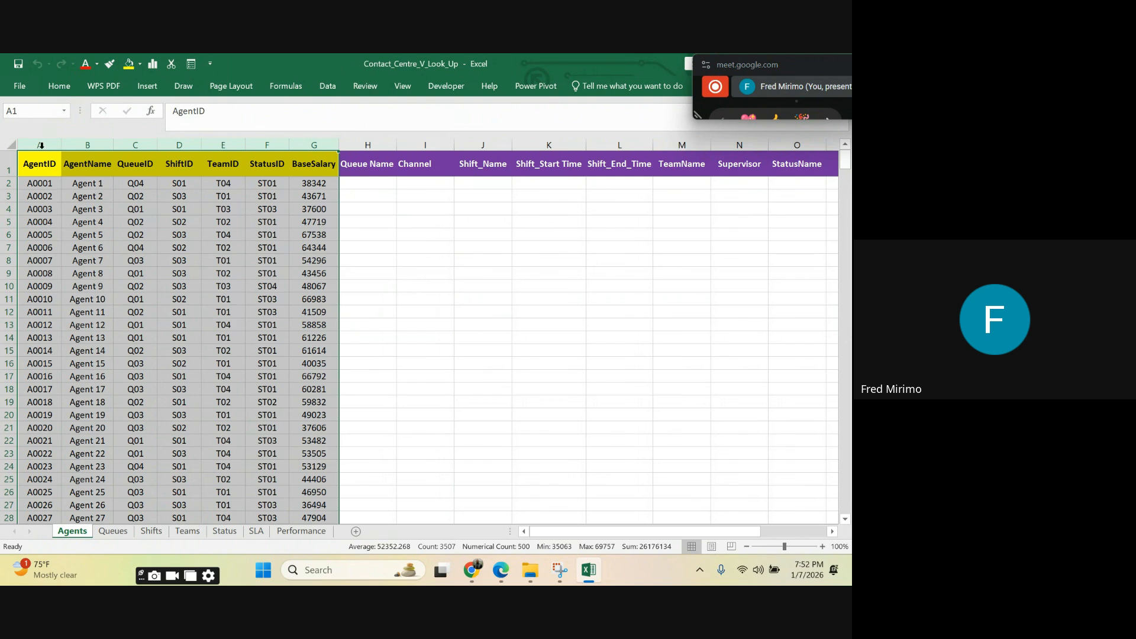
left_click_drag(41, 137, 118, 183)
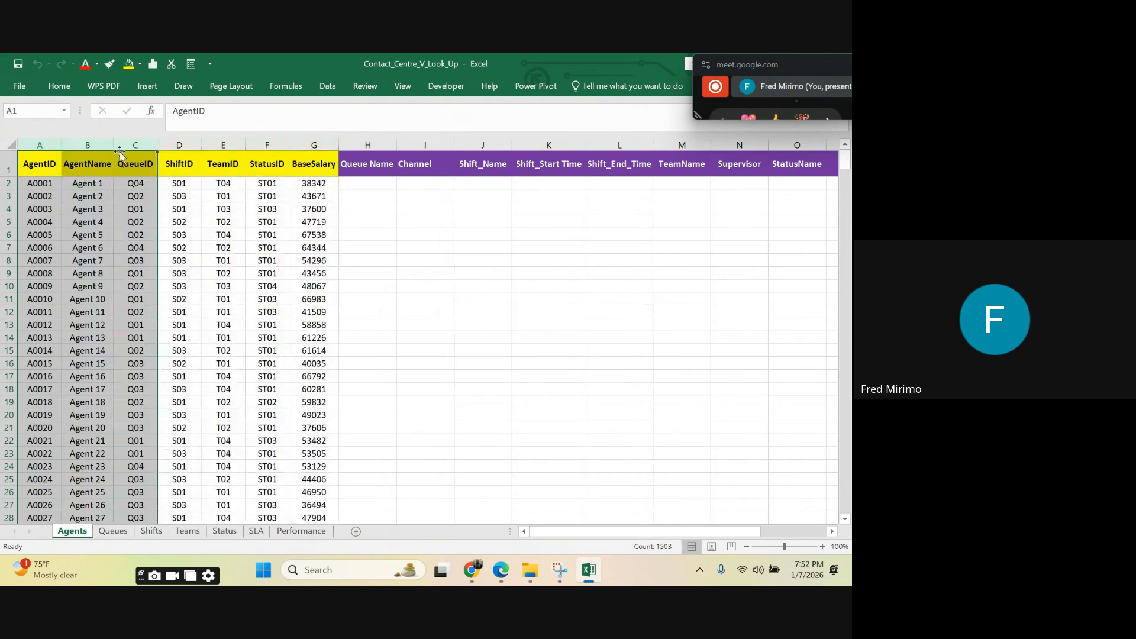
left_click(52, 145)
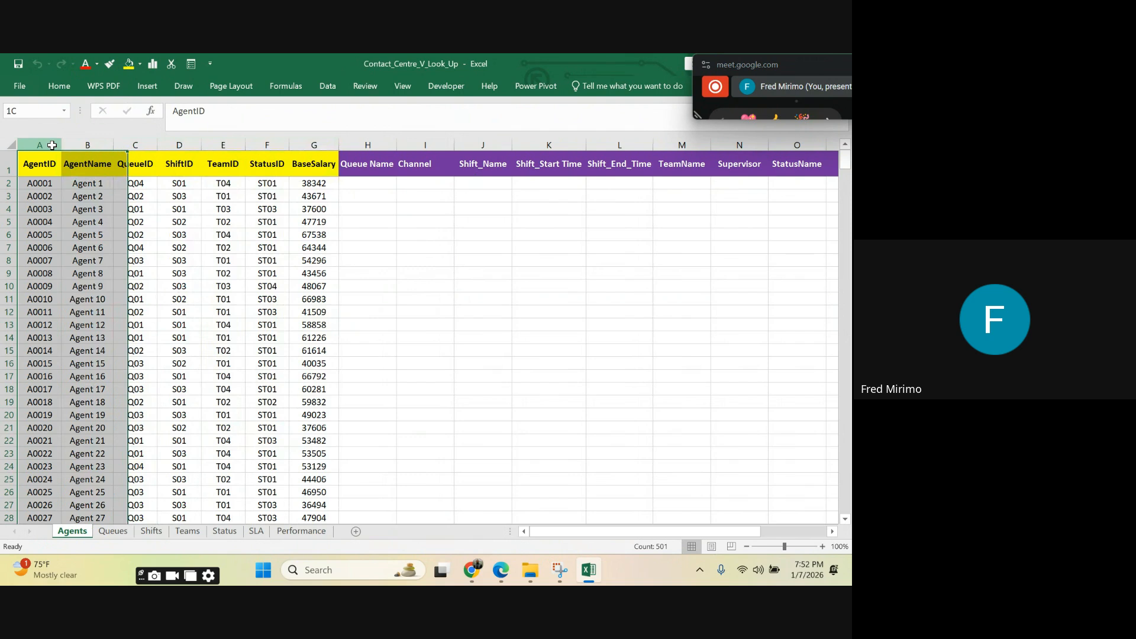
left_click_drag(52, 145, 304, 220)
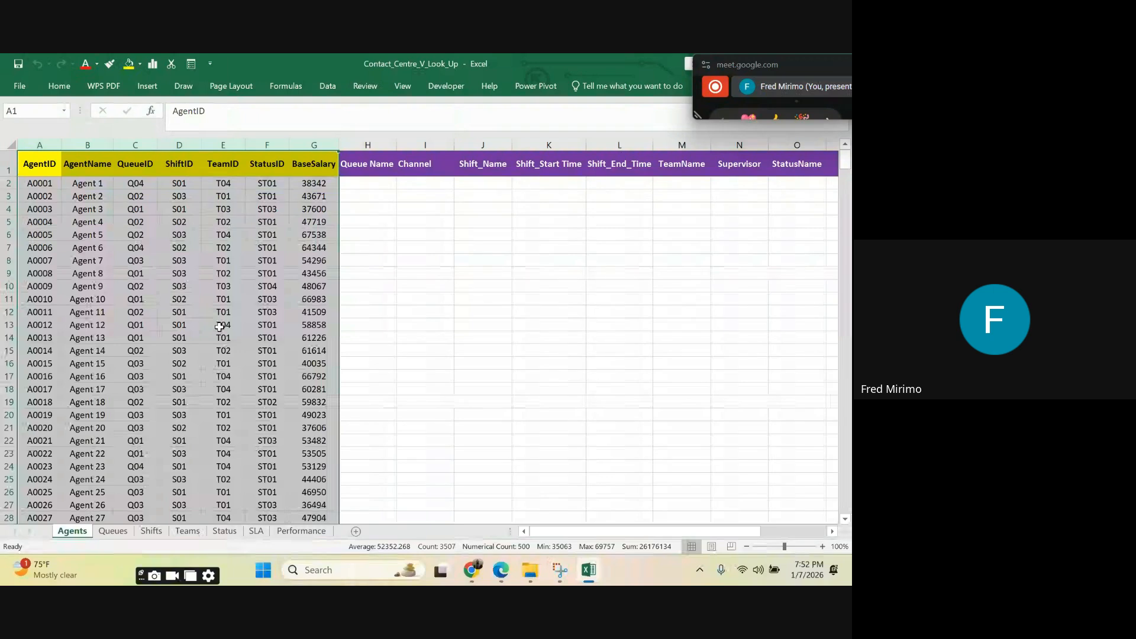
Step: Review the lookup tables on the Queues, Shifts, Teams, Status, SLA and Performance sheets
left_click(113, 532)
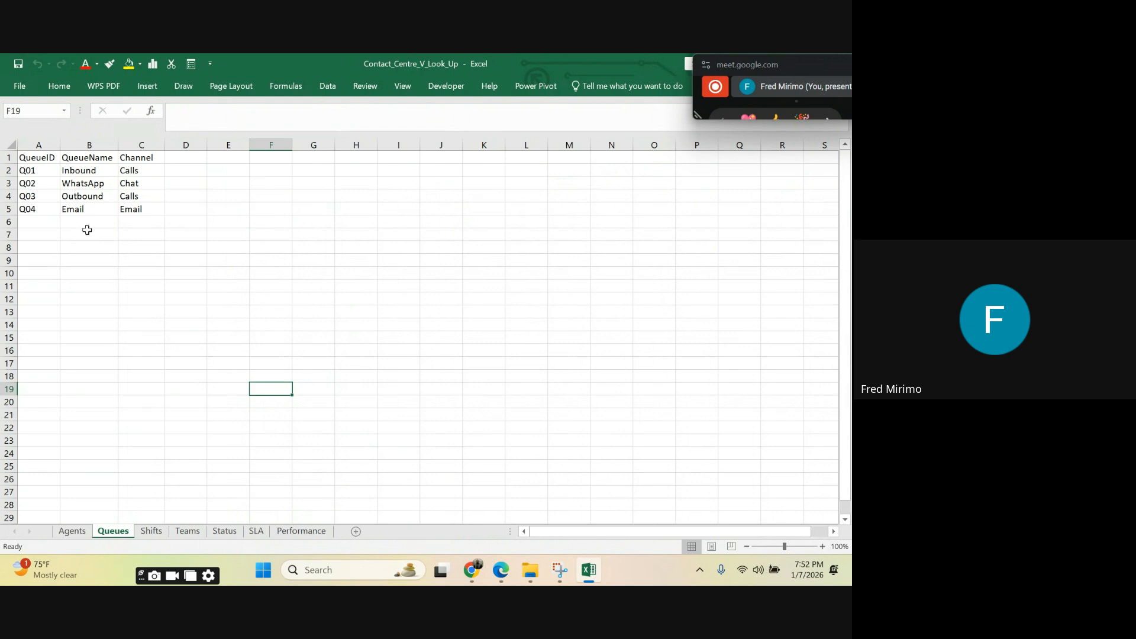
left_click_drag(37, 145, 144, 145)
left_click(219, 197)
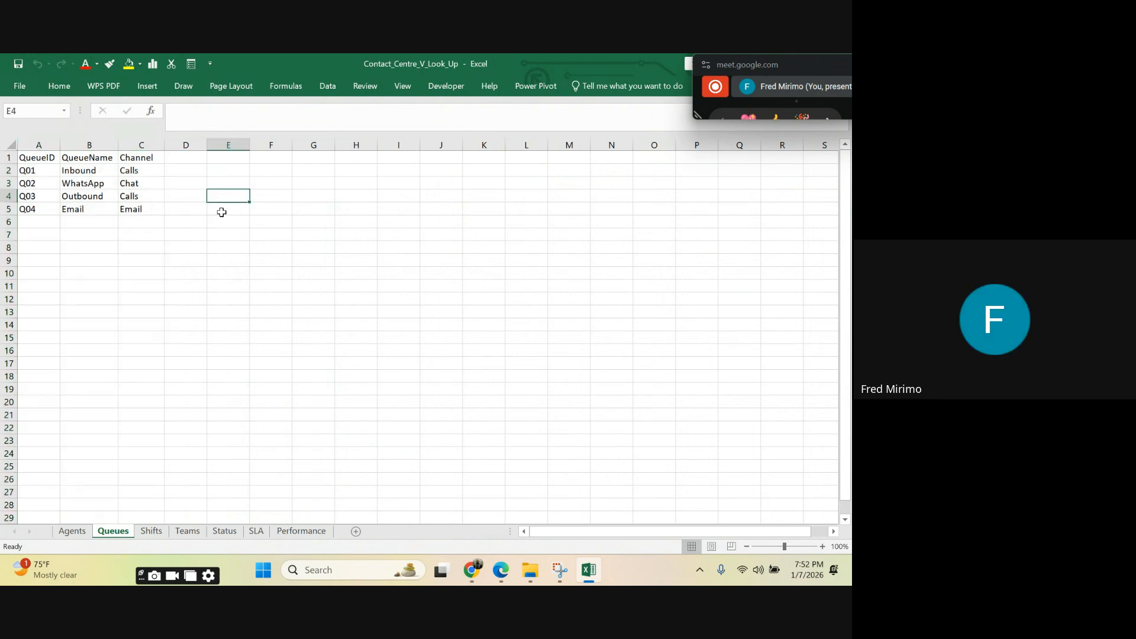
left_click(152, 532)
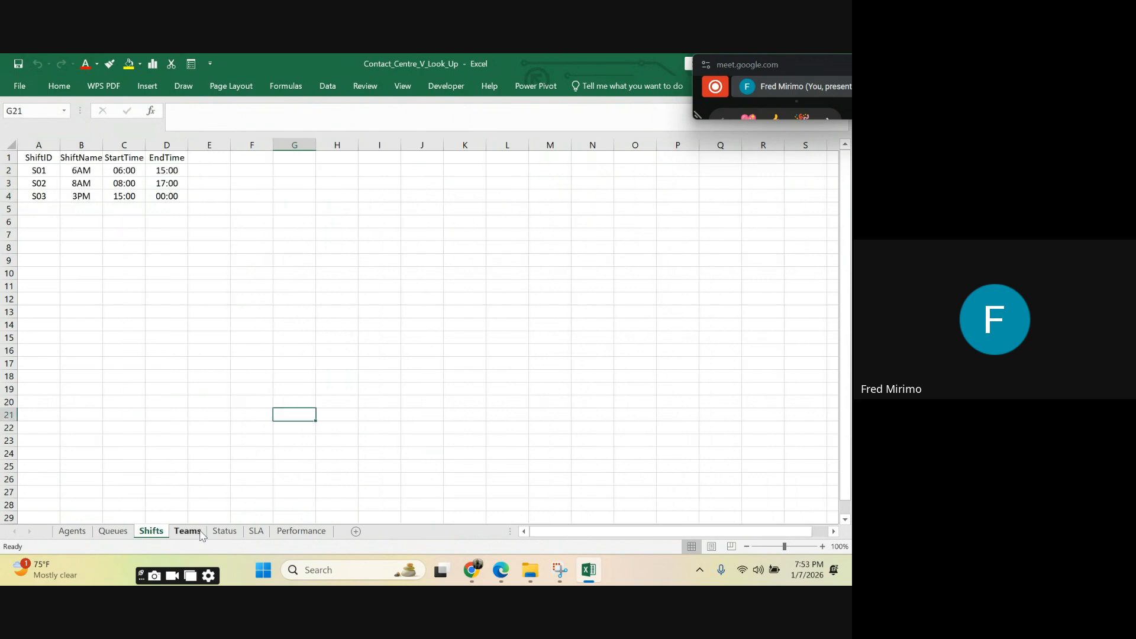
left_click(200, 532)
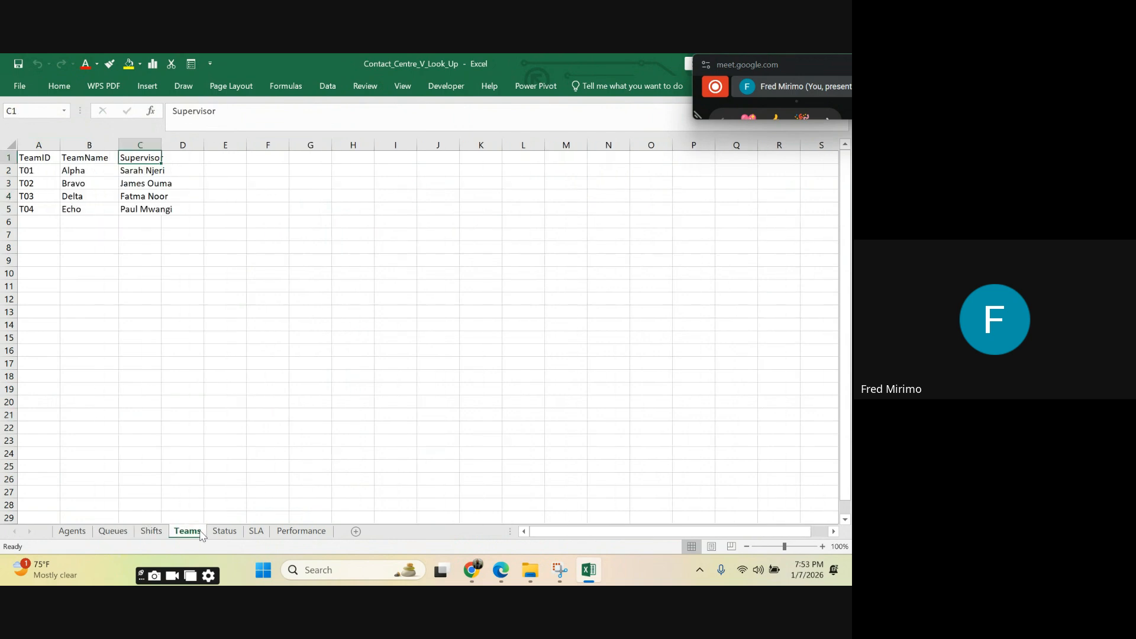
left_click(234, 535)
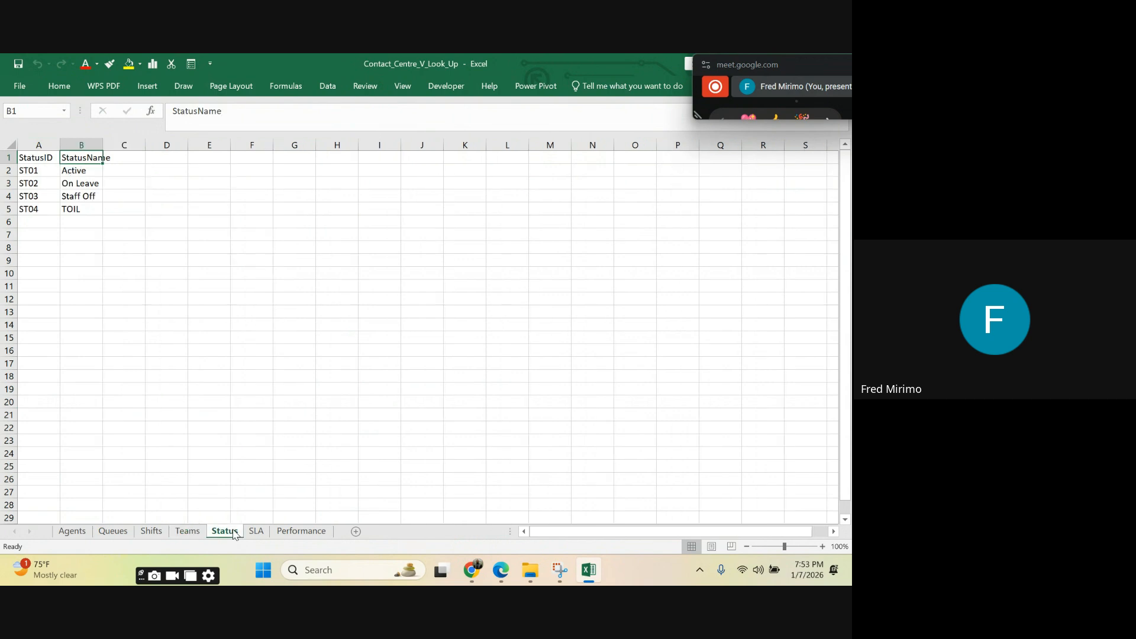
left_click(264, 534)
left_click(318, 539)
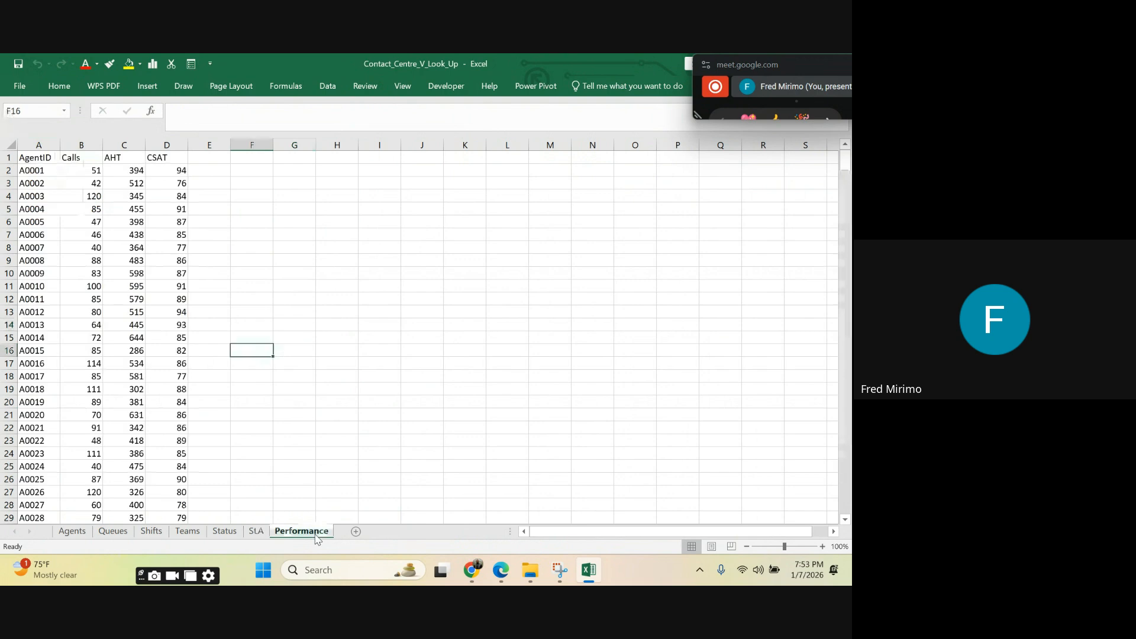
left_click_drag(482, 372, 458, 353)
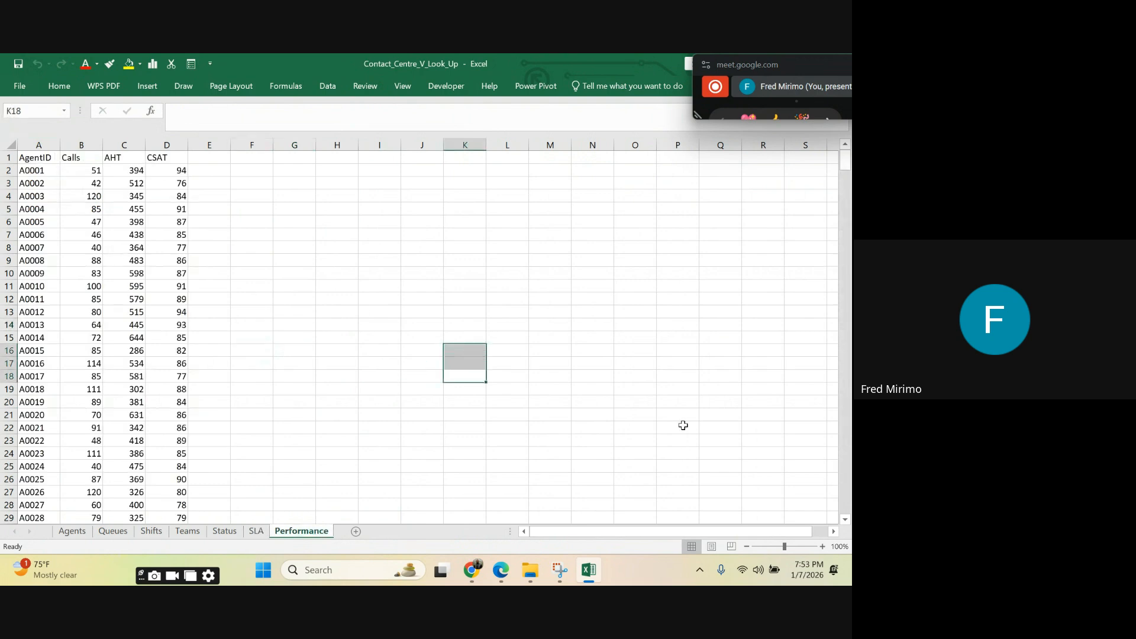
Step: Examine the empty lookup columns on the Agents sheet, from Queue Name through CSAT
left_click(70, 536)
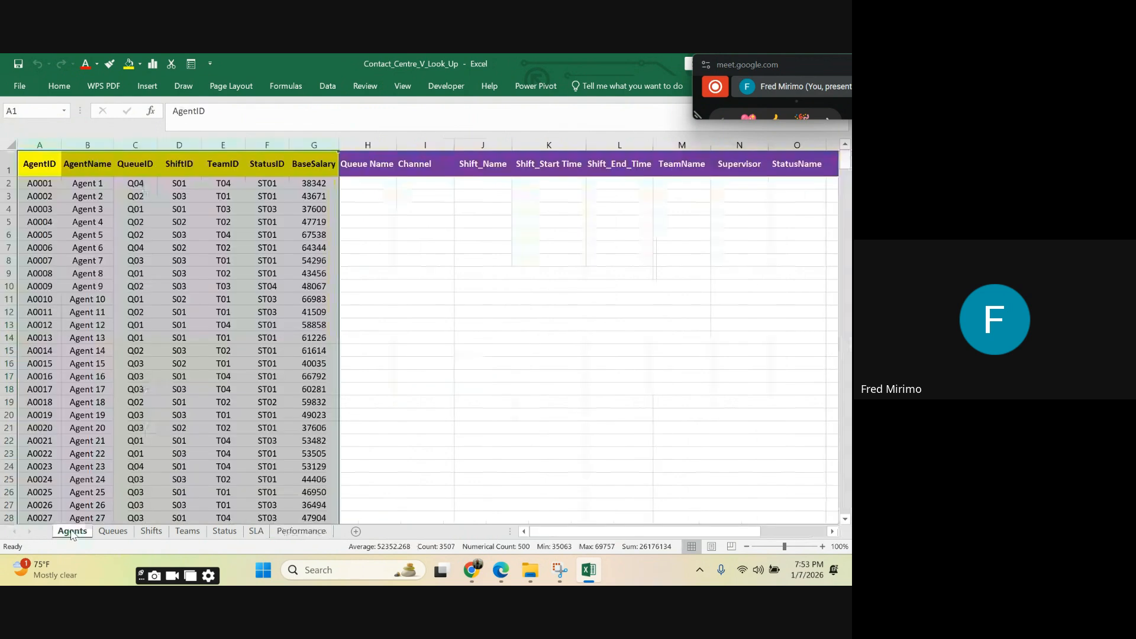
left_click(473, 245)
left_click(362, 182)
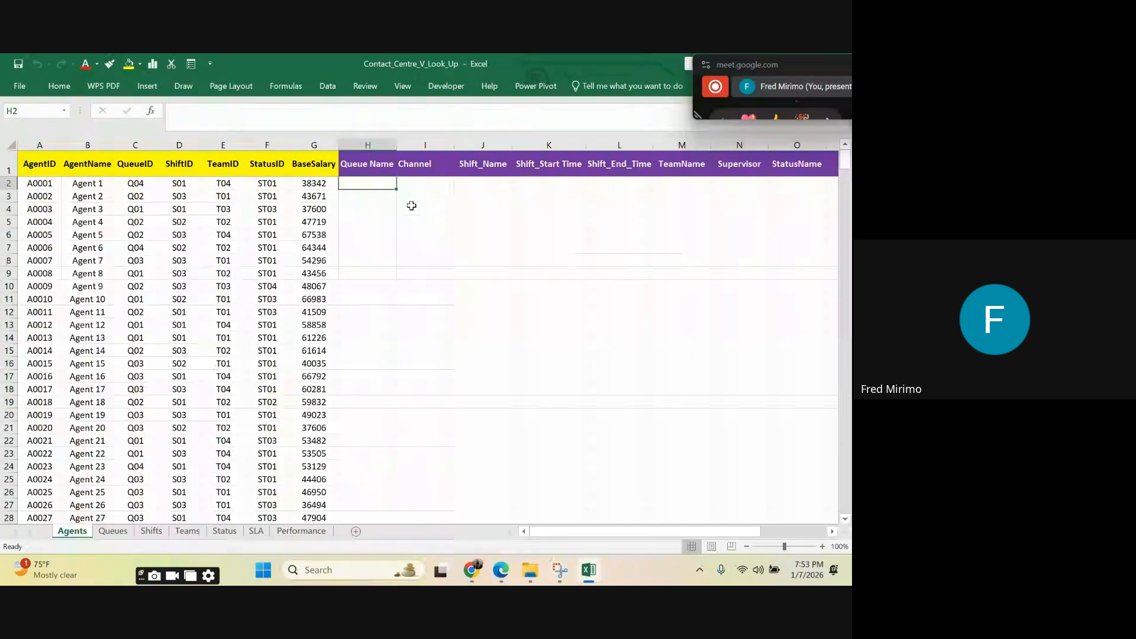
left_click(427, 182)
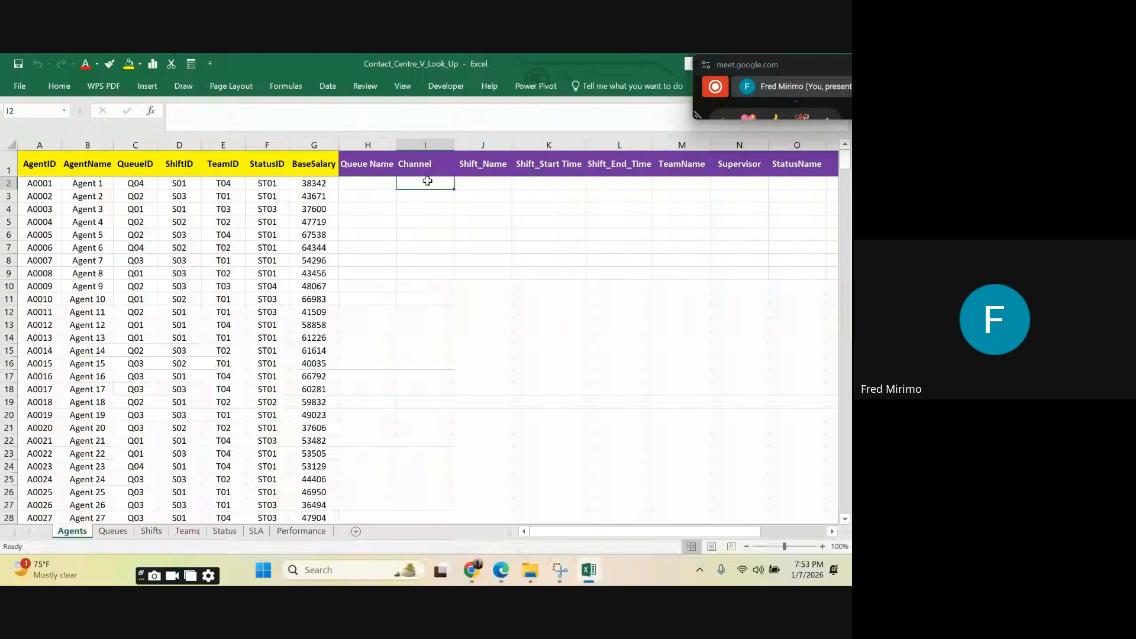
left_click(485, 182)
left_click(541, 182)
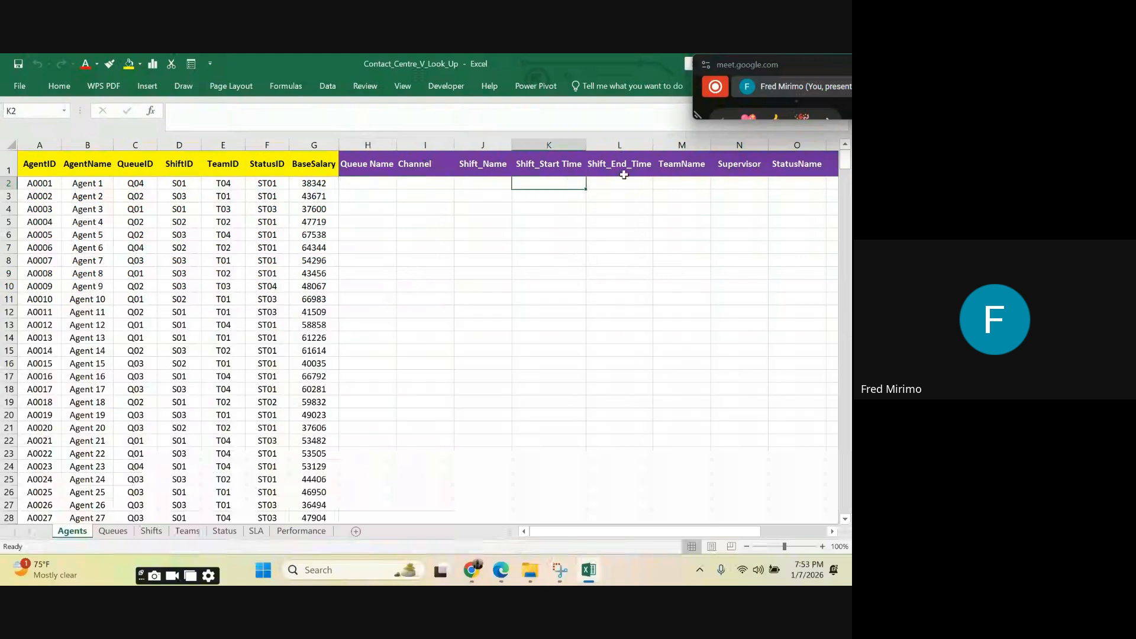
left_click(629, 183)
left_click(670, 183)
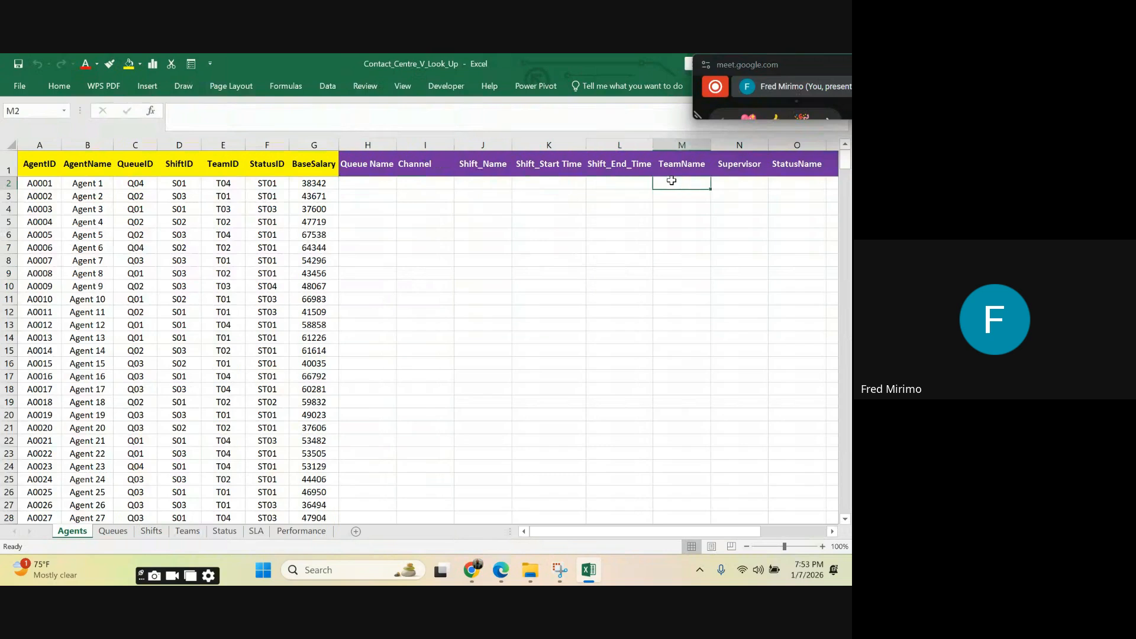
left_click(739, 184)
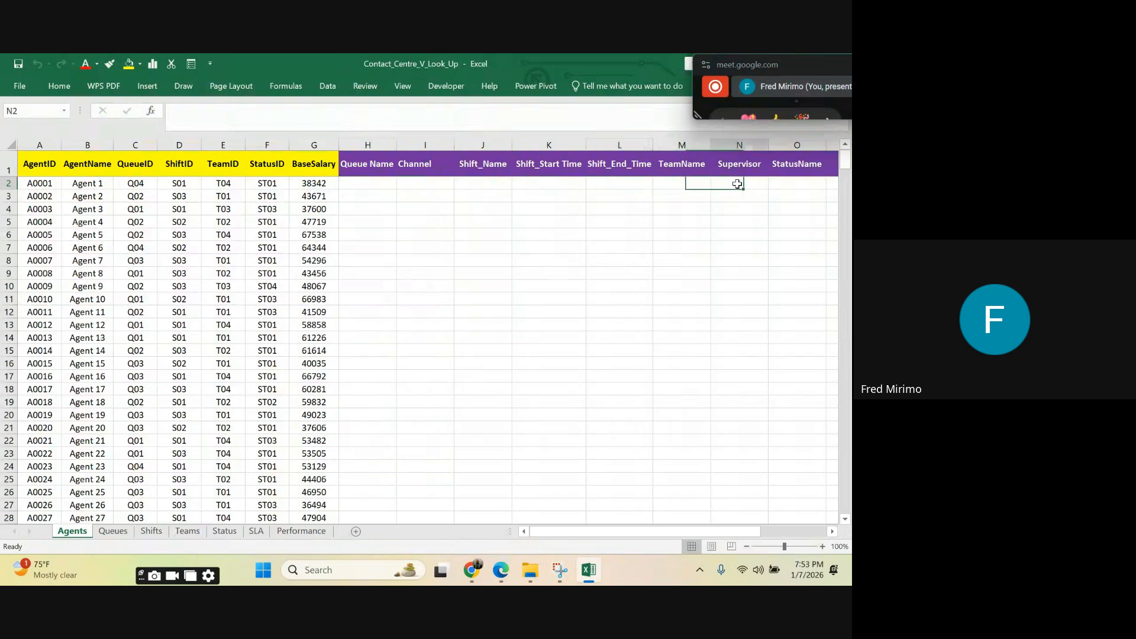
left_click(795, 184)
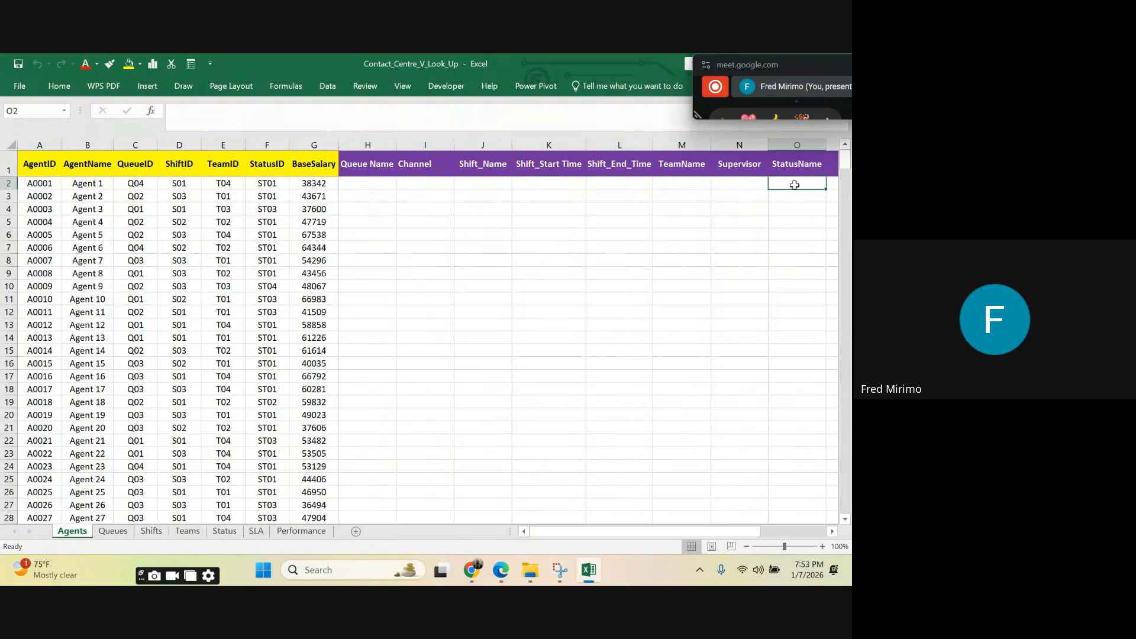
left_click(832, 531)
left_click(832, 531)
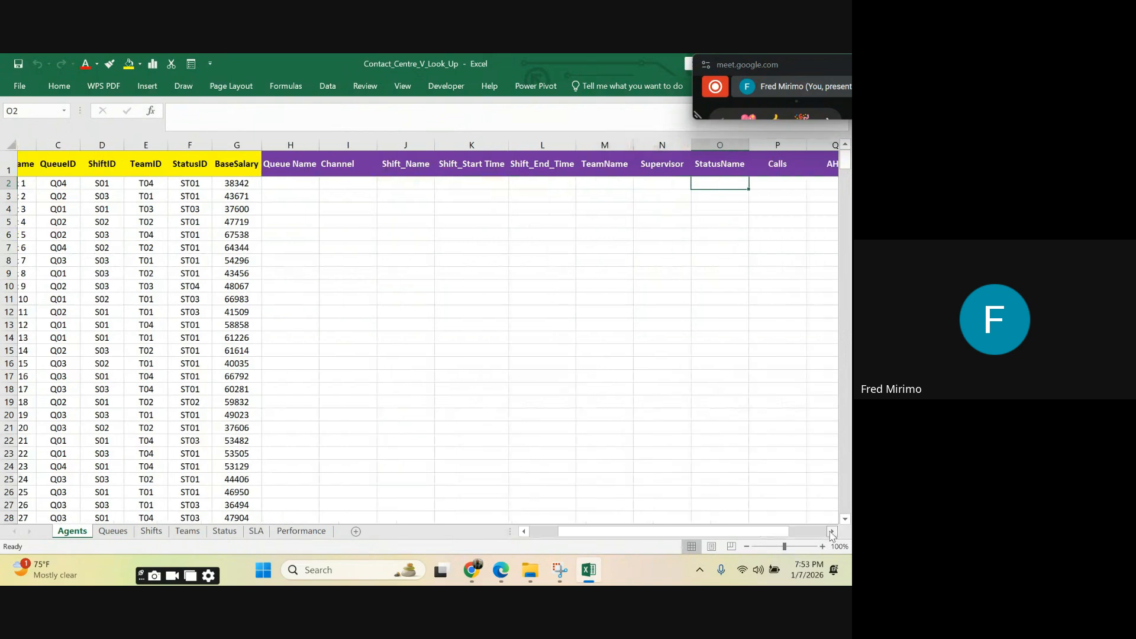
left_click(831, 532)
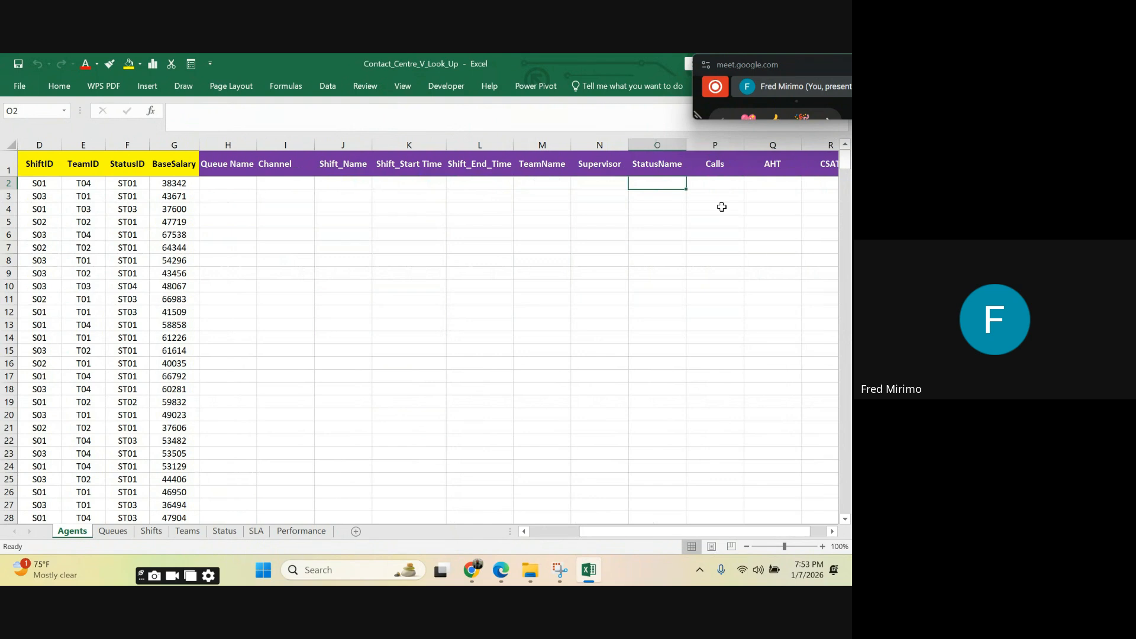
left_click(706, 182)
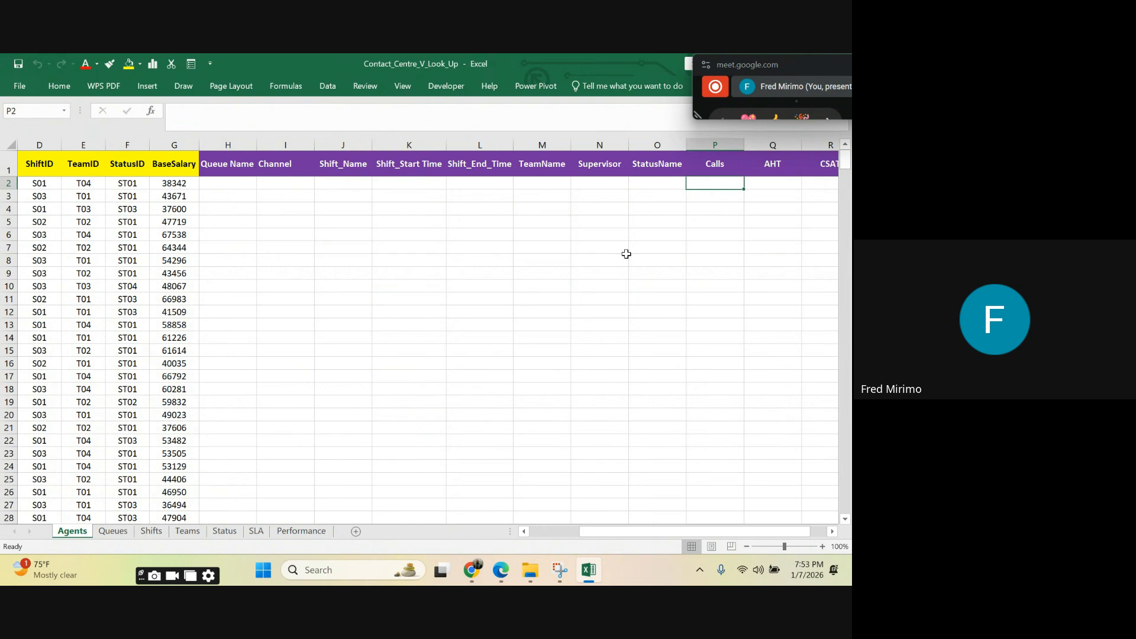
left_click_drag(613, 539, 637, 528)
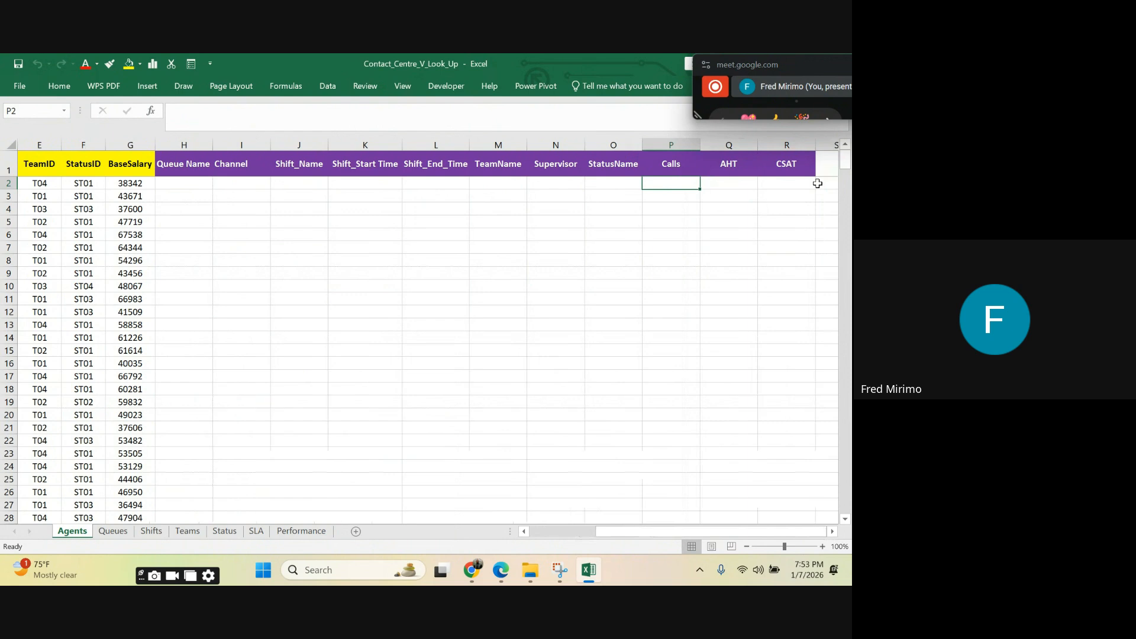
left_click(827, 159)
left_click(822, 184)
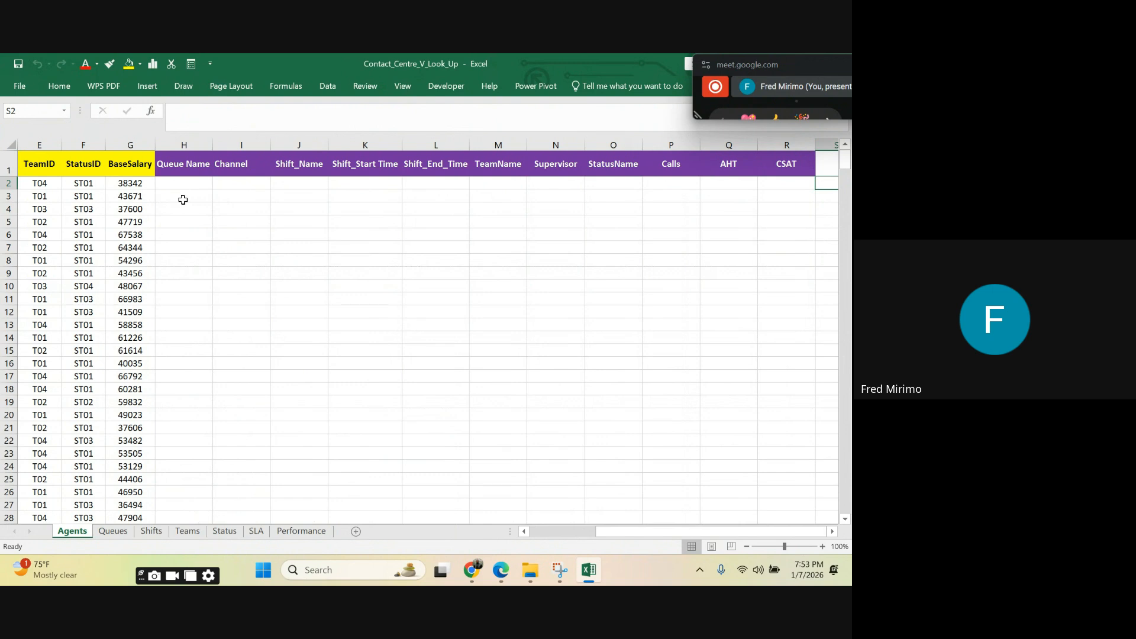
Step: Inspect the AgentID and AgentName columns at the start of the Agents sheet
left_click_drag(626, 531, 507, 528)
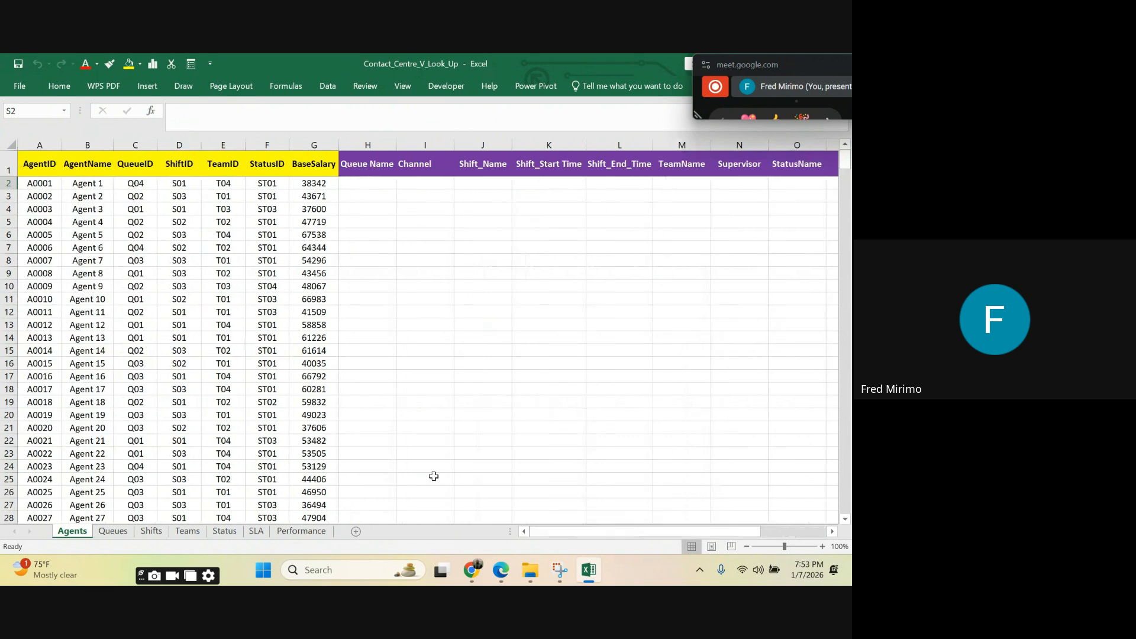
left_click(39, 144)
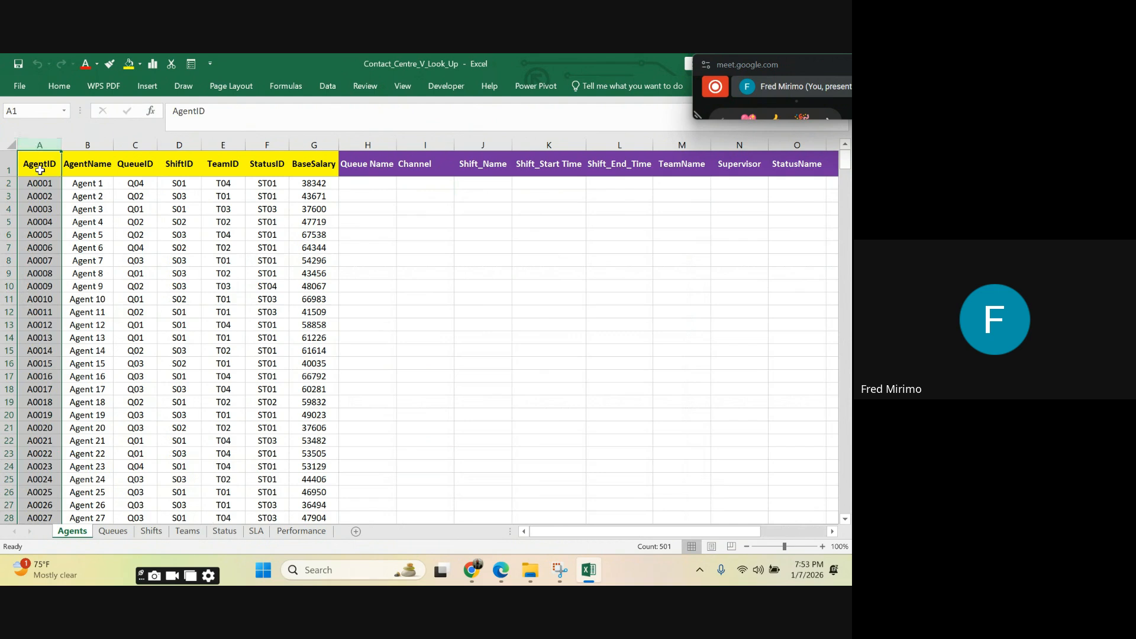
left_click(42, 165)
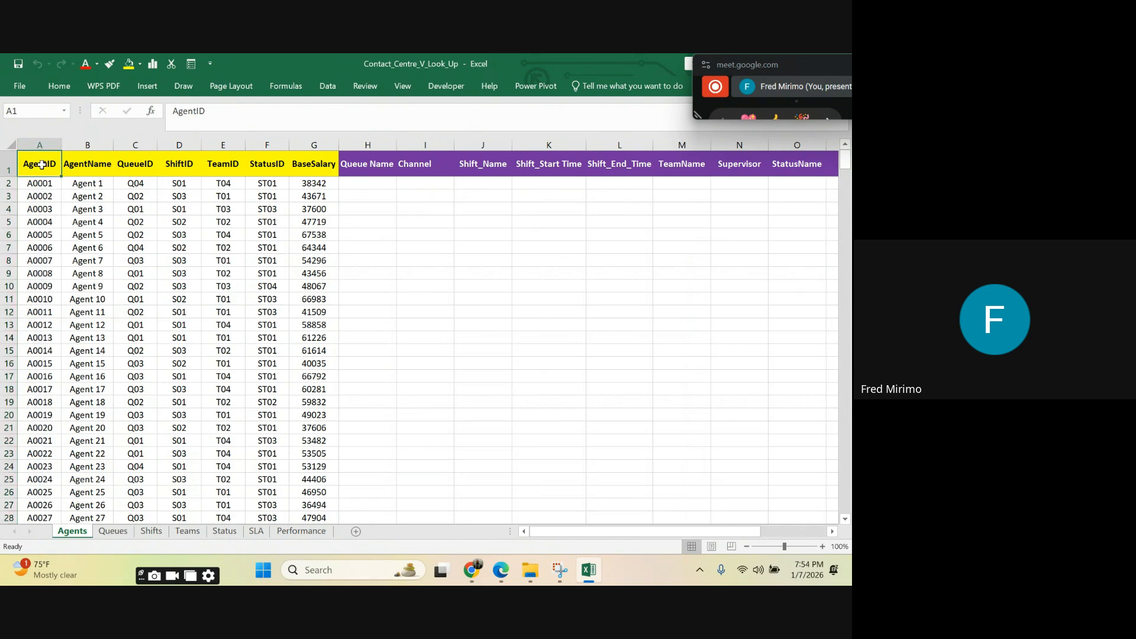
left_click(90, 165)
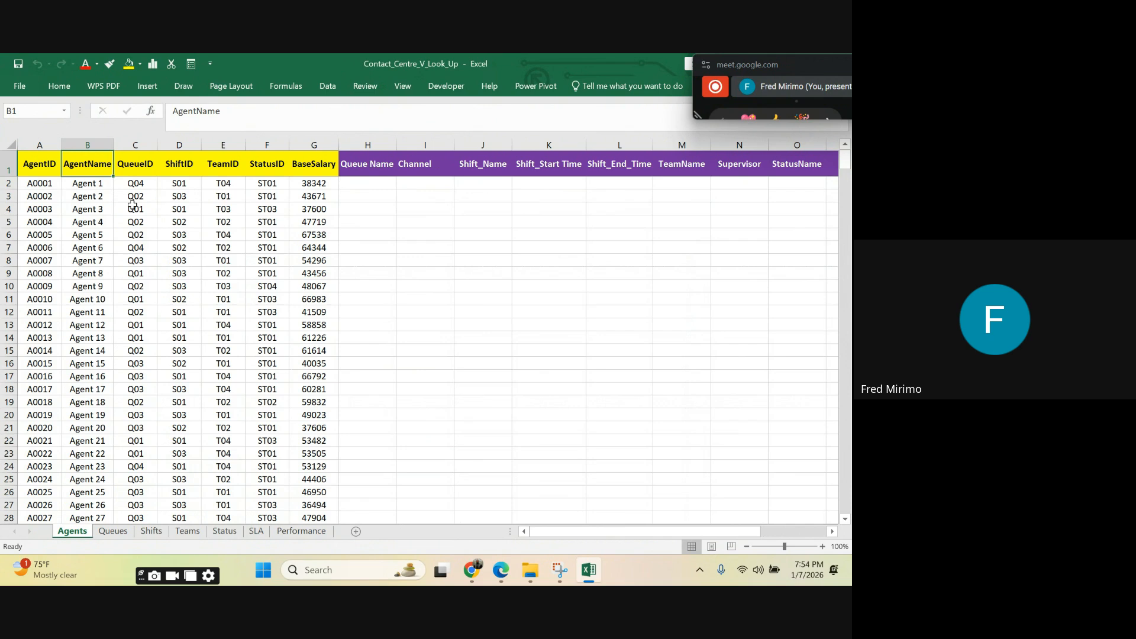
Step: Examine the Agents sheet's columns from AgentName through BaseSalary, ending at the first empty Queue Name cell
left_click(83, 183)
left_click(105, 204)
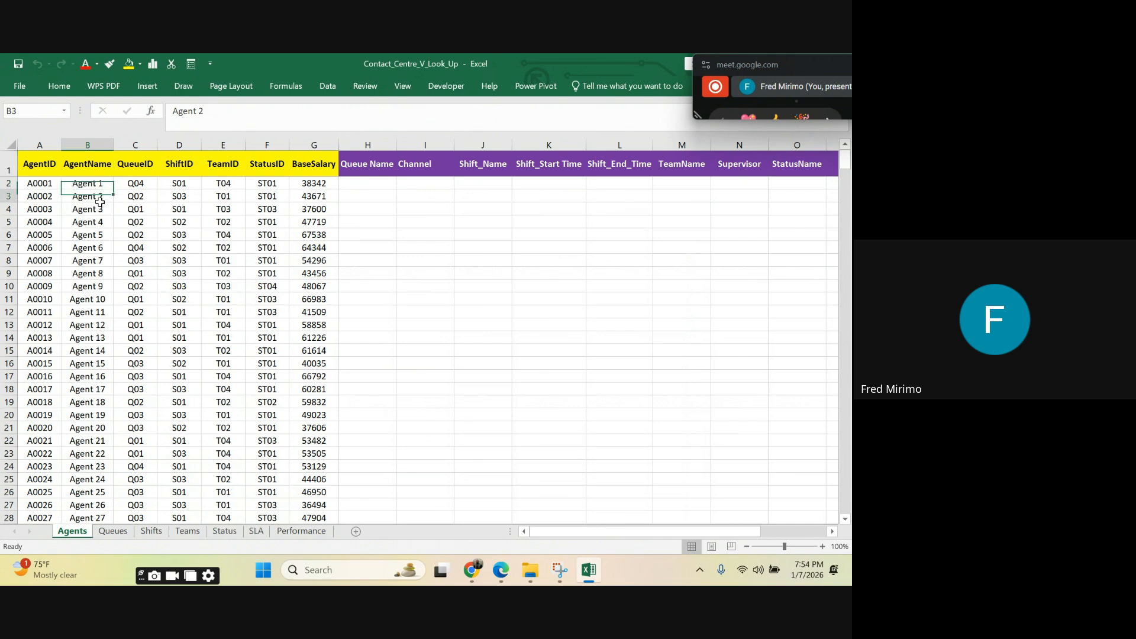
left_click(131, 166)
left_click(142, 181)
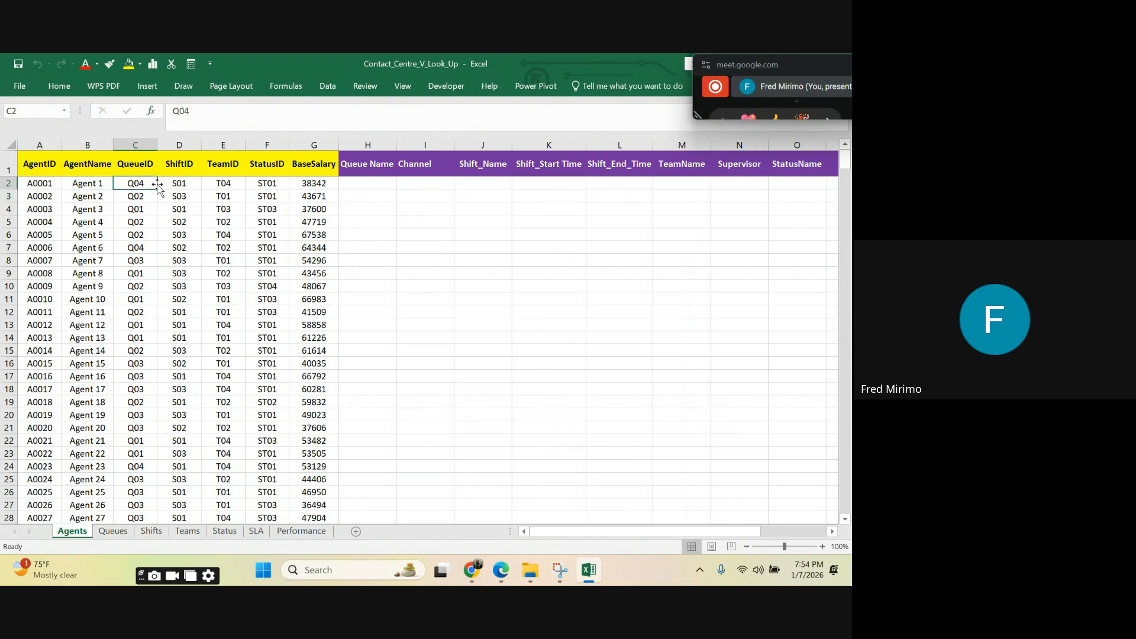
left_click(181, 160)
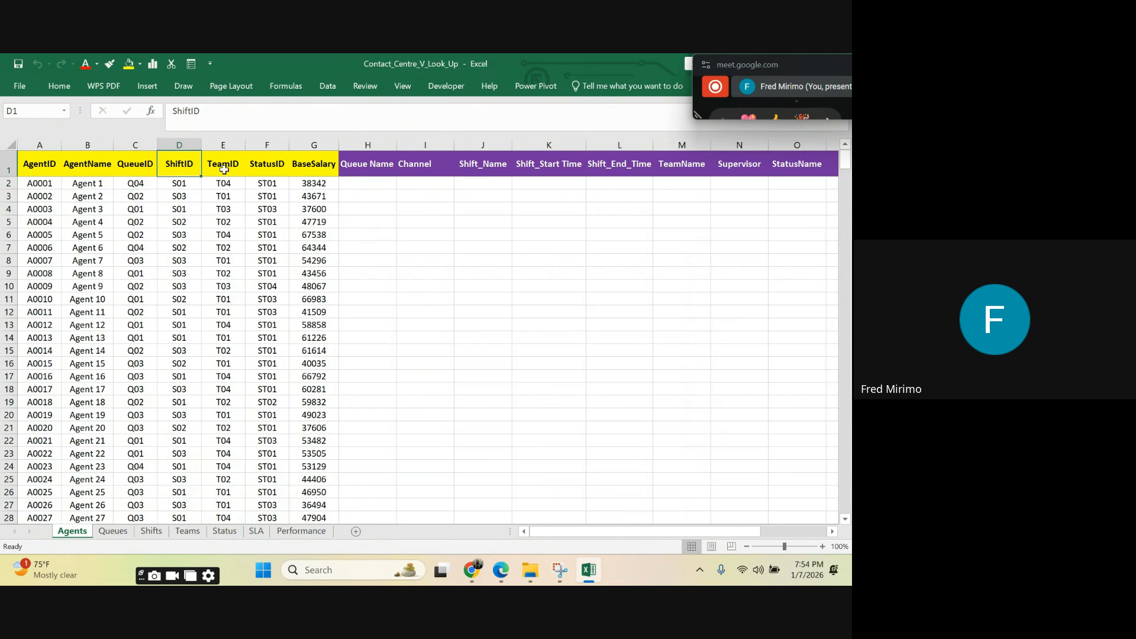
left_click(226, 165)
left_click(277, 167)
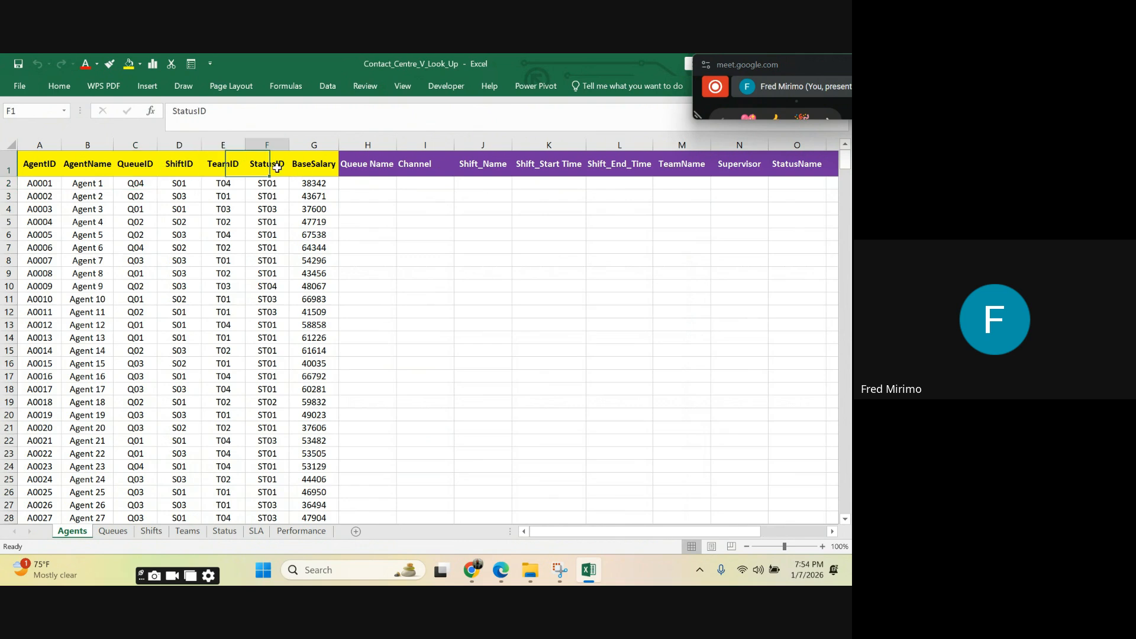
left_click(309, 169)
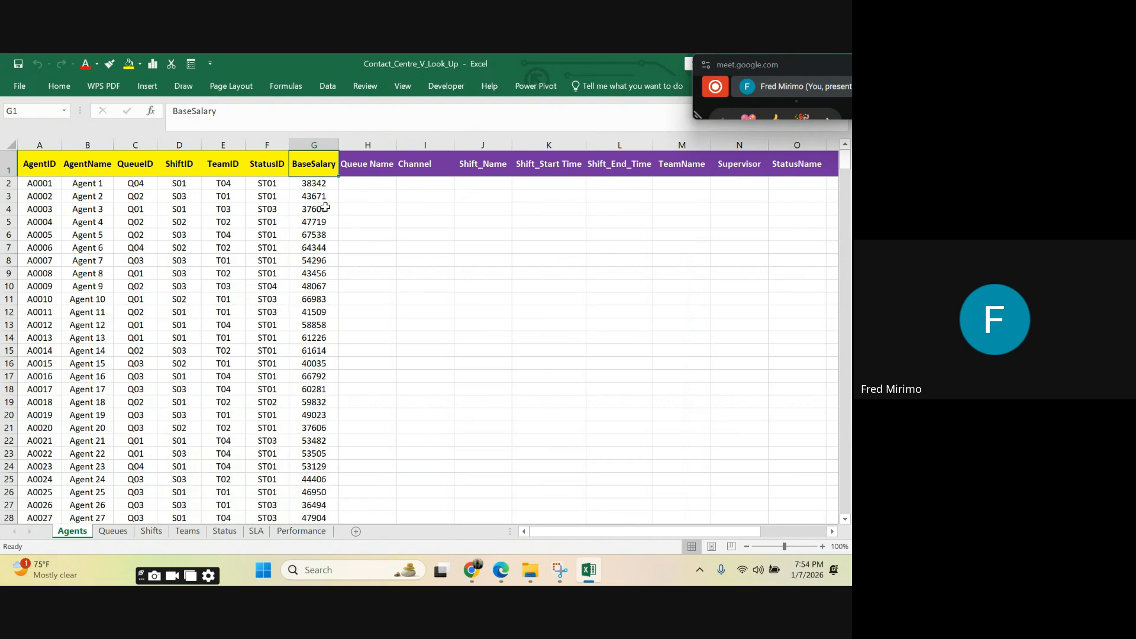
left_click(355, 181)
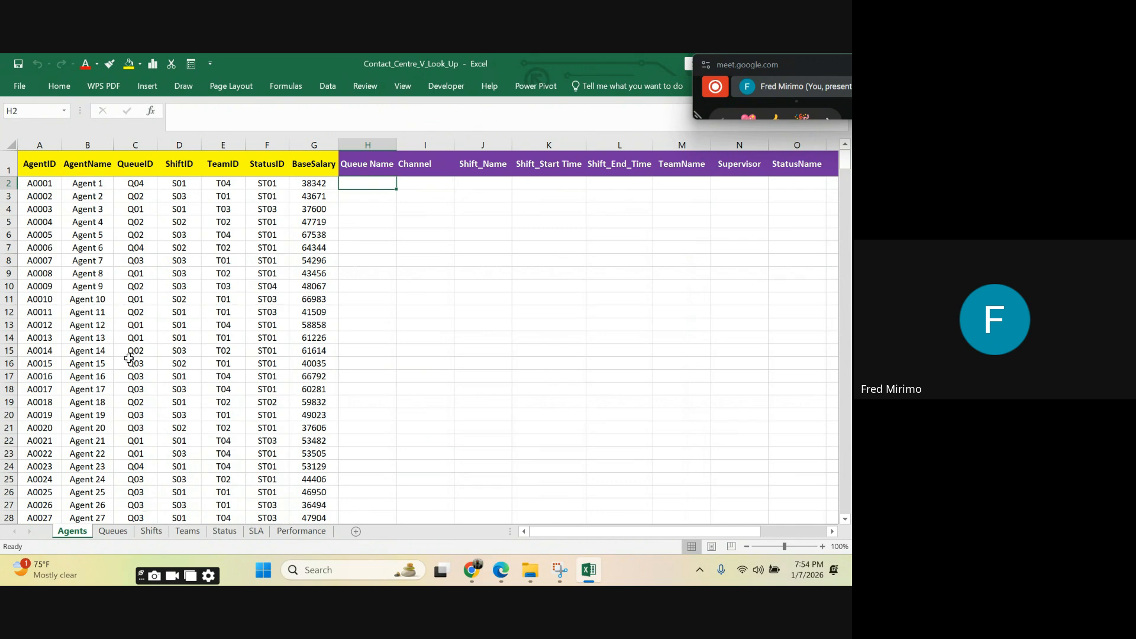
Step: Widen columns A to C on the Queues sheet to one equal, larger width
left_click(113, 532)
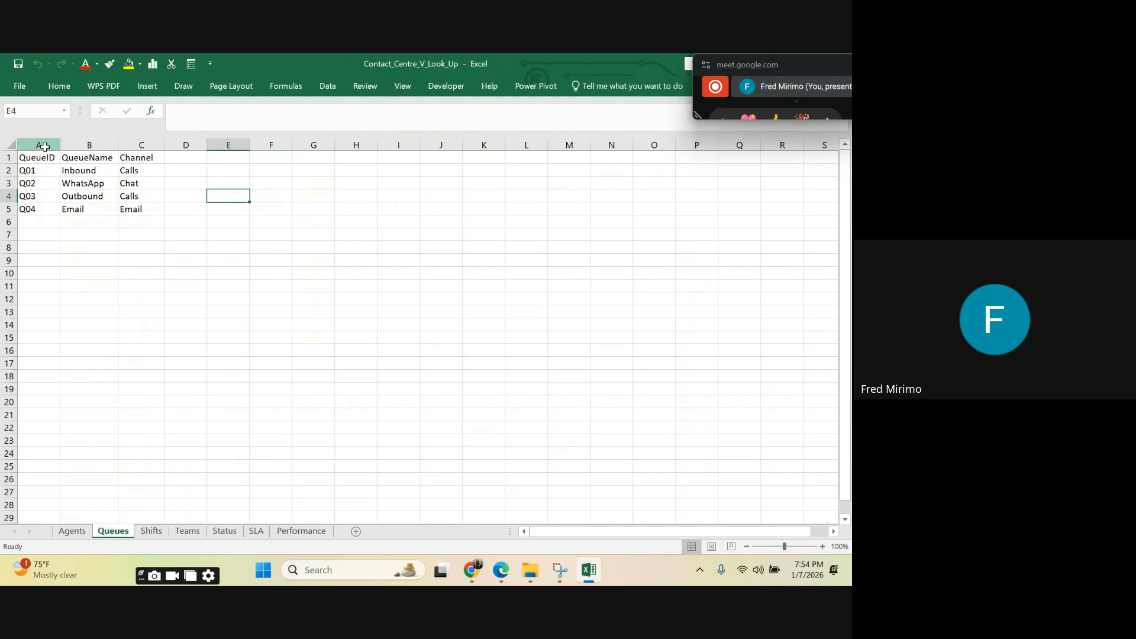
left_click_drag(44, 147, 126, 145)
left_click(39, 172)
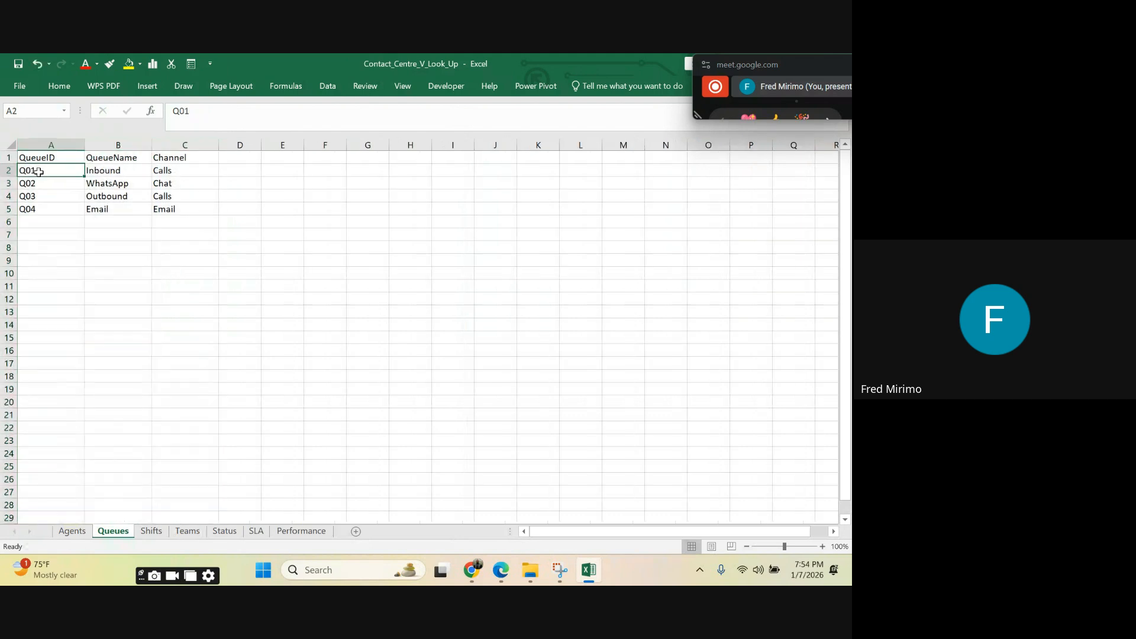
Step: Examine the QueueID, QueueName and Channel values listed on the Queues sheet
left_click_drag(39, 171, 41, 208)
left_click(117, 170)
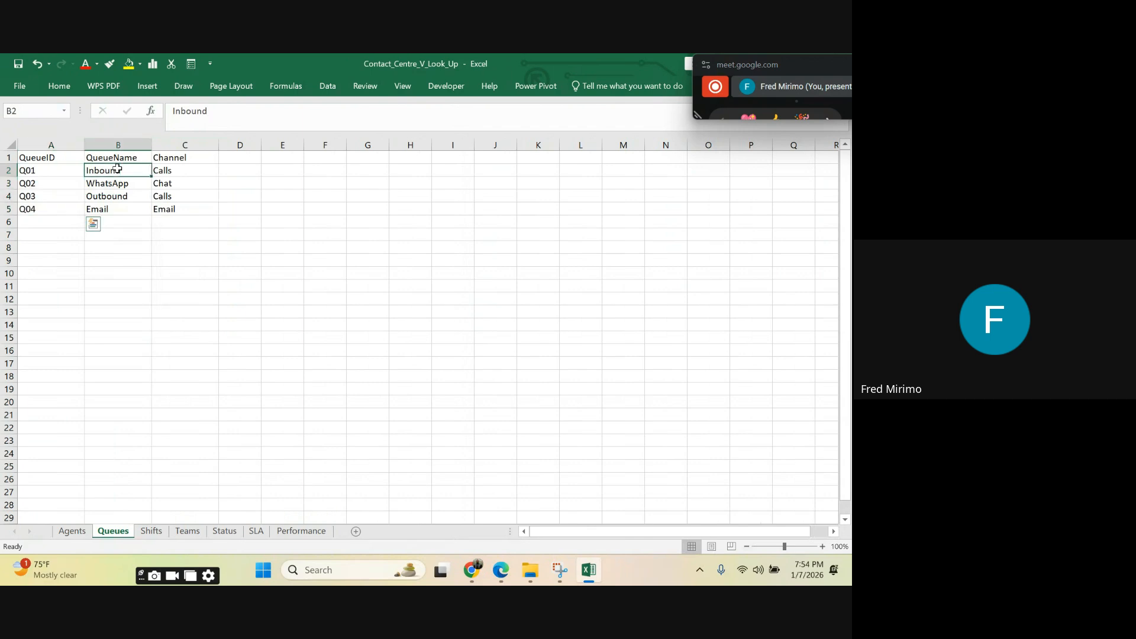
left_click_drag(118, 169, 130, 211)
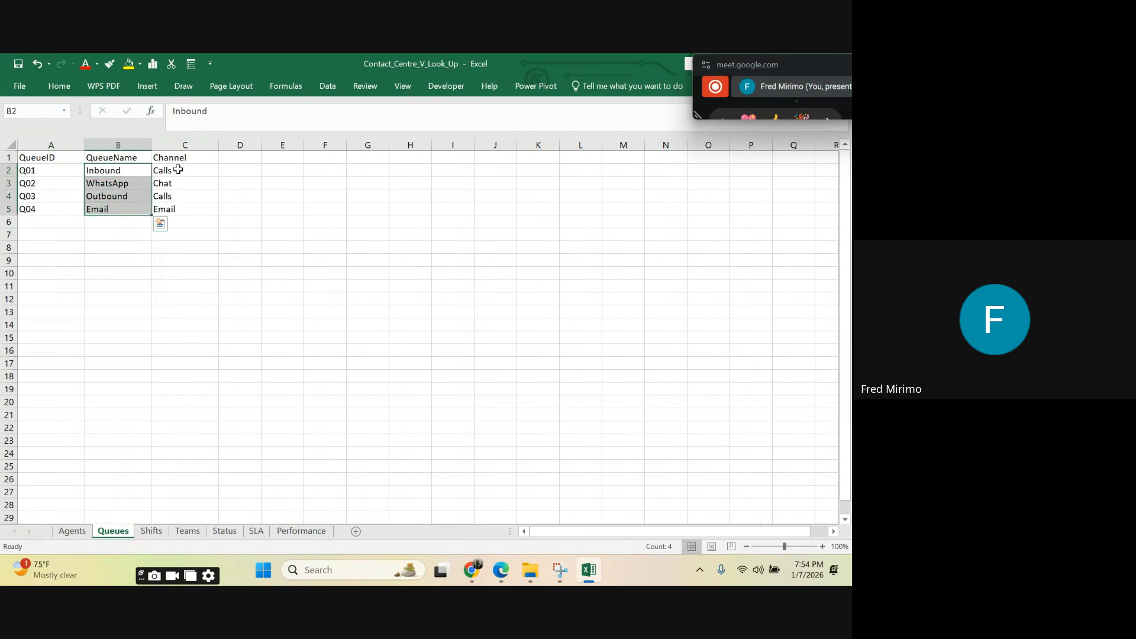
left_click_drag(178, 170, 185, 211)
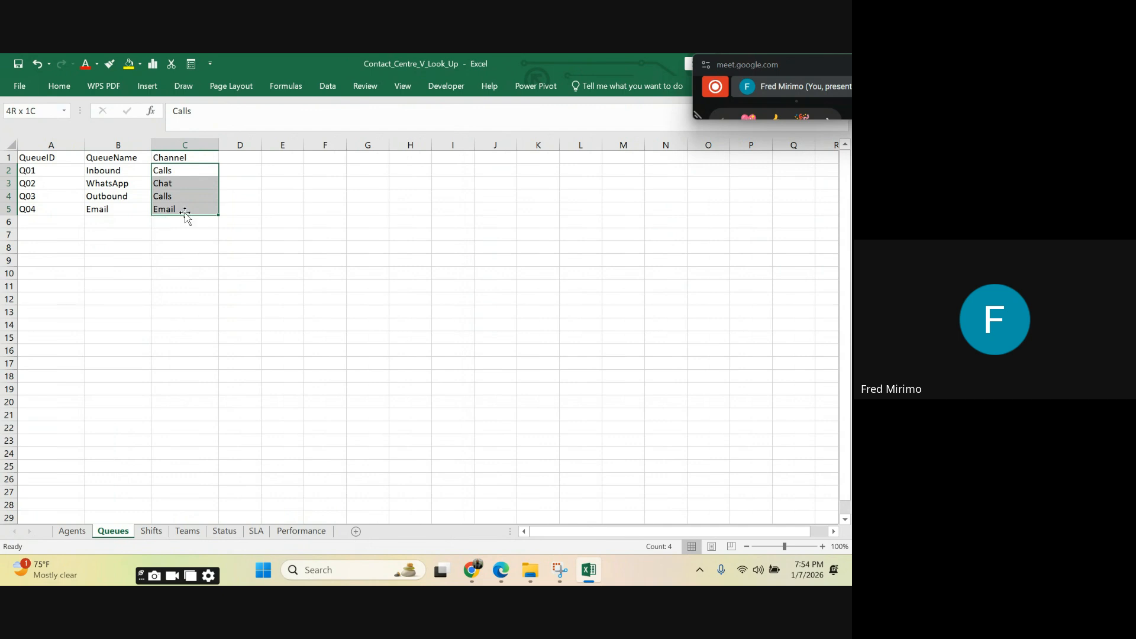
left_click(39, 172)
left_click_drag(39, 171, 39, 220)
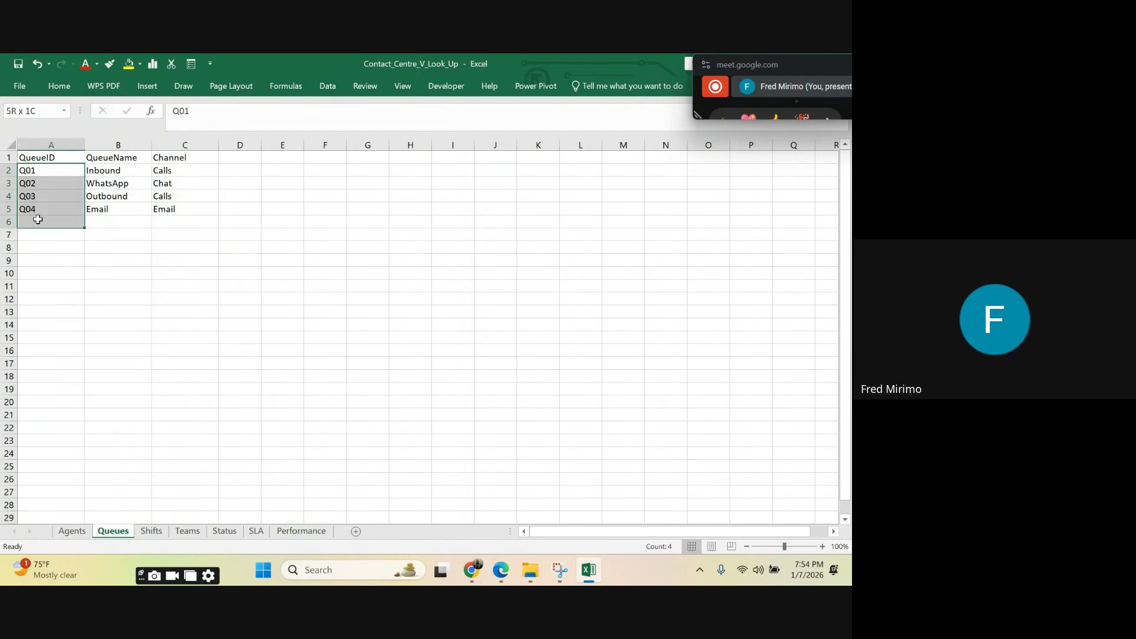
Step: Inspect the ID columns on the Agents sheet, focusing on the QueueID entries in column C
left_click(71, 531)
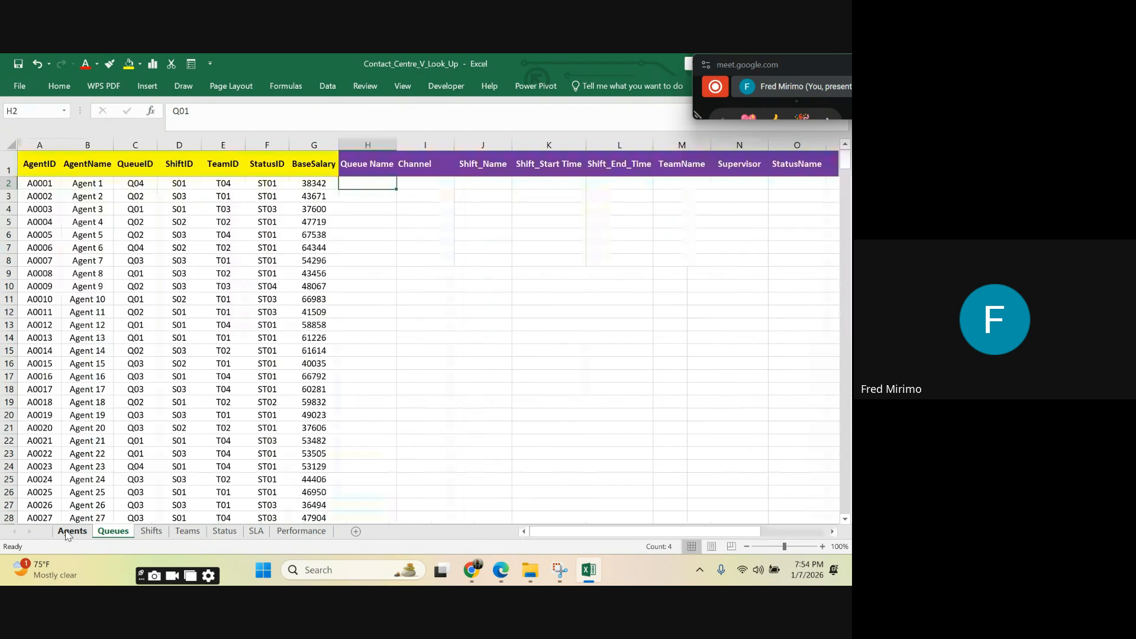
left_click(184, 186)
left_click(219, 286)
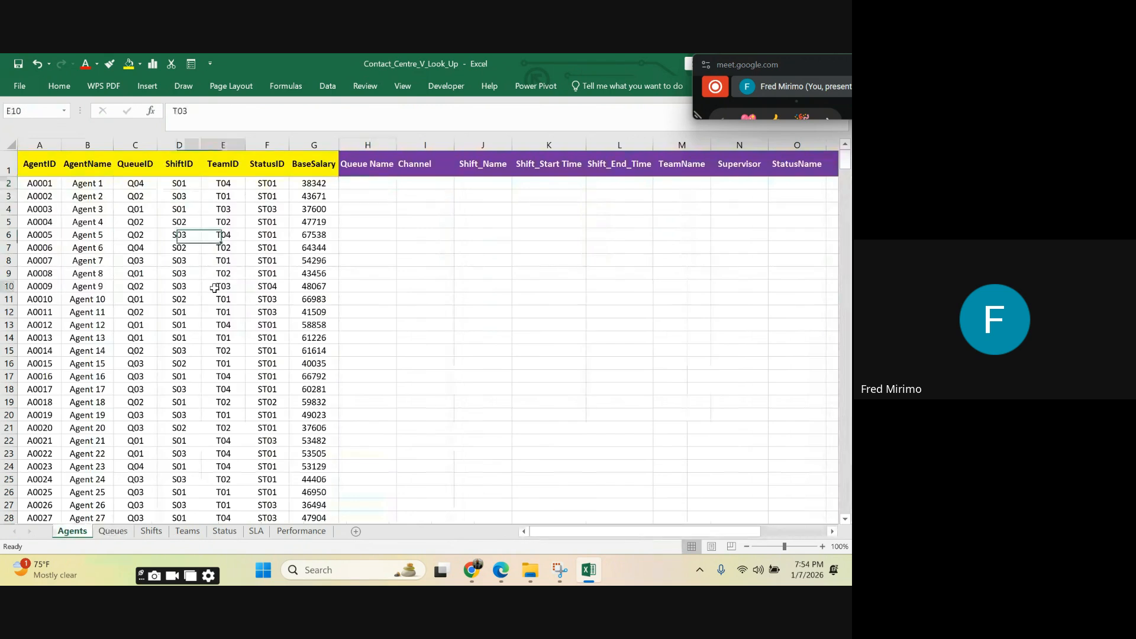
left_click(260, 173)
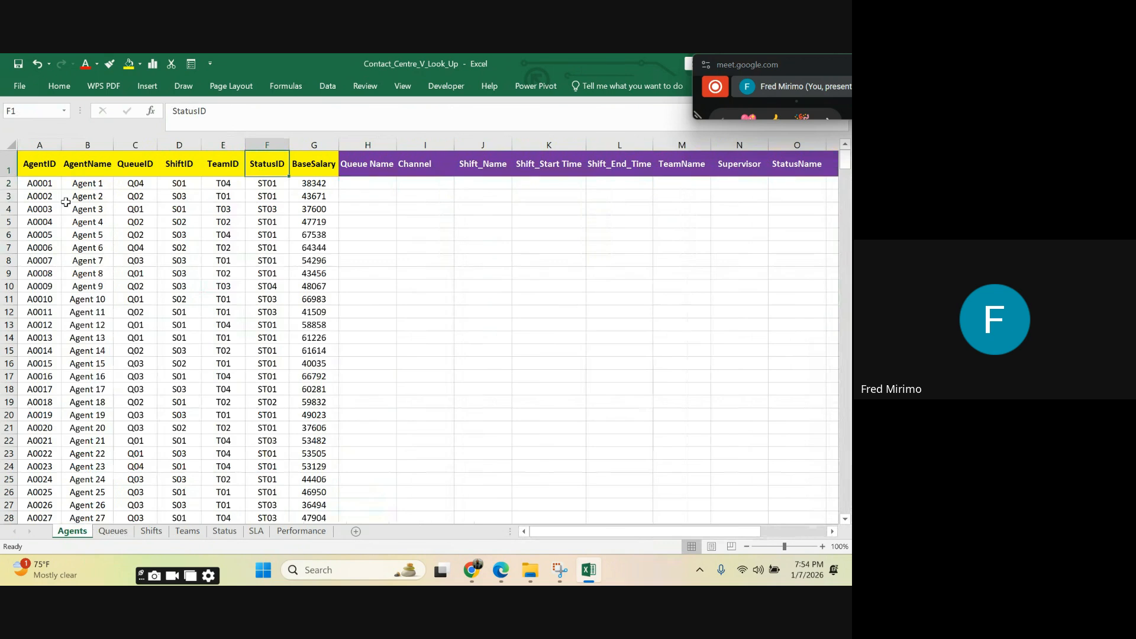
left_click(41, 181)
left_click(139, 183)
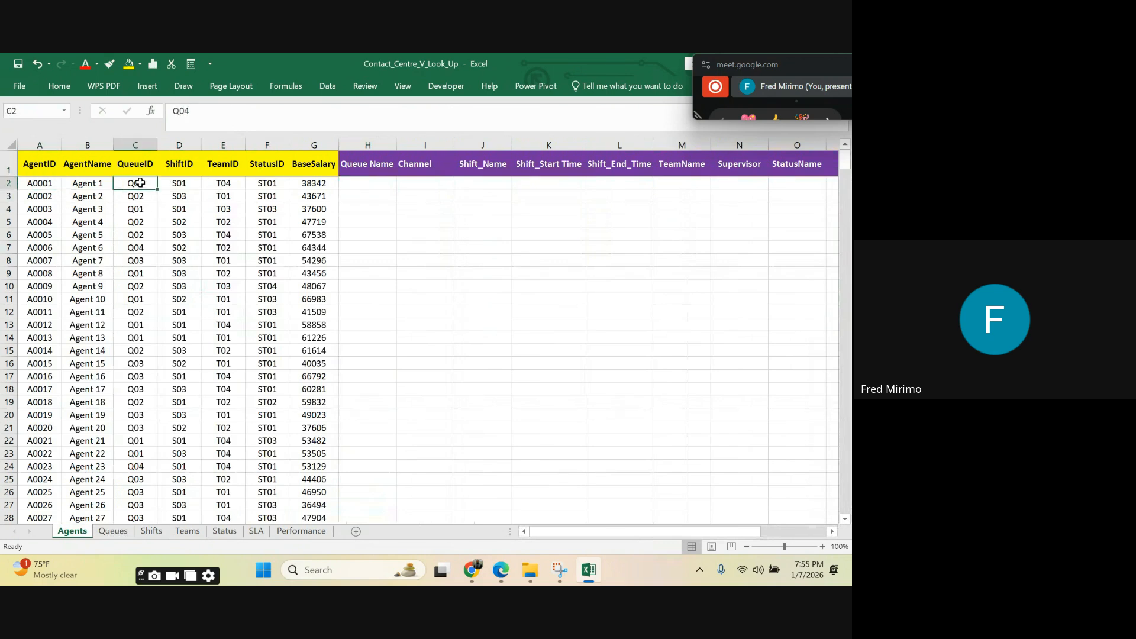
left_click(137, 235)
left_click(137, 184)
left_click(131, 161)
left_click(135, 186)
Step: Check which QueueName and Channel entries belong to each QueueID in the Queues table
left_click(125, 533)
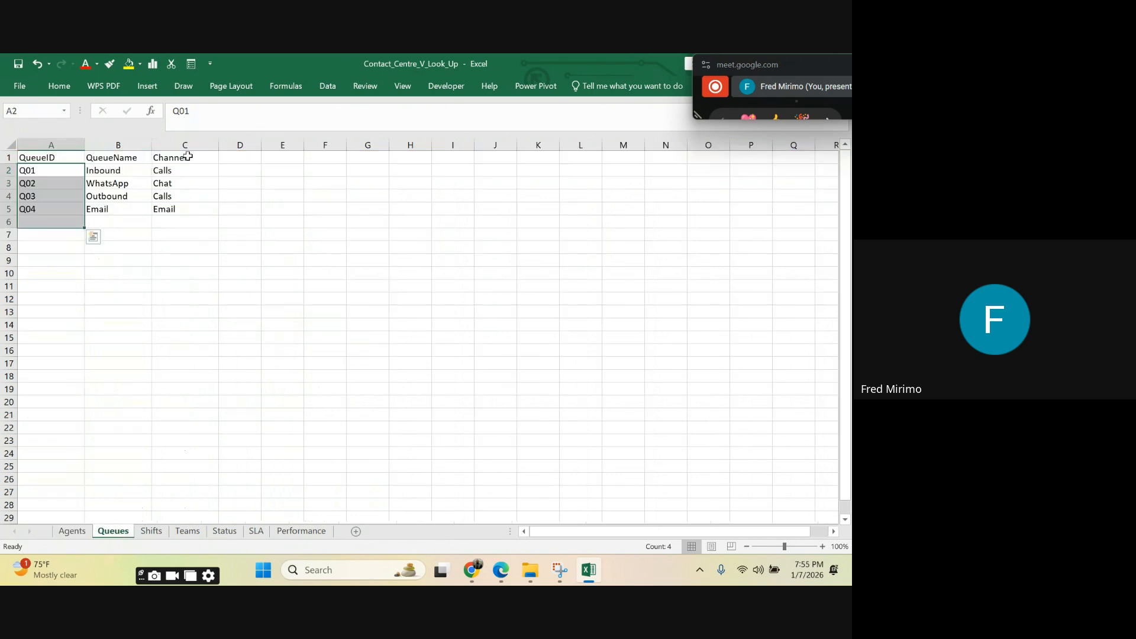
left_click(124, 156)
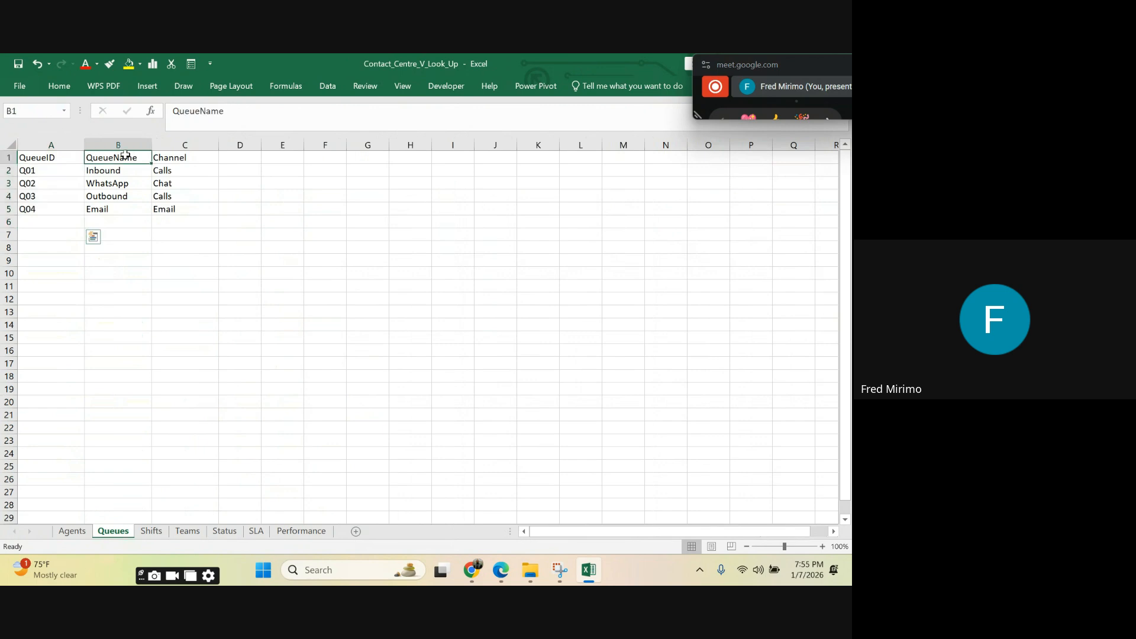
left_click(165, 155)
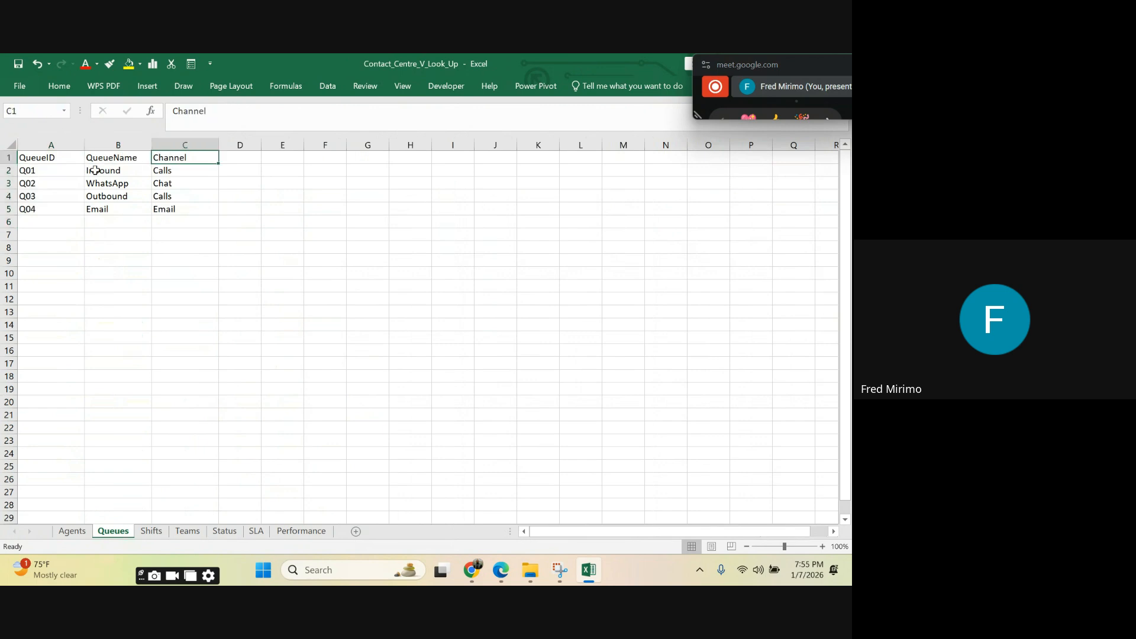
left_click_drag(105, 170, 112, 206)
left_click_drag(183, 169, 183, 219)
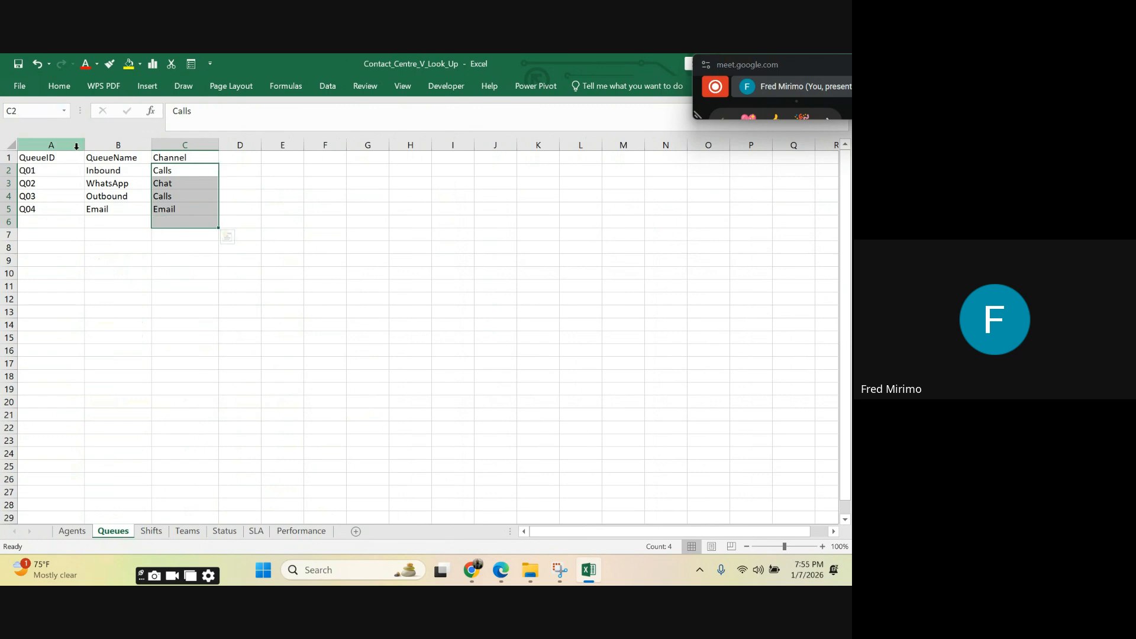
left_click_drag(113, 174, 139, 209)
left_click_drag(34, 165, 41, 209)
Step: Examine the whole QueueID column on the Agents sheet for queue codes that repeat across agents
left_click(82, 532)
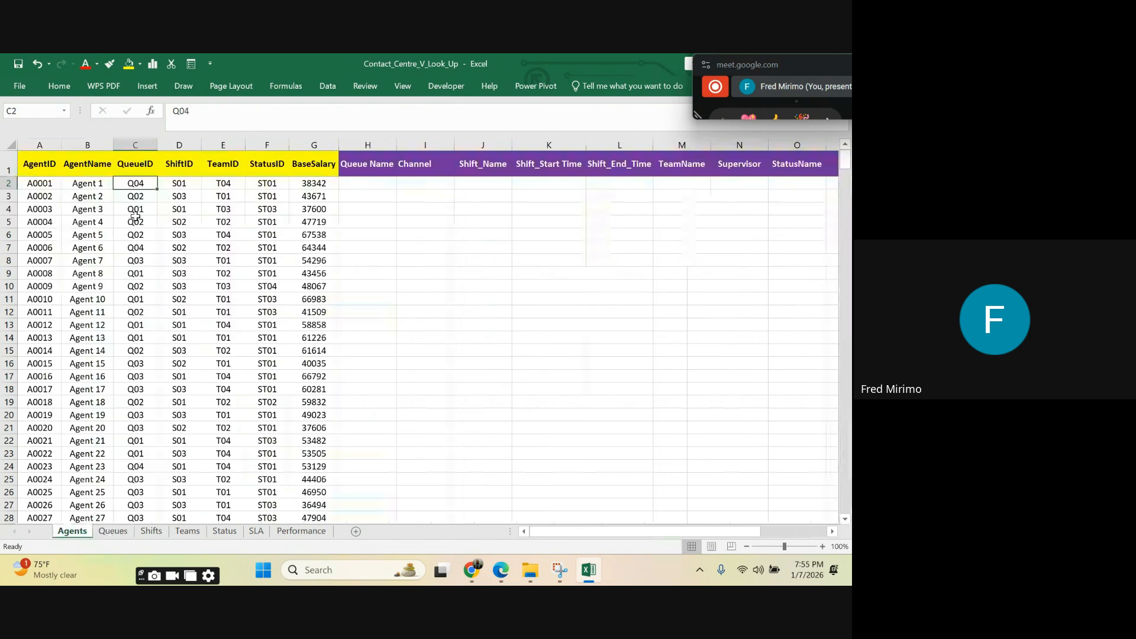
left_click(139, 142)
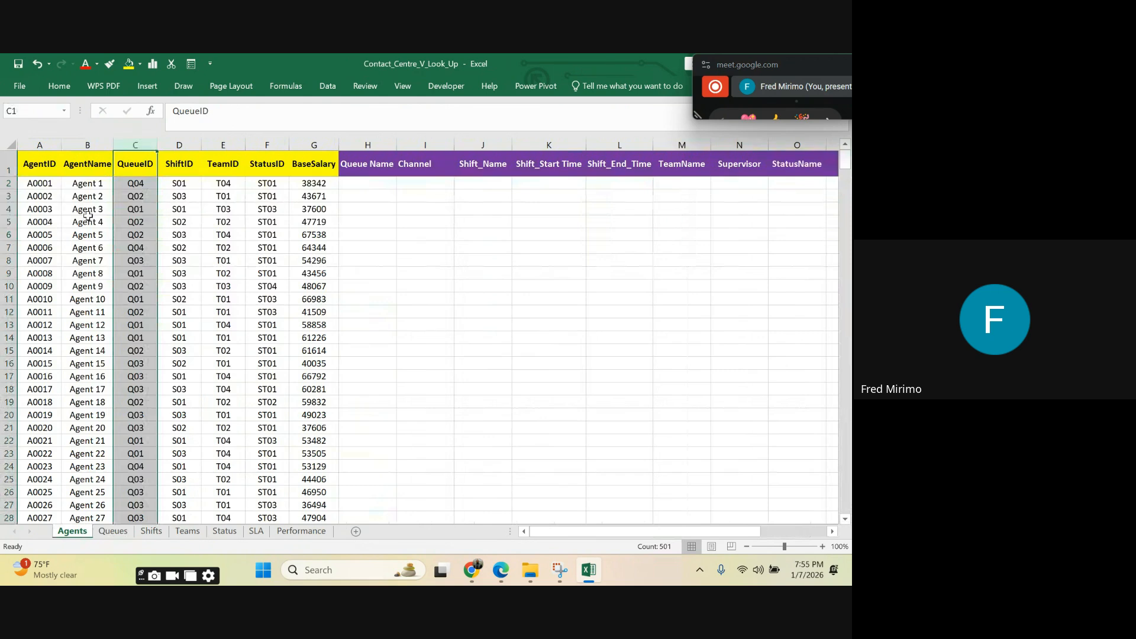
scroll(87, 225, "down", 7)
scroll(87, 235, "up", 7)
left_click(134, 184)
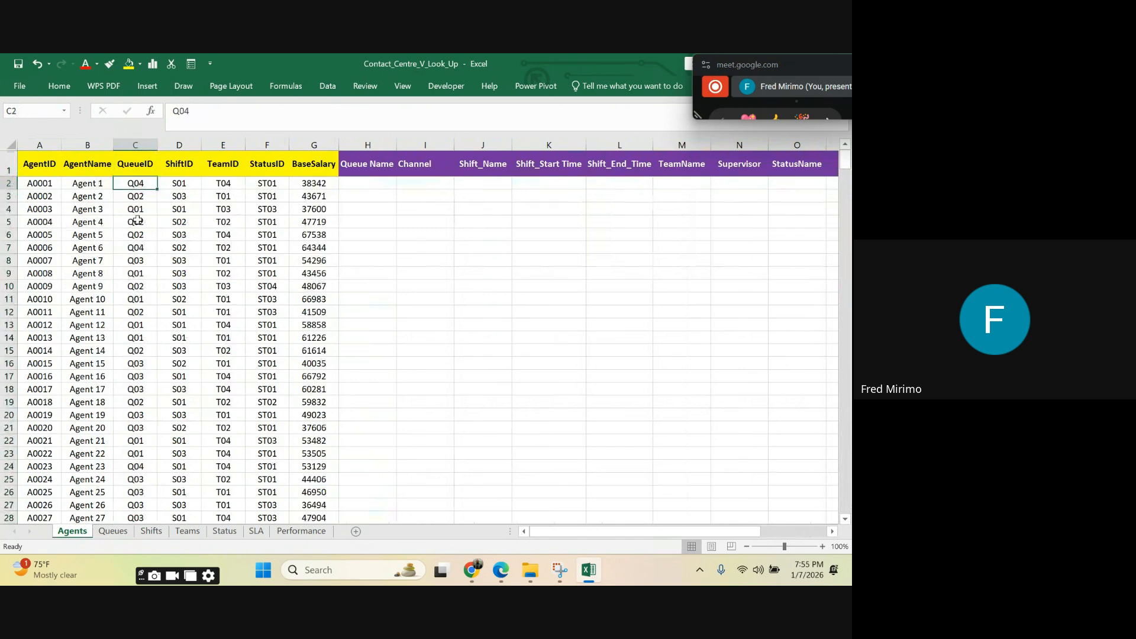
left_click(136, 221)
left_click(140, 184)
left_click(134, 233)
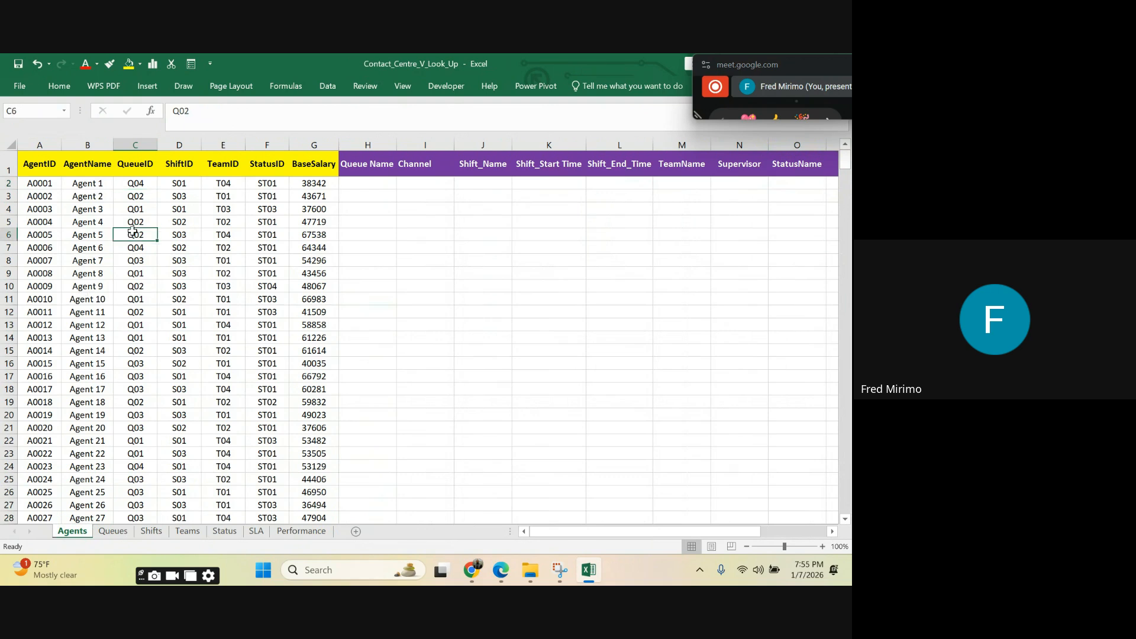
left_click(132, 184)
left_click(144, 284)
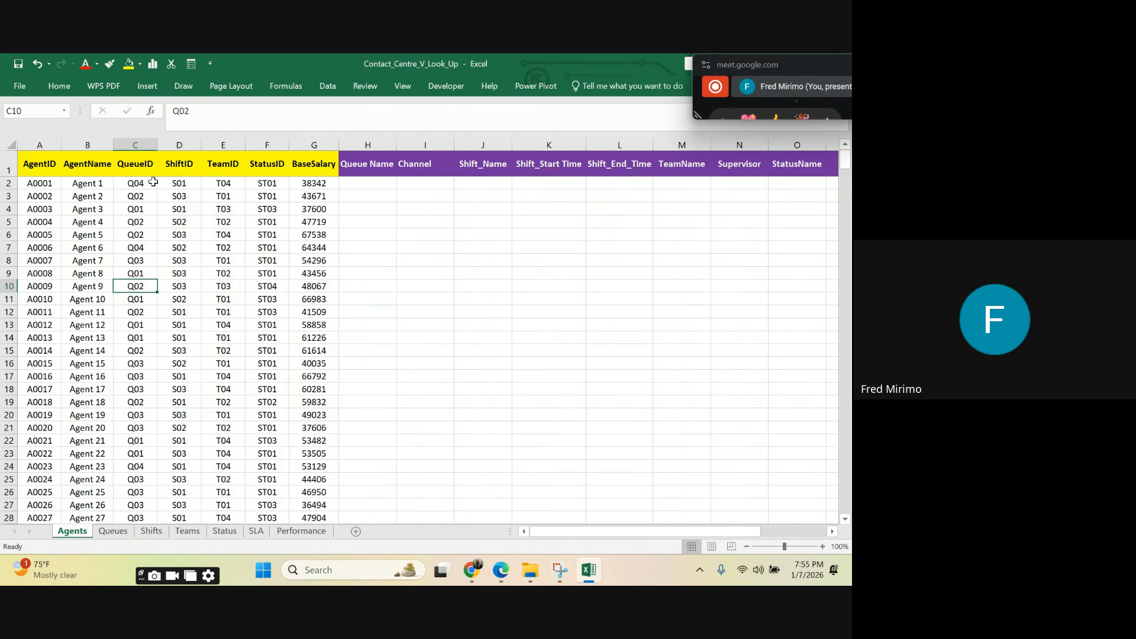
left_click(141, 140)
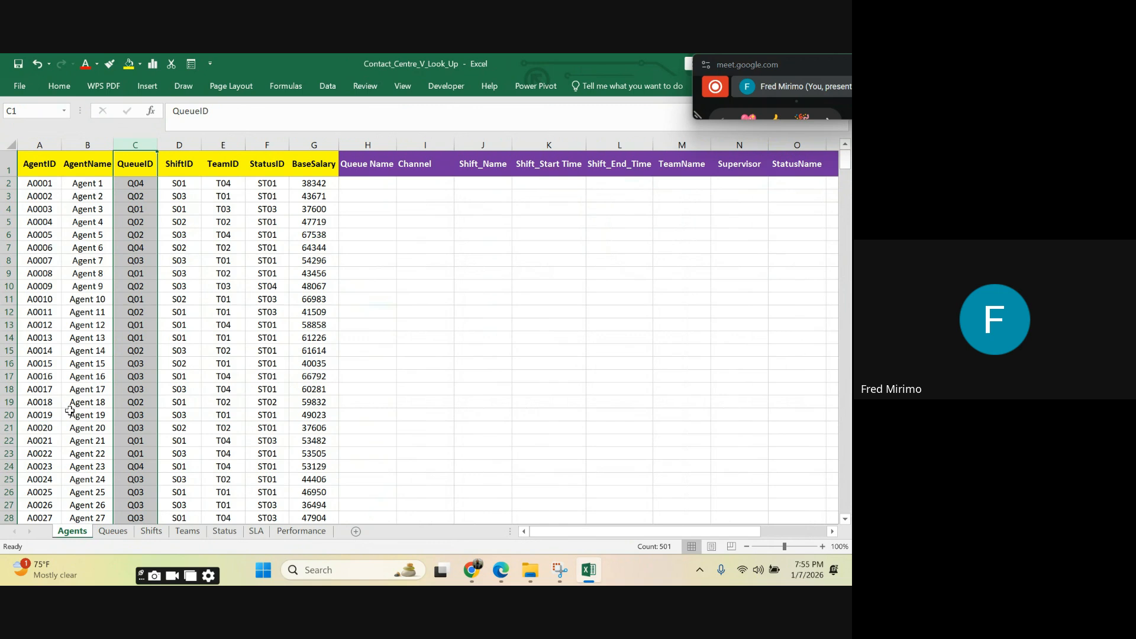
Step: Review the Queues sheet's QueueID column as the lookup key for QueueName and Channel
left_click(113, 531)
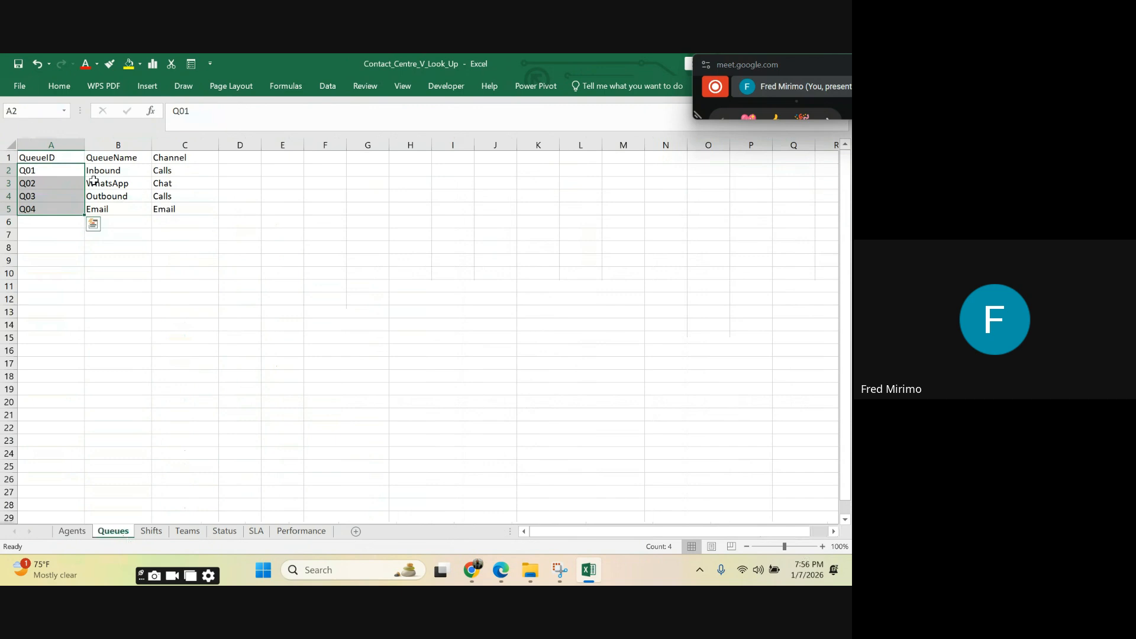
left_click(48, 137)
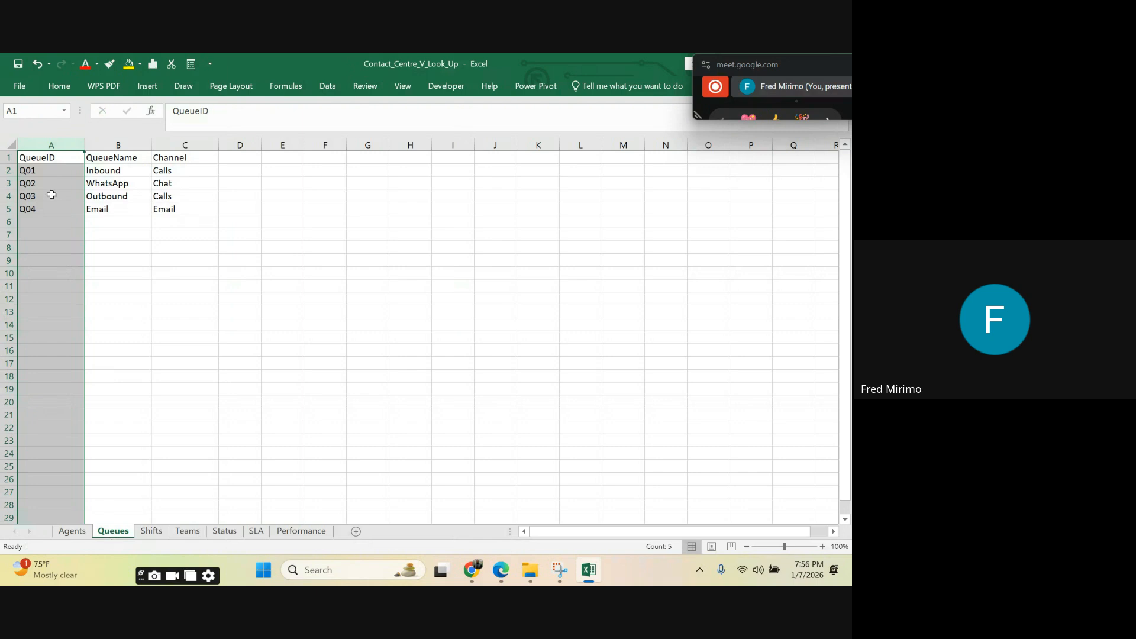
left_click(43, 171)
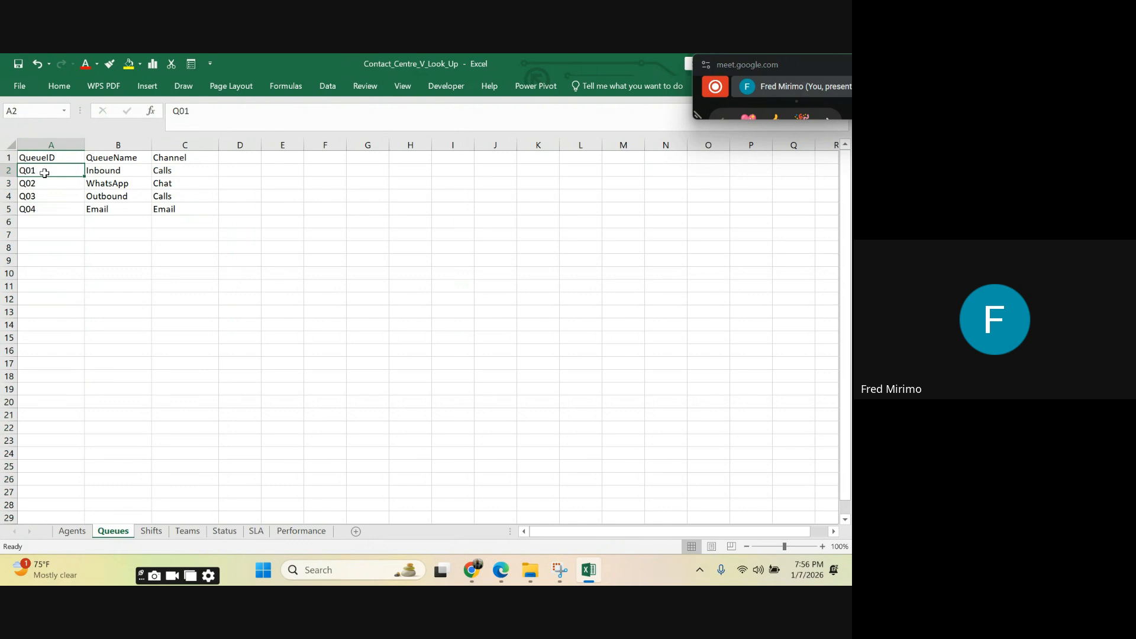
left_click_drag(44, 172, 52, 204)
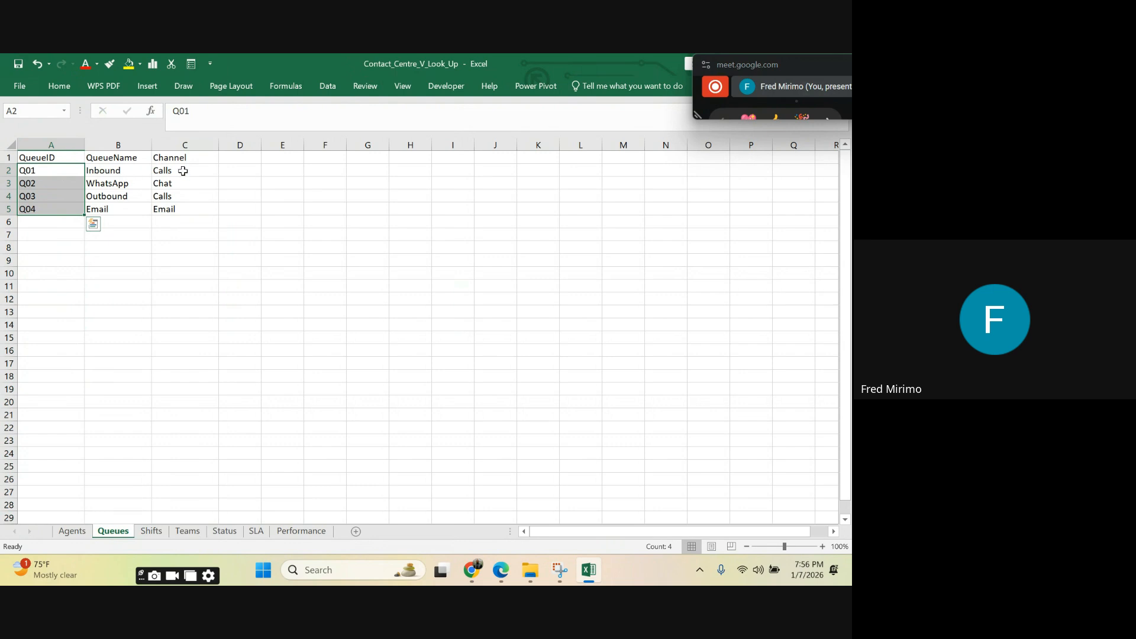
left_click(120, 159)
left_click(183, 206)
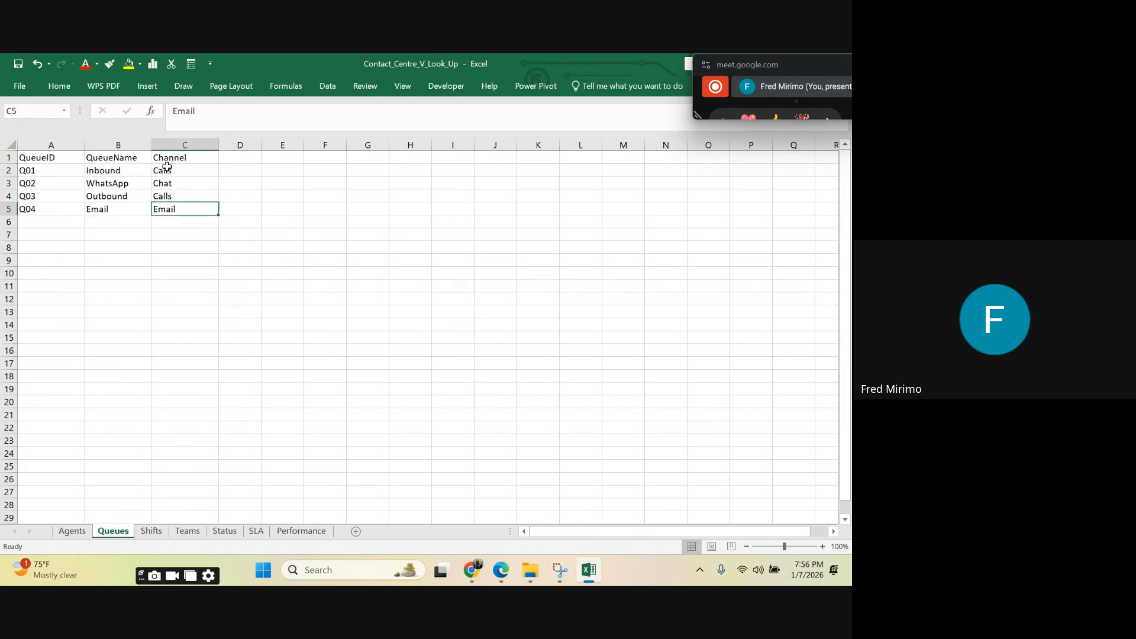
Step: Inspect the first empty Channel cells on the Agents sheet and return to the Queues sheet
left_click(72, 531)
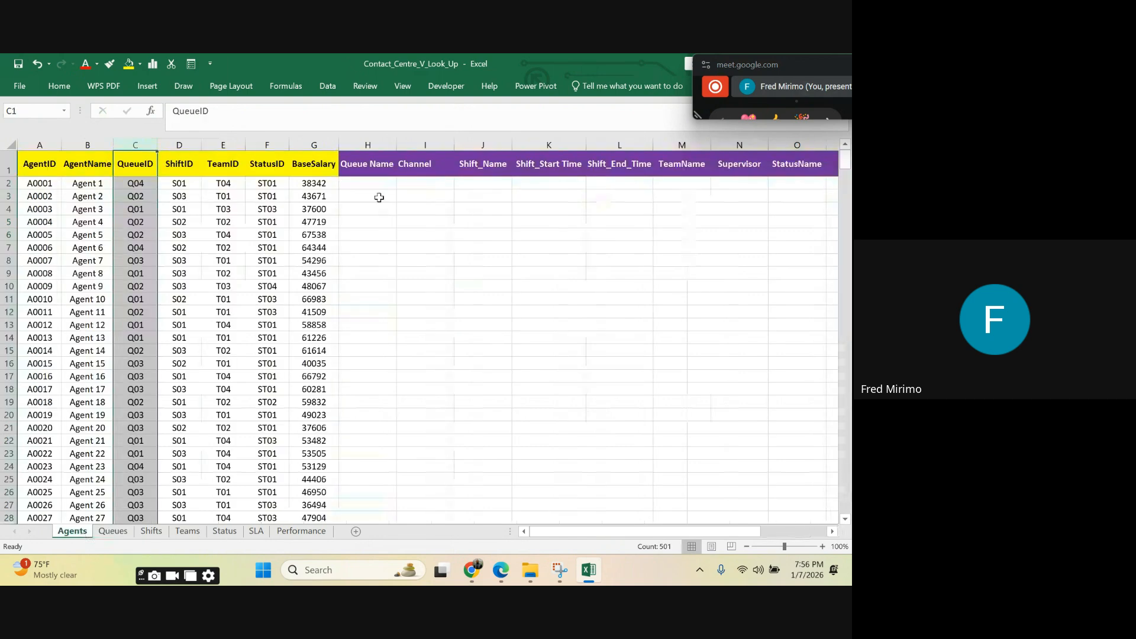
left_click(418, 184)
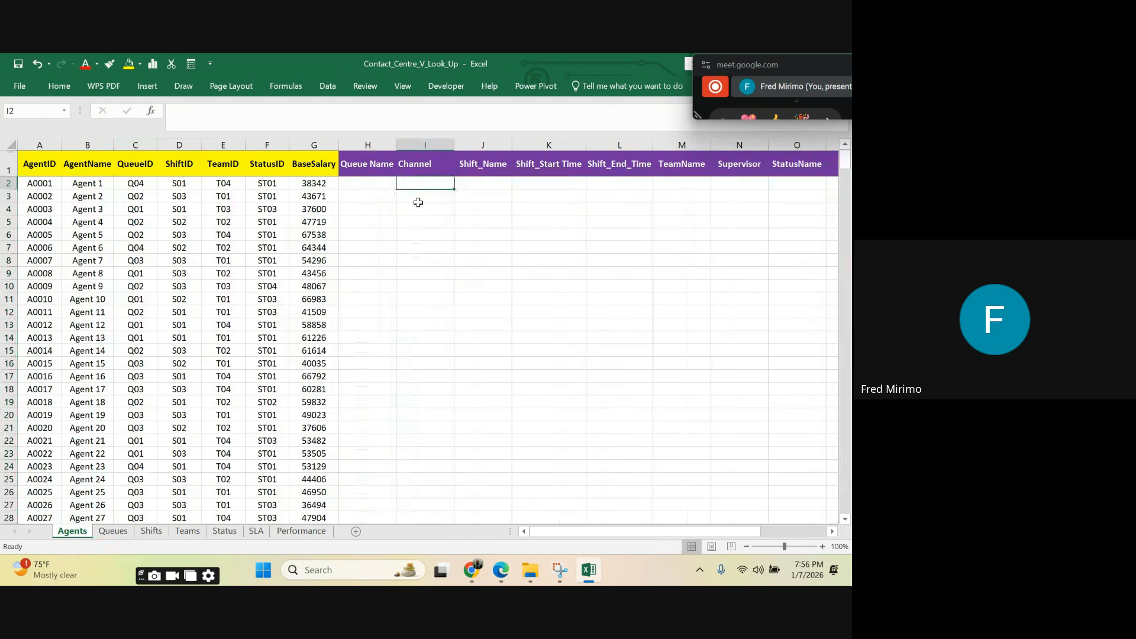
left_click(416, 197)
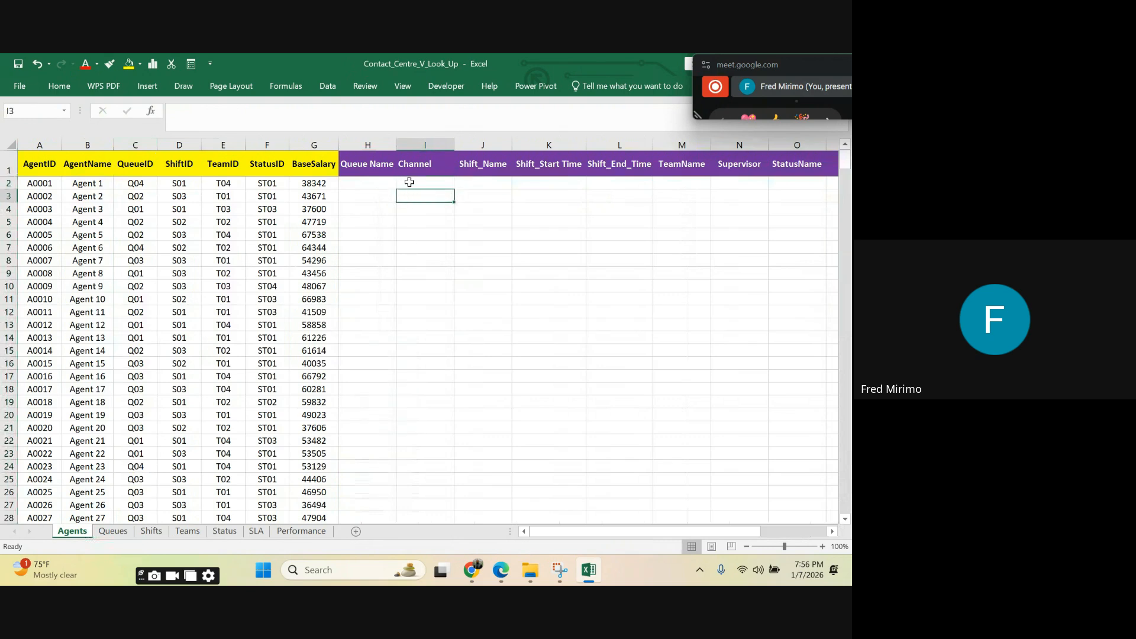
left_click(409, 182)
left_click(414, 196)
left_click(126, 532)
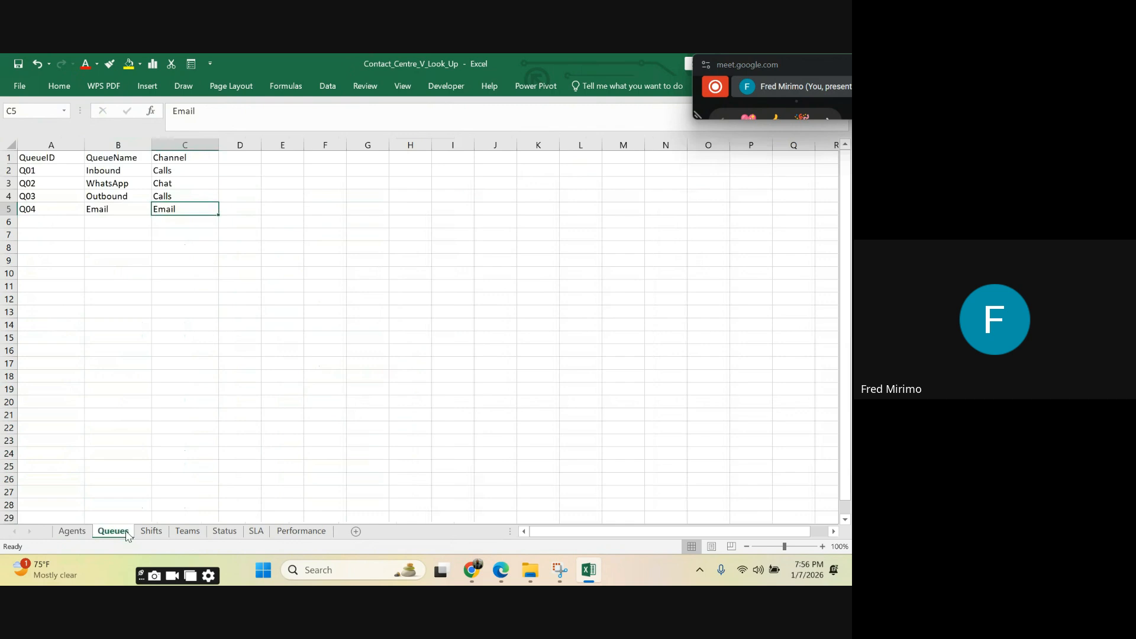
Step: Review the Channel entries for each queue on the Queues sheet
left_click_drag(185, 169, 186, 198)
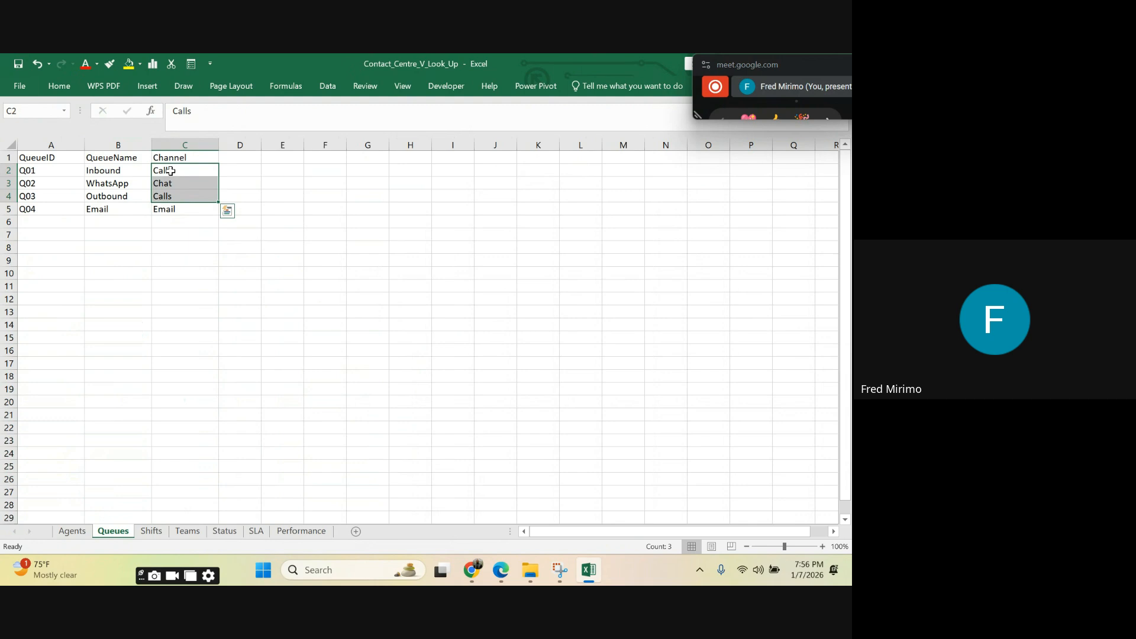
left_click(177, 174)
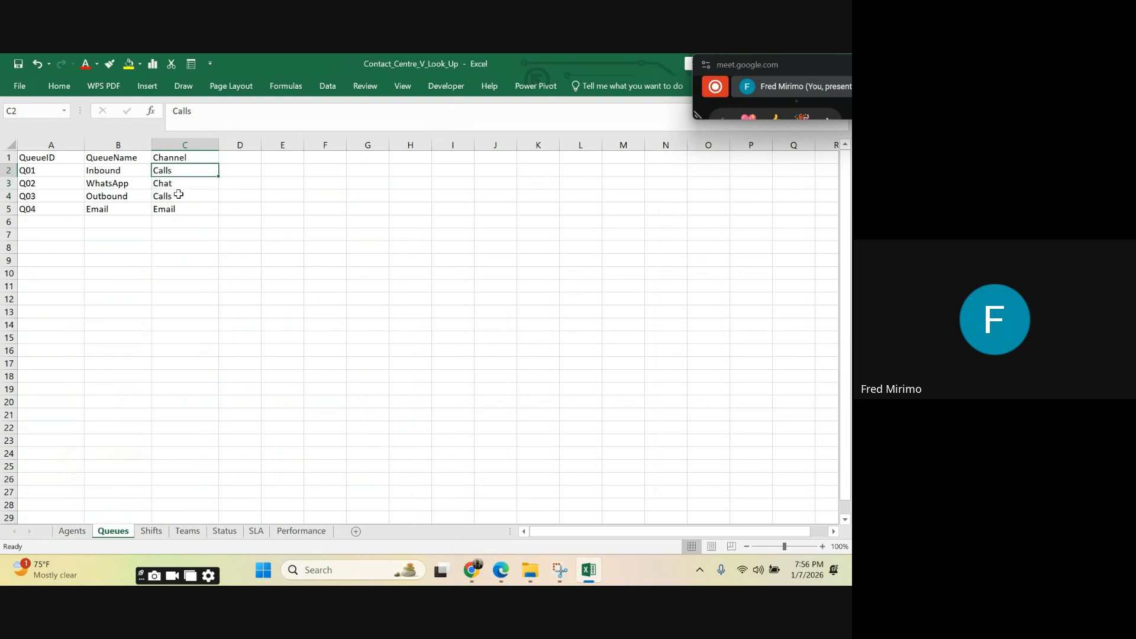
left_click(175, 185)
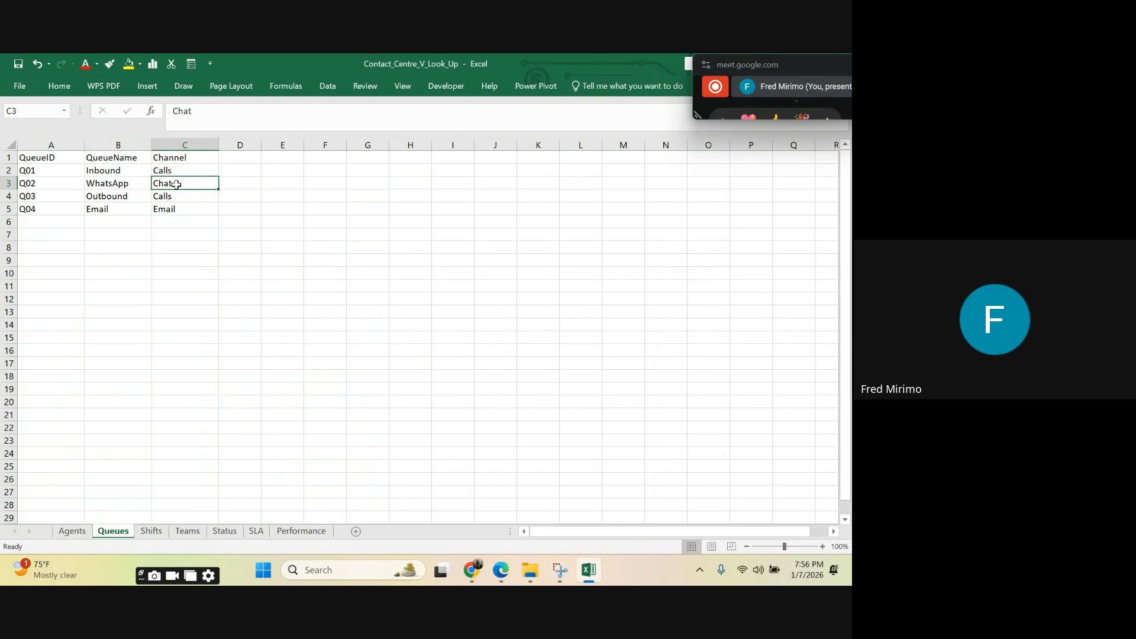
left_click(181, 208)
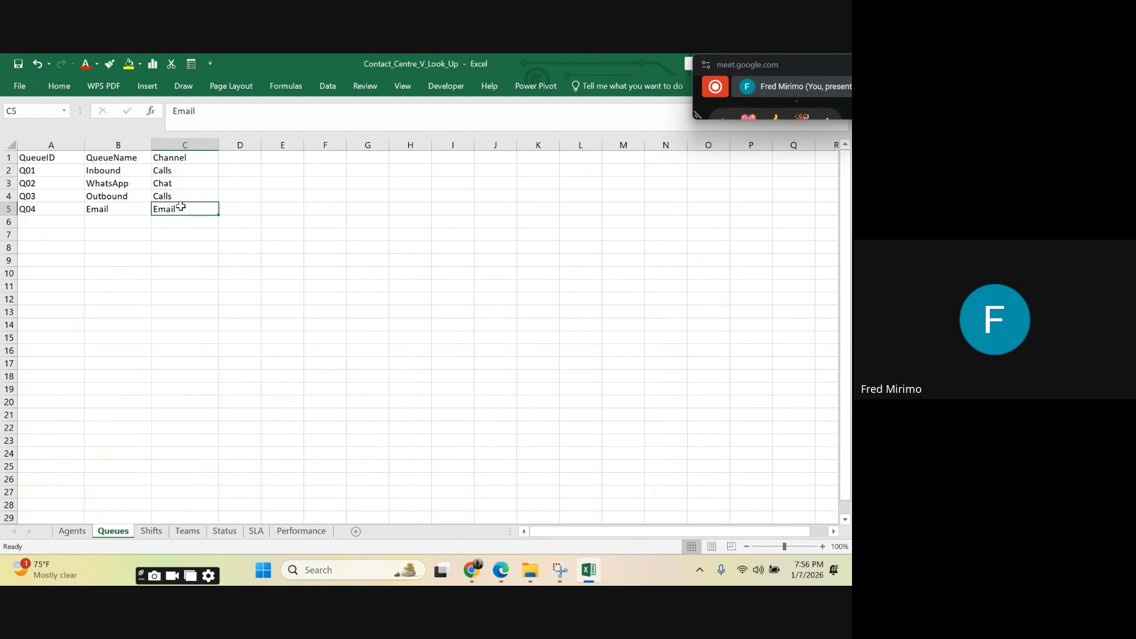
left_click(328, 209)
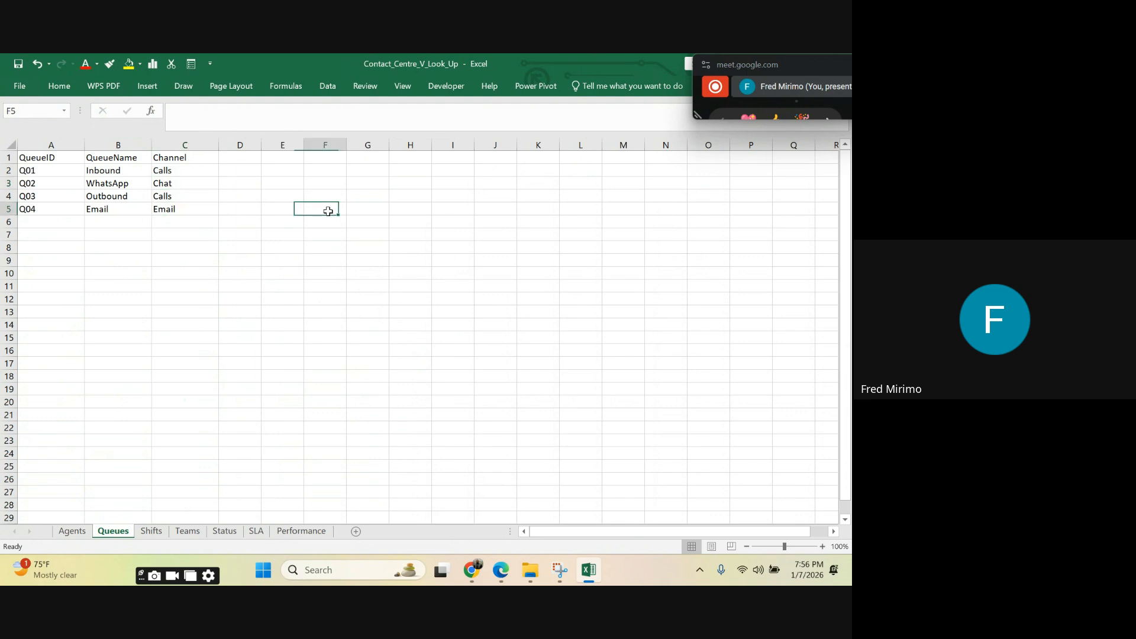
Step: Widen the Queue Name column slightly on the Agents sheet
left_click(82, 534)
left_click(468, 299)
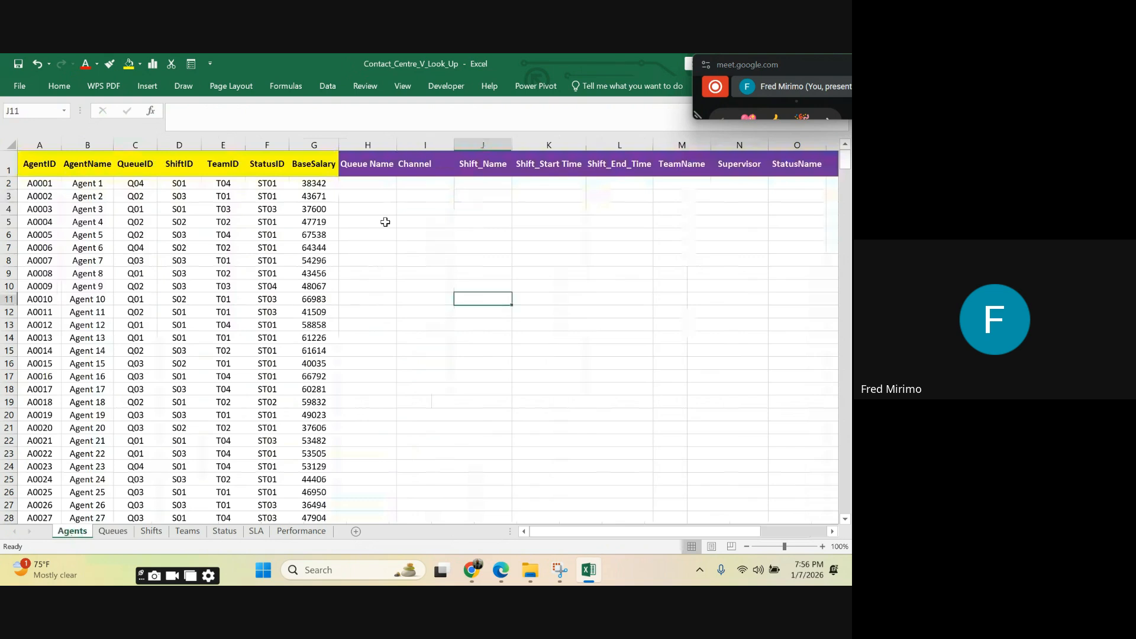
key("Left")
left_click(355, 258)
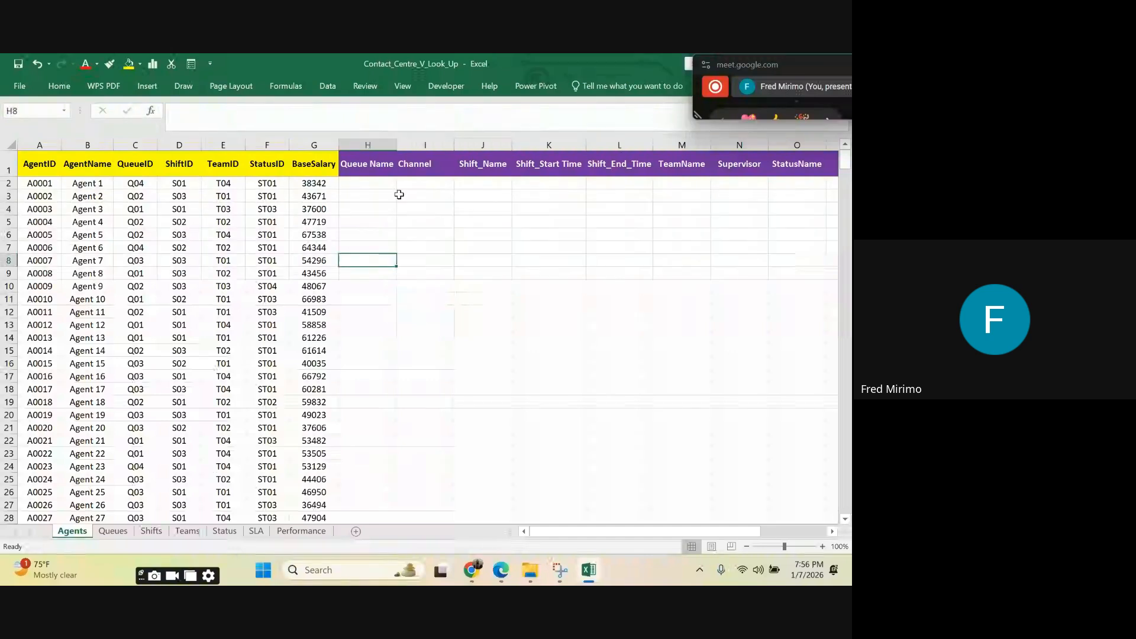
left_click(361, 182)
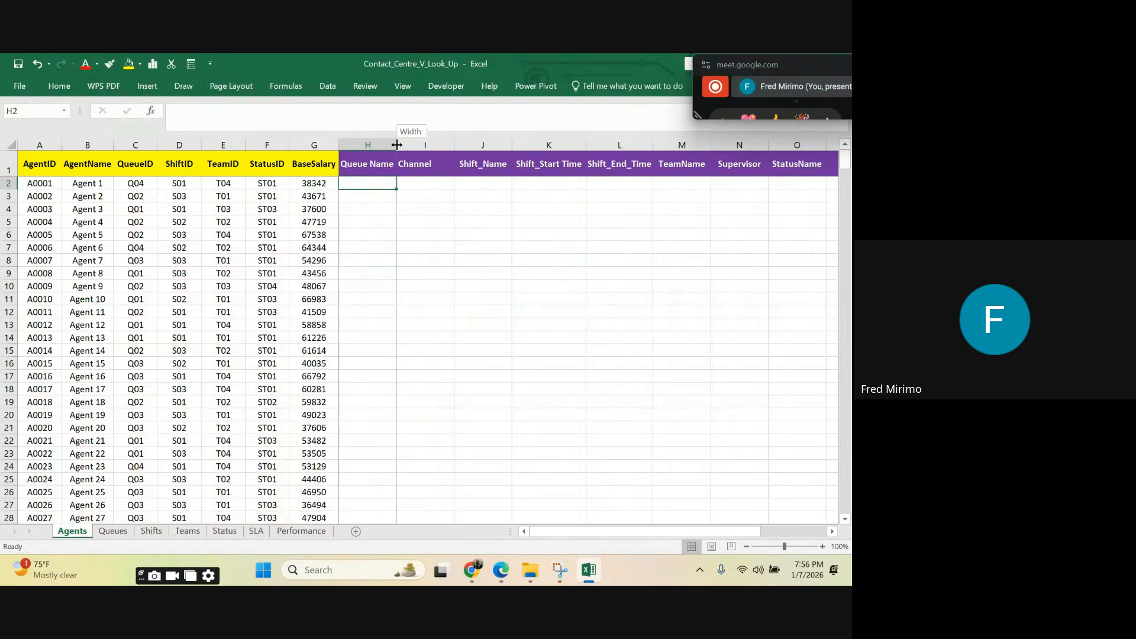
left_click_drag(396, 145, 400, 145)
left_click(462, 263)
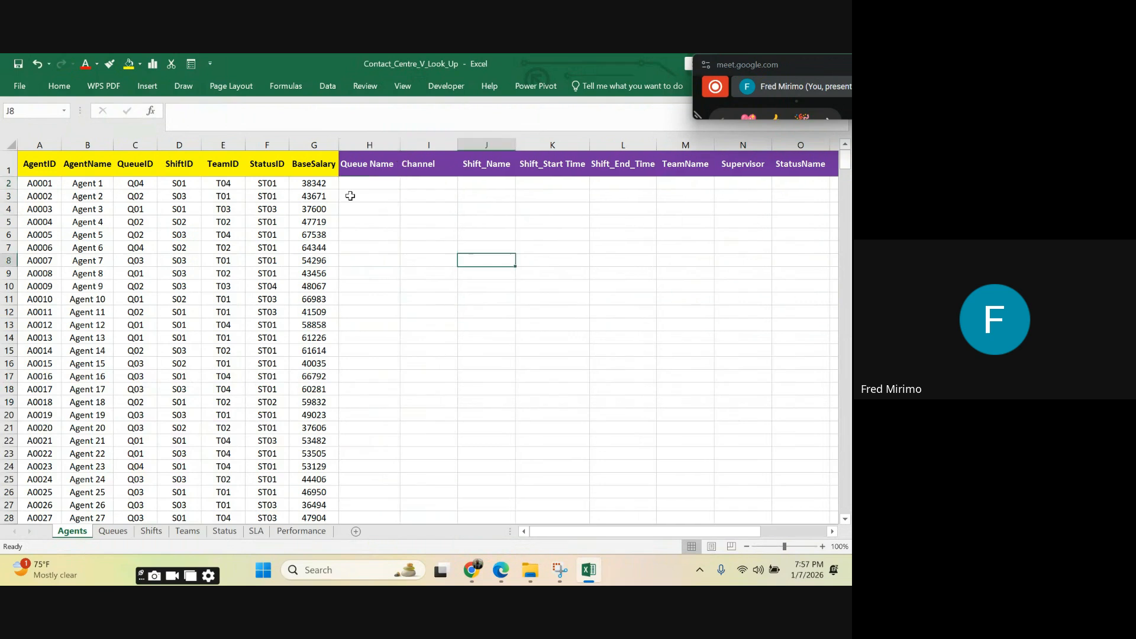
Step: Inspect the empty Queue Name column and its header on the Agents sheet
left_click(346, 183)
left_click(363, 295)
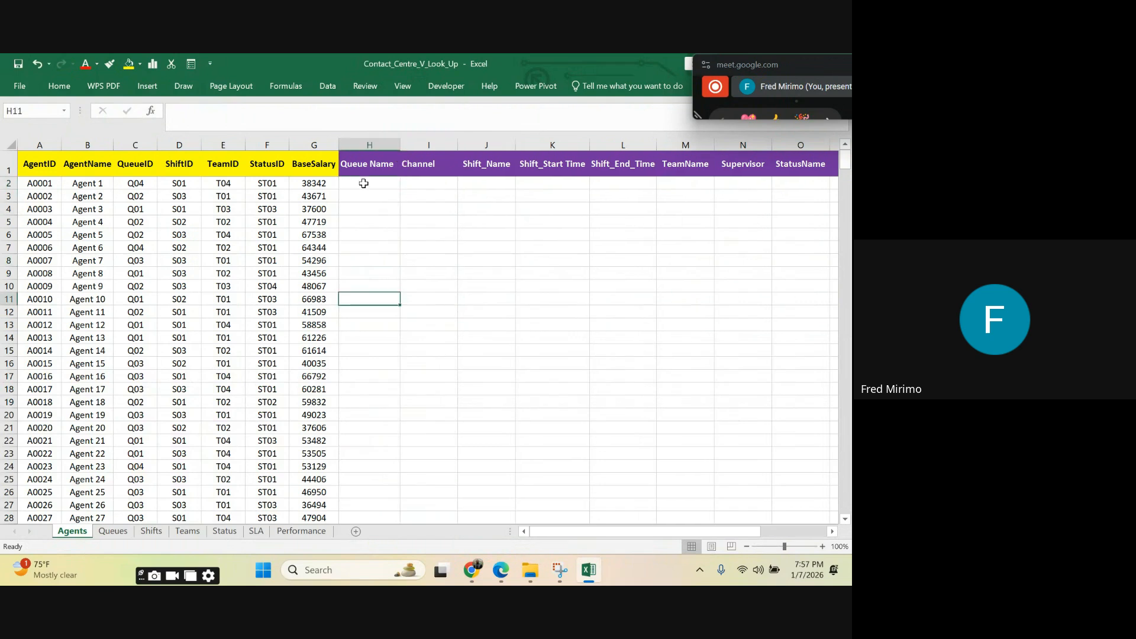
left_click(363, 184)
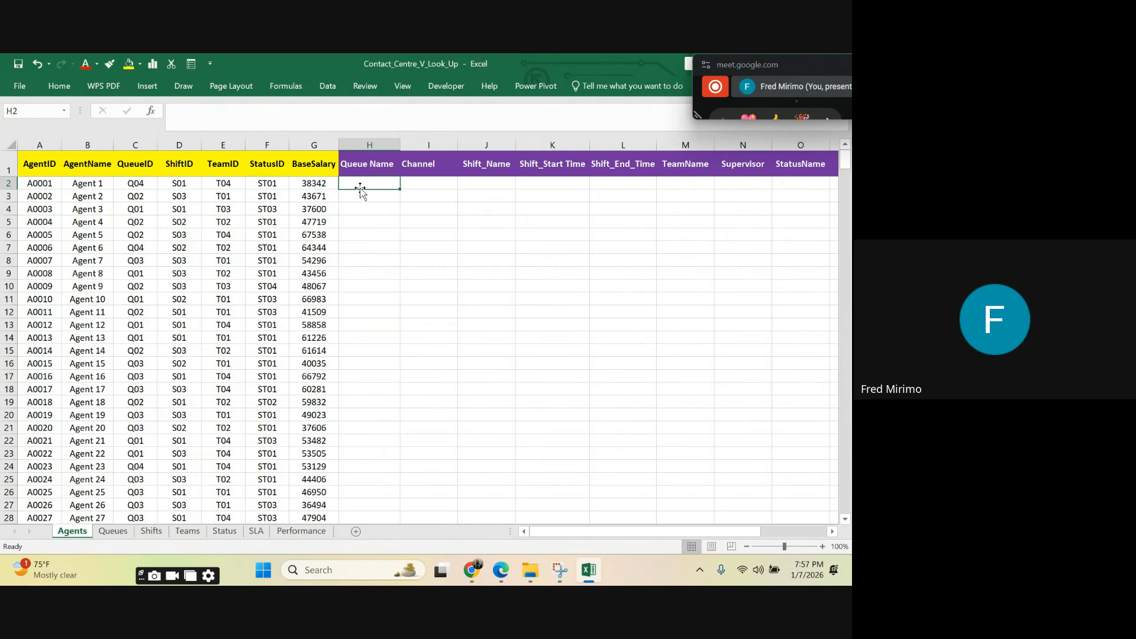
left_click(366, 140)
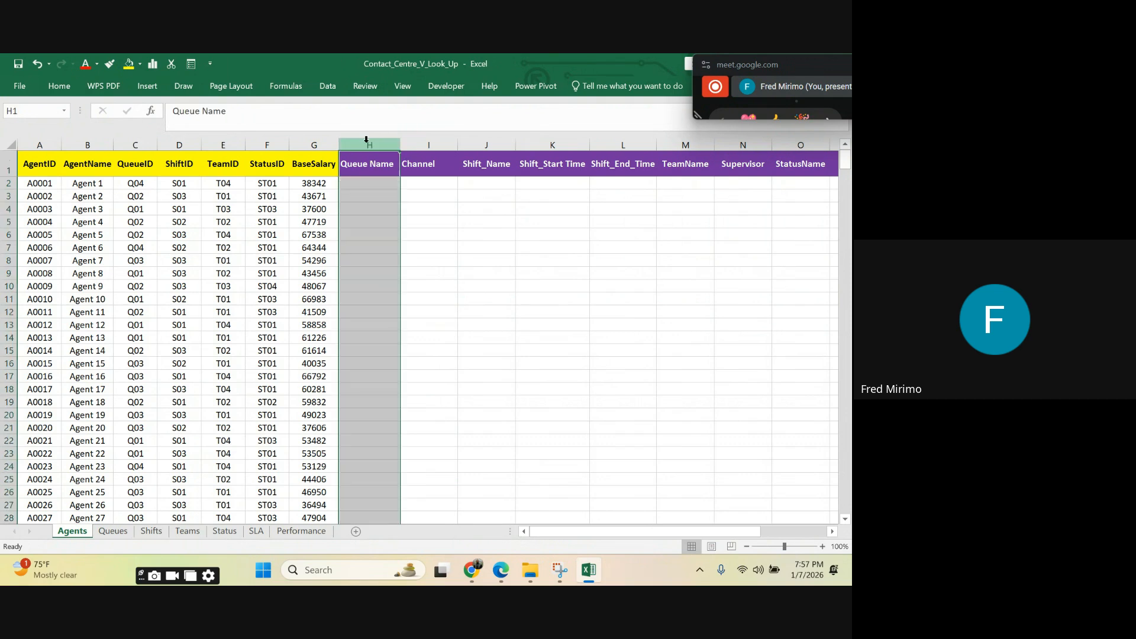
left_click(451, 295)
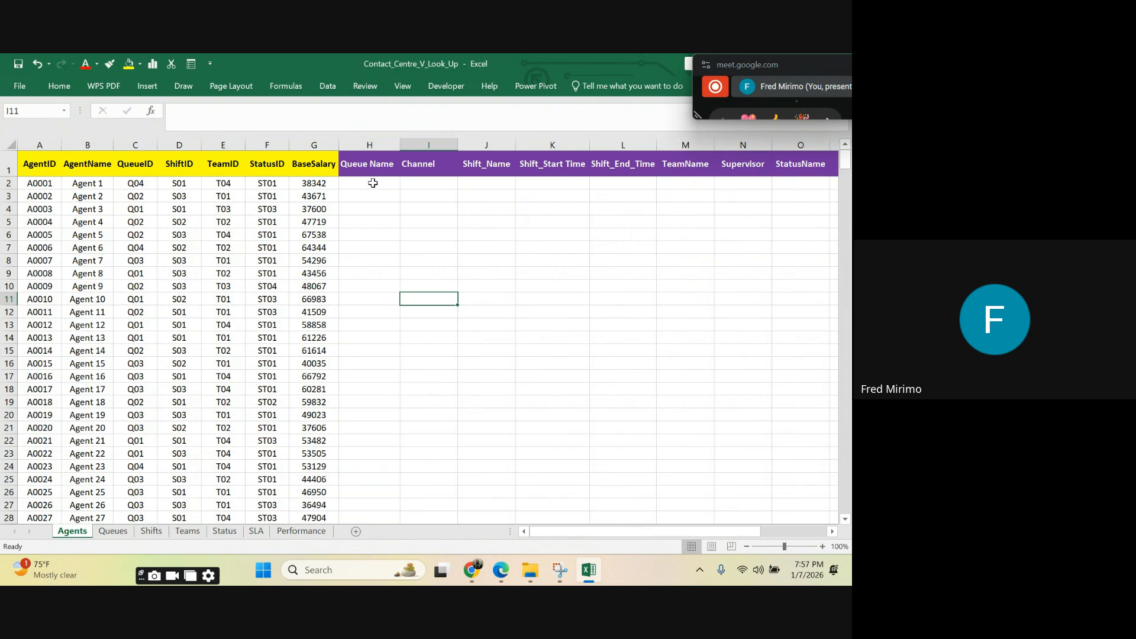
left_click(373, 184)
left_click(356, 165)
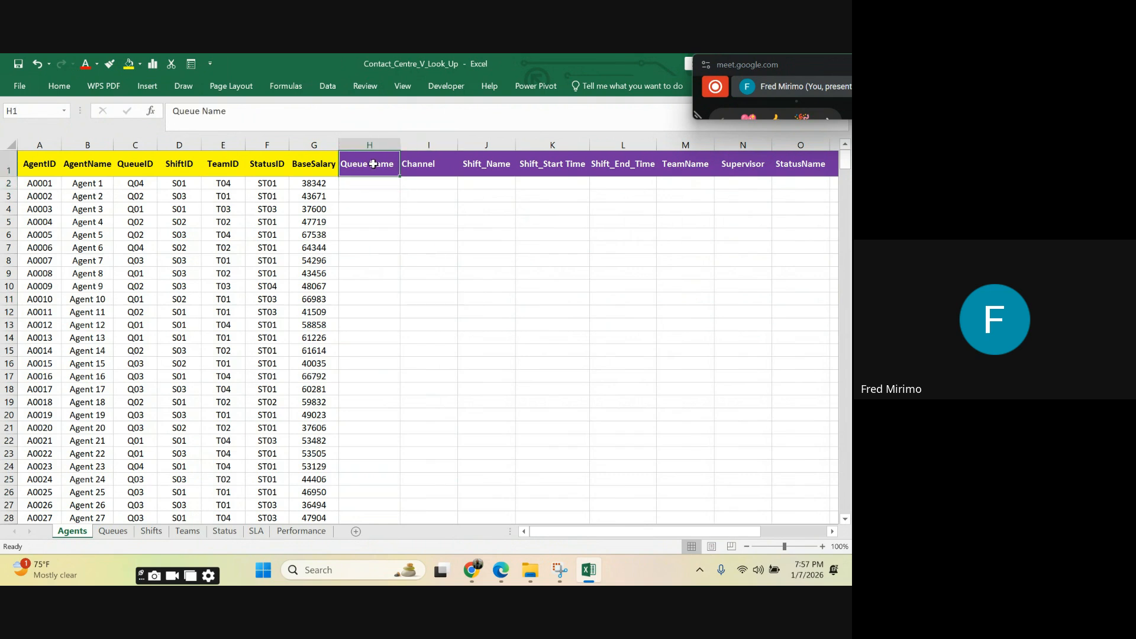
Step: Examine columns A to C of the Queues sheet as the lookup table and return to the Agents sheet
left_click(102, 534)
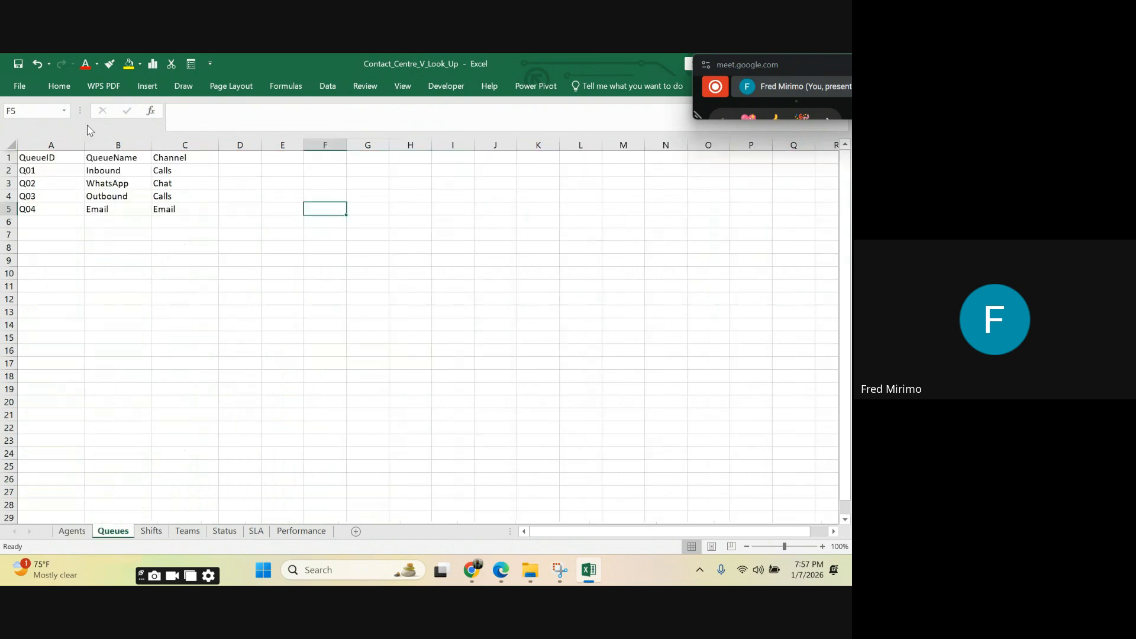
left_click(49, 145)
left_click_drag(49, 145, 165, 144)
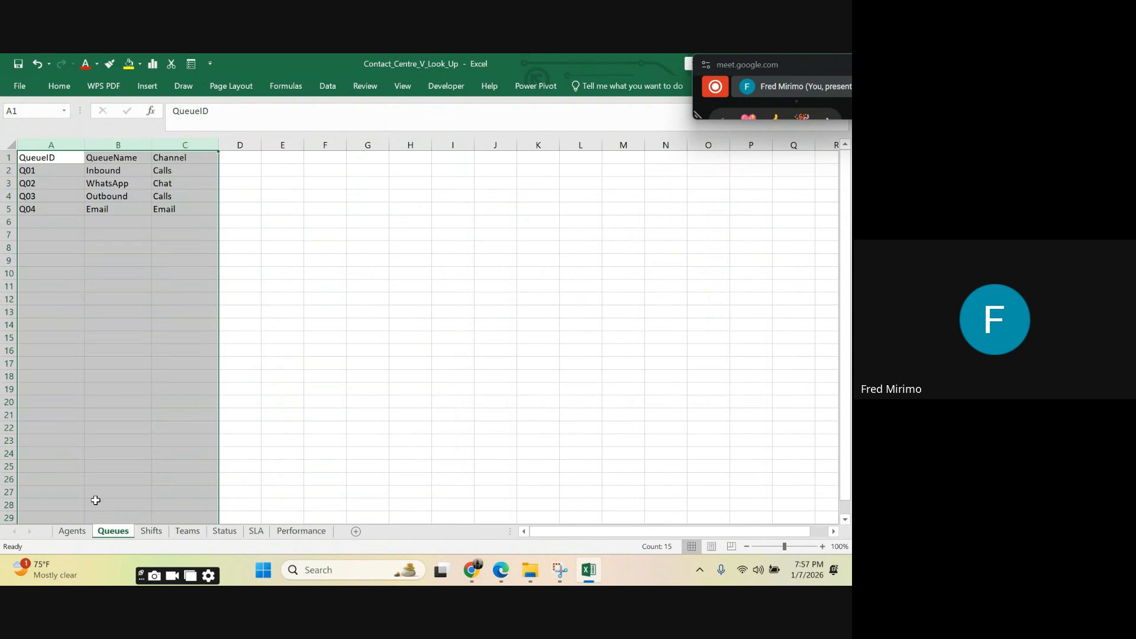
left_click(70, 531)
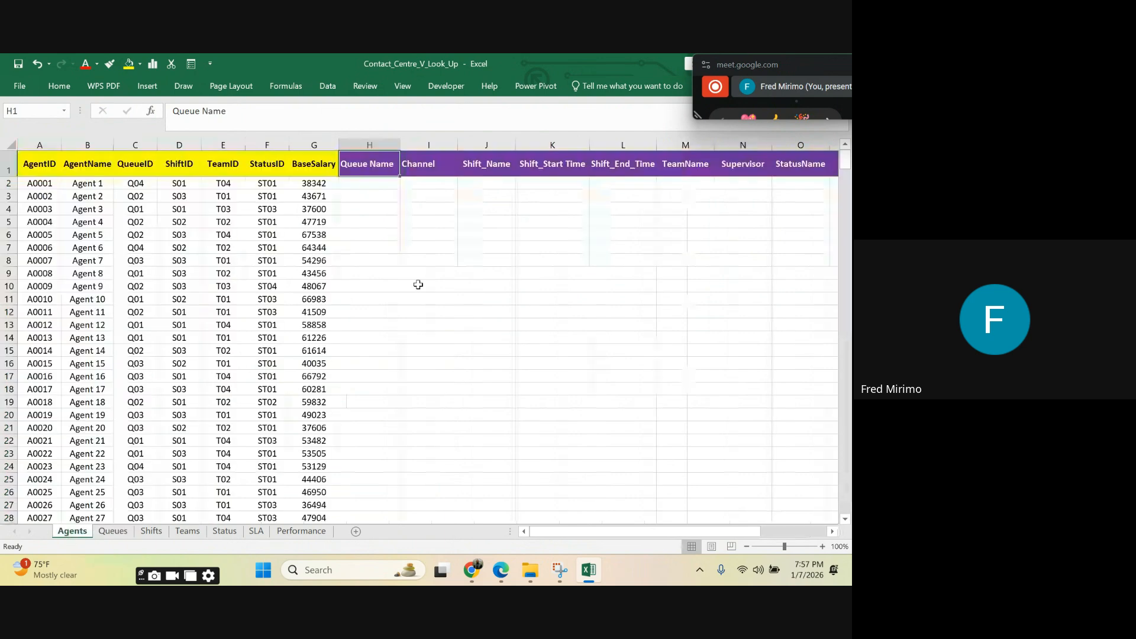
left_click(355, 185)
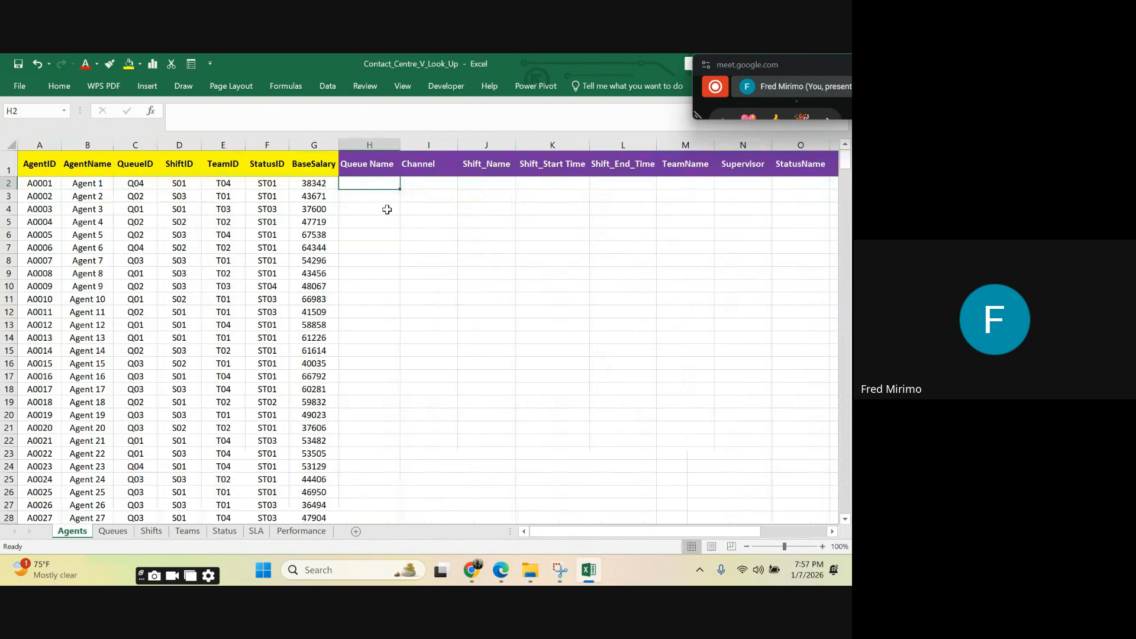
type("=")
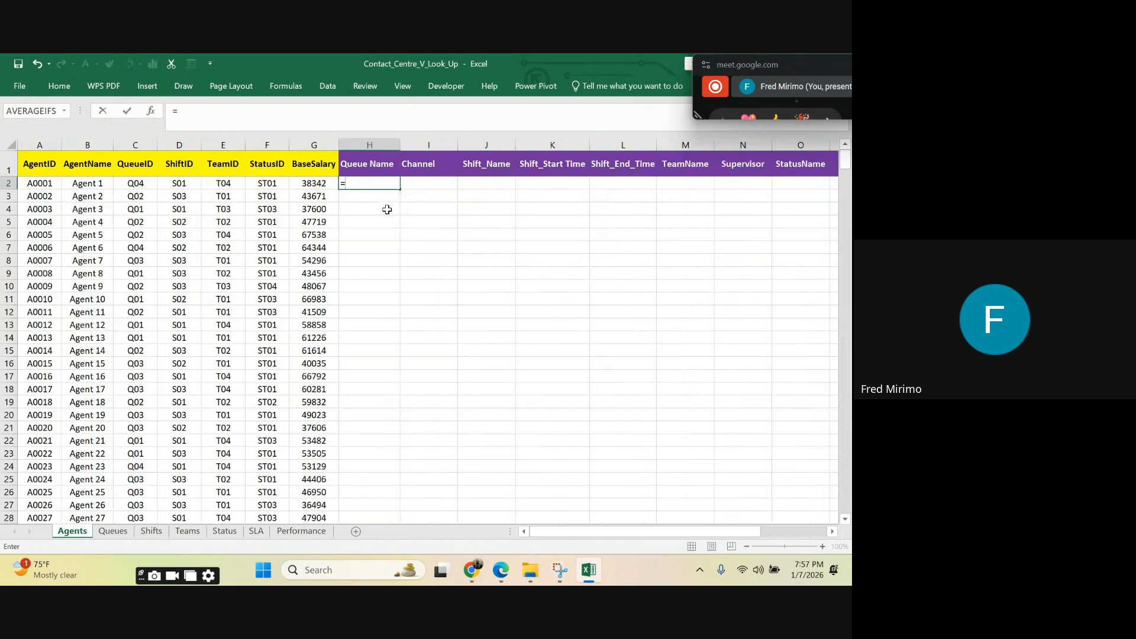
type("vl")
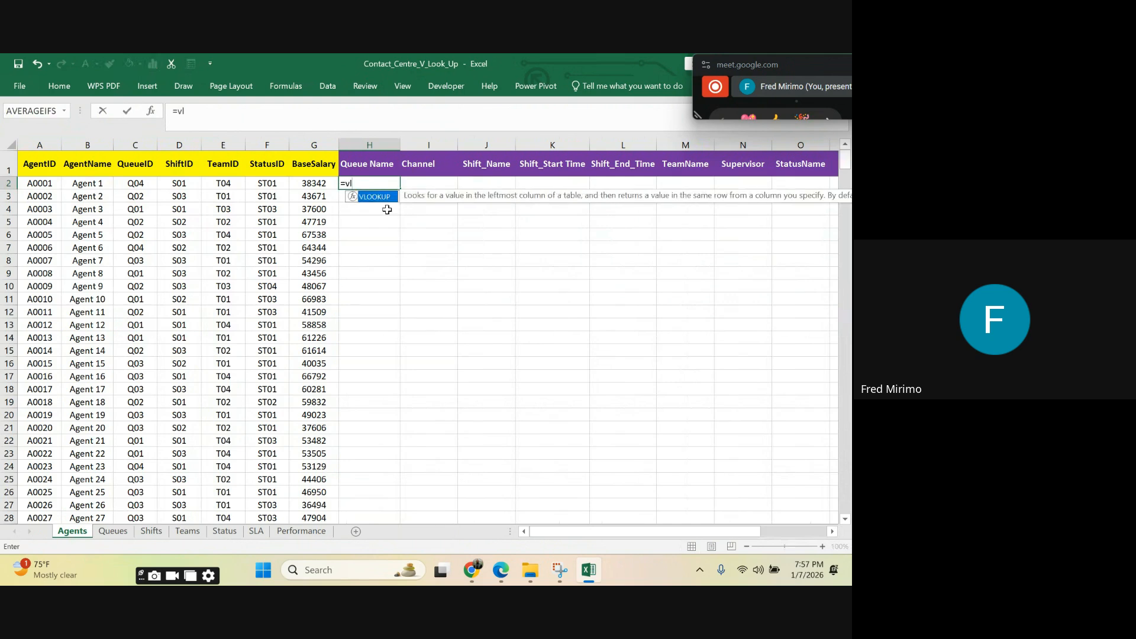
key("Return")
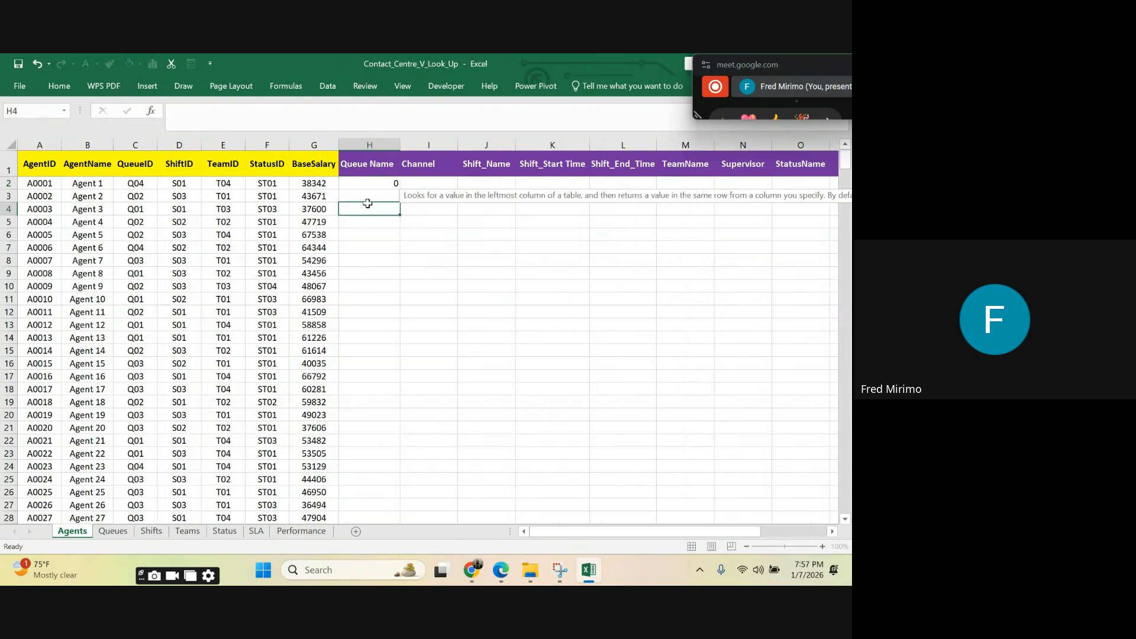
Step: Begin a VLOOKUP formula in cell H2, the first Queue Name cell on the Agents sheet
left_click(369, 184)
type("=")
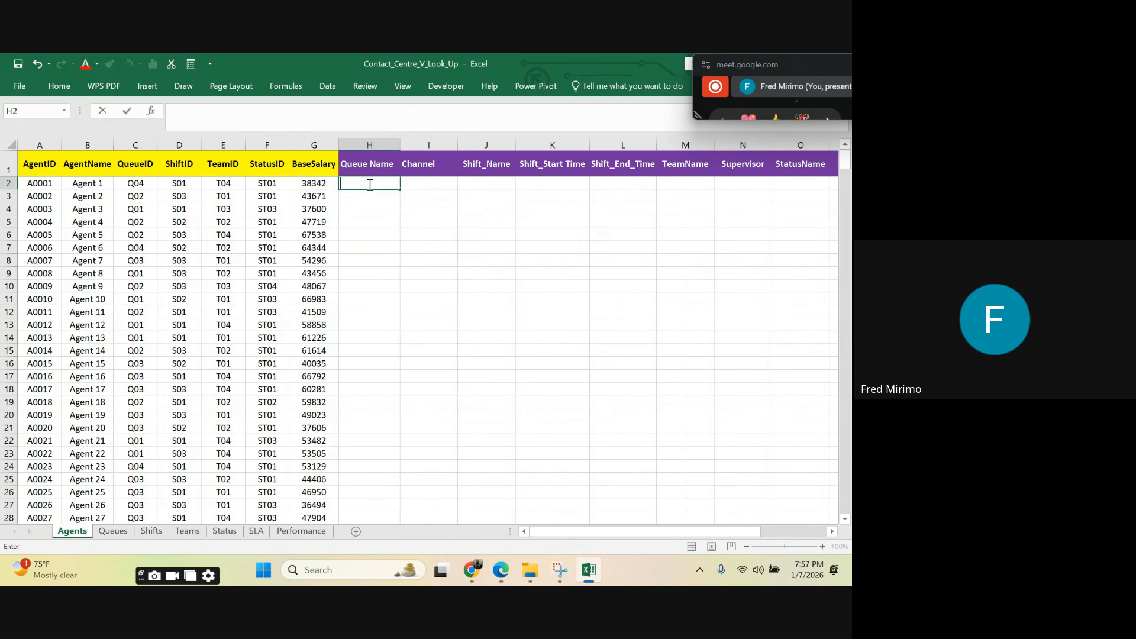
type("vli")
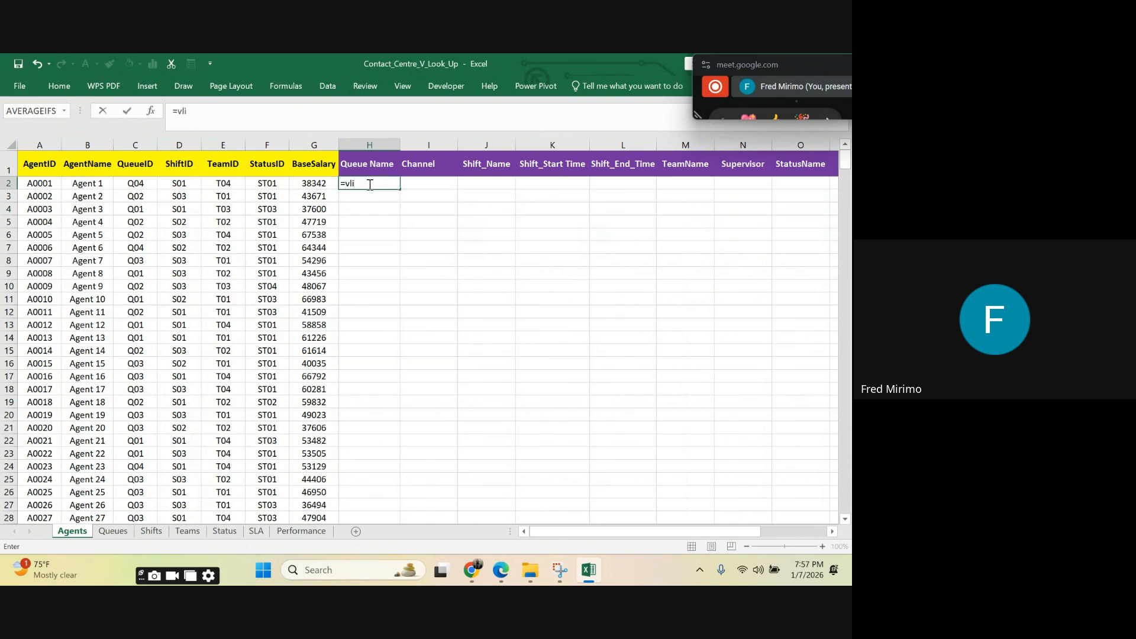
key("BackSpace")
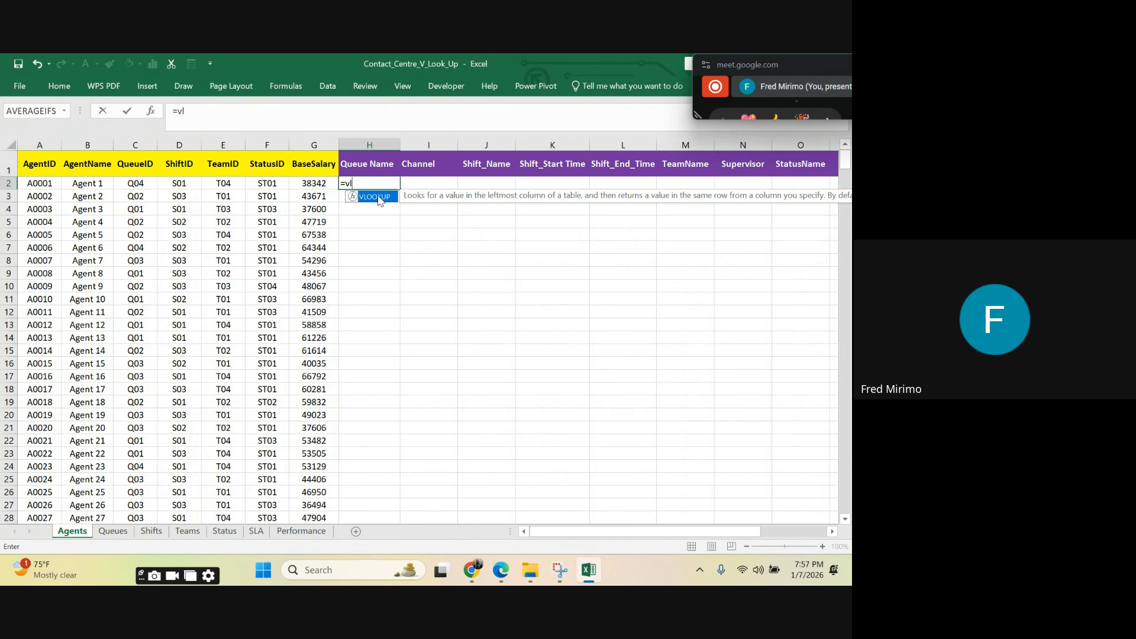
double_click(380, 198)
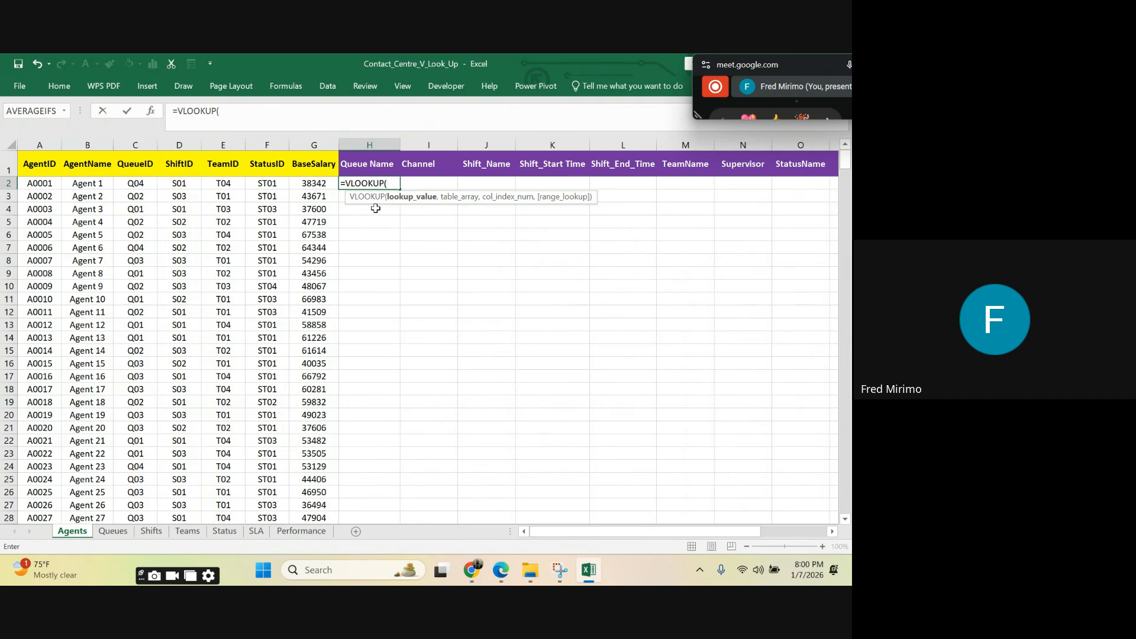
Step: Set the formula's lookup value to the first agent's QueueID cell with its column locked, $C2
left_click(137, 184)
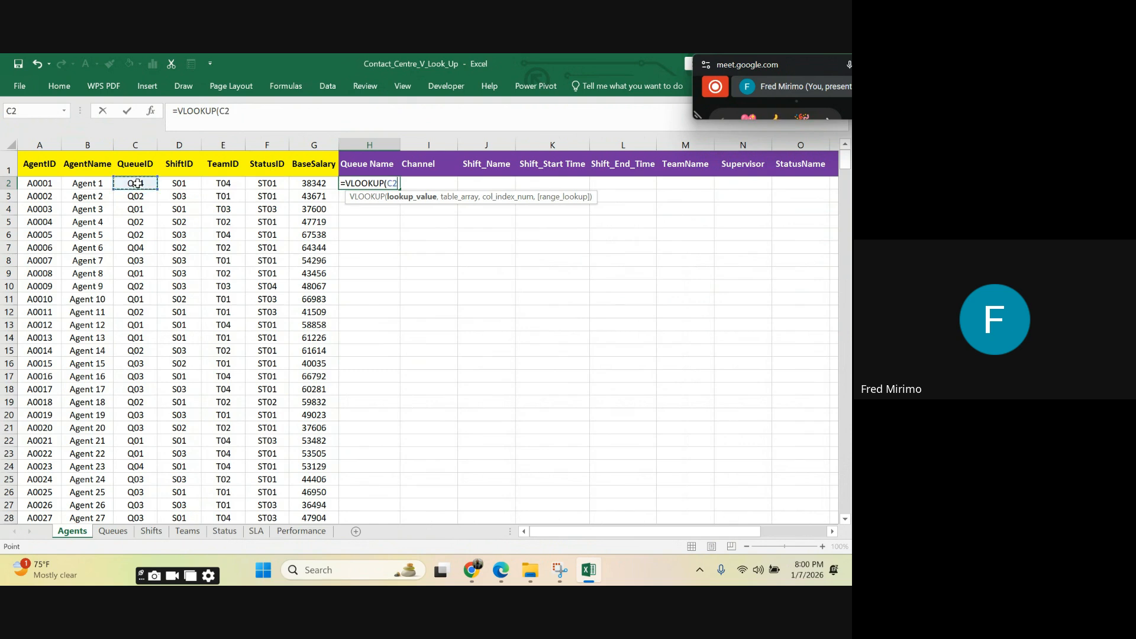
left_click(247, 105)
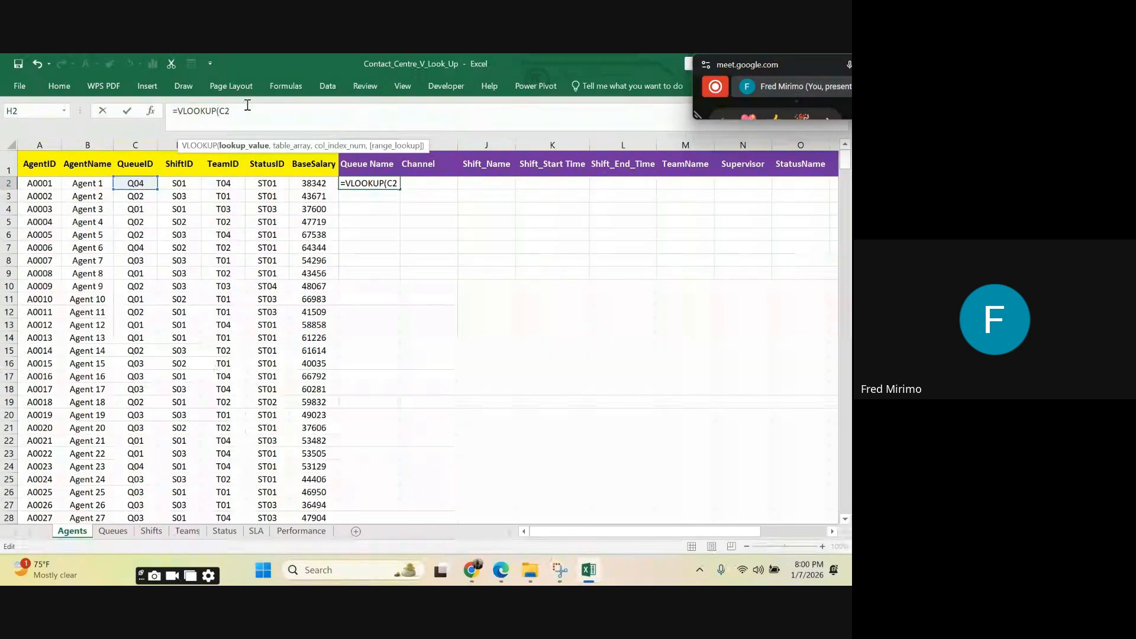
key("F4")
key("F4")
key("F4")
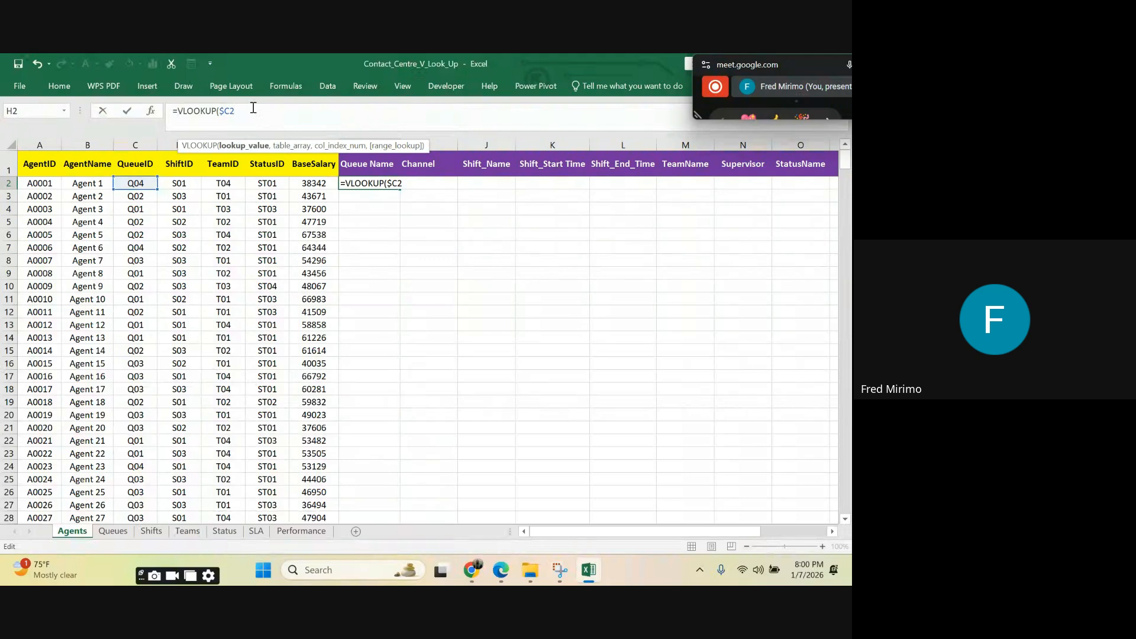
type(",")
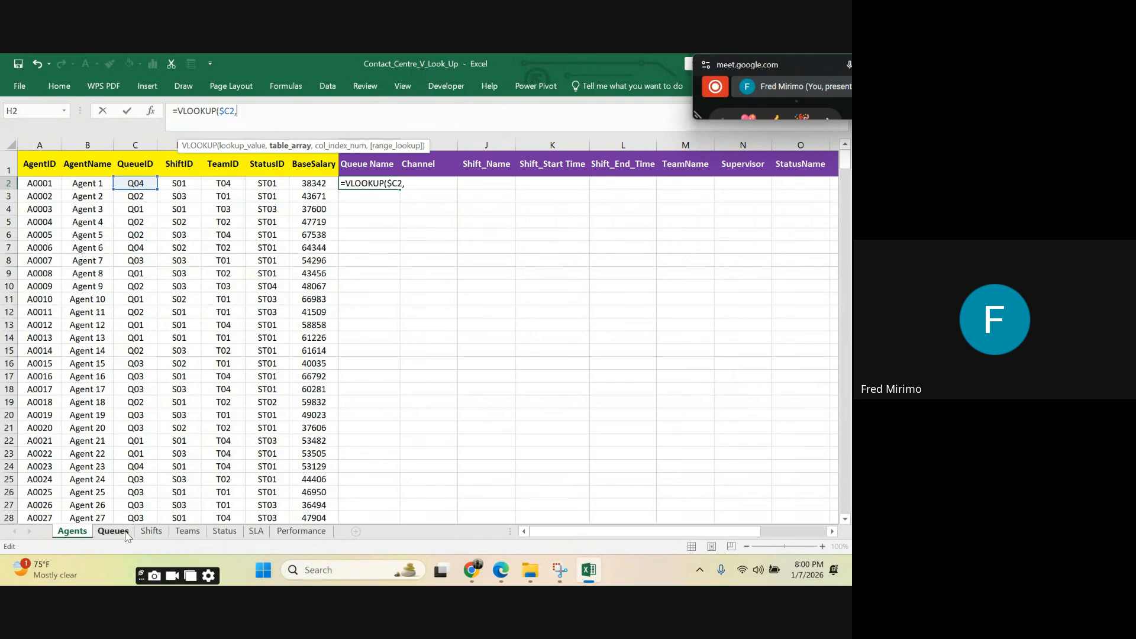
Step: Set the VLOOKUP table array to the locked columns Queues!$A:$C and the column index to 2
left_click(113, 531)
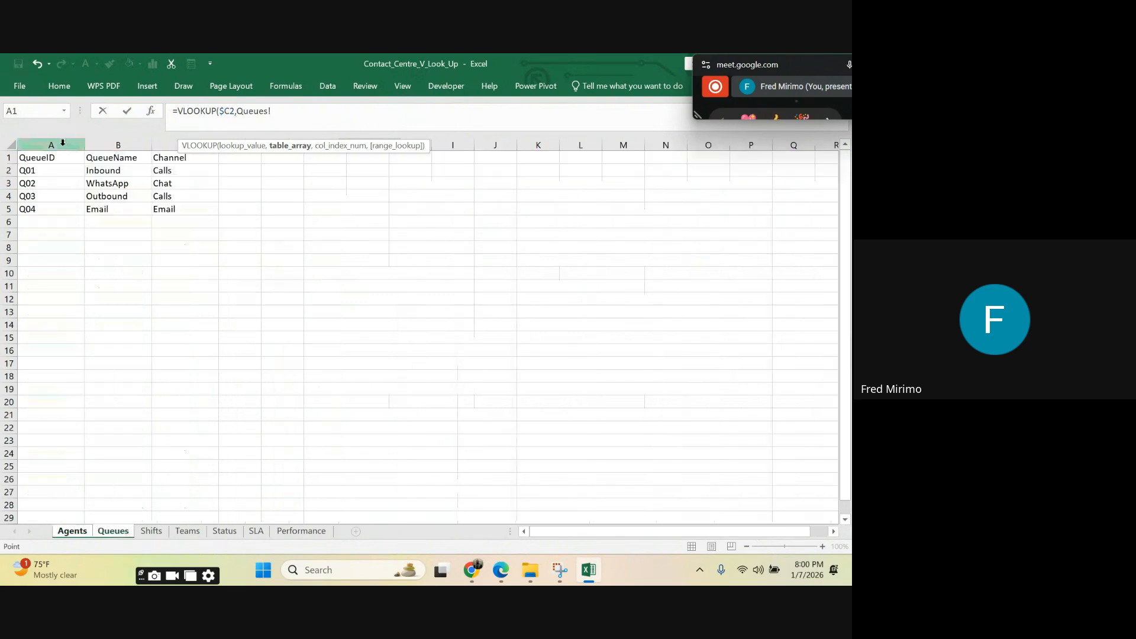
left_click(46, 145)
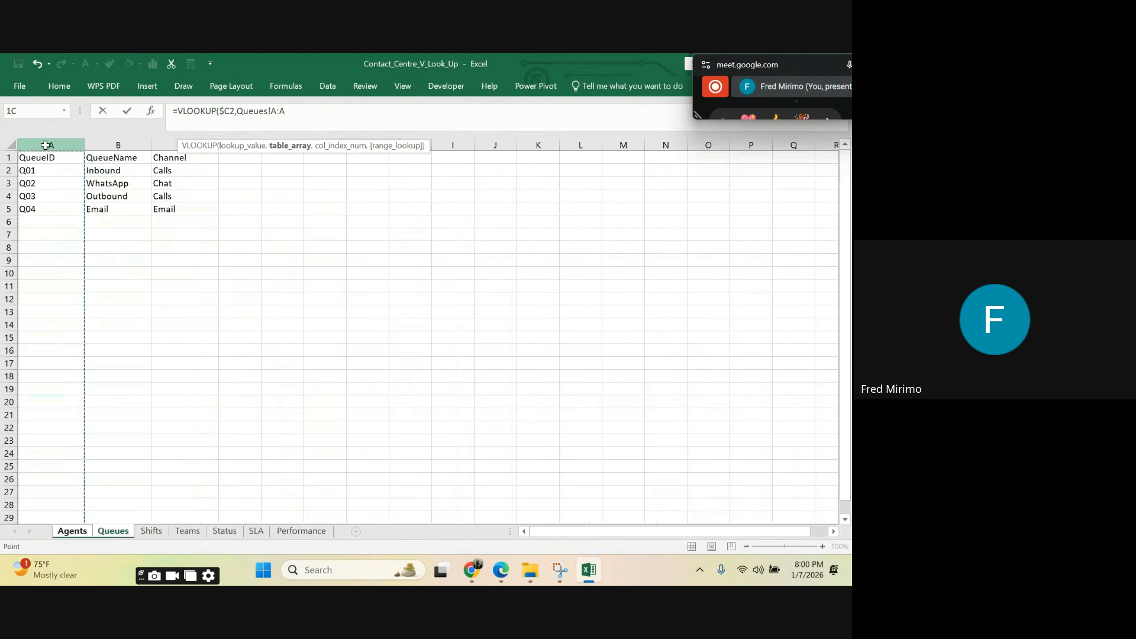
left_click_drag(46, 145, 185, 145)
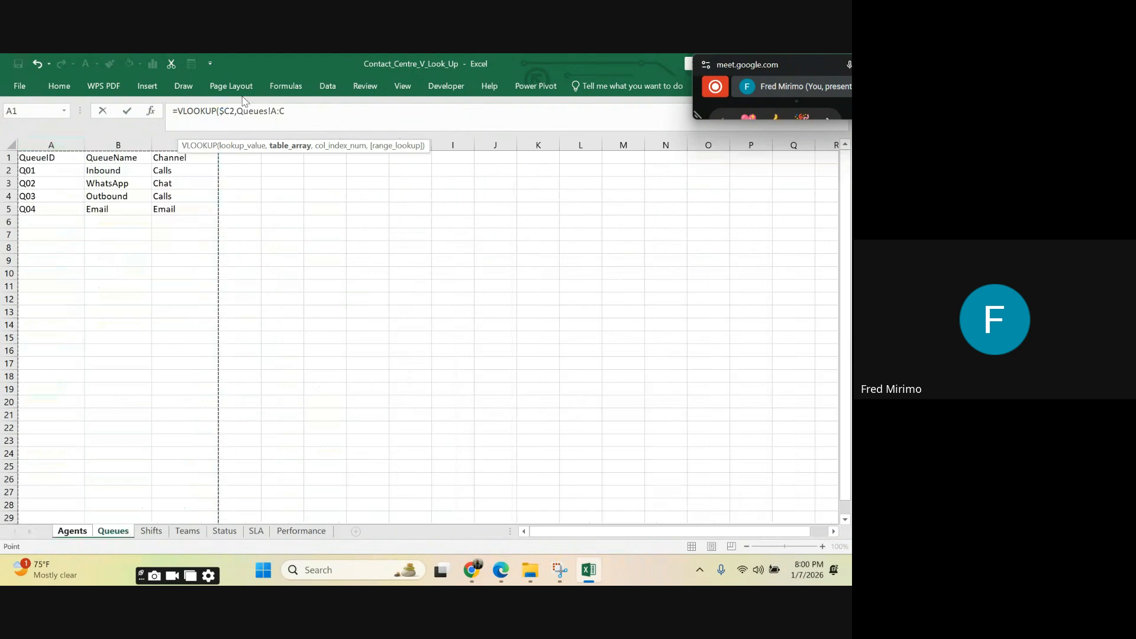
left_click(270, 110)
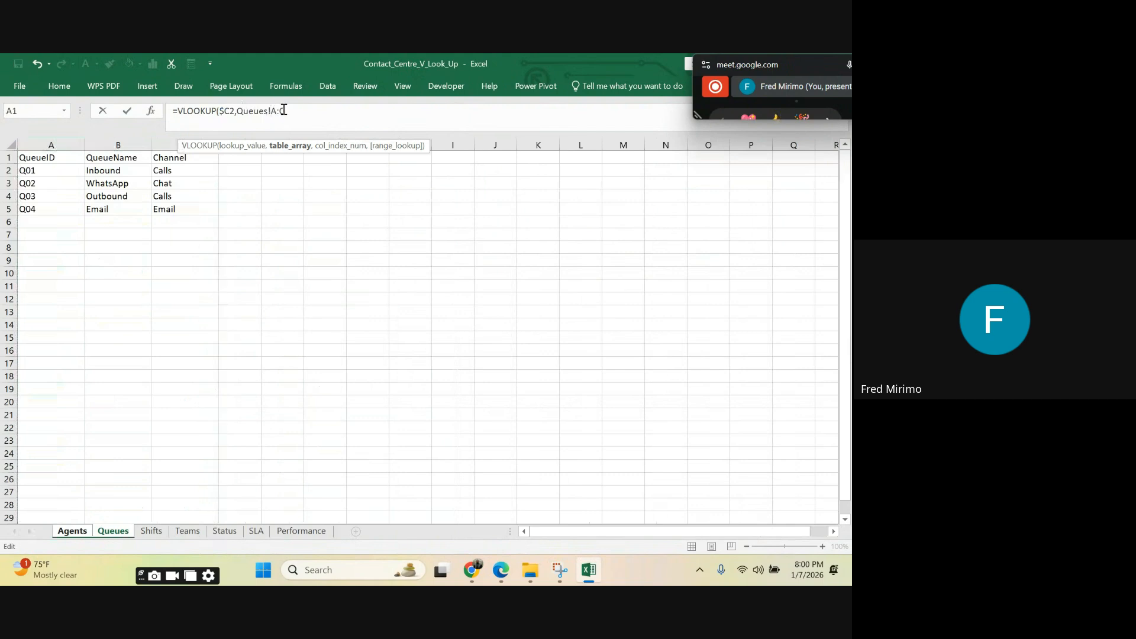
type("$")
left_click(286, 110)
type("$")
type(",")
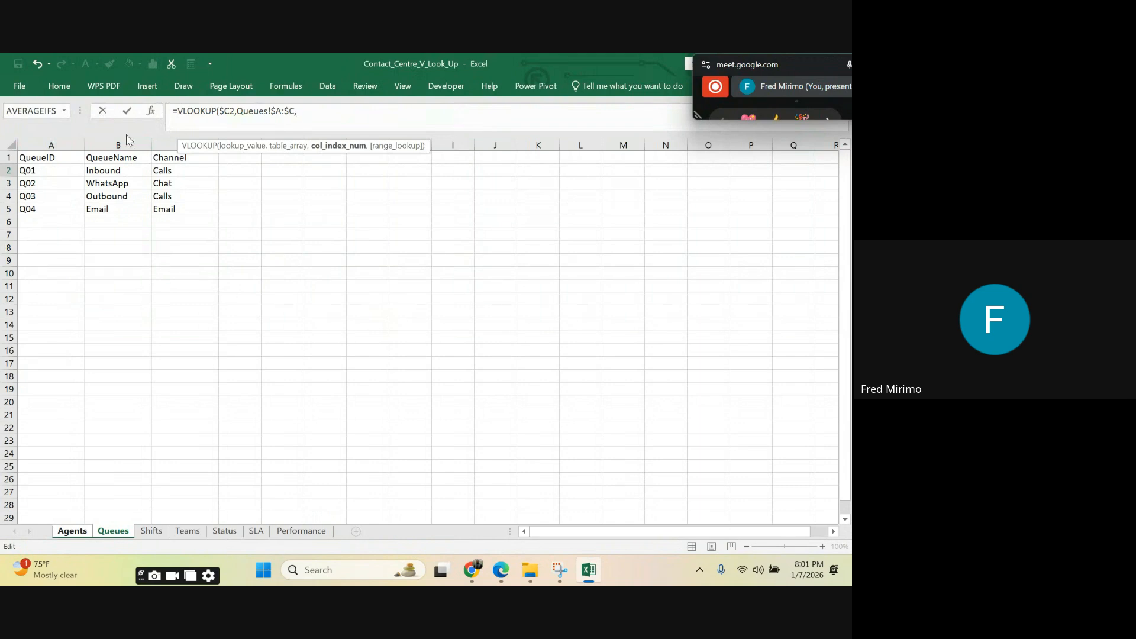
type("2,")
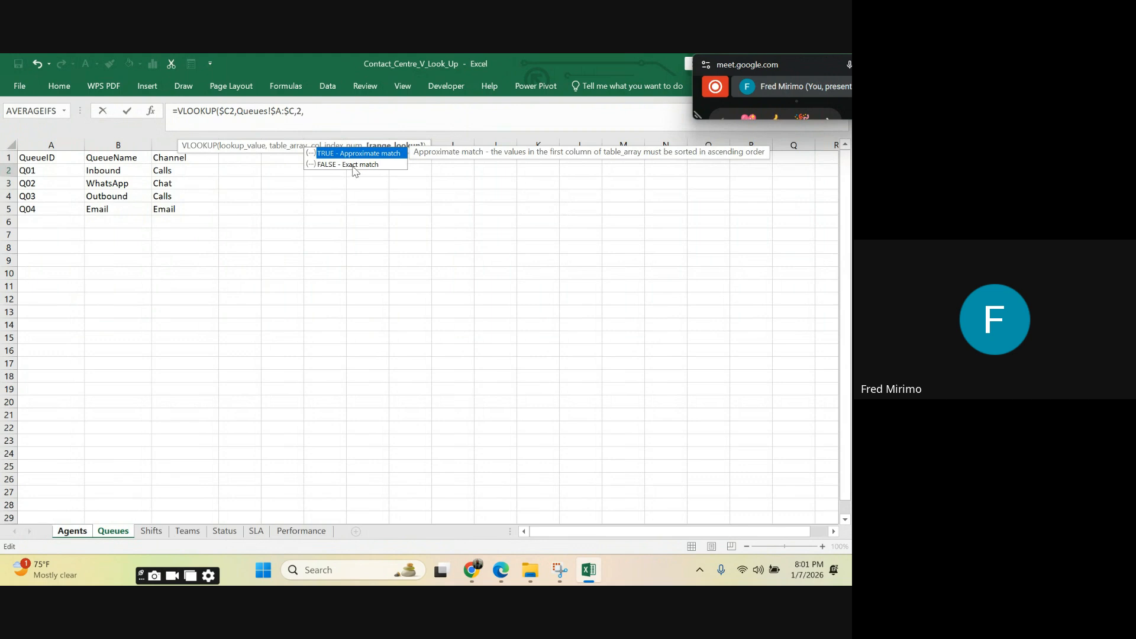
Step: Complete the VLOOKUP in H2 with an exact match, FALSE, close the bracket and enter the formula
left_click(355, 165)
double_click(355, 166)
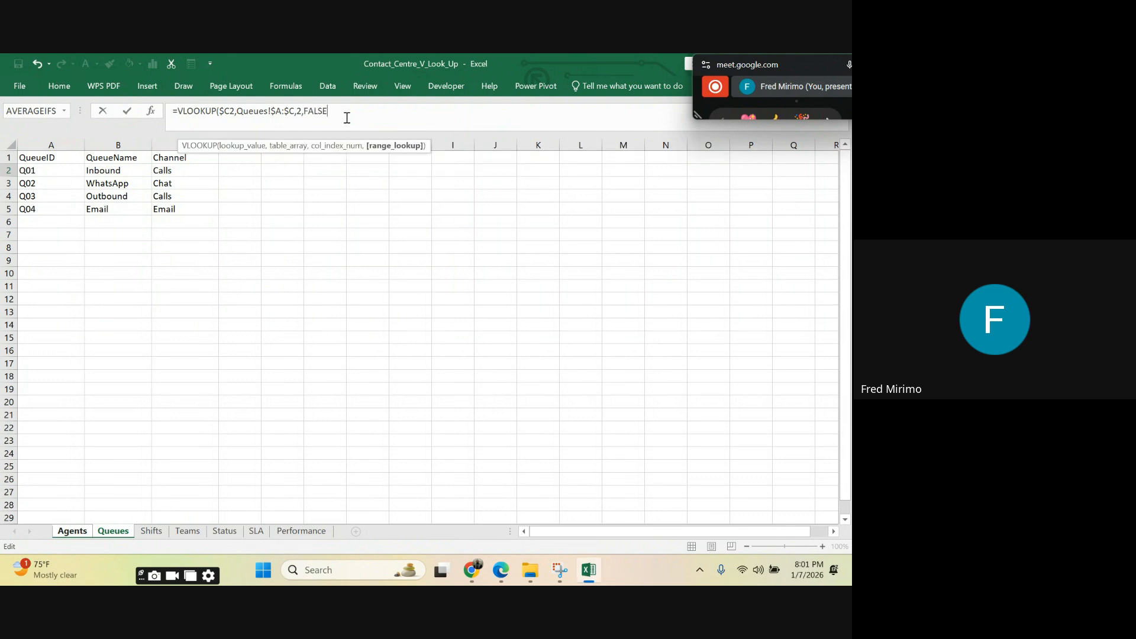
type(")")
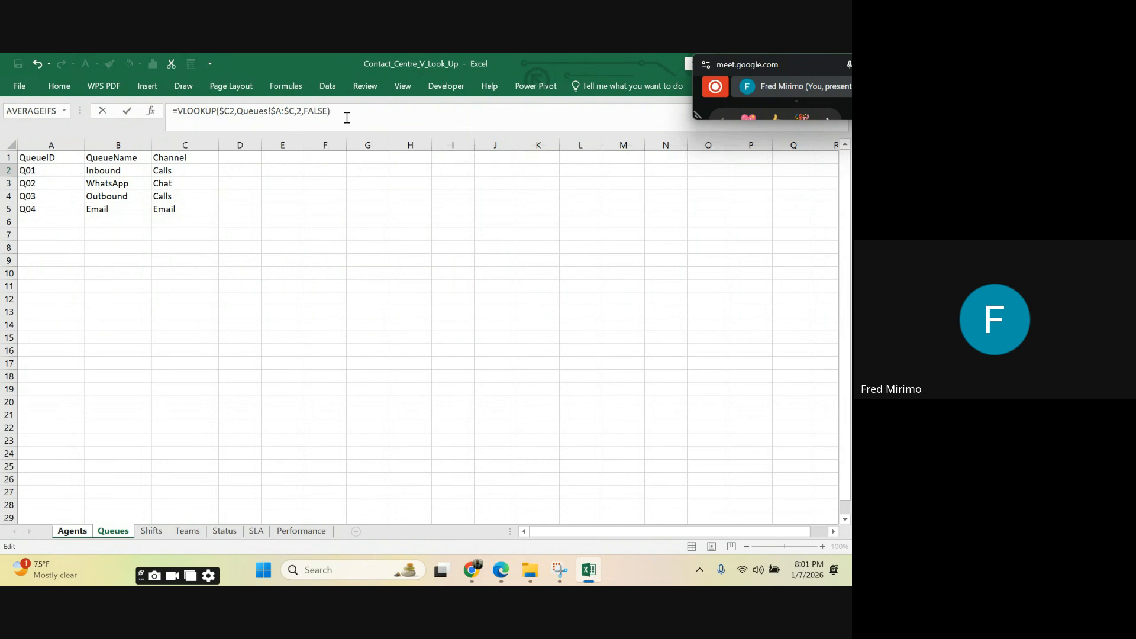
key("Return")
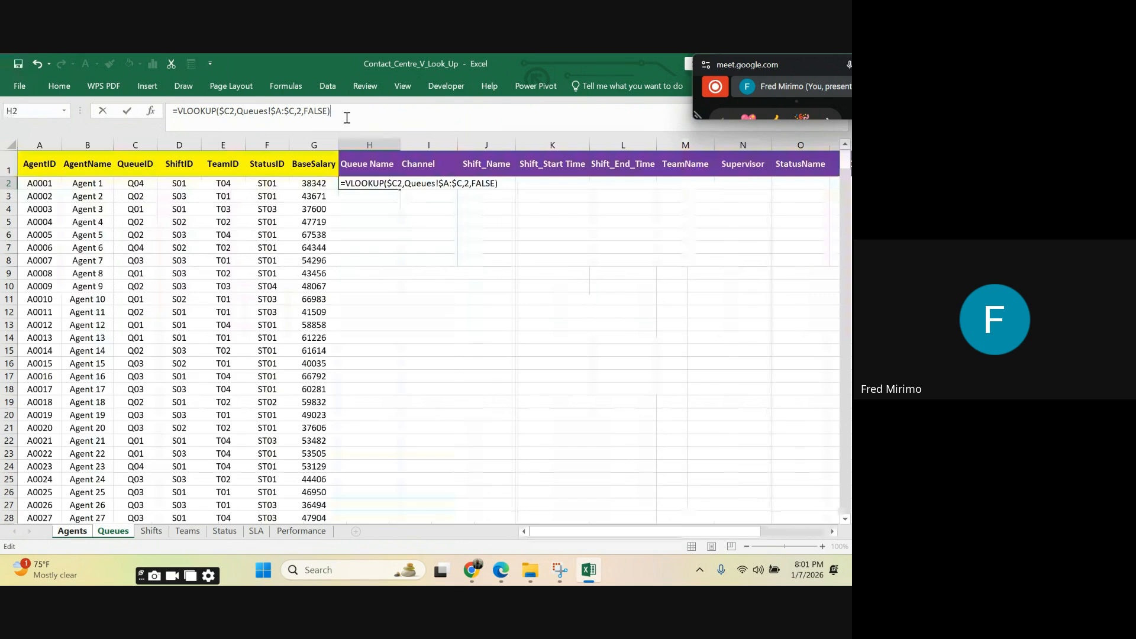
key("Return")
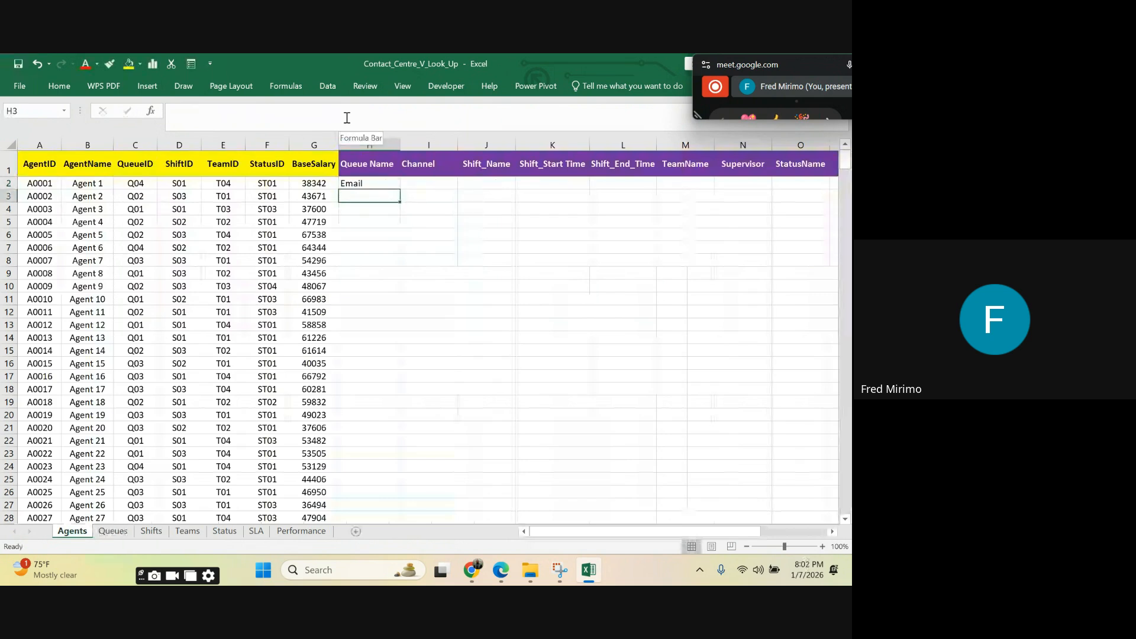
Step: Fill the VLOOKUP formula from H2 down the Queue Name column for every agent row
left_click(375, 312)
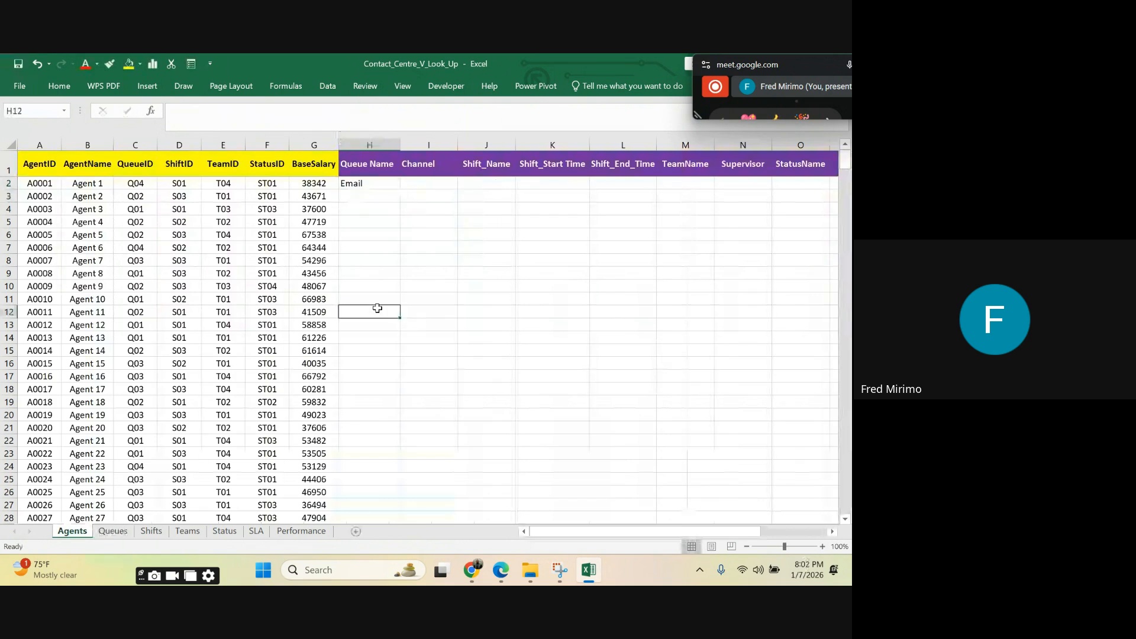
left_click(363, 184)
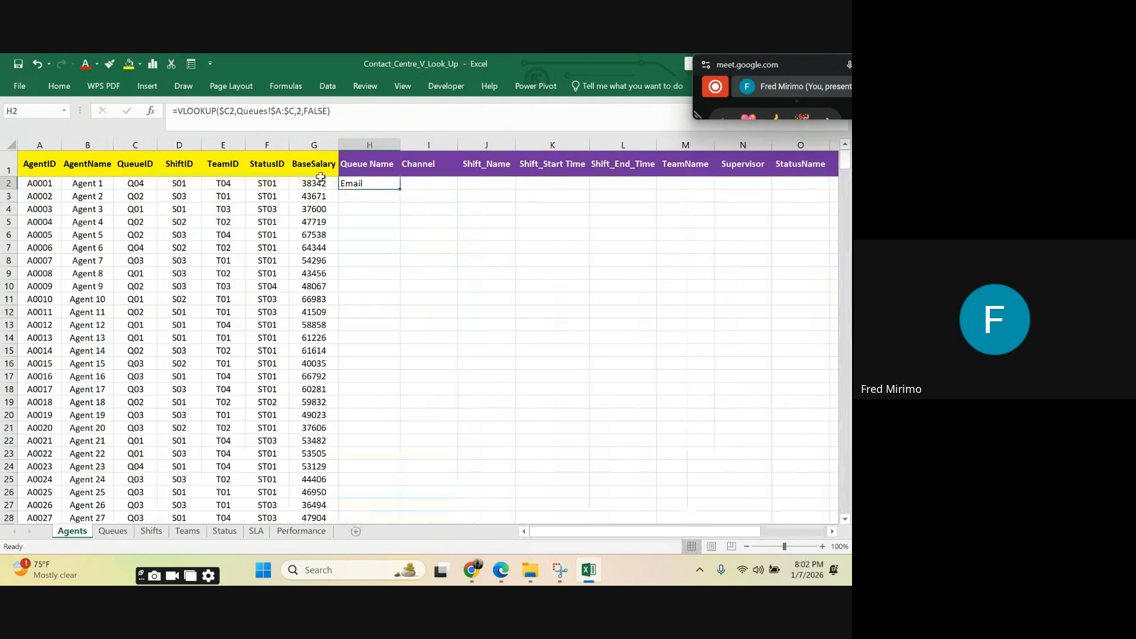
left_click(87, 181)
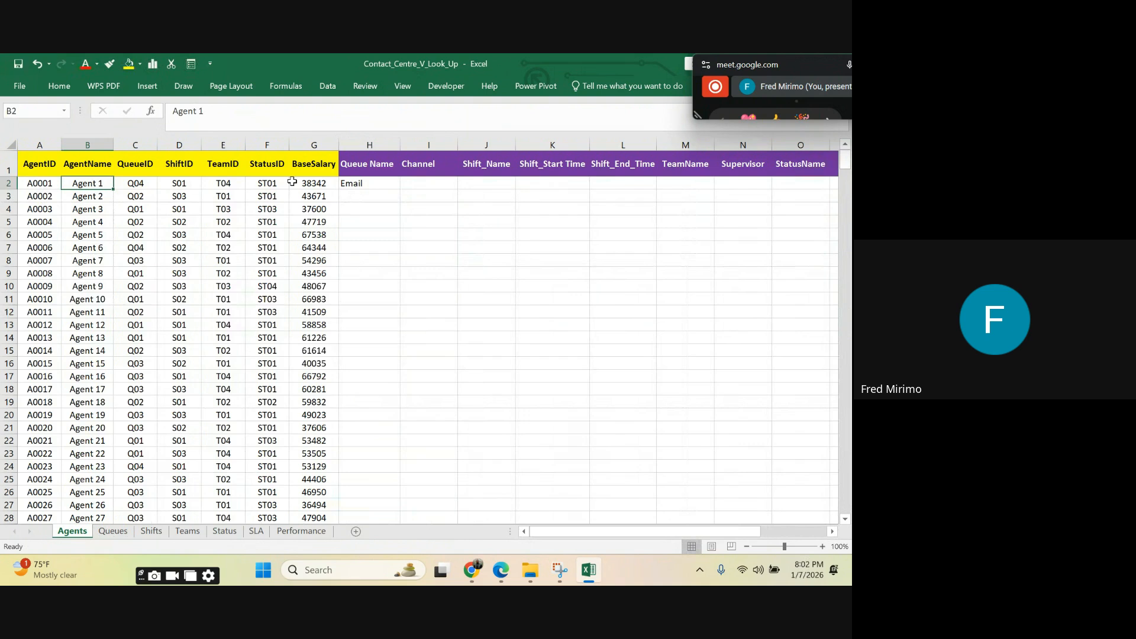
left_click(371, 179)
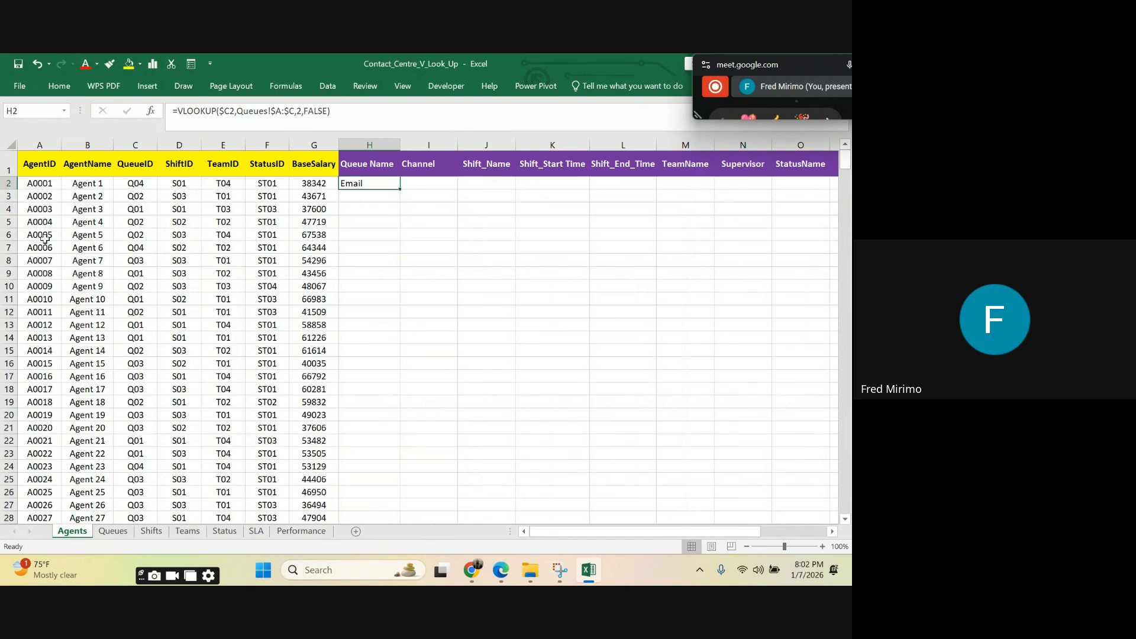
double_click(401, 187)
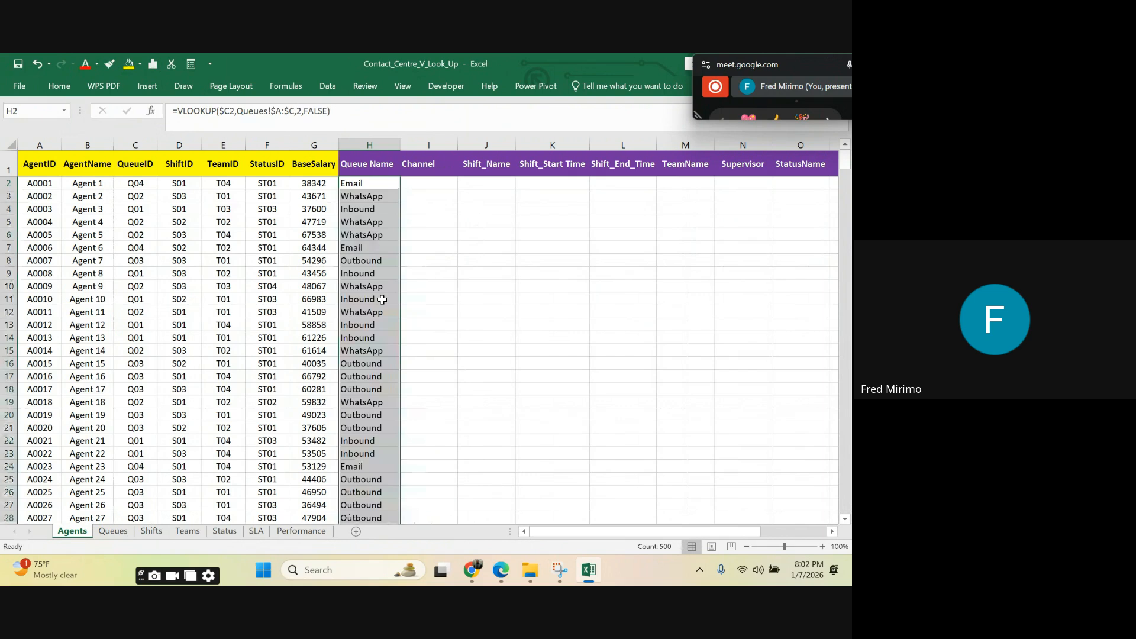
Step: Check the filled queue names against the agents' QueueIDs and the Queues sheet, and return to the first rows of the Agents sheet
scroll(367, 261, "down", 20)
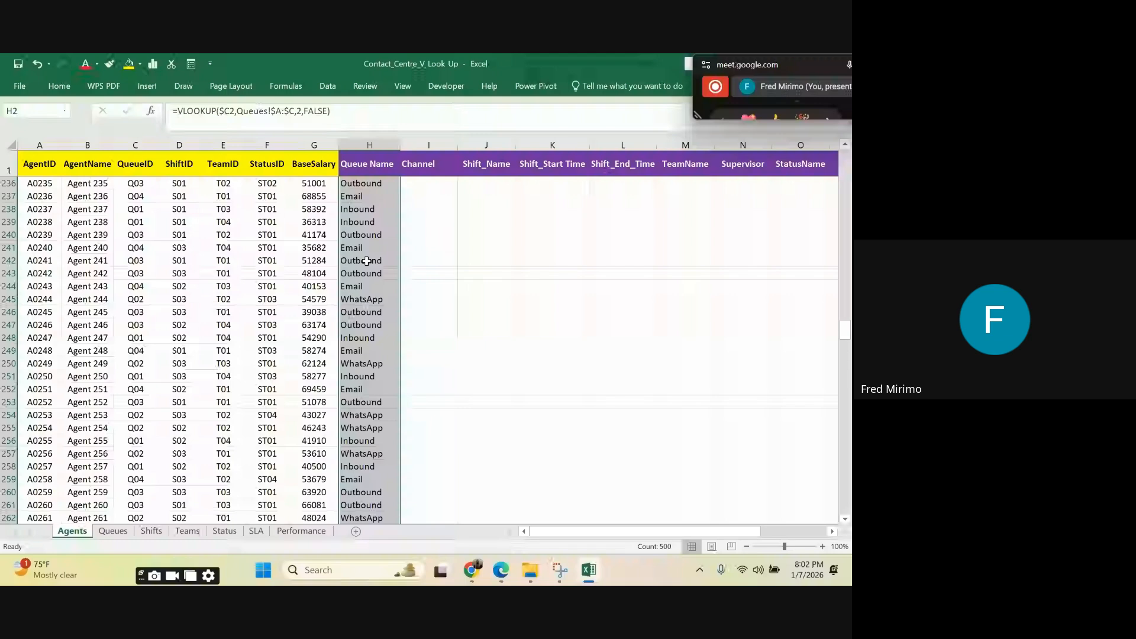
scroll(103, 254, "down", 19)
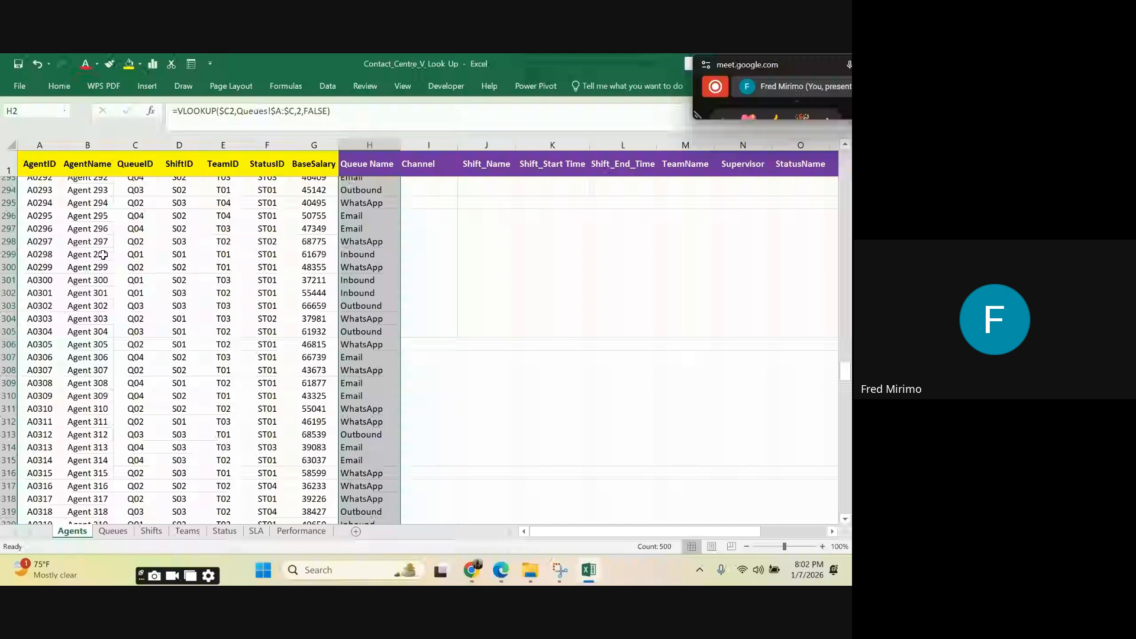
scroll(103, 255, "up", 5)
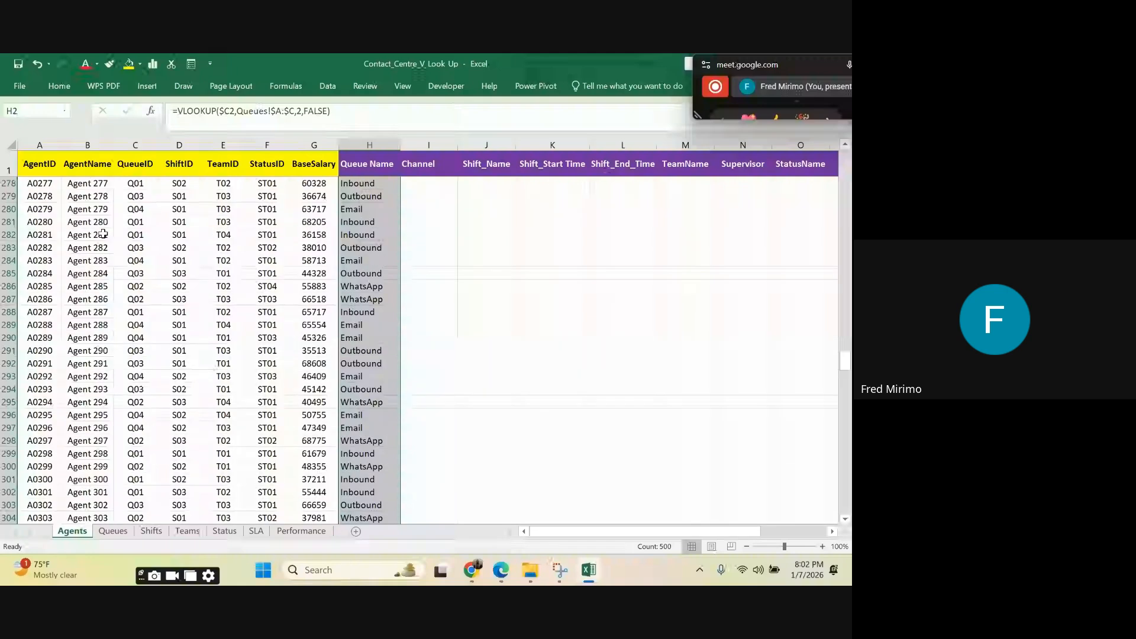
scroll(103, 234, "up", 11)
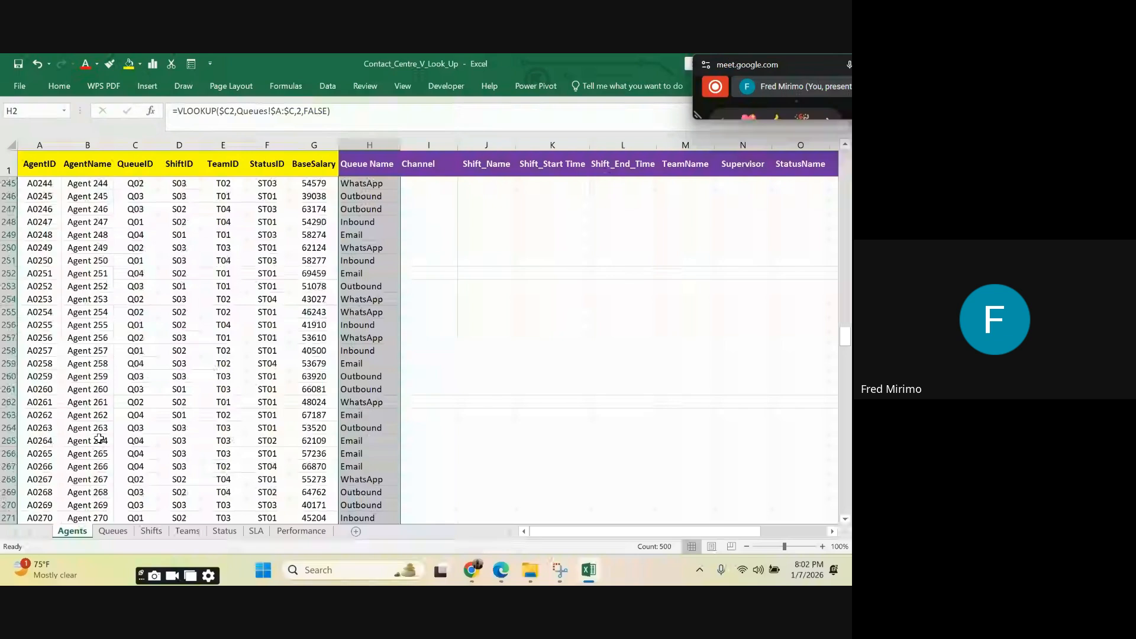
left_click(113, 530)
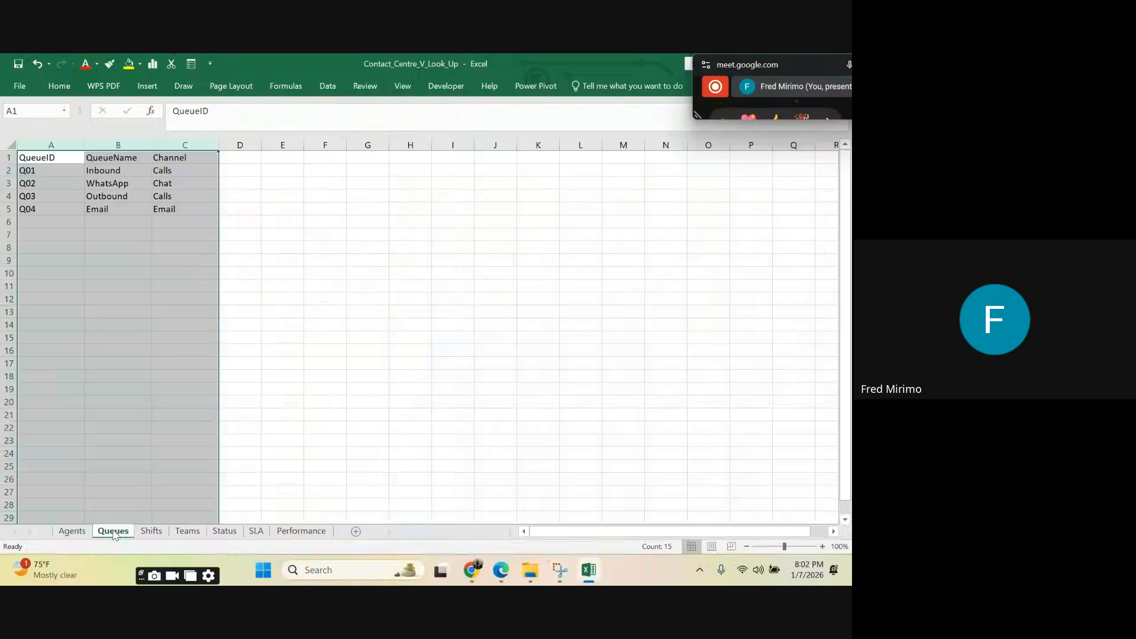
left_click(165, 183)
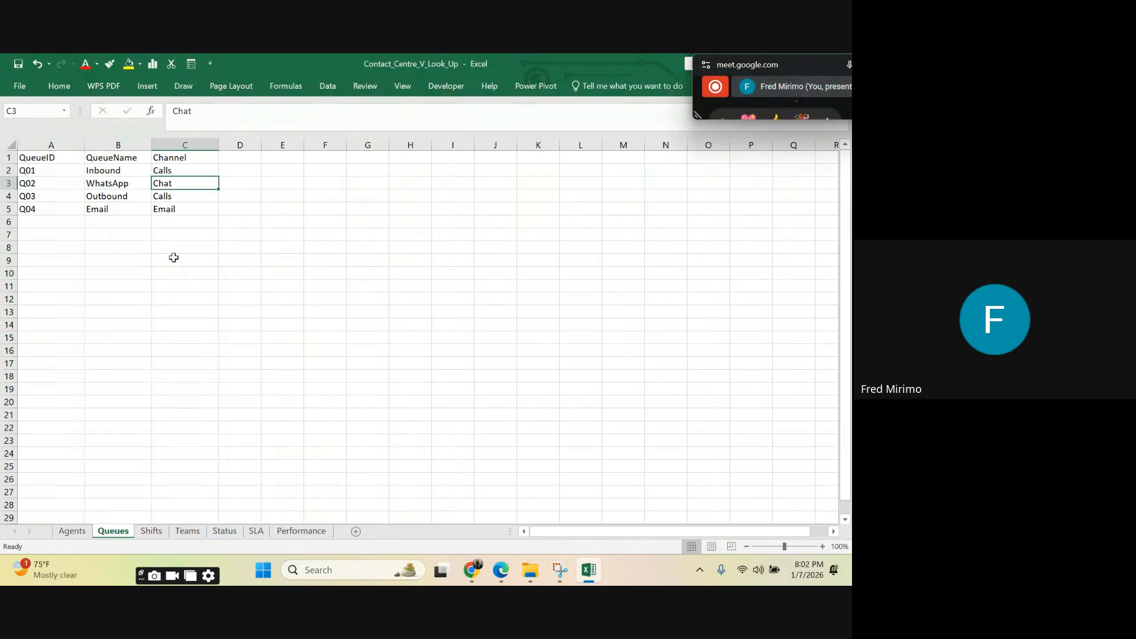
left_click(73, 531)
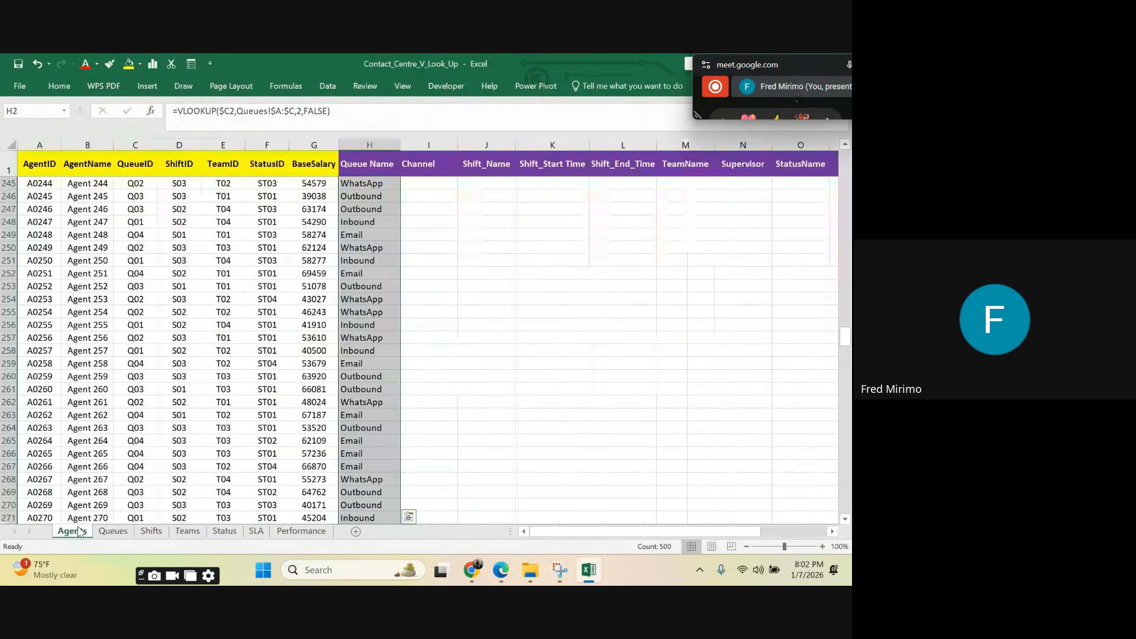
left_click(431, 264)
scroll(420, 219, "up", 20)
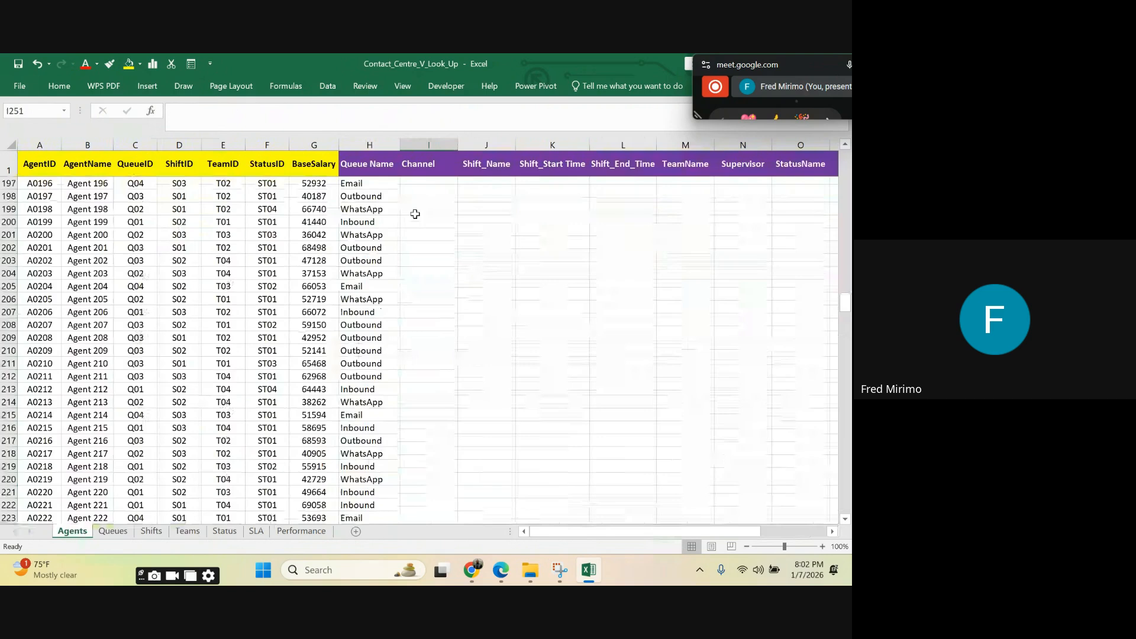
left_click_drag(847, 293, 845, 153)
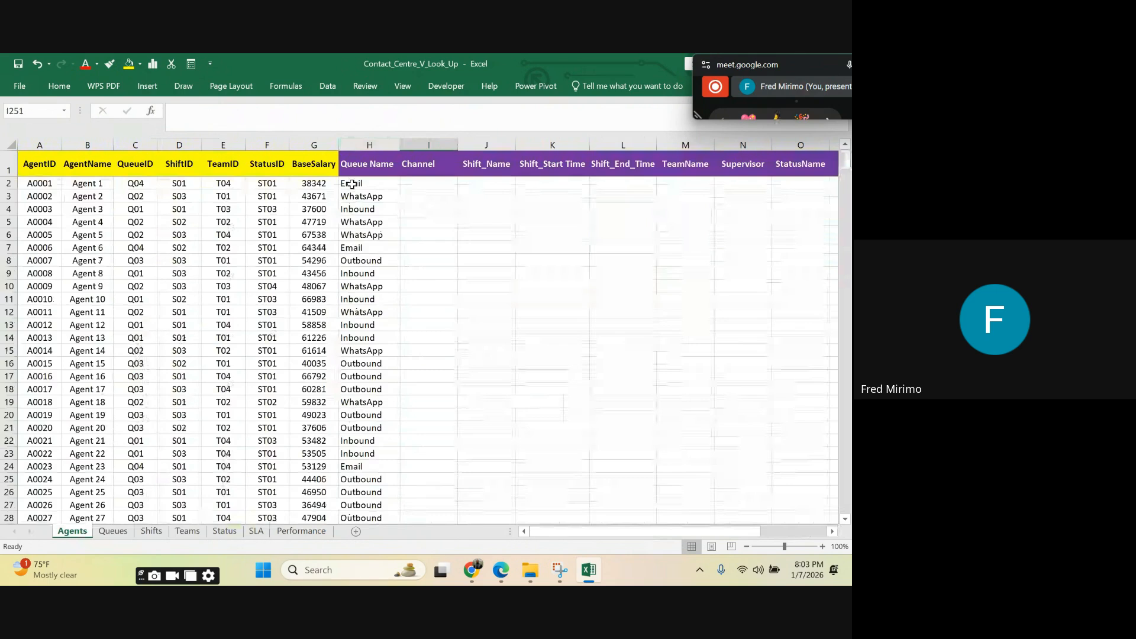
Step: Centre-align the whole Queue Name column on the Agents sheet
left_click(369, 145)
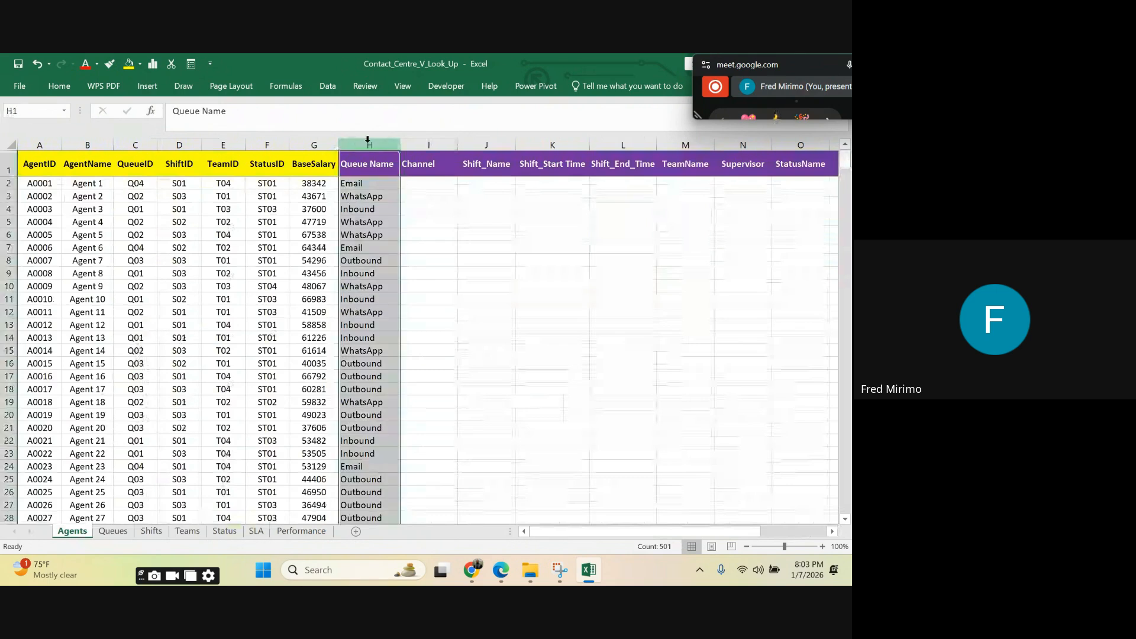
left_click(59, 86)
left_click(236, 131)
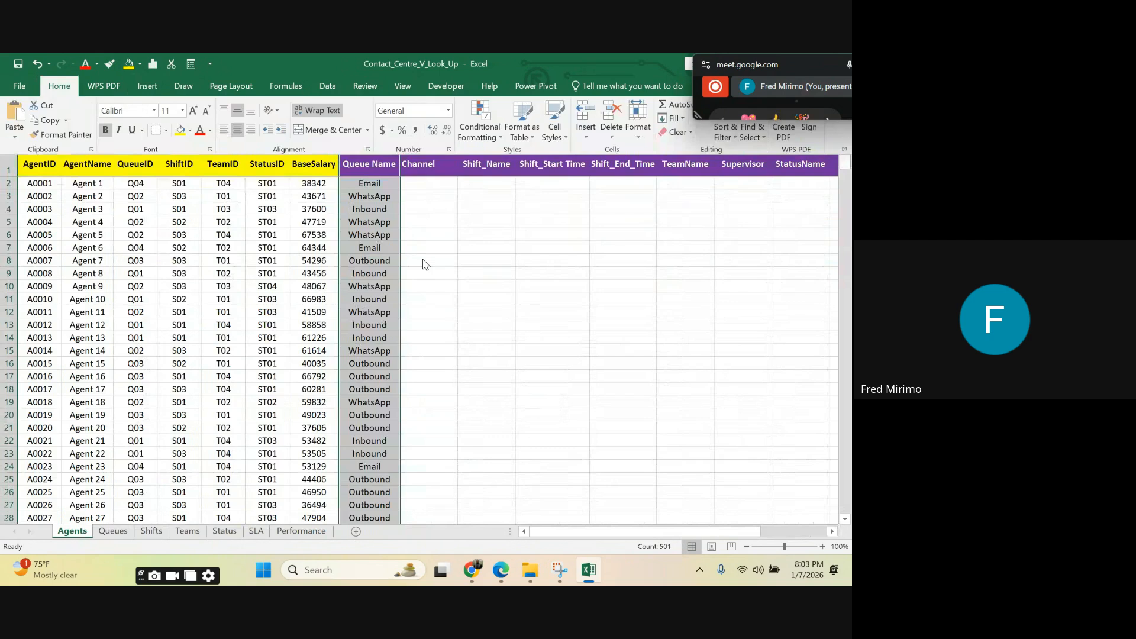
left_click(459, 263)
Step: Begin a VLOOKUP formula in I2, the first Channel cell, with the column-locked QueueID cell $C2 as lookup value
left_click(413, 183)
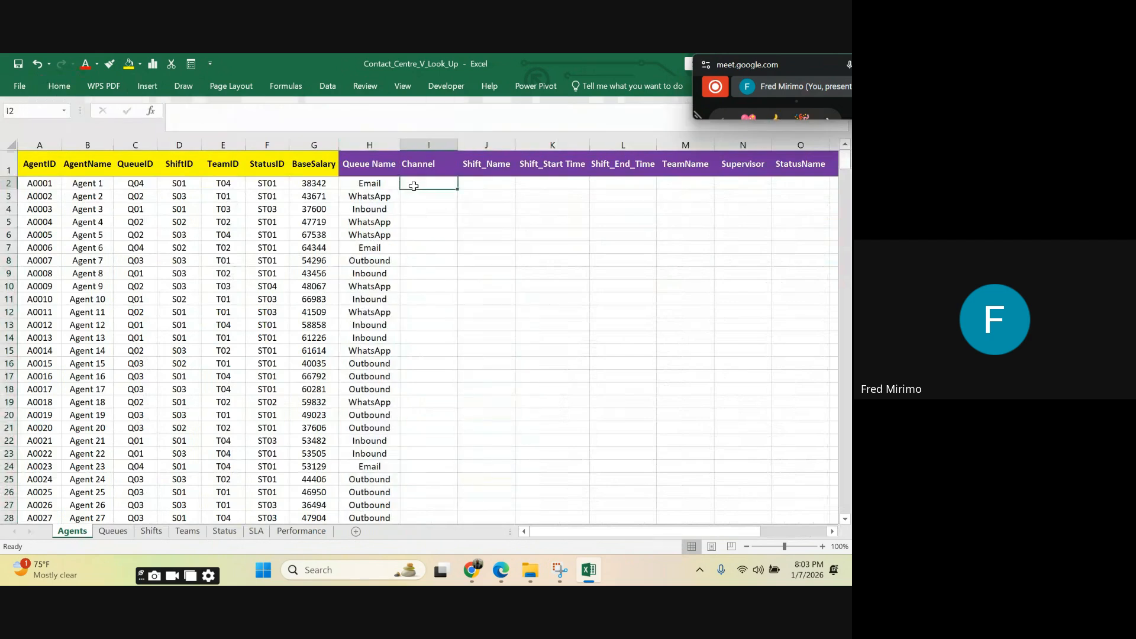
type("=")
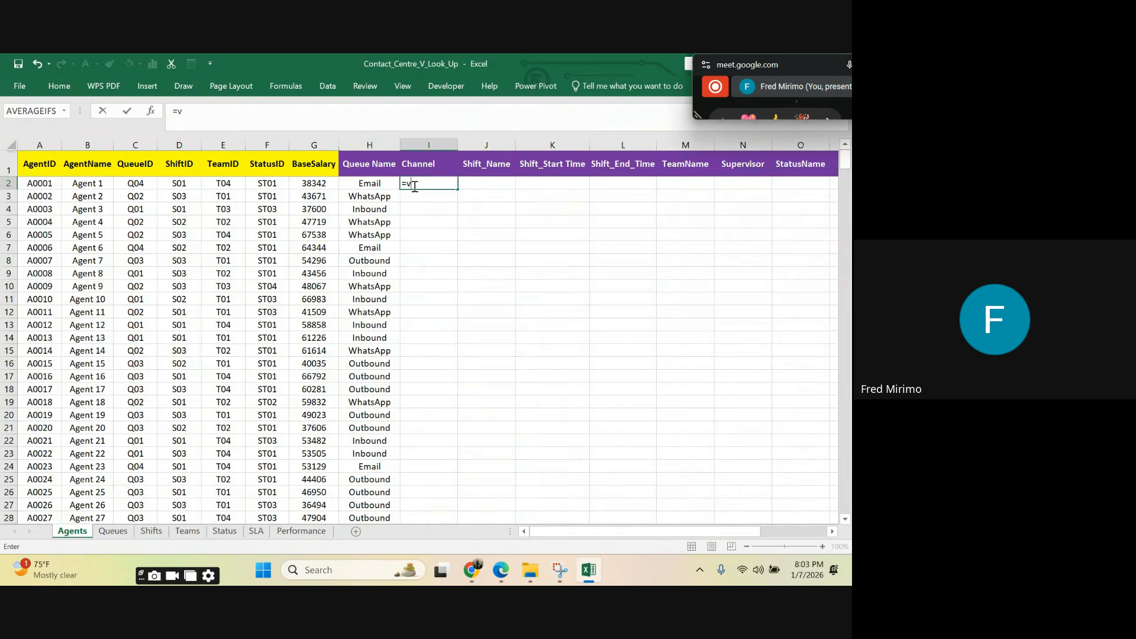
type("vl")
double_click(435, 198)
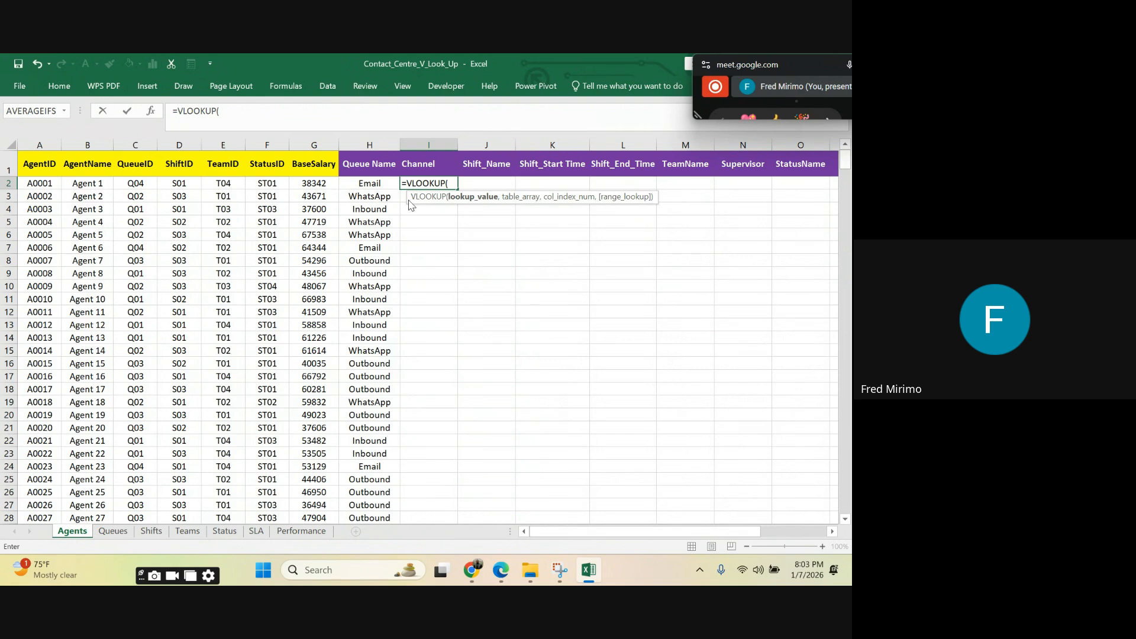
left_click(136, 184)
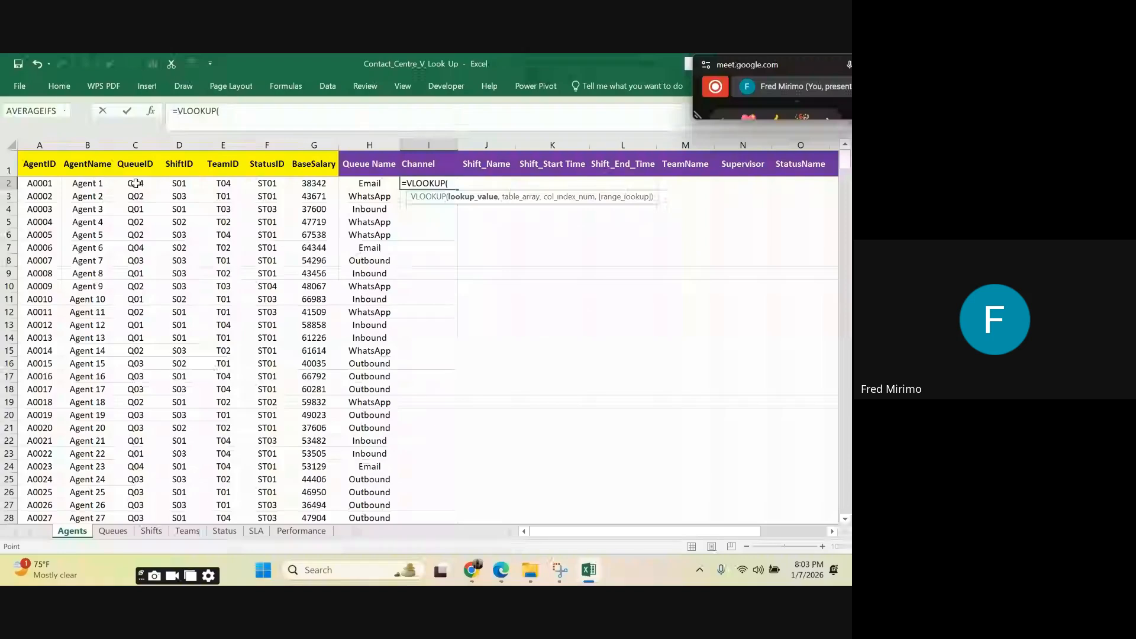
left_click(231, 114)
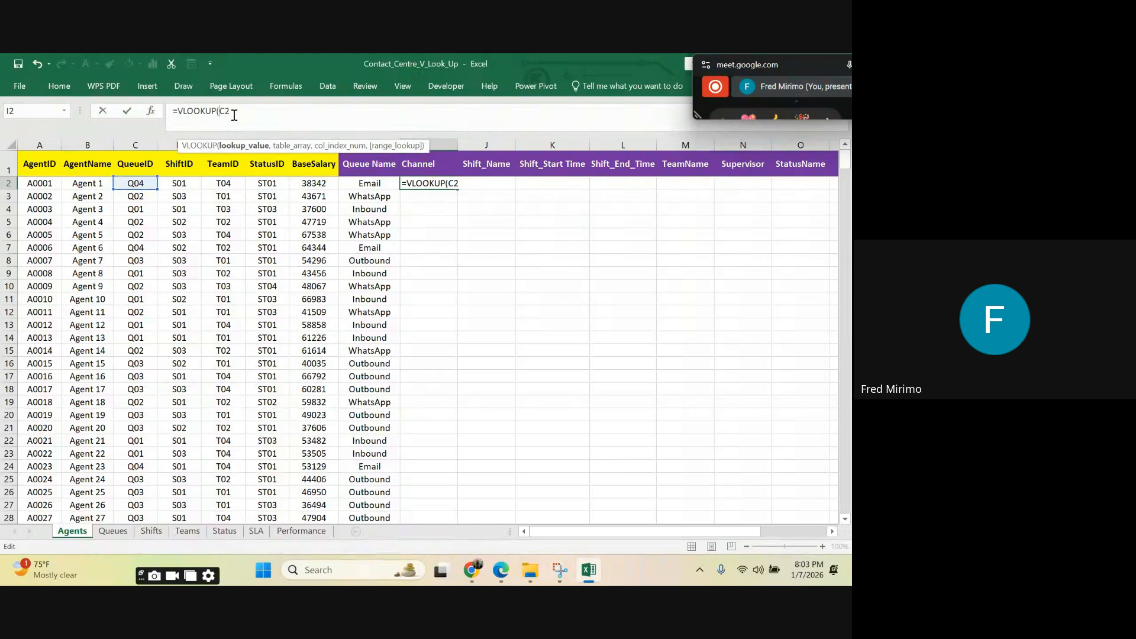
type("$")
key("super")
type(",")
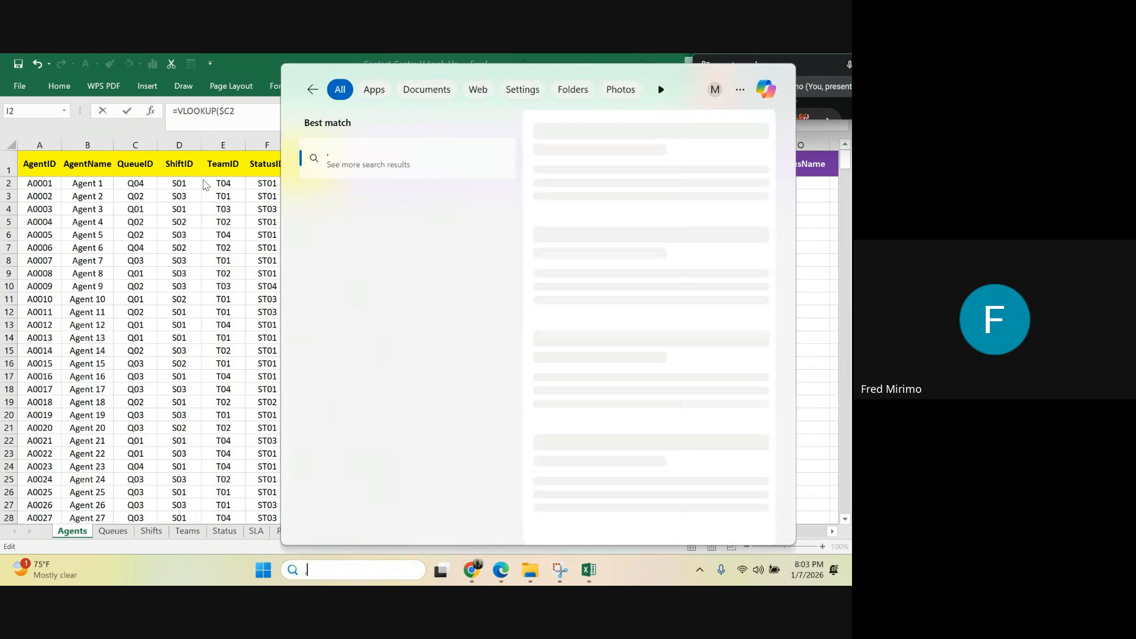
left_click(249, 110)
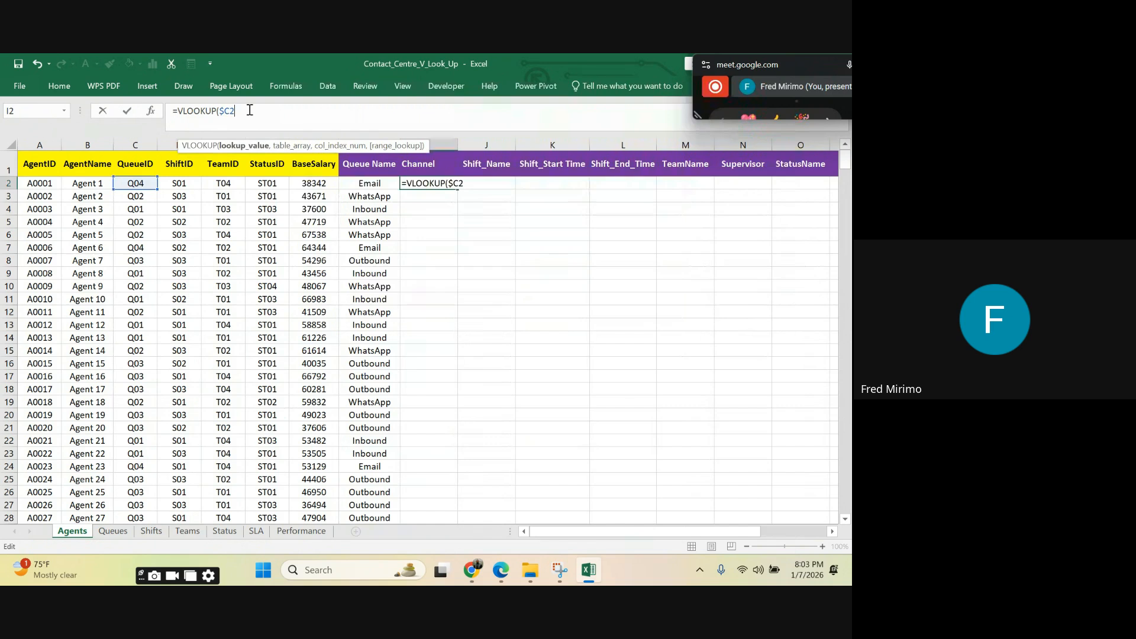
Step: Set the Channel formula's table array to the locked columns Queues!$A:$C and its column index to 3
type(",")
left_click(124, 534)
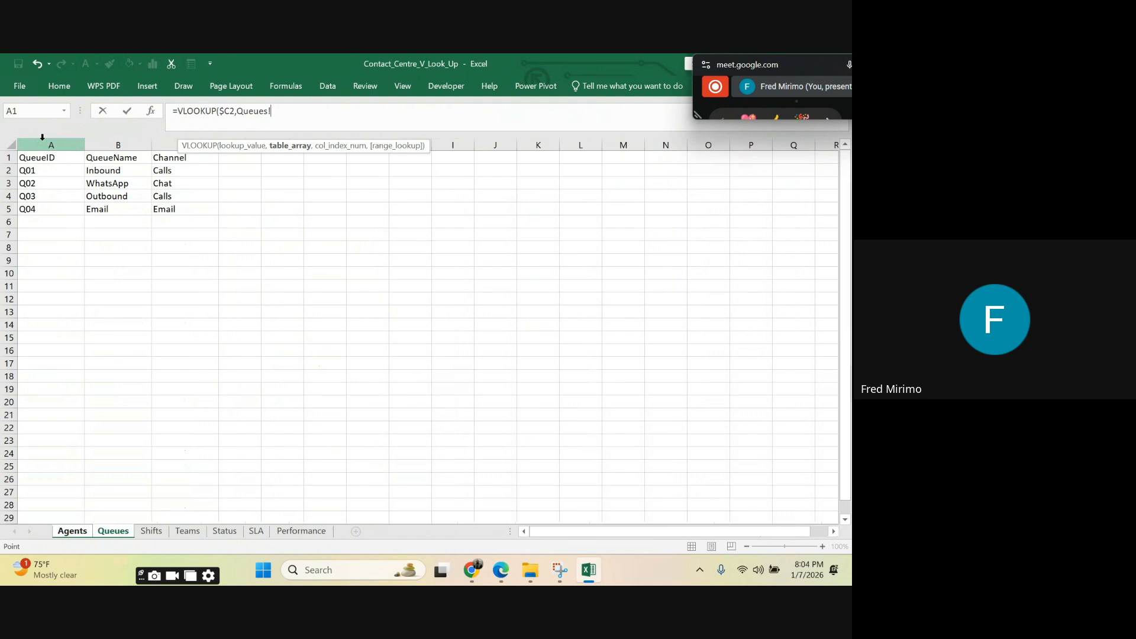
left_click_drag(42, 137, 189, 147)
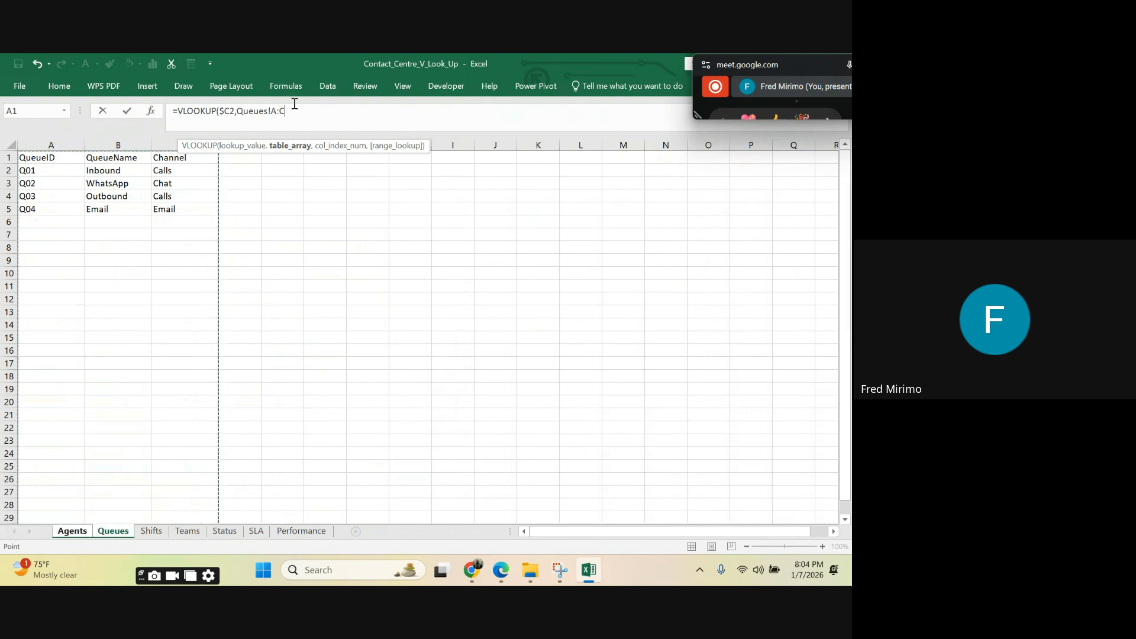
left_click(275, 110)
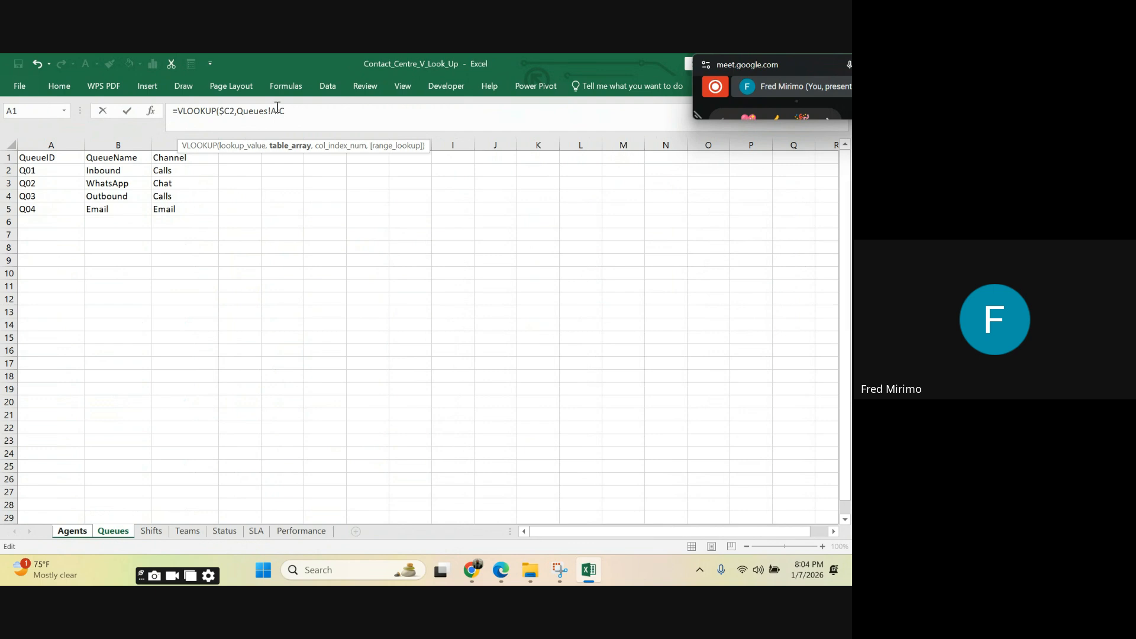
type("$")
type(",3")
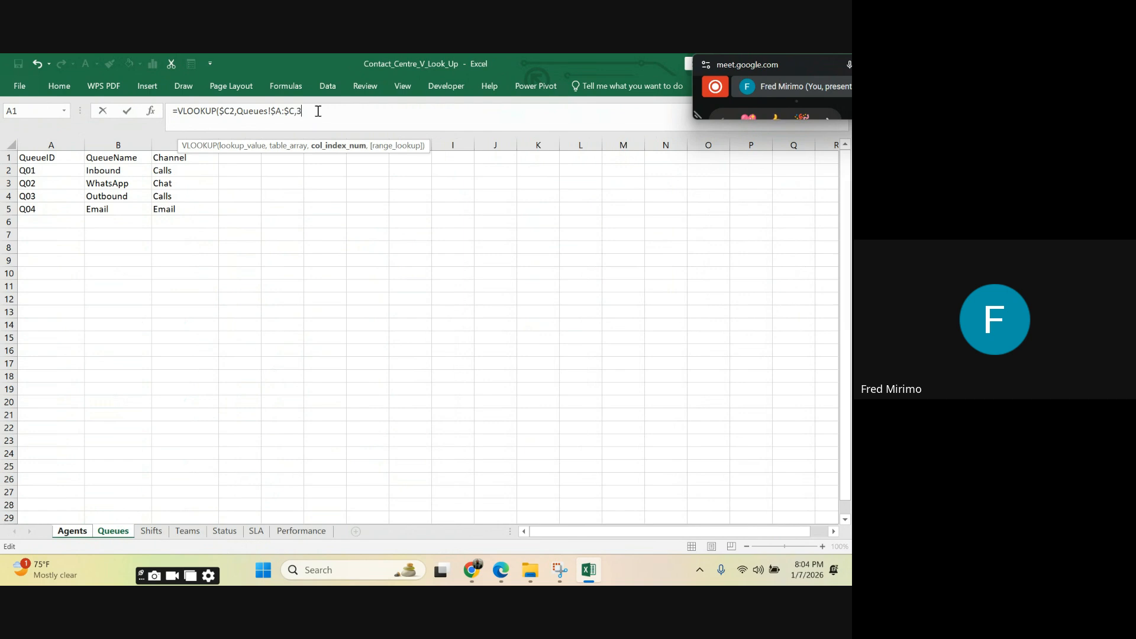
Step: Complete the Channel formula in I2 with FALSE for an exact match and enter it
type(",")
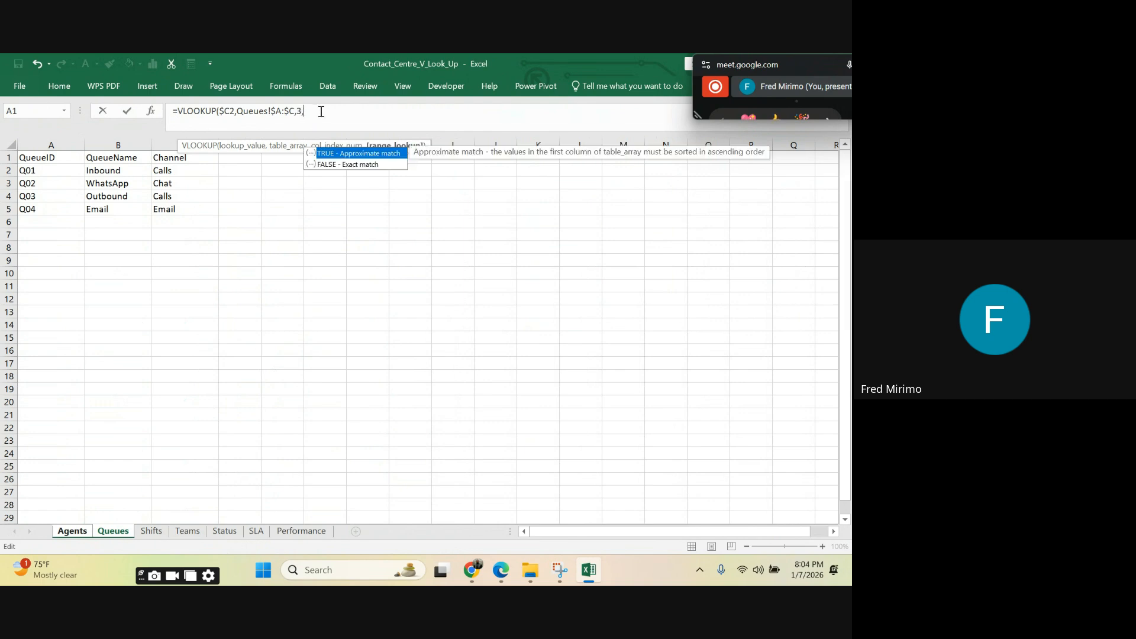
double_click(348, 165)
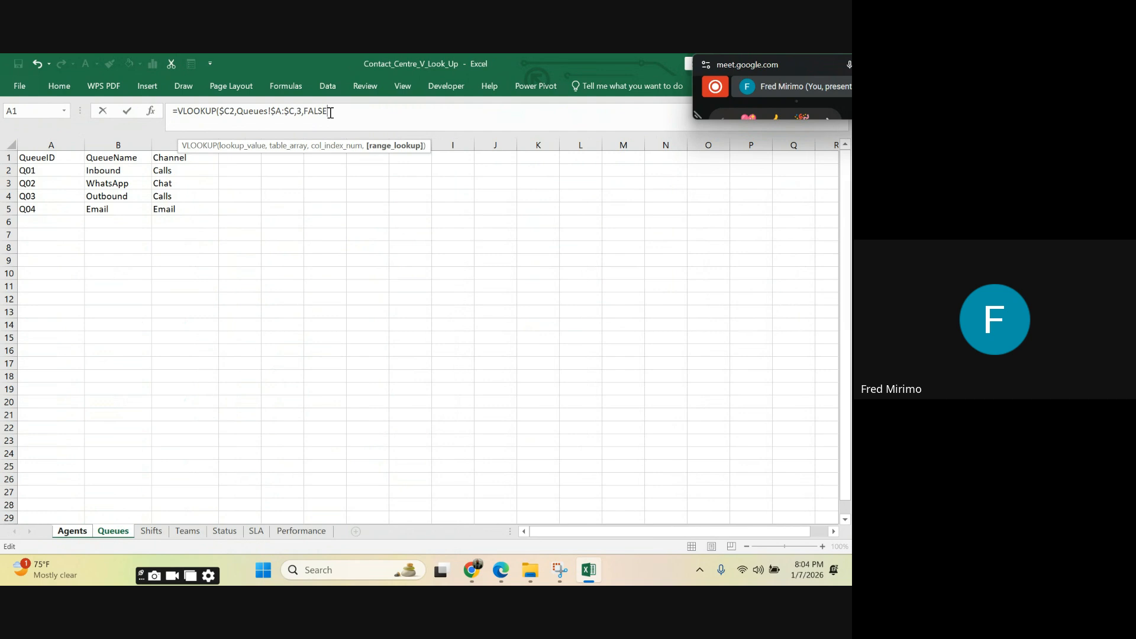
type(")")
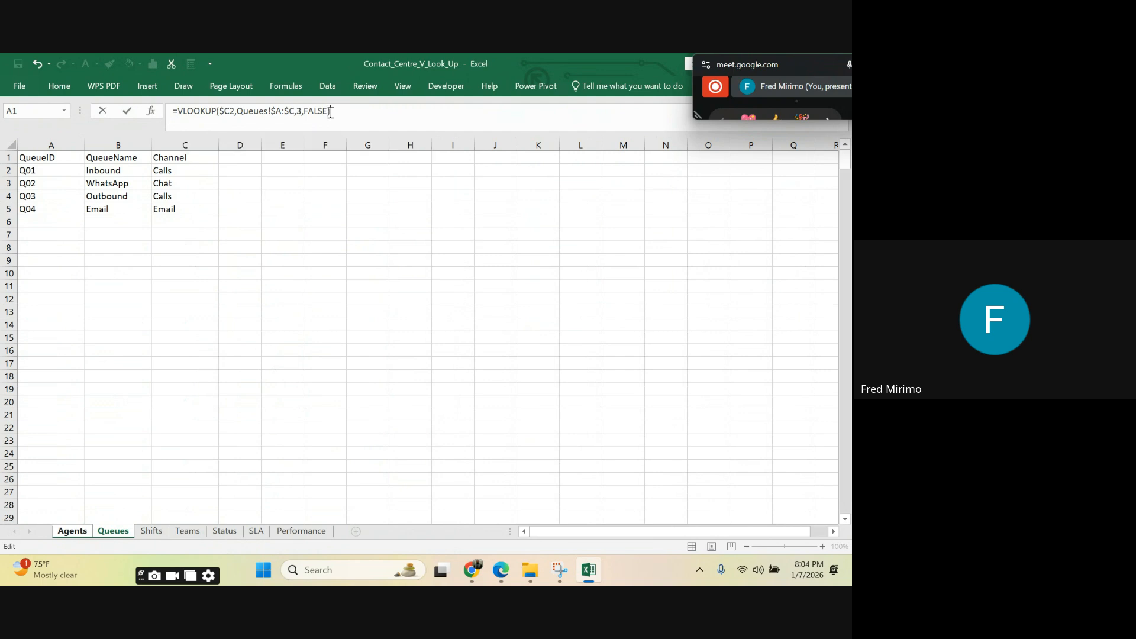
key("Return")
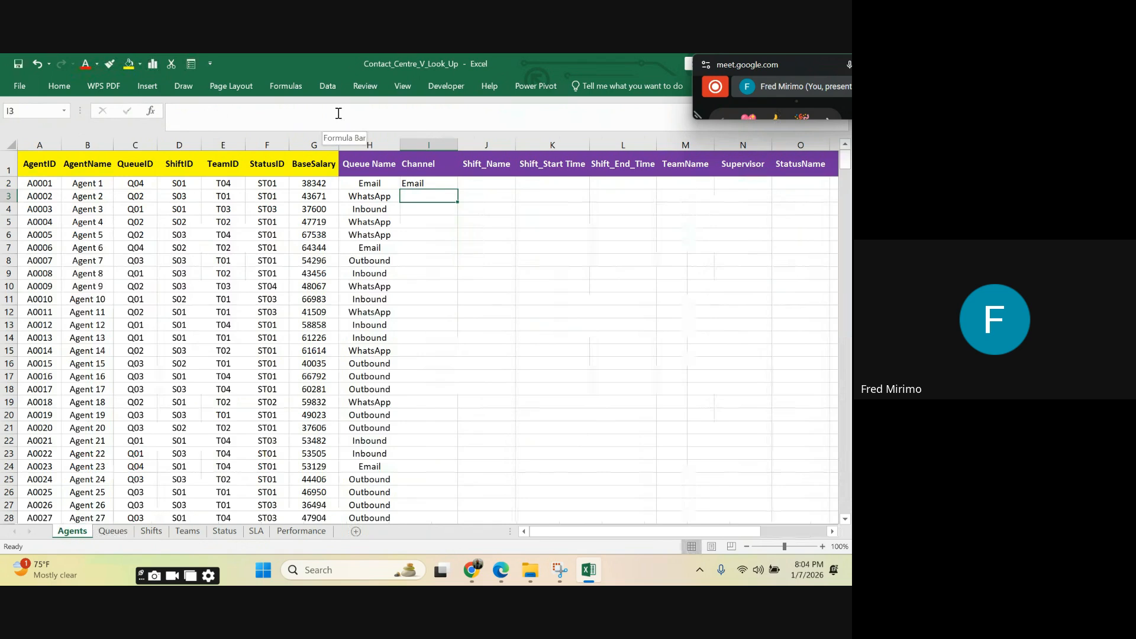
key("Up")
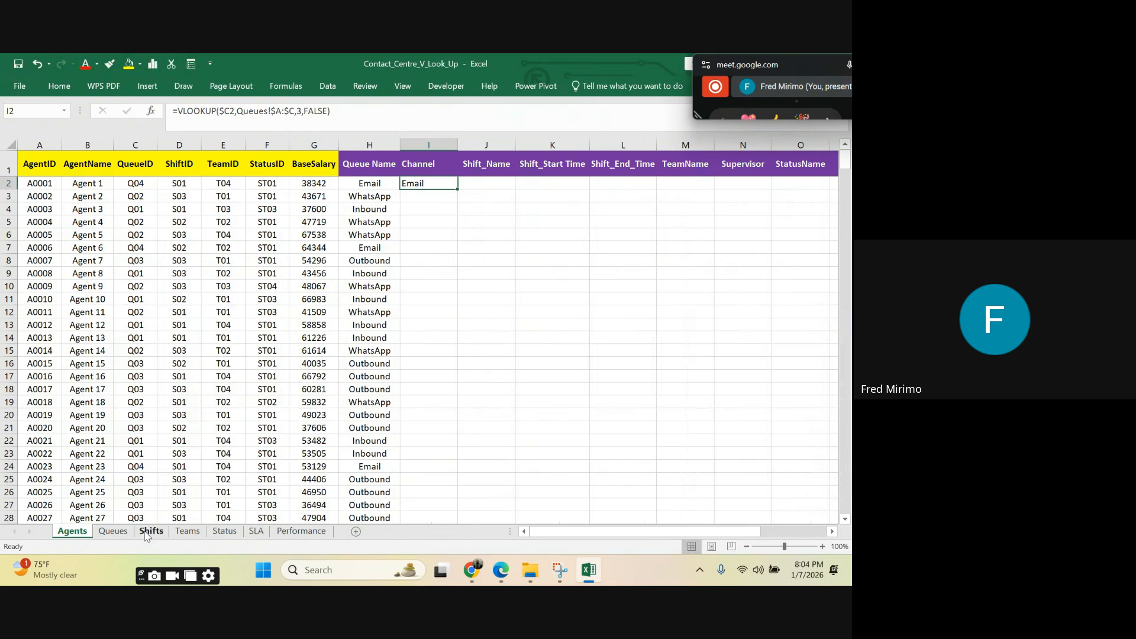
Step: Check the Q04 row's queue name and channel on the Queues sheet, and return to the Agents sheet
left_click(115, 531)
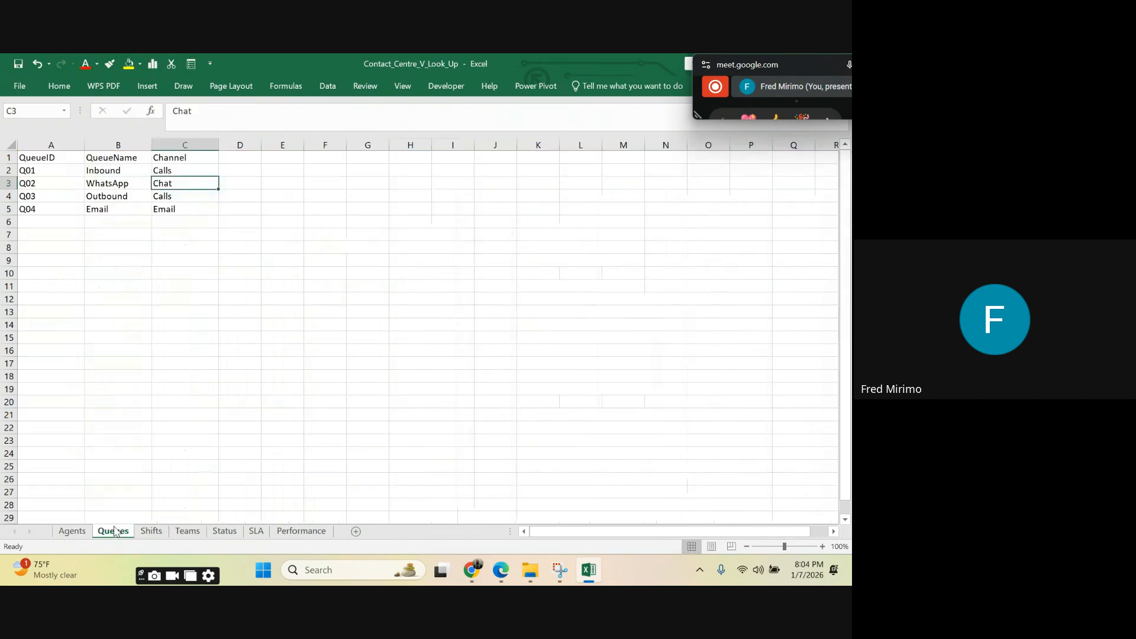
left_click(92, 205)
left_click(190, 220)
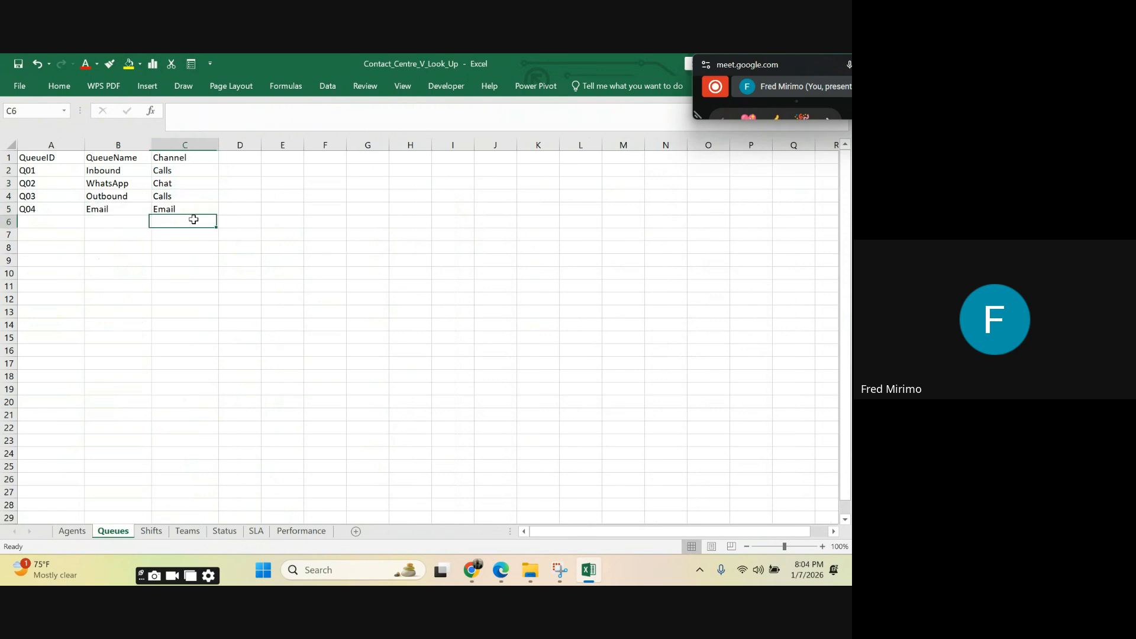
left_click(106, 210)
left_click(167, 211)
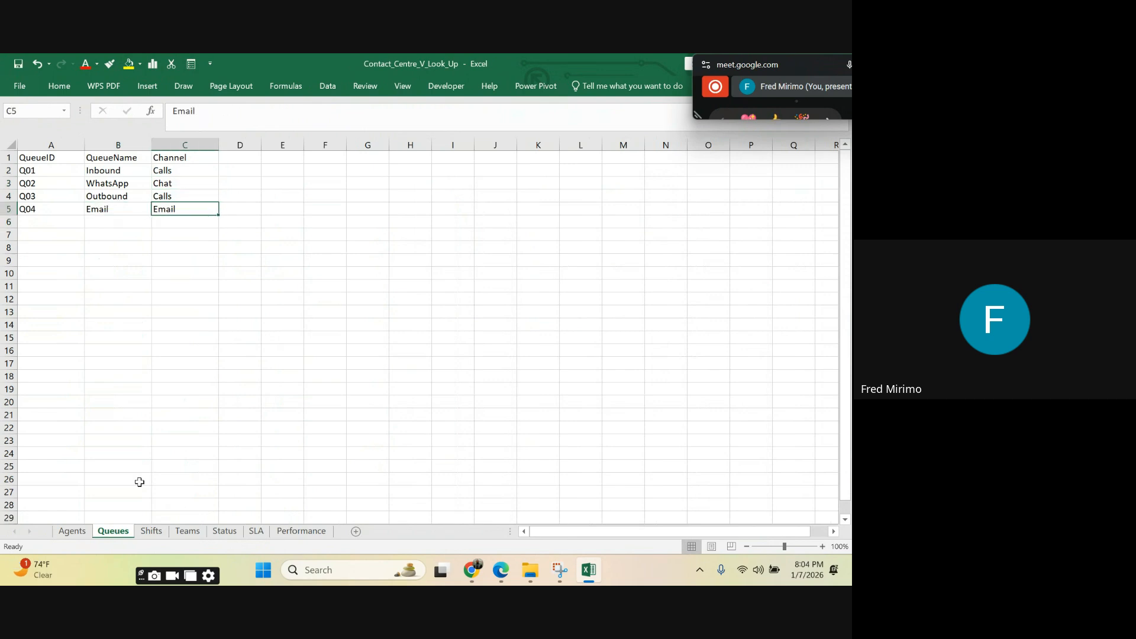
left_click(72, 531)
Step: Fill the Channel formula from I2 down the whole column for all agents
left_click(442, 312)
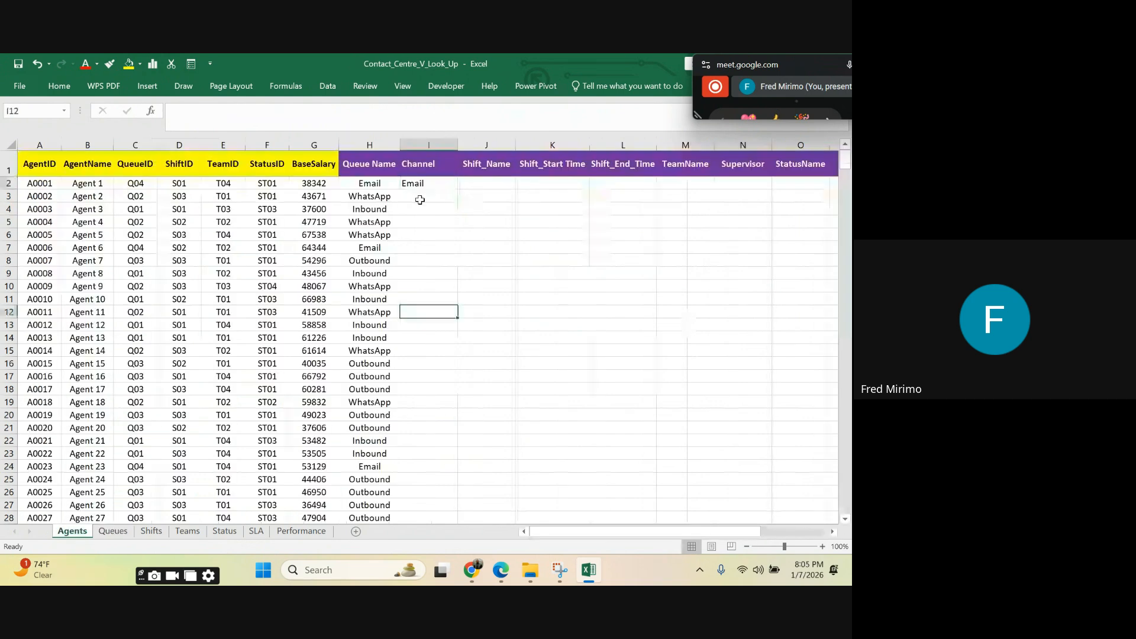
left_click(430, 187)
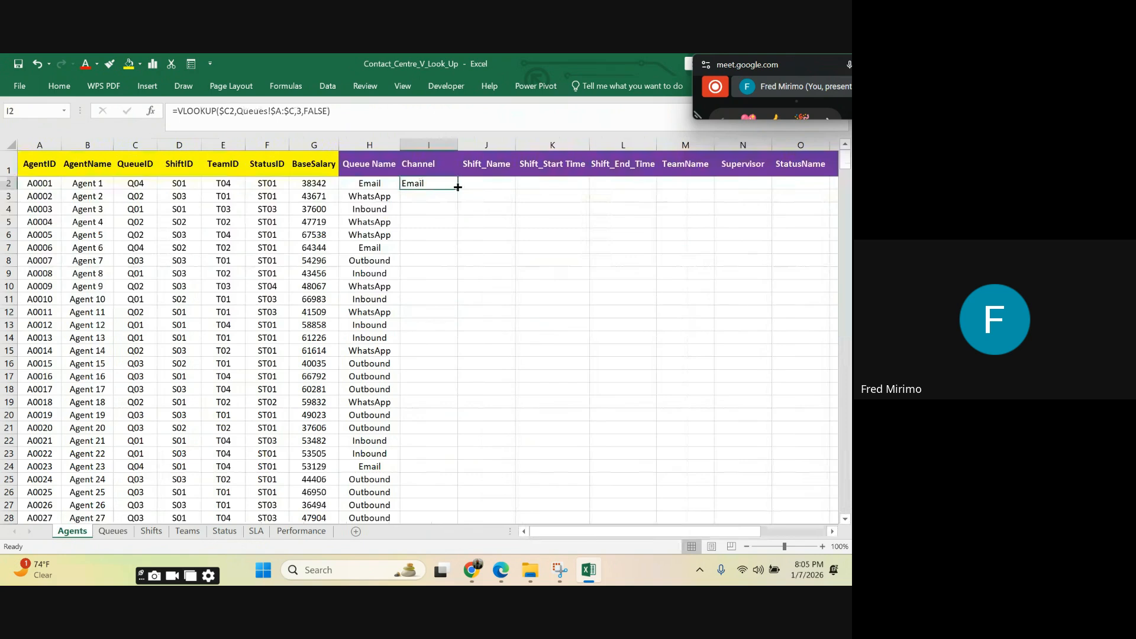
double_click(457, 189)
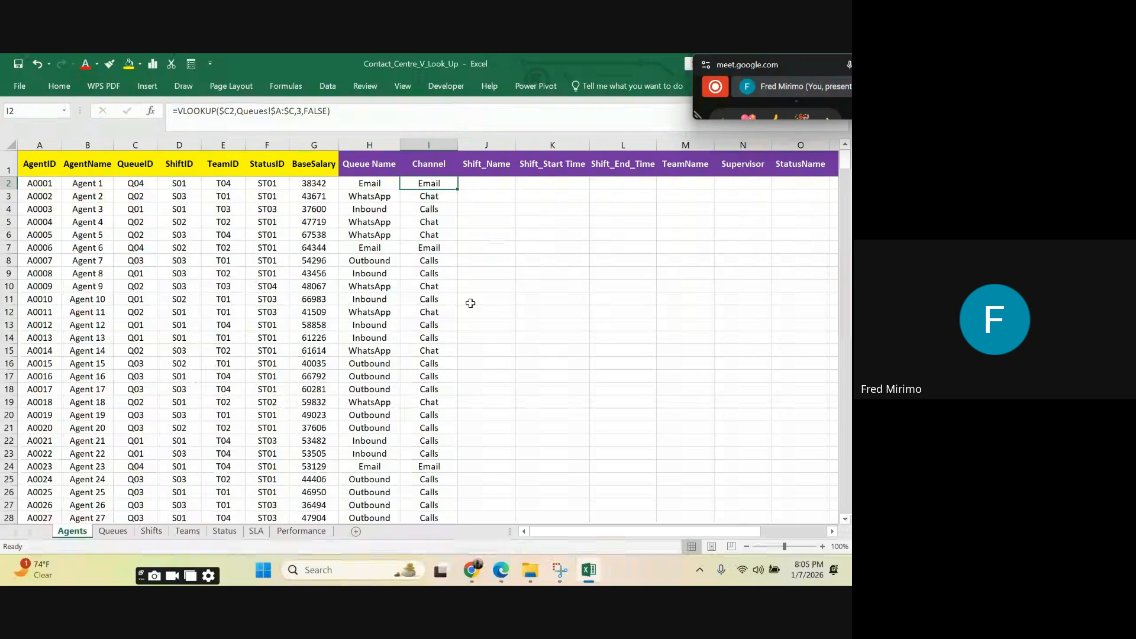
left_click(484, 182)
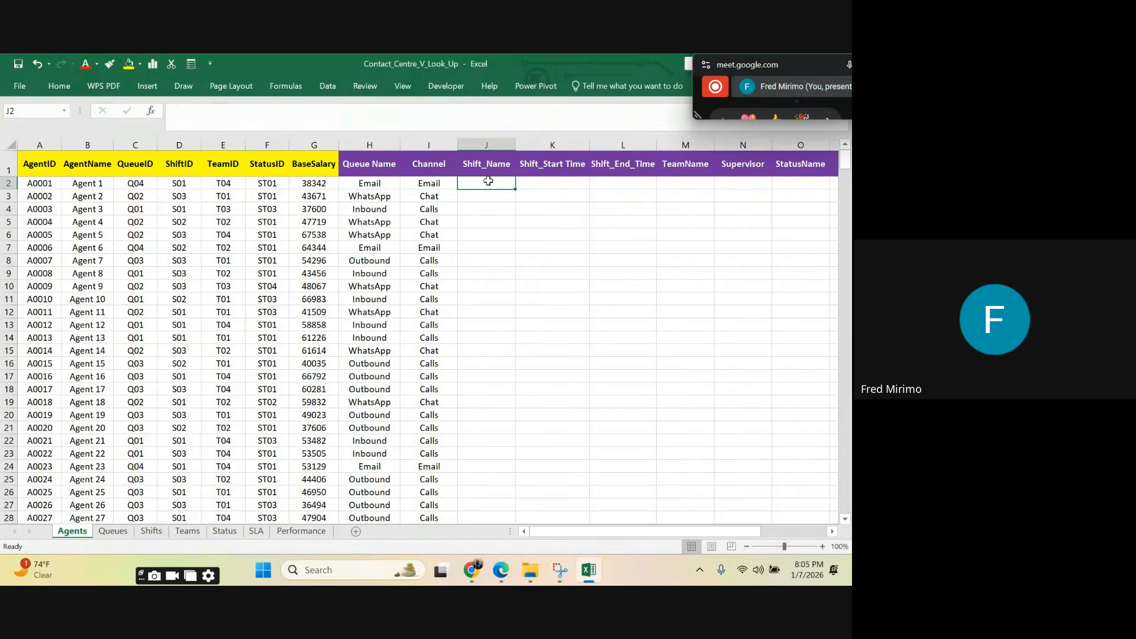
left_click(480, 246)
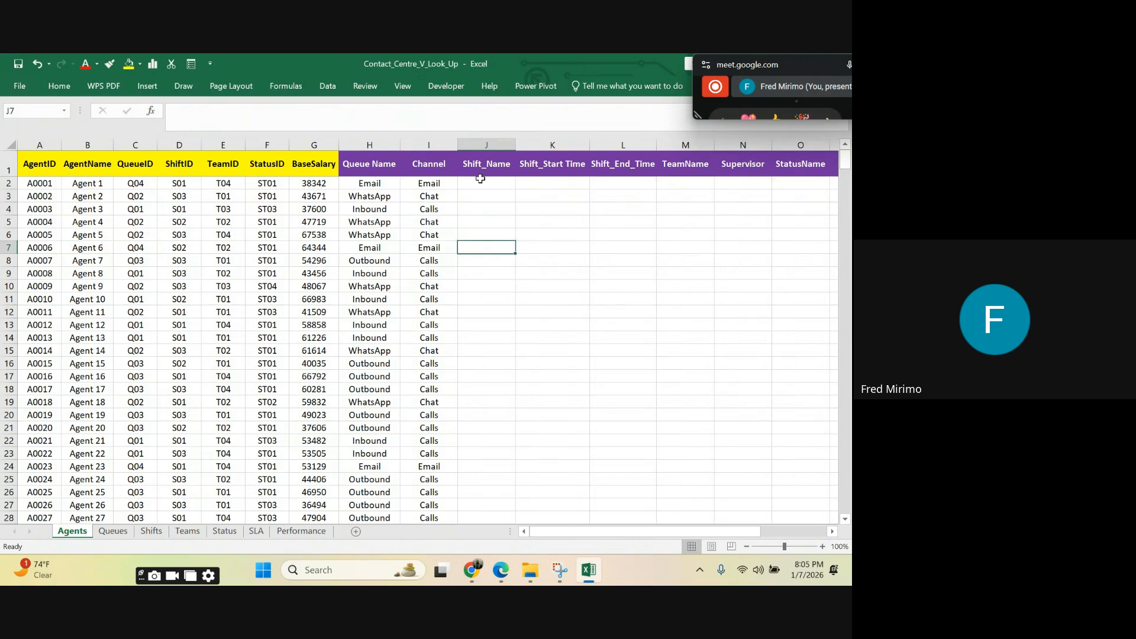
left_click(519, 184)
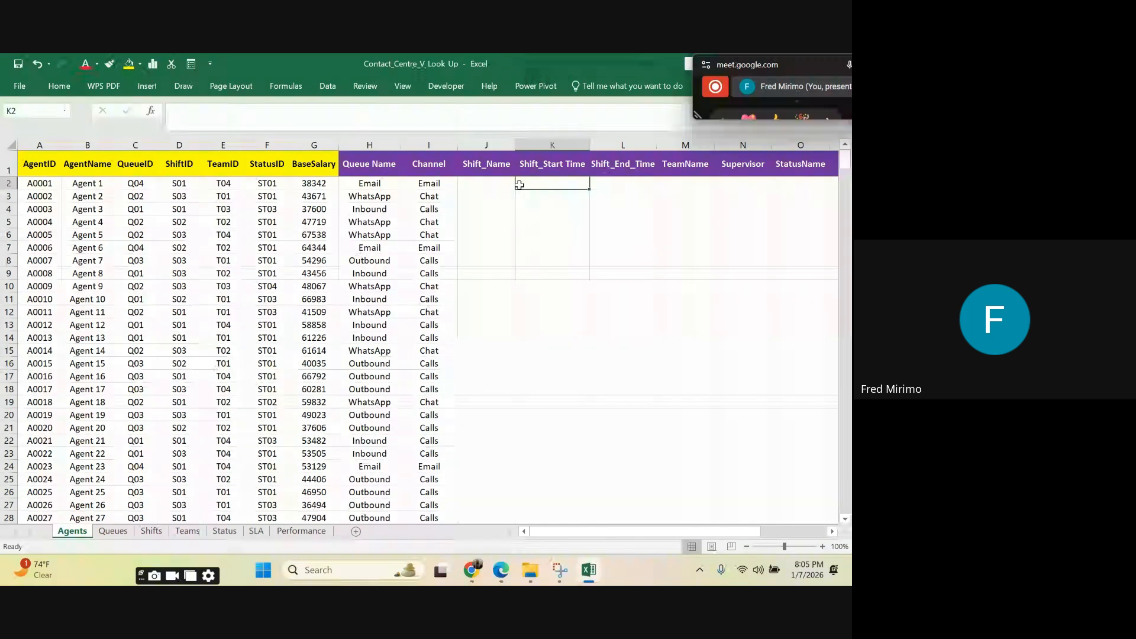
left_click(509, 185)
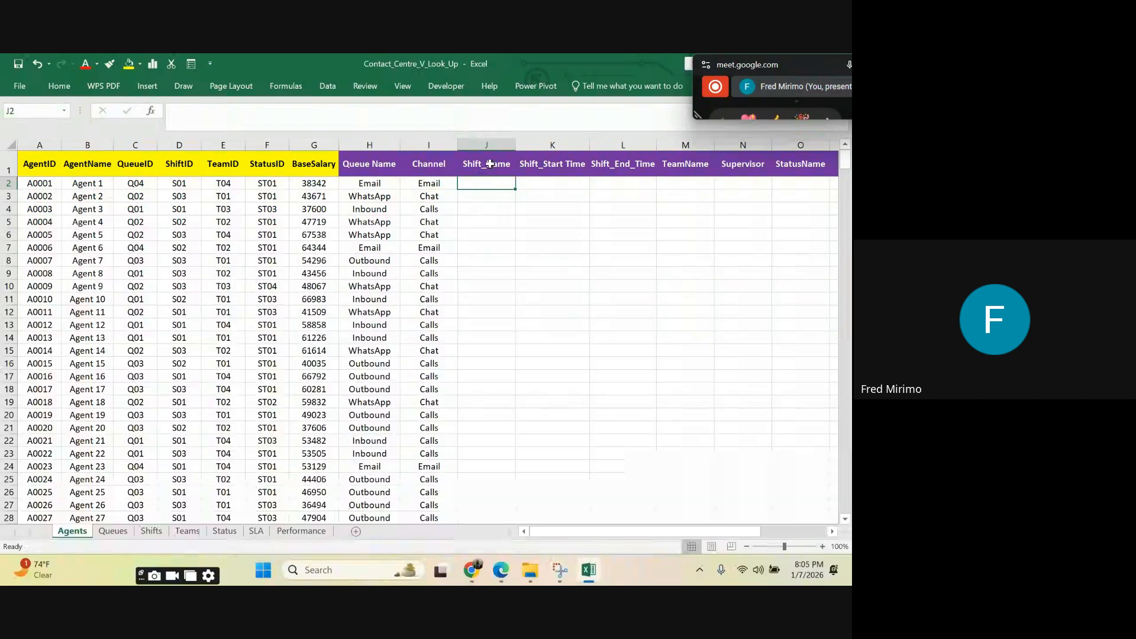
left_click(479, 249)
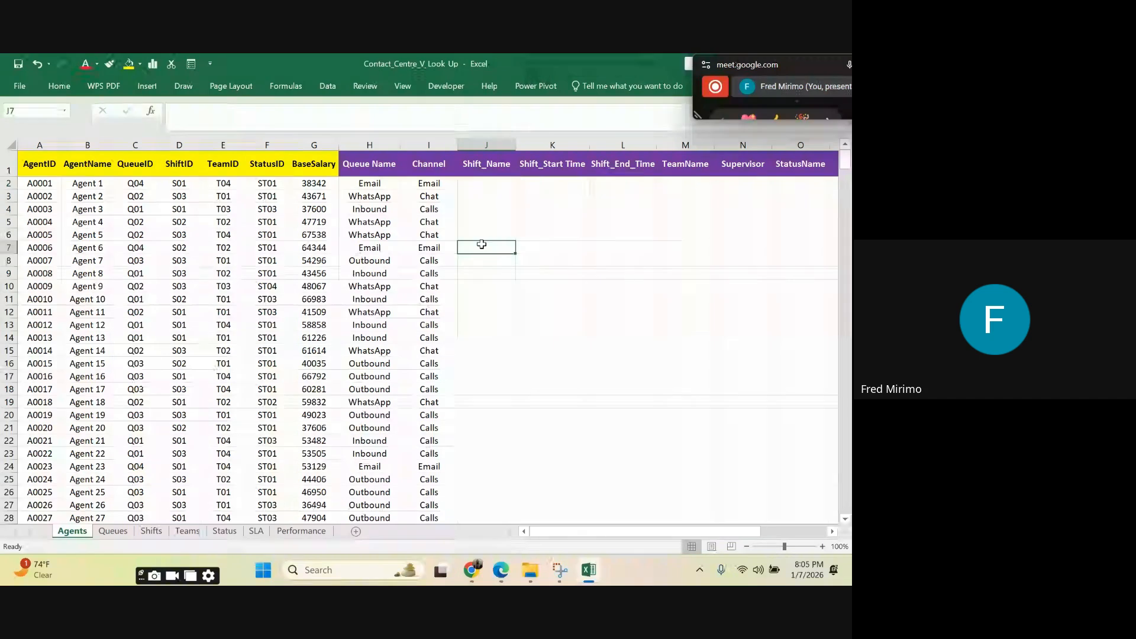
left_click(490, 179)
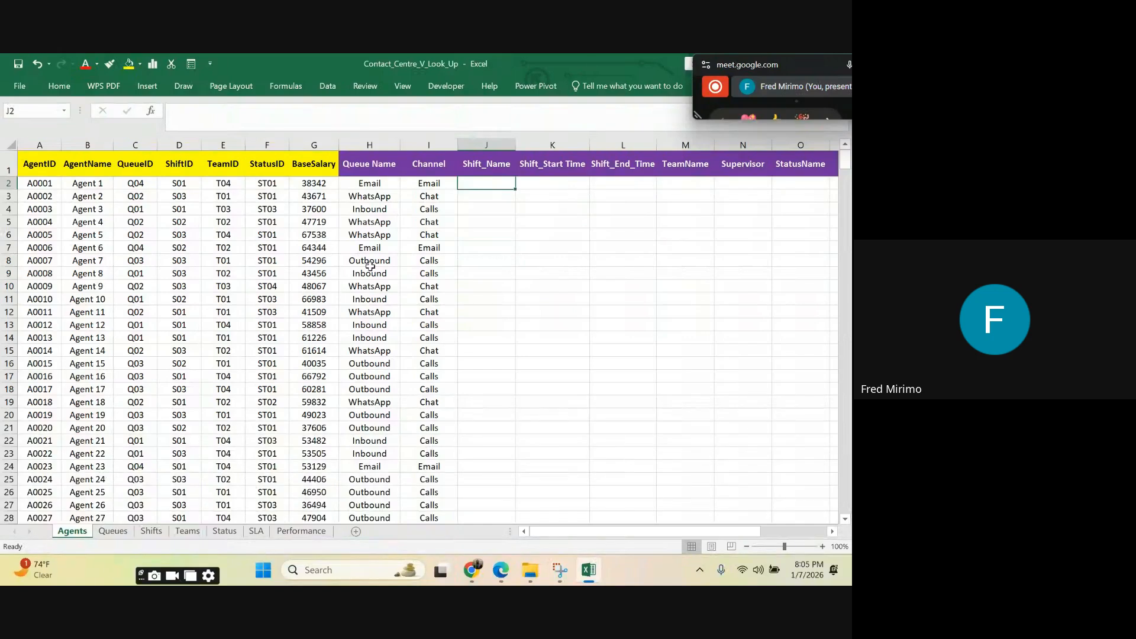
Step: Examine the ShiftID, ShiftName, StartTime and EndTime columns A to D on the Shifts sheet
left_click(158, 534)
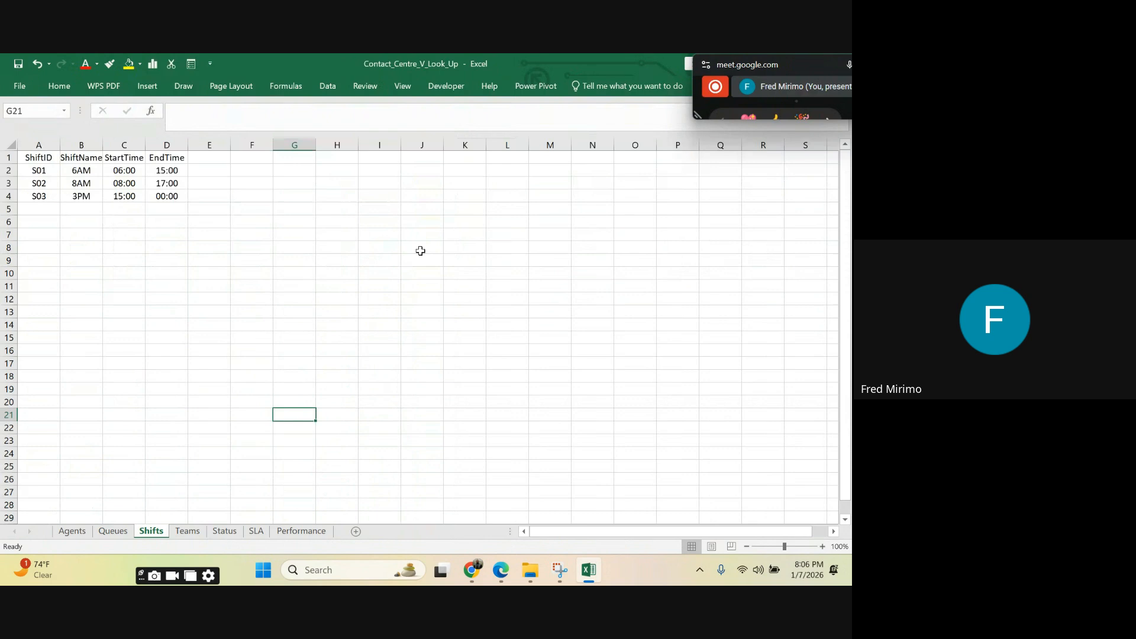
left_click(45, 156)
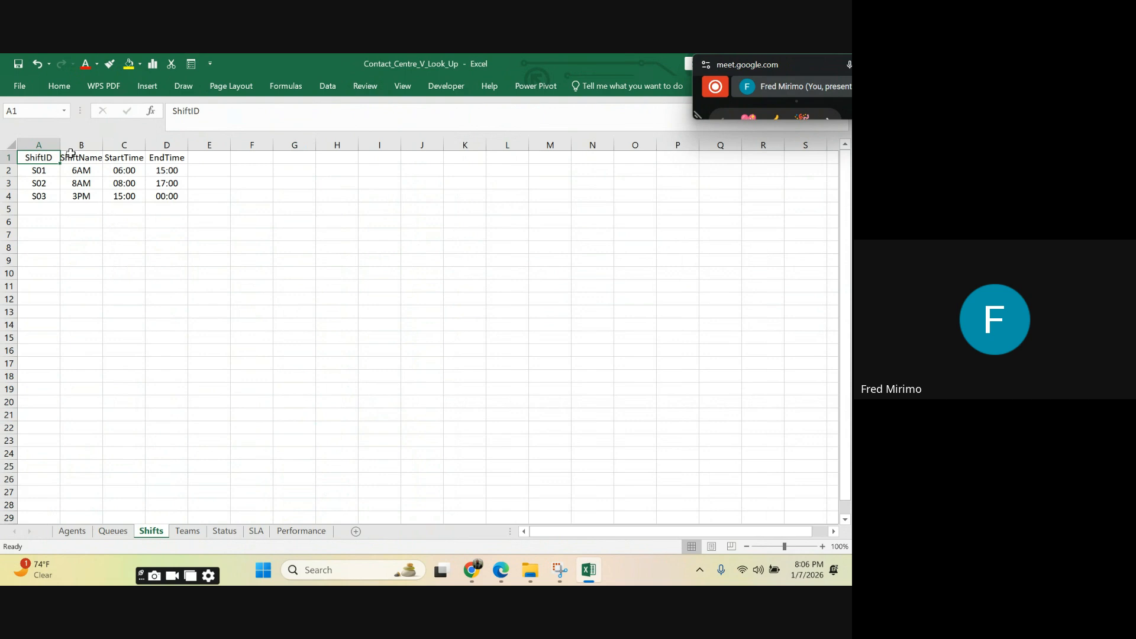
left_click(68, 159)
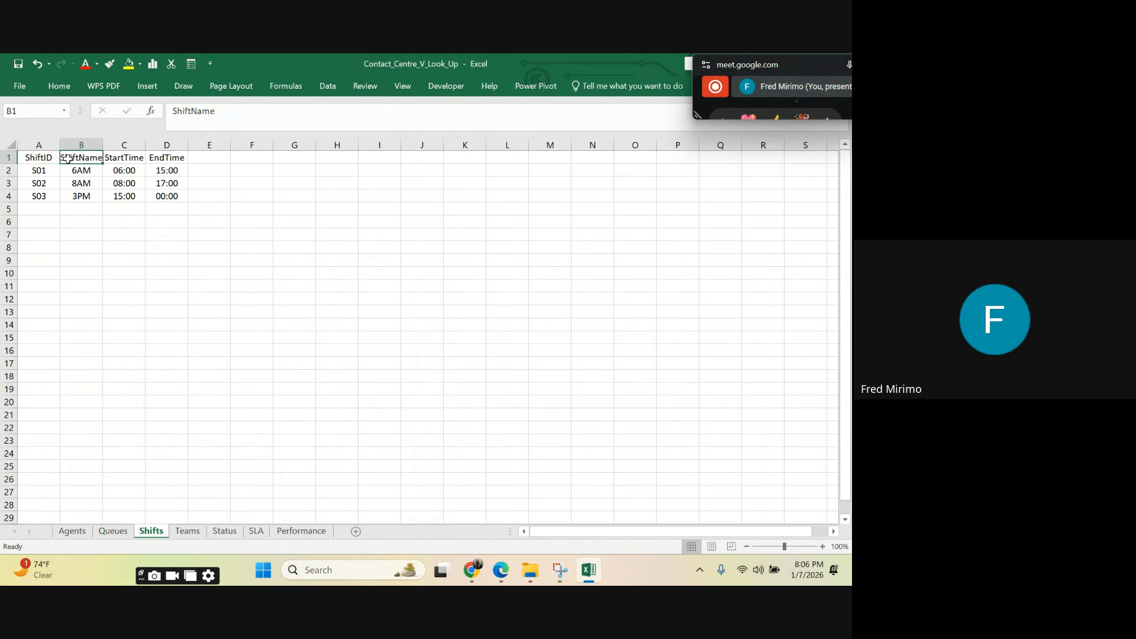
left_click(131, 158)
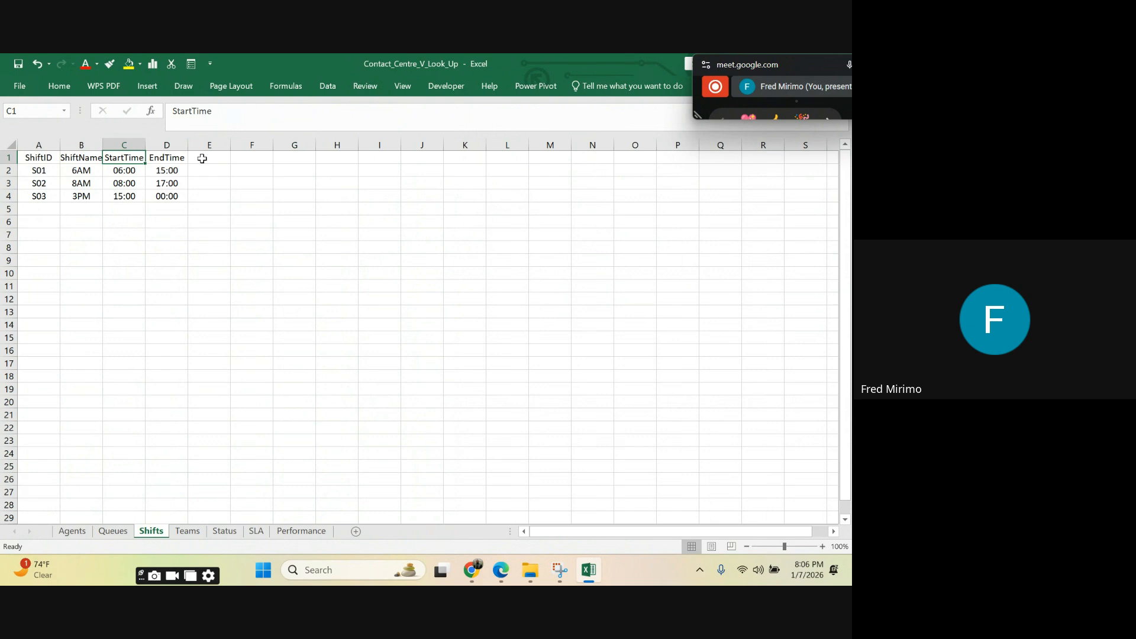
left_click(163, 157)
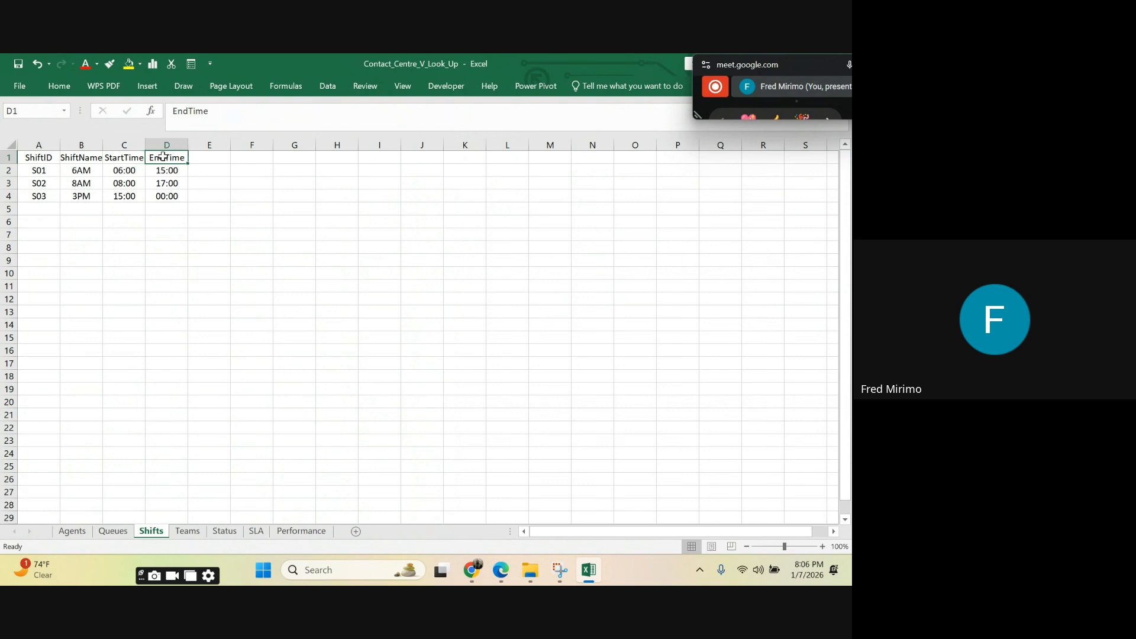
left_click_drag(40, 144, 160, 146)
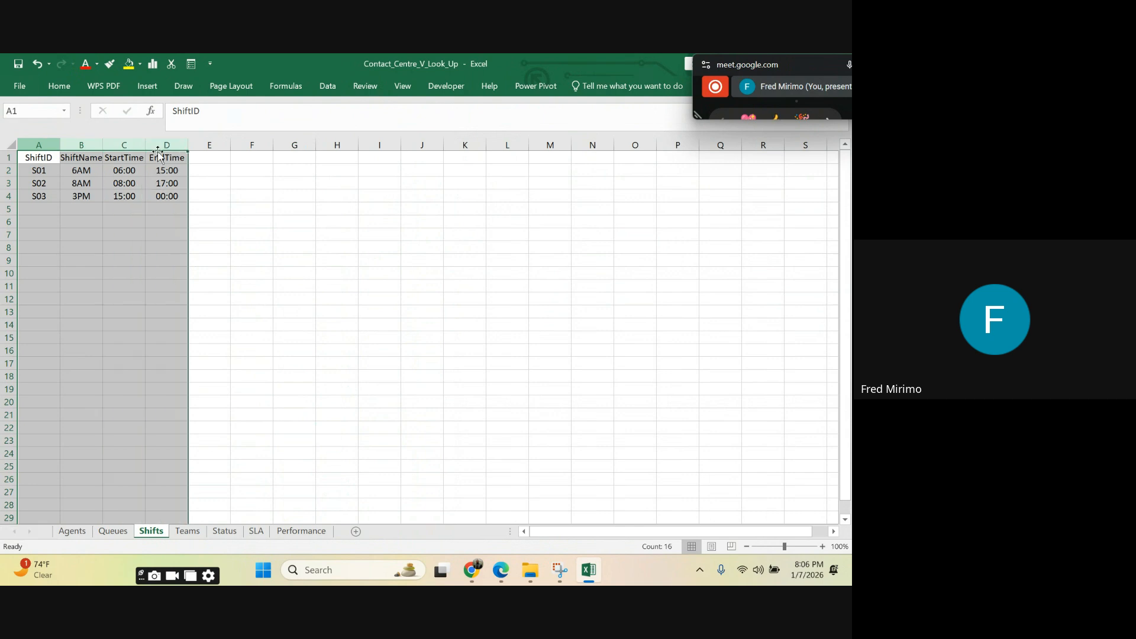
left_click(51, 171)
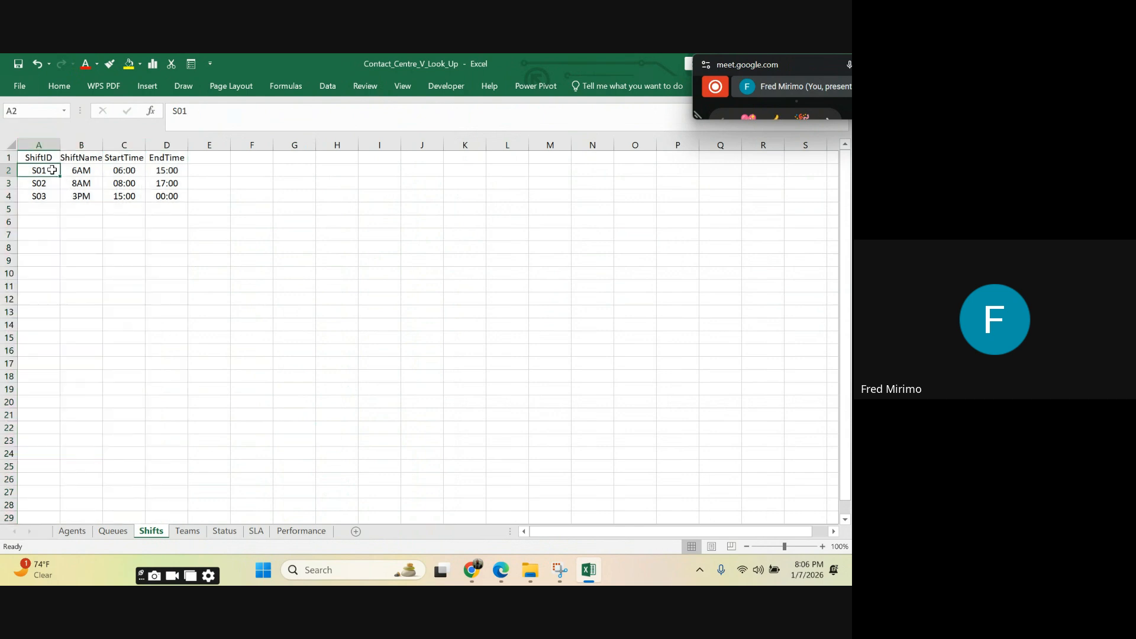
Step: Compare the agents' ShiftIDs with the shift name, start time and end time of S01 on the Shifts sheet, and return to the Agents sheet
left_click(77, 531)
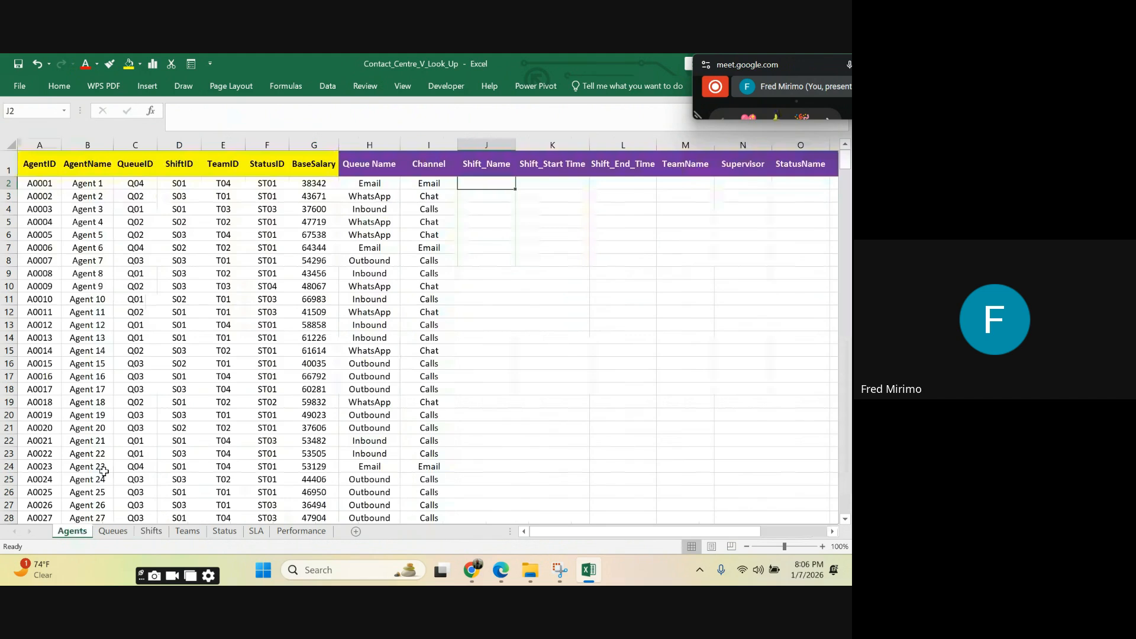
left_click(181, 184)
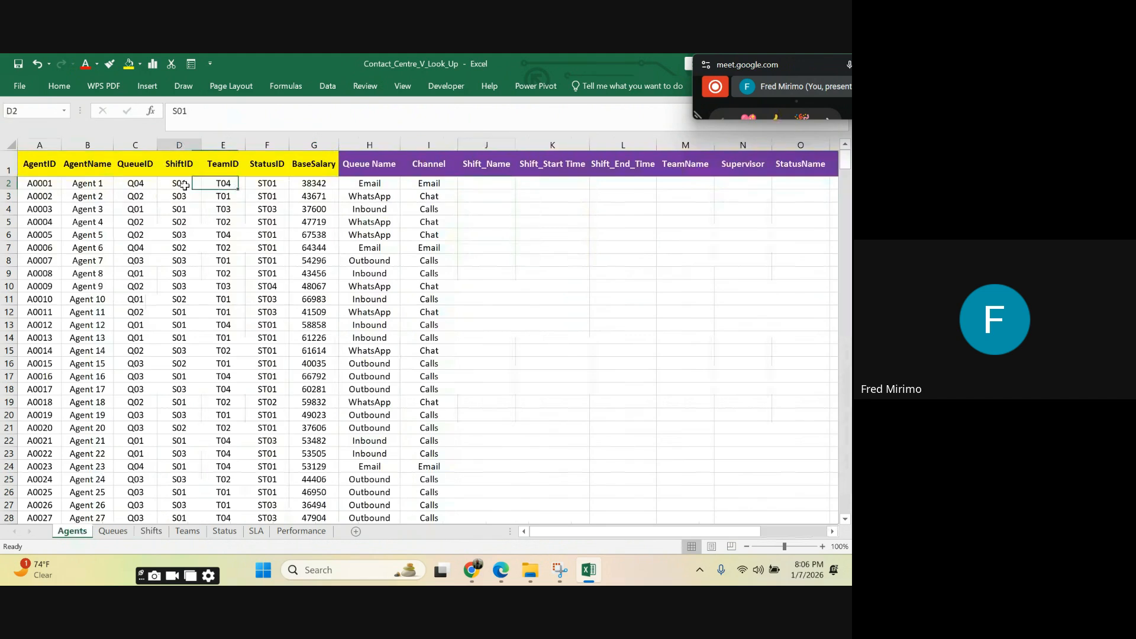
left_click(187, 243)
left_click(189, 183)
left_click(188, 256)
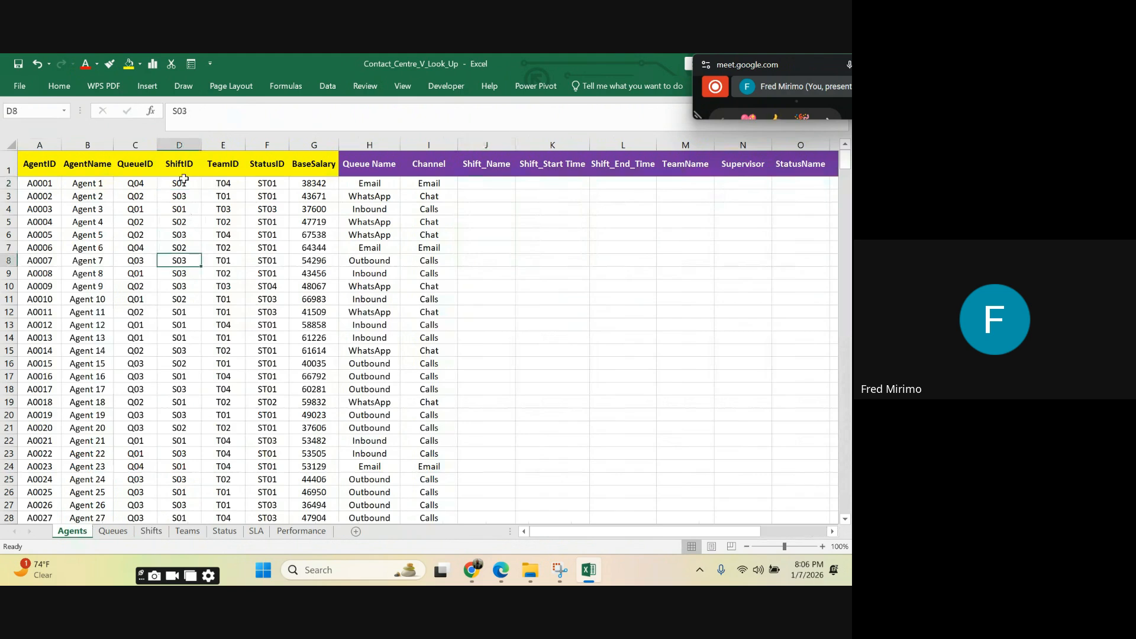
left_click(184, 179)
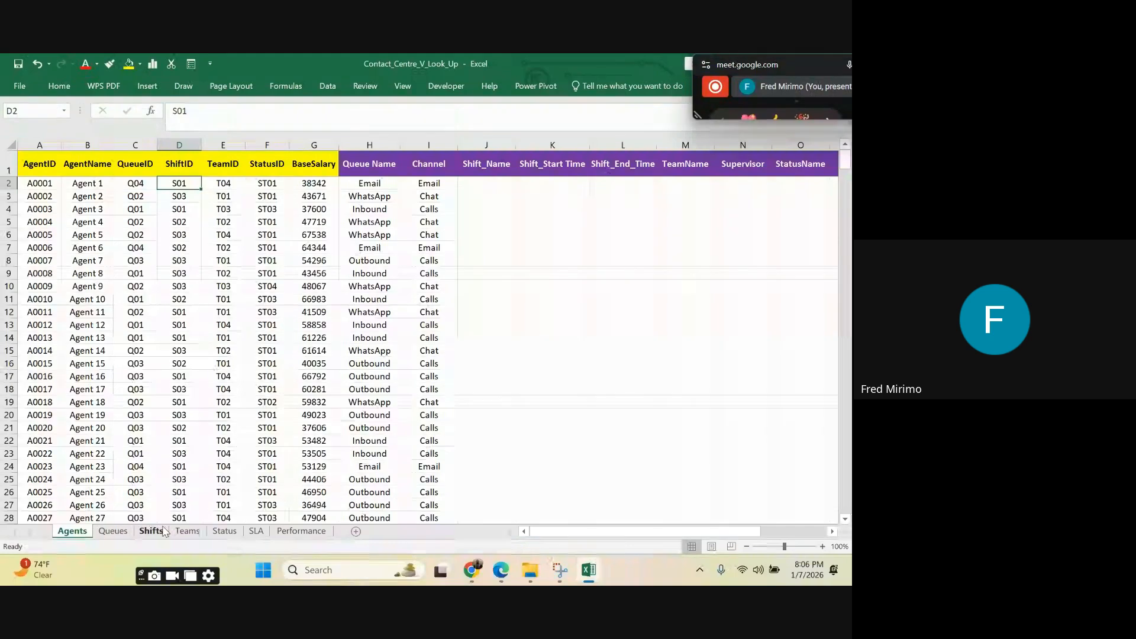
left_click(159, 530)
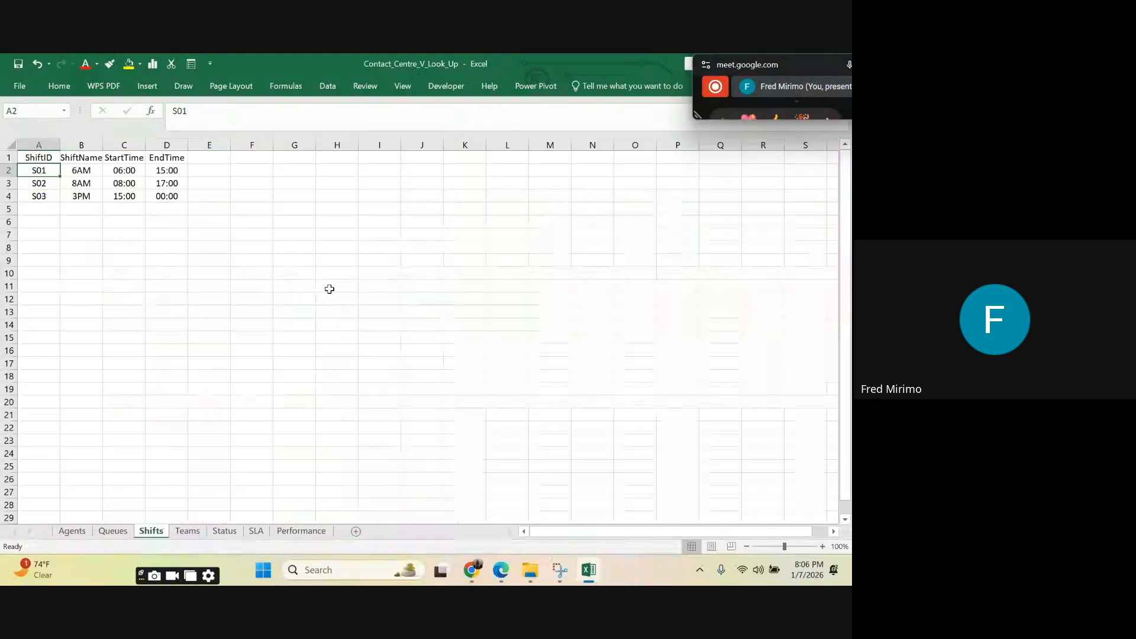
left_click(78, 171)
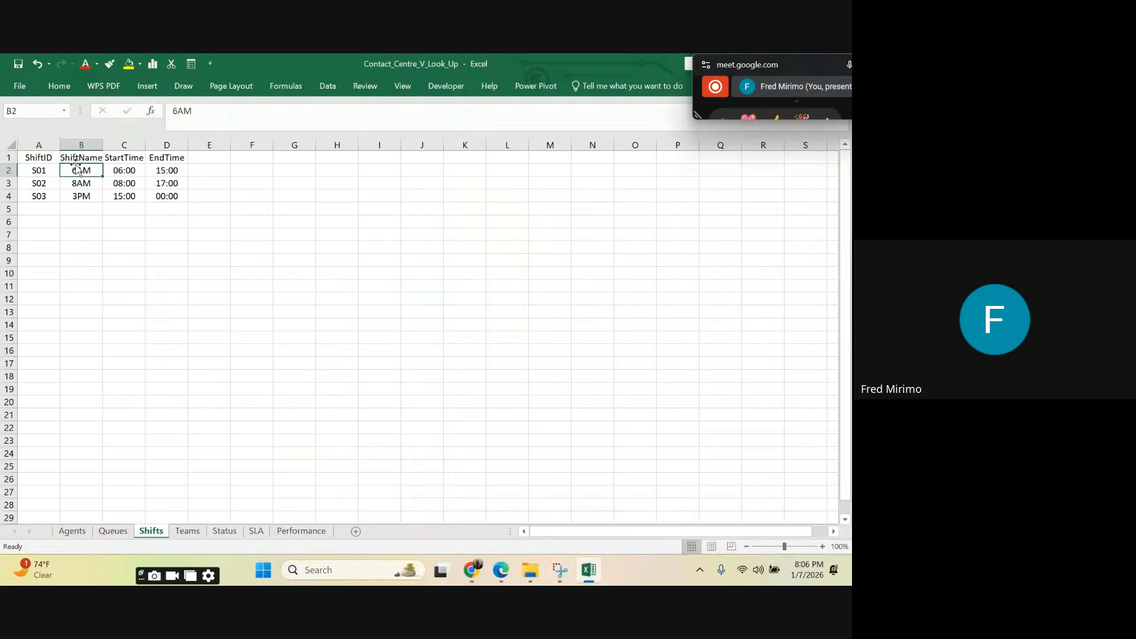
left_click(134, 171)
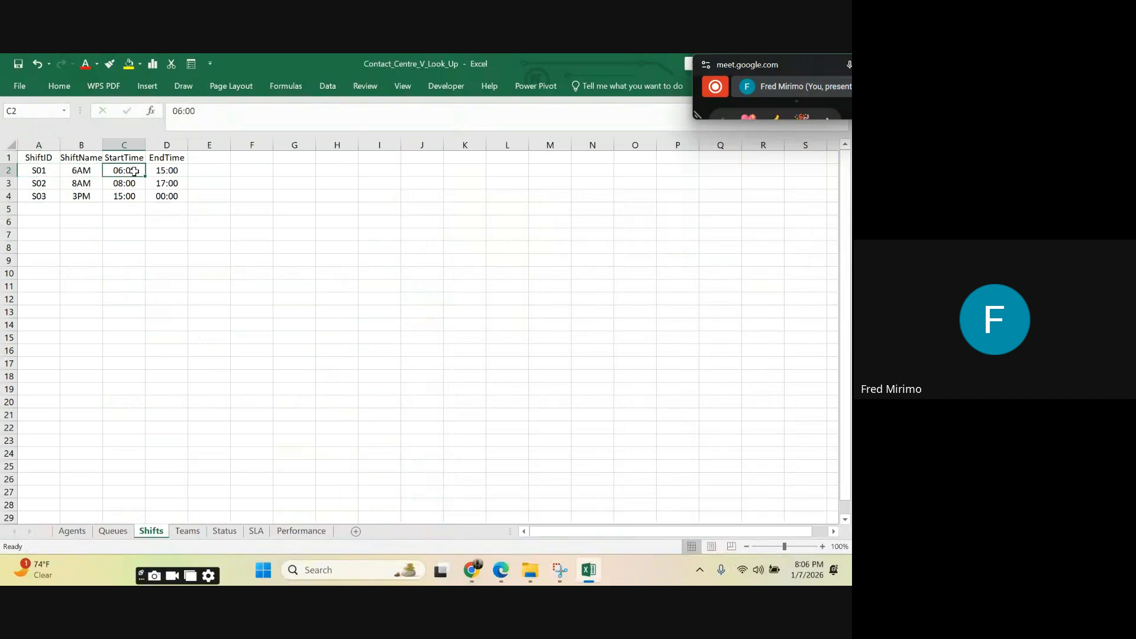
left_click(173, 170)
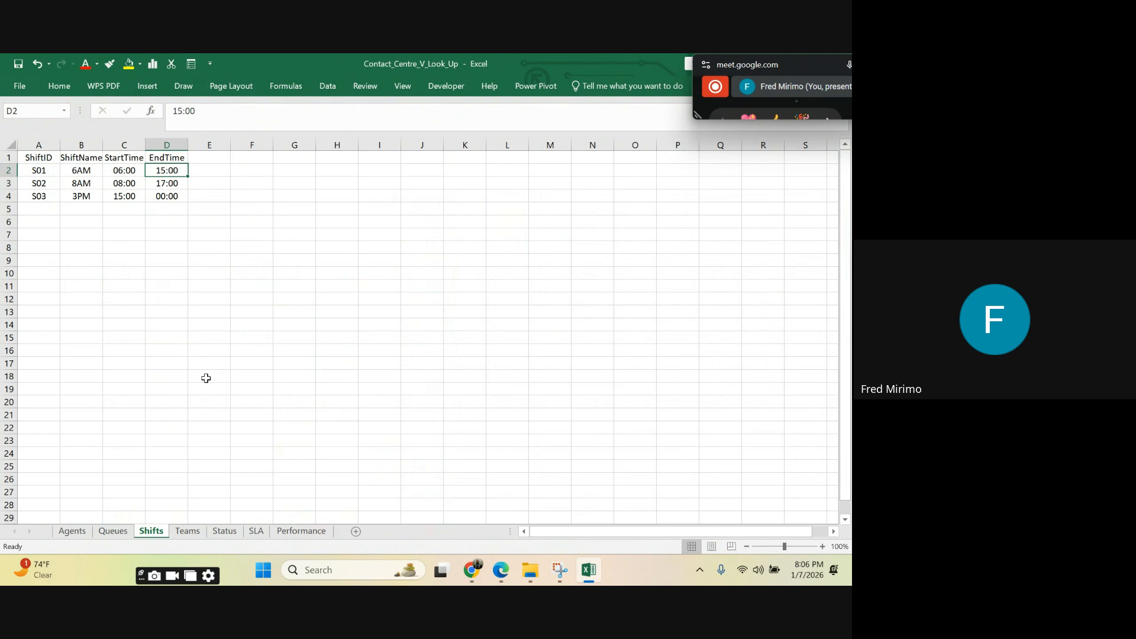
left_click(72, 532)
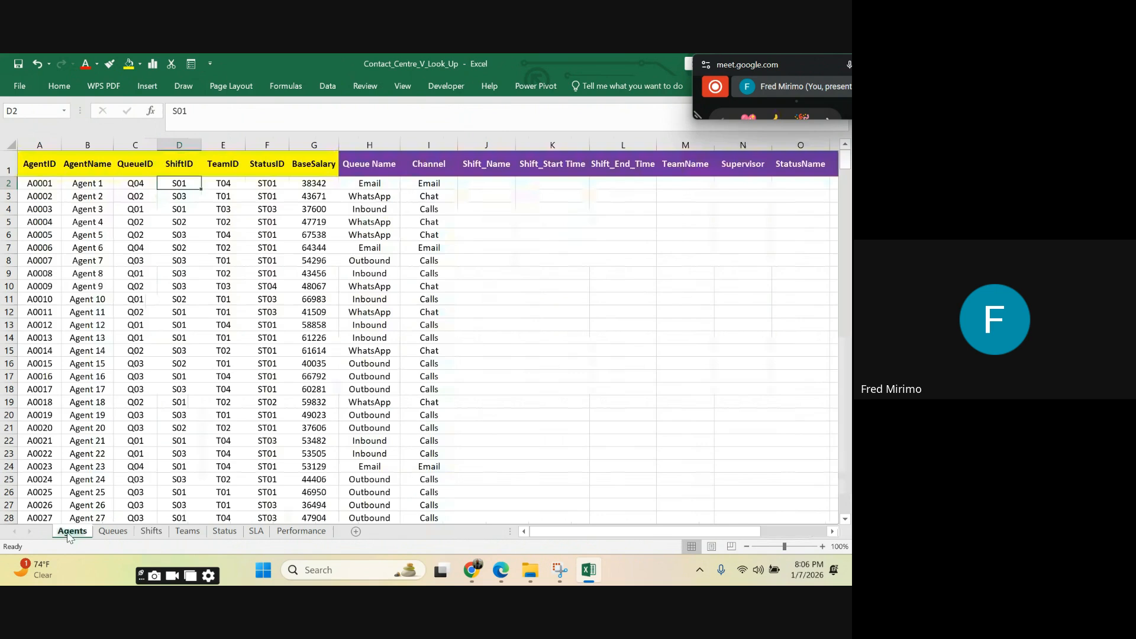
Step: Start a VLOOKUP formula in the Shift_Name cell J2 with $D2, the agent's ShiftID, as the lookup value
left_click(499, 273)
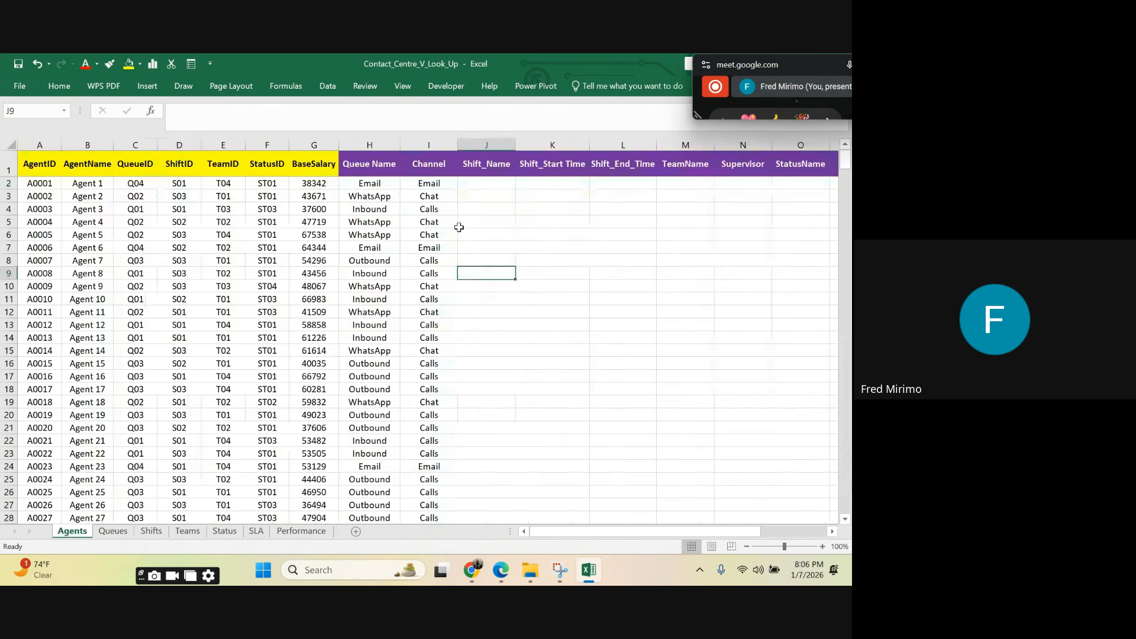
left_click(477, 181)
type("=")
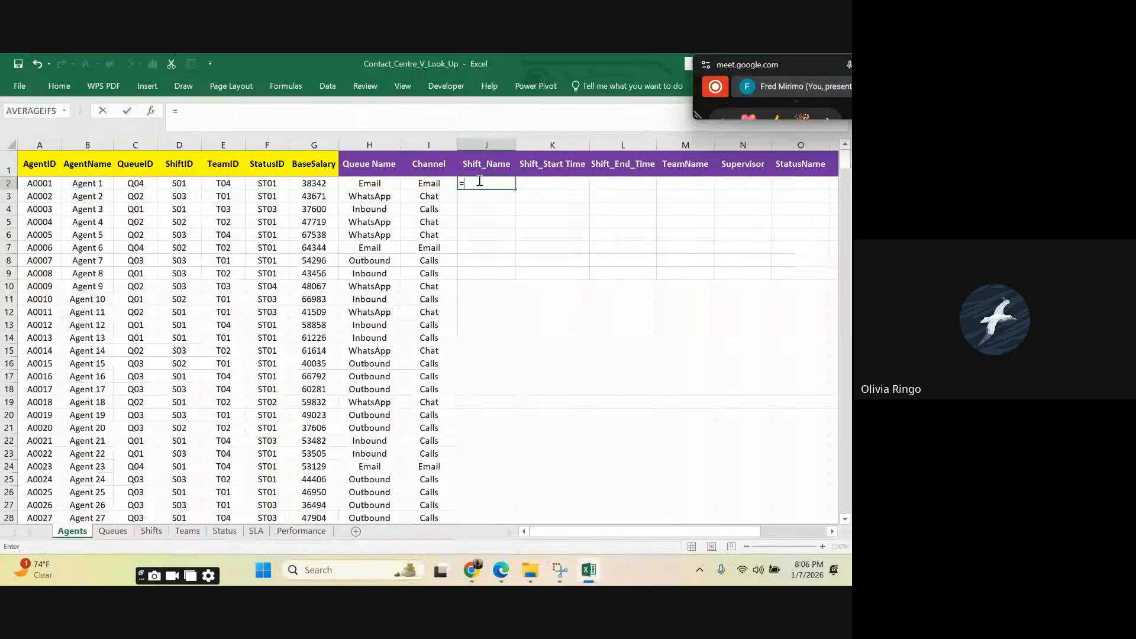
type("v")
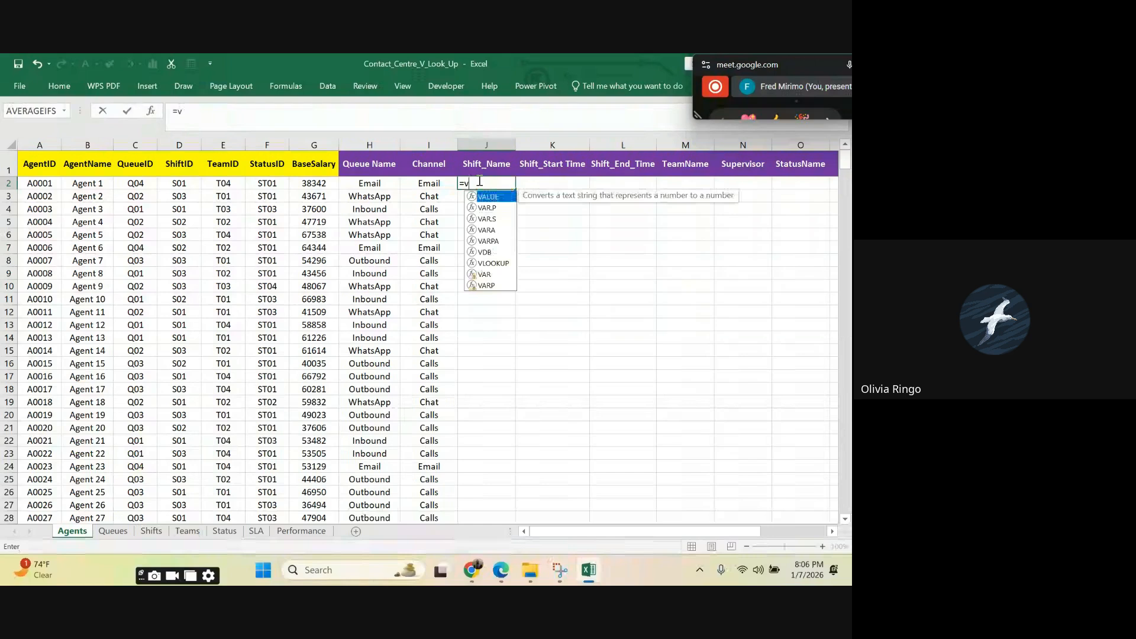
double_click(497, 264)
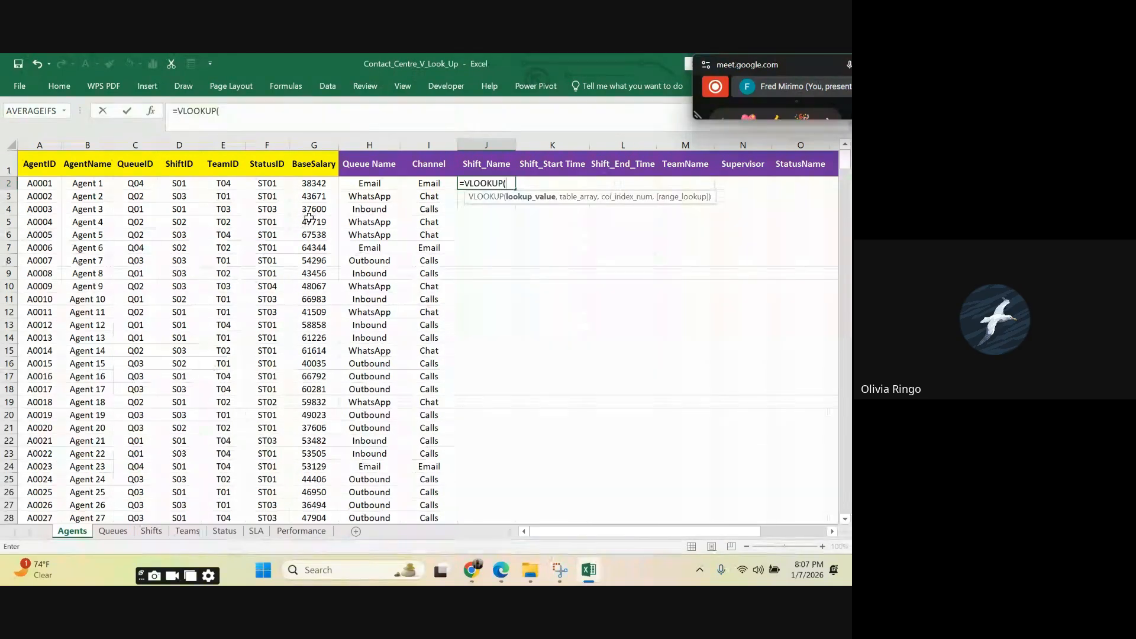
left_click(179, 183)
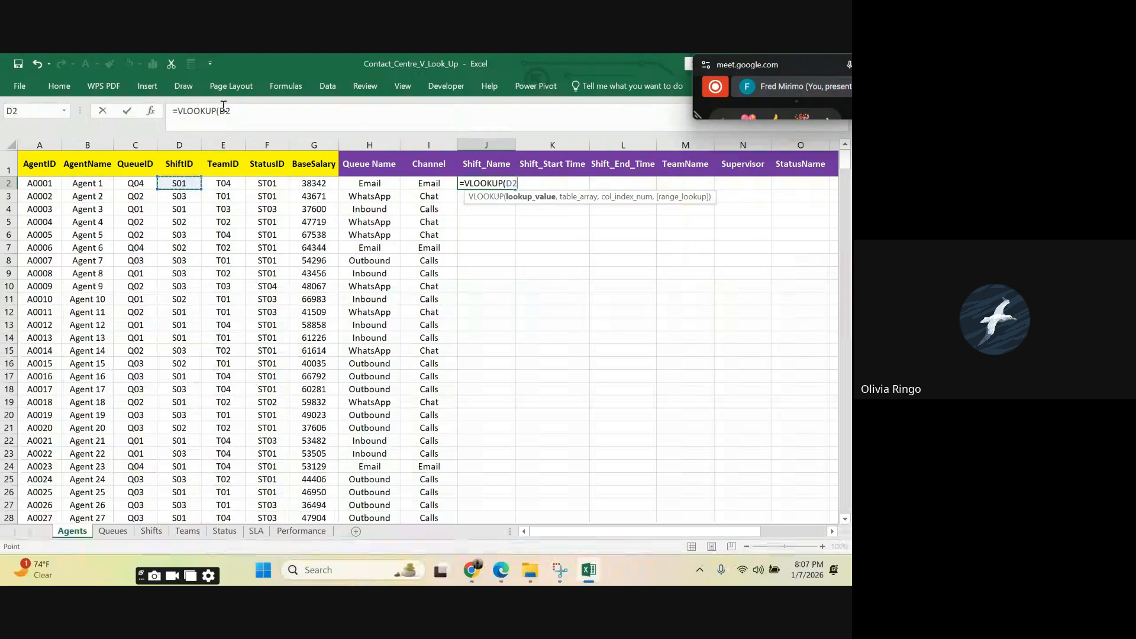
left_click(220, 109)
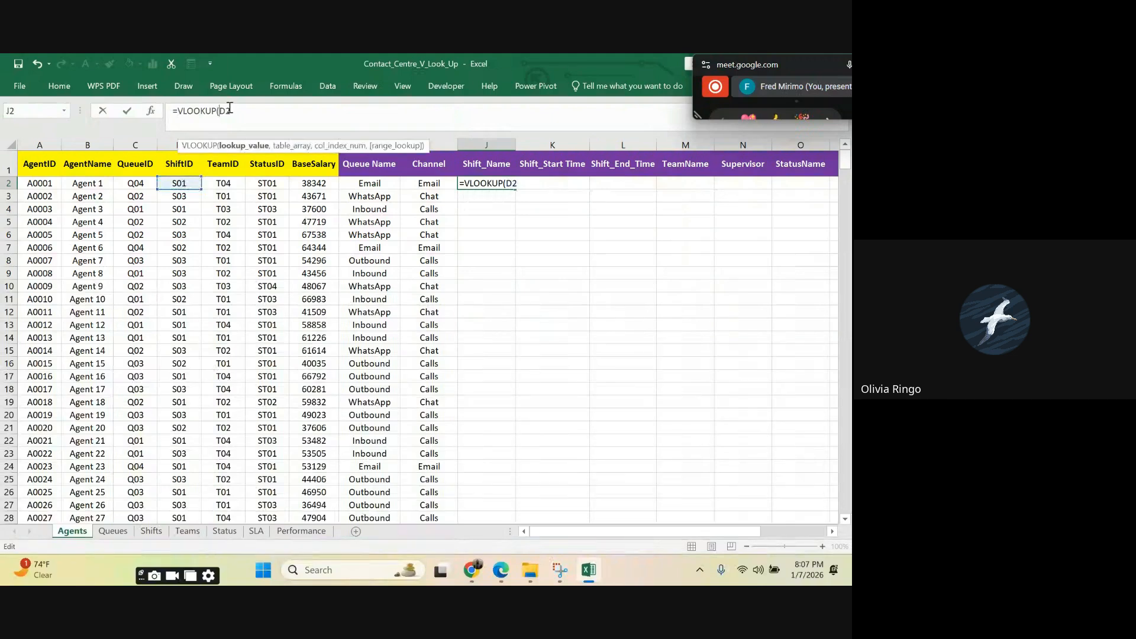
type("$D2,")
Step: Set the J2 formula's table array to columns A to D of the Shifts sheet, locked as Shifts!$A:$D
left_click(151, 531)
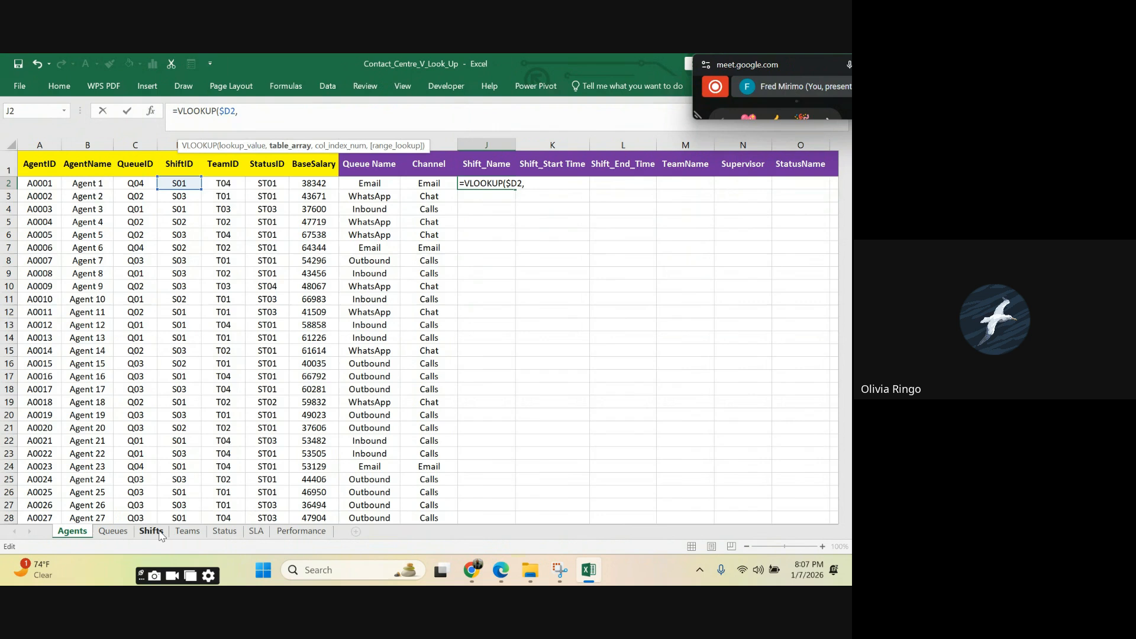
left_click_drag(81, 145, 174, 141)
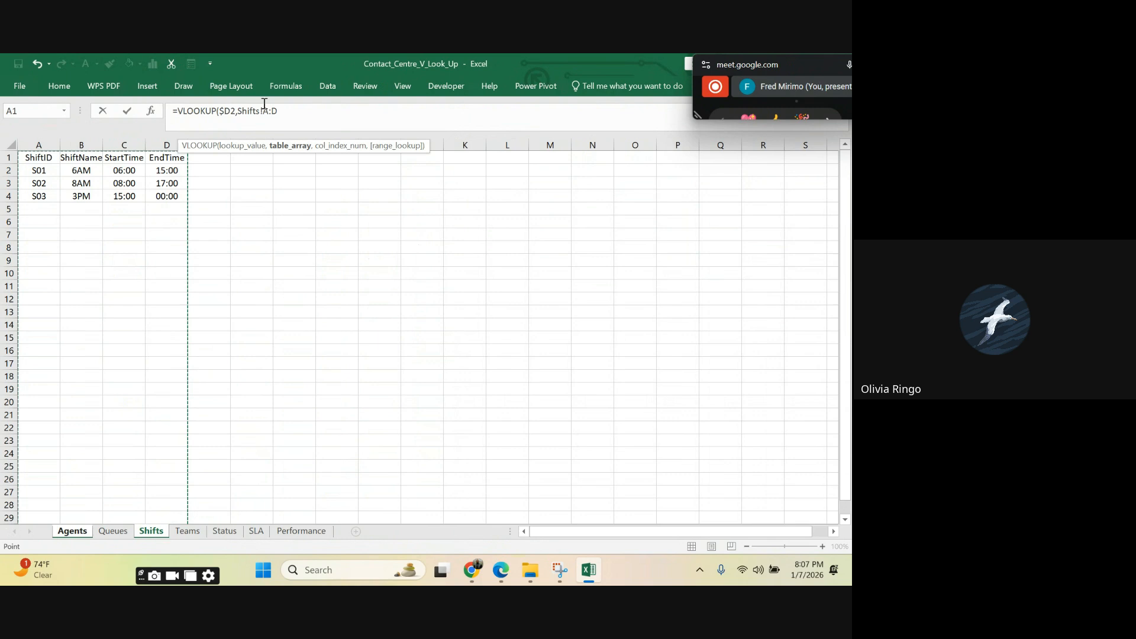
left_click(265, 109)
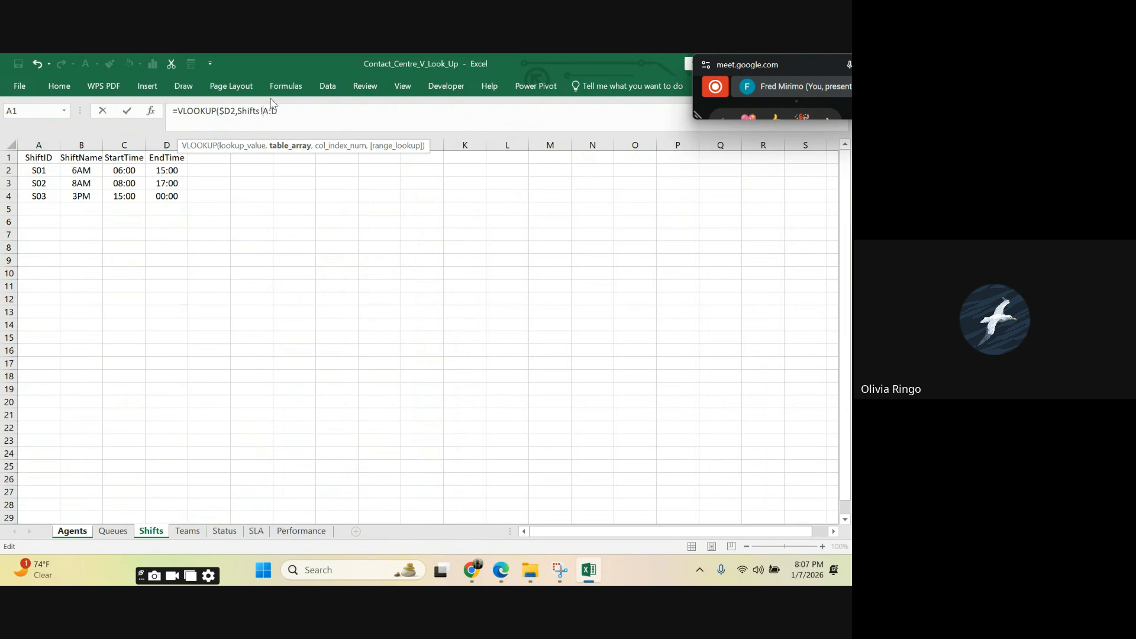
type("$")
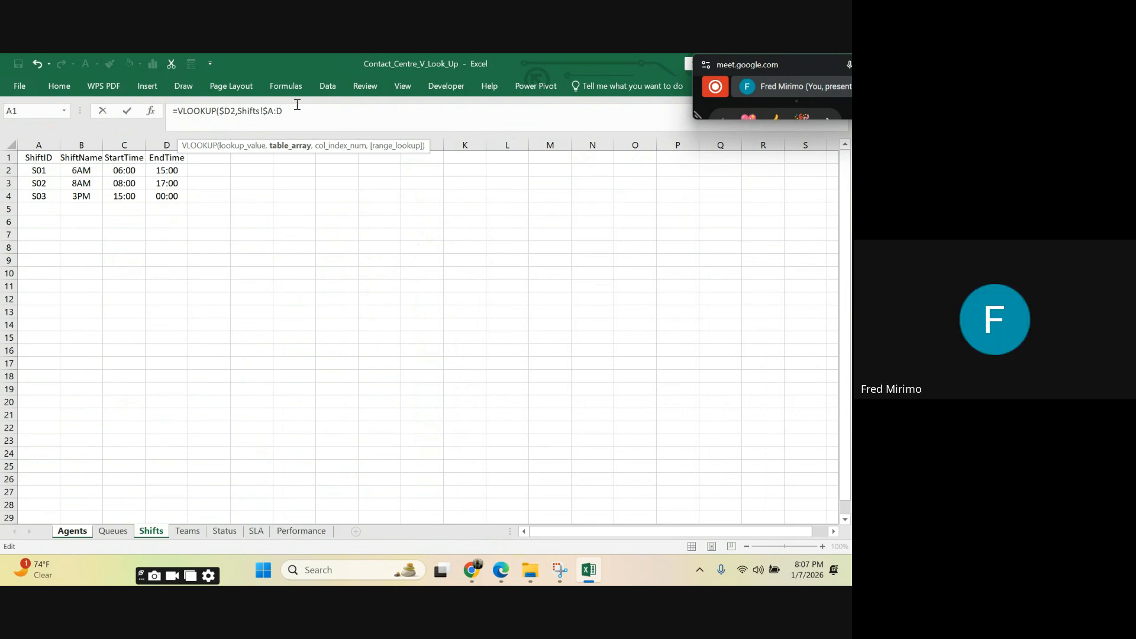
key("Right")
key("Right")
type("$D")
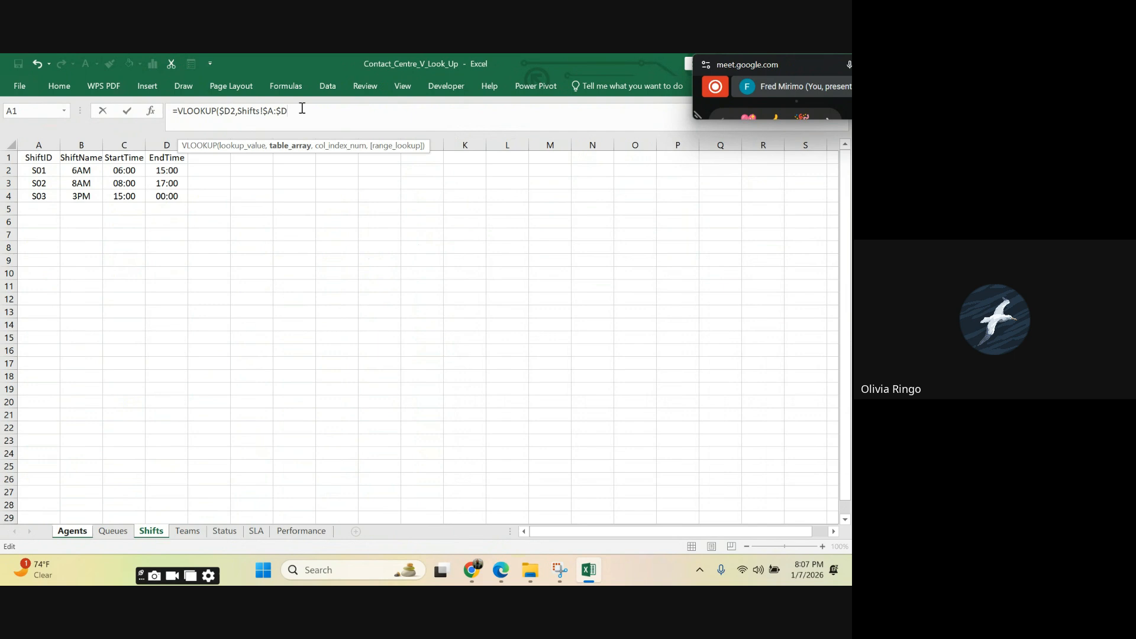
type(",2")
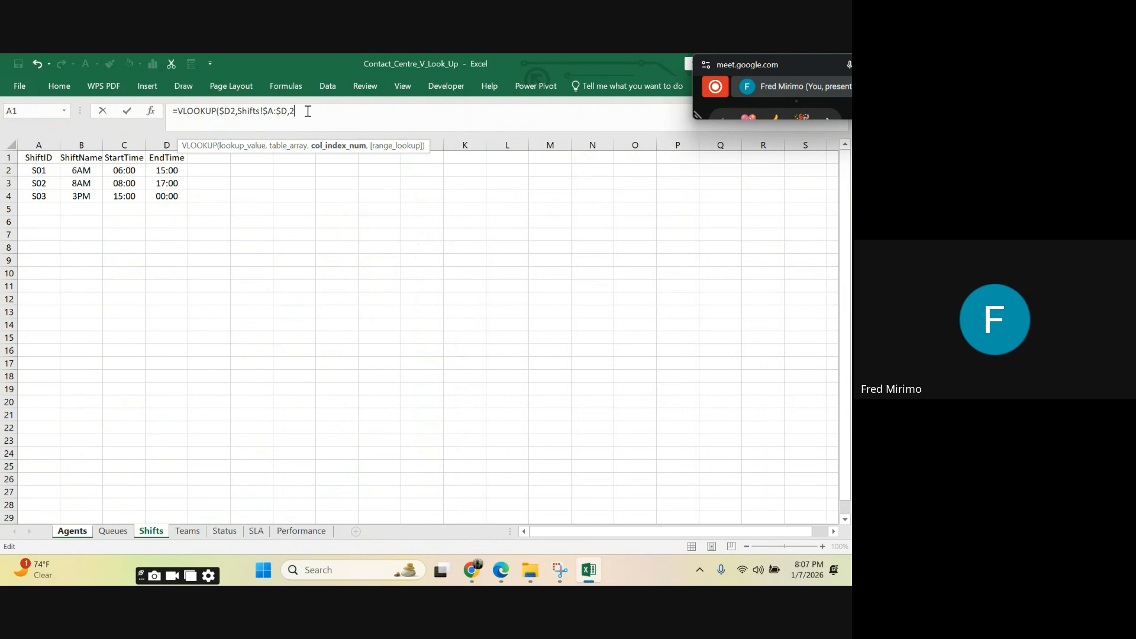
Step: Complete the J2 VLOOKUP with column index 2 and FALSE for an exact match
type(",")
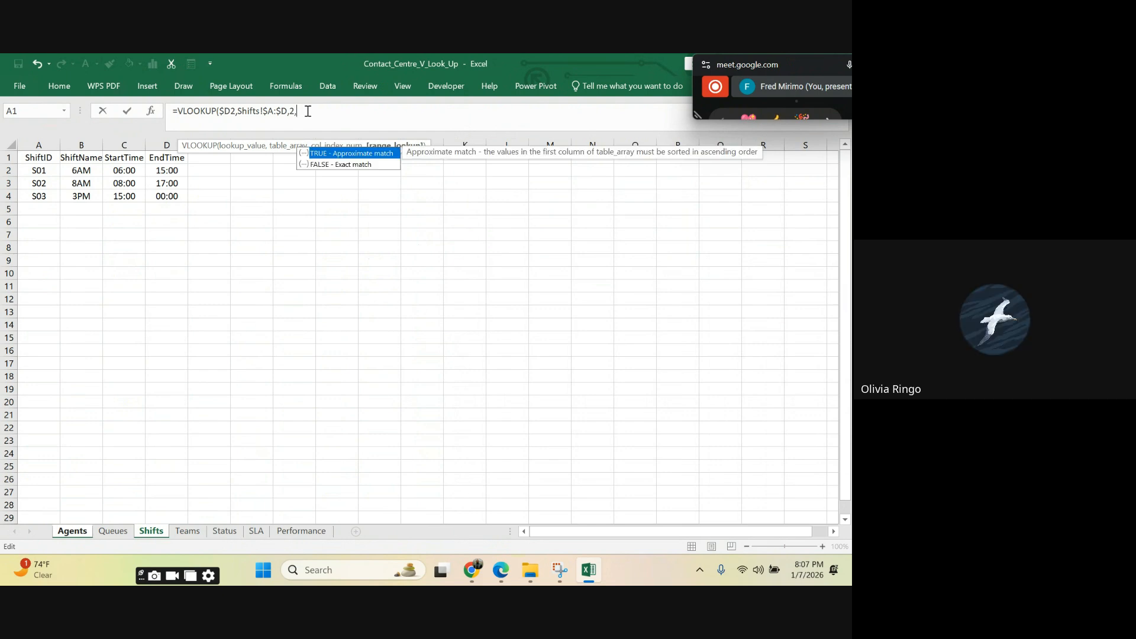
double_click(324, 166)
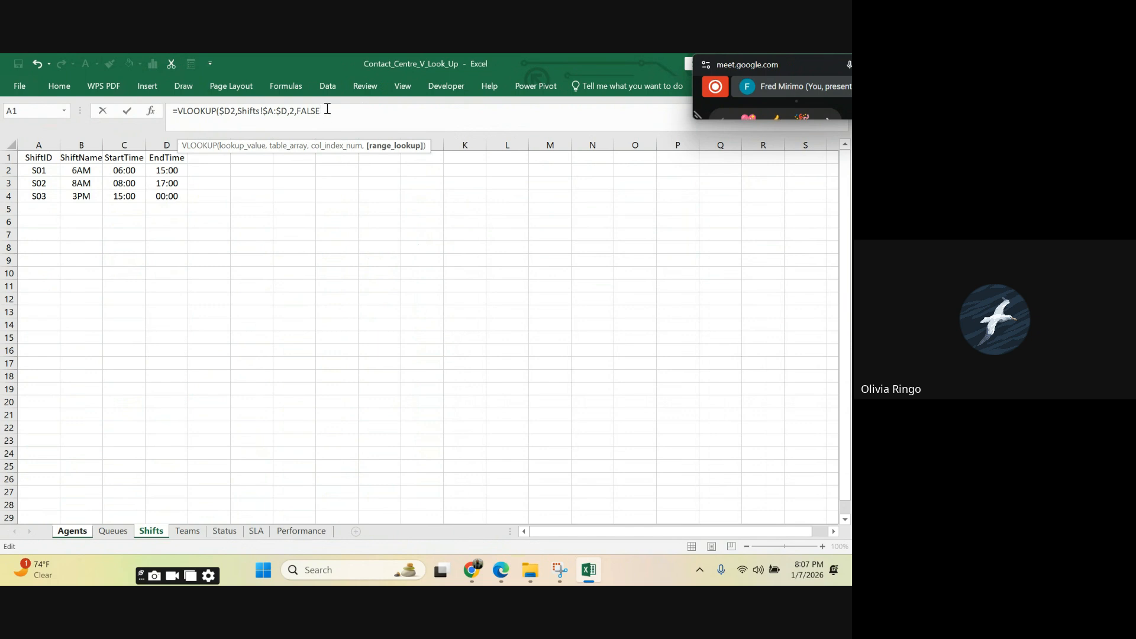
type(")")
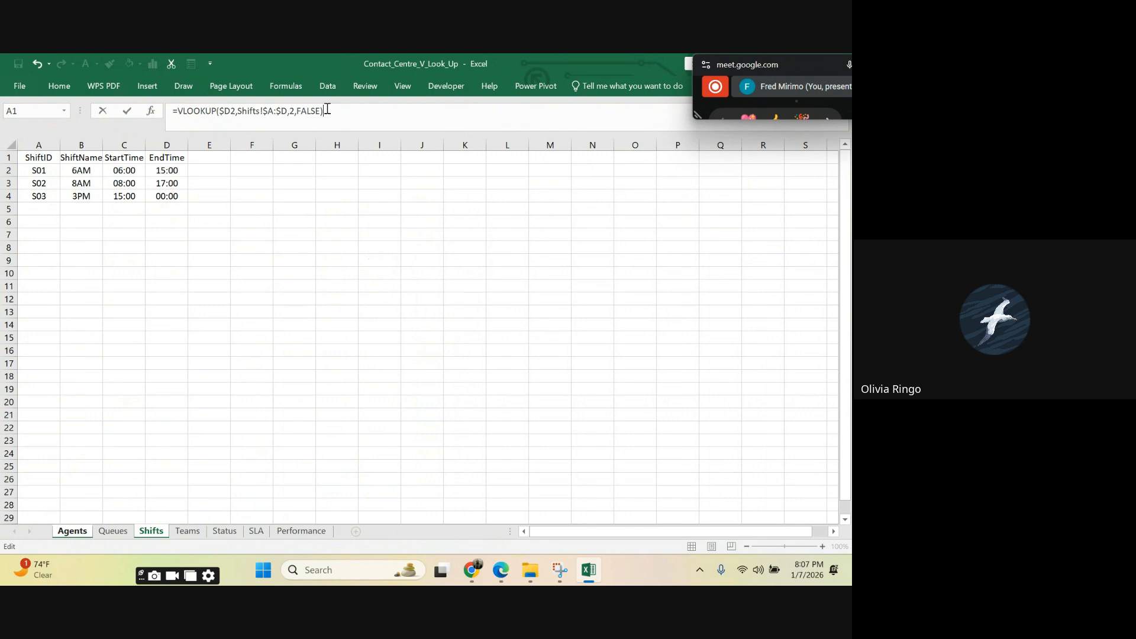
key("Return")
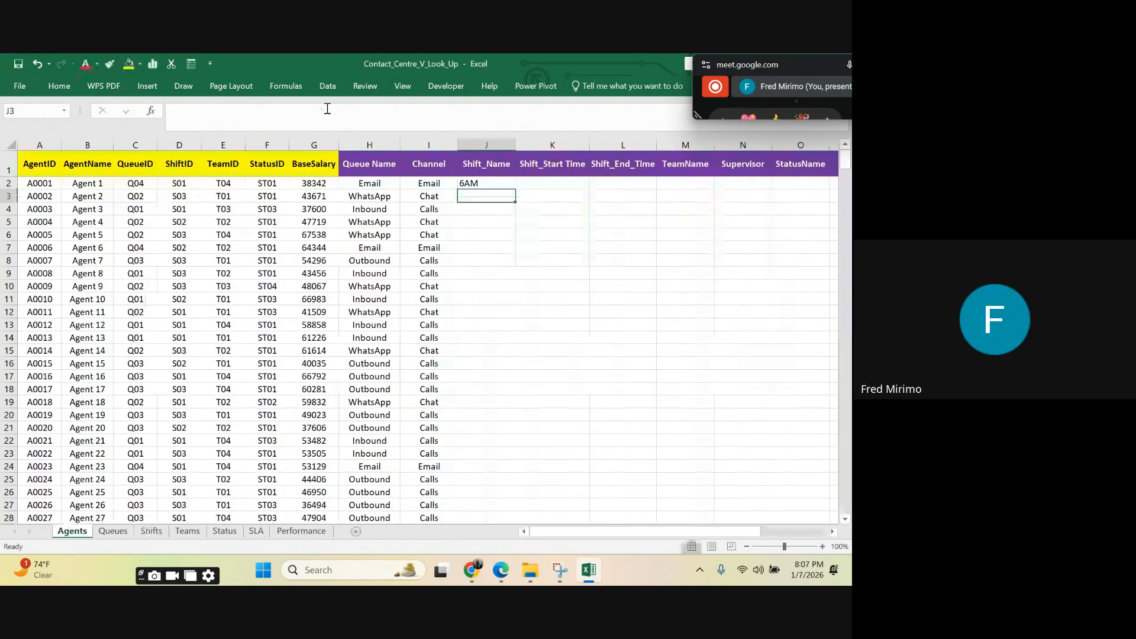
Step: Fill the Shift_Name formula from J2 down the whole column for all agents and centre the filled cells
left_click(485, 234)
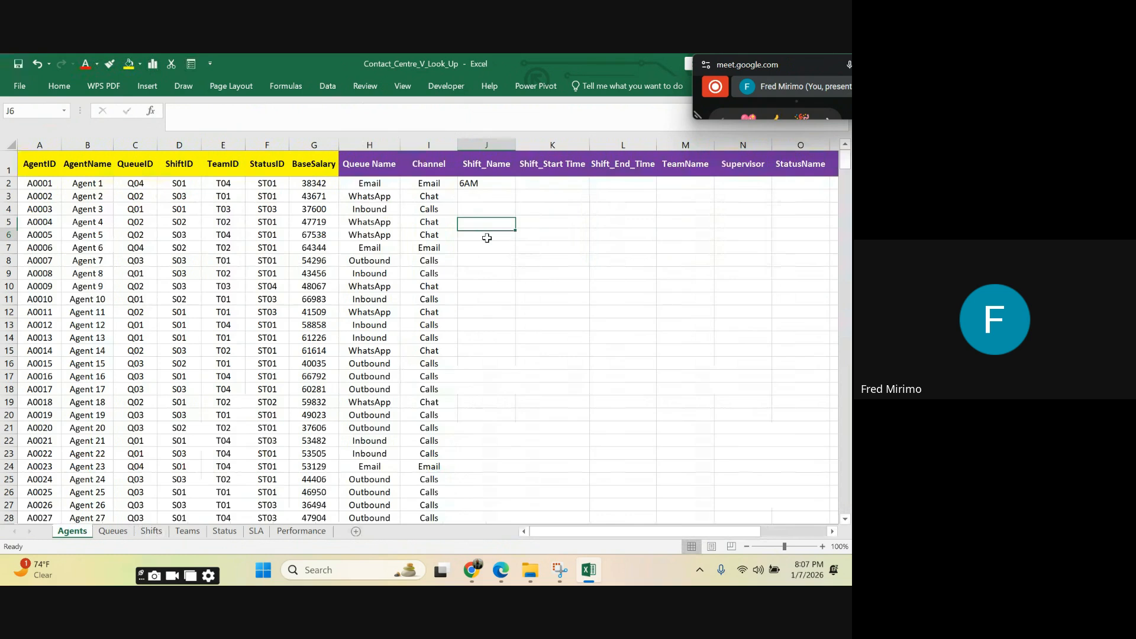
left_click(476, 183)
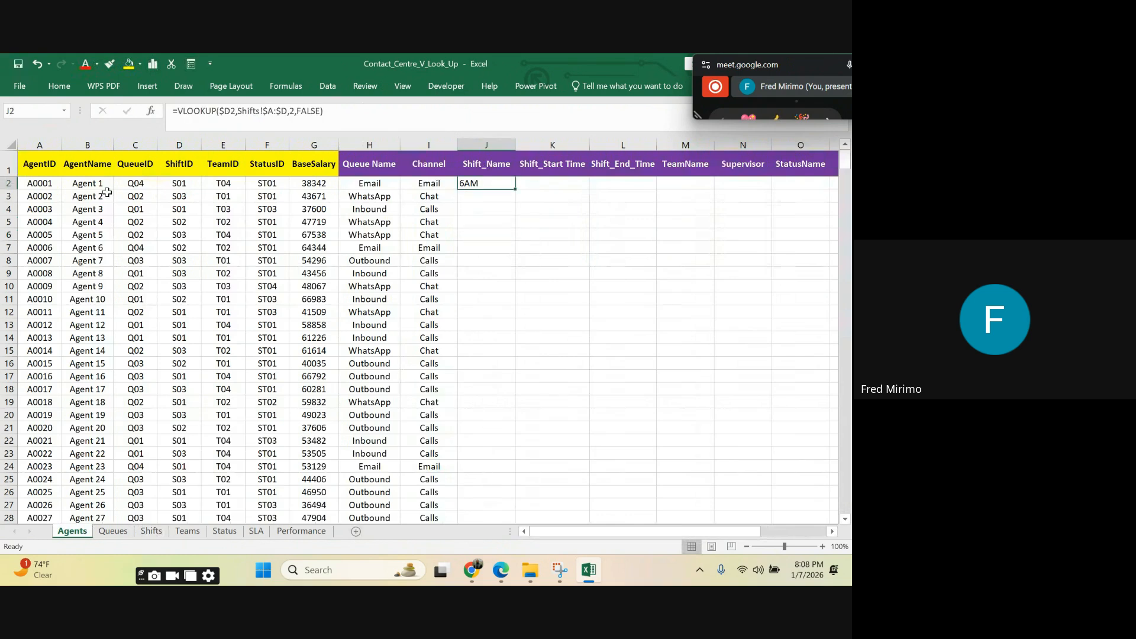
double_click(516, 189)
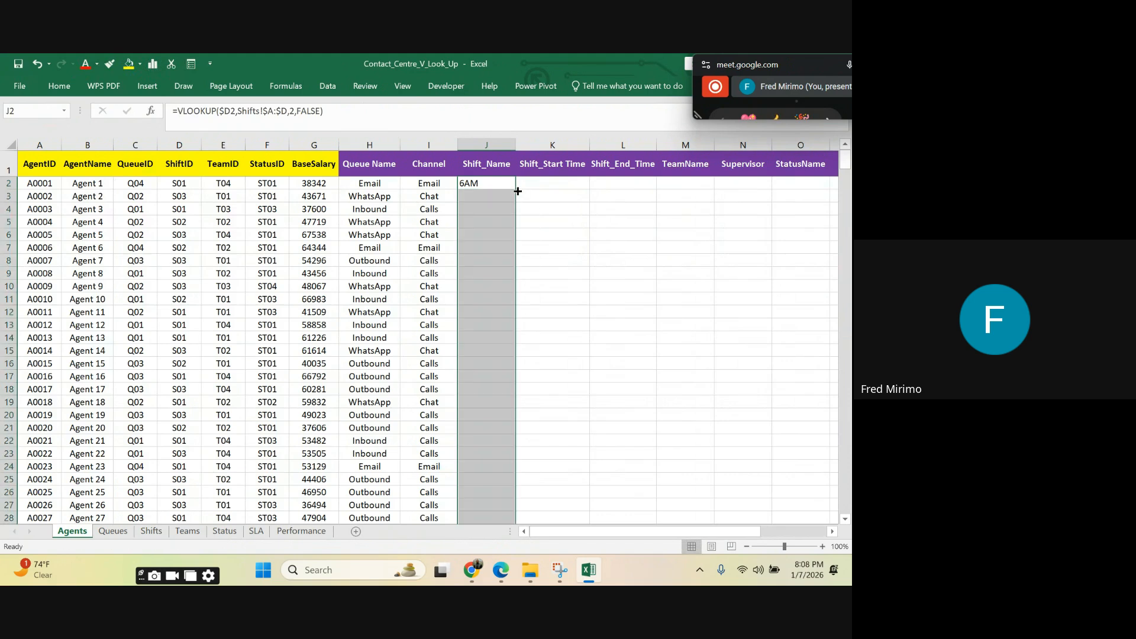
left_click(59, 87)
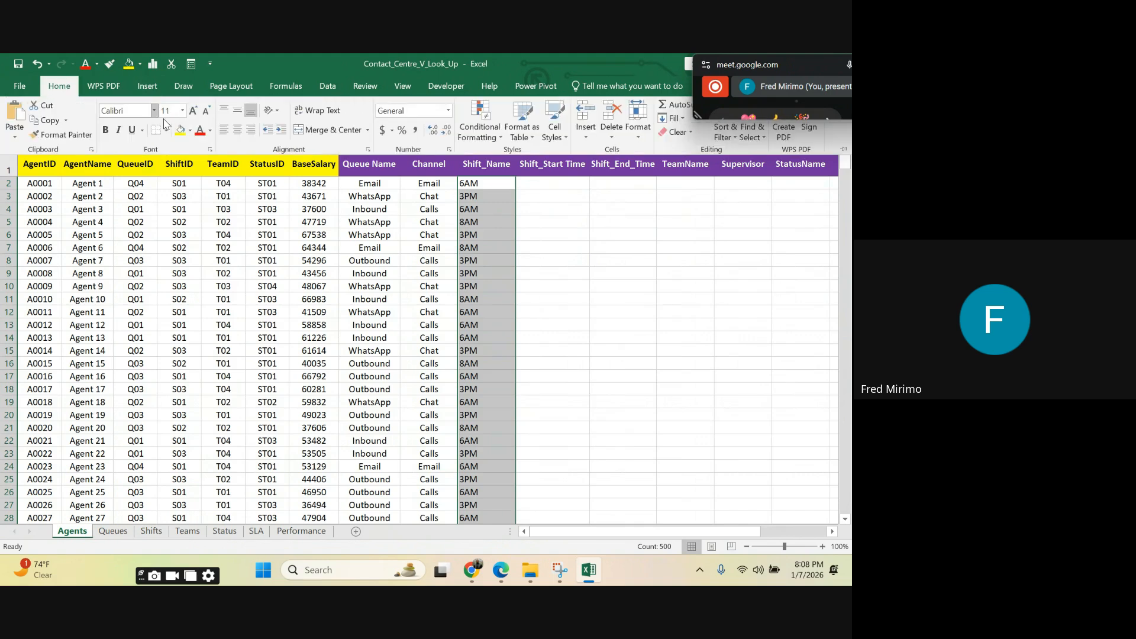
left_click(237, 129)
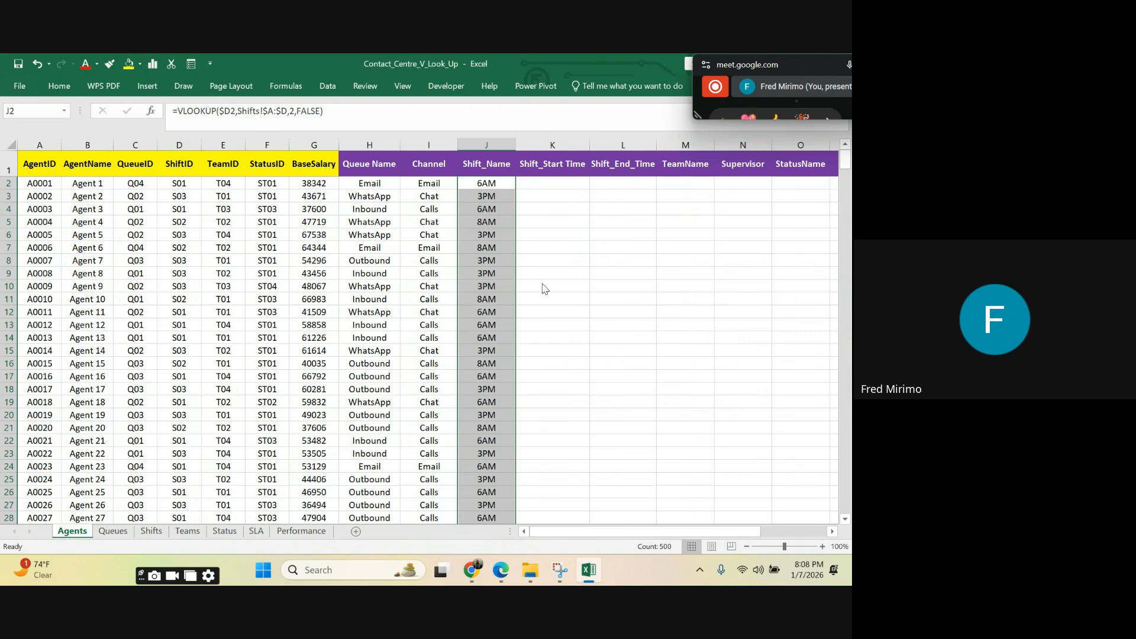
left_click(482, 185)
scroll(490, 245, "down", 6)
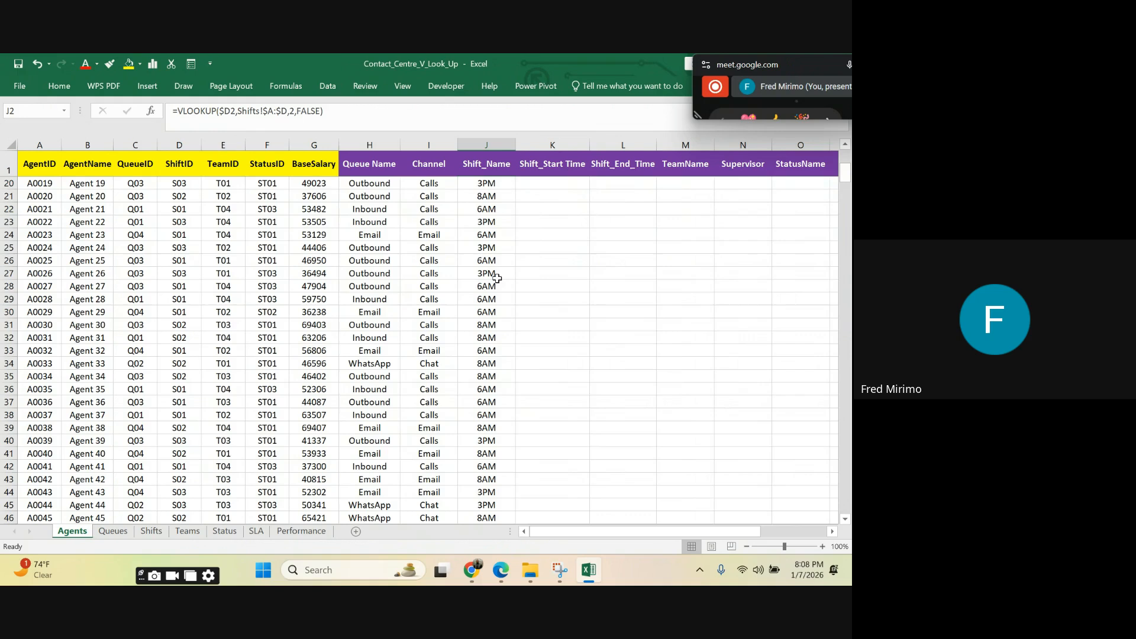
scroll(497, 278, "up", 6)
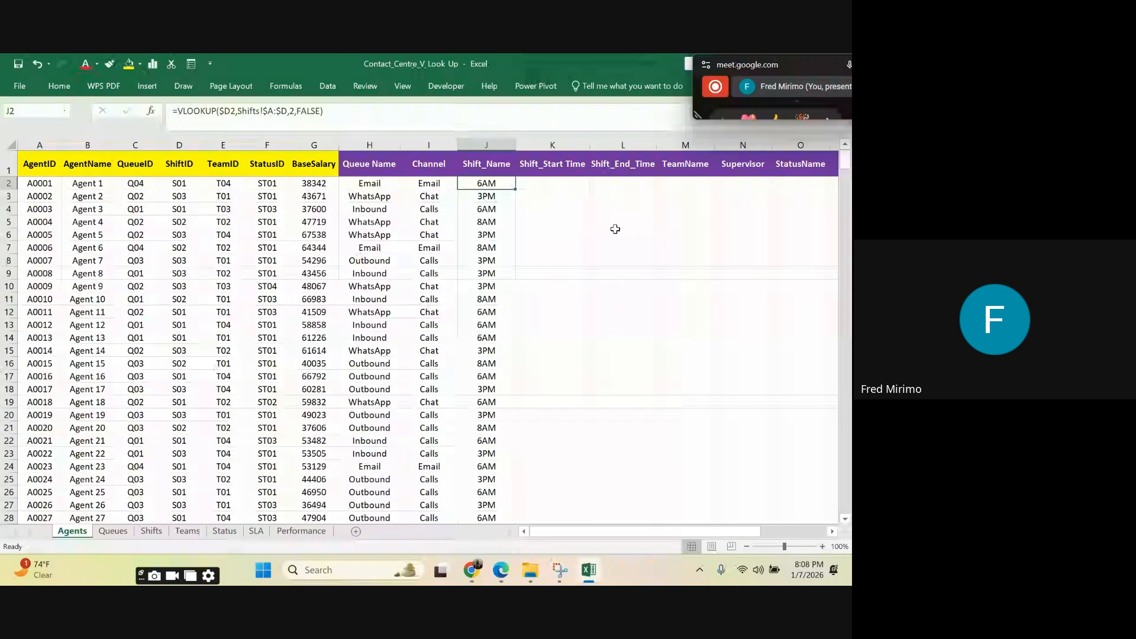
Step: Start a VLOOKUP formula in the Shift_Start Time cell K2 with $D2, the agent's ShiftID, as the lookup value
left_click(520, 248)
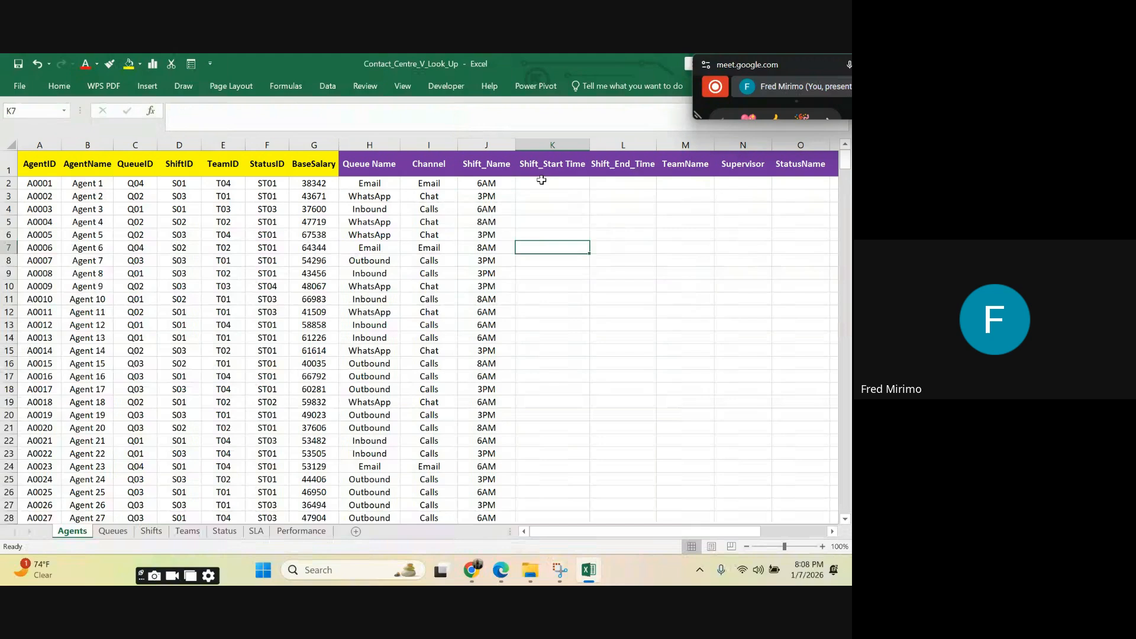
left_click(541, 179)
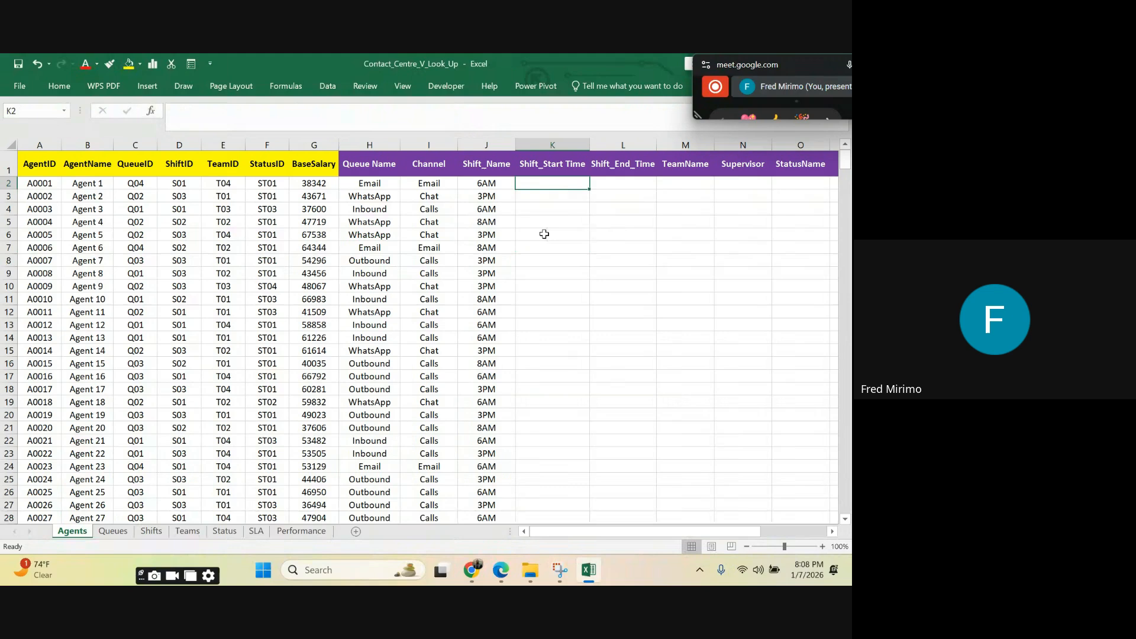
type("=")
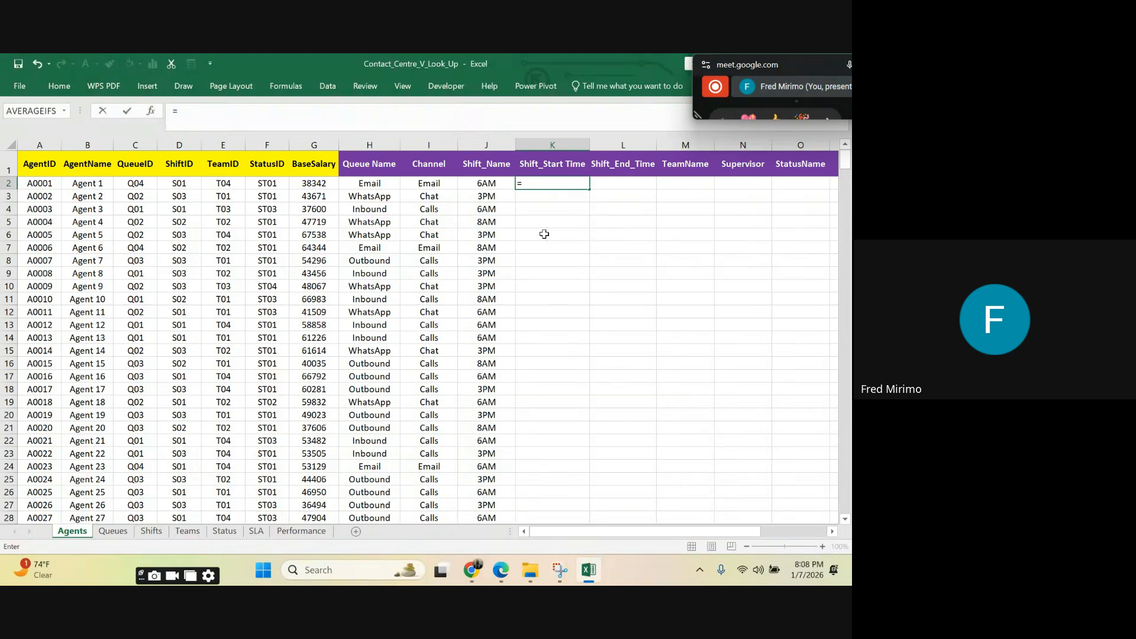
type("v")
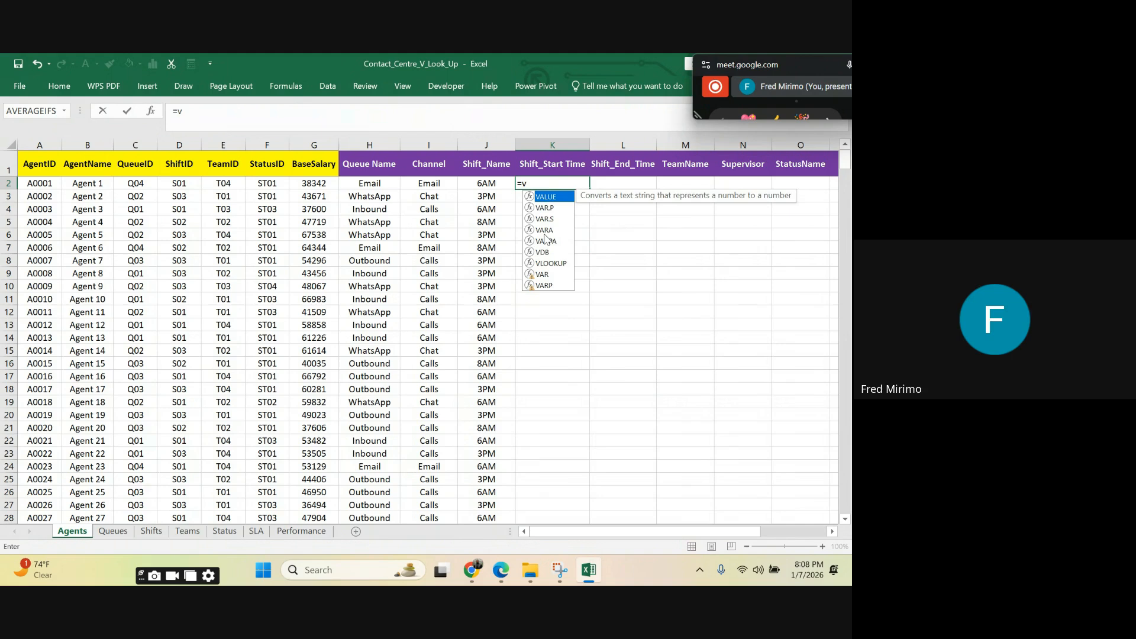
key("BackSpace")
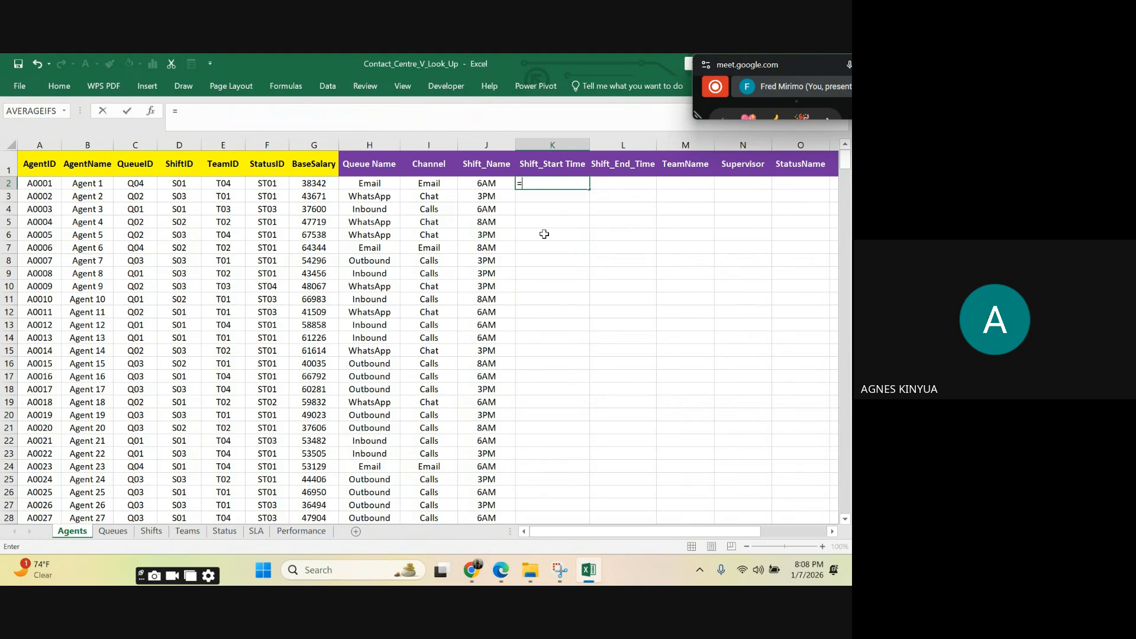
type("vl")
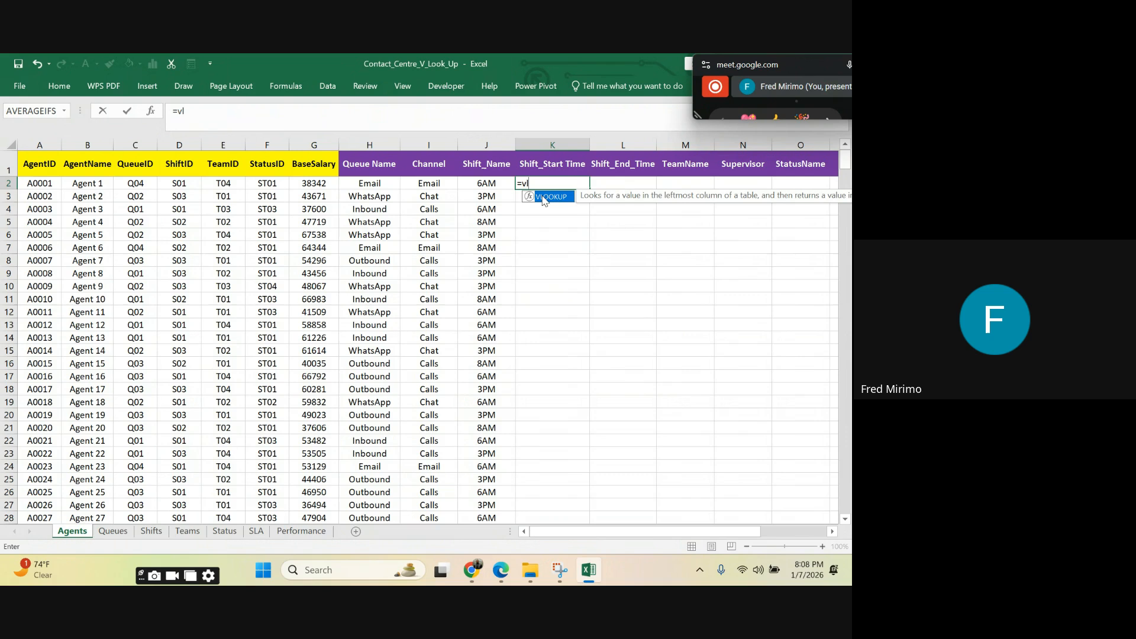
double_click(544, 198)
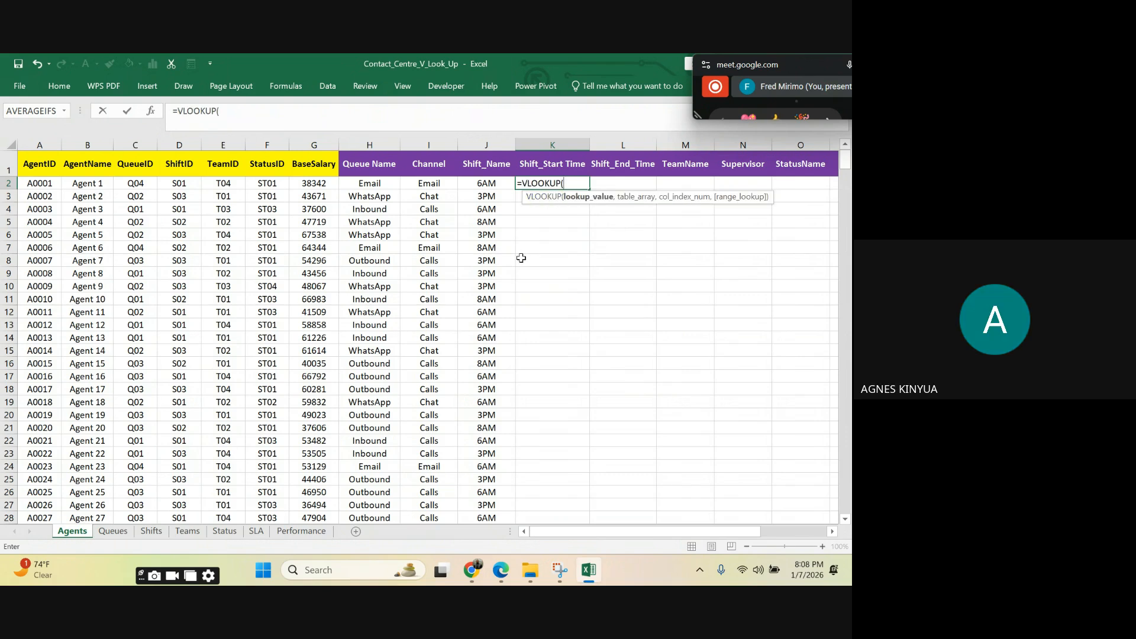
left_click(179, 183)
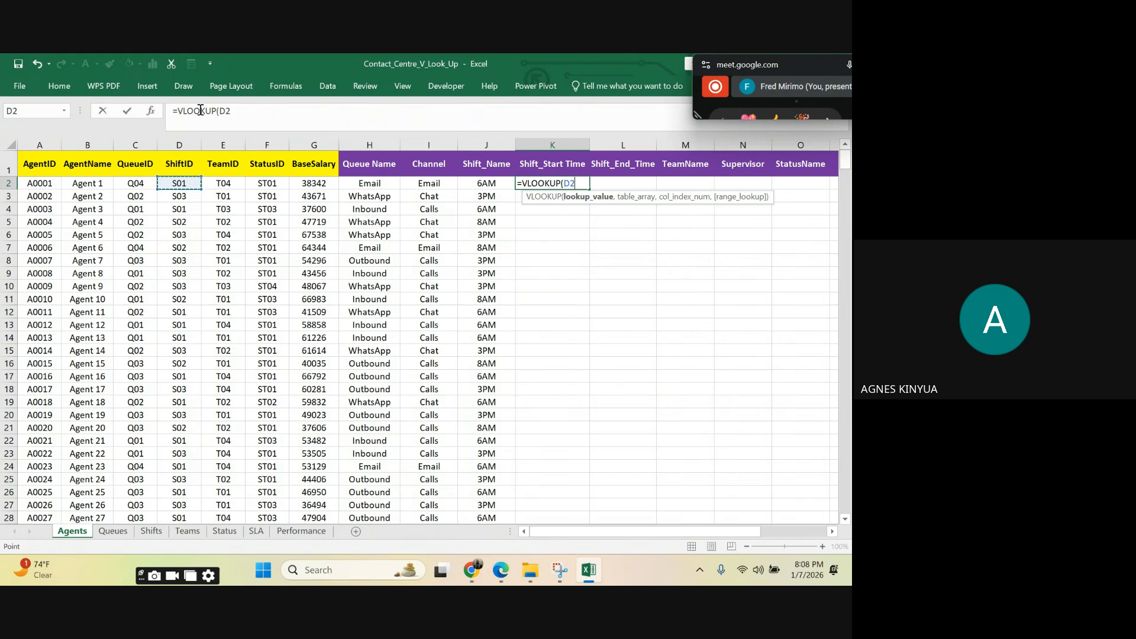
left_click(224, 111)
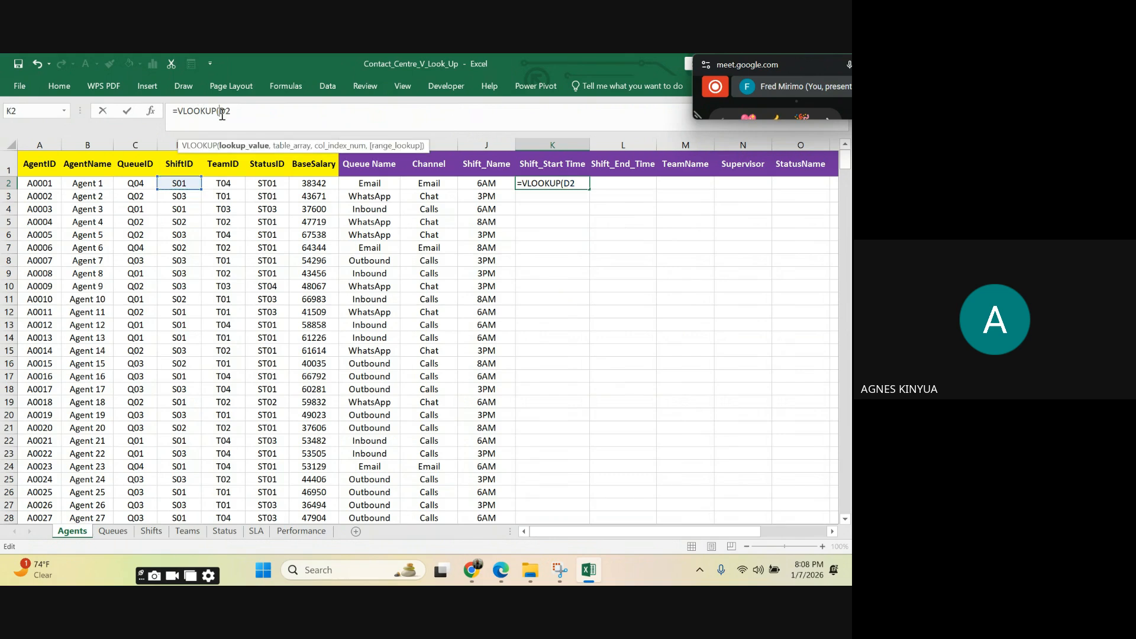
type("$D2,")
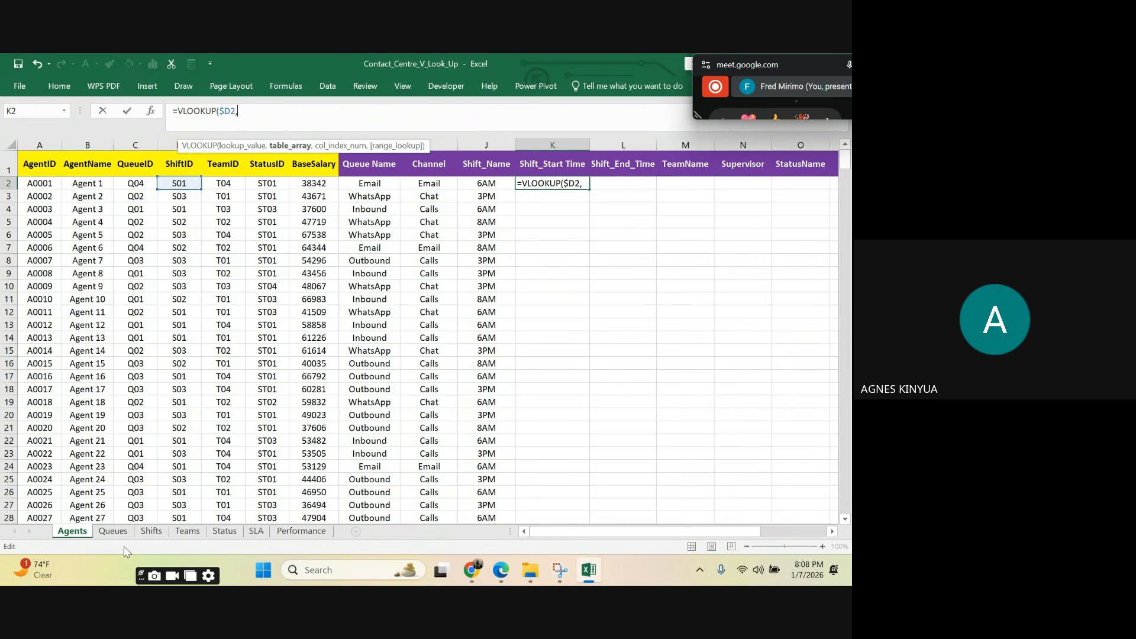
Step: Set the K2 formula's table array to columns A to D of the Shifts sheet, locked as Shifts!$A:$D
left_click(149, 531)
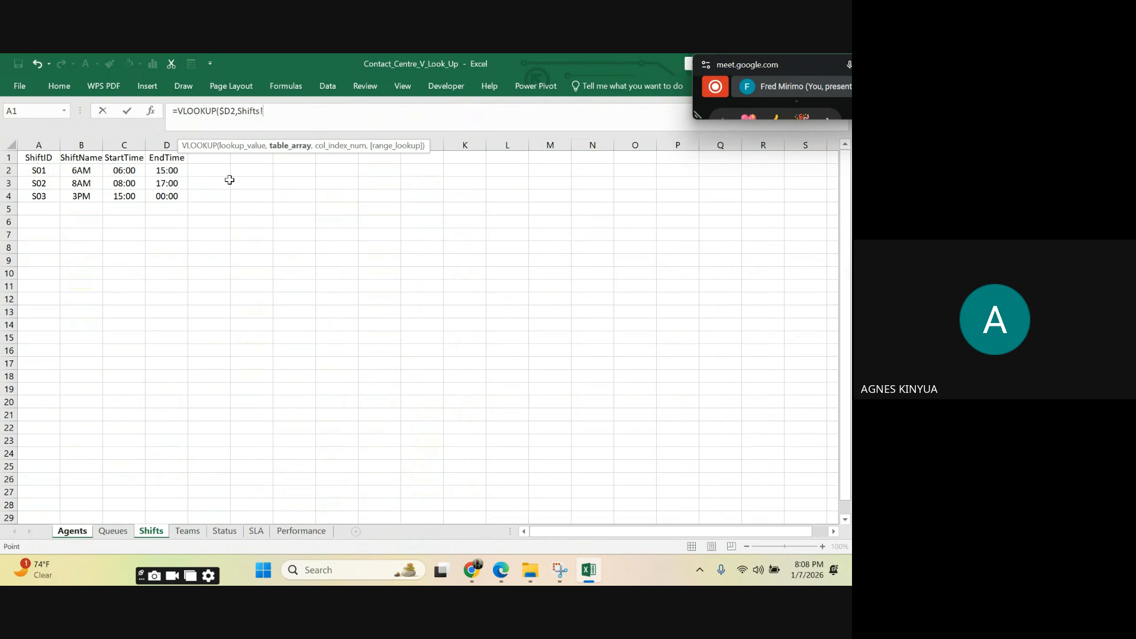
left_click_drag(49, 144, 178, 144)
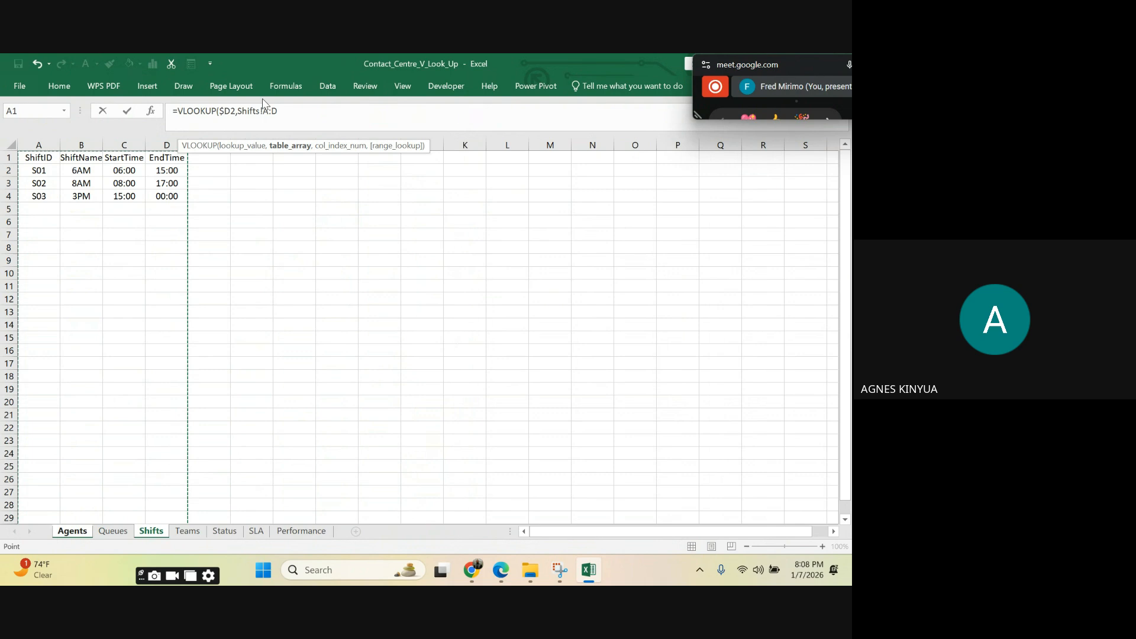
left_click(264, 107)
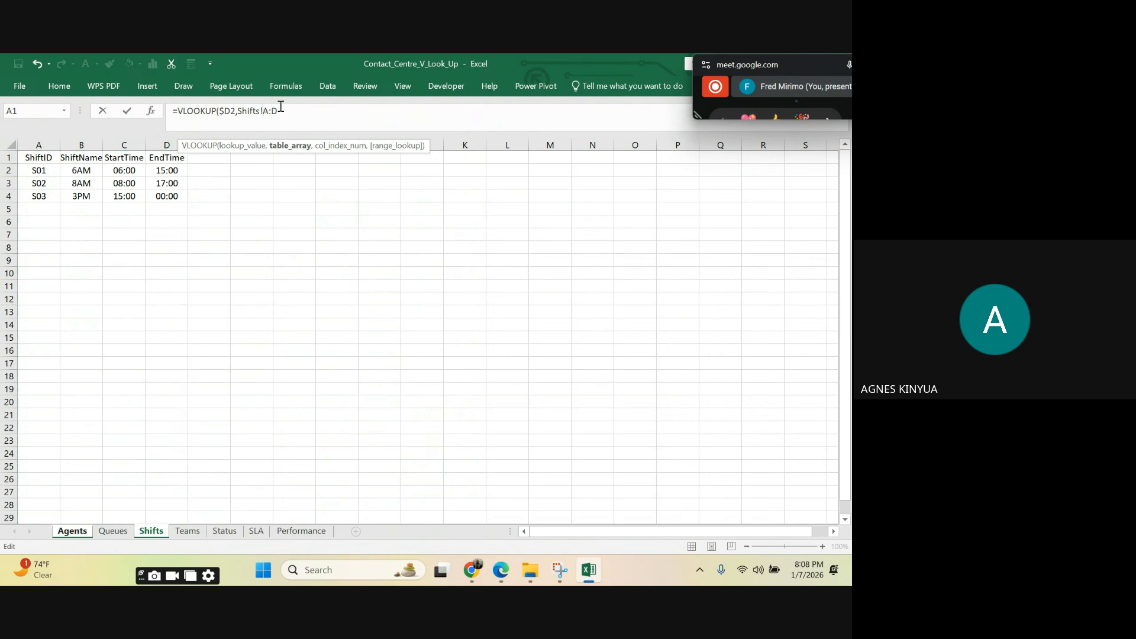
type("$")
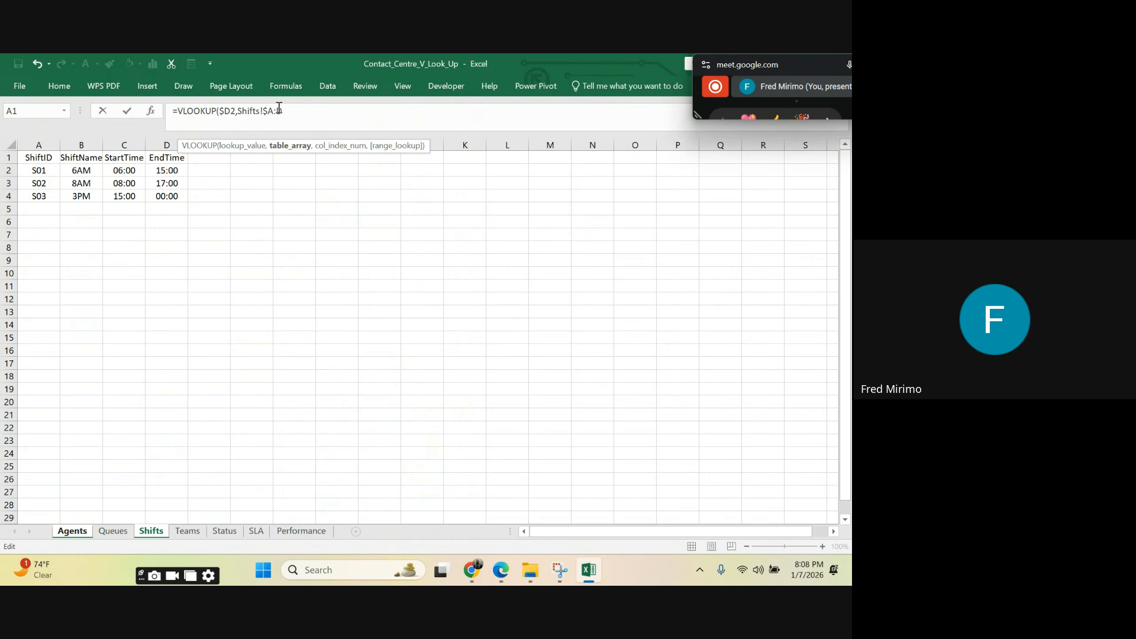
left_click(277, 110)
type("$D")
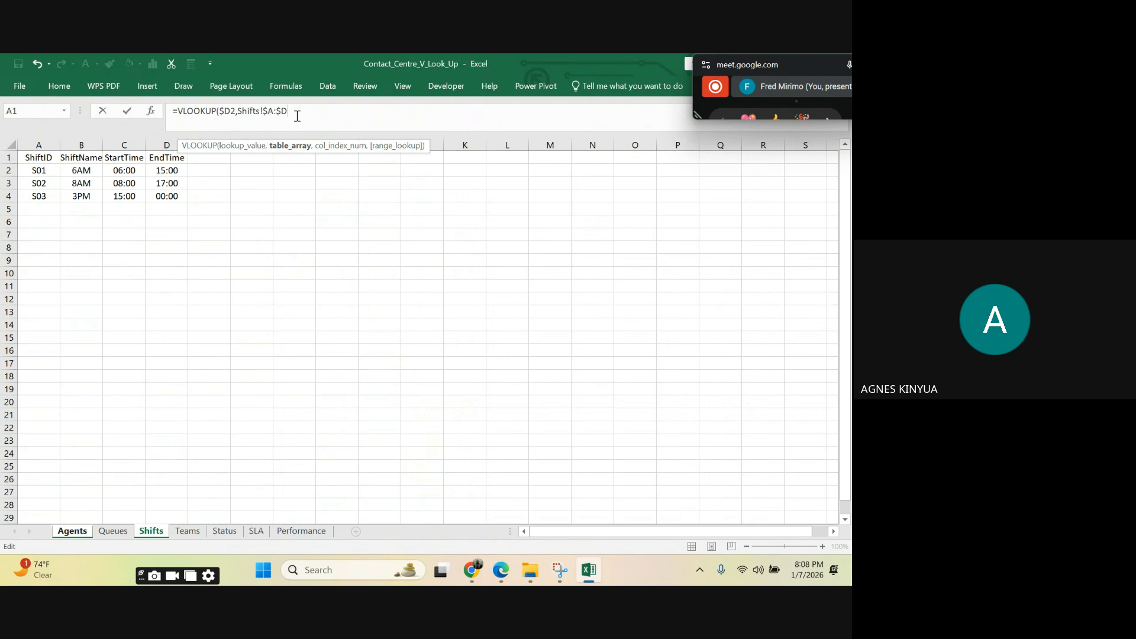
type(",3")
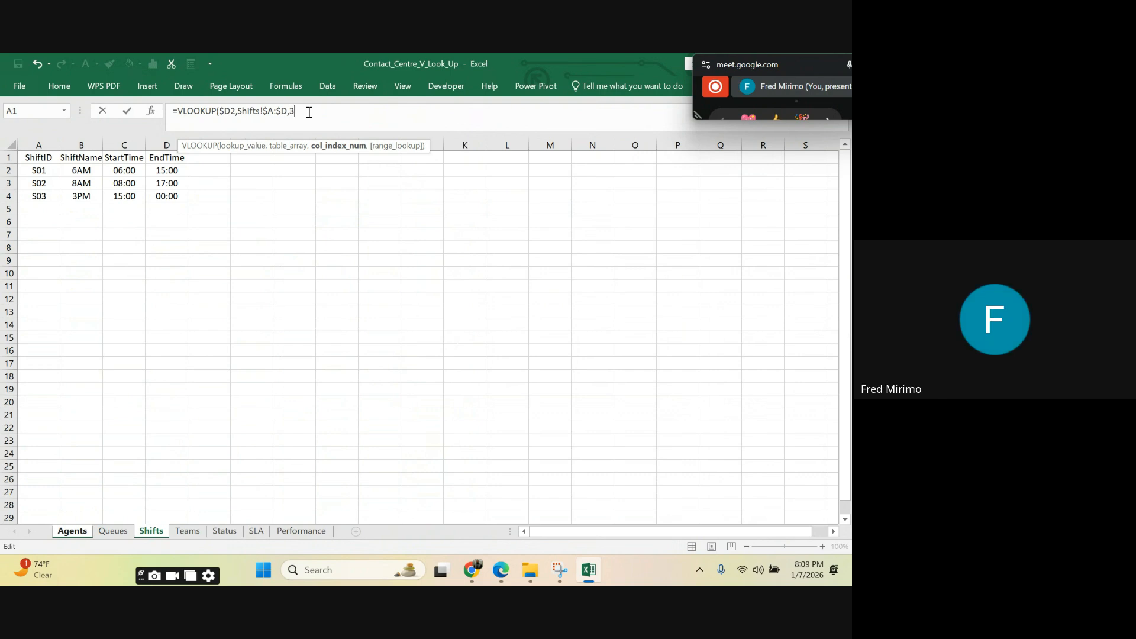
type(",")
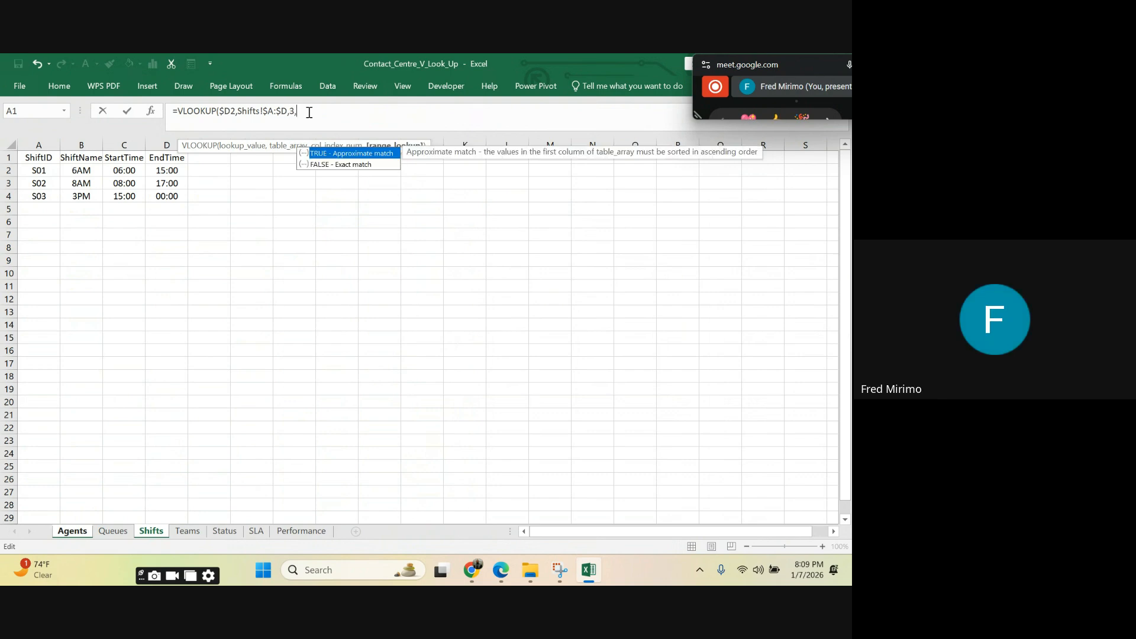
Step: Complete the K2 VLOOKUP with column index 3 and FALSE for an exact match
double_click(334, 165)
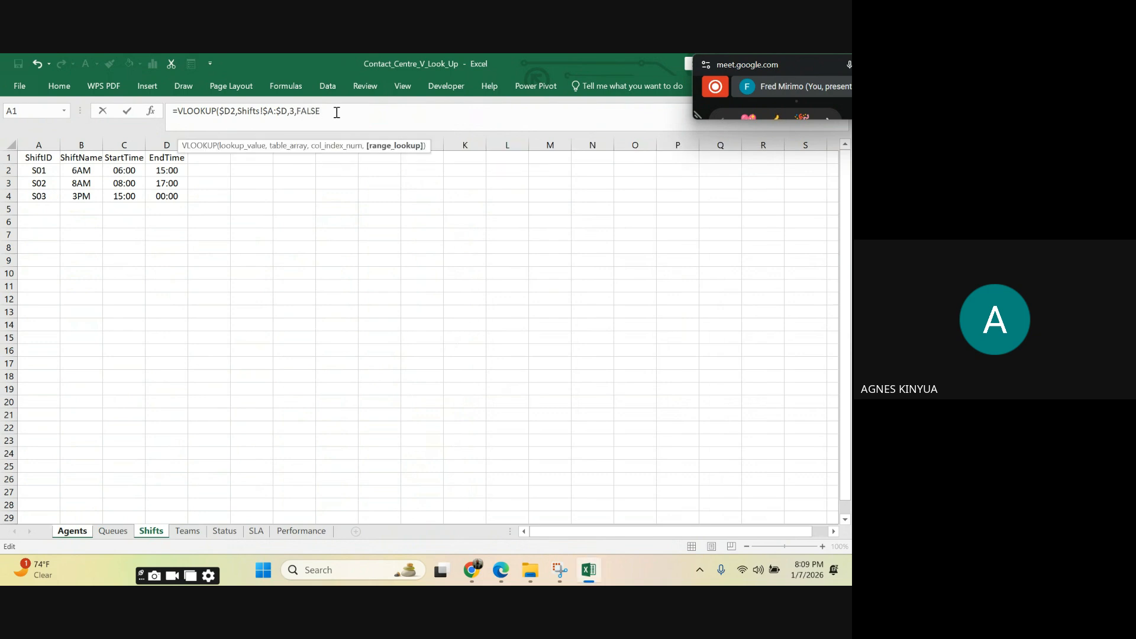
type(")")
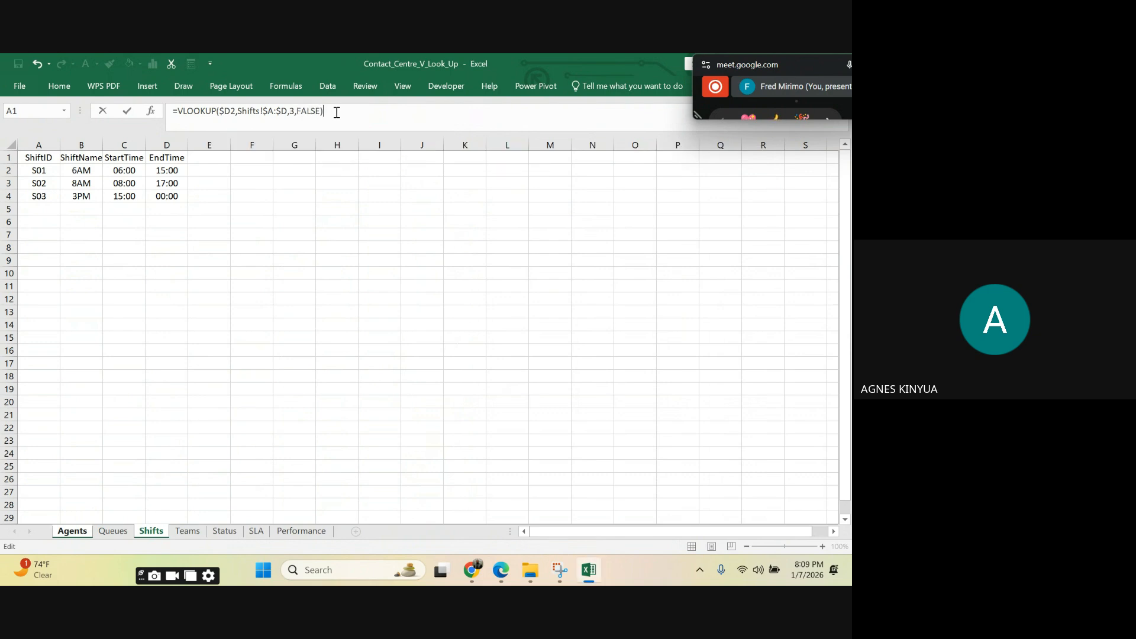
key("Return")
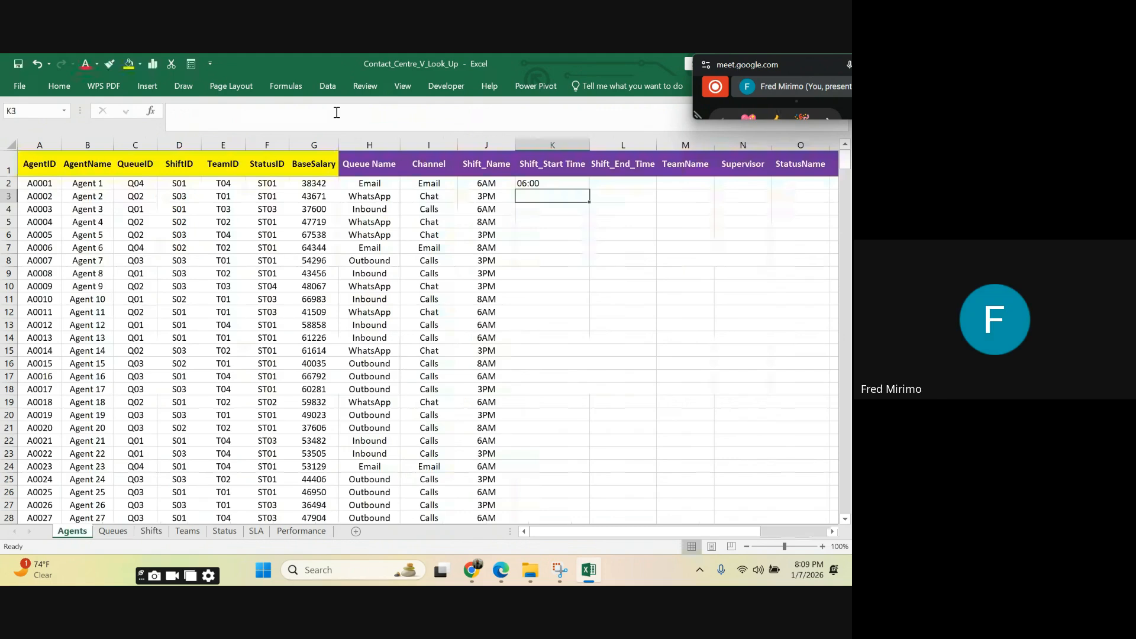
Step: Fill the Shift_Start Time formula from K2 down the whole column for all agents and centre column K
left_click(546, 252)
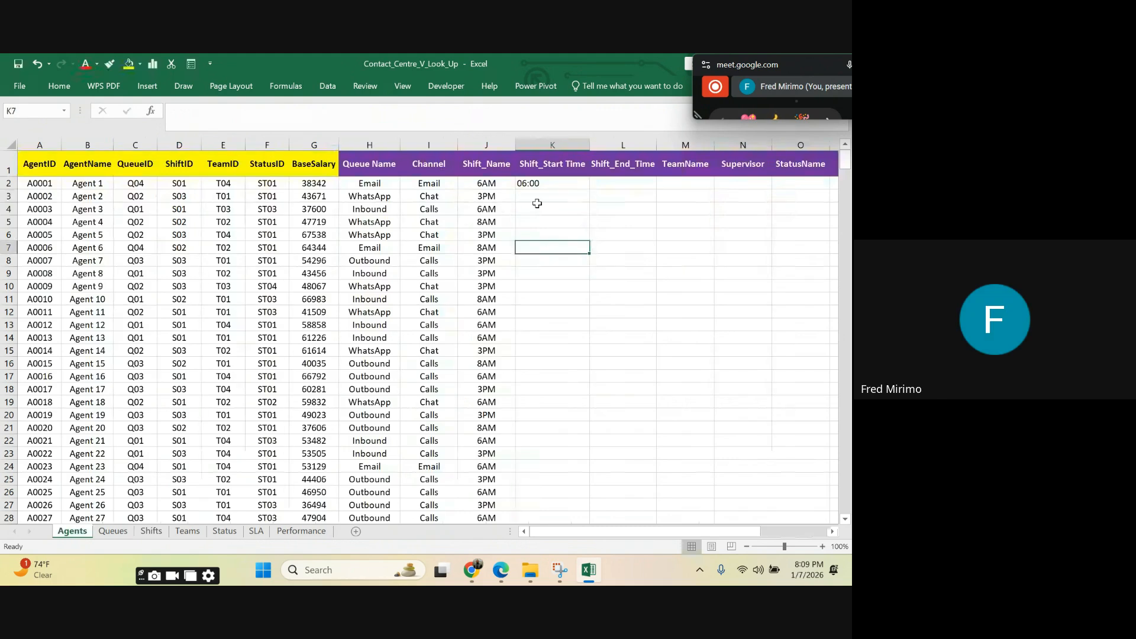
left_click(548, 184)
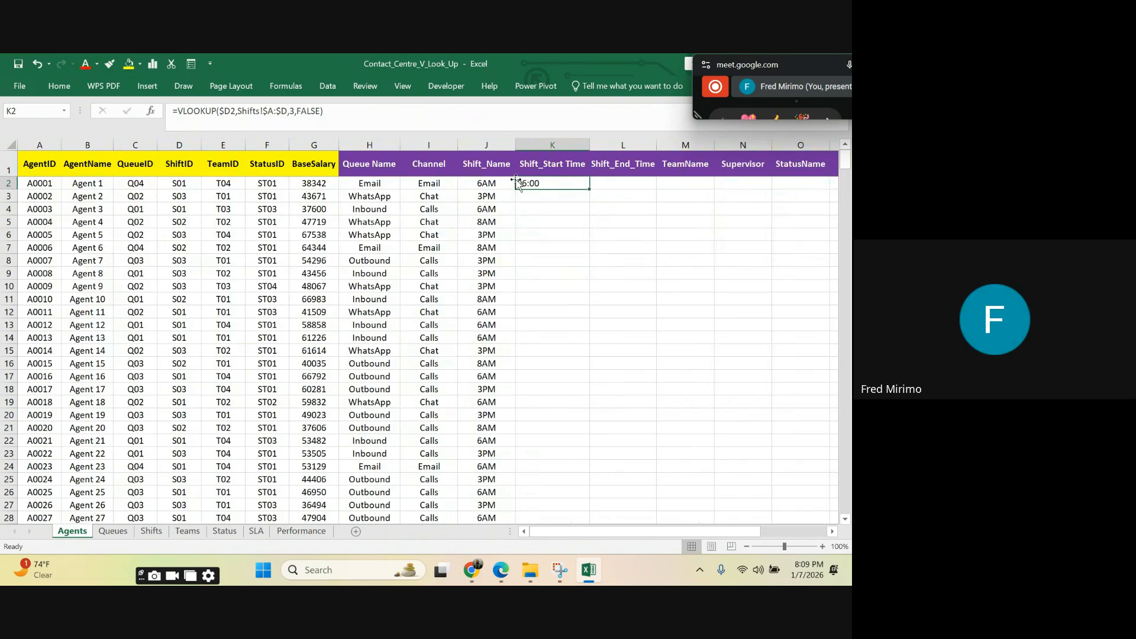
double_click(589, 189)
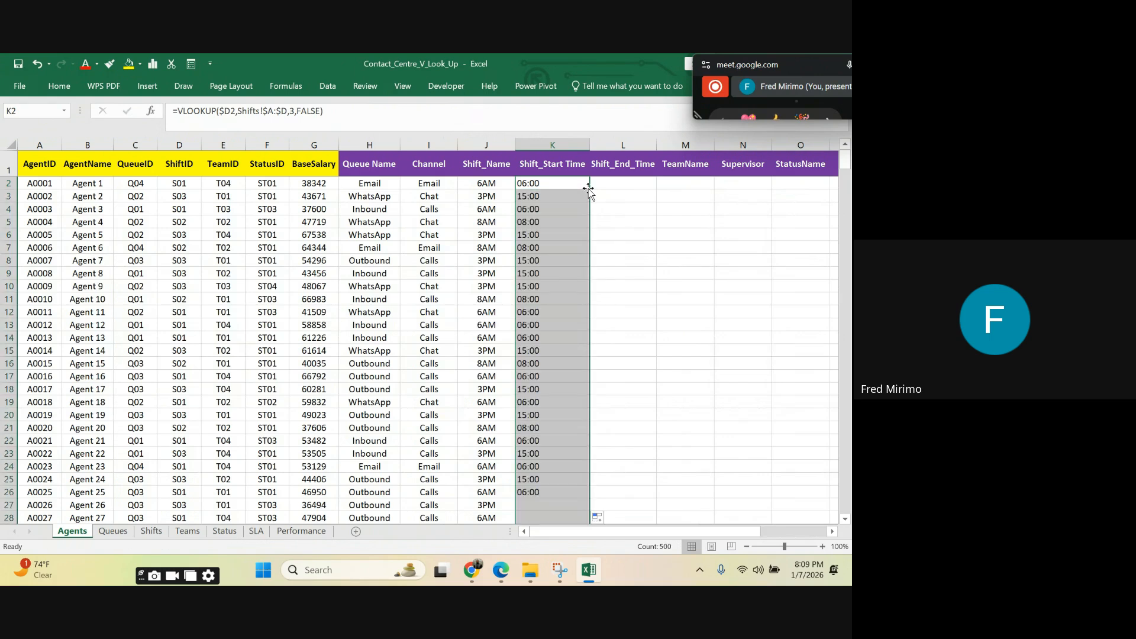
left_click(533, 211)
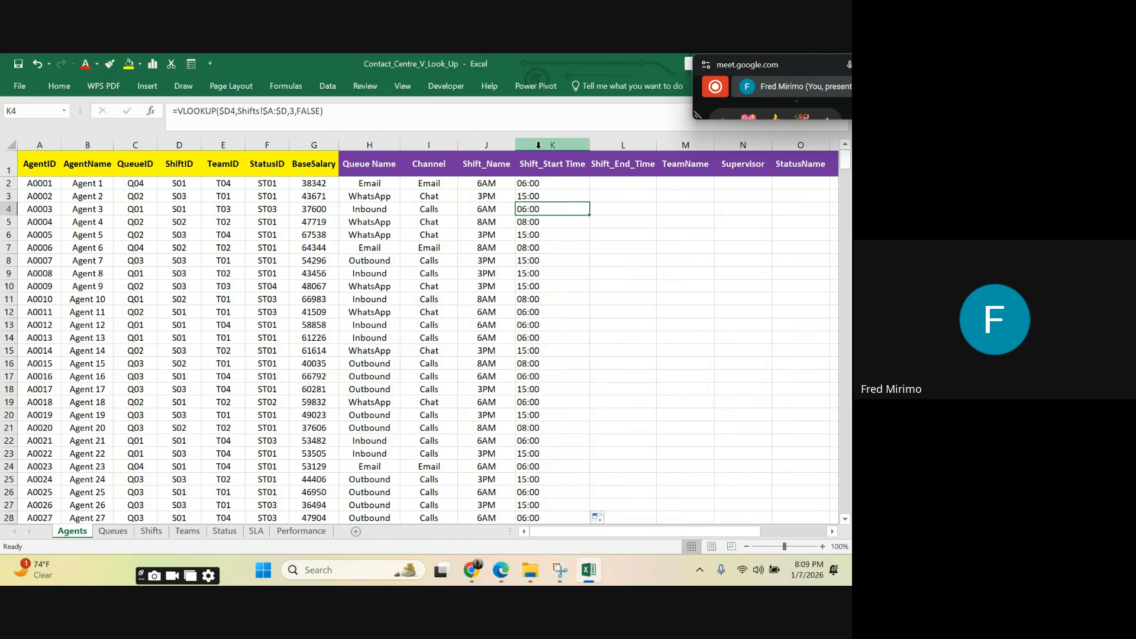
left_click(539, 145)
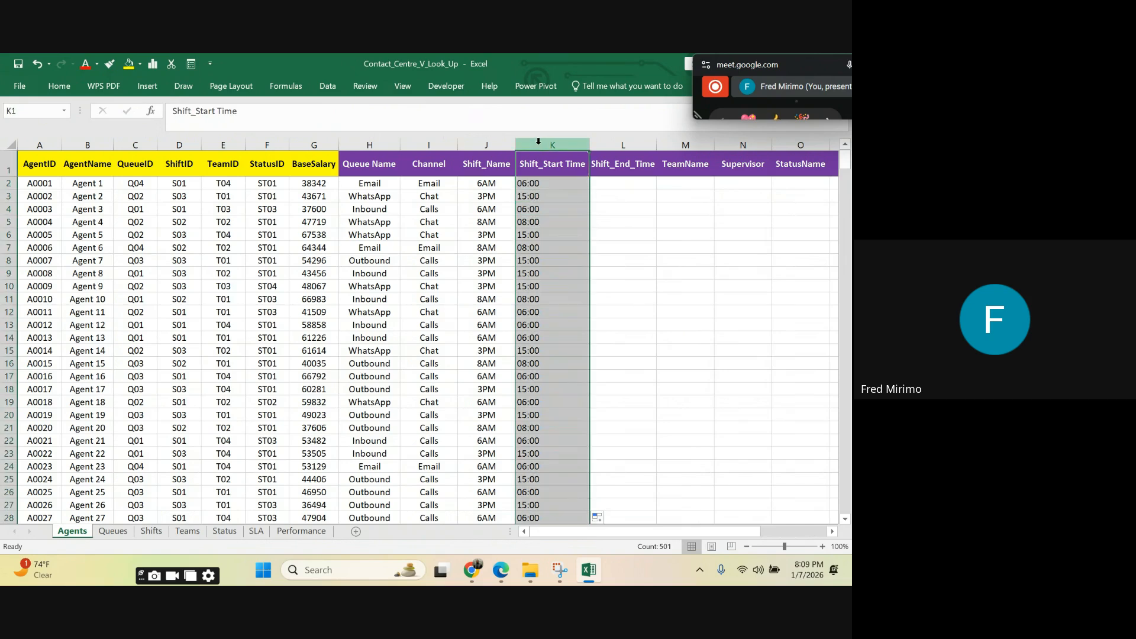
left_click(56, 85)
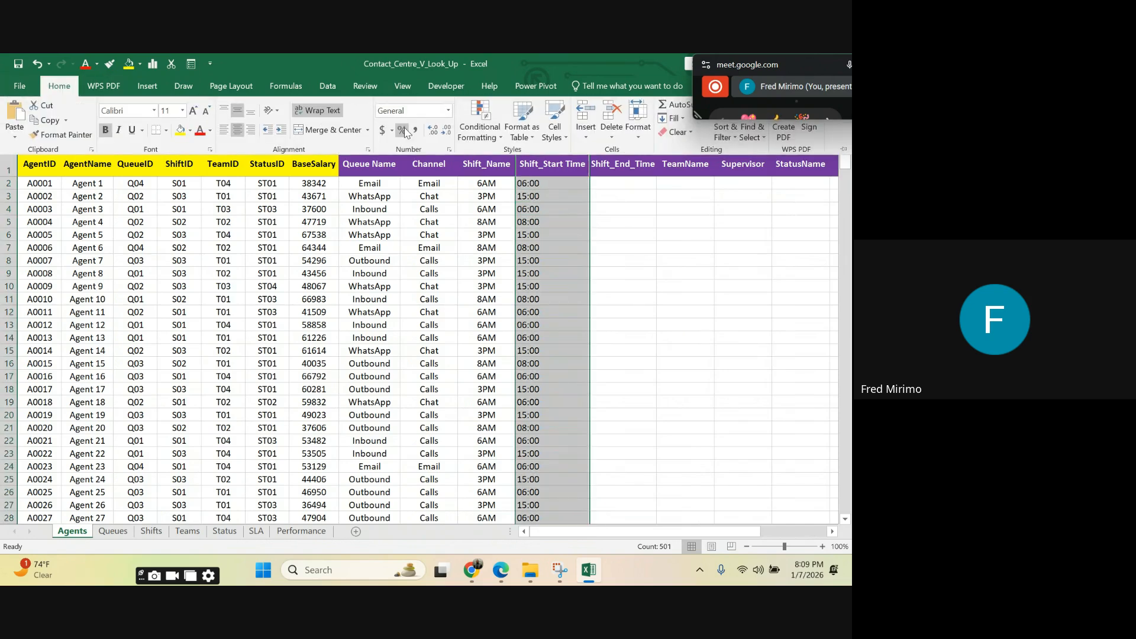
left_click(237, 130)
left_click(236, 130)
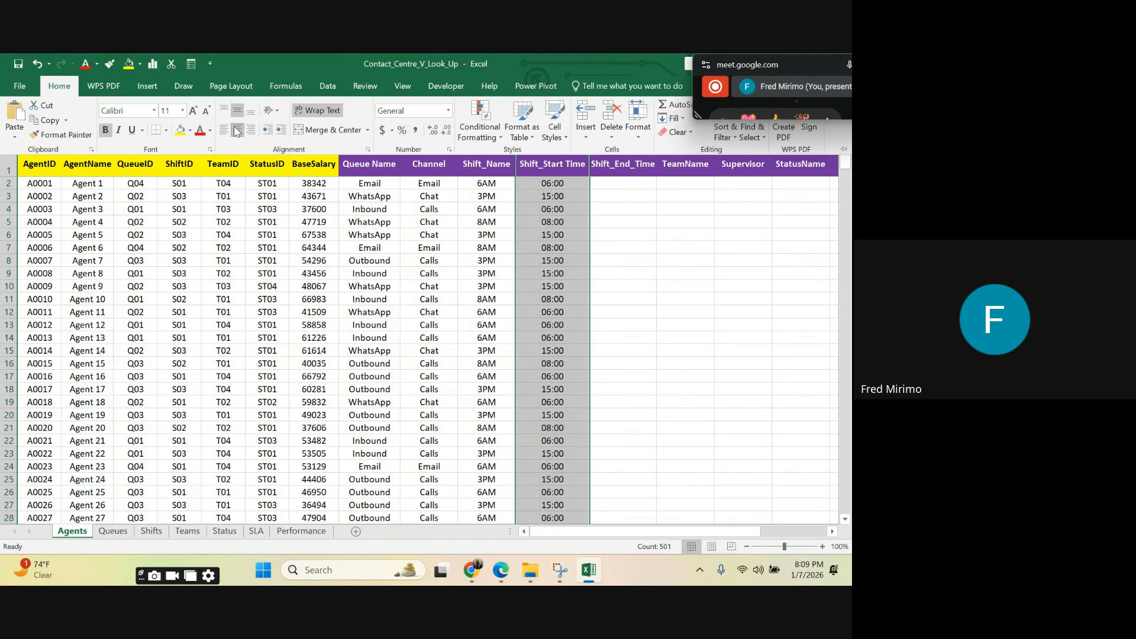
Step: Start a VLOOKUP formula in the Shift_End_Time cell L2 with $D2, the agent's ShiftID, as the lookup value
left_click(627, 258)
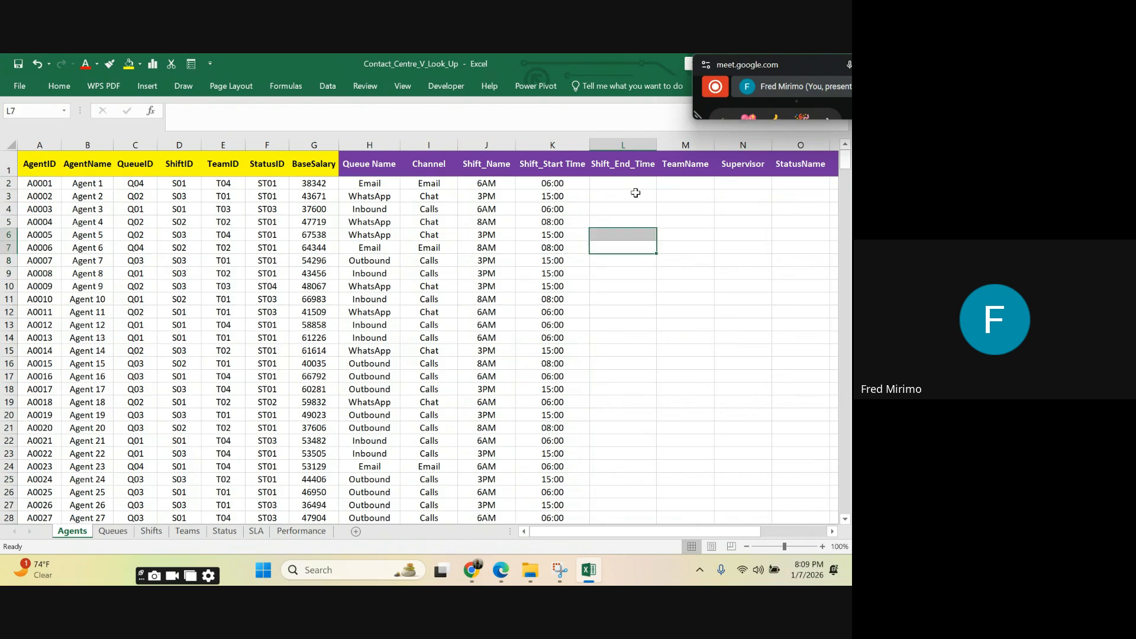
left_click(624, 181)
left_click(627, 247)
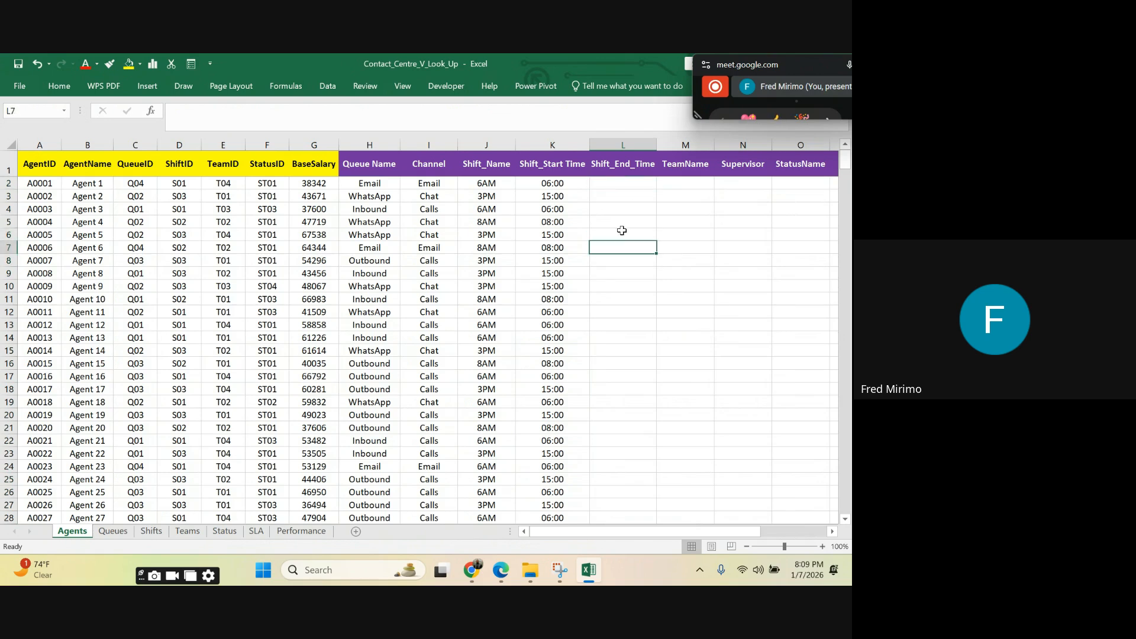
left_click(609, 182)
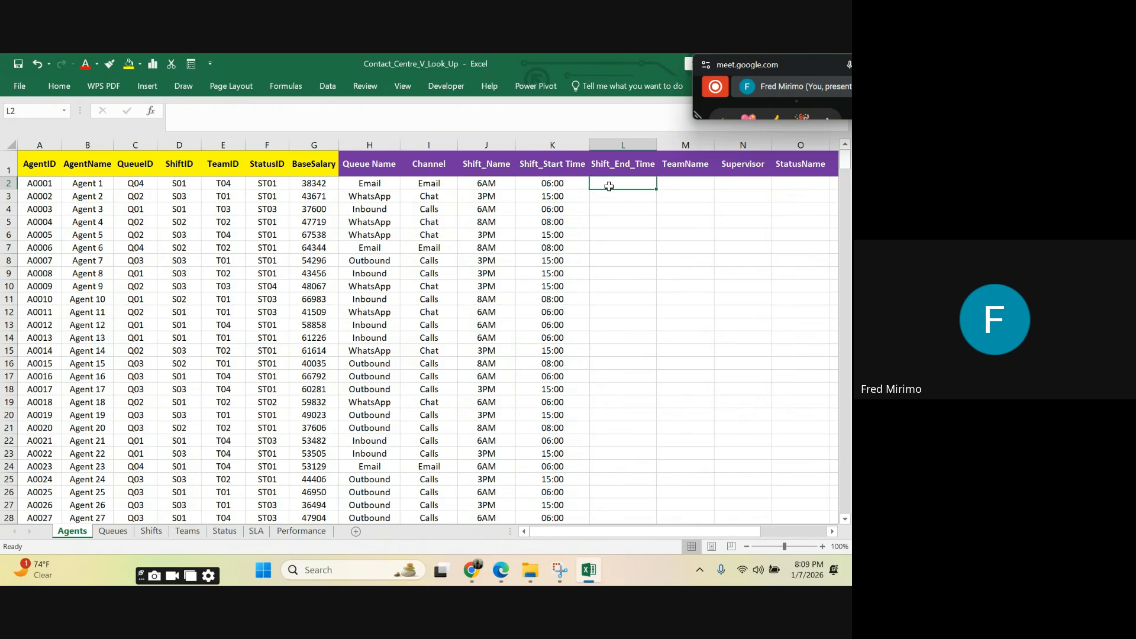
type("=")
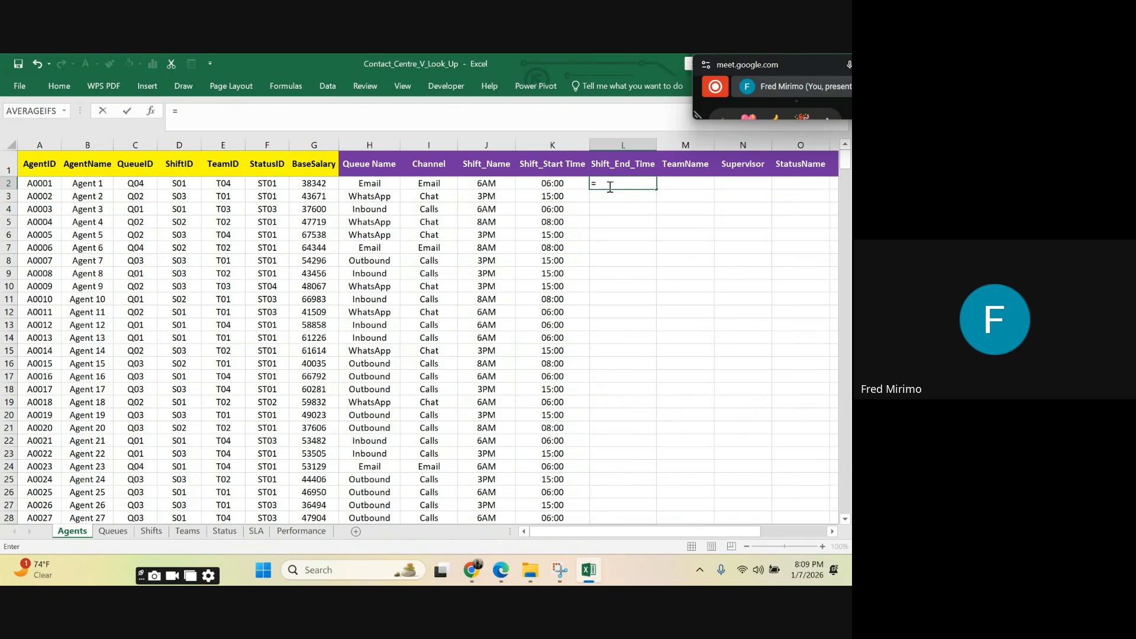
type("vl")
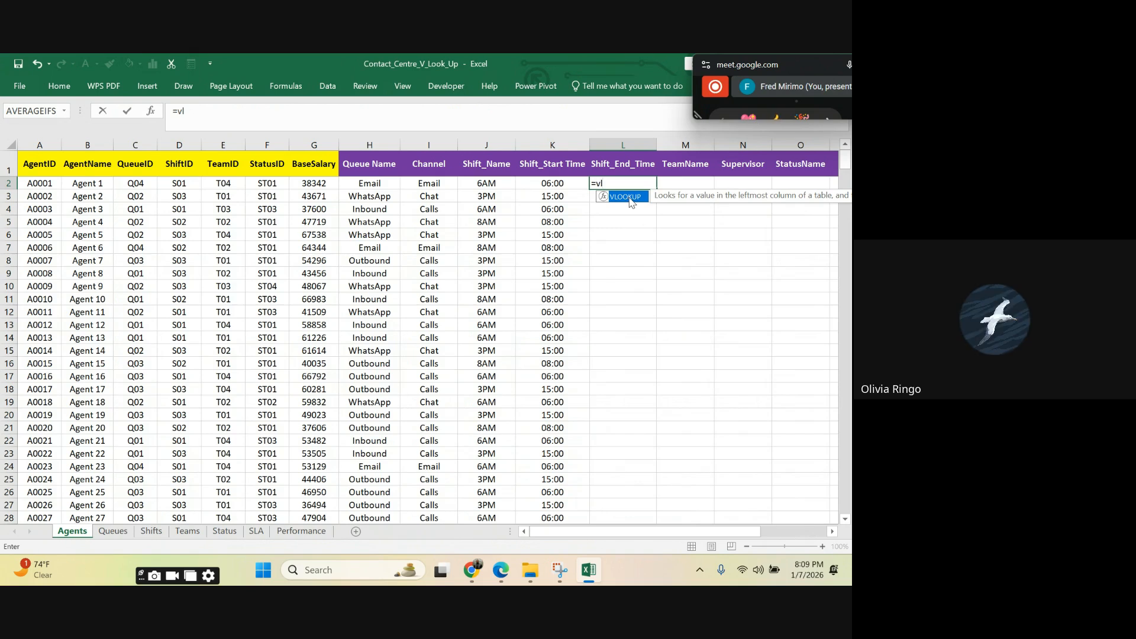
double_click(632, 197)
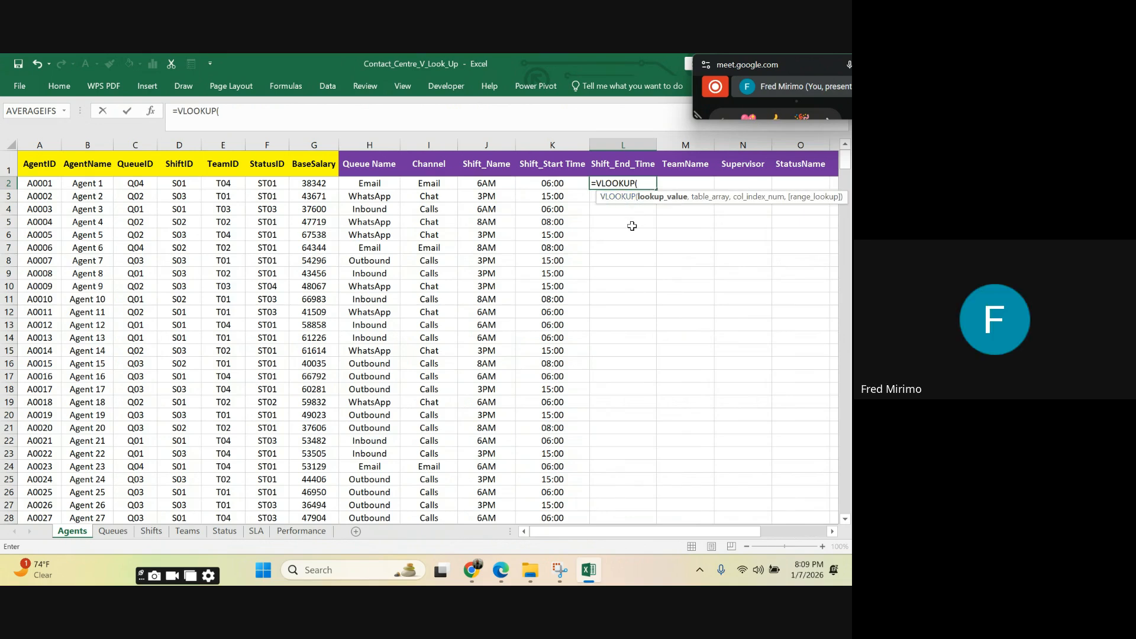
left_click(173, 184)
left_click(223, 110)
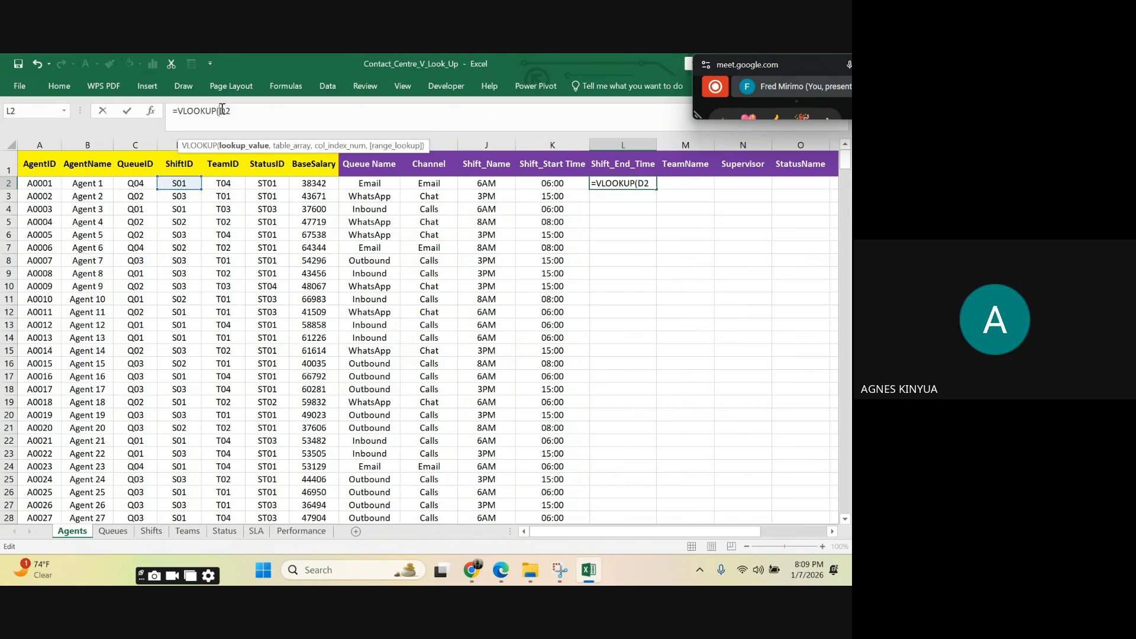
type("$D2")
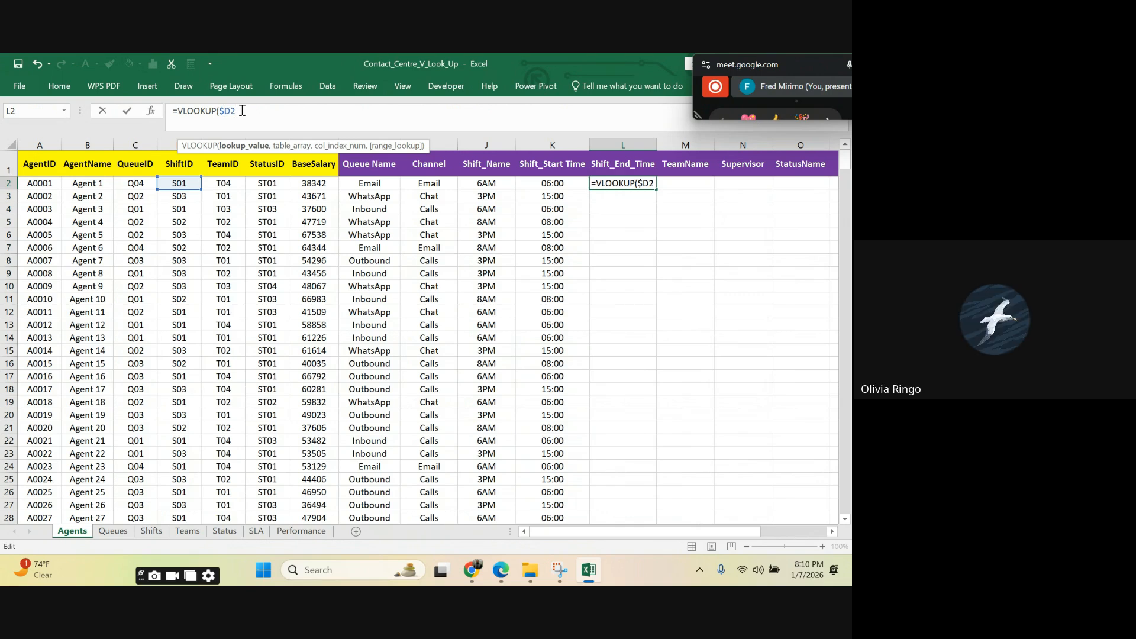
type(",")
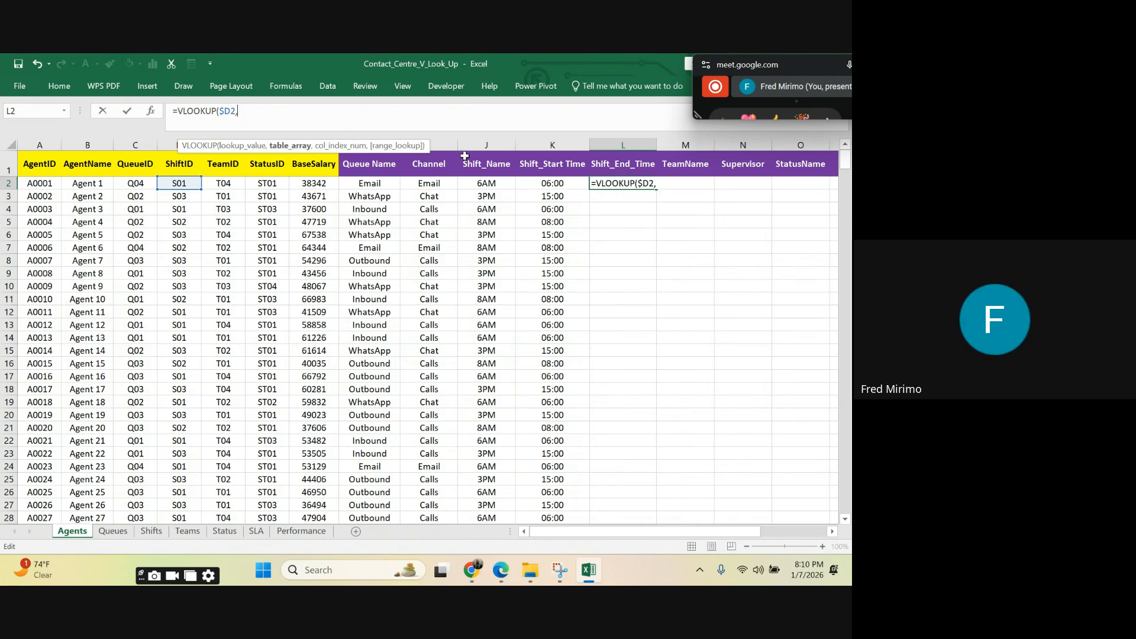
Step: Set the L2 formula's table array to columns A to D of the Shifts sheet, locked as Shifts!$A:$D
left_click(151, 531)
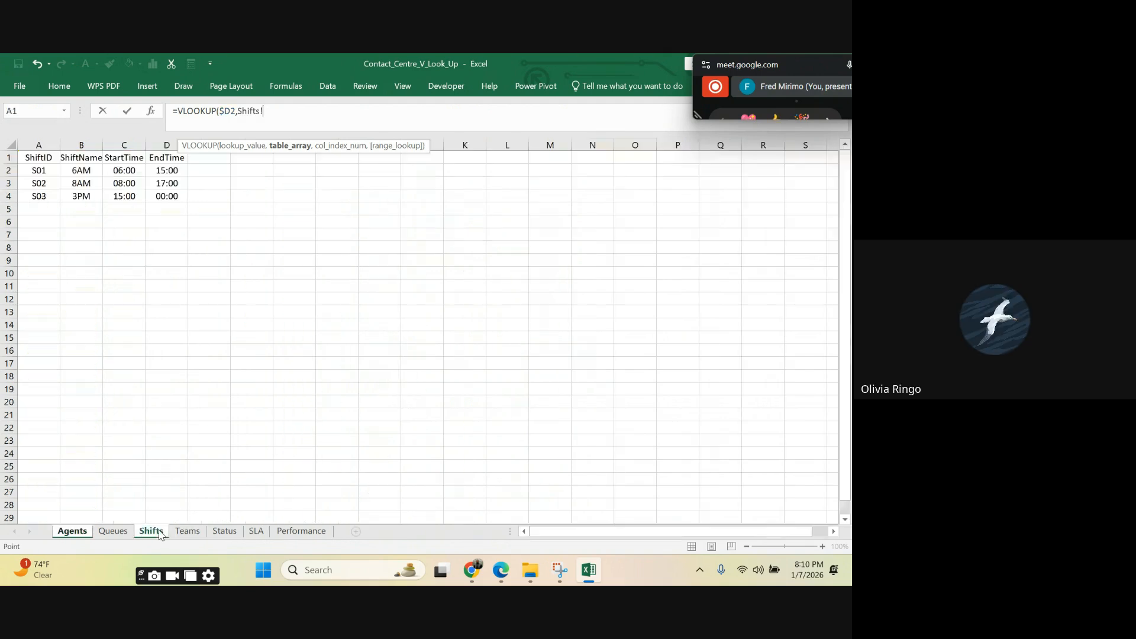
left_click(50, 140)
left_click_drag(50, 140, 167, 145)
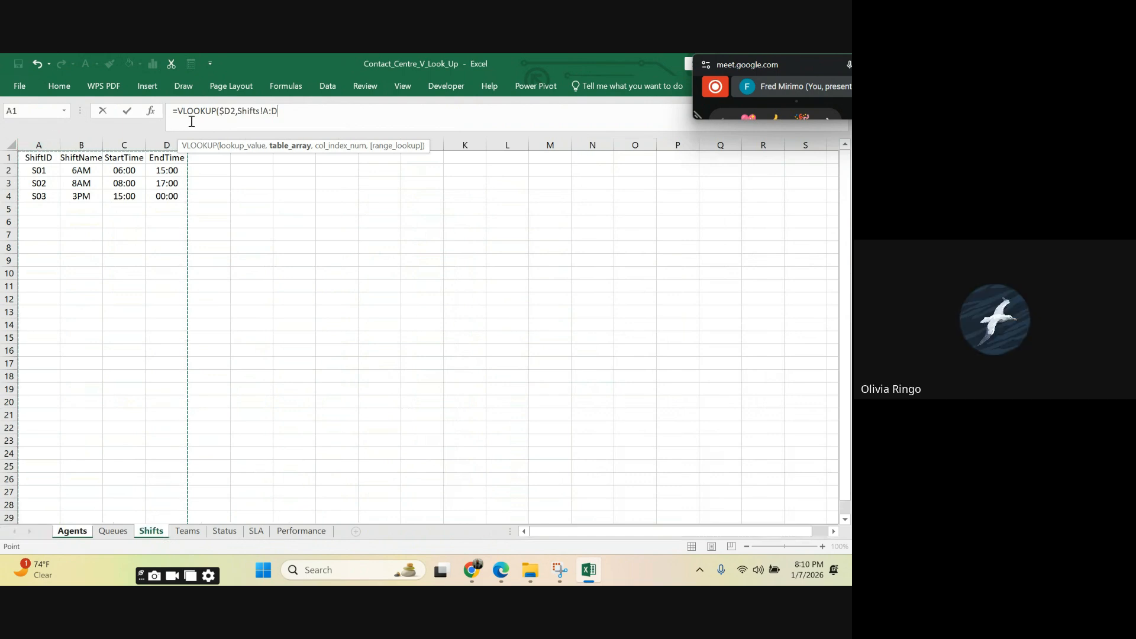
left_click(266, 111)
type("$")
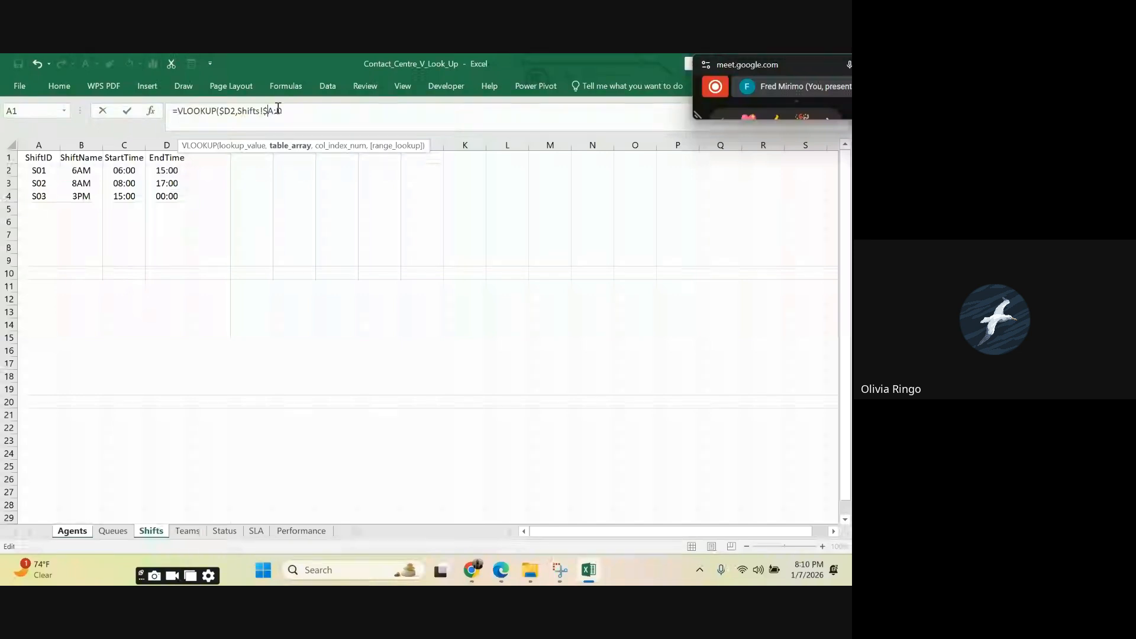
left_click(278, 111)
type("$D")
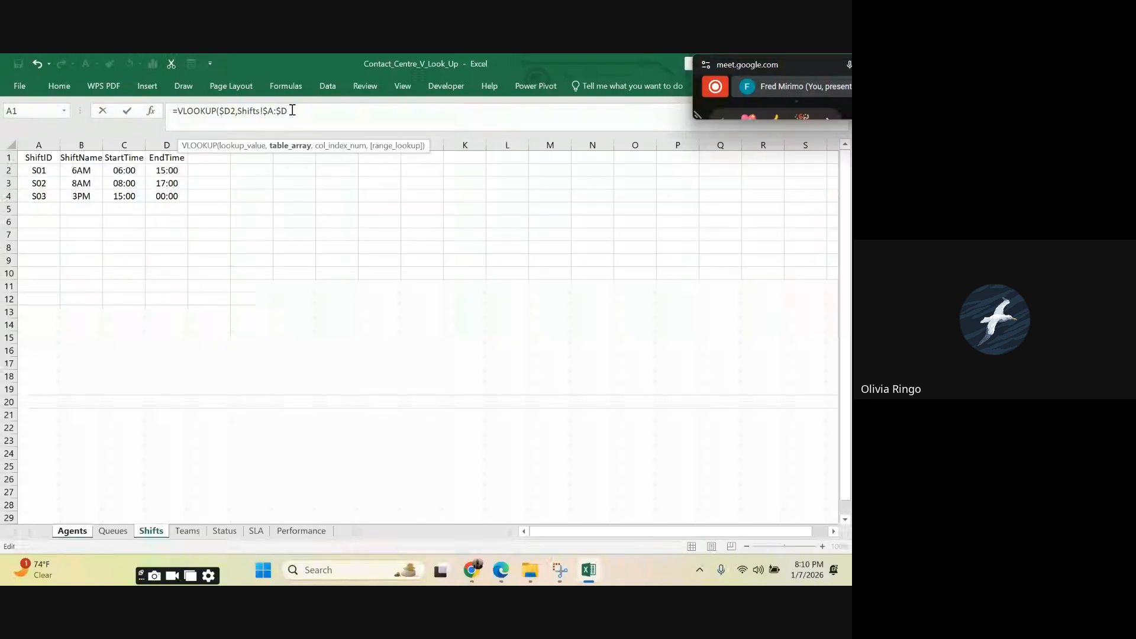
type(",4,")
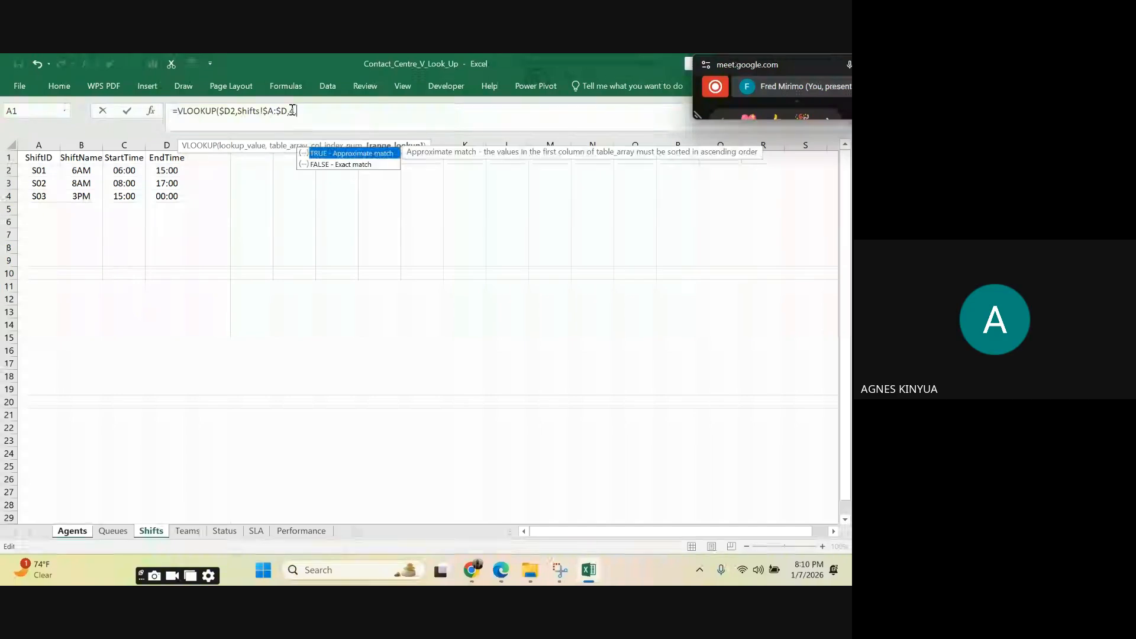
Step: Complete the L2 VLOOKUP with column index 4 and 0 instead of FALSE for an exact match
double_click(322, 164)
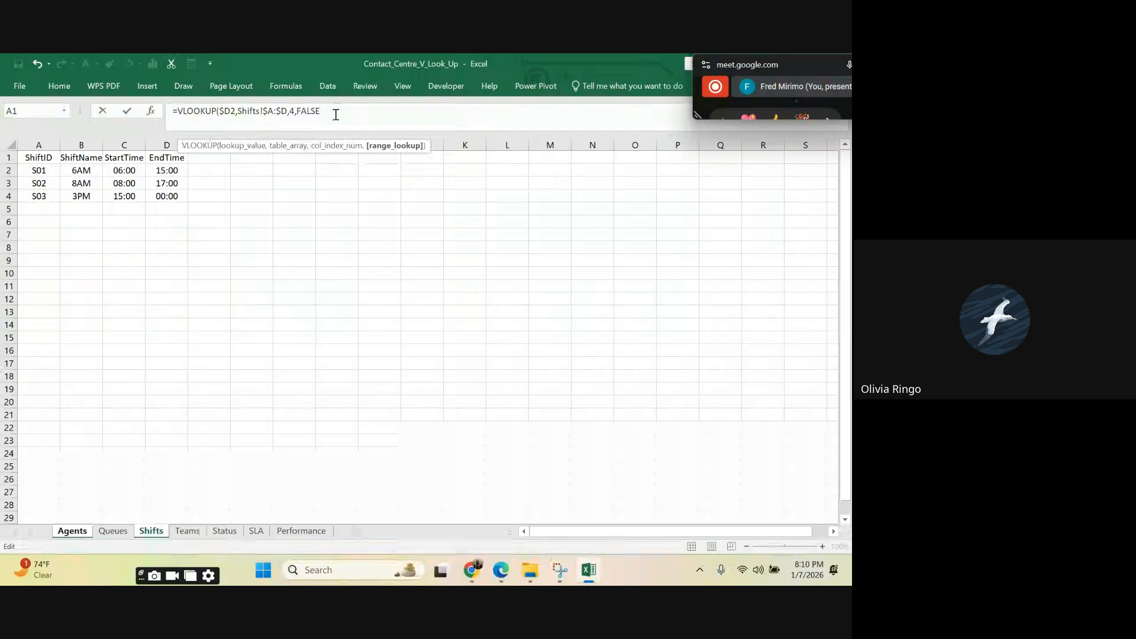
key("BackSpace")
key("BackSpace")
key("BackSpace")
key("BackSpace")
key("BackSpace")
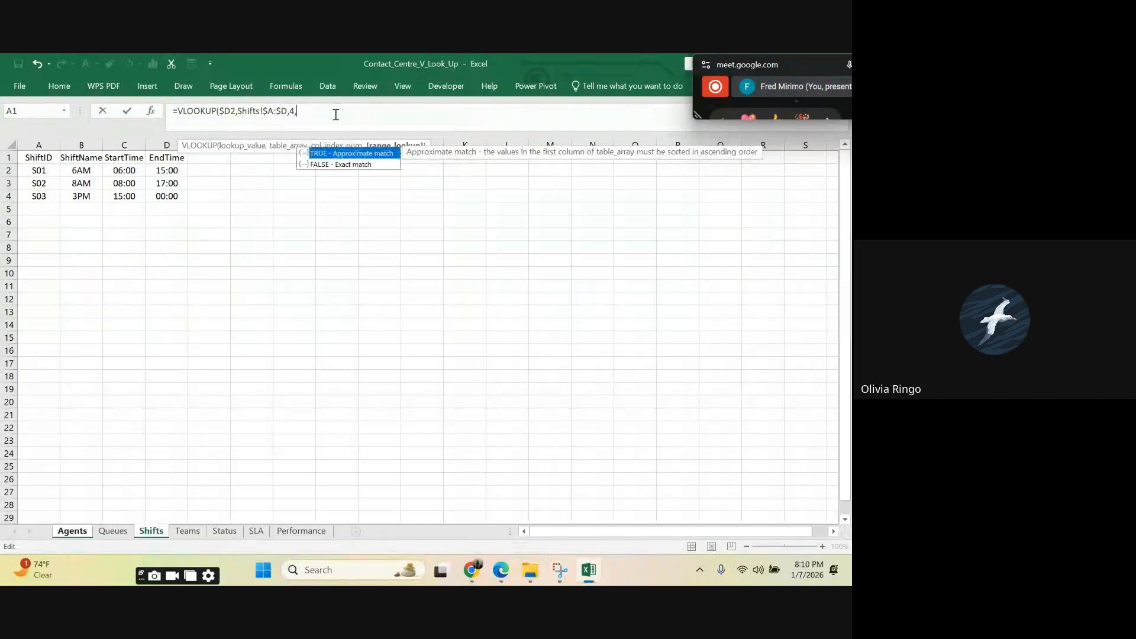
type("0)")
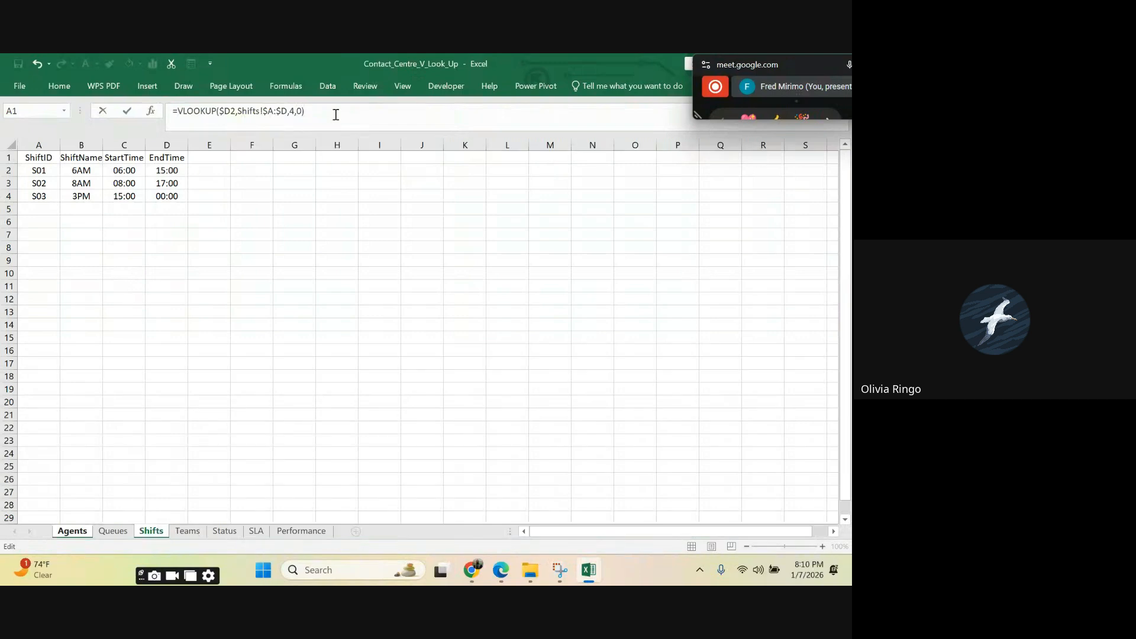
key("Return")
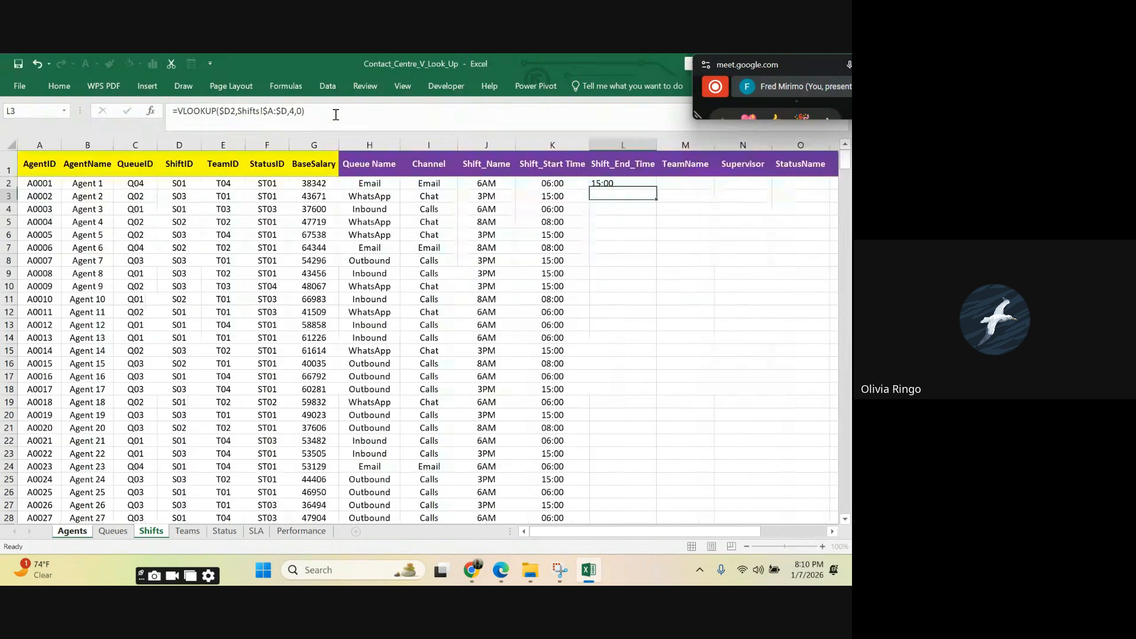
Step: Centre the Shift_End_Time cell L2 and fill its VLOOKUP down the whole column for all agents
left_click(615, 184)
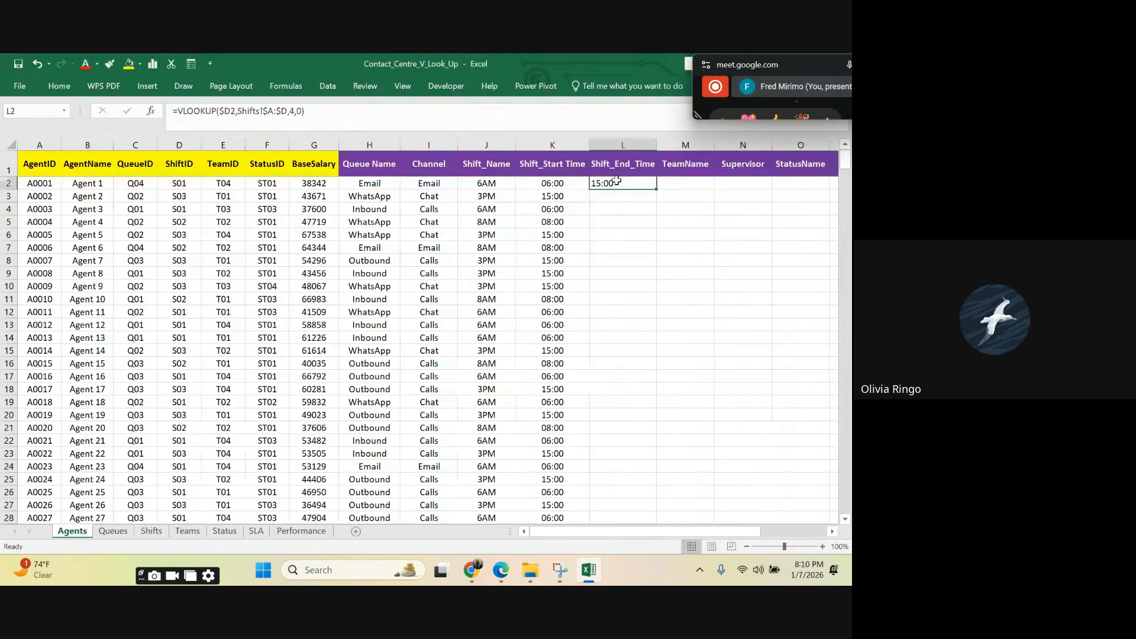
left_click(59, 85)
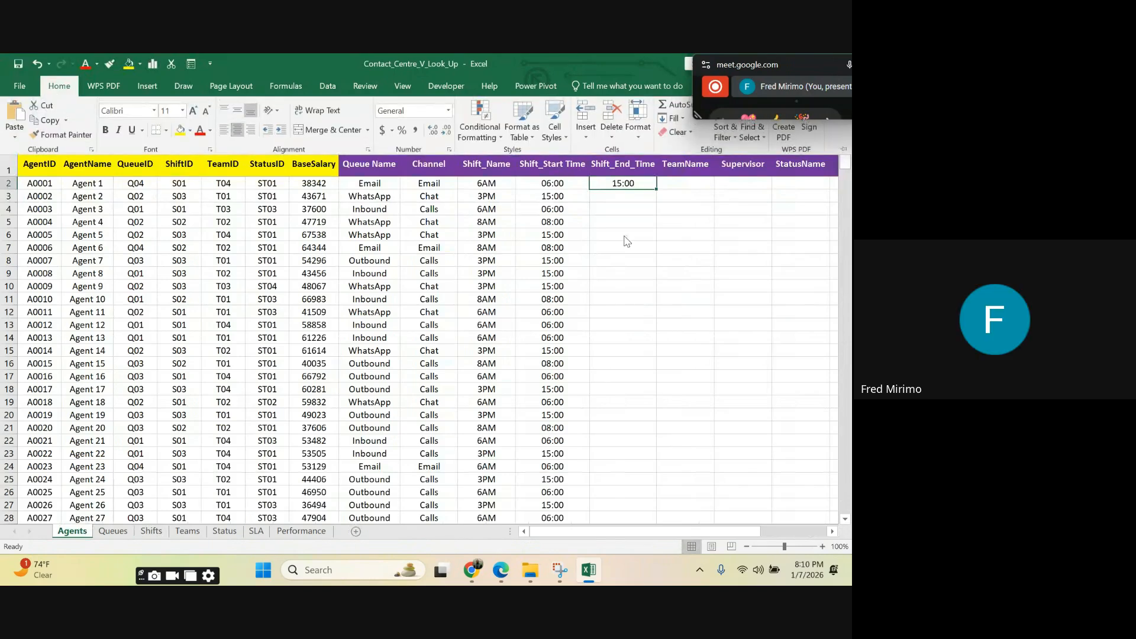
left_click(623, 211)
left_click(618, 183)
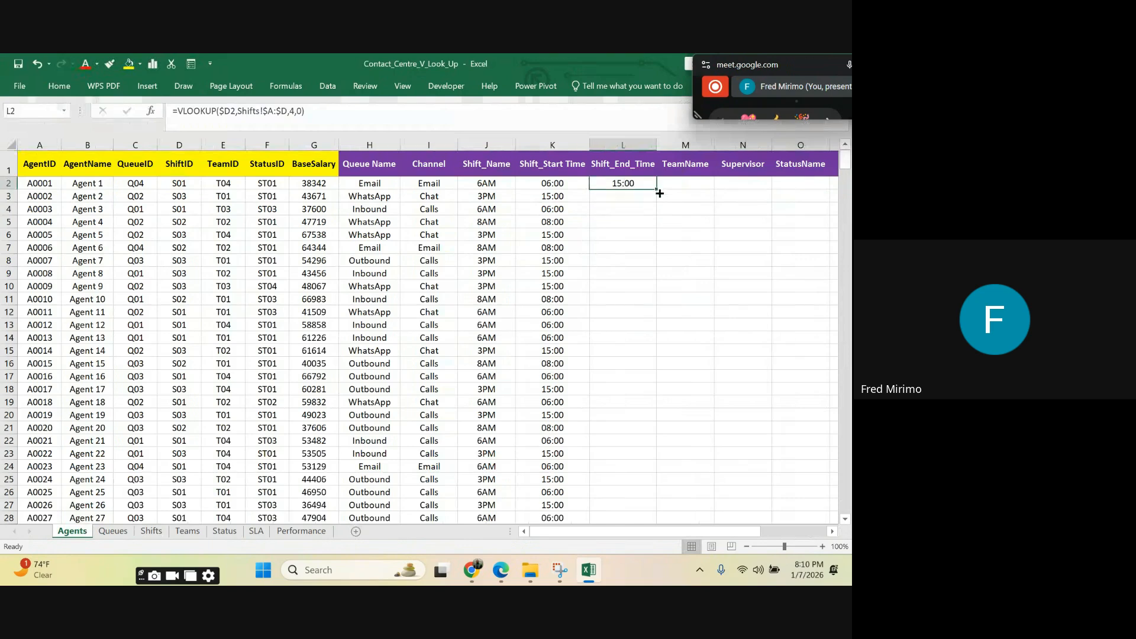
double_click(658, 190)
scroll(648, 199, "down", 7)
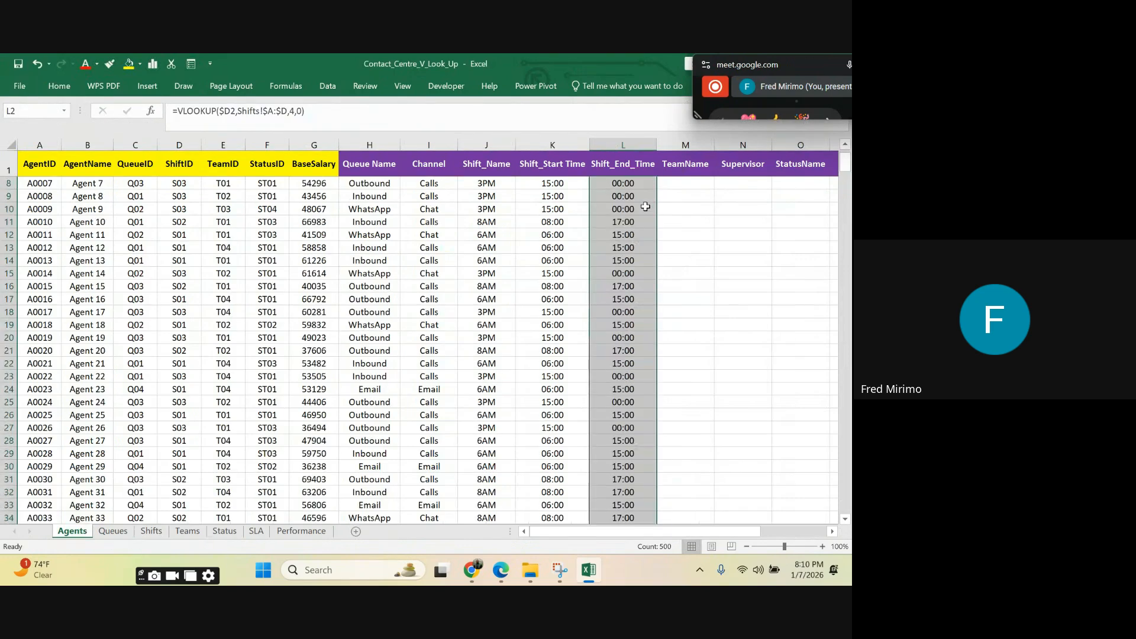
scroll(649, 200, "down", 20)
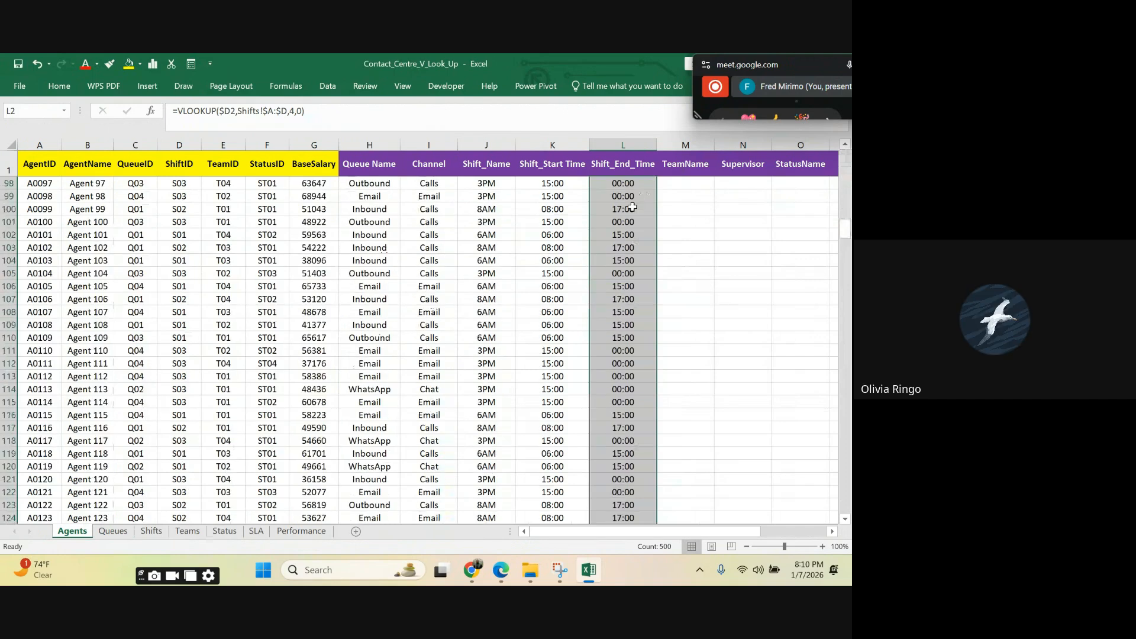
scroll(632, 207, "up", 19)
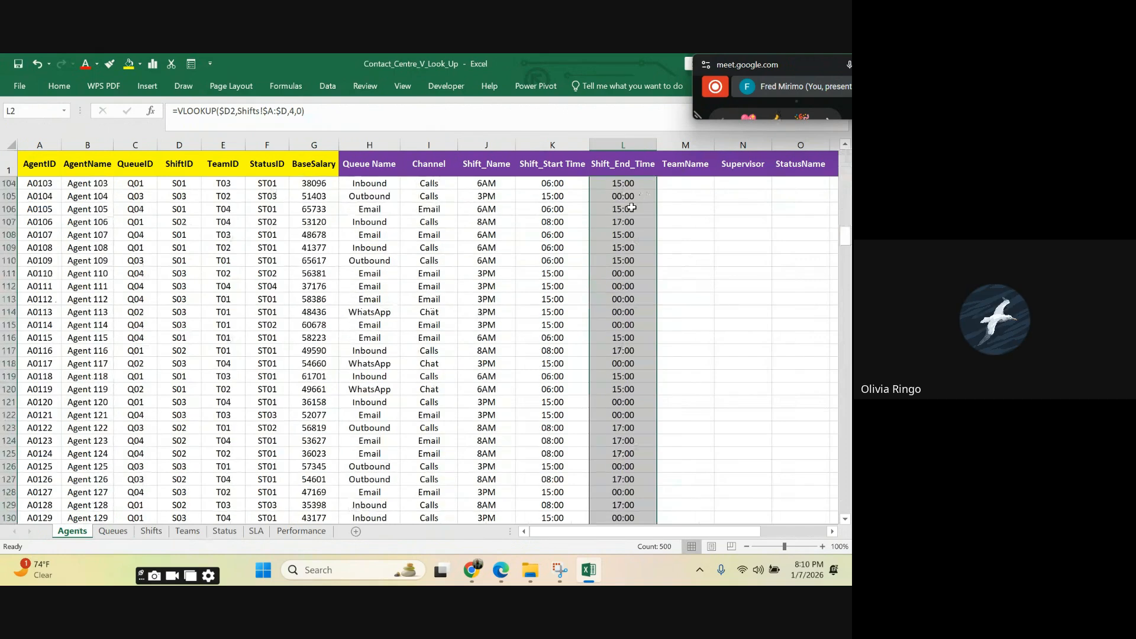
scroll(632, 207, "up", 19)
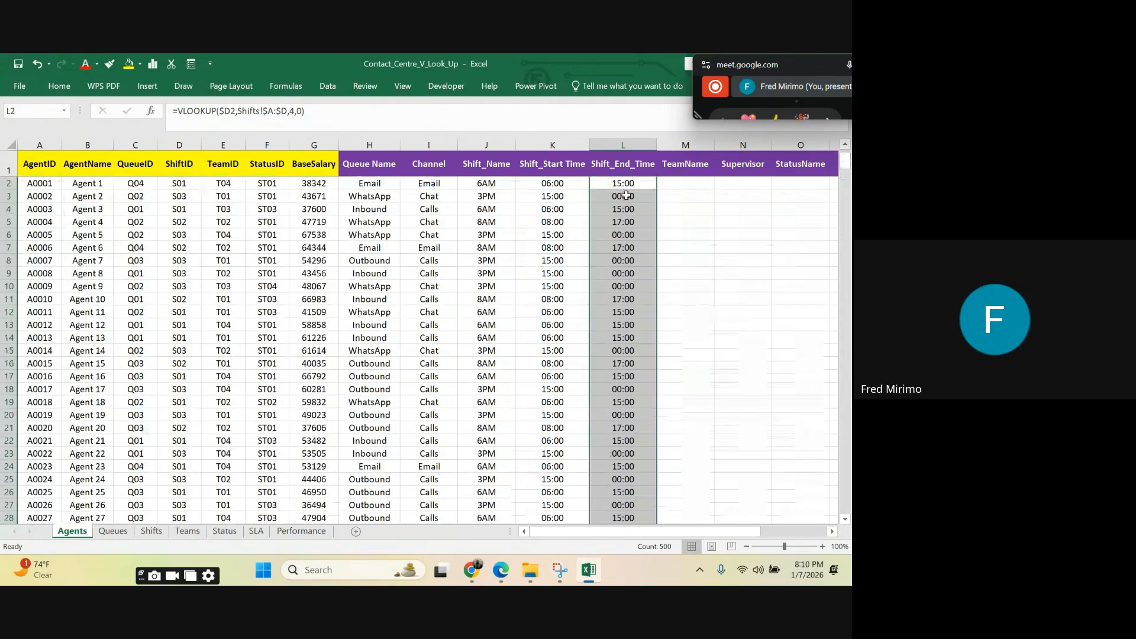
Step: Examine the filled Shift_End_Time formulas in the first rows of column L, including the full VLOOKUP in L2
left_click(622, 183)
left_click(618, 196)
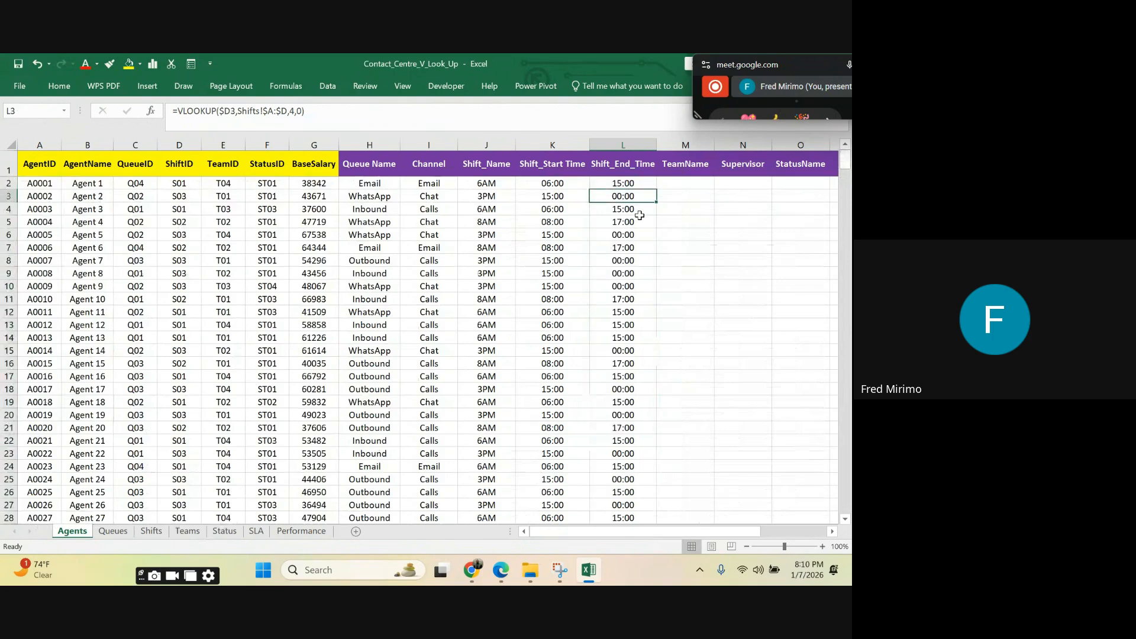
left_click(629, 248)
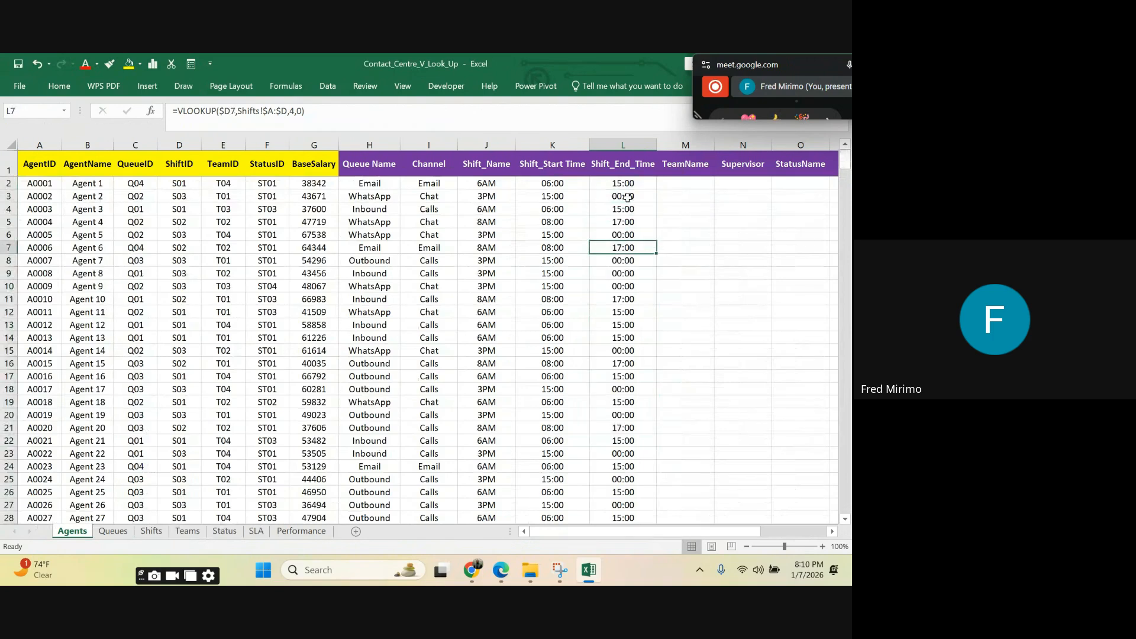
left_click(628, 223)
left_click(626, 196)
left_click(626, 183)
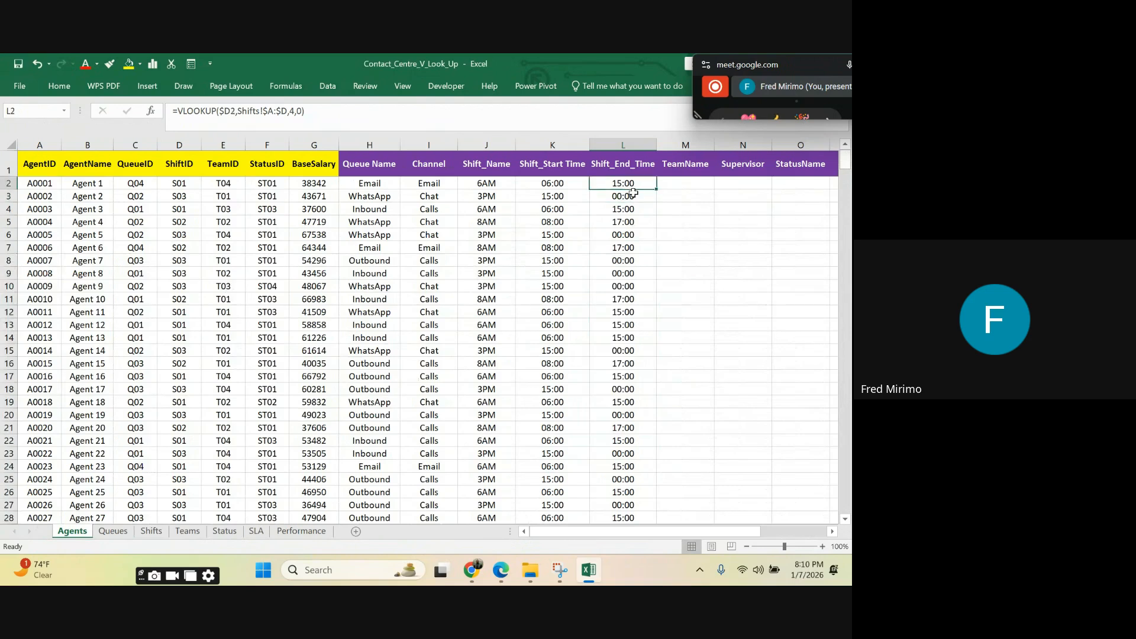
left_click(633, 196)
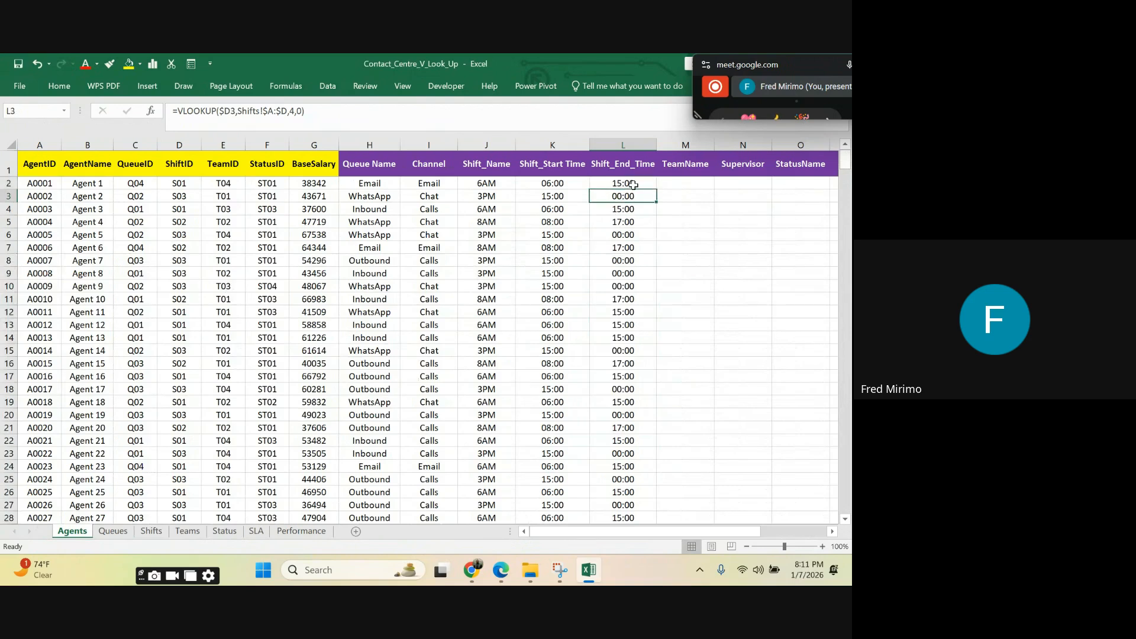
left_click(630, 183)
left_click(632, 196)
left_click(631, 183)
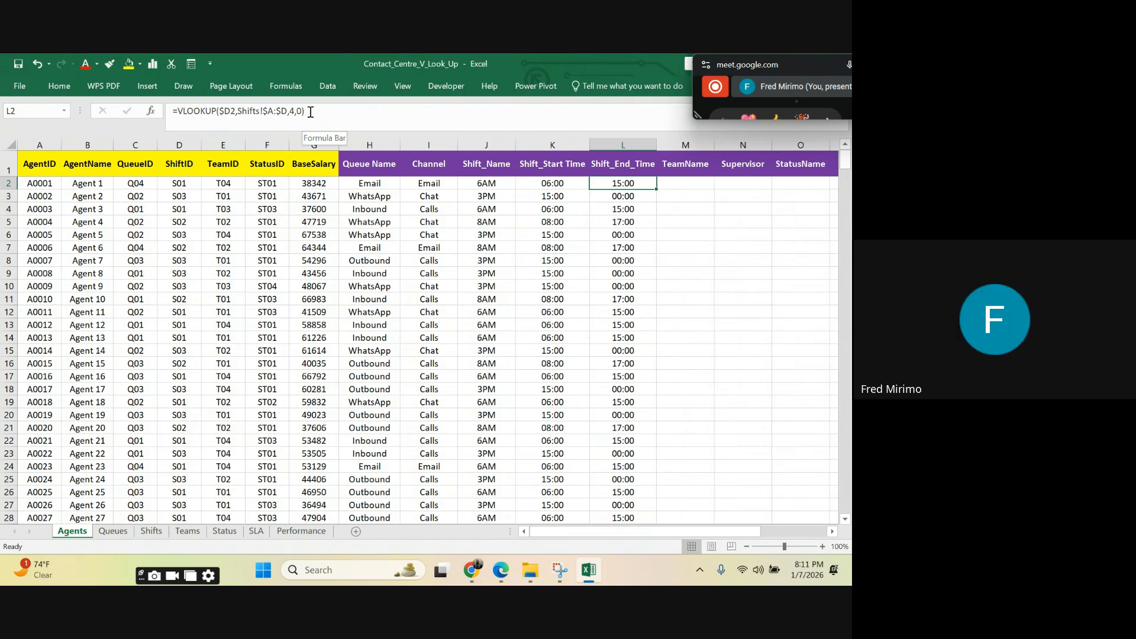
left_click_drag(310, 112, 179, 112)
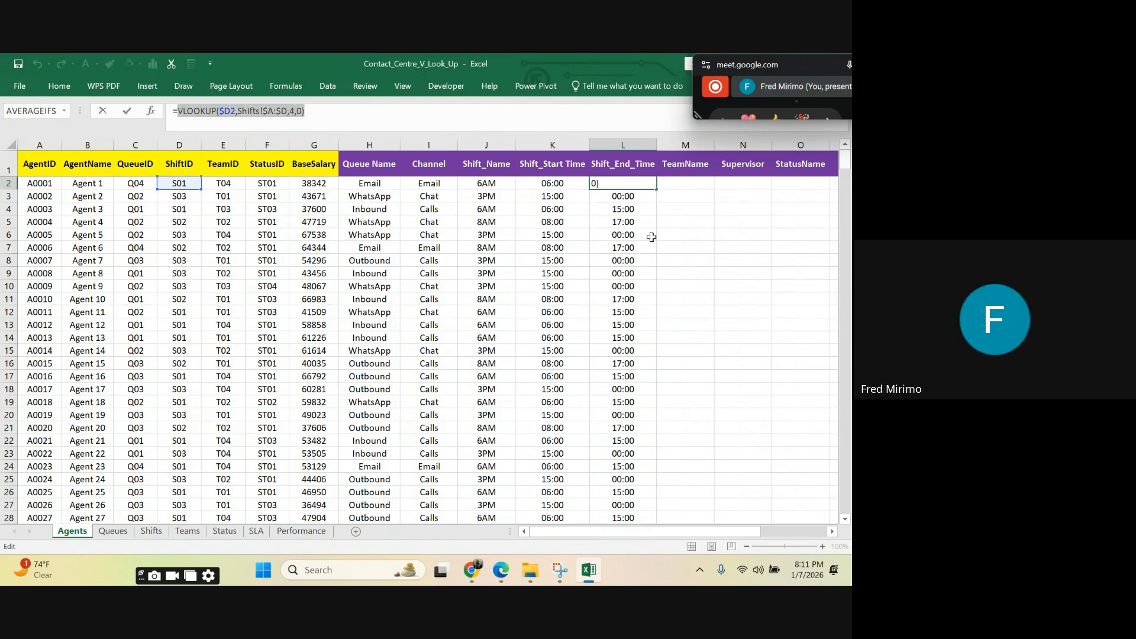
key("Escape")
key("Escape")
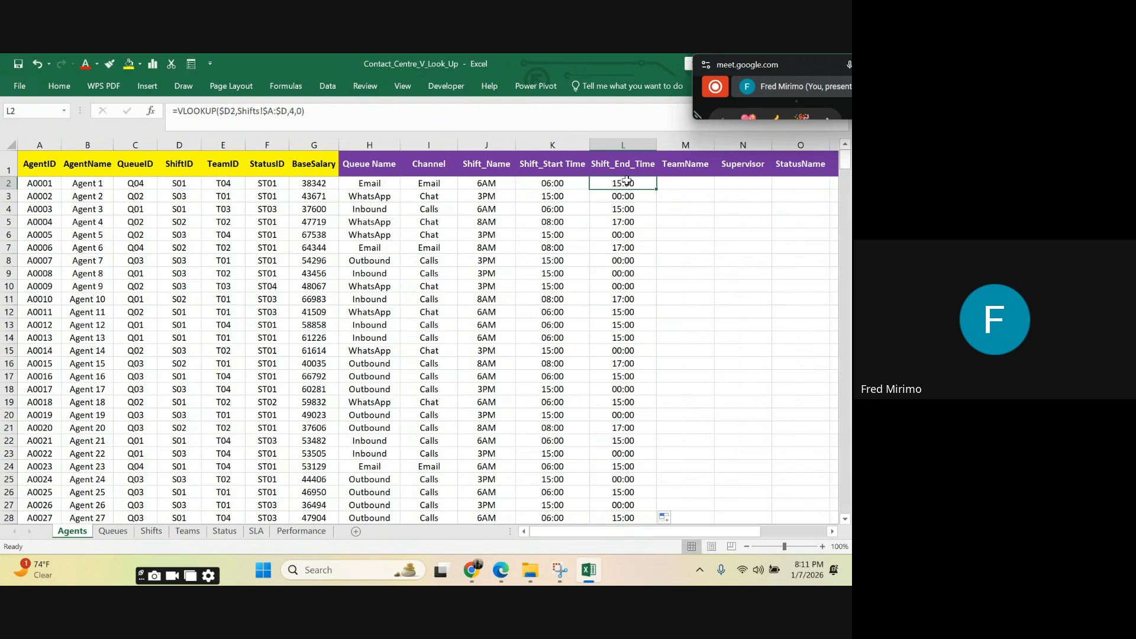
Step: Try to add 1 as an extra argument after the 0 in the L2 VLOOKUP formula
left_click(302, 110)
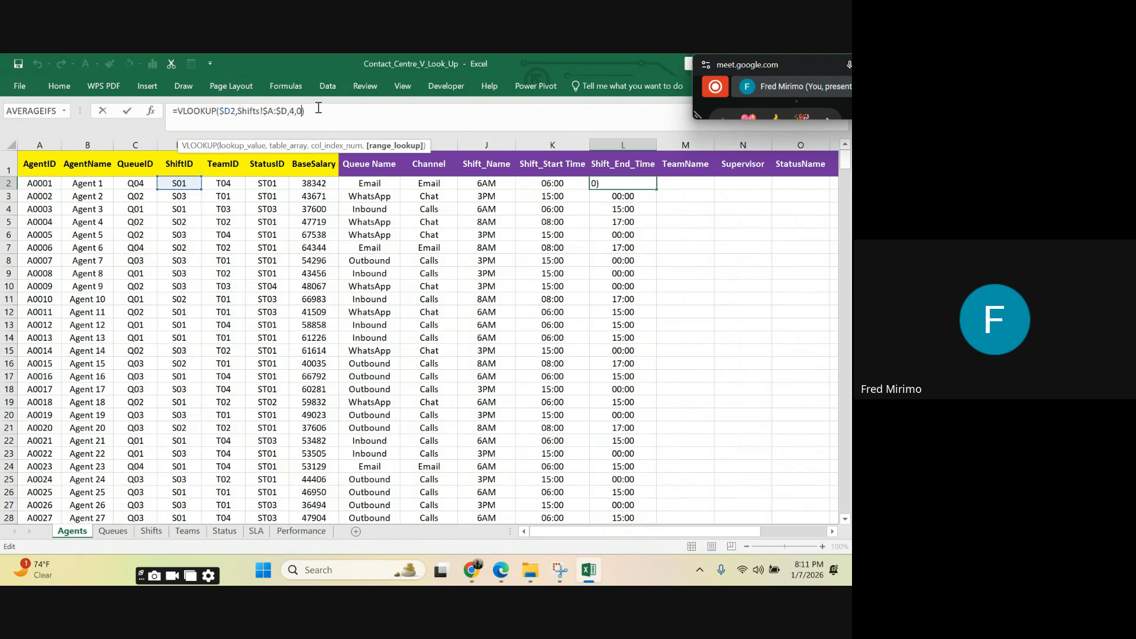
type(",1")
left_click(326, 112)
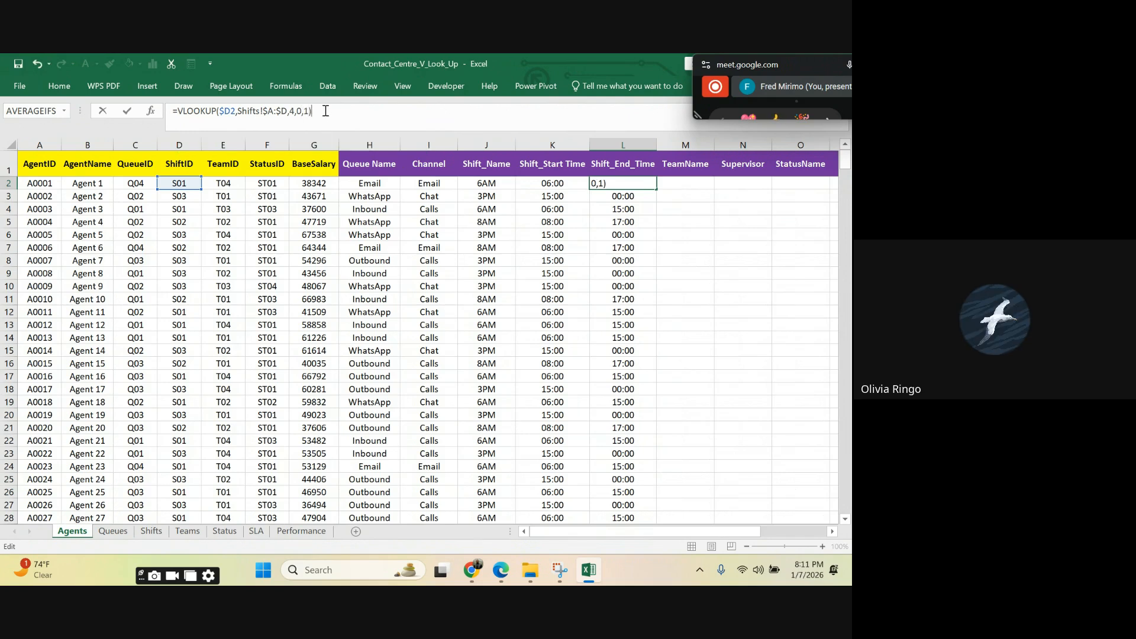
key("Return")
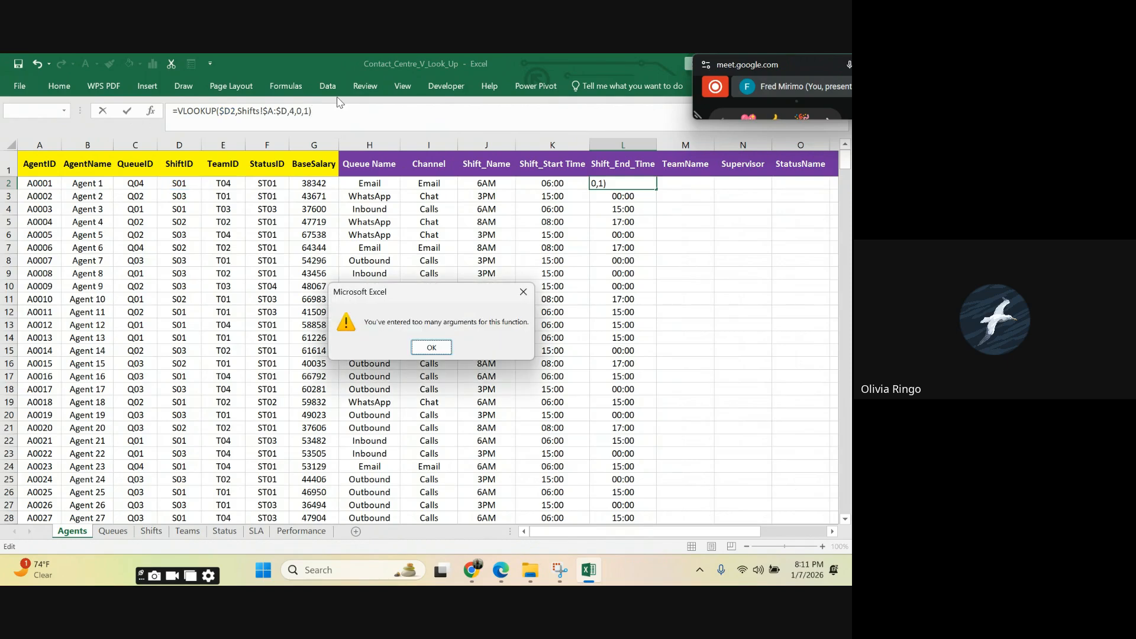
left_click(432, 348)
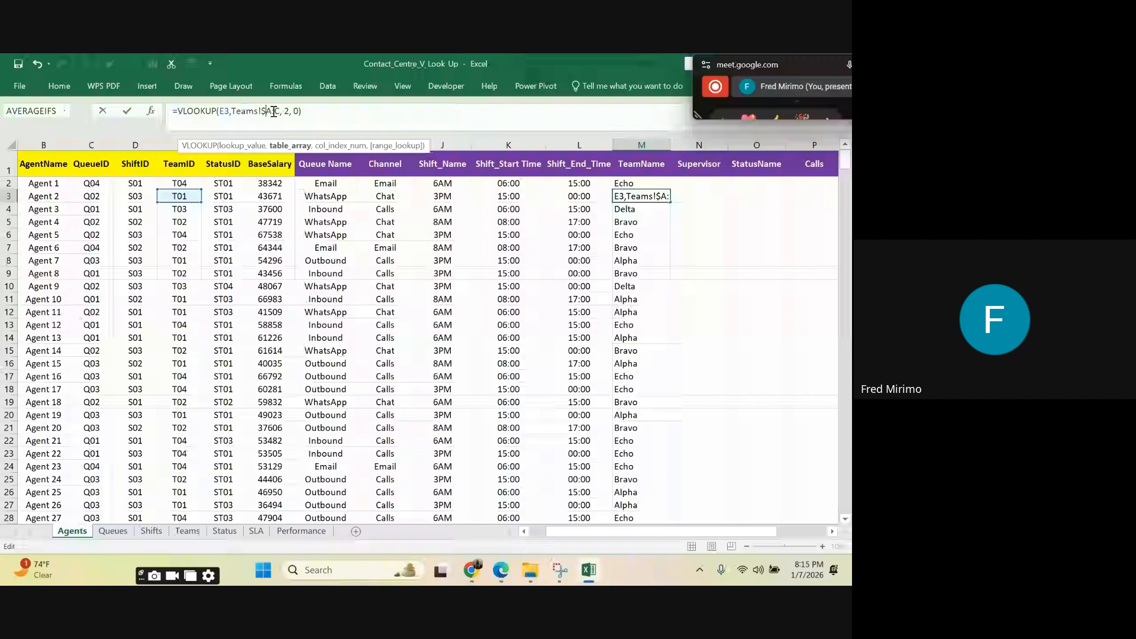
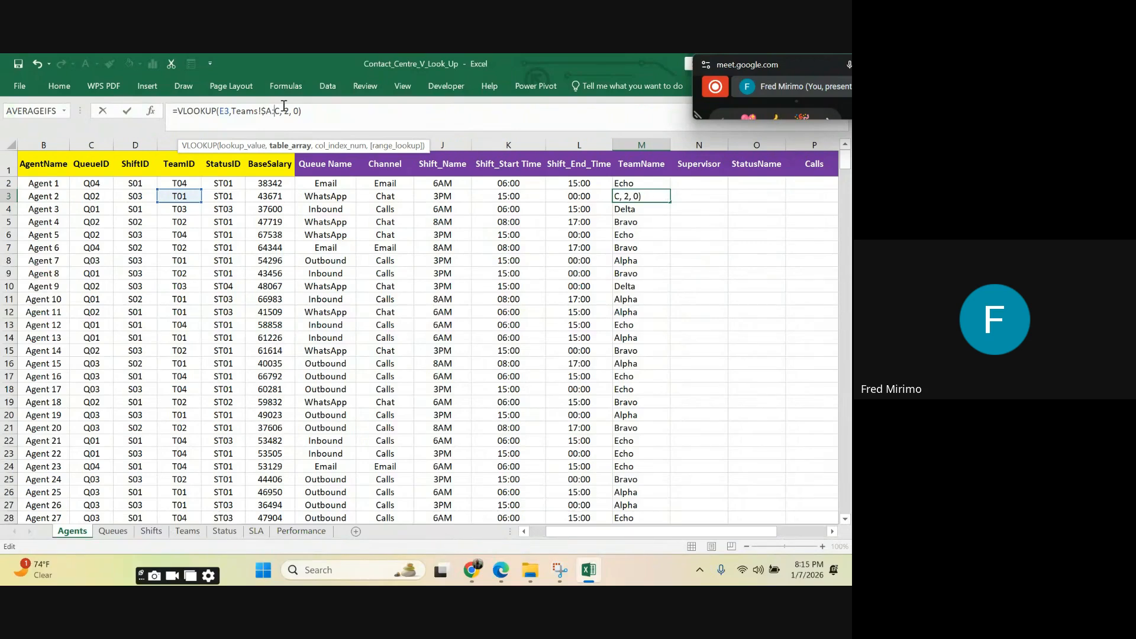
Step: Lock column C in the M3 VLOOKUP's Teams range as $A:$C and remove the space before column index 2
type("$")
left_click(292, 111)
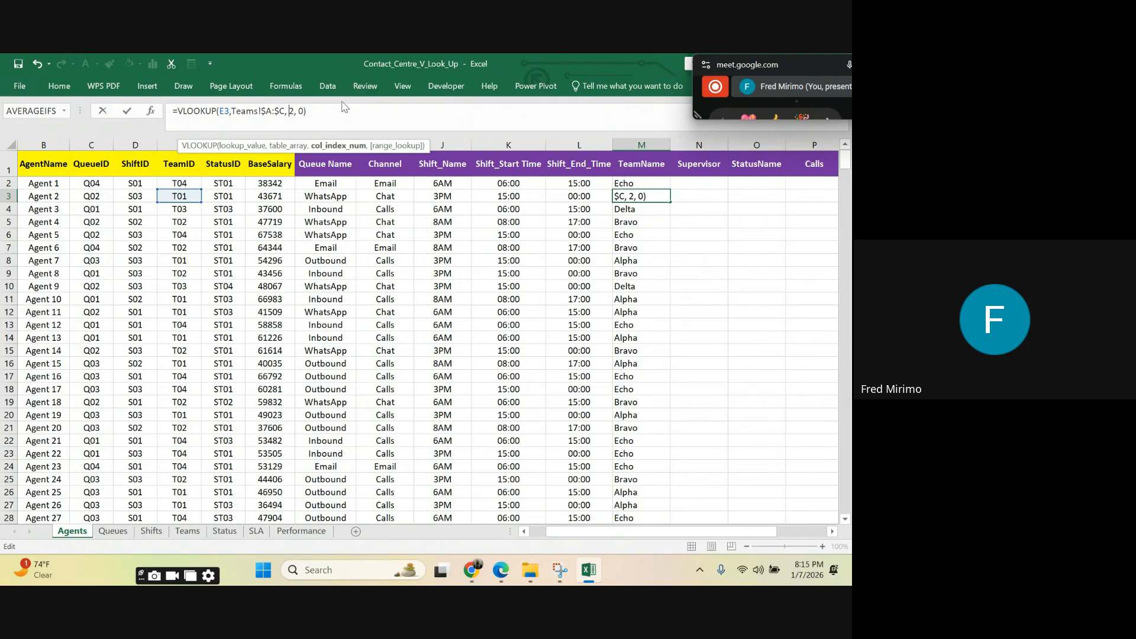
key("BackSpace")
left_click(310, 111)
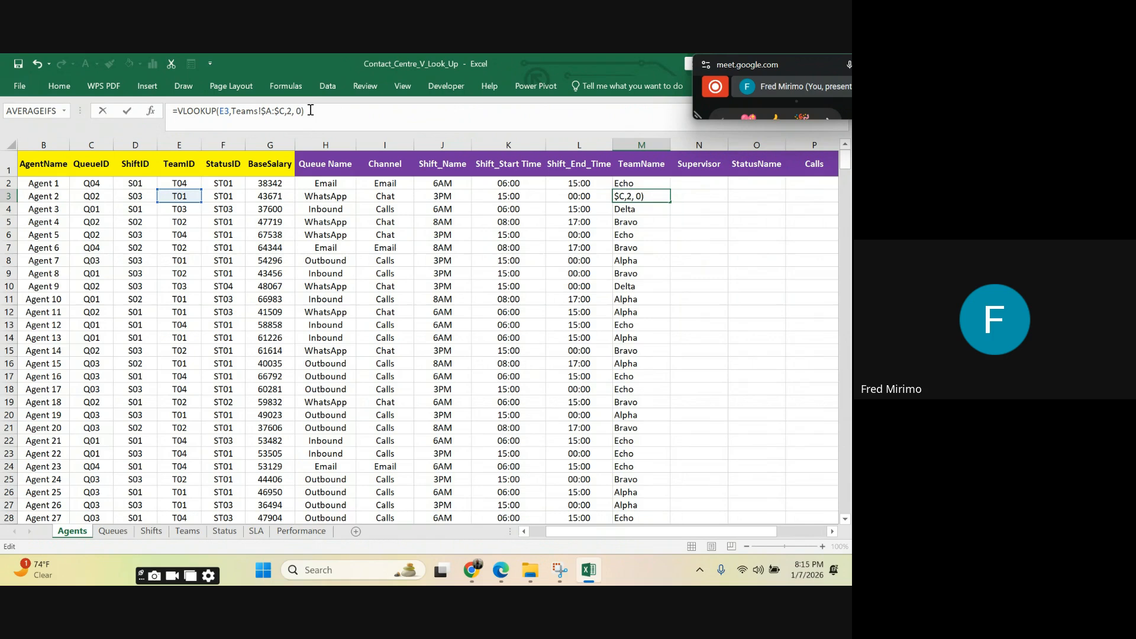
key("ctrl+Return")
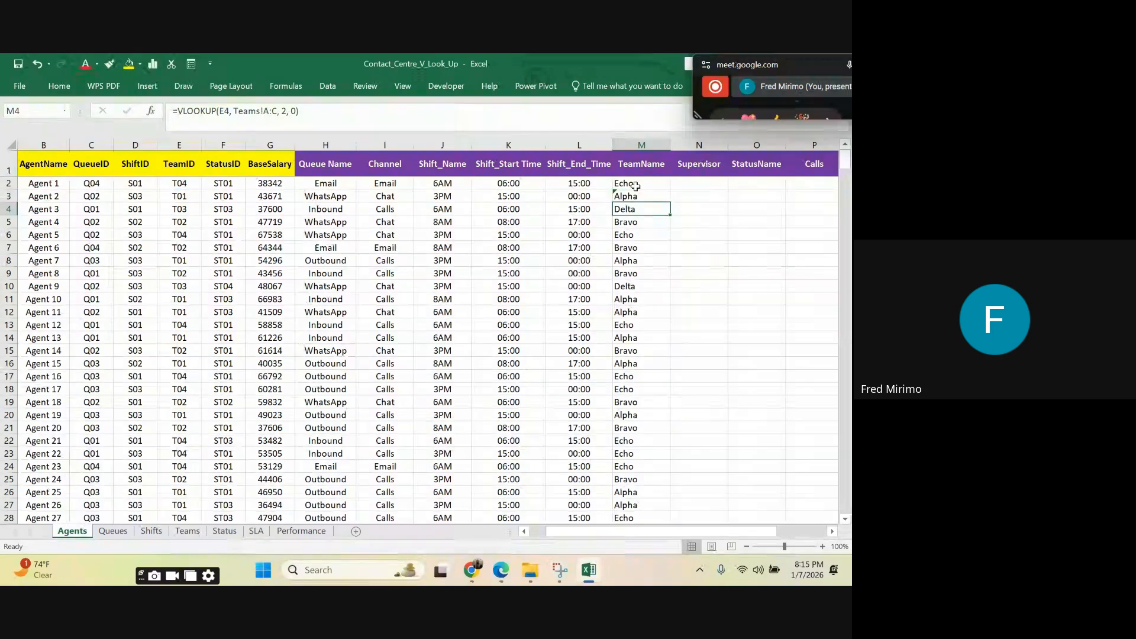
Step: Copy the VLOOKUP from M3 and paste only its formula into M2
right_click(627, 194)
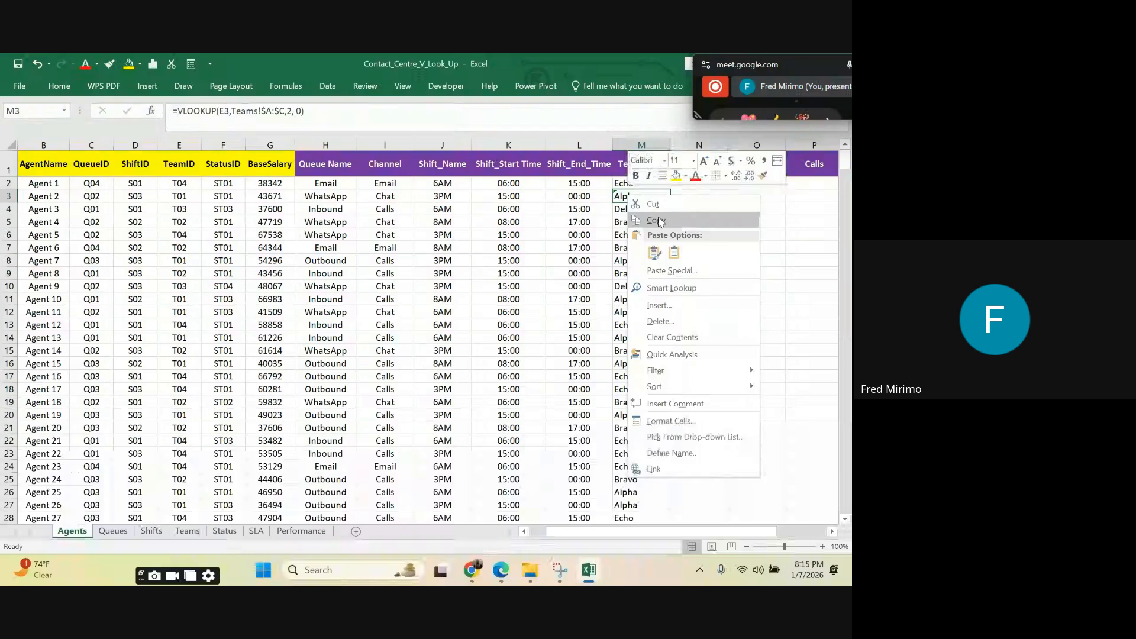
left_click(647, 217)
left_click(627, 180)
right_click(626, 180)
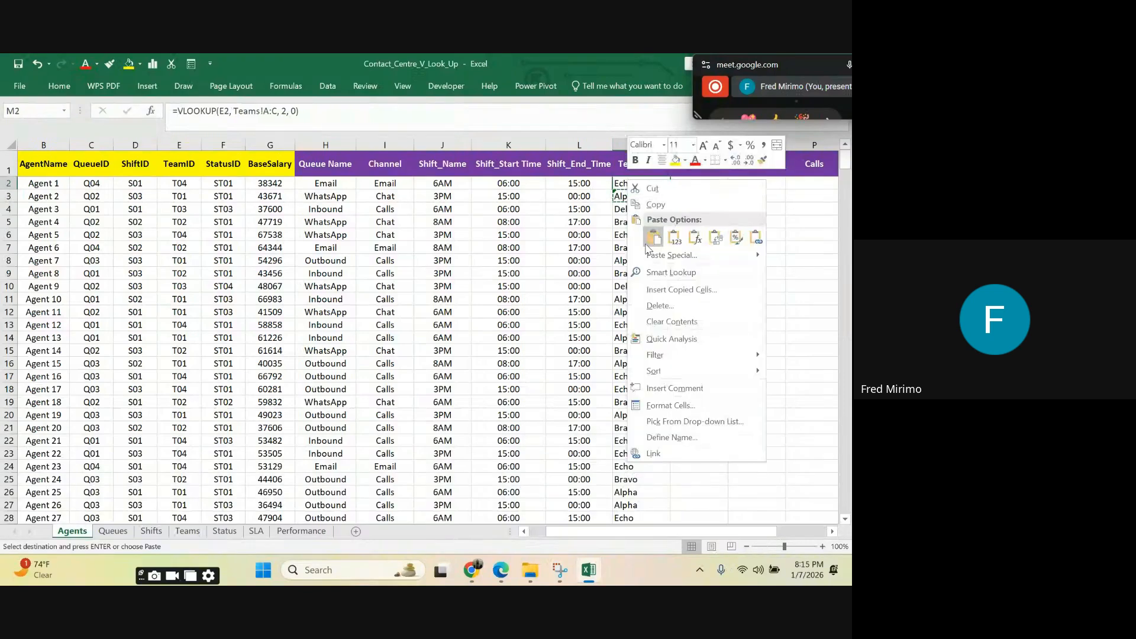
left_click(691, 232)
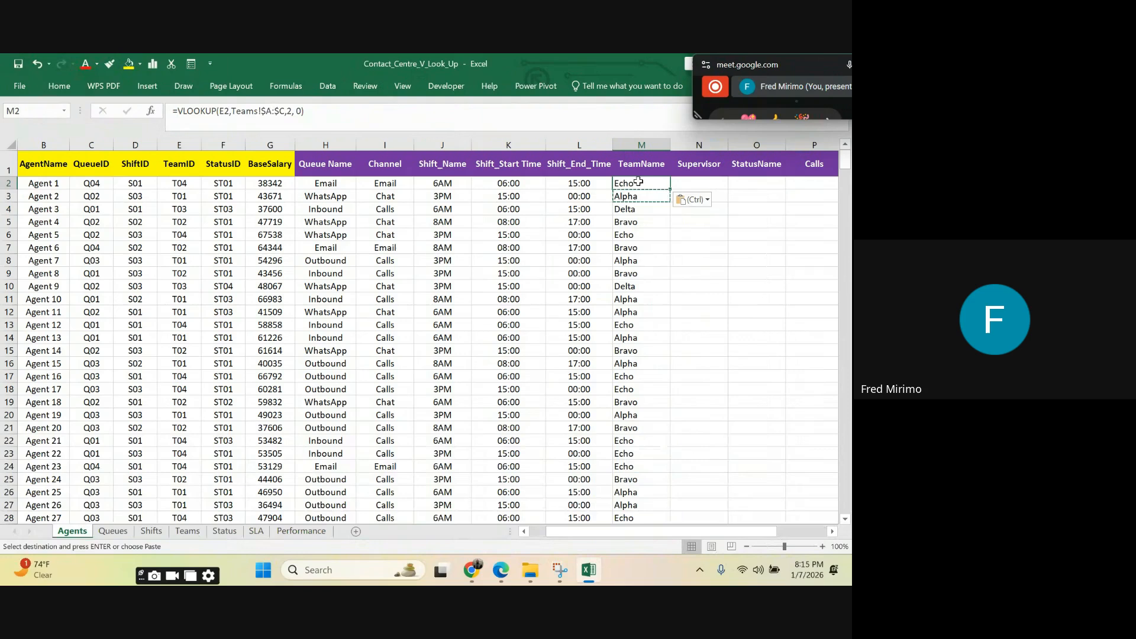
Step: Fill the TeamName formulas in M2:M3 down the whole column for all agents and centre the filled cells
left_click_drag(636, 182, 642, 196)
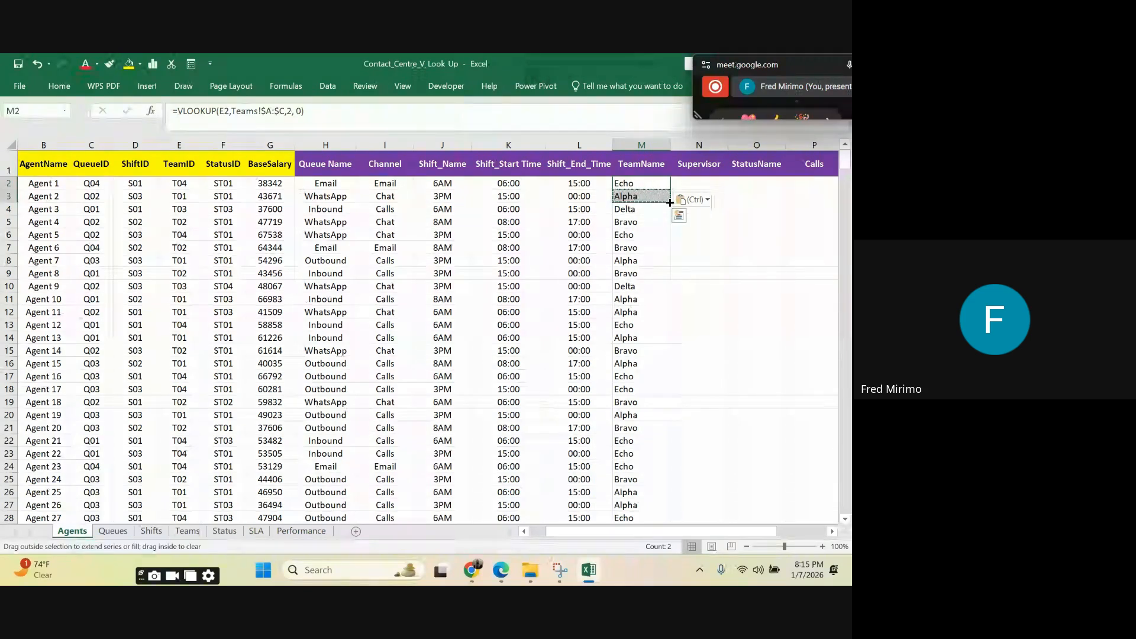
double_click(668, 202)
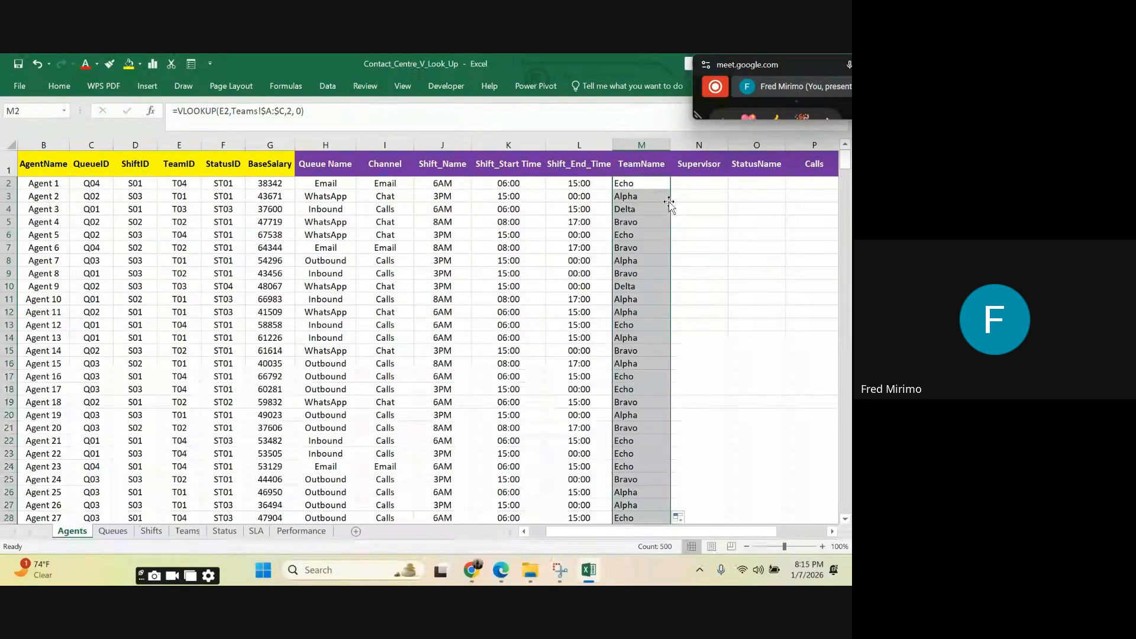
left_click(62, 86)
left_click(237, 126)
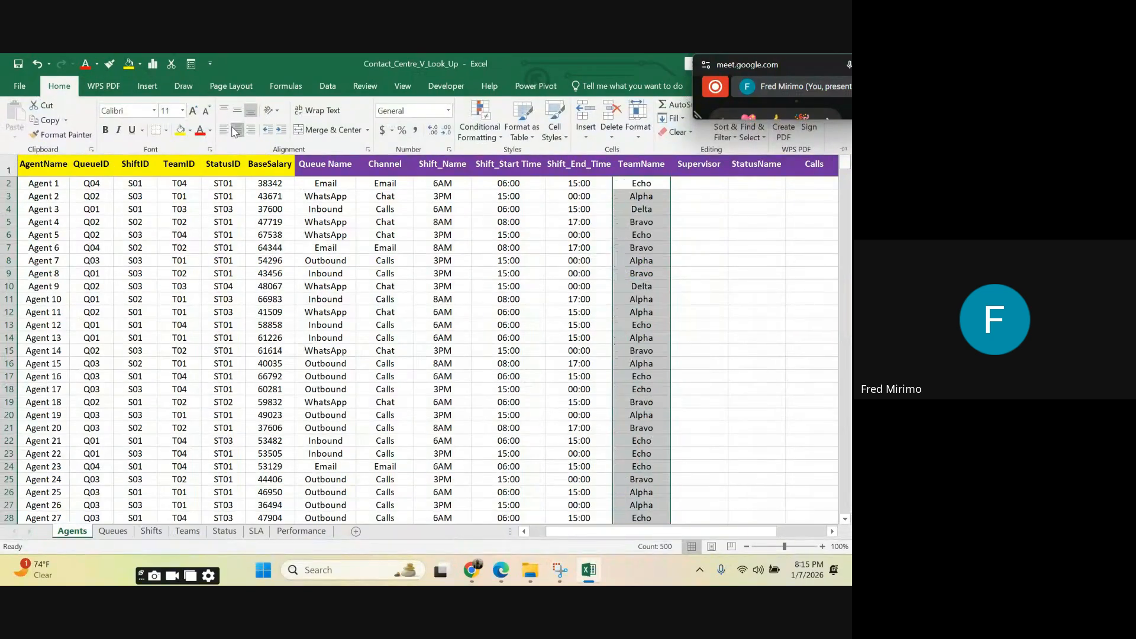
left_click(699, 220)
scroll(689, 242, "down", 7)
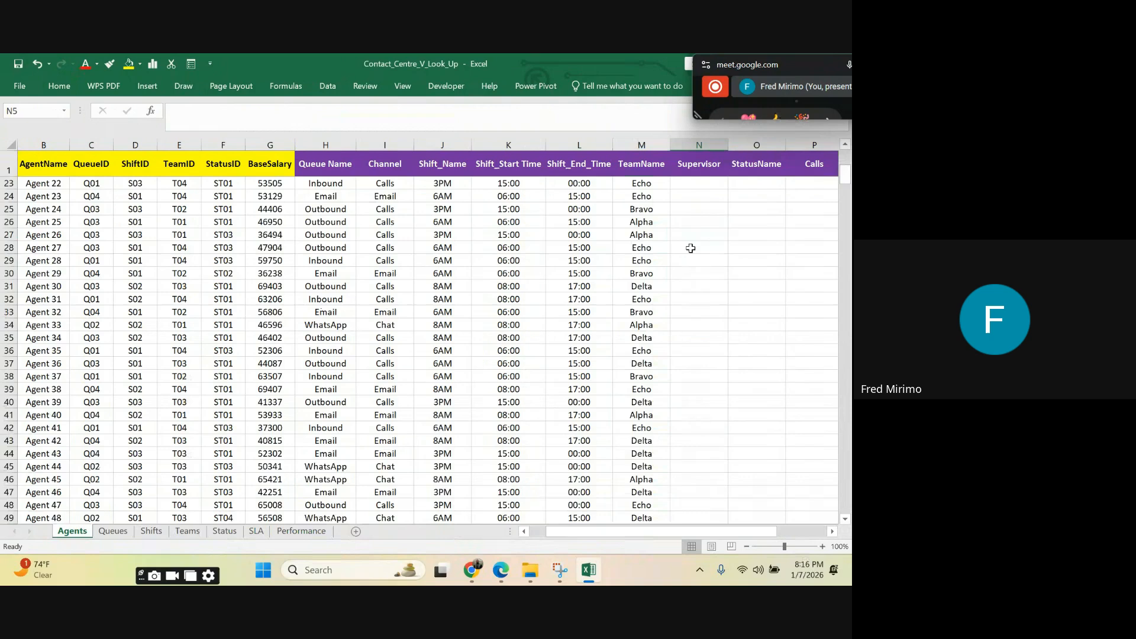
scroll(689, 243, "up", 7)
left_click(628, 236)
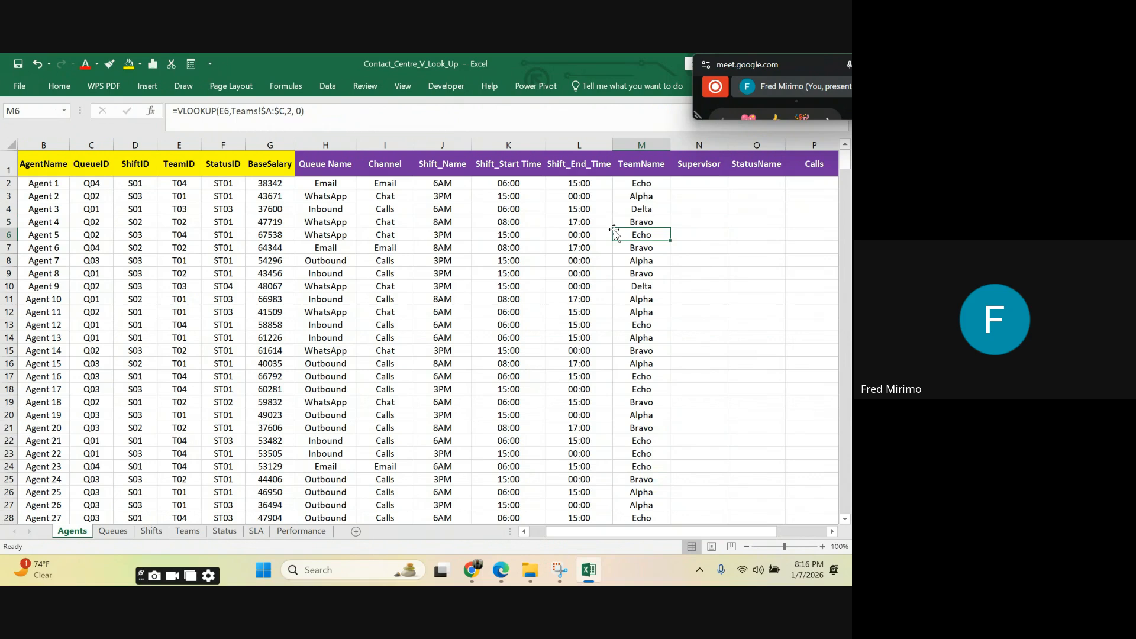
Step: Start a VLOOKUP in Supervisor cell N2 with the agent's TeamID as lookup value, column-locked as $E2
left_click(708, 182)
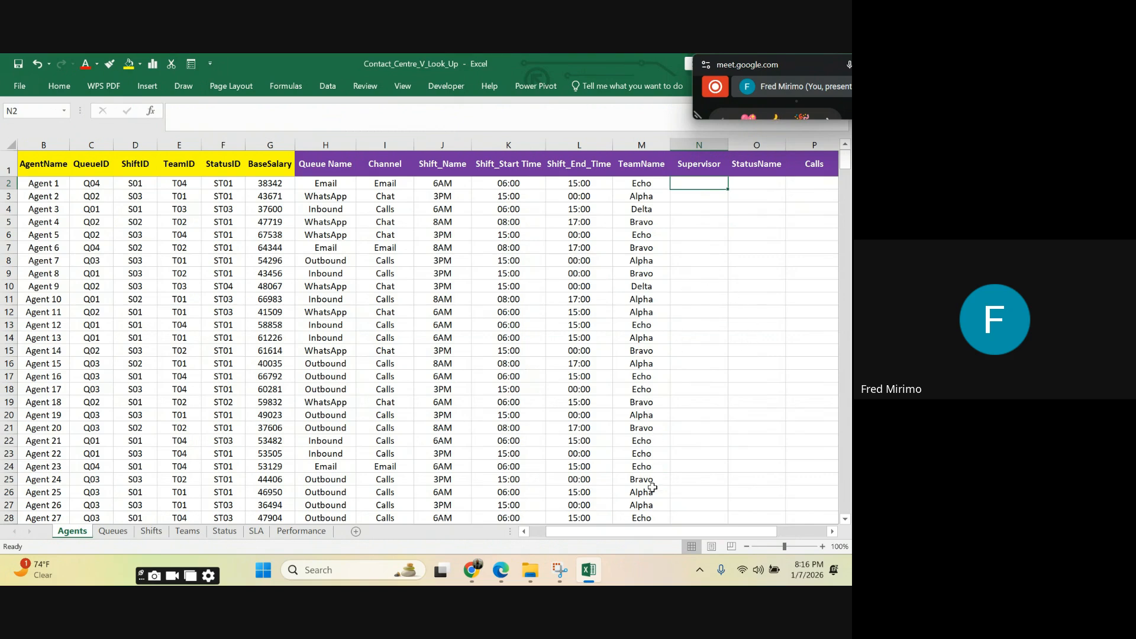
left_click_drag(617, 531, 660, 534)
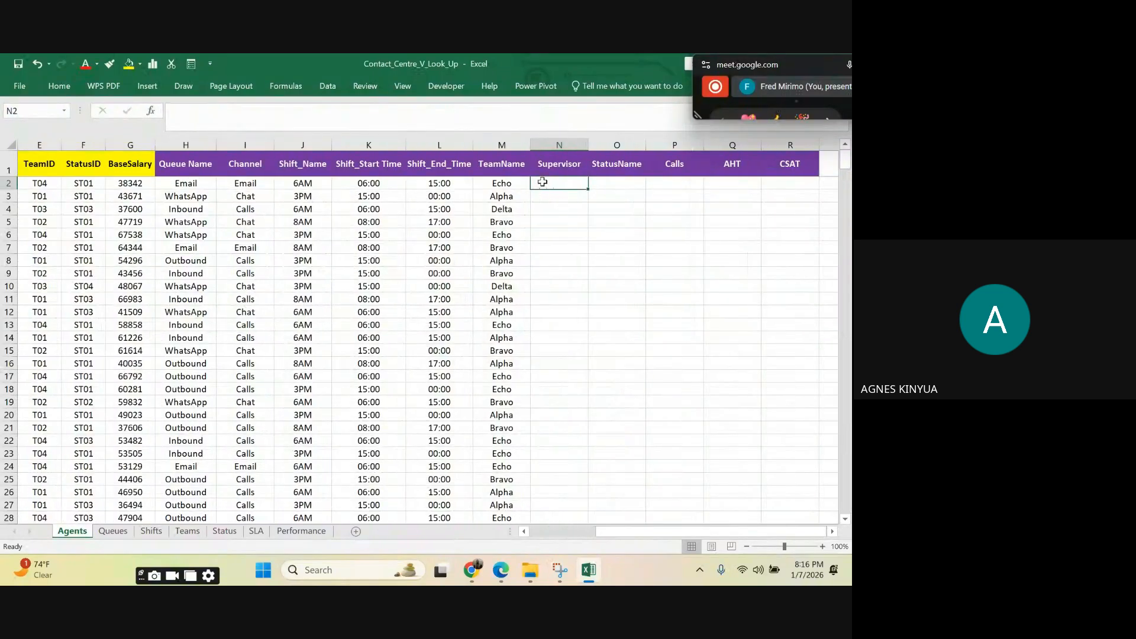
type("=vl")
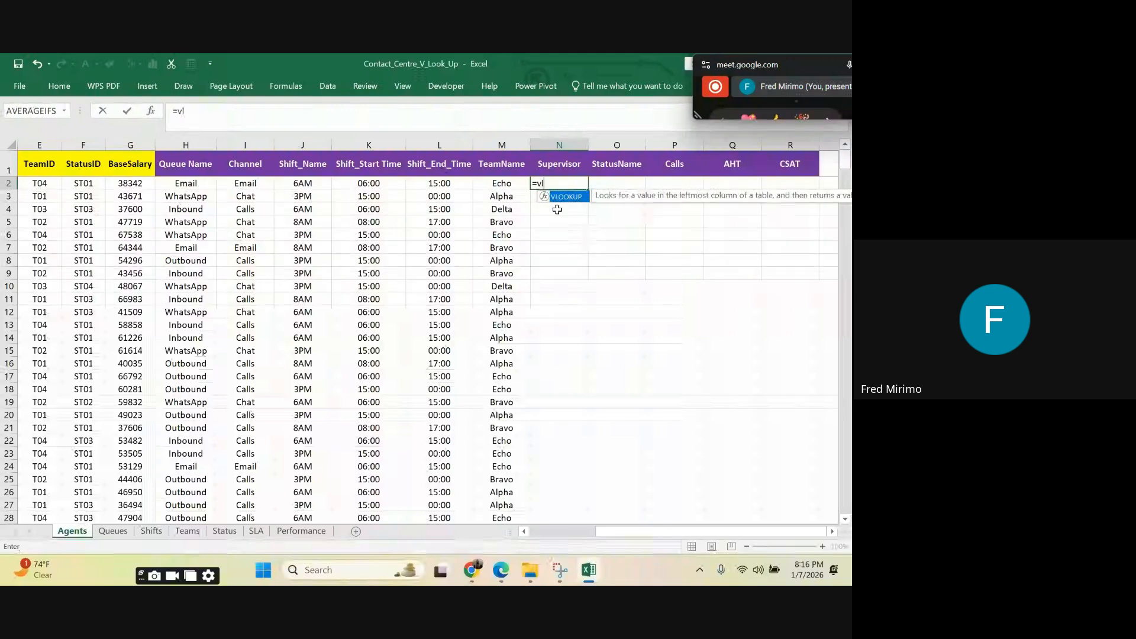
key("Tab")
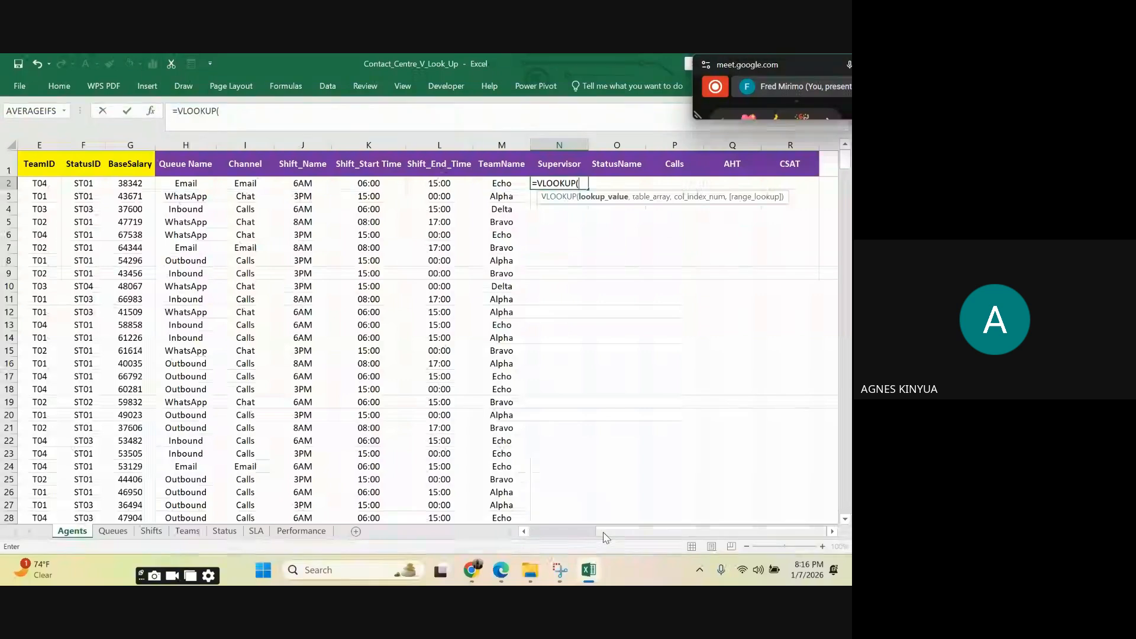
left_click_drag(599, 538, 559, 536)
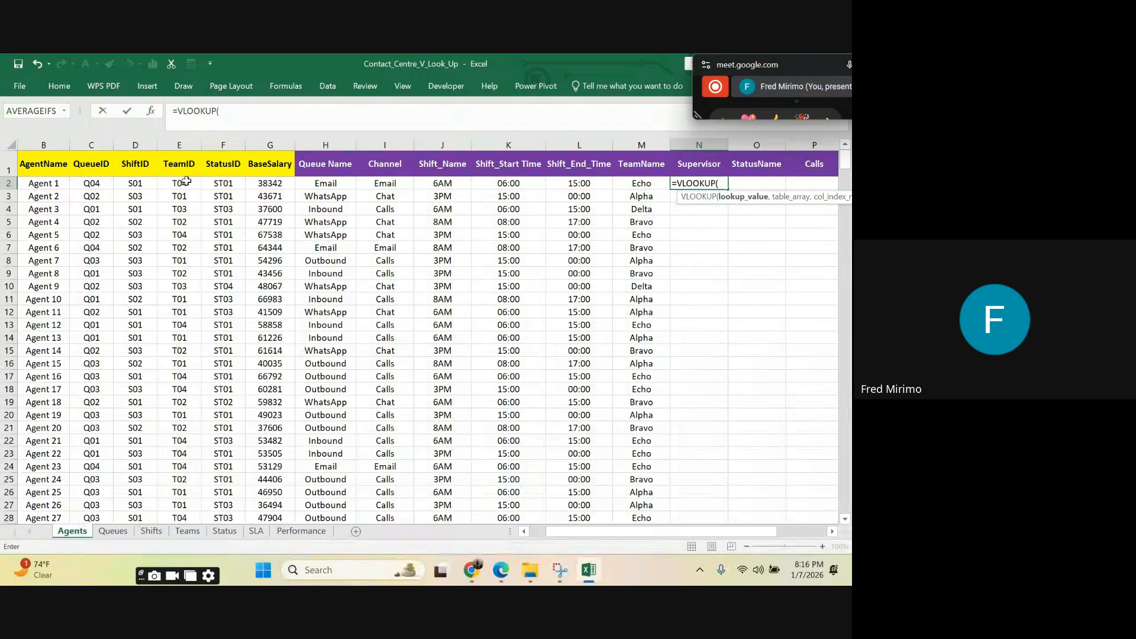
left_click(185, 182)
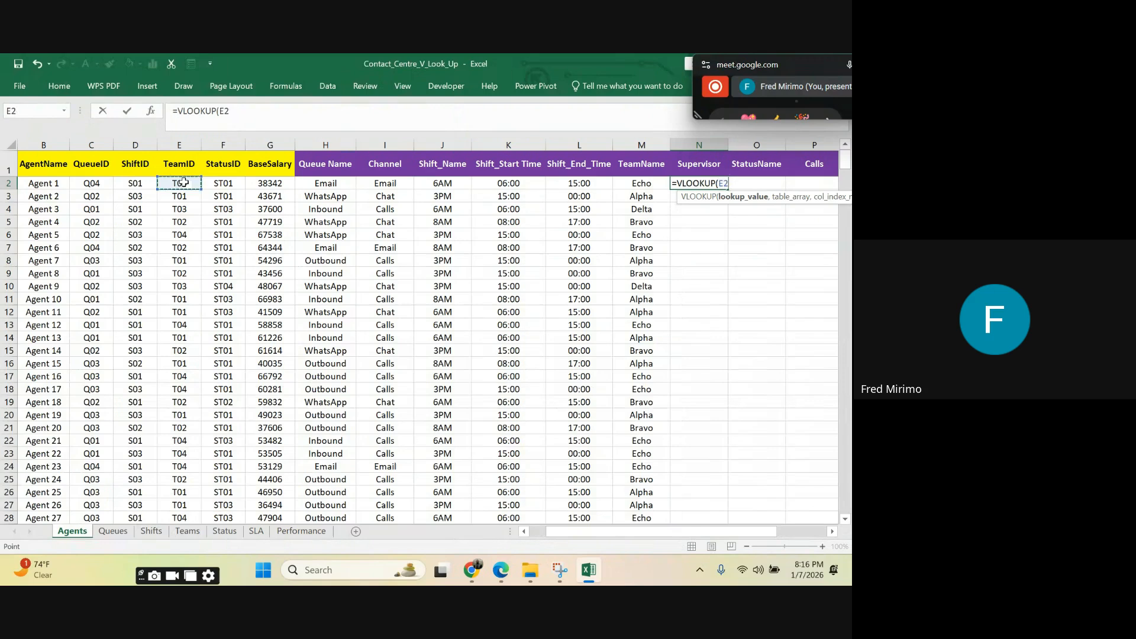
left_click(221, 111)
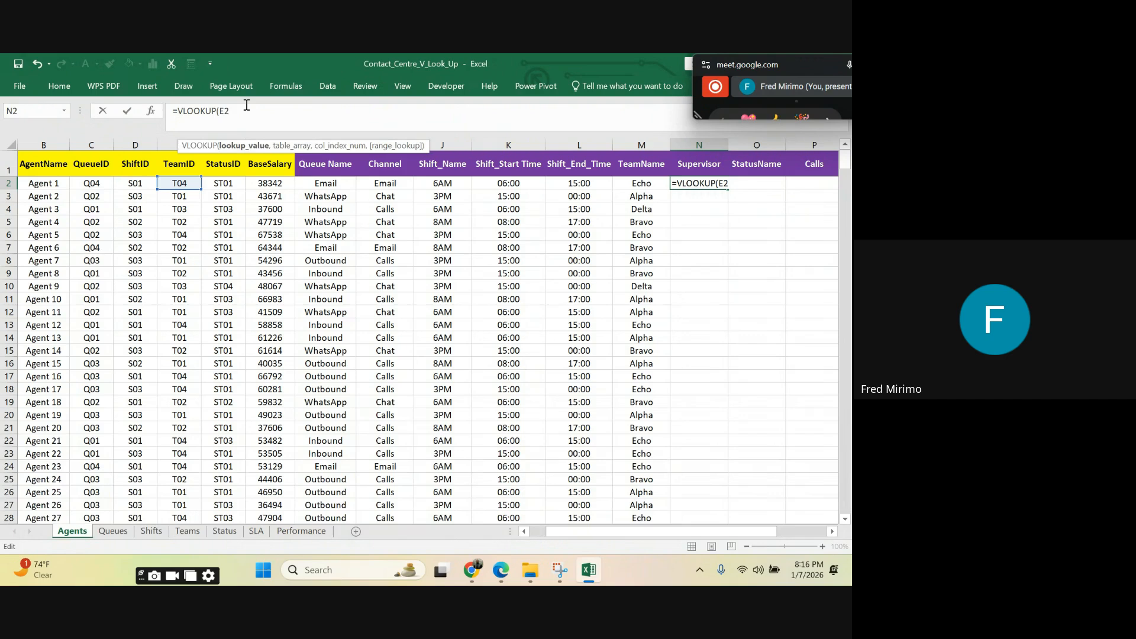
type("$E2,")
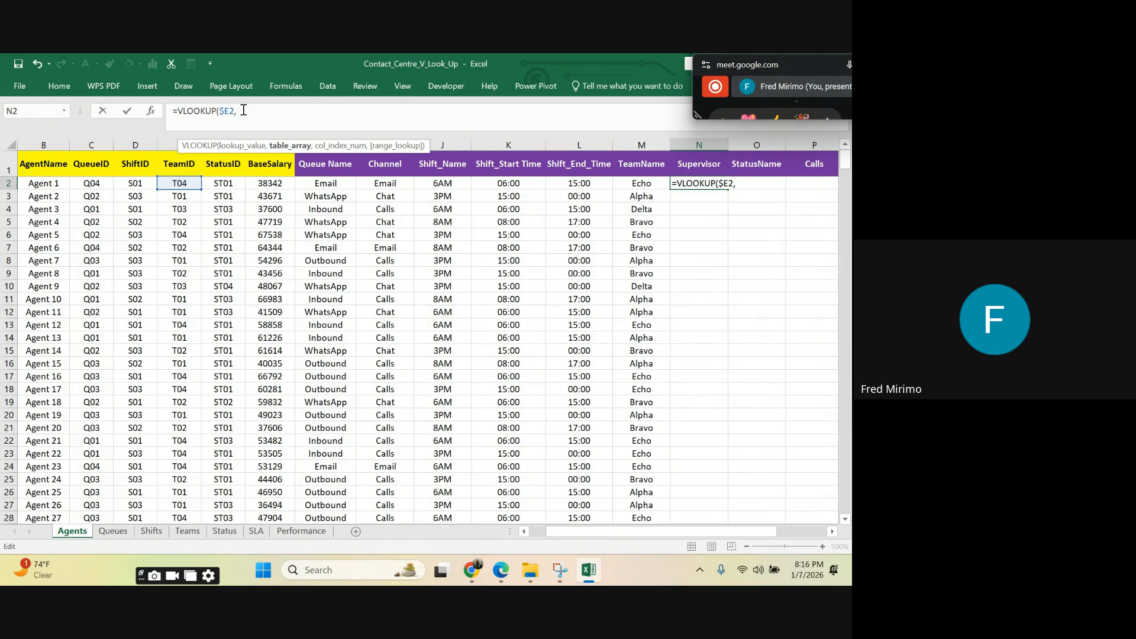
Step: Add columns A to C of the Teams sheet as the table array, locked as Teams!$A:$C
left_click(196, 532)
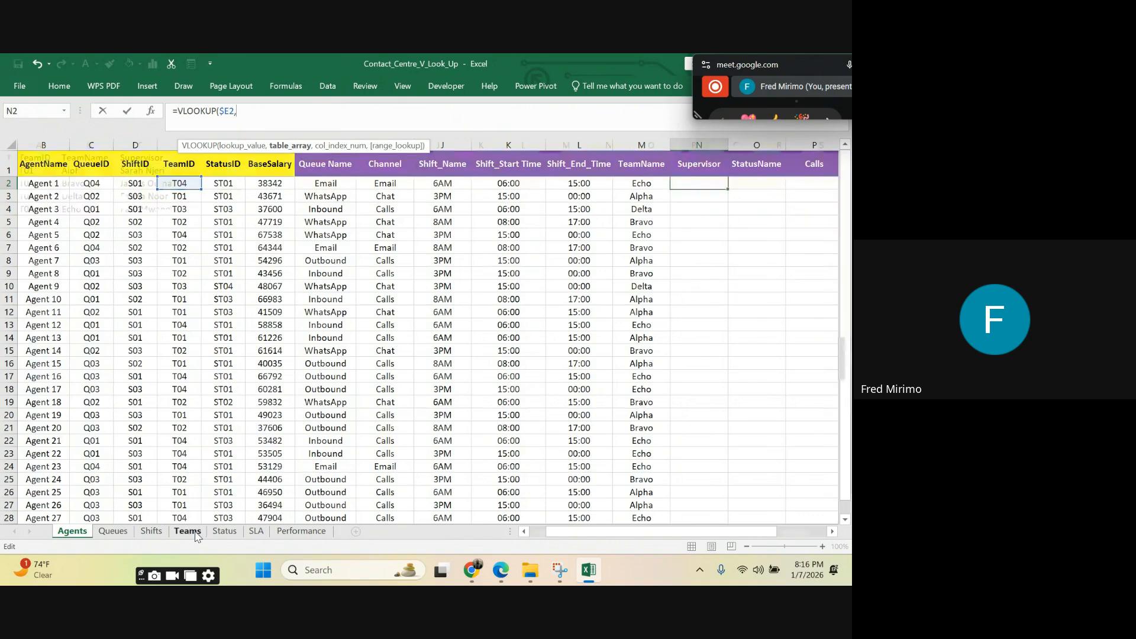
left_click(41, 142)
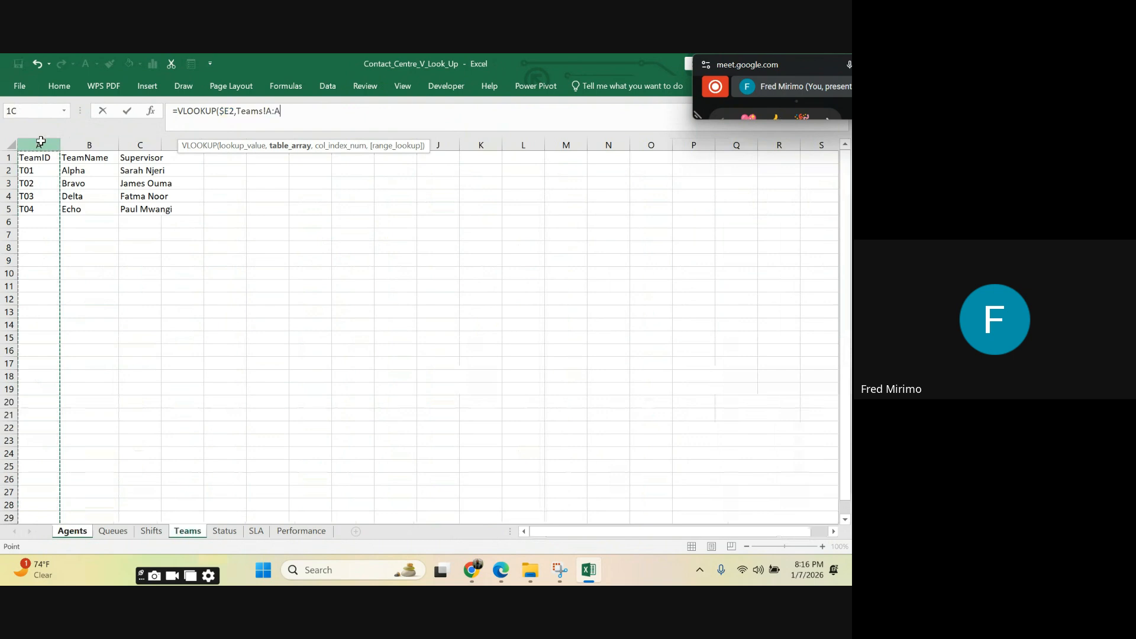
left_click_drag(40, 142, 141, 143)
left_click(269, 110)
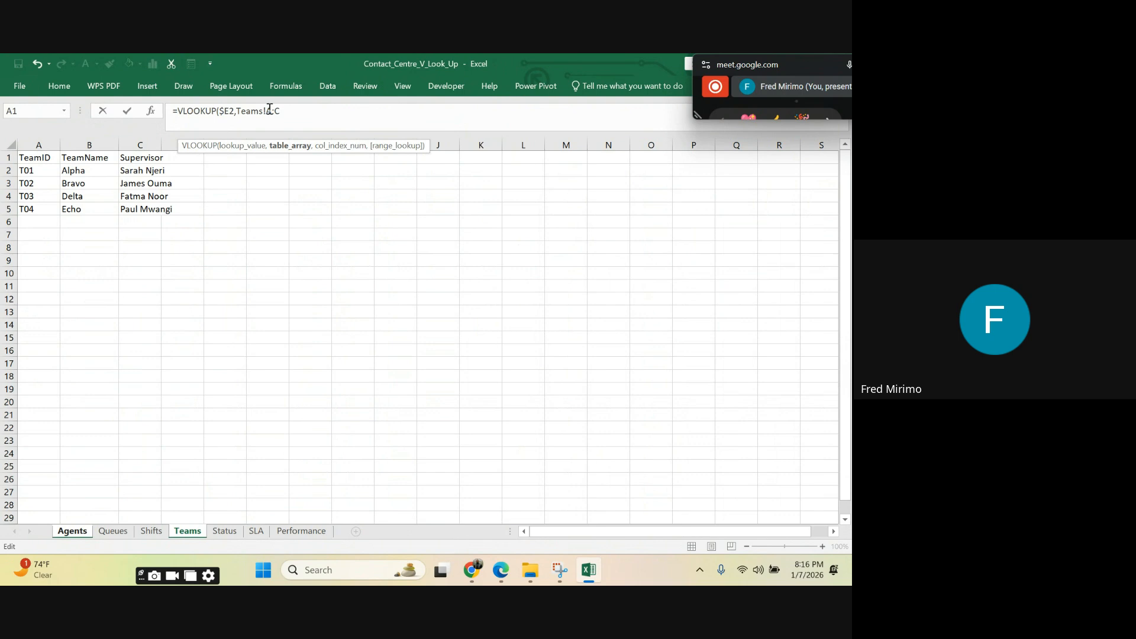
type("$")
left_click(280, 111)
type("$")
left_click(296, 112)
type(",")
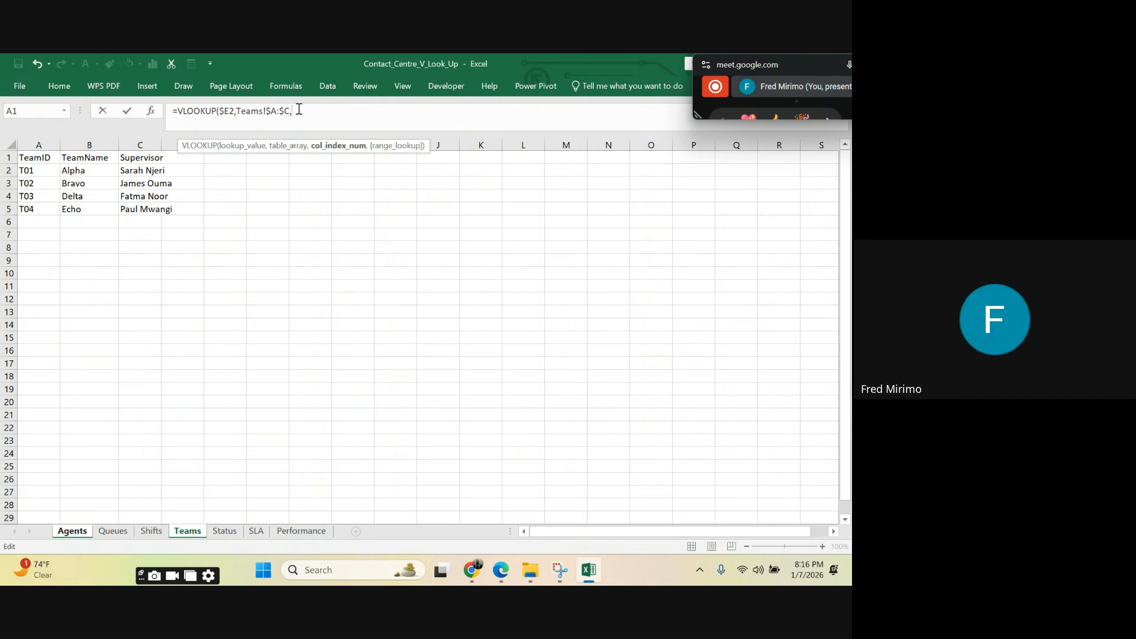
type("3,")
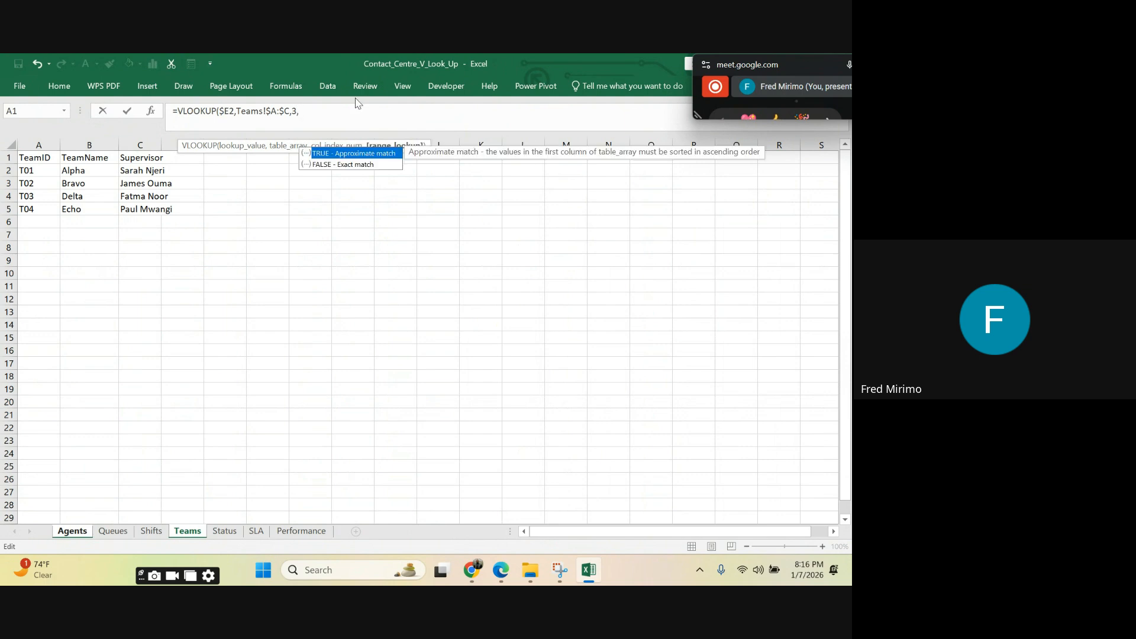
Step: Complete the N2 VLOOKUP with column index 3 and FALSE for an exact match
double_click(330, 164)
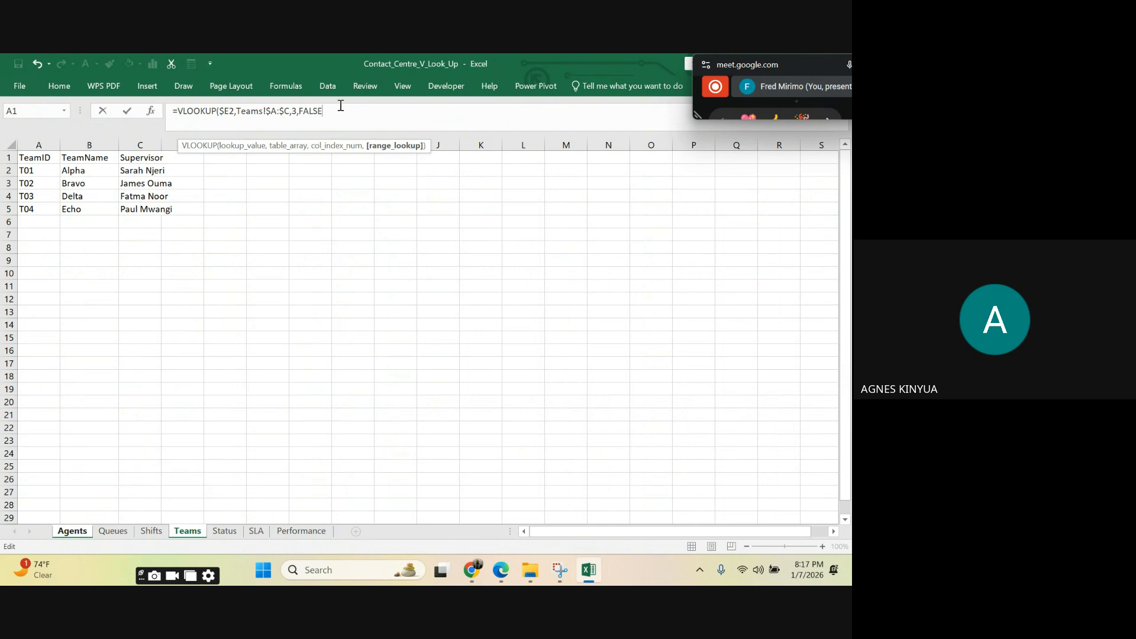
type(")")
key("Return")
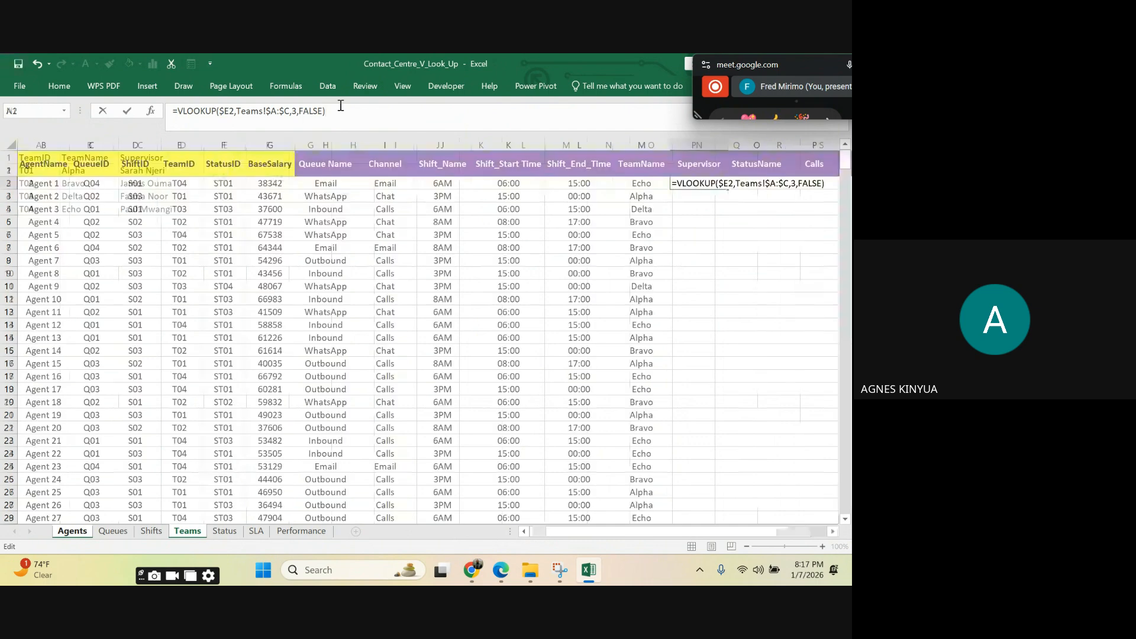
Step: Fill the Supervisor VLOOKUP from N2 down the whole column and check it through the last agent row
left_click(721, 274)
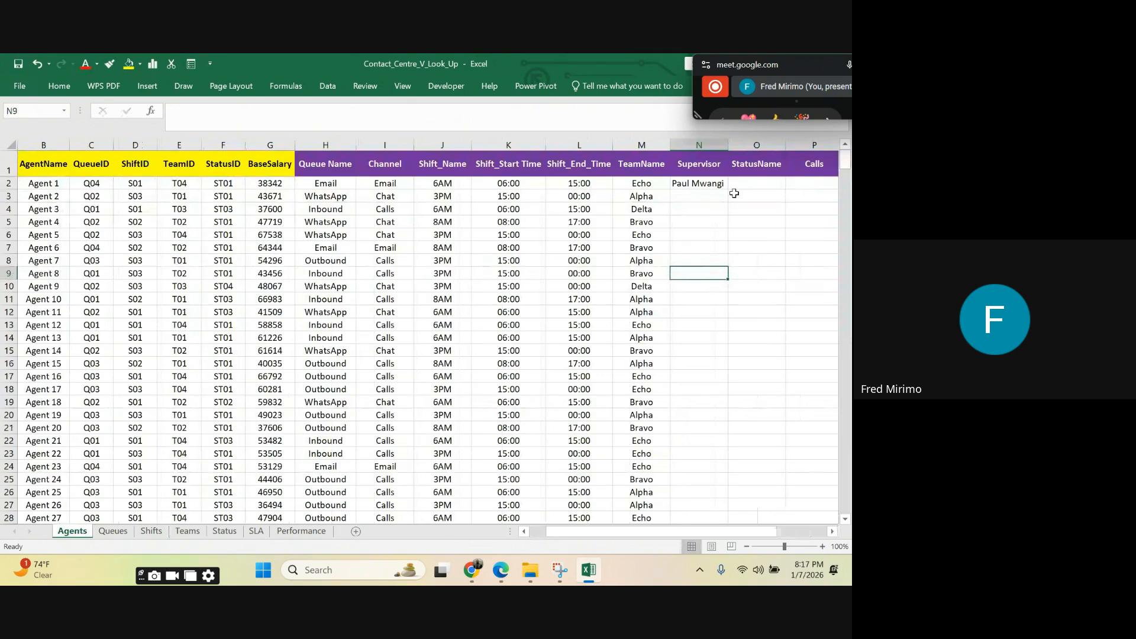
left_click(706, 187)
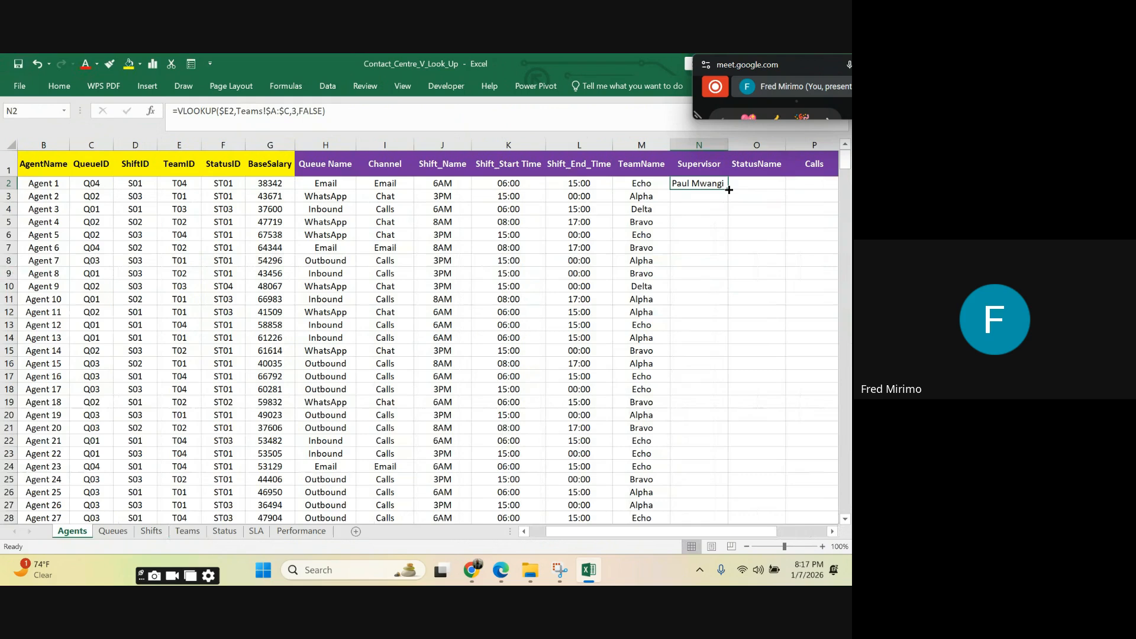
double_click(729, 190)
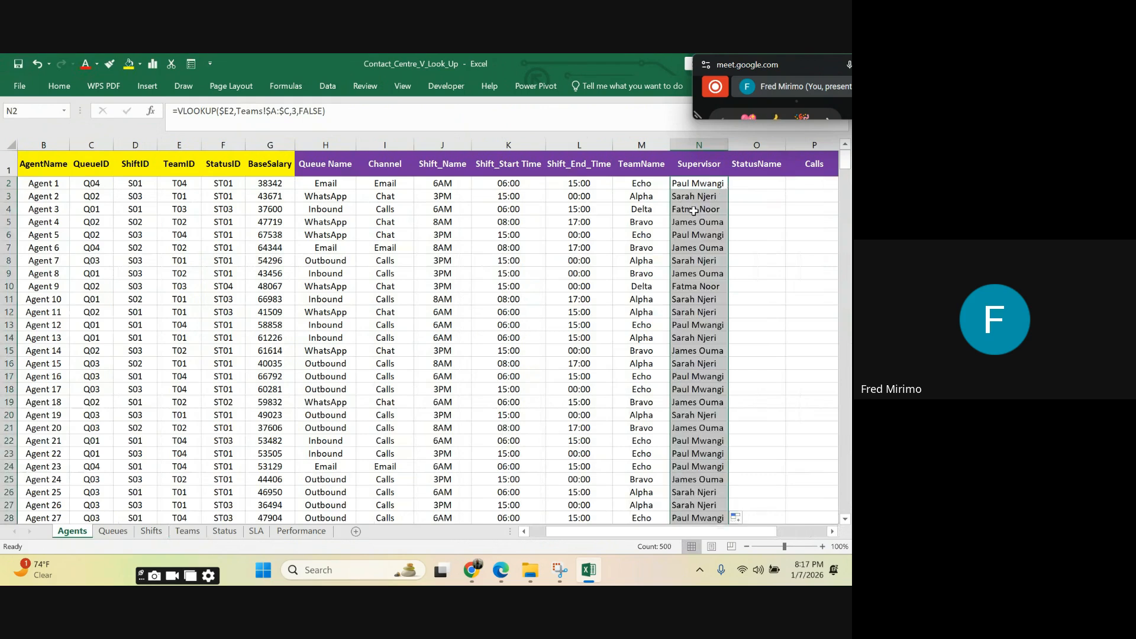
scroll(708, 214, "down", 9)
scroll(707, 214, "down", 18)
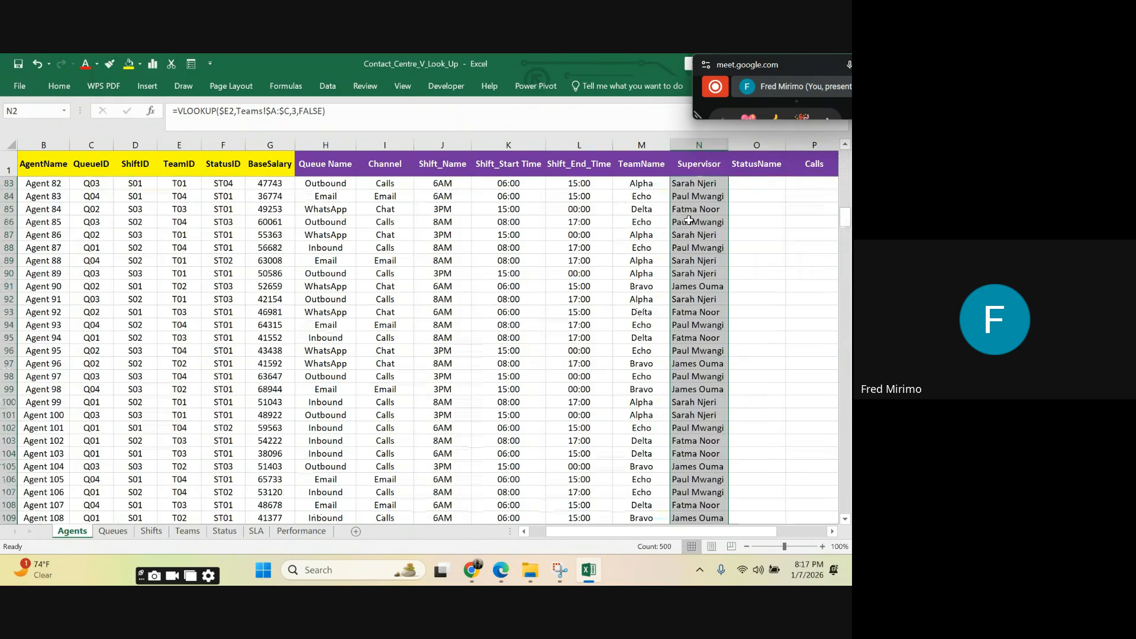
left_click_drag(845, 217, 839, 530)
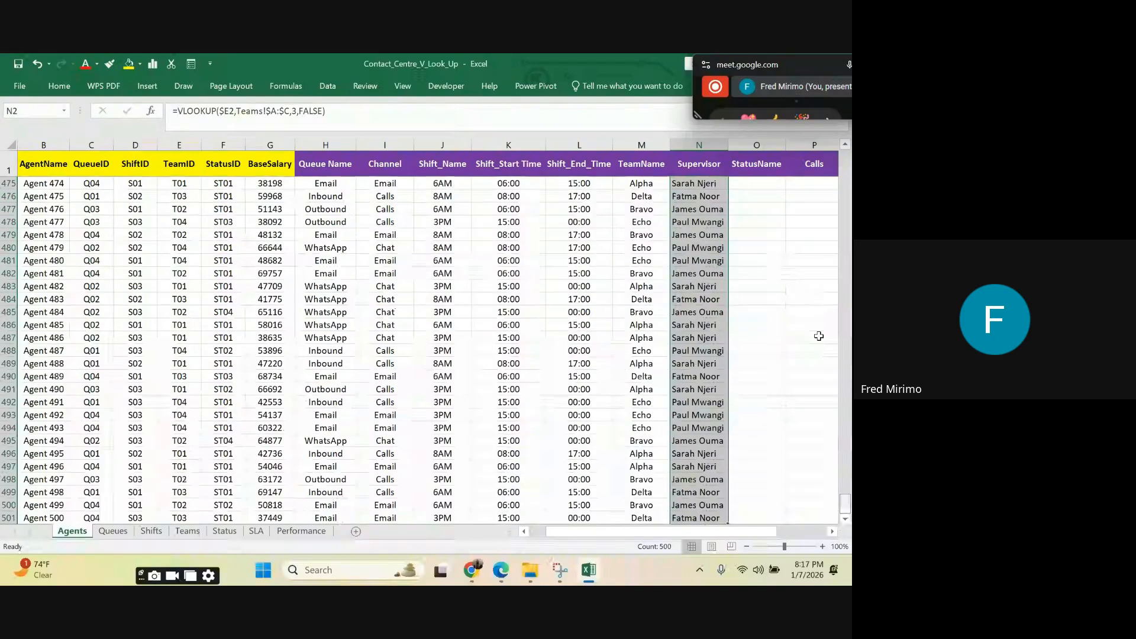
scroll(722, 248, "up", 10)
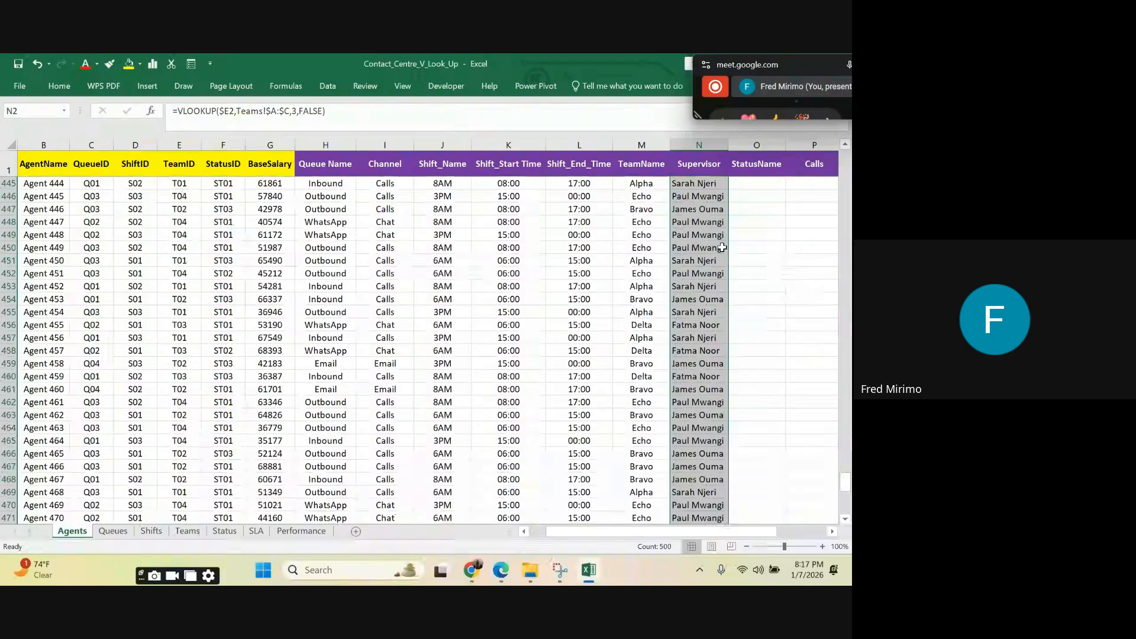
Step: Centre the filled Supervisor cells in column N
left_click(59, 86)
left_click(239, 130)
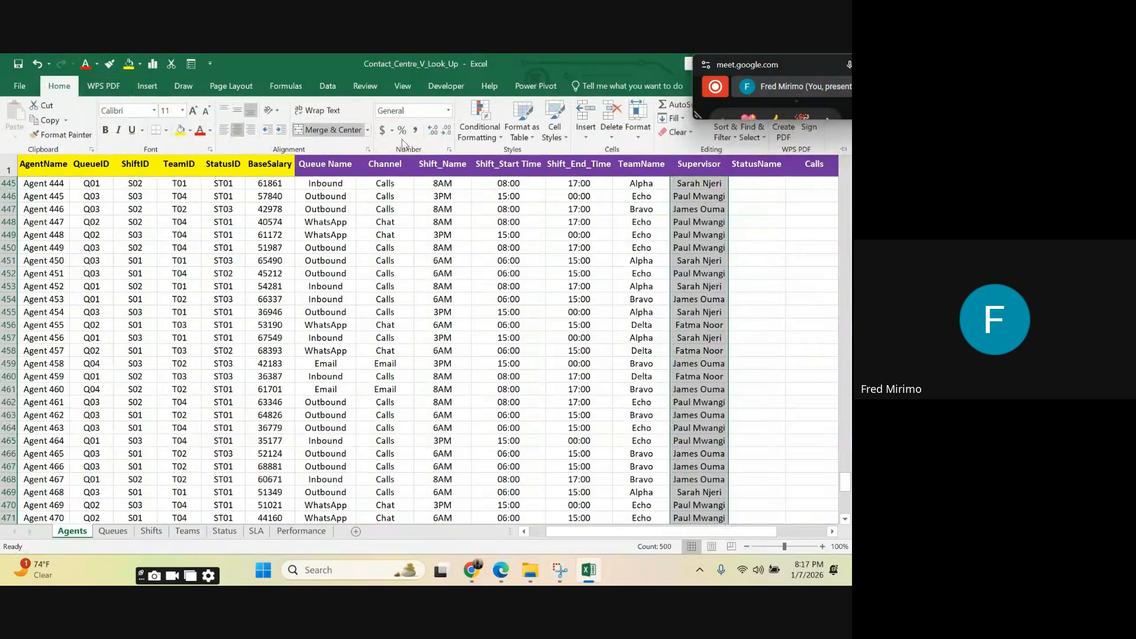
left_click(758, 222)
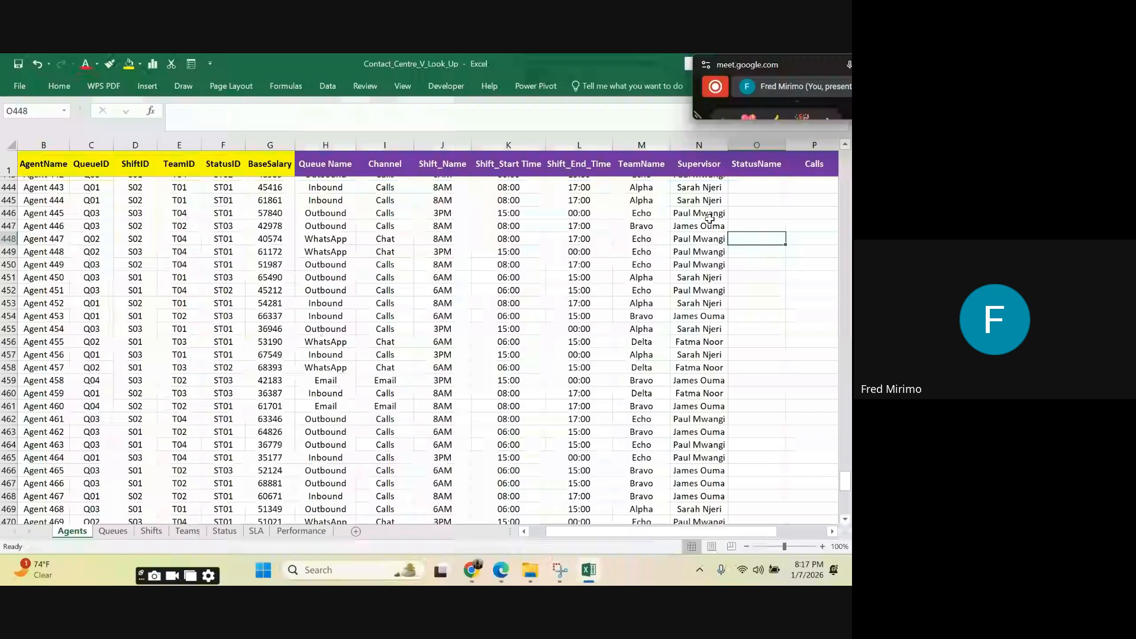
scroll(709, 219, "up", 20)
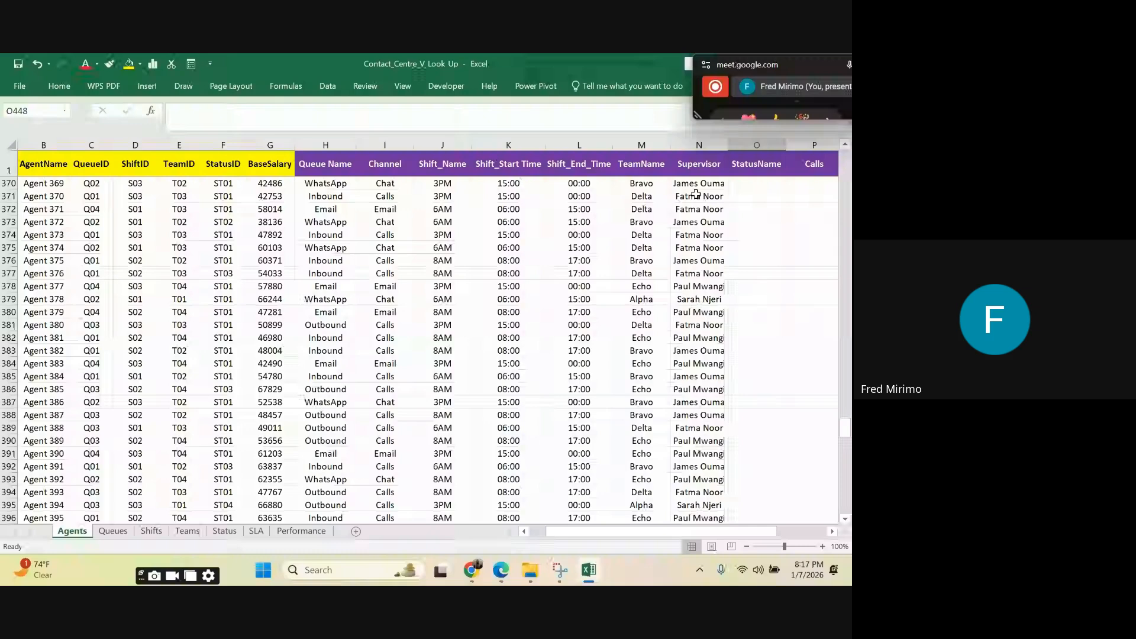
Step: Check the Supervisor formulas in several rows of column N and widen the column slightly
scroll(697, 194, "up", 20)
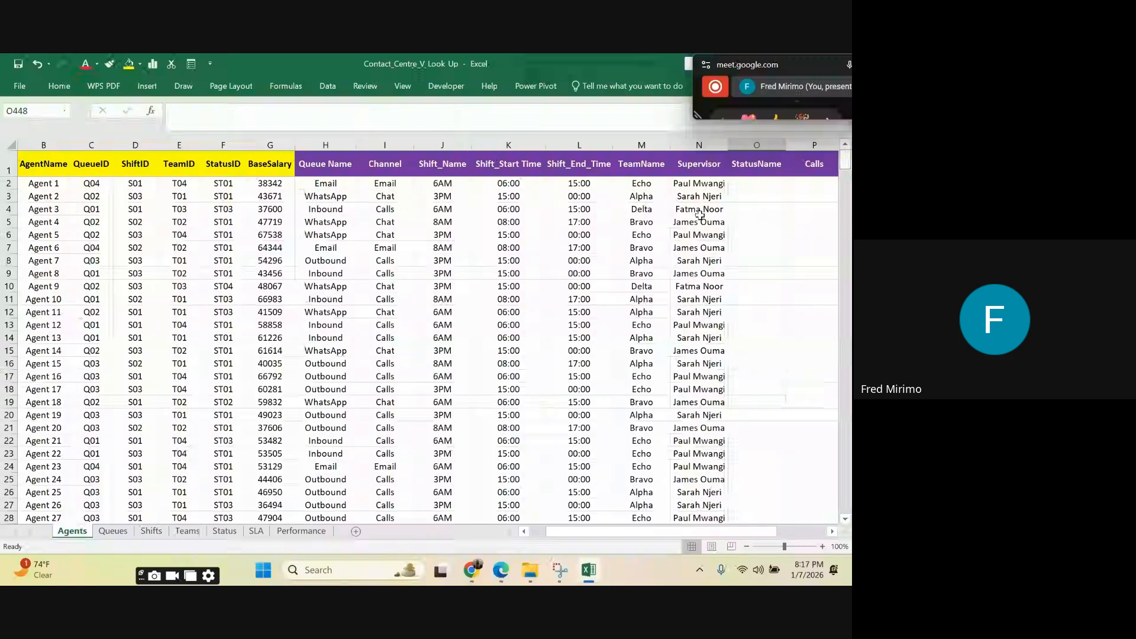
left_click(688, 185)
left_click(690, 199)
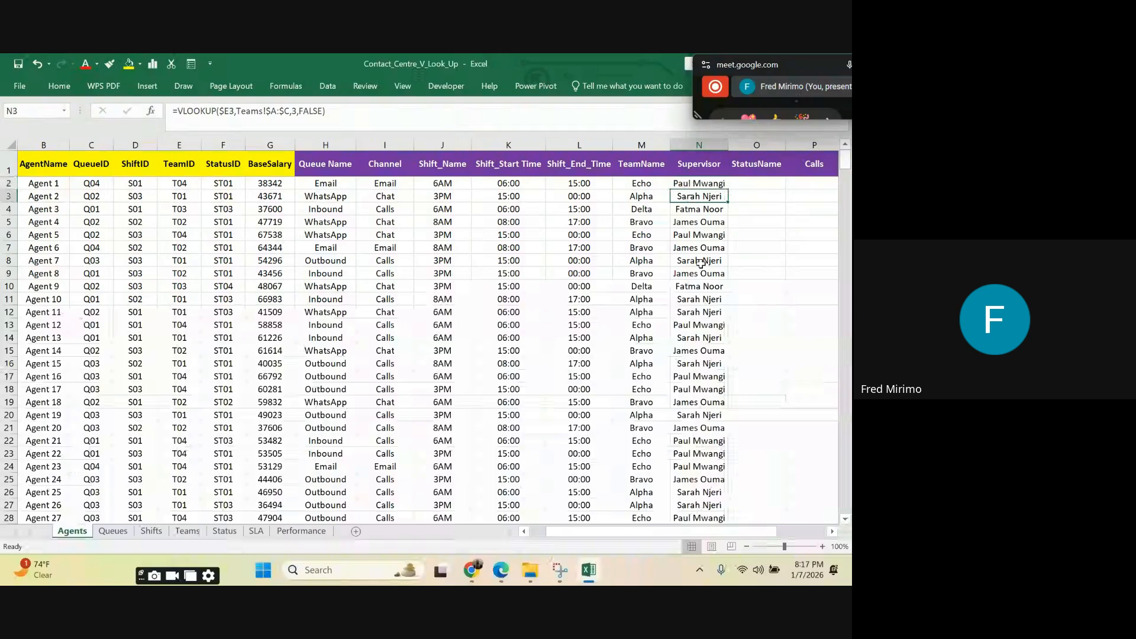
left_click(700, 263)
left_click(709, 348)
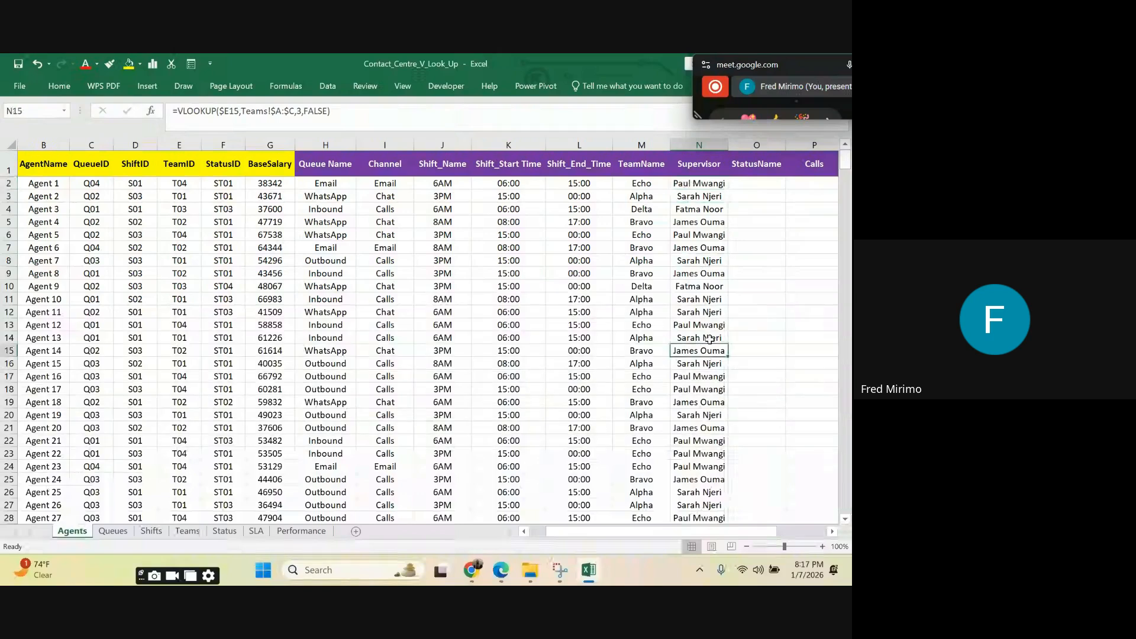
left_click(698, 188)
left_click_drag(729, 145, 730, 145)
Step: Examine the StatusID column on the Agents sheet and the StatusID and StatusName columns on the Status sheet
left_click(752, 181)
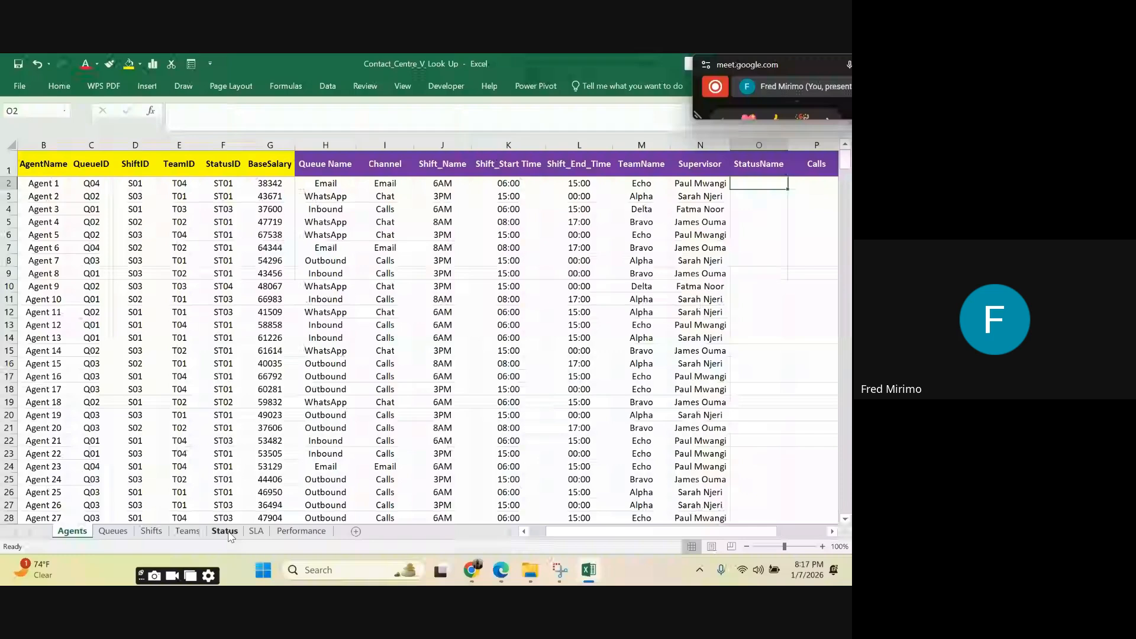
left_click(218, 144)
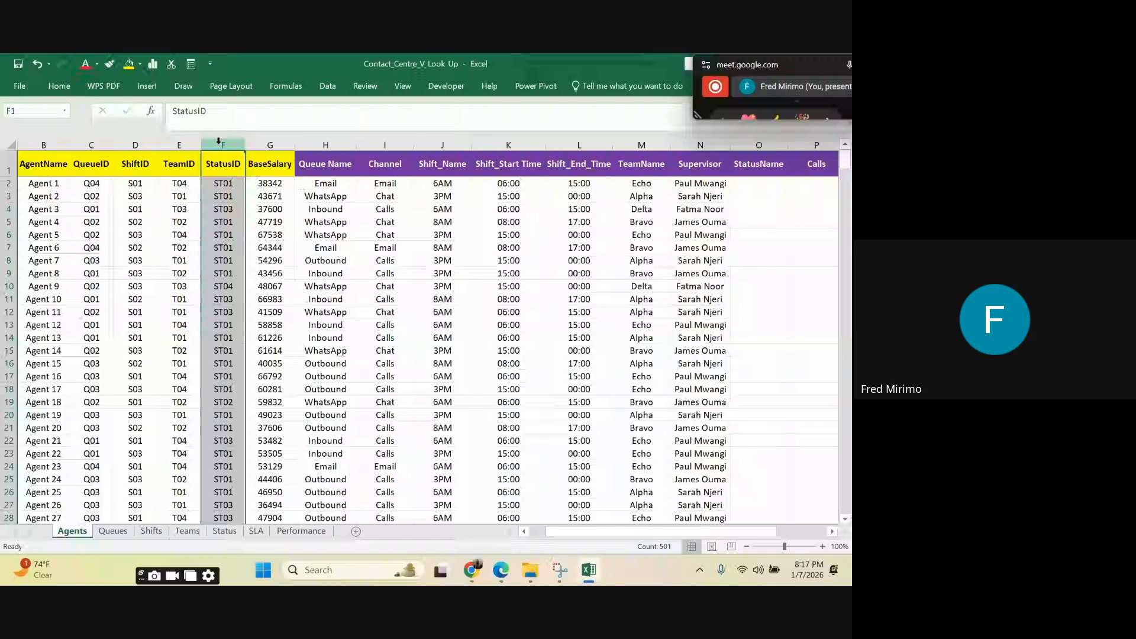
left_click(226, 531)
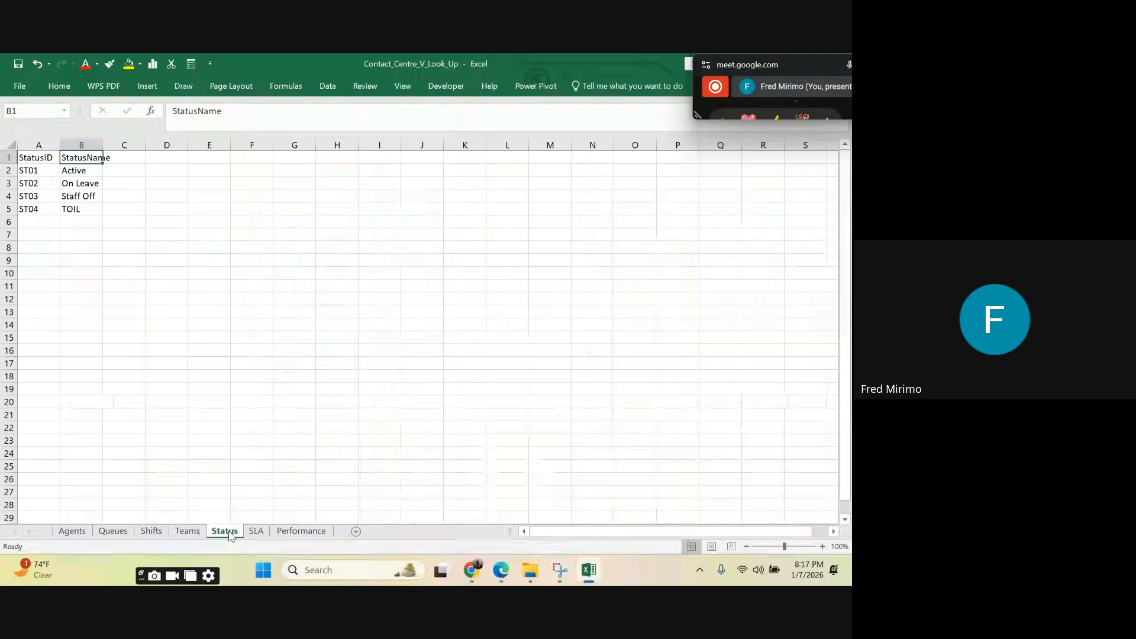
left_click(34, 145)
left_click_drag(60, 142, 81, 145)
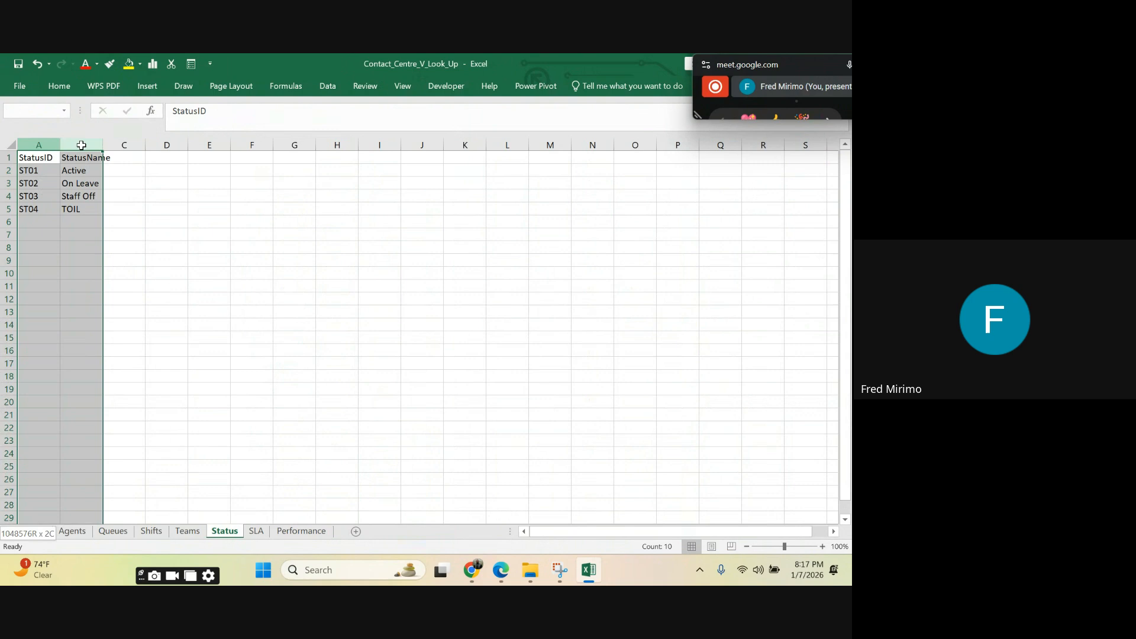
left_click(82, 159)
left_click(88, 172)
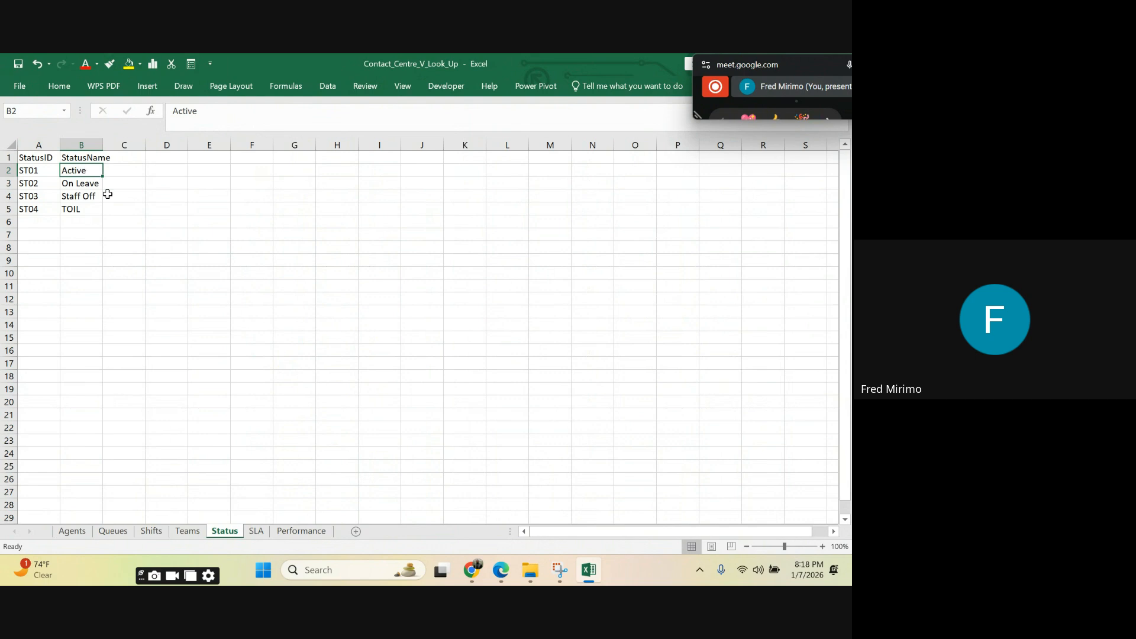
key("Down")
key("Down")
key("Down")
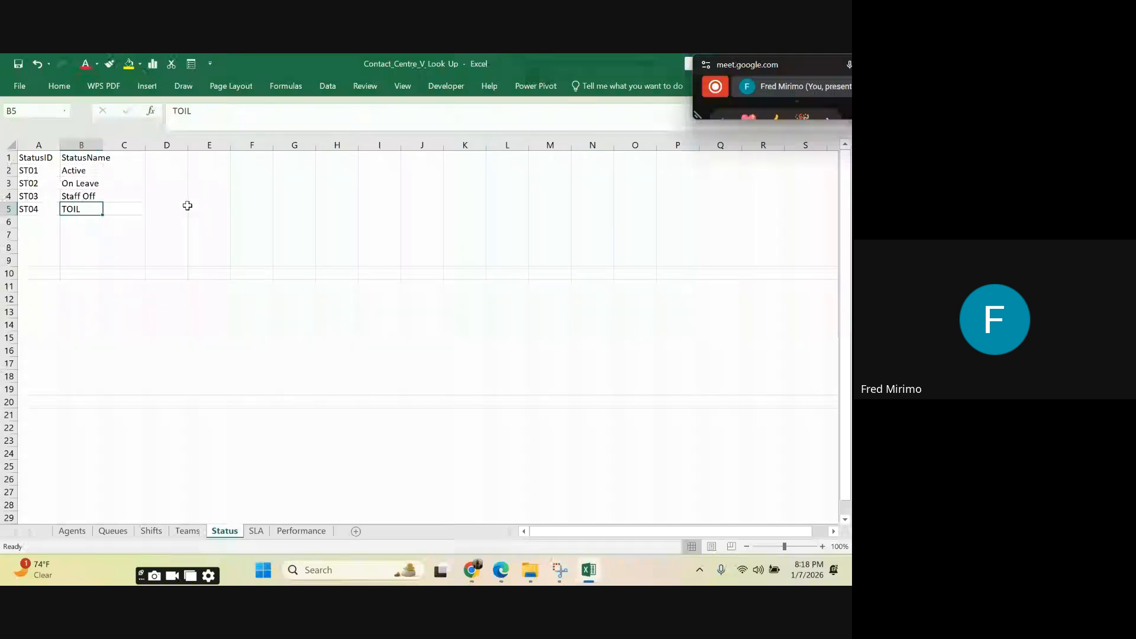
left_click(158, 532)
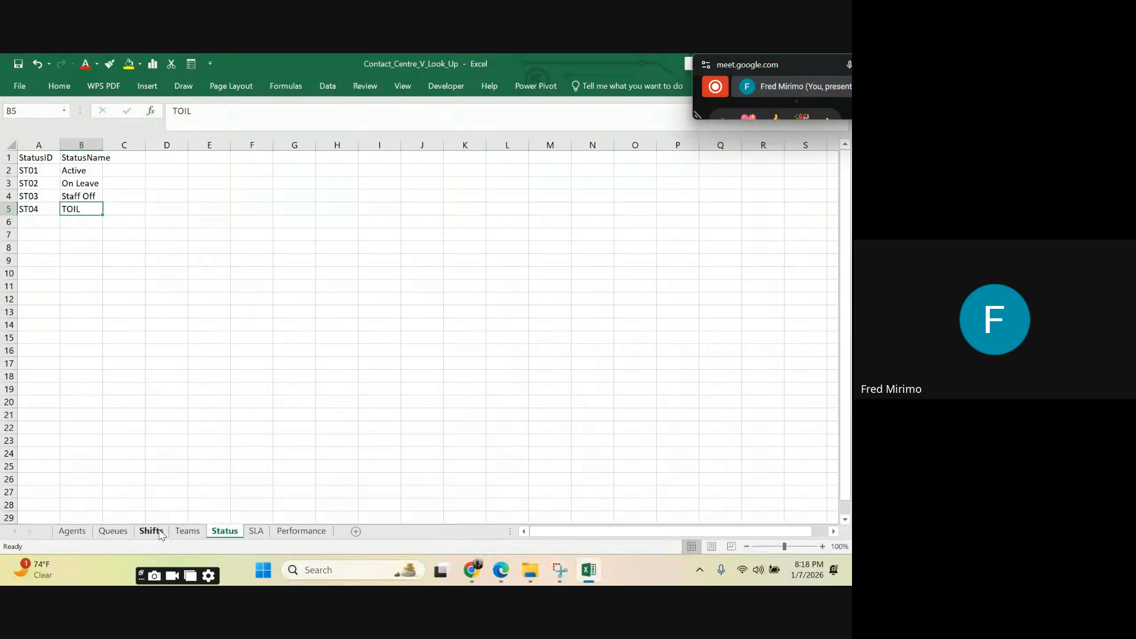
left_click(205, 534)
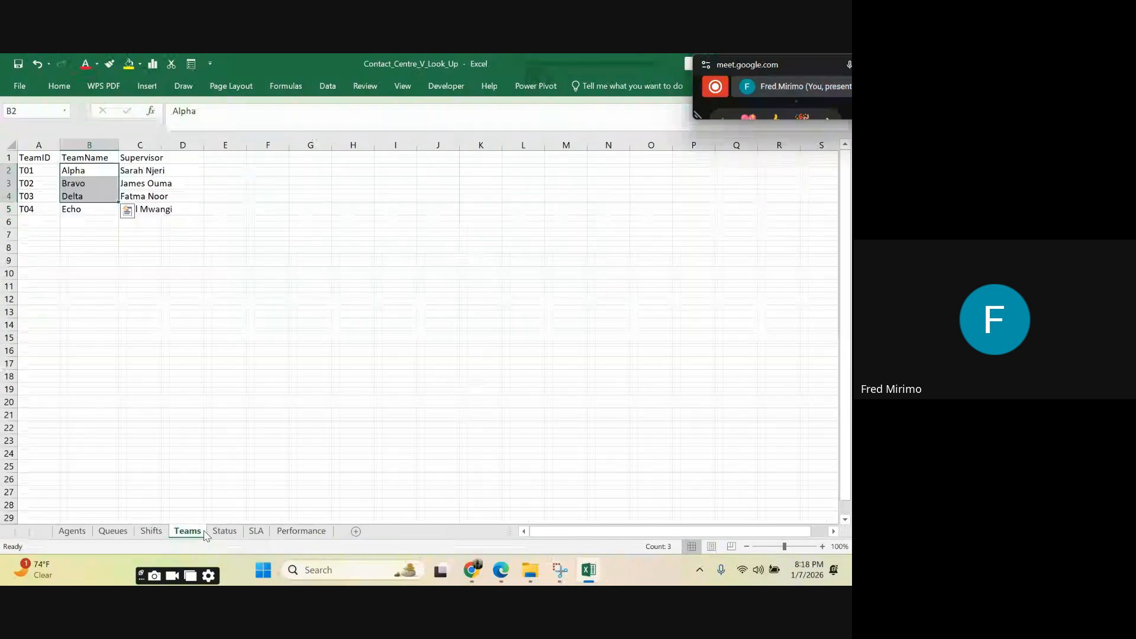
left_click(151, 532)
Step: Start a VLOOKUP in O2 of the Agents sheet under StatusName, with the column-locked StatusID cell $F2 as lookup value
left_click(87, 533)
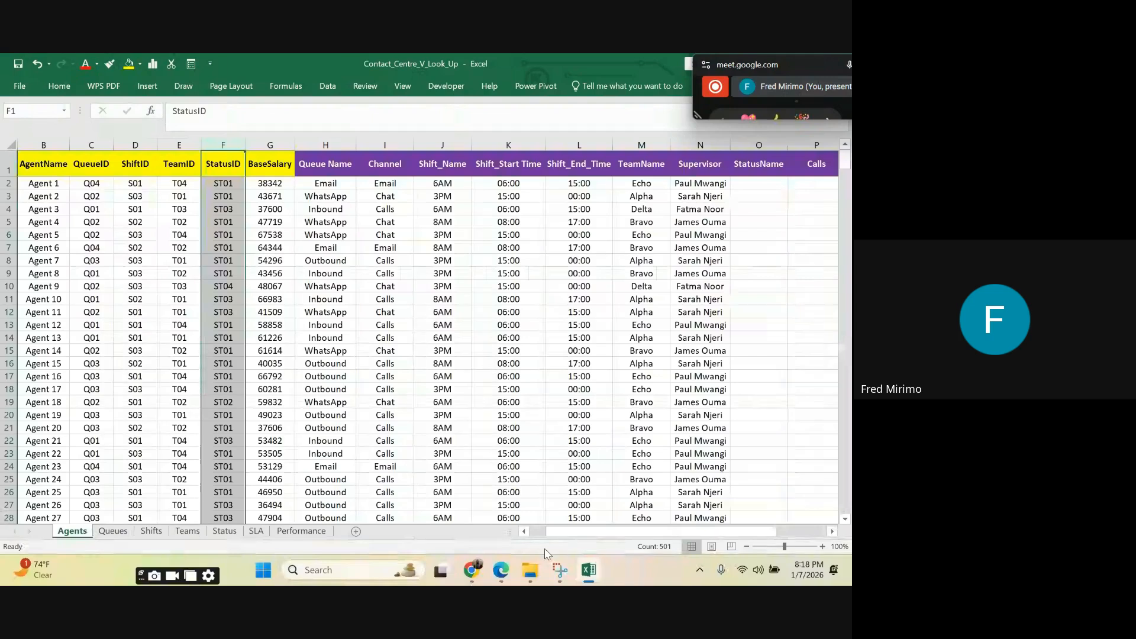
left_click_drag(581, 529, 679, 525)
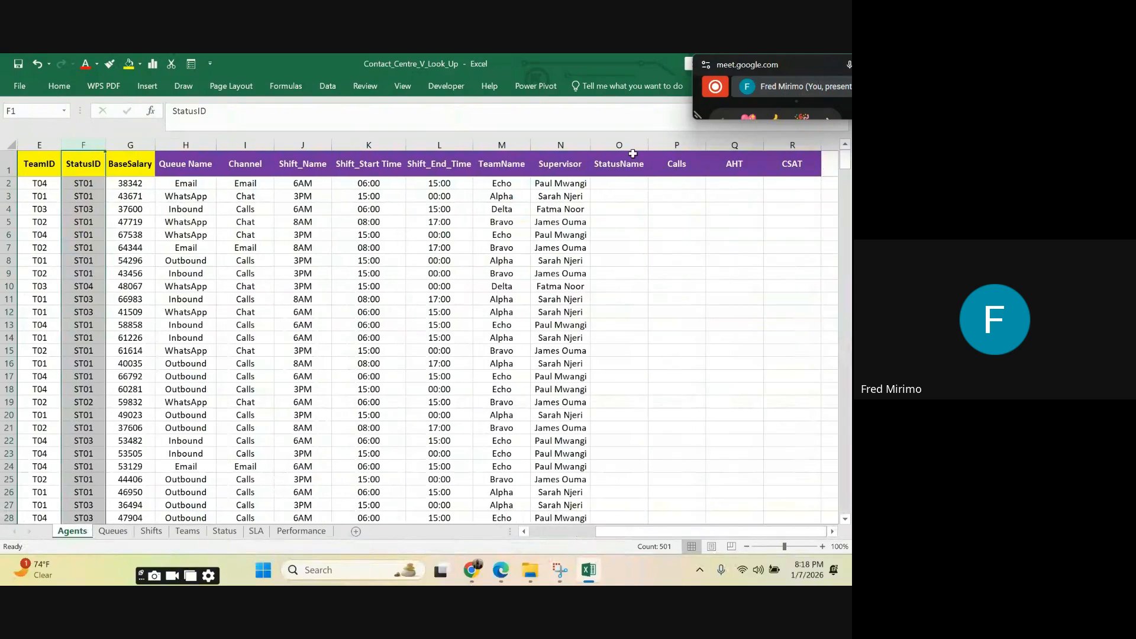
left_click(616, 181)
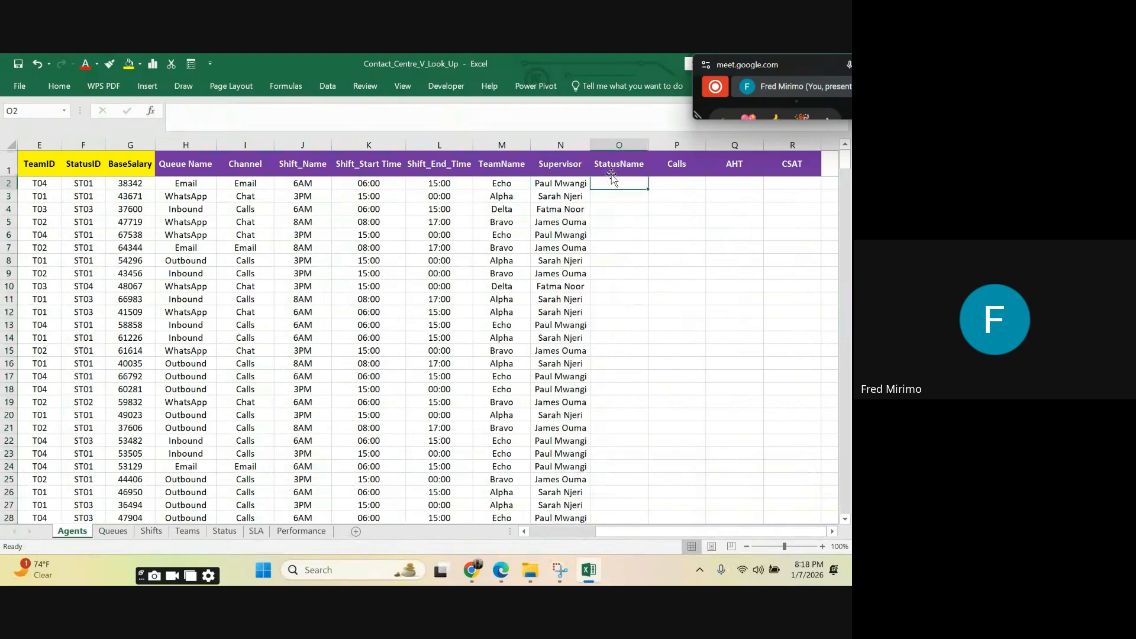
type("=")
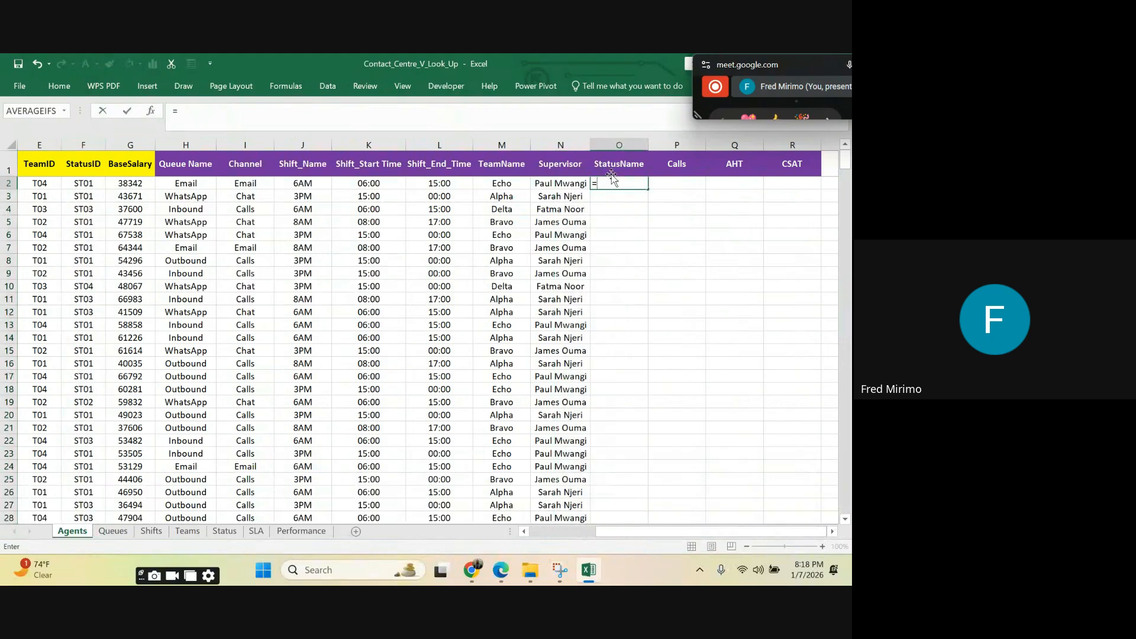
type("v")
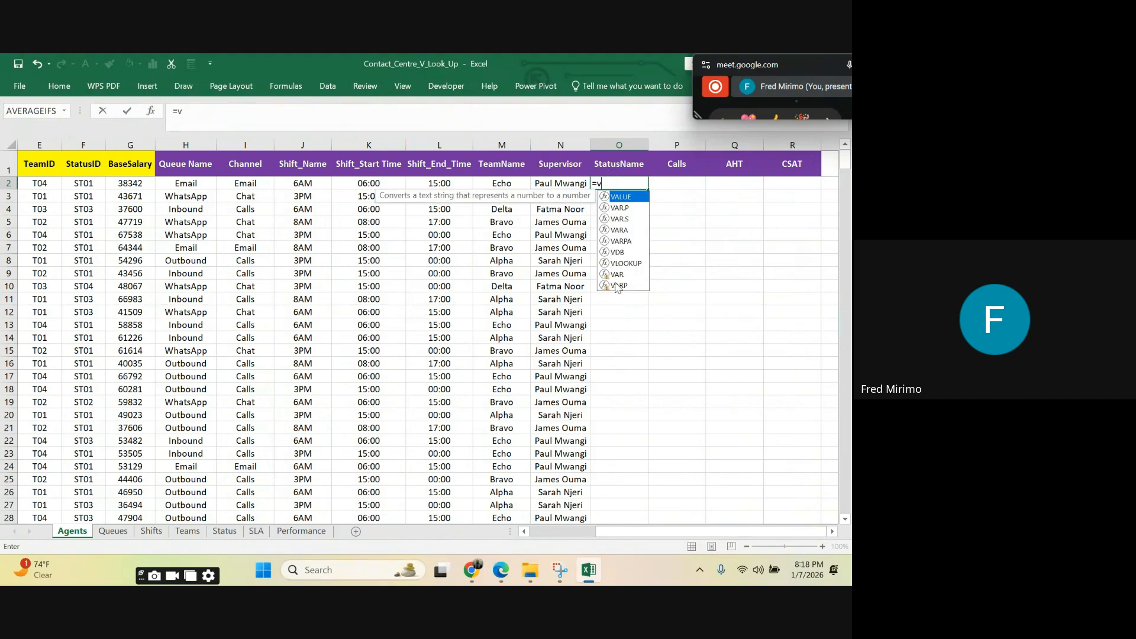
left_click(631, 264)
key("Tab")
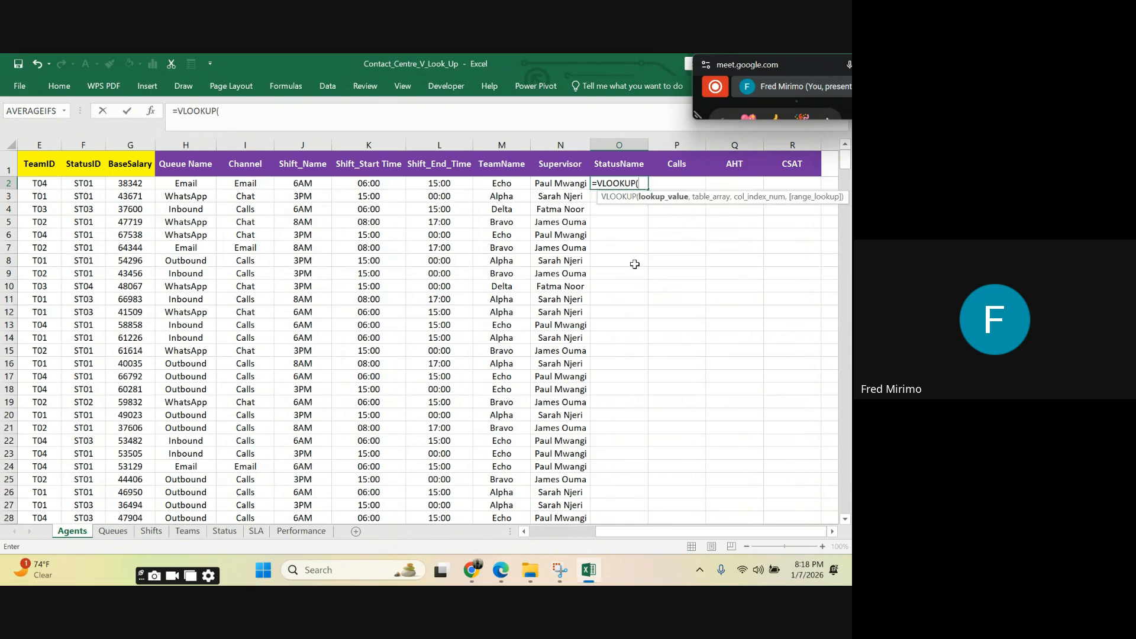
left_click(81, 183)
left_click(246, 105)
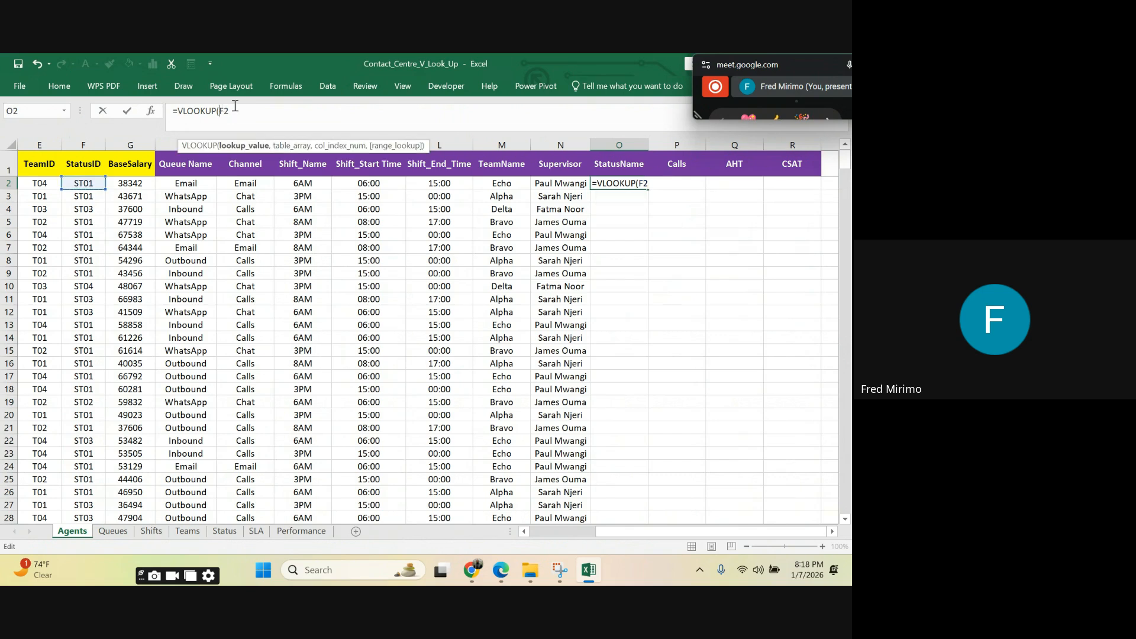
type("$F2,")
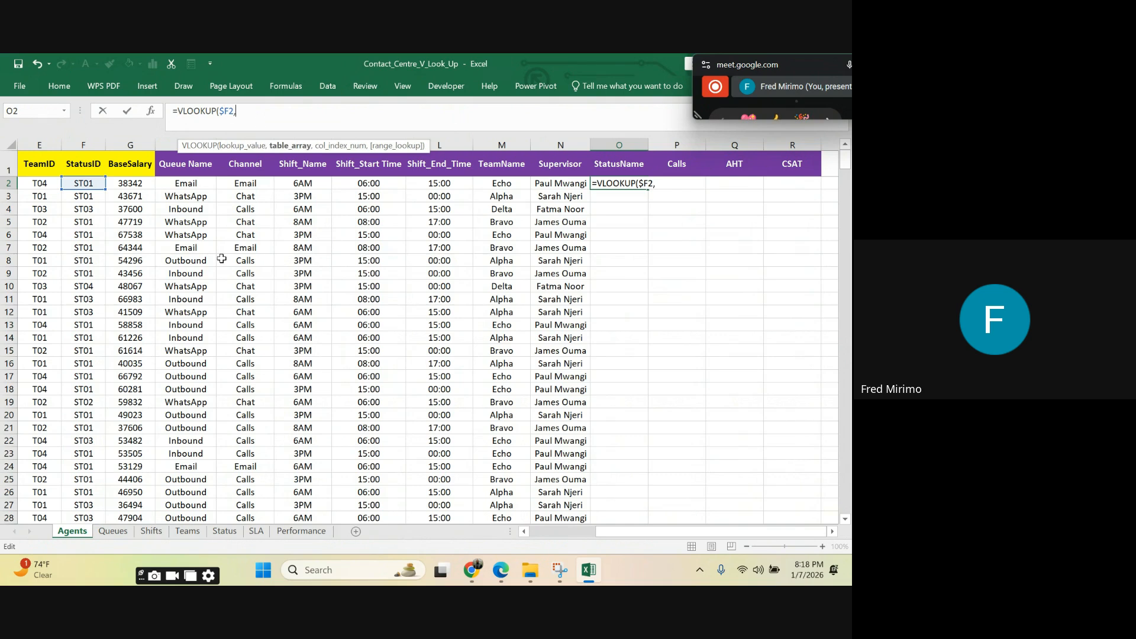
Step: Add columns A to B of the Status sheet as the table array, locked as Status!$A:$B
left_click(226, 532)
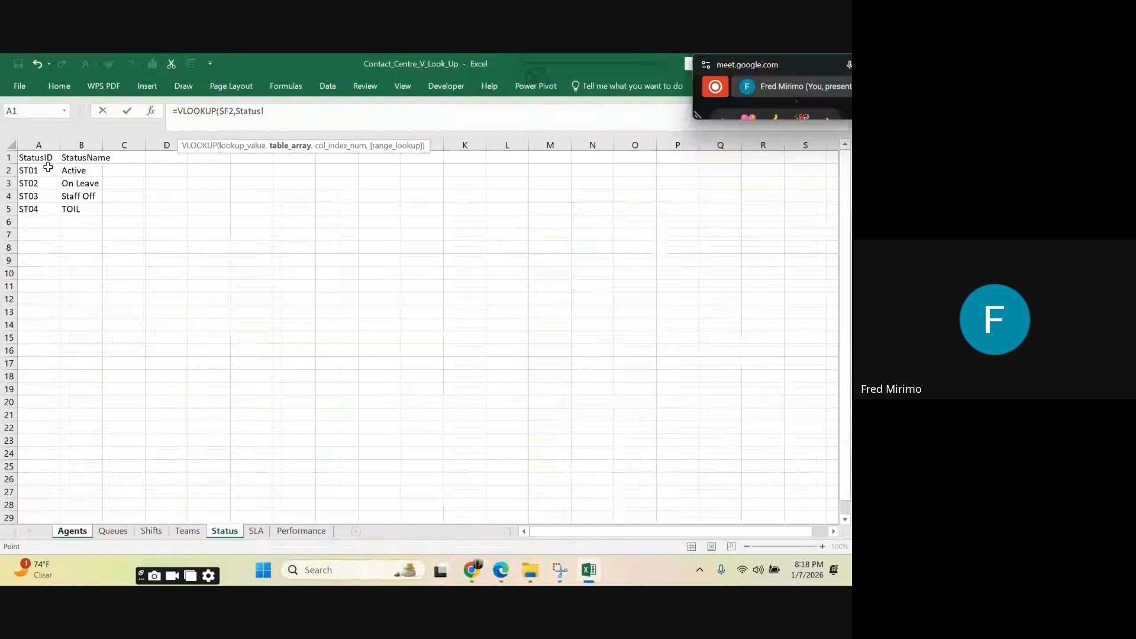
left_click_drag(39, 145, 81, 145)
left_click(266, 112)
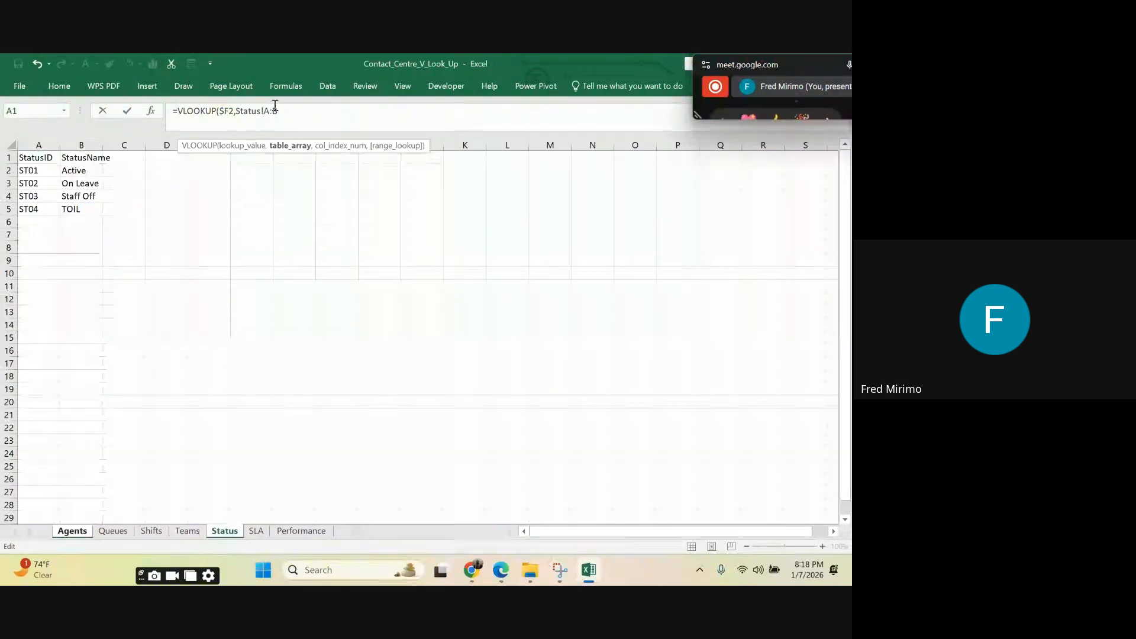
type("$")
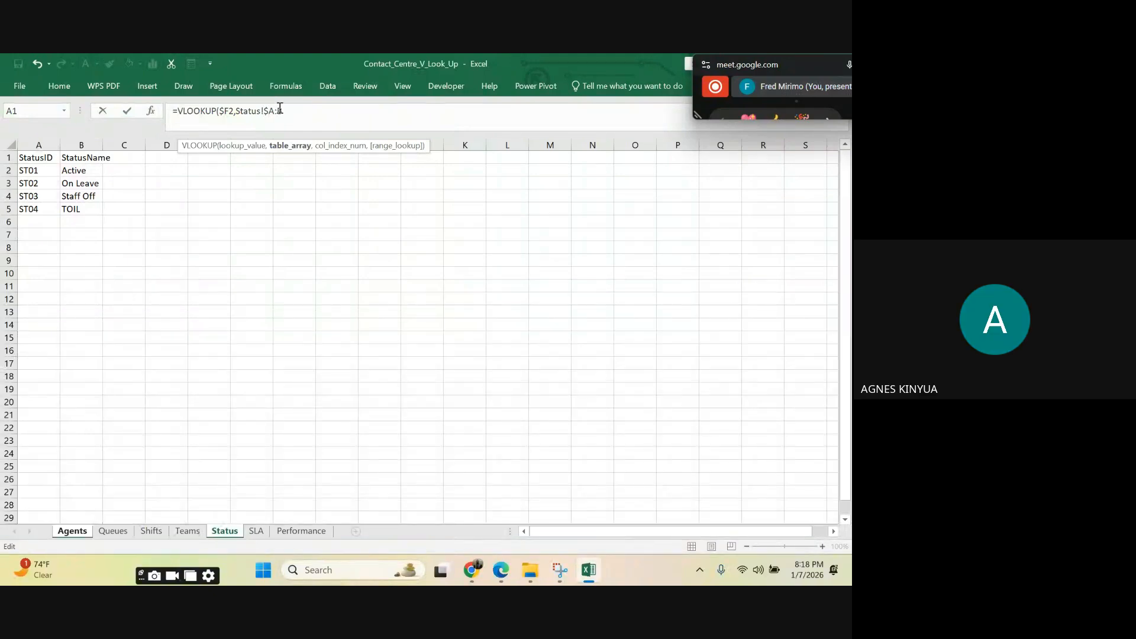
left_click(279, 110)
type("$B")
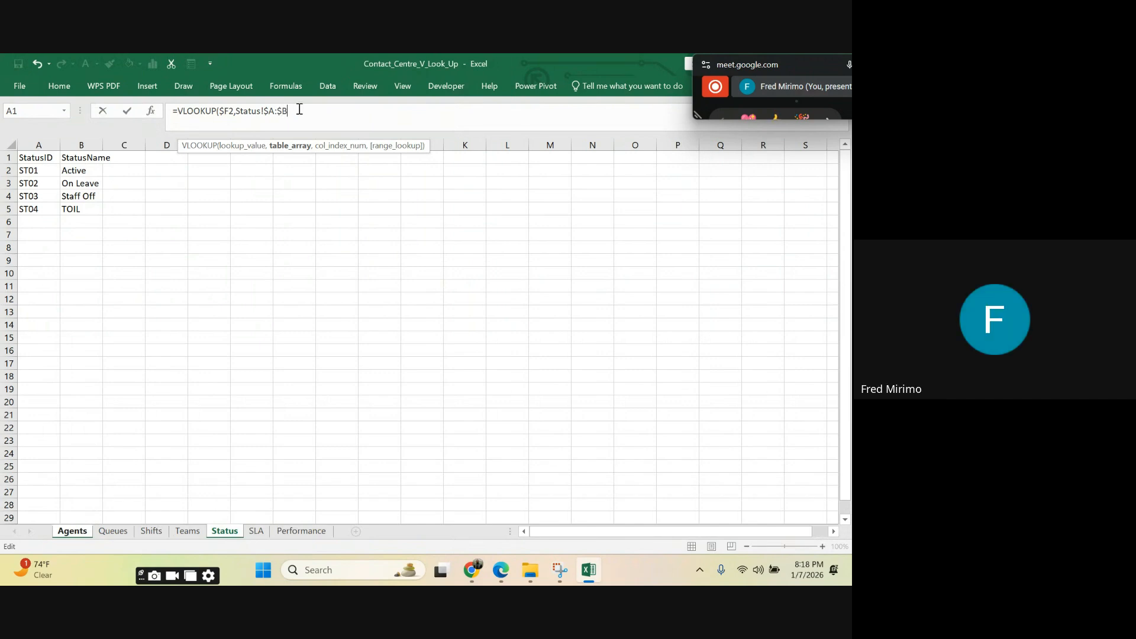
type(",")
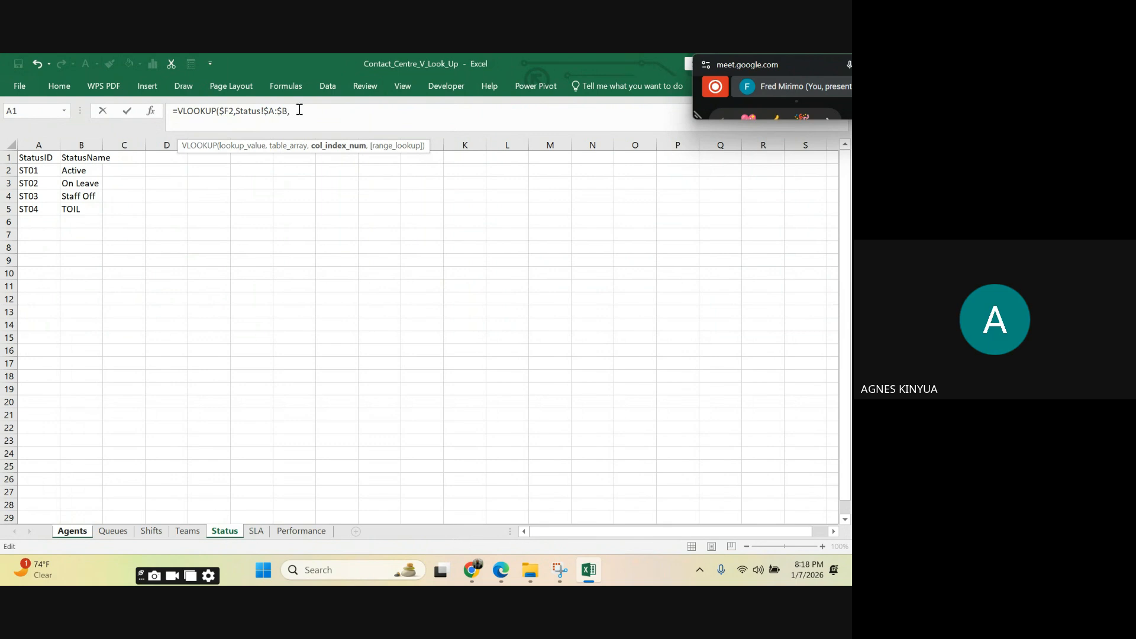
type("2,")
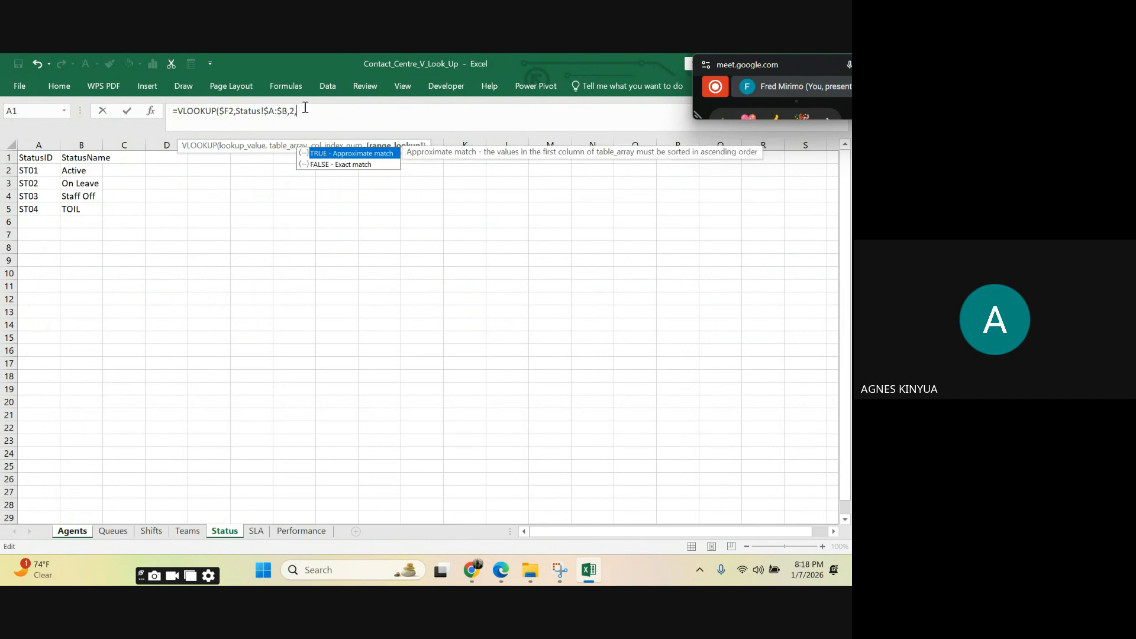
Step: Complete the O2 VLOOKUP with column index 2 and FALSE for an exact match
double_click(360, 160)
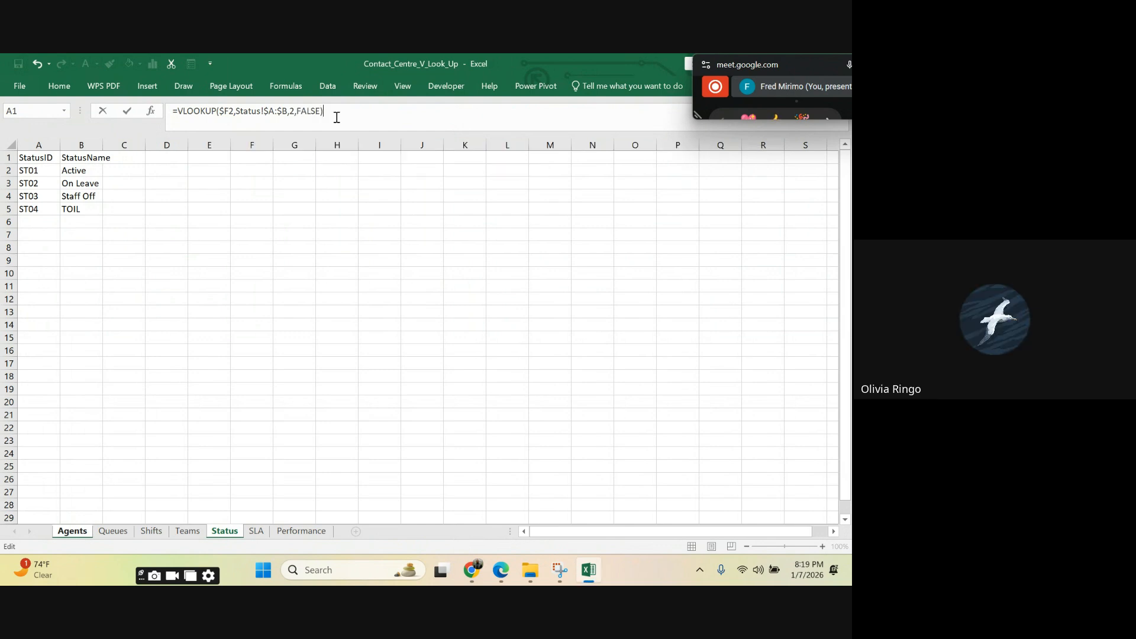
key("Return")
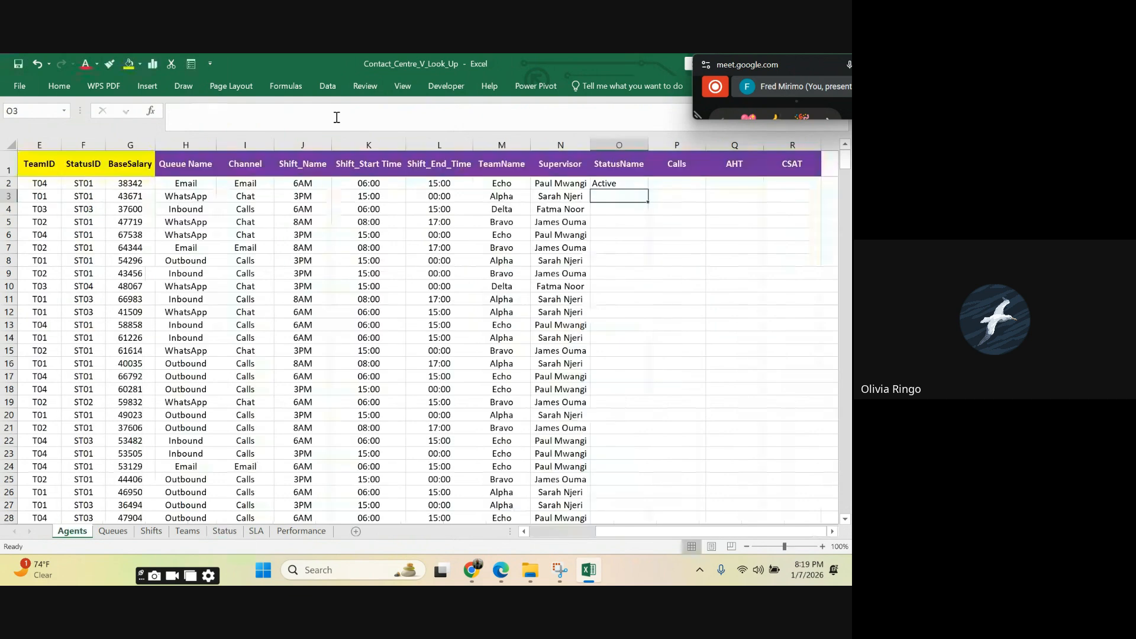
Step: Fill the StatusName VLOOKUP from O2 down the whole column and centre the filled cells
left_click(610, 173)
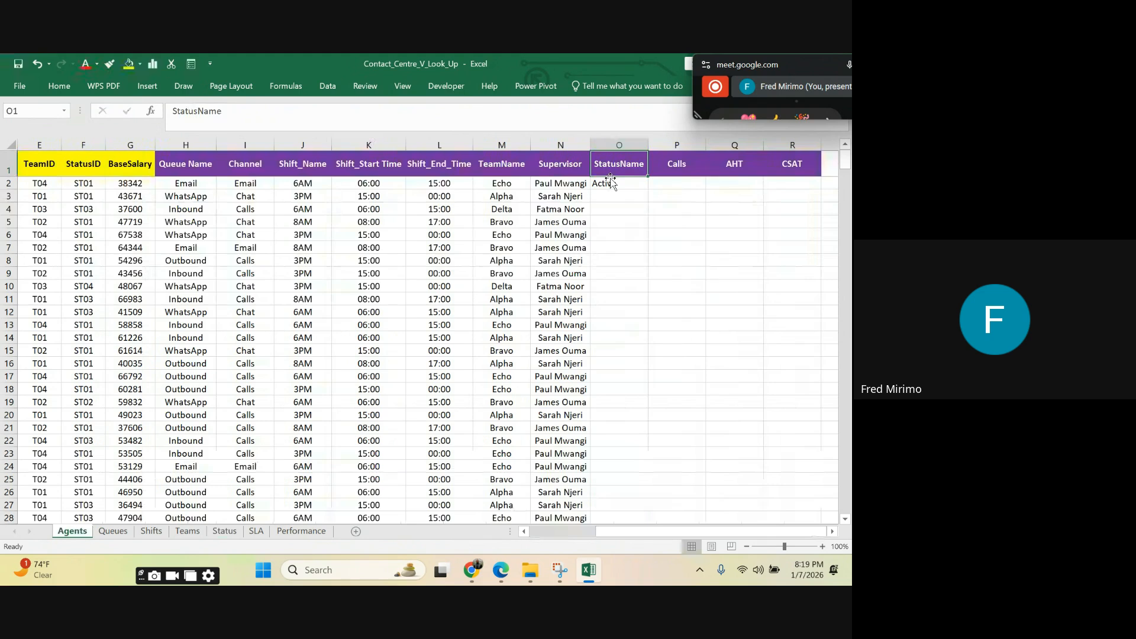
left_click(610, 183)
double_click(648, 188)
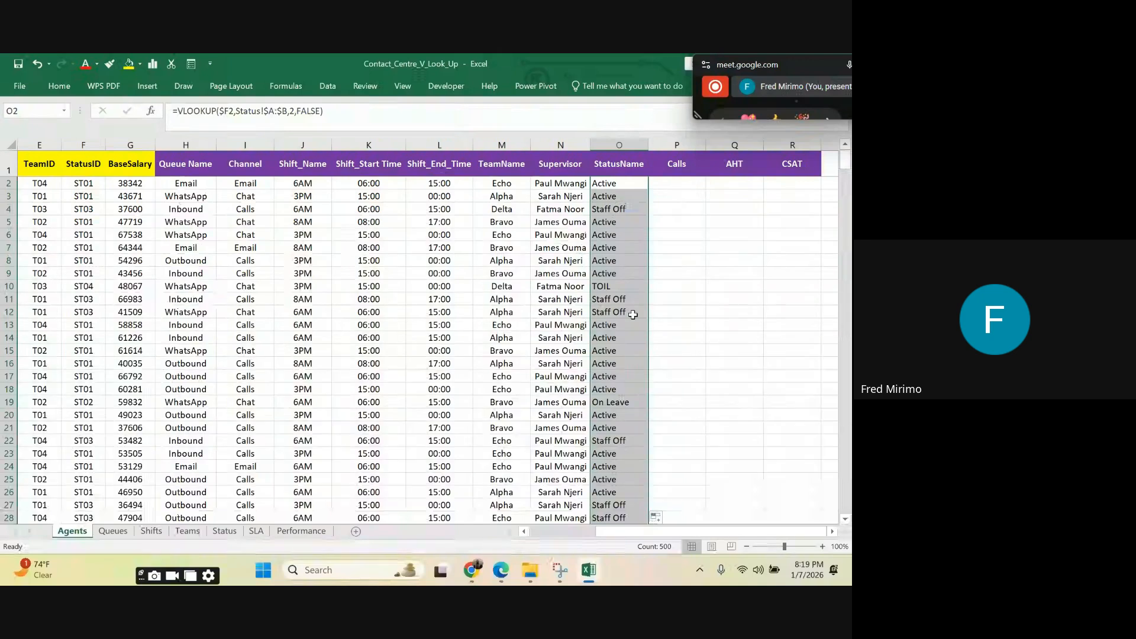
scroll(615, 242, "down", 4)
scroll(616, 236, "down", 10)
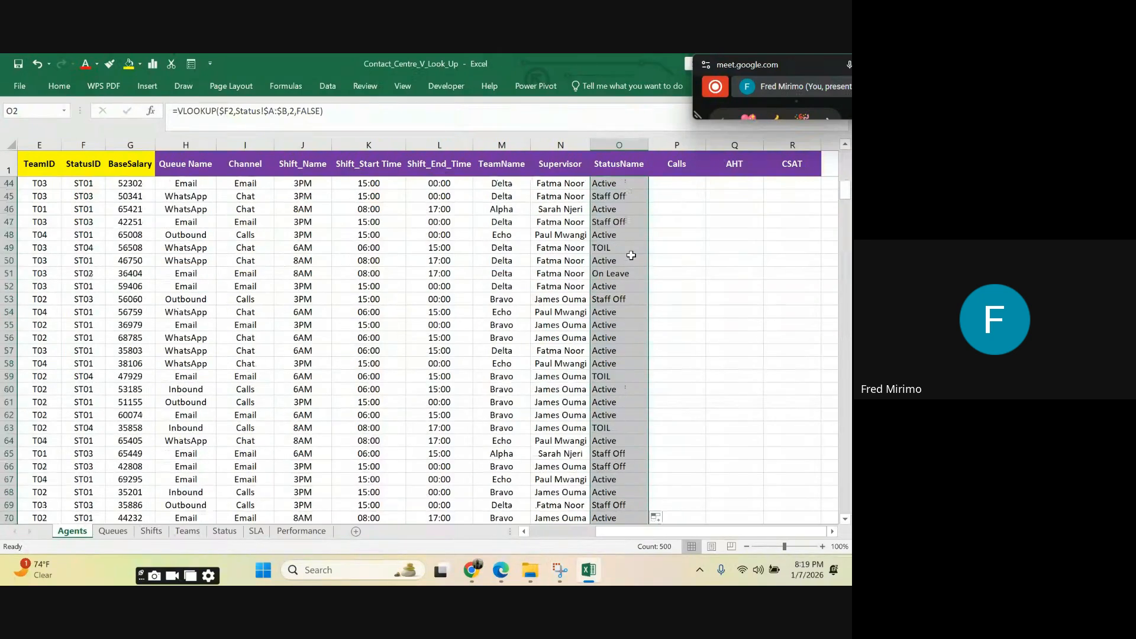
scroll(629, 248, "down", 19)
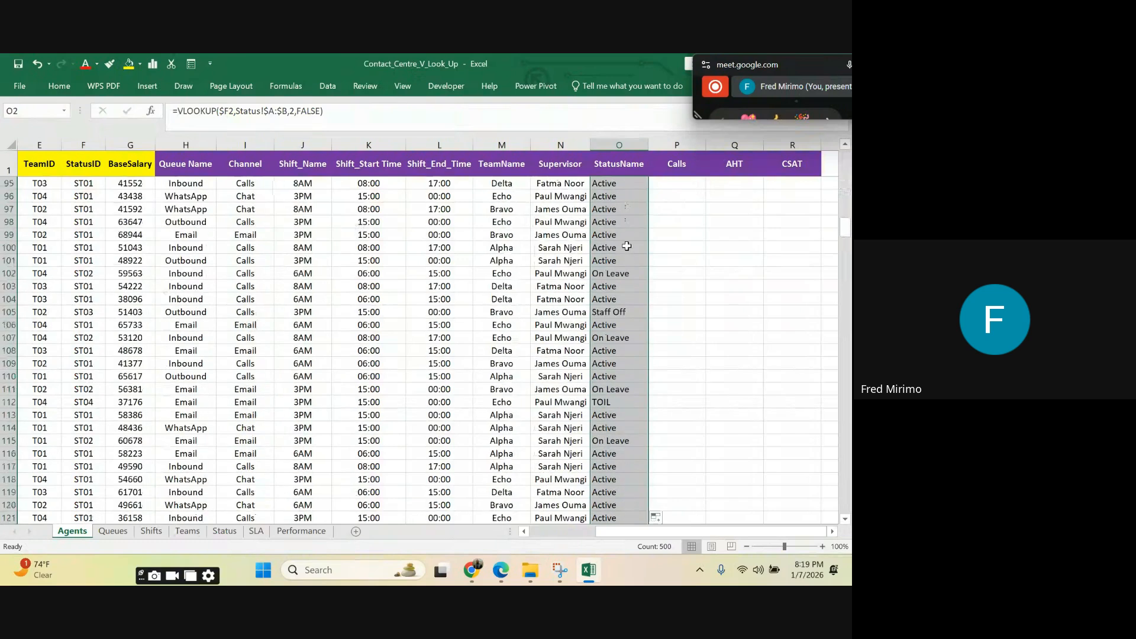
scroll(624, 237, "down", 20)
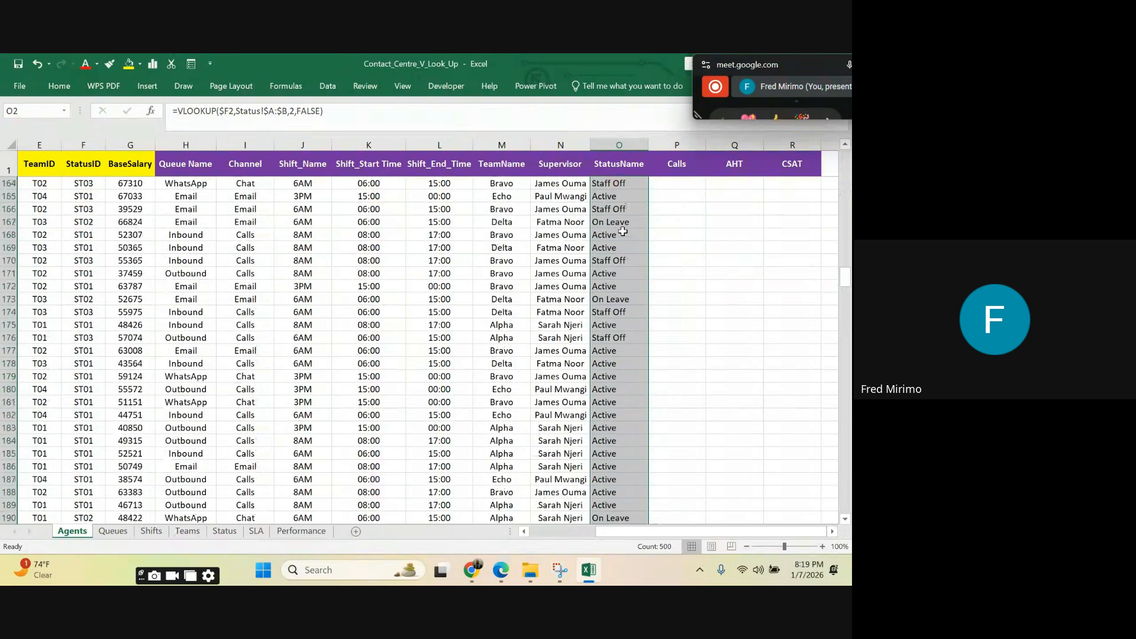
scroll(621, 230, "down", 20)
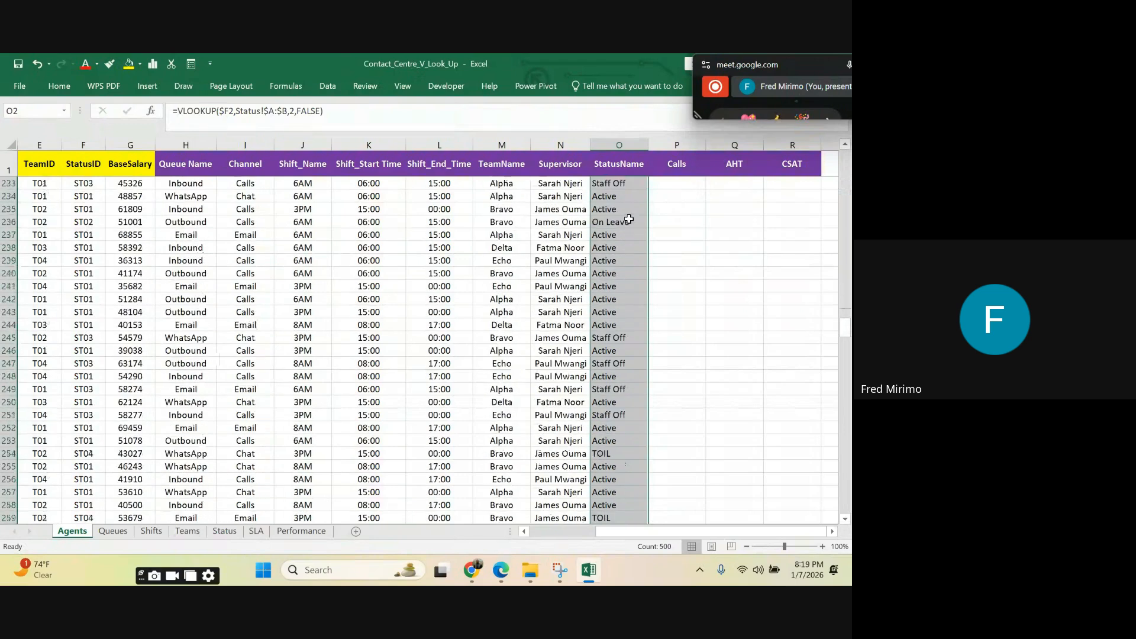
scroll(614, 212, "down", 3)
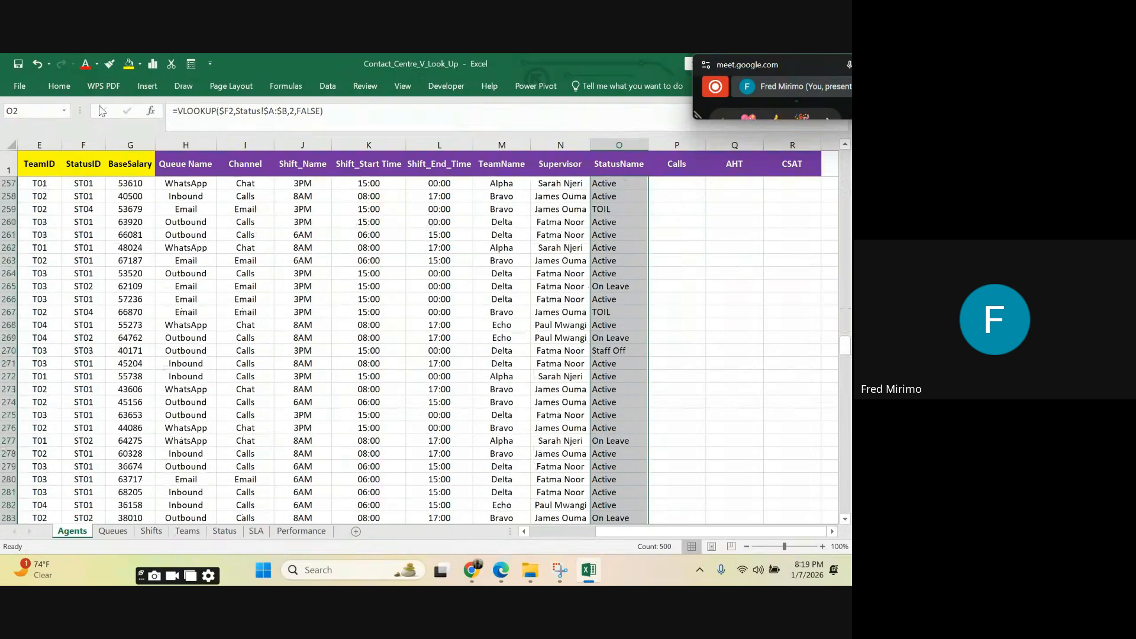
left_click(58, 86)
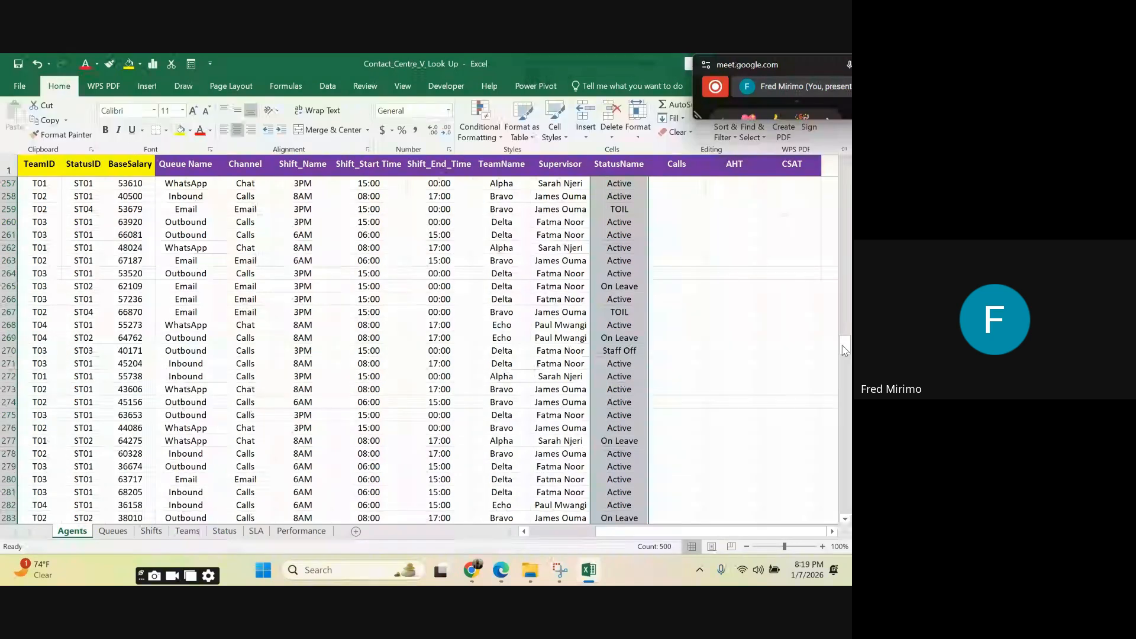
Step: Examine the Performance sheet's AgentID, Calls, AHT and CSAT columns as the source for the remaining lookups
left_click_drag(844, 346, 845, 158)
left_click(299, 531)
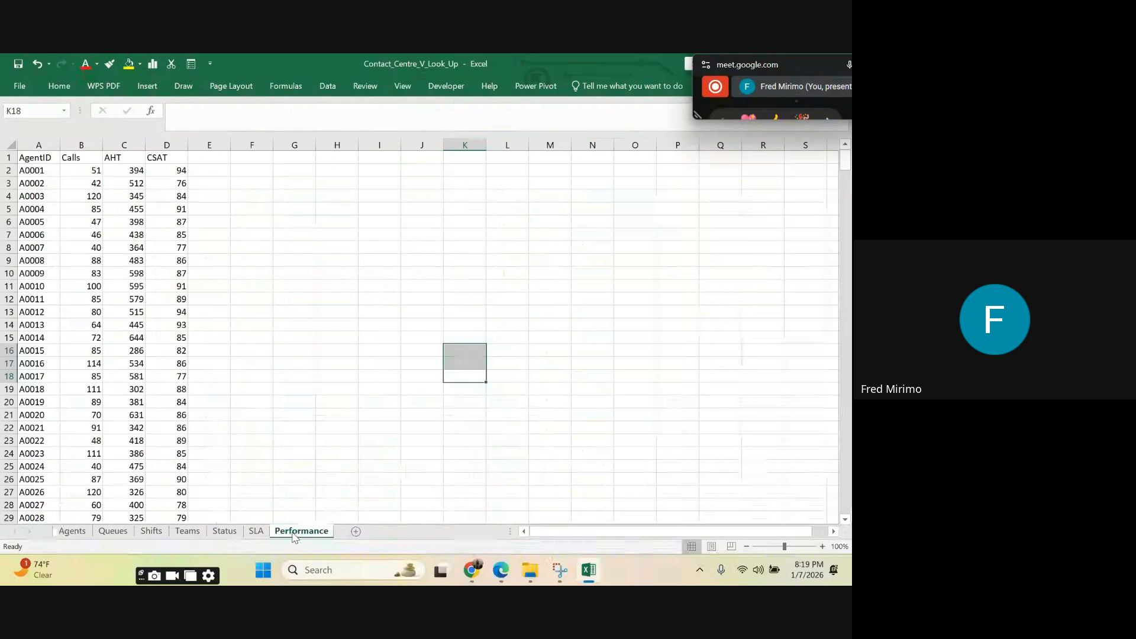
left_click(40, 170)
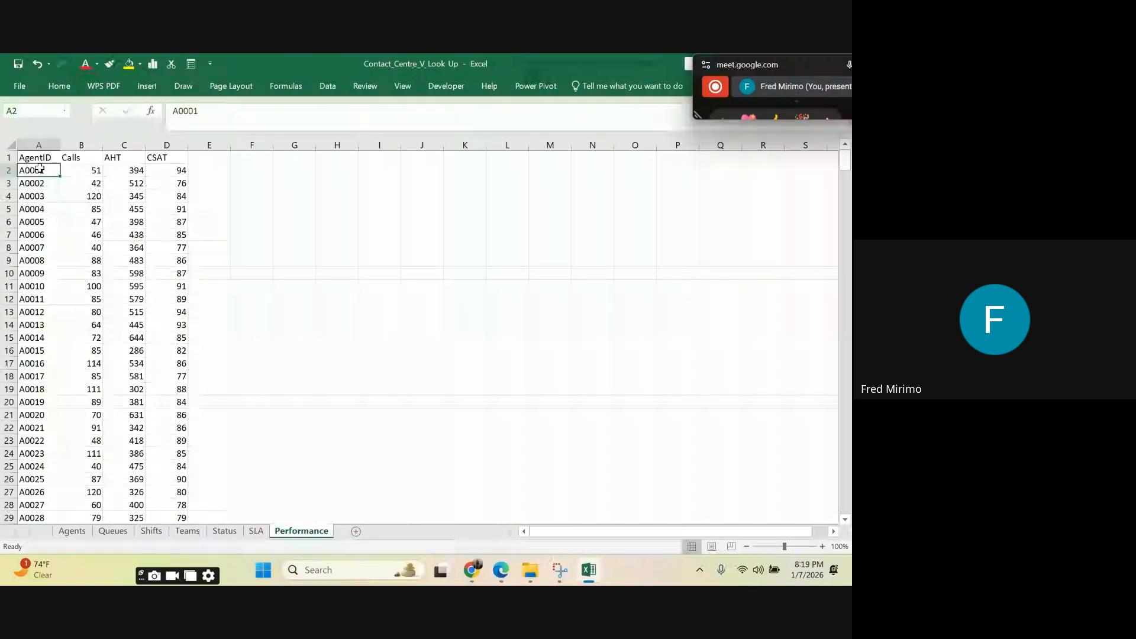
left_click(89, 286)
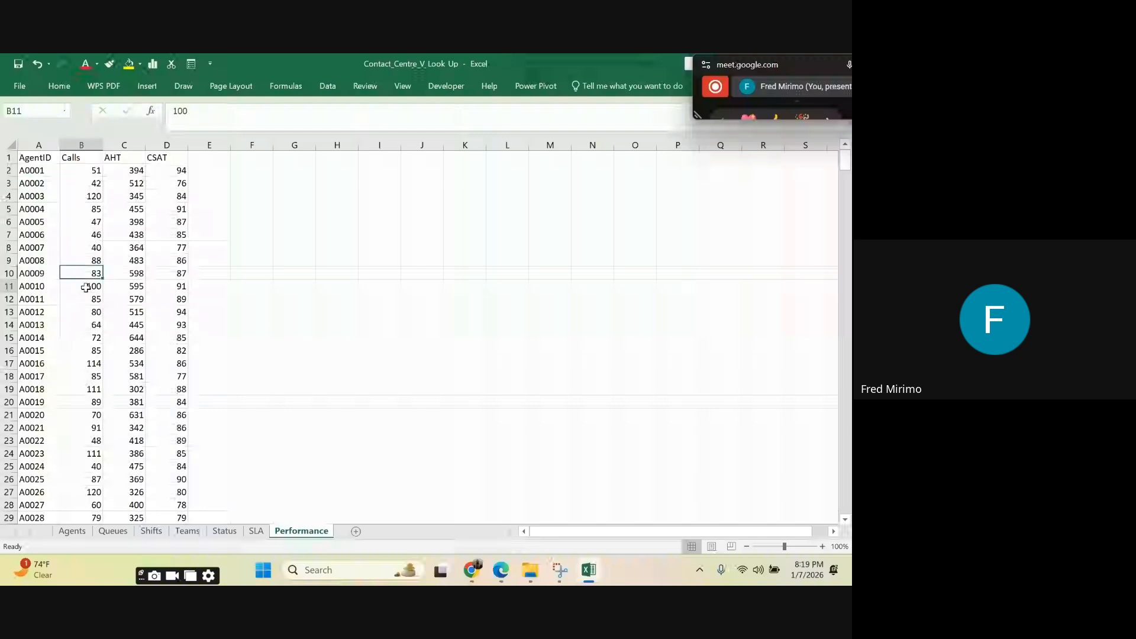
left_click(121, 158)
left_click(169, 158)
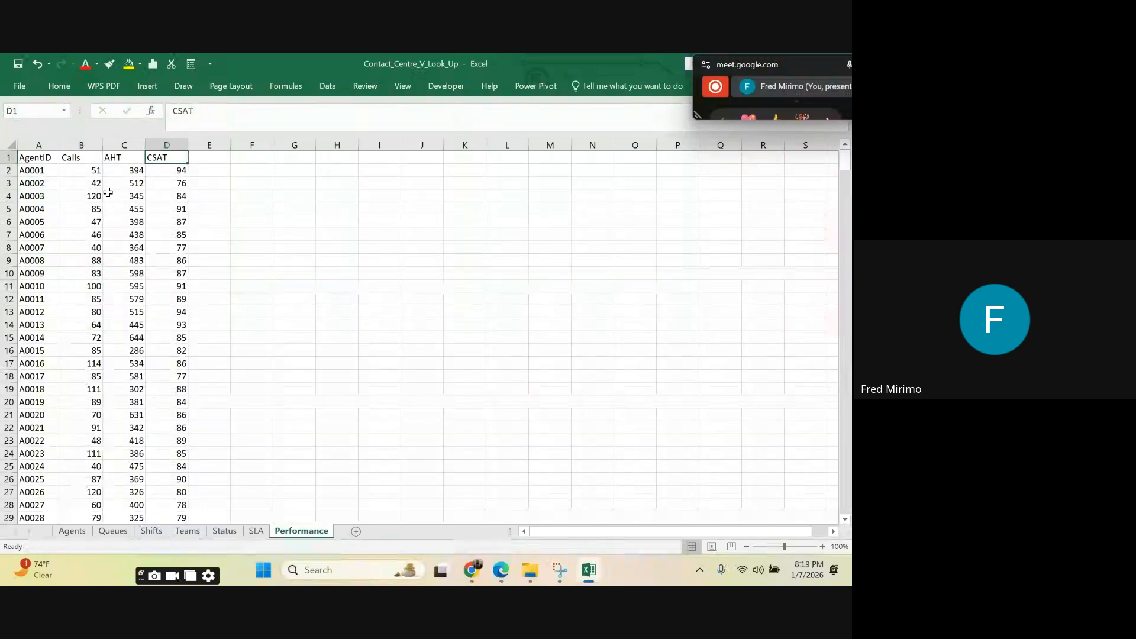
left_click(40, 171)
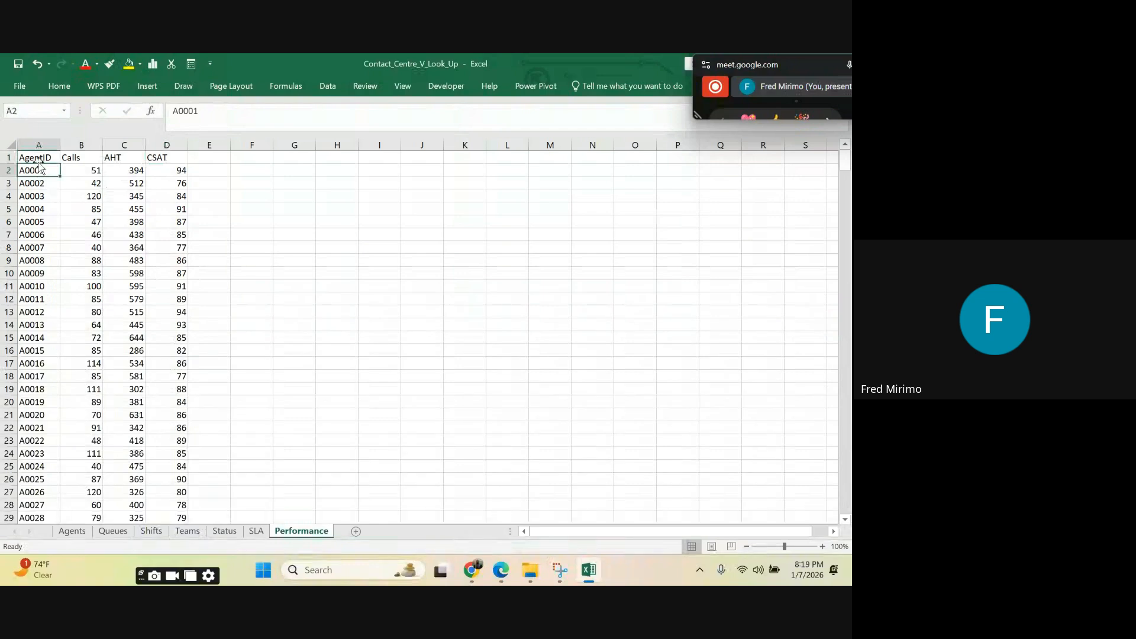
left_click(39, 162)
key("ctrl+shift+Down")
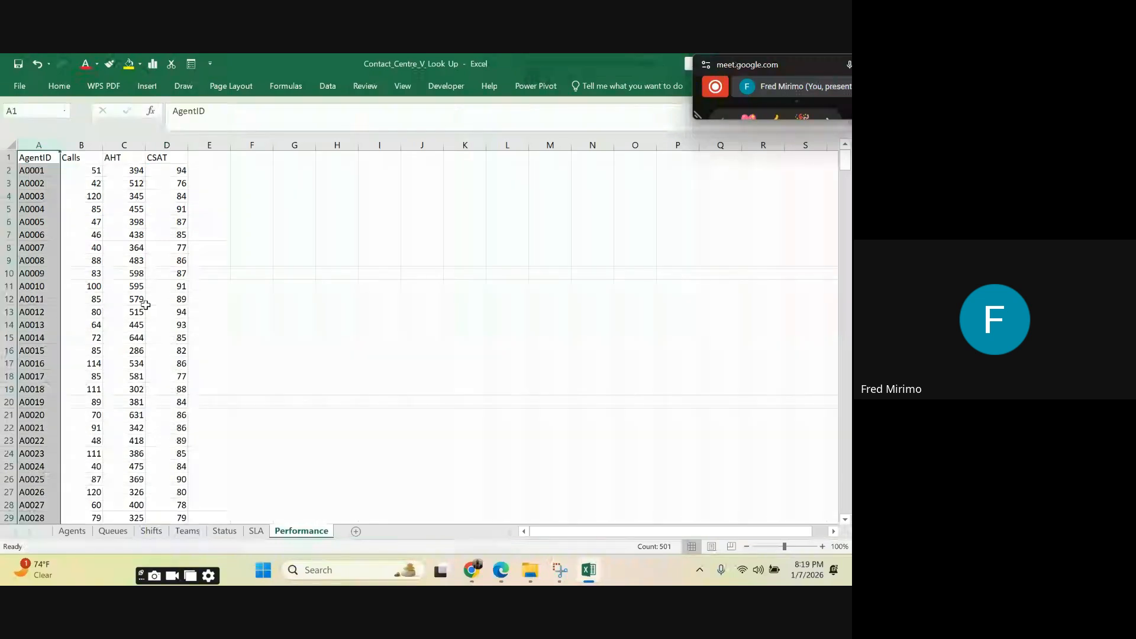
Step: On the Agents sheet, check the AgentID key column and the empty Calls, AHT and CSAT columns
left_click(71, 531)
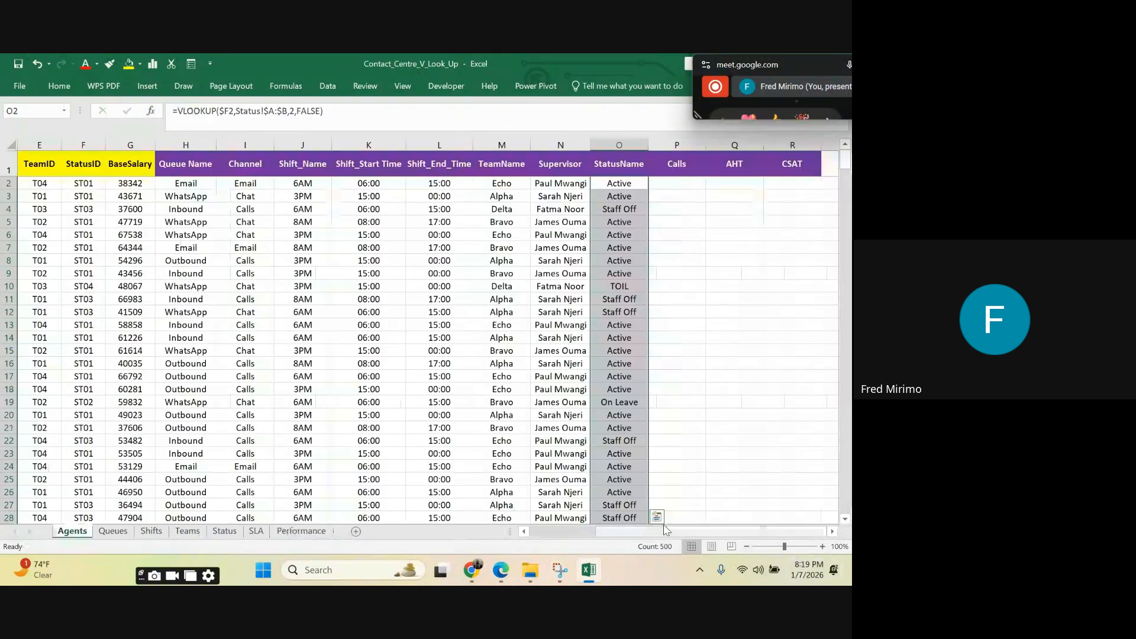
left_click_drag(608, 530, 511, 523)
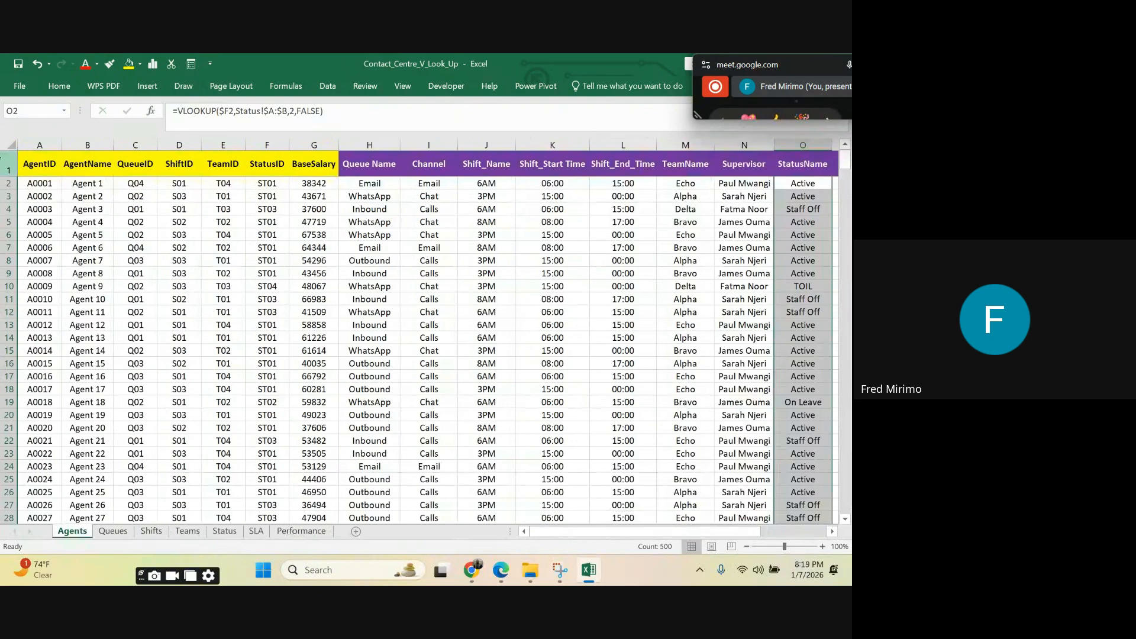
left_click(43, 142)
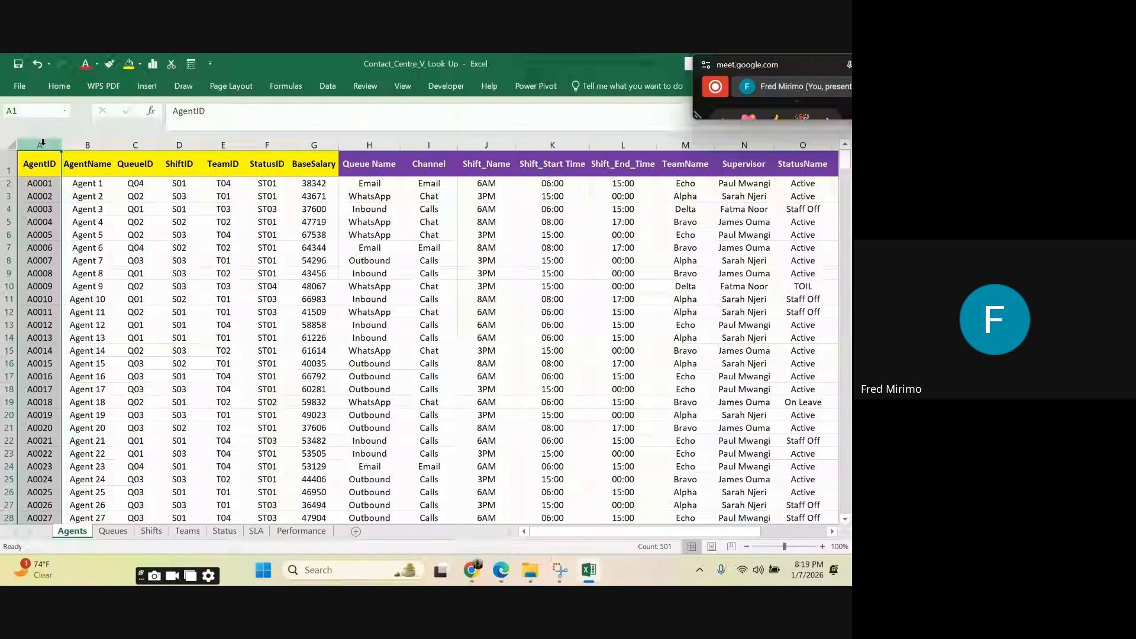
left_click_drag(572, 531, 718, 514)
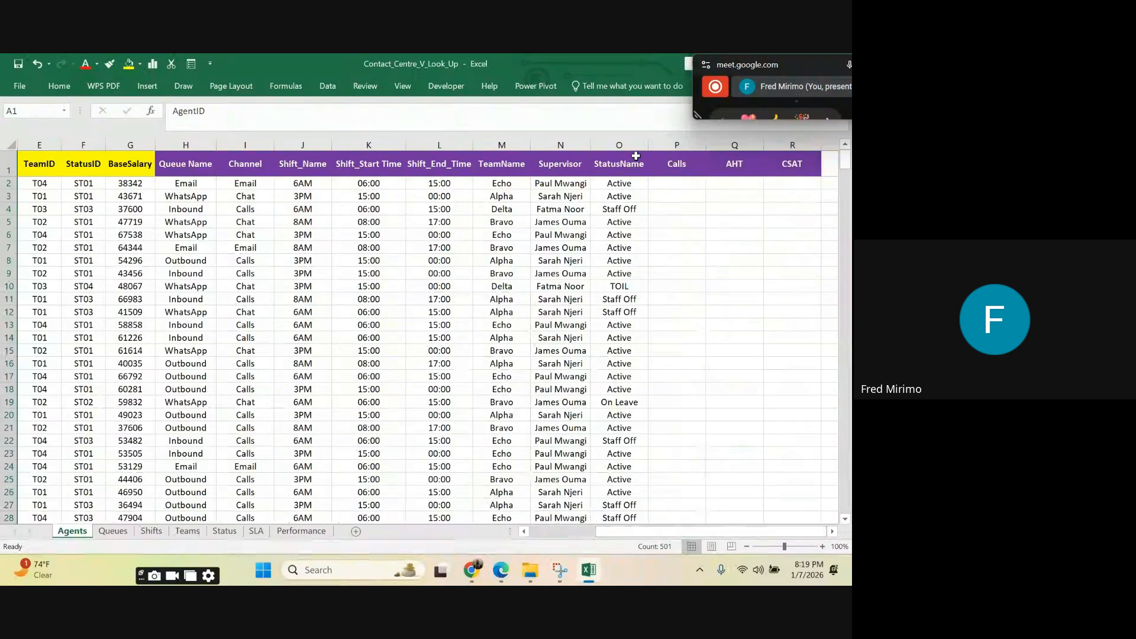
left_click(724, 180)
left_click(808, 185)
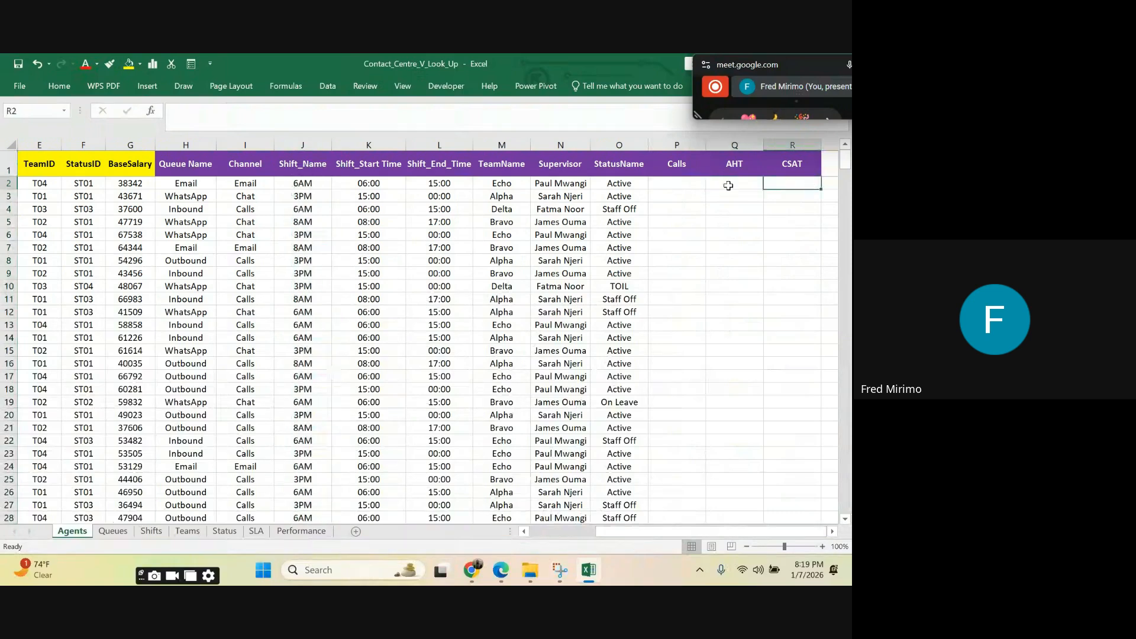
left_click(655, 183)
left_click(677, 246)
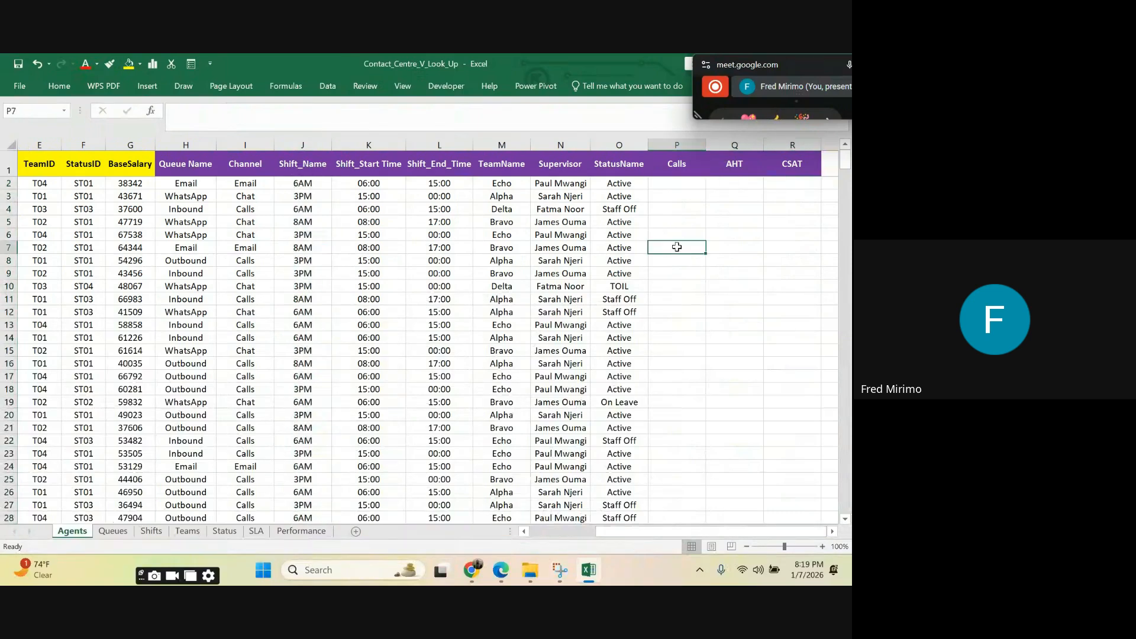
Step: Start a VLOOKUP in P2 of the Agents sheet under Calls, with the column-locked AgentID cell $A2 as lookup value
left_click(667, 185)
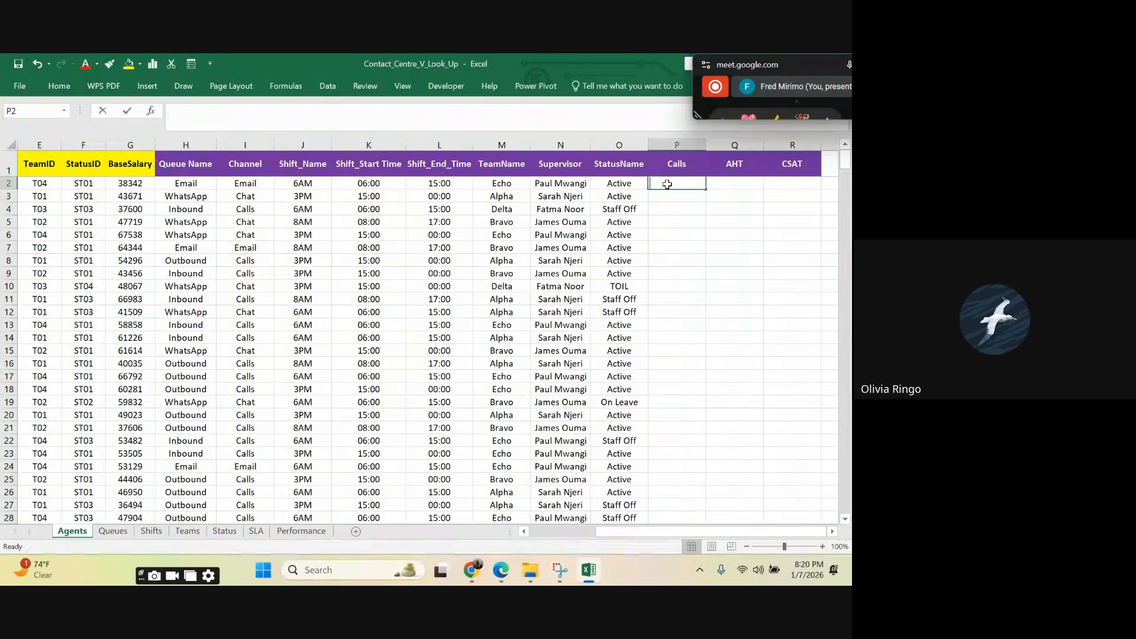
type("=vl")
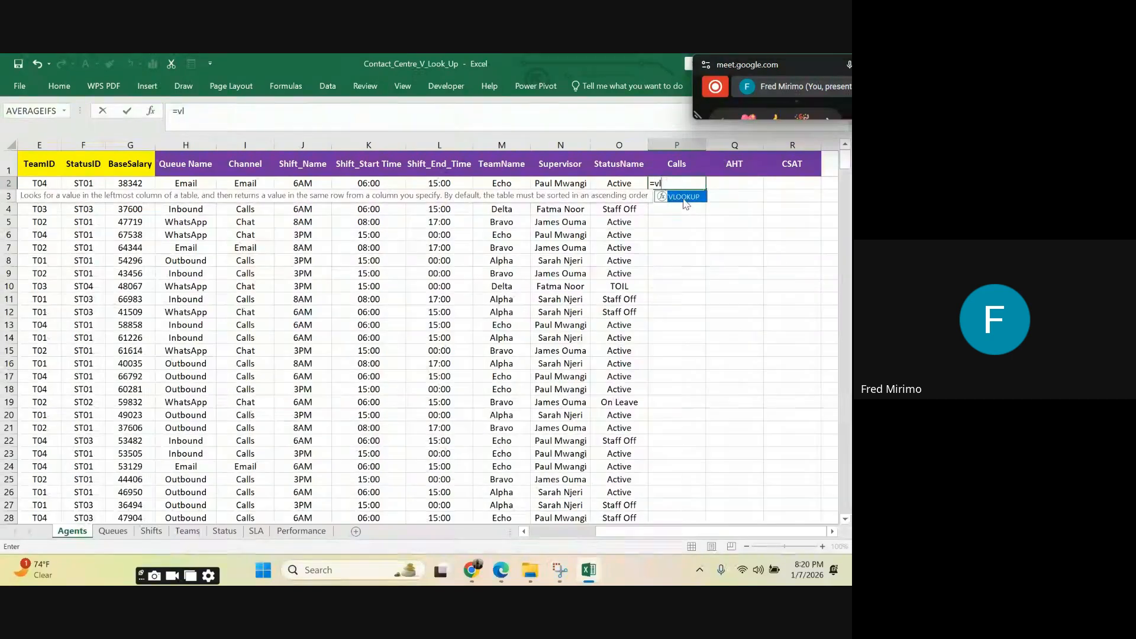
double_click(684, 199)
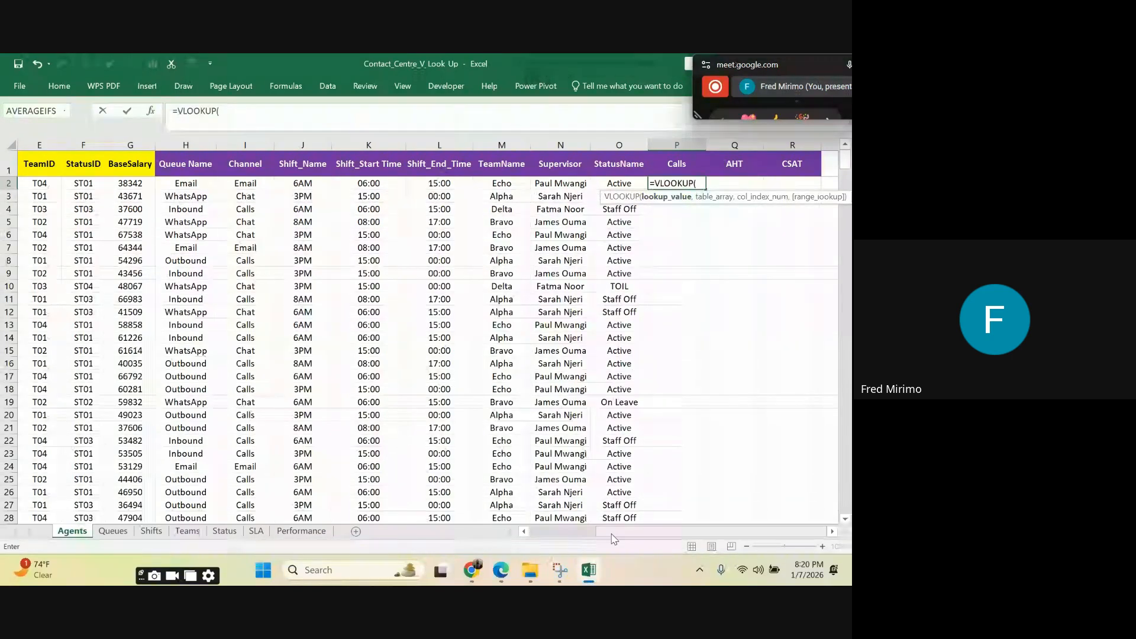
left_click_drag(614, 538, 539, 530)
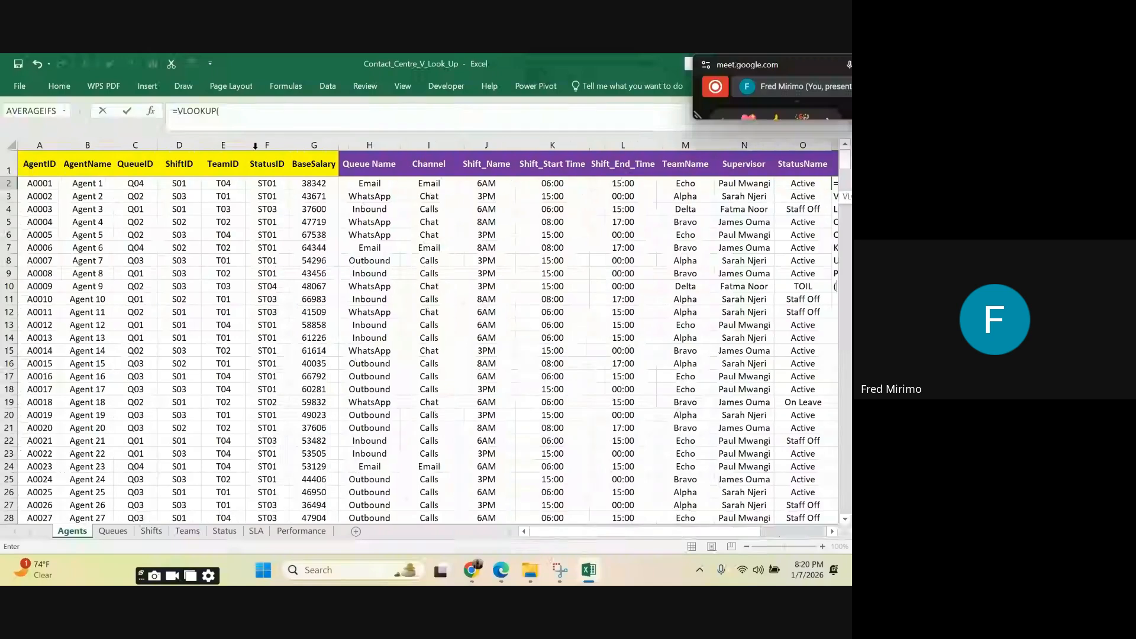
left_click(39, 184)
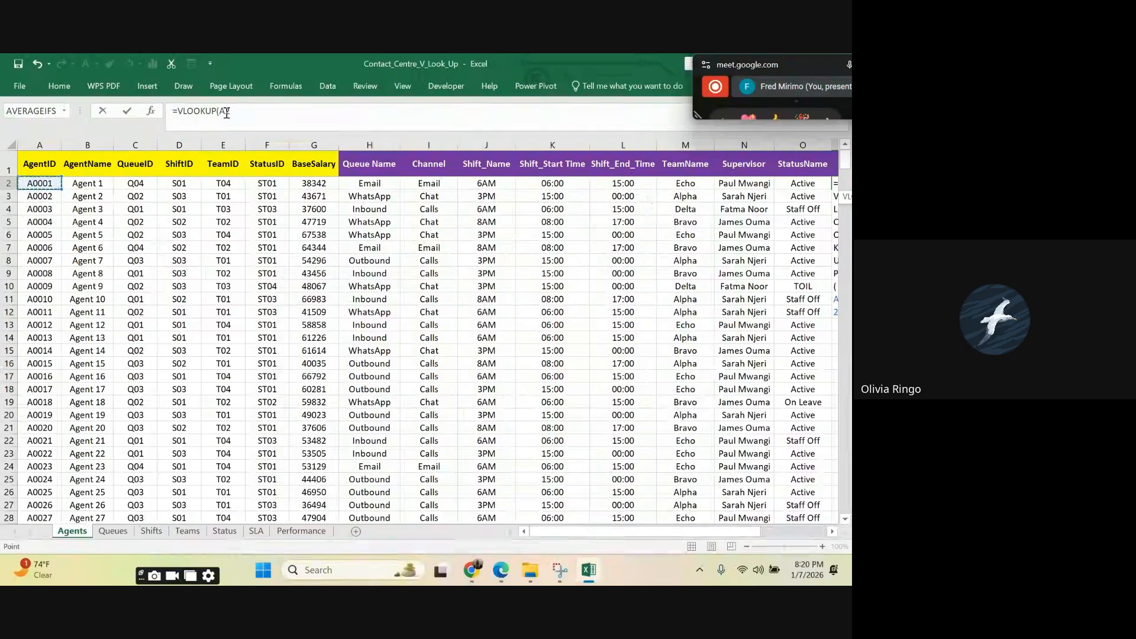
left_click(227, 113)
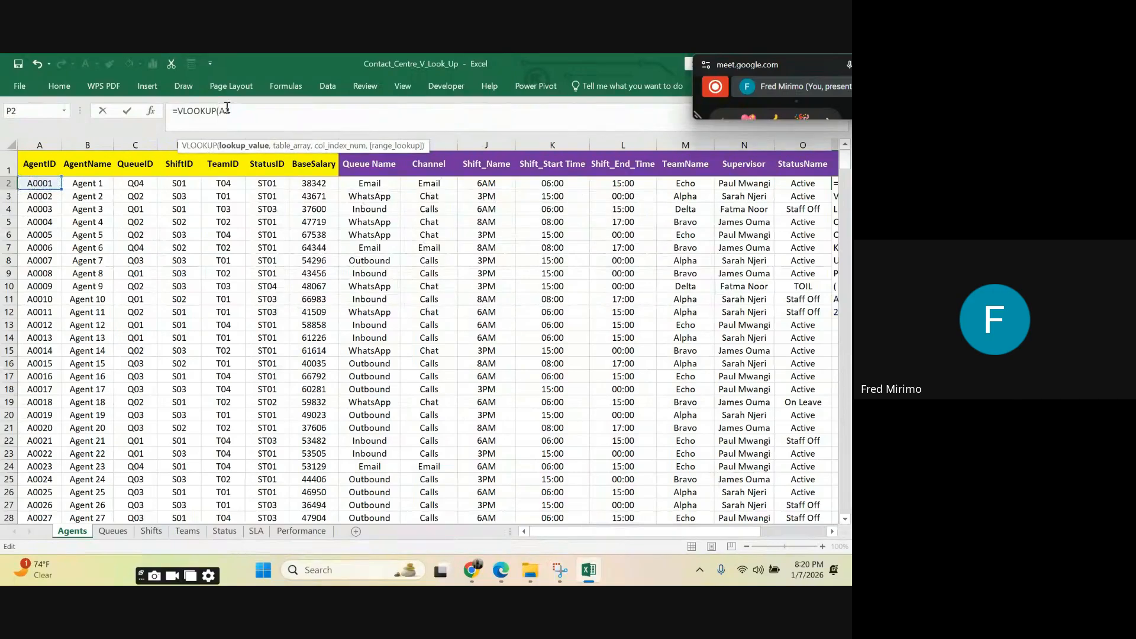
type("$A2,")
Step: Add columns A to D of the Performance sheet as the table array, locked as Performance!$A:$D
left_click(303, 530)
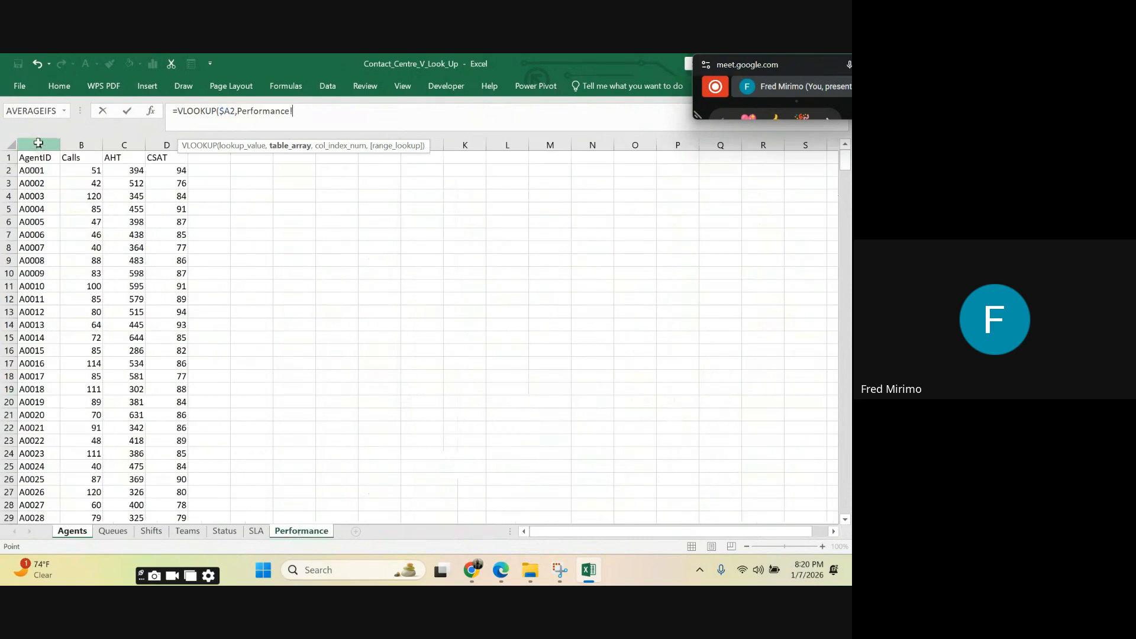
left_click_drag(37, 143, 166, 145)
left_click(293, 112)
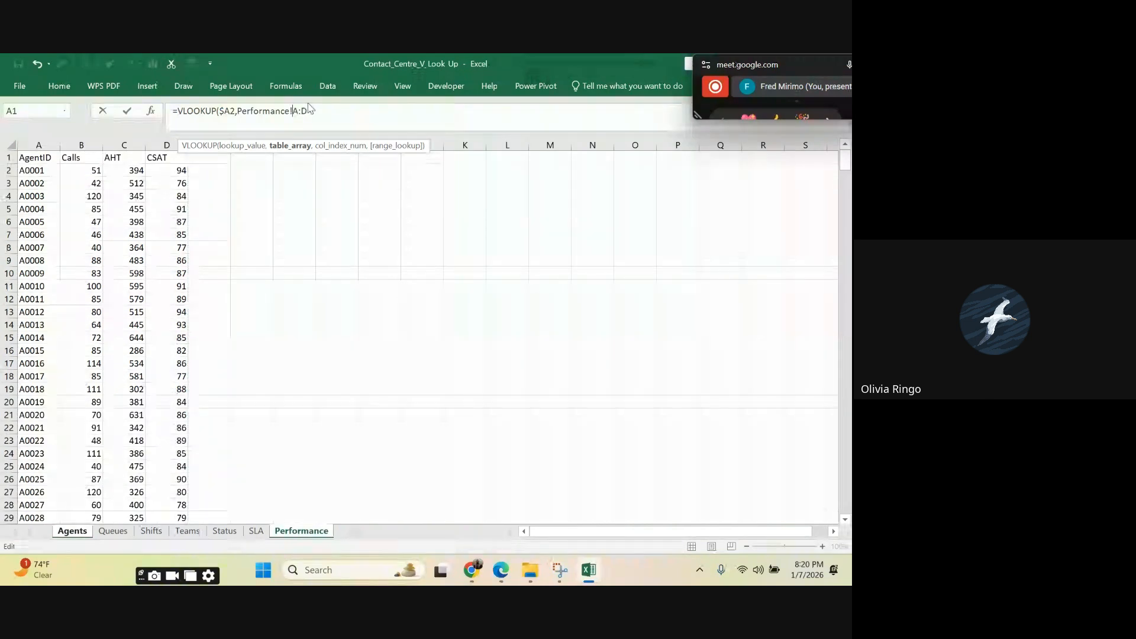
type("$")
left_click(310, 114)
type("$")
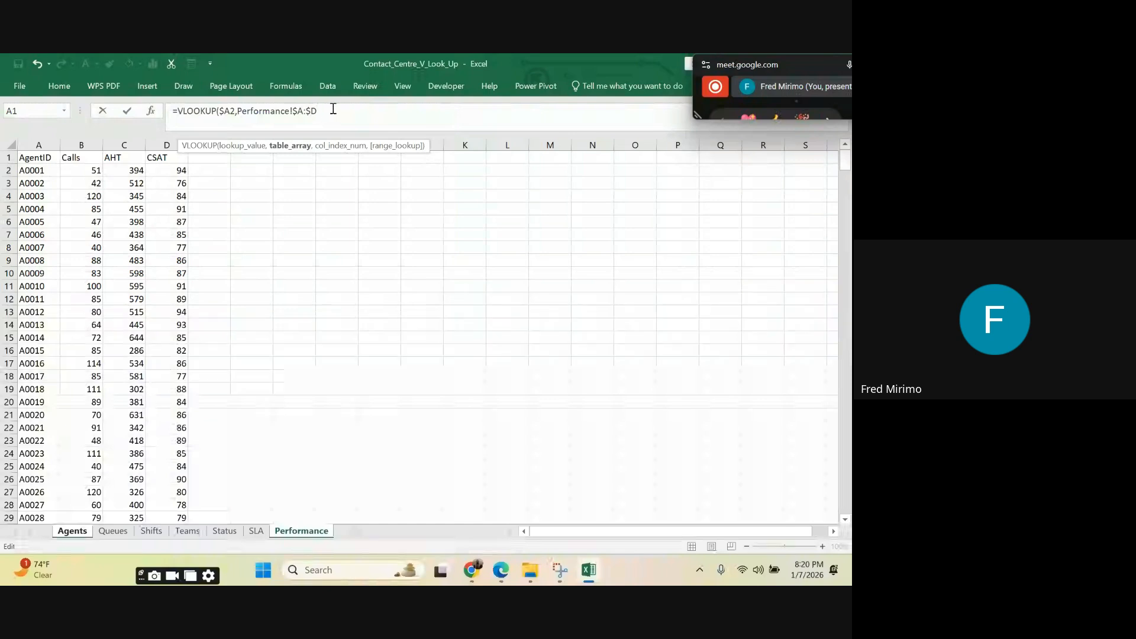
Step: Complete the P2 VLOOKUP with column index 2 and FALSE for an exact match
type(",")
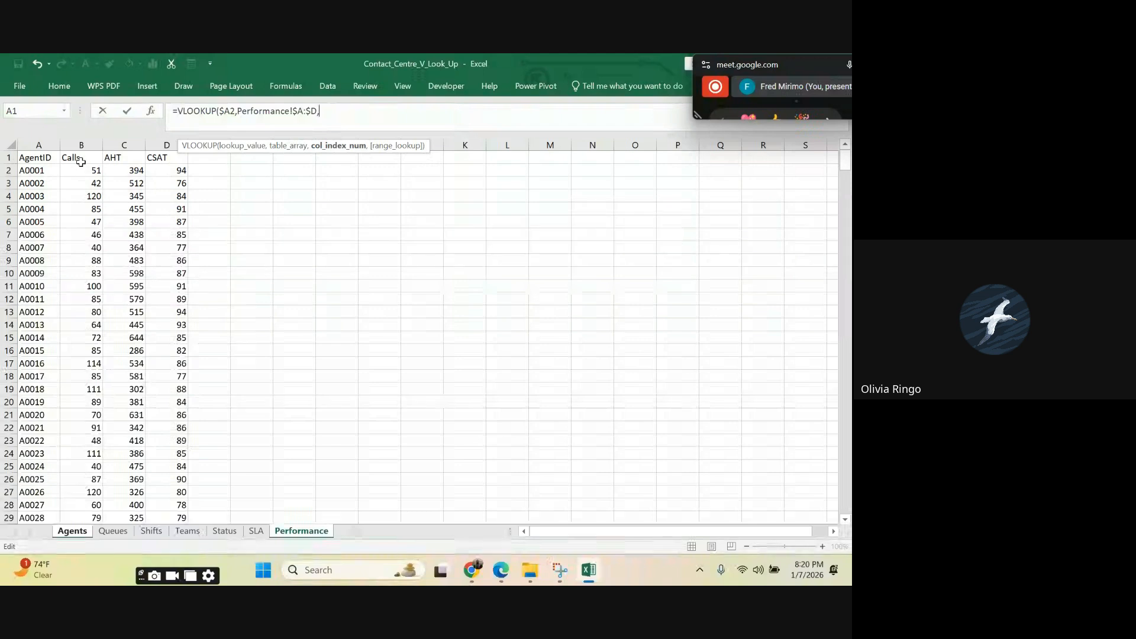
type("2,")
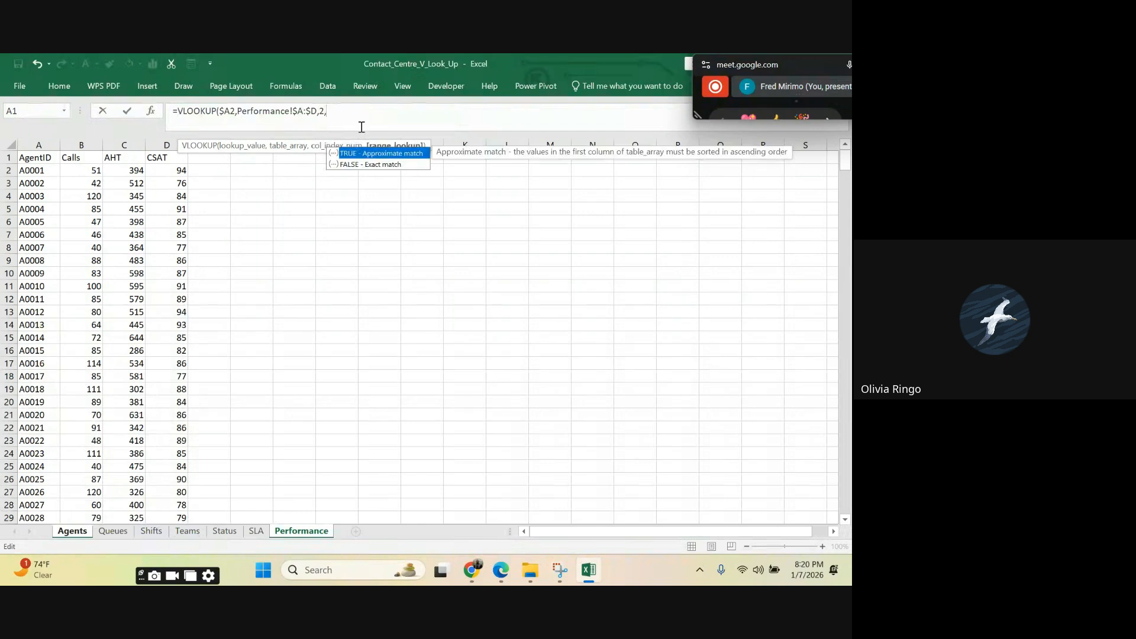
double_click(364, 164)
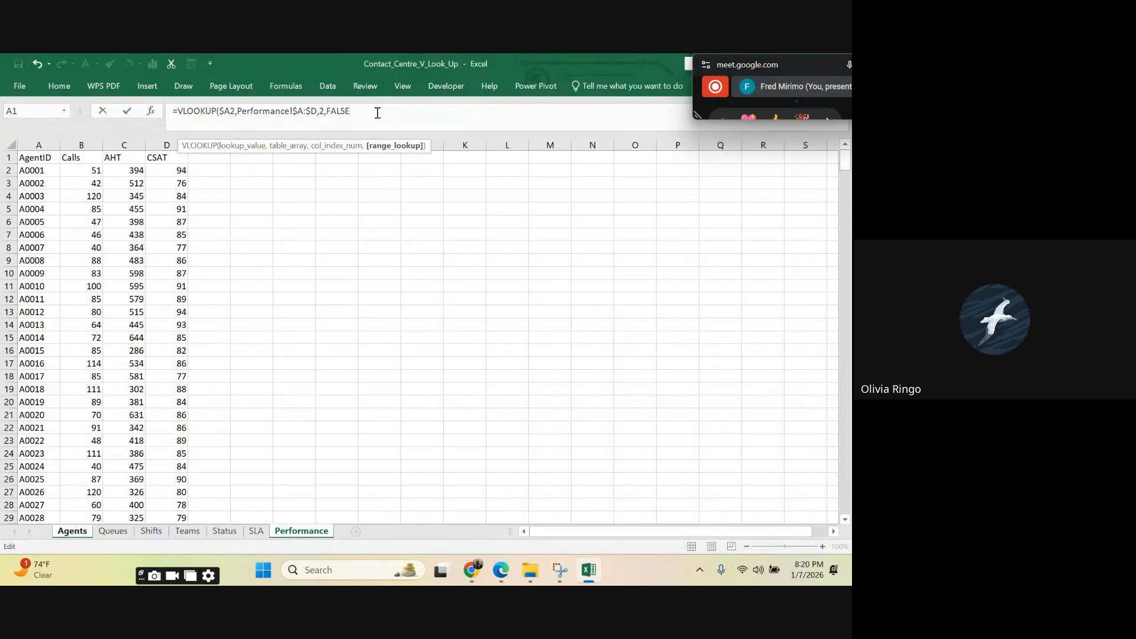
type(")")
key("Return")
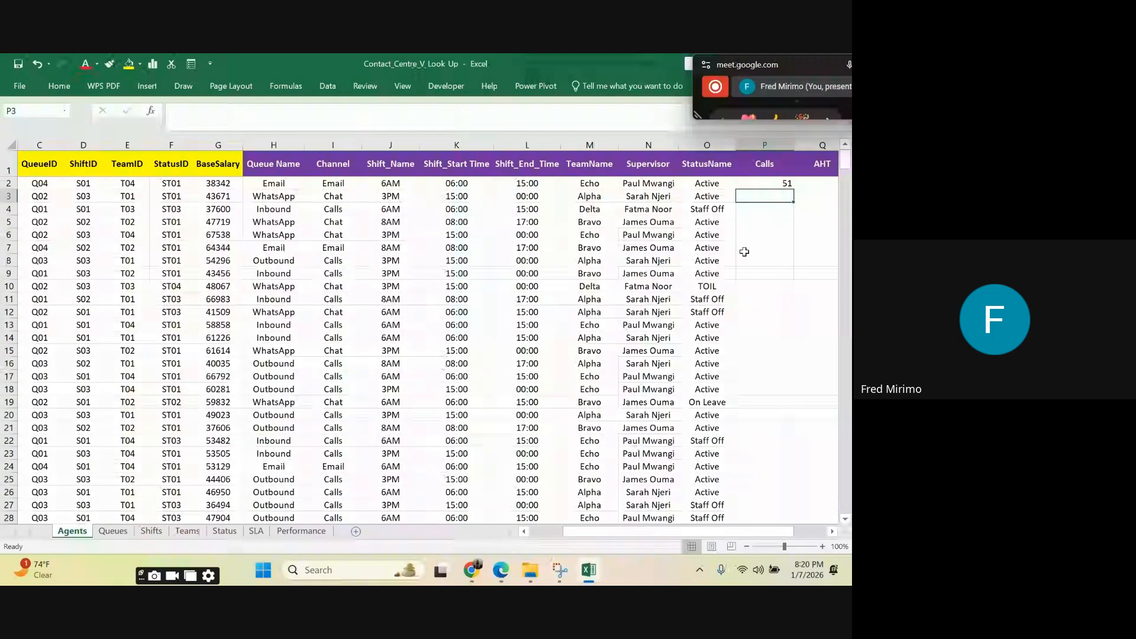
Step: Fill the Calls VLOOKUP from P2 down the whole column and centre the filled cells
left_click(763, 273)
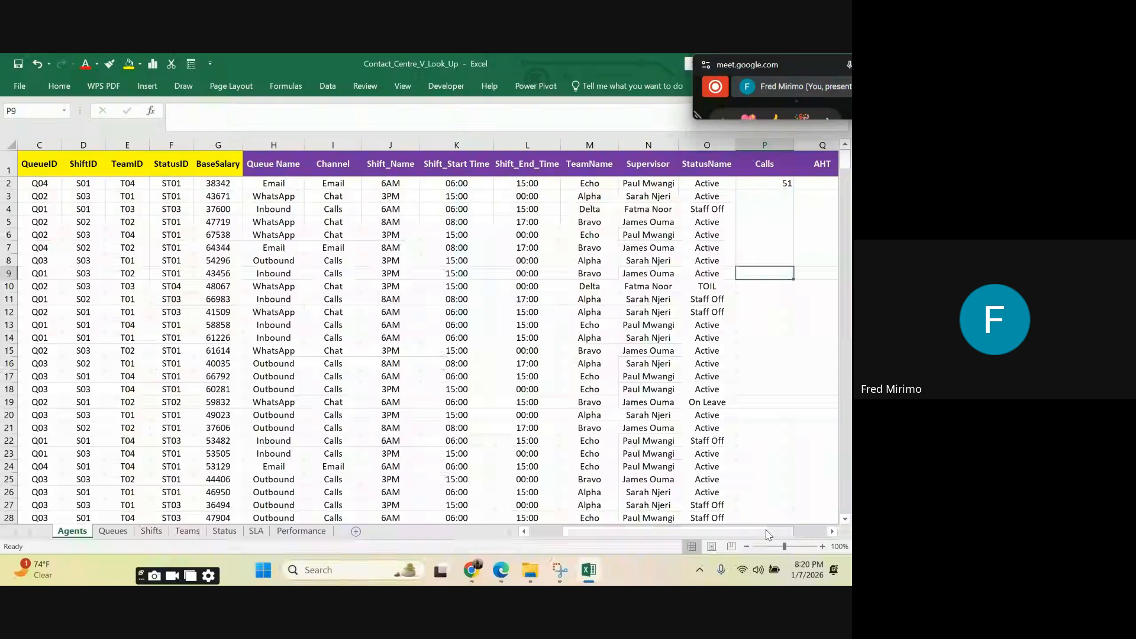
left_click_drag(766, 532, 800, 532)
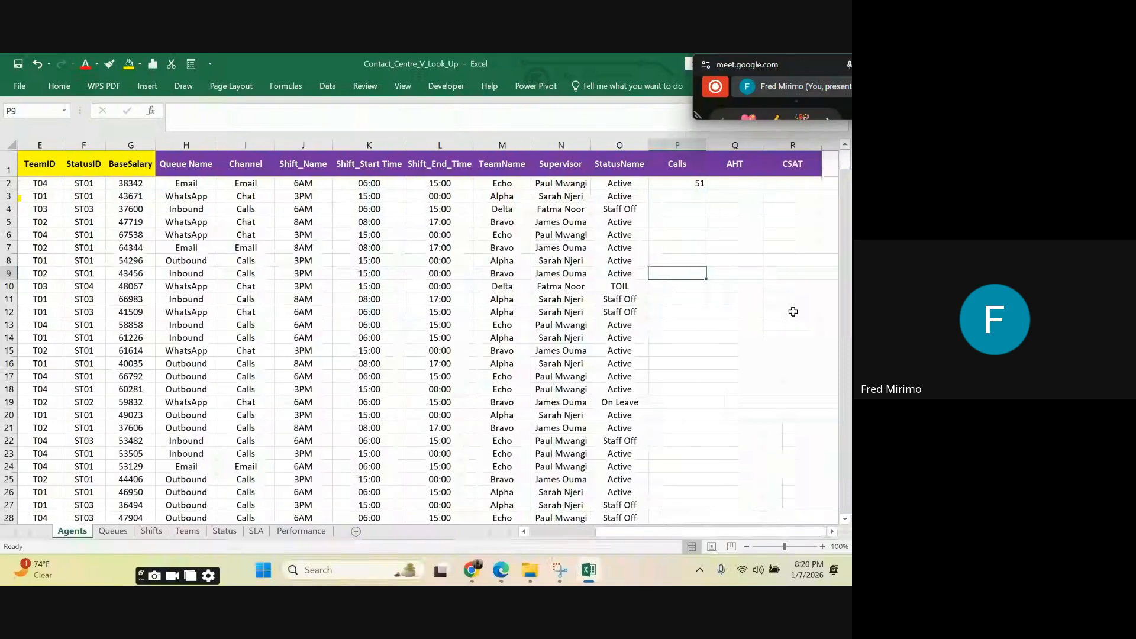
left_click(691, 182)
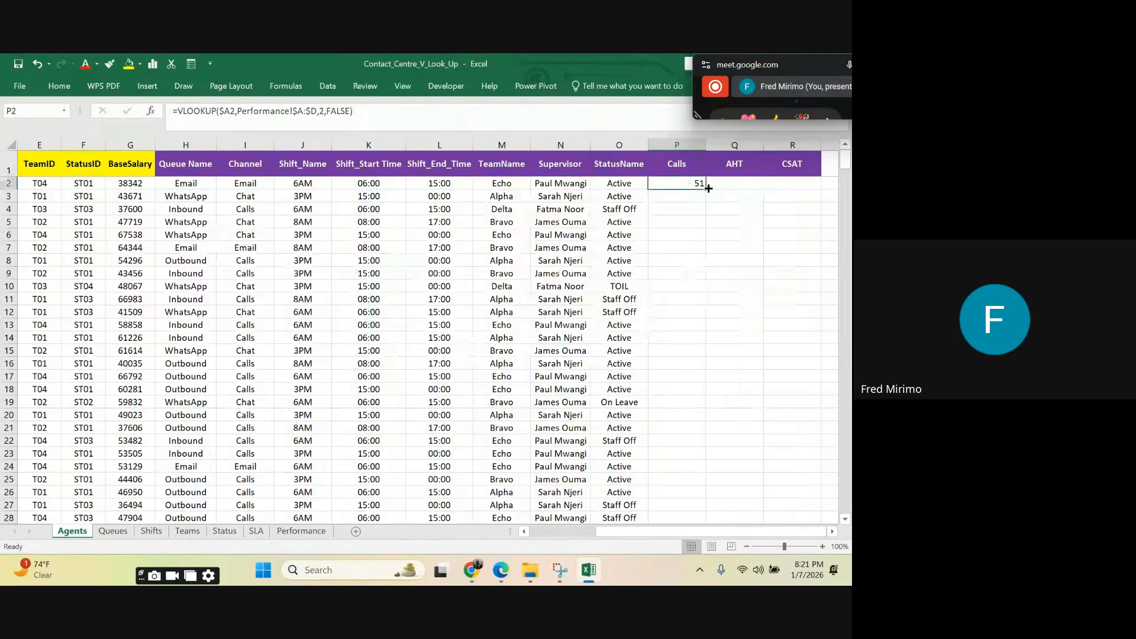
double_click(708, 187)
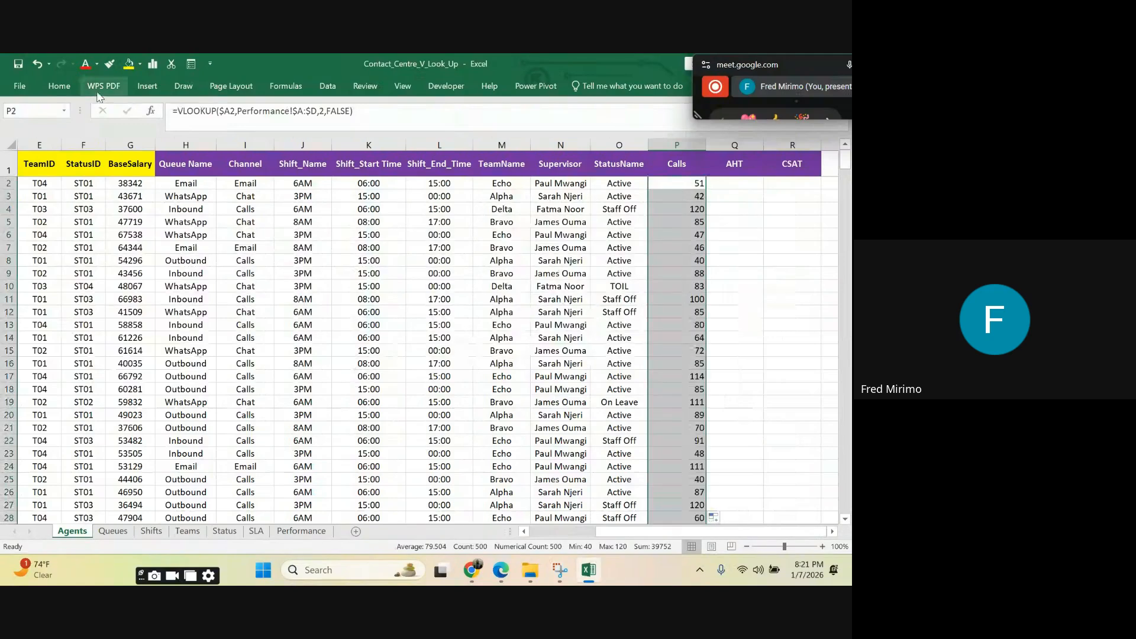
left_click(63, 88)
left_click(238, 128)
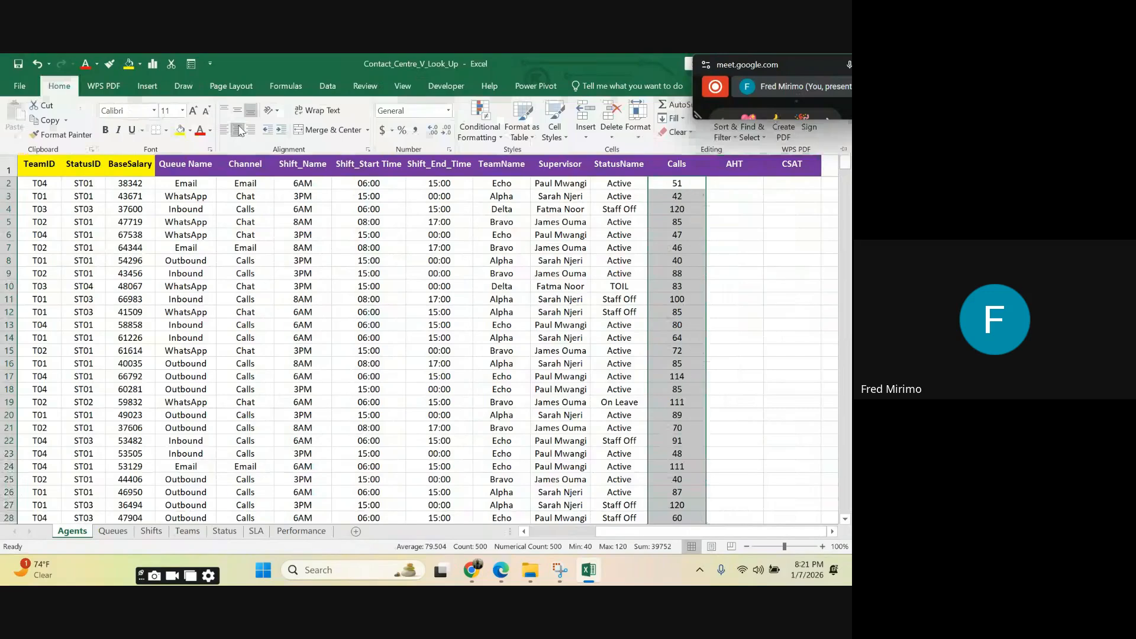
Step: Inspect the lookup formulas in several Calls cells and the row 7 Queue Name cell, ending on empty cell Q2 under AHT
left_click(680, 220)
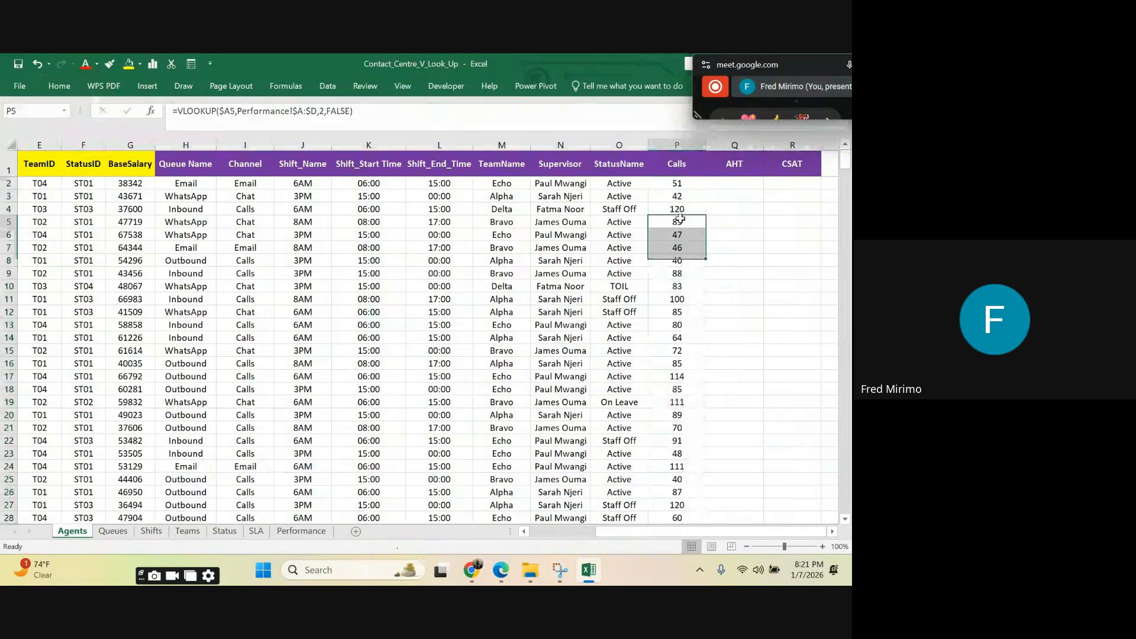
left_click(679, 181)
left_click(680, 310)
left_click(675, 185)
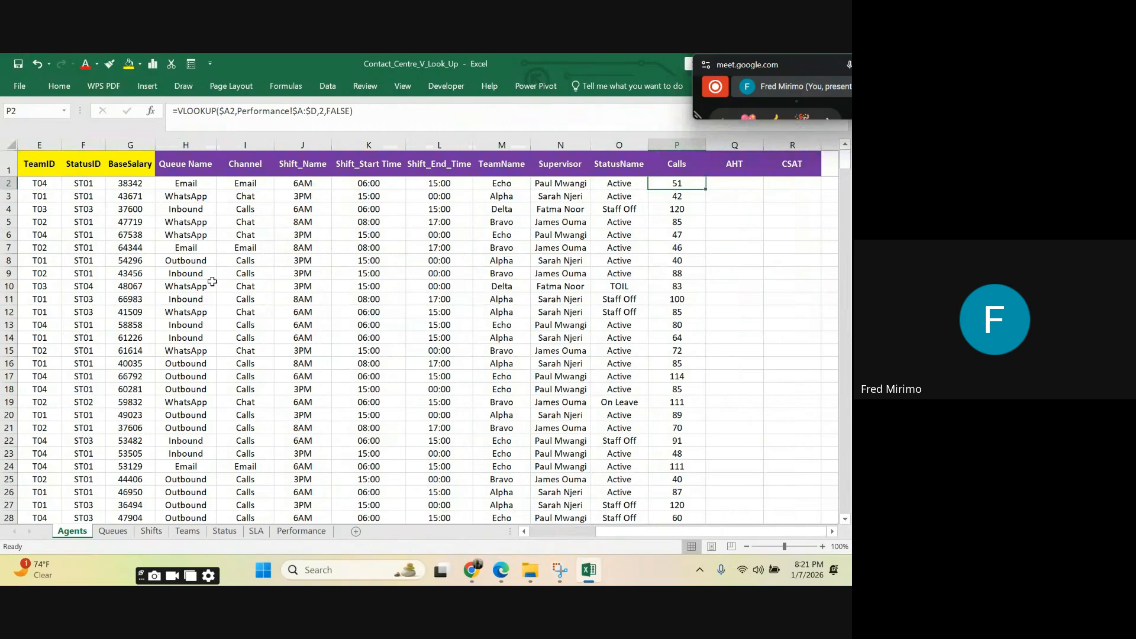
left_click(187, 248)
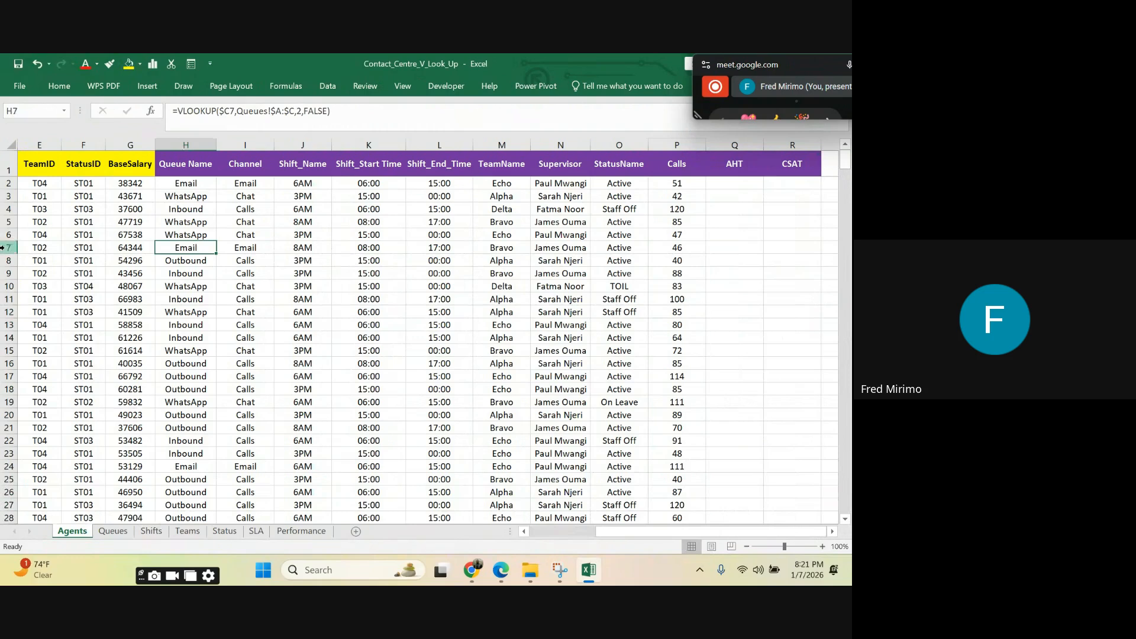
left_click(686, 248)
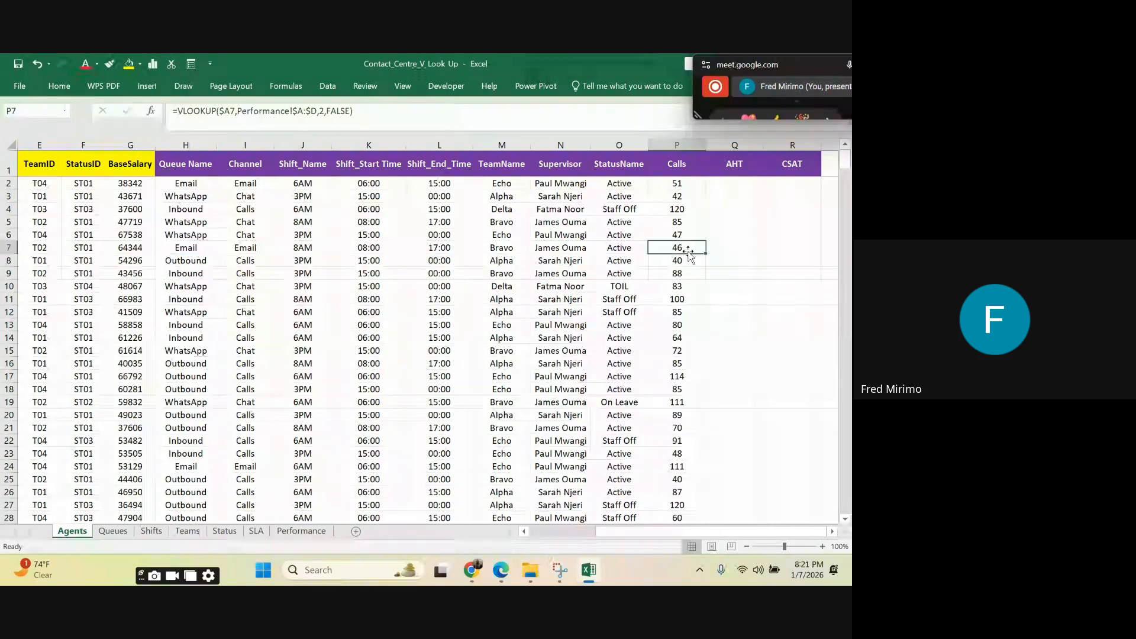
left_click(733, 184)
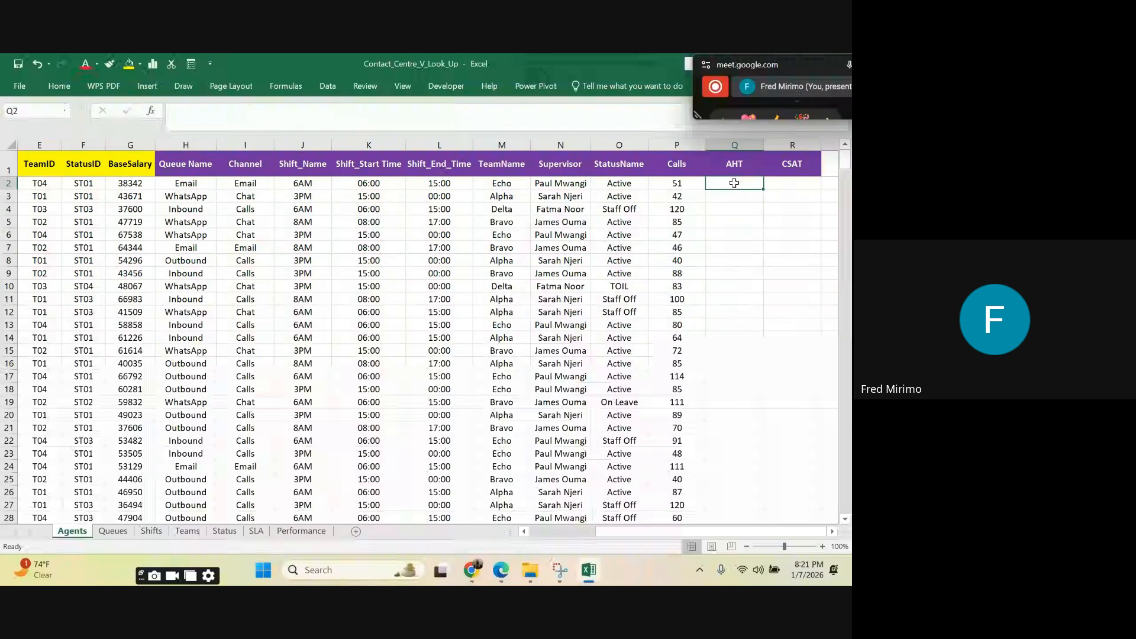
Step: Enter a VLOOKUP in Q2 that finds $A2 in Performance!$A:$D and returns column 3 with FALSE for an exact match
type("=v")
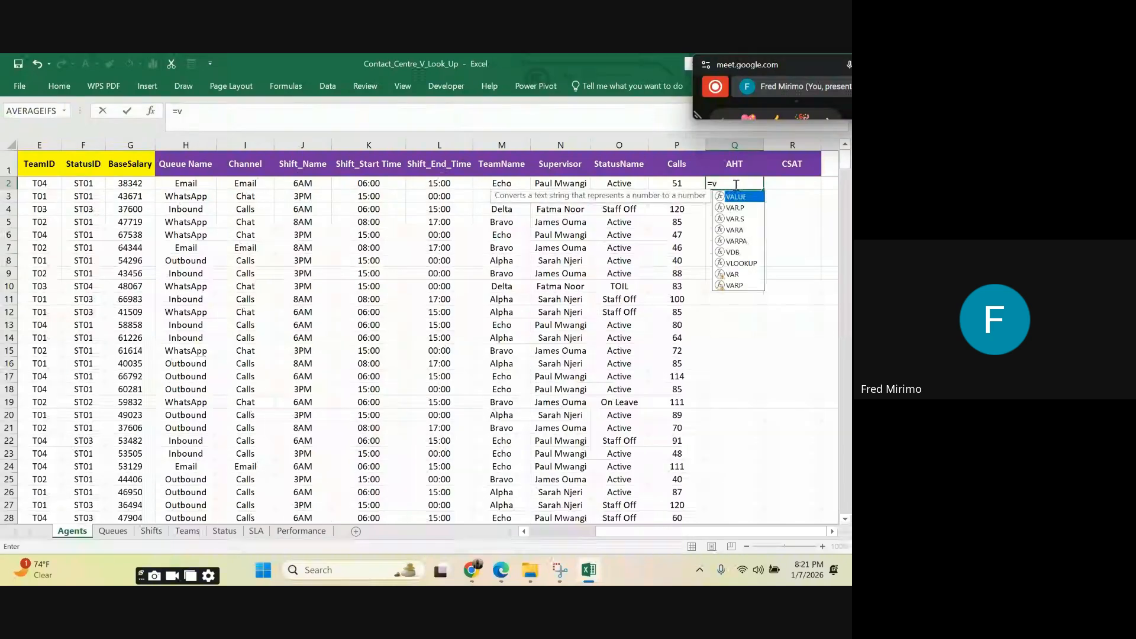
double_click(741, 263)
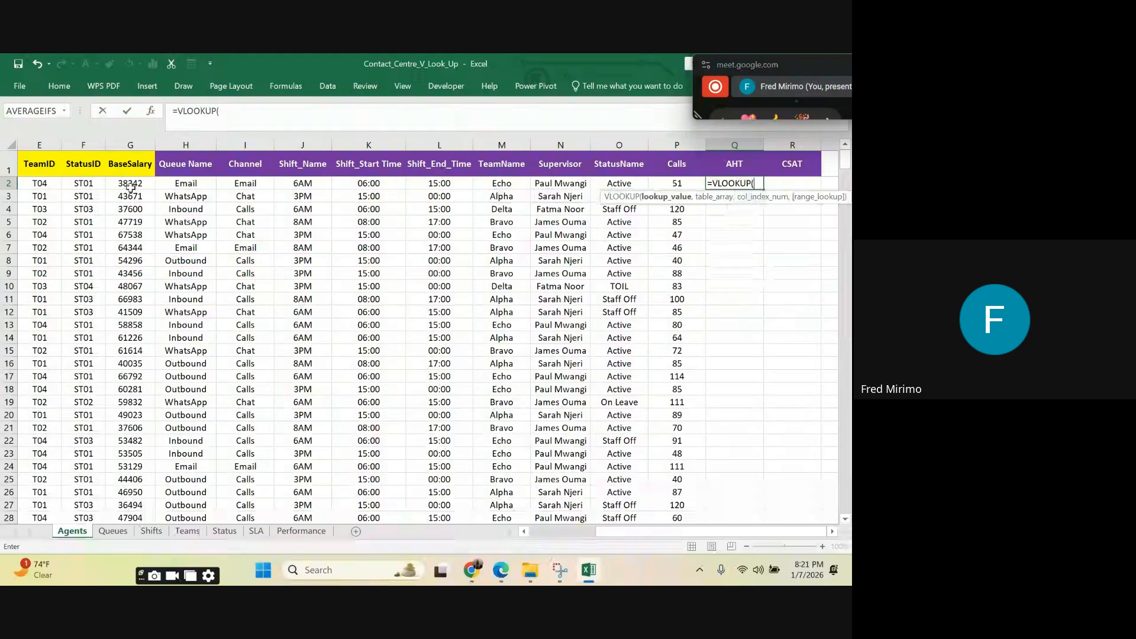
left_click_drag(616, 534, 552, 534)
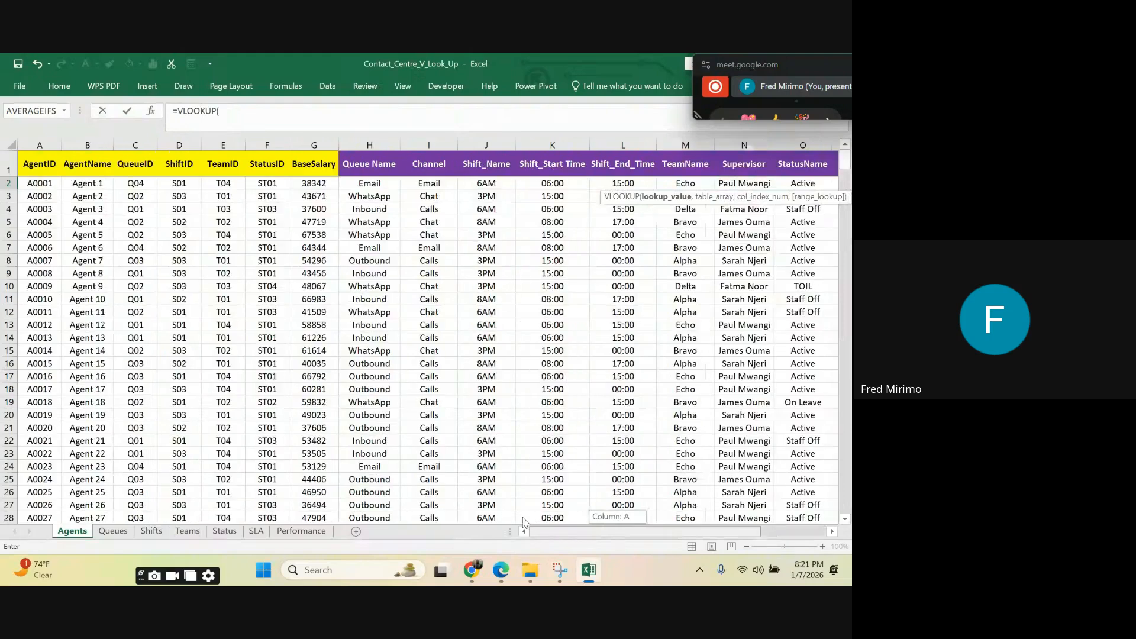
left_click(47, 184)
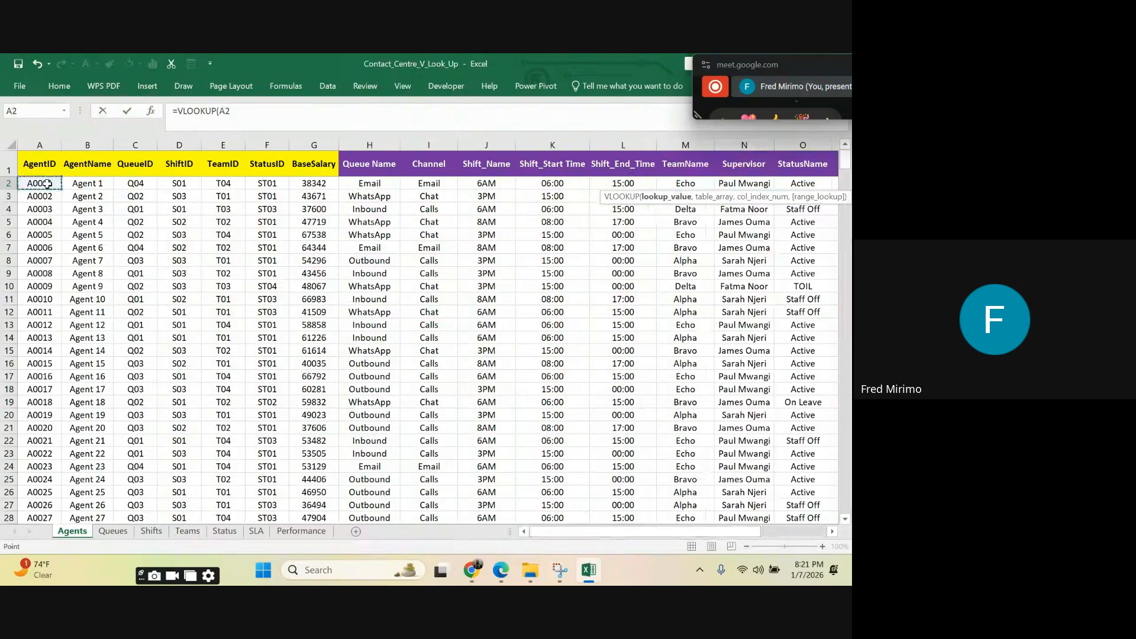
left_click(223, 111)
left_click(790, 332)
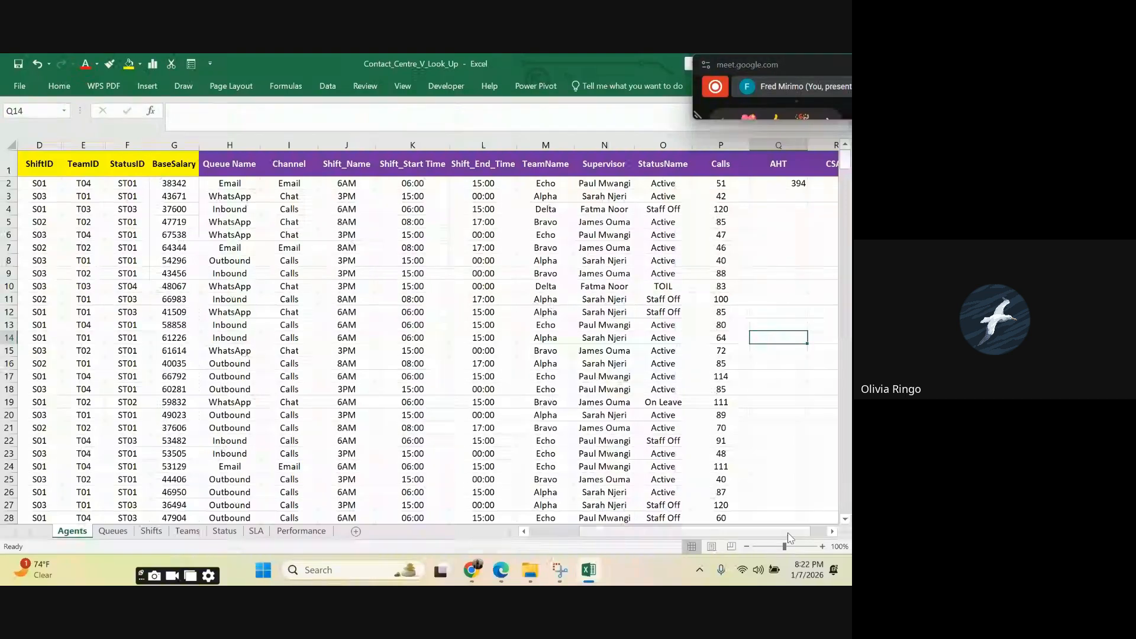
Step: Fill the AHT VLOOKUP from Q2 down the whole column and centre the filled cells
left_click_drag(789, 537, 804, 537)
left_click(724, 181)
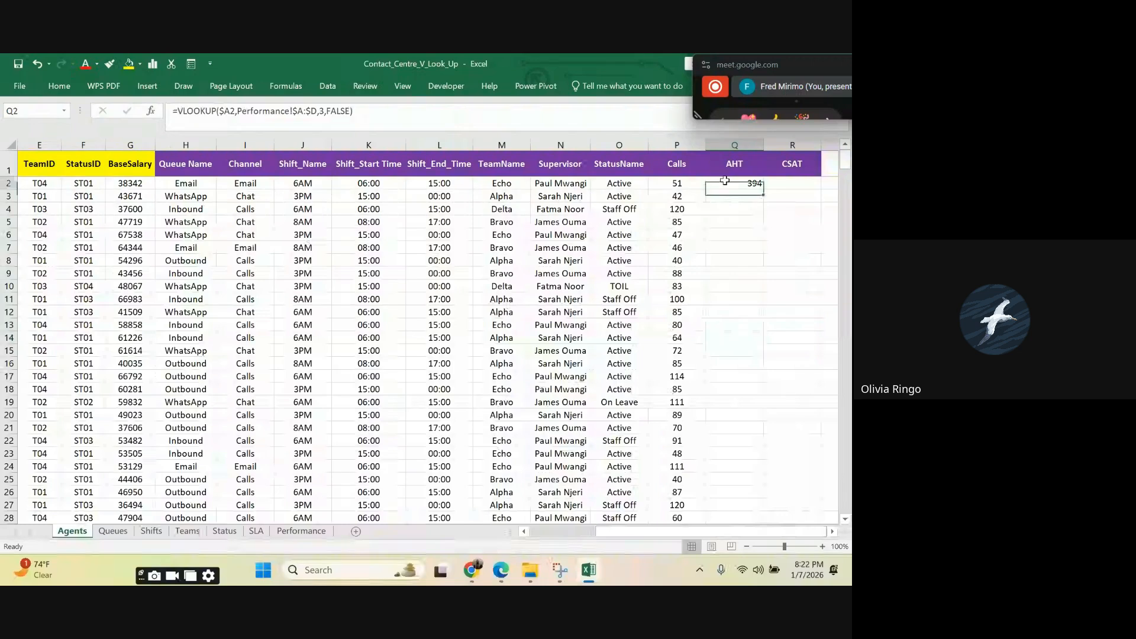
double_click(763, 188)
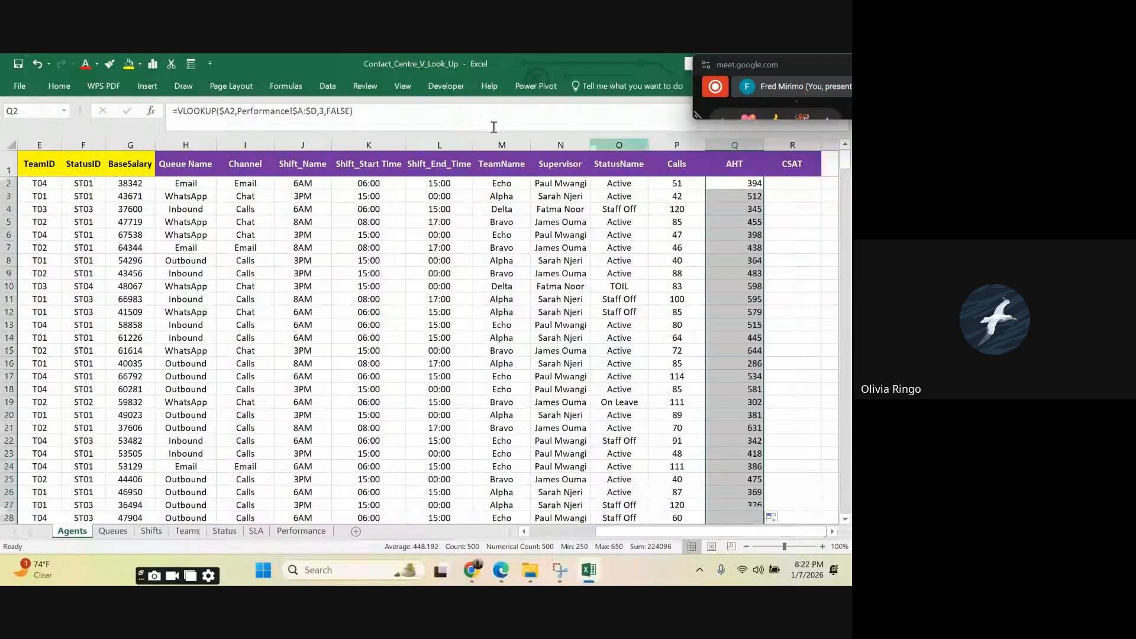
left_click(59, 85)
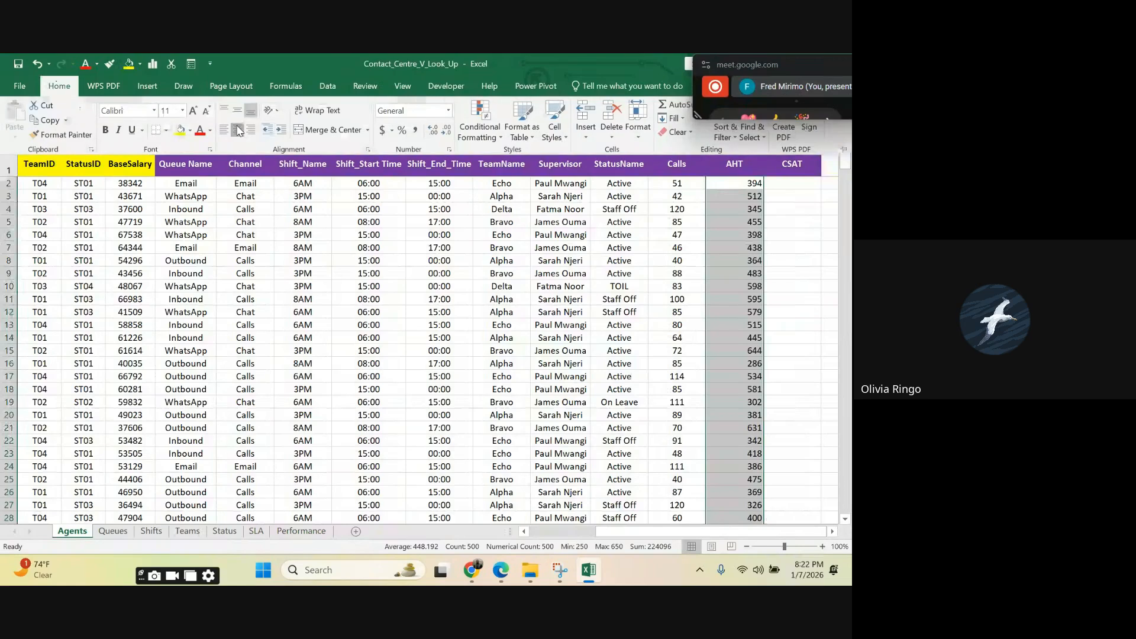
left_click(799, 245)
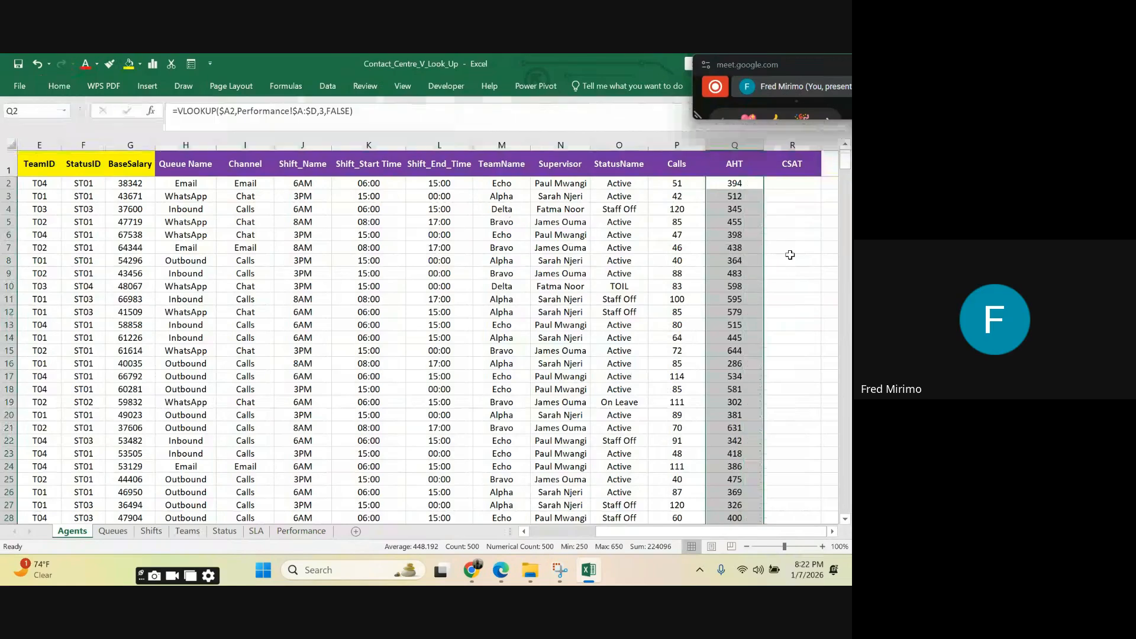
left_click(807, 224)
left_click(797, 301)
Step: Start a VLOOKUP in R2 under CSAT with the AgentID cell as lookup value, column-locked as $A2
left_click(784, 181)
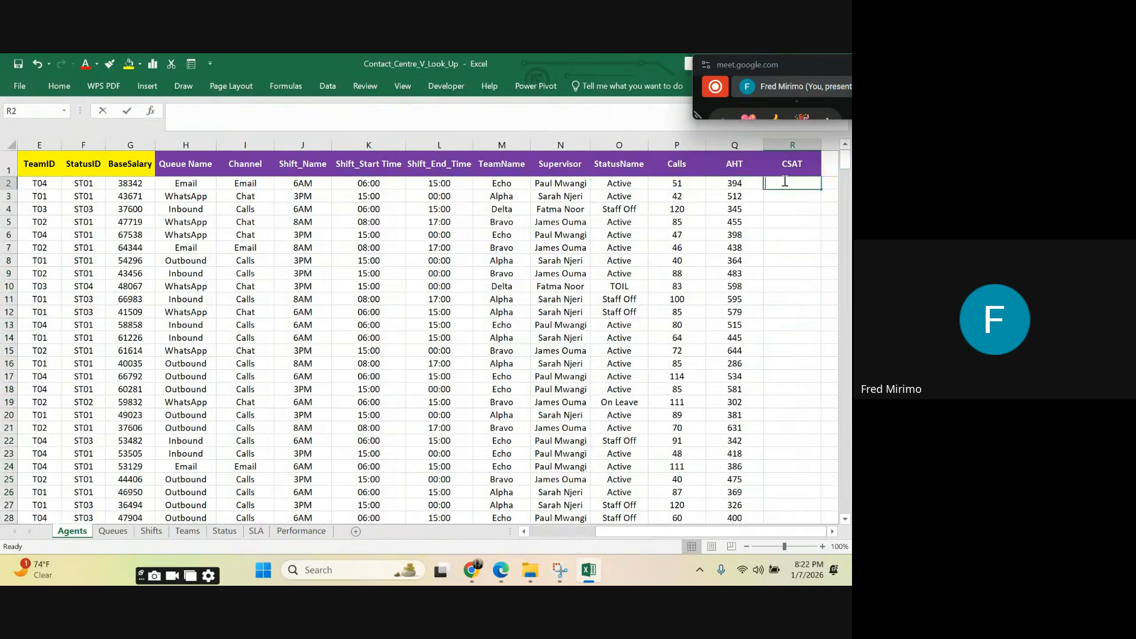
type("=vl")
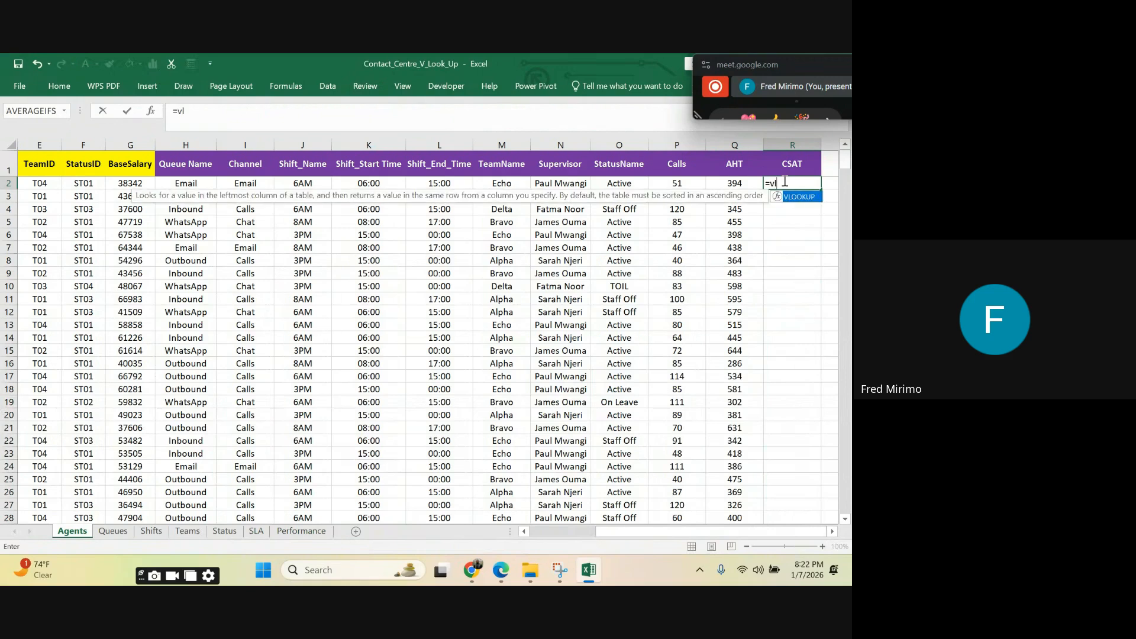
double_click(796, 197)
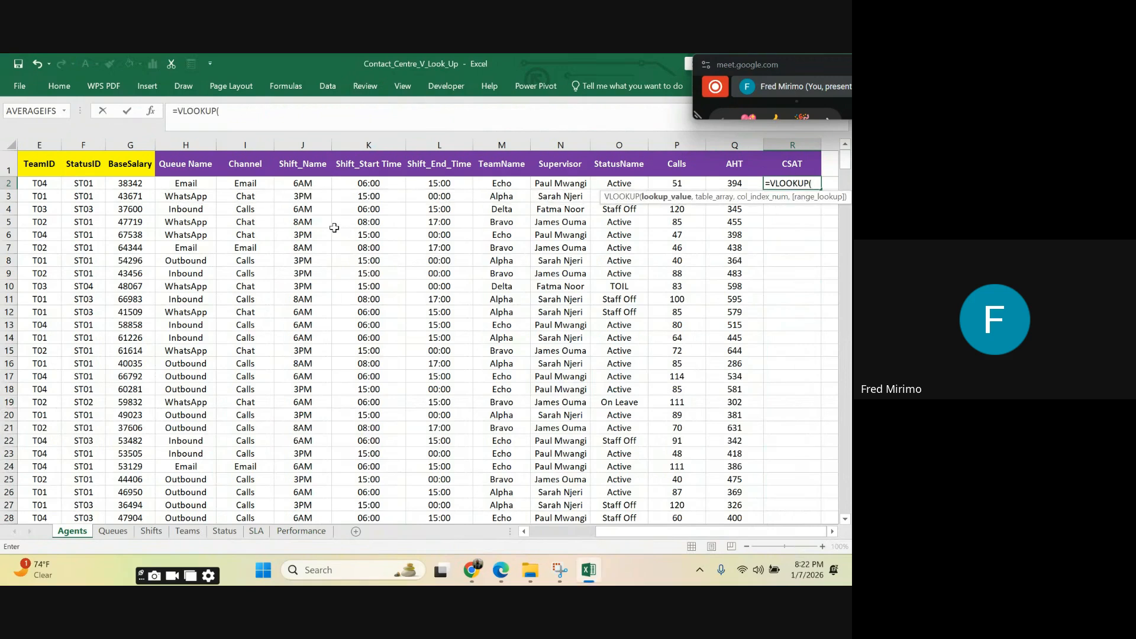
left_click_drag(663, 531, 529, 528)
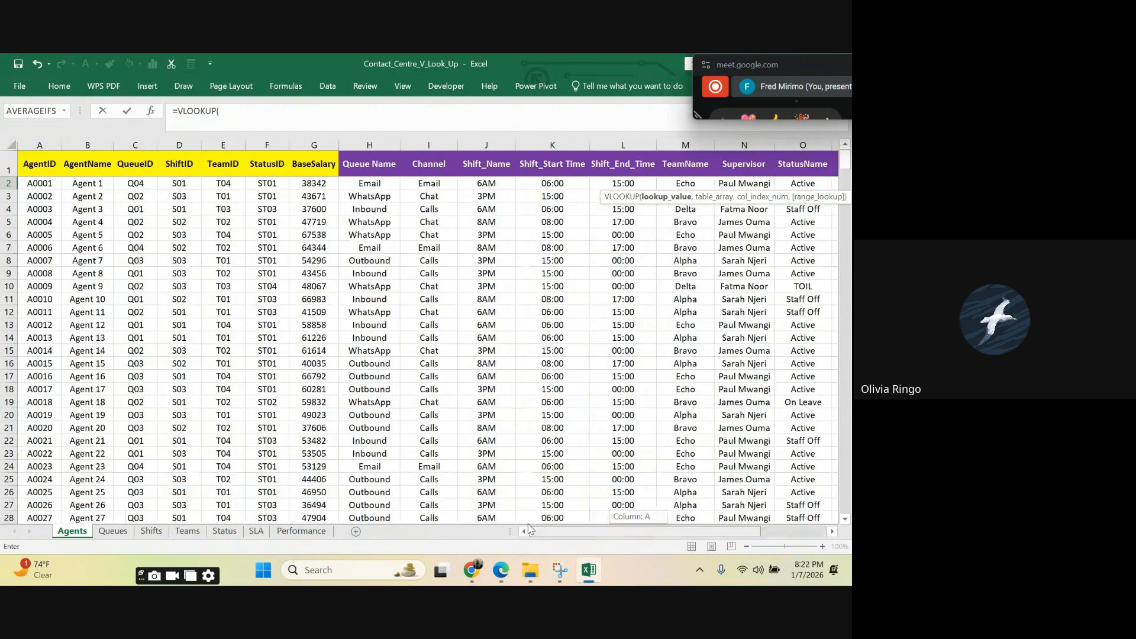
left_click(39, 183)
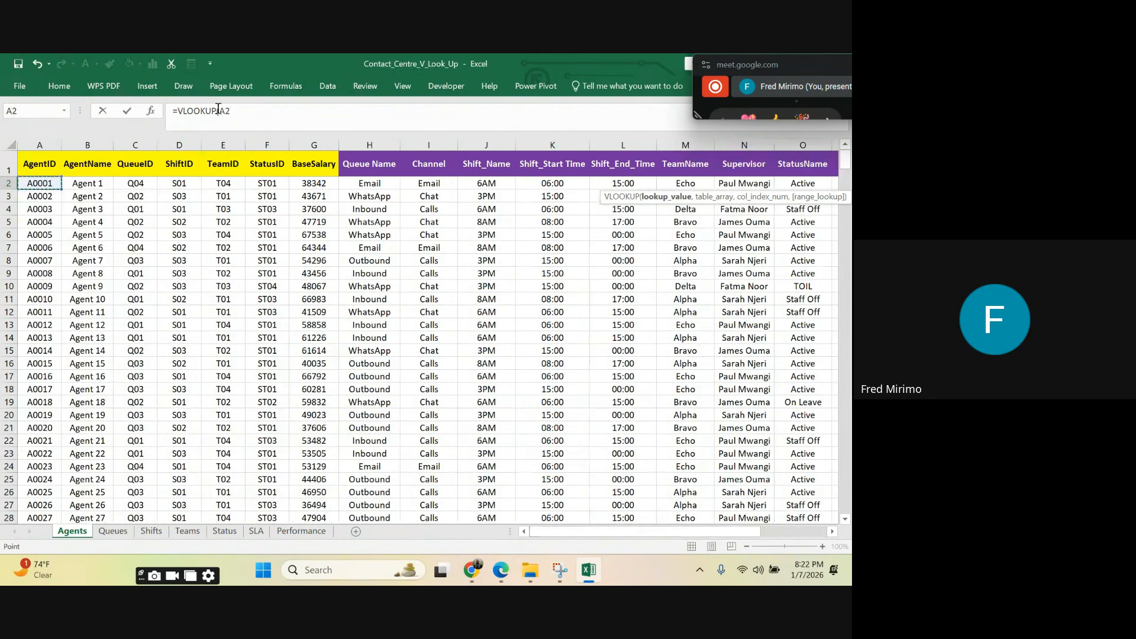
type("$A2")
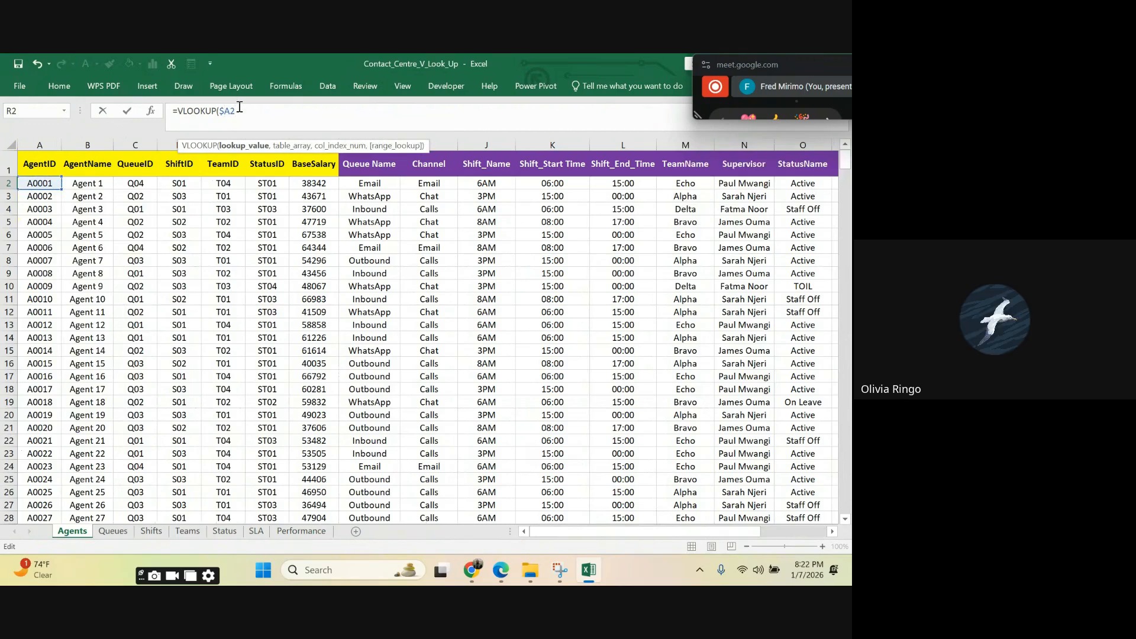
type(",")
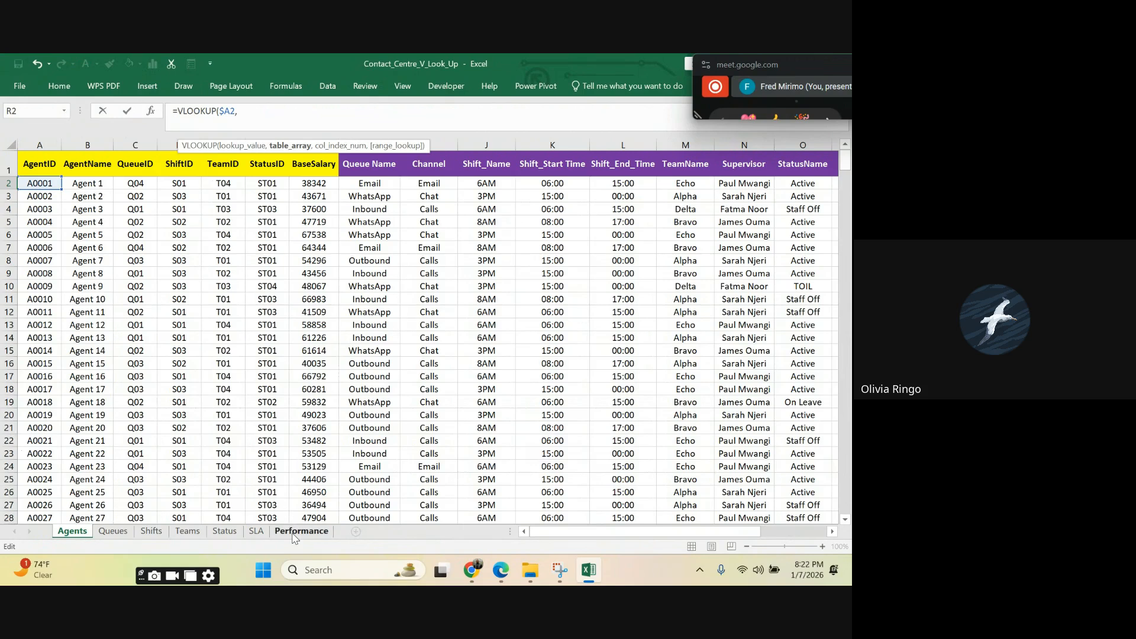
Step: Add the Performance sheet's columns A to D as the R2 formula's table array, locked as Performance!$A:$D
left_click(294, 533)
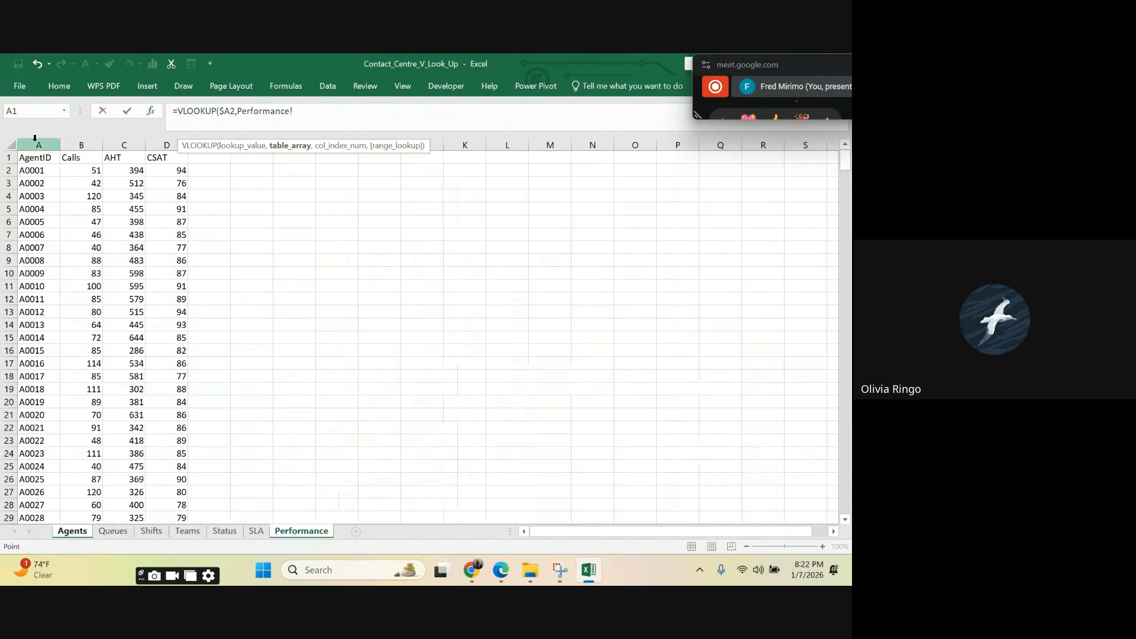
left_click_drag(35, 142, 166, 145)
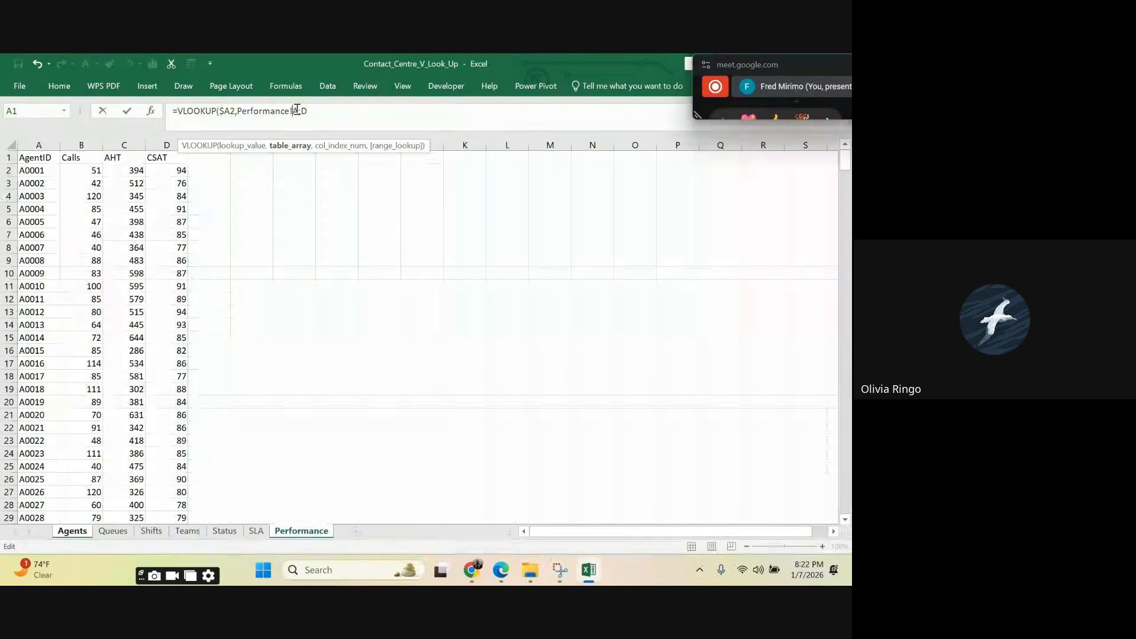
left_click(297, 110)
type("$")
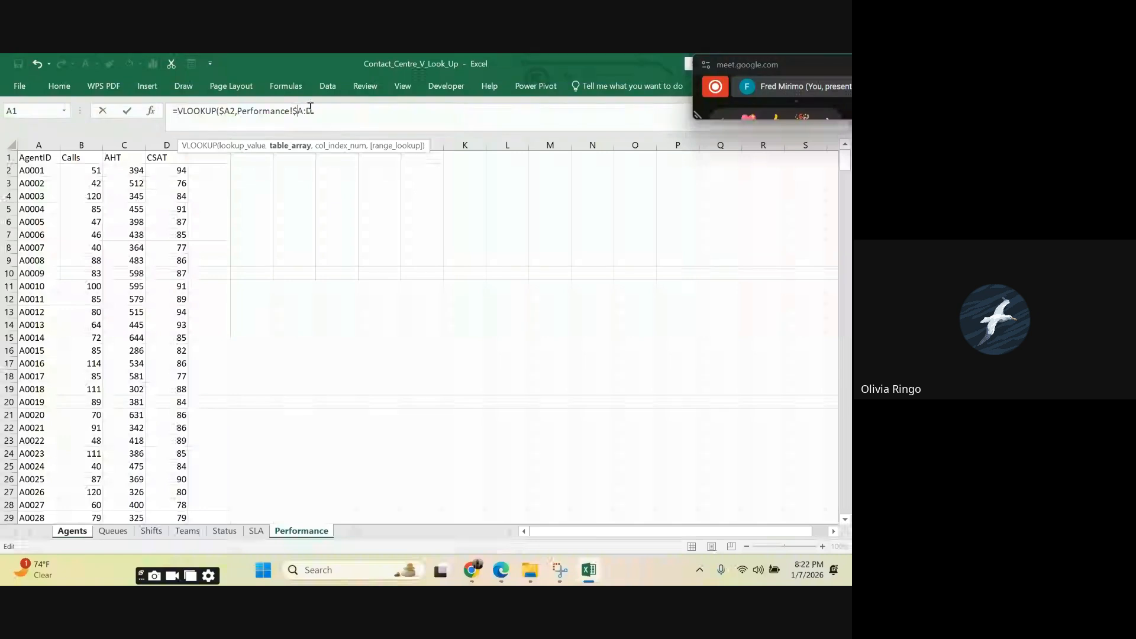
left_click(308, 110)
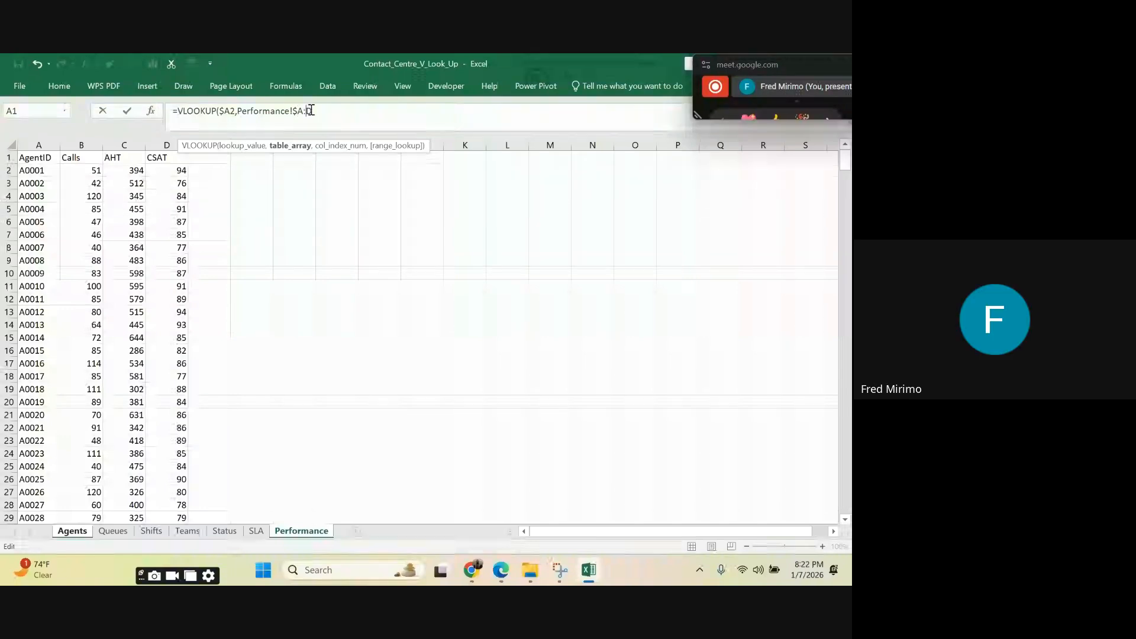
type("$D,")
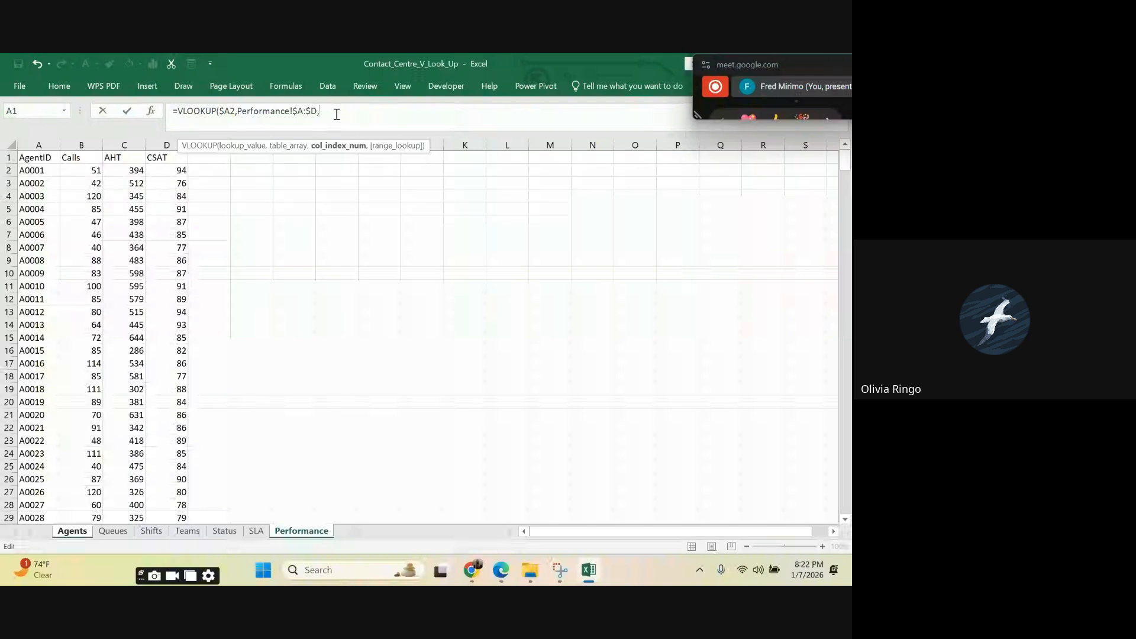
type("4")
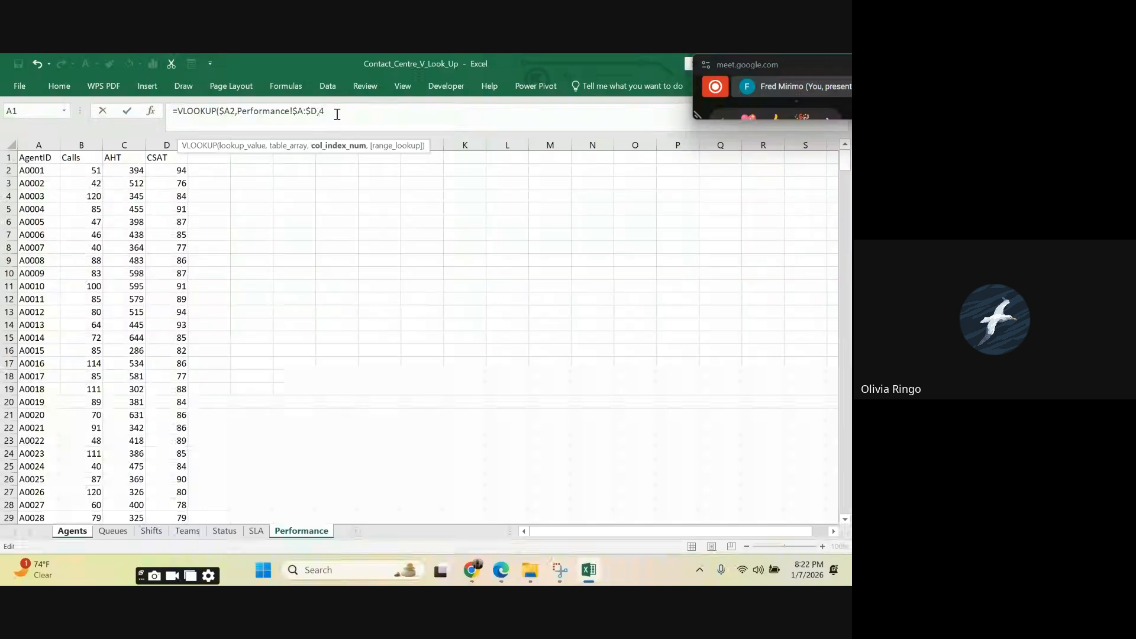
type(",0")
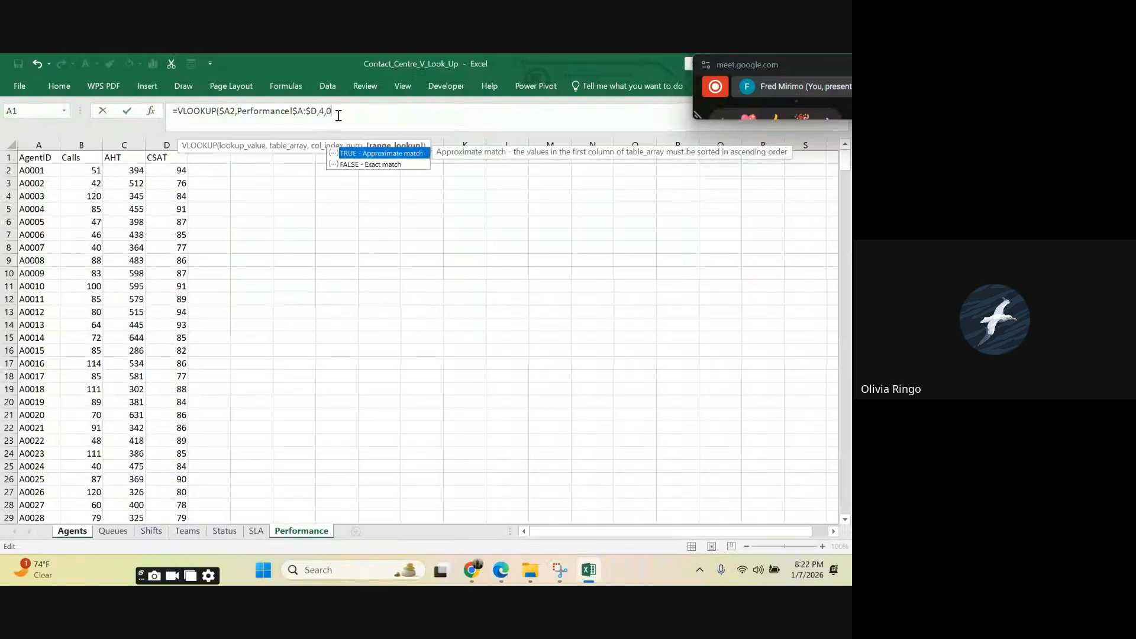
type(")")
Step: Complete the R2 VLOOKUP with column index 4 and 0 for an exact match
key("Return")
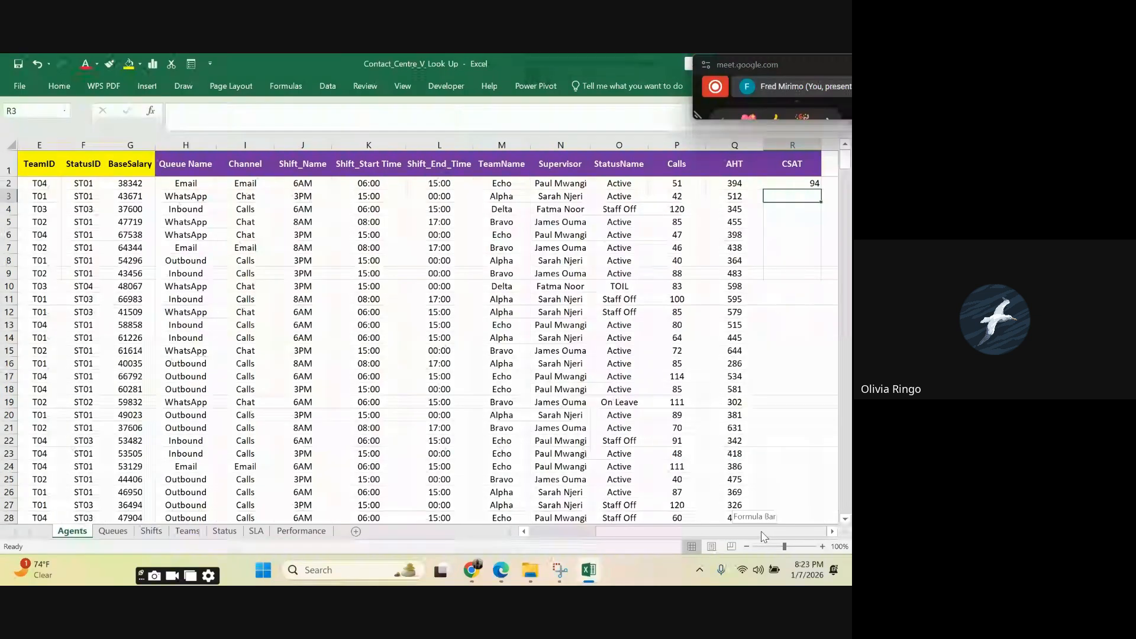
Step: Fill the CSAT VLOOKUP from R2 down the whole column and centre the filled cells
left_click(806, 184)
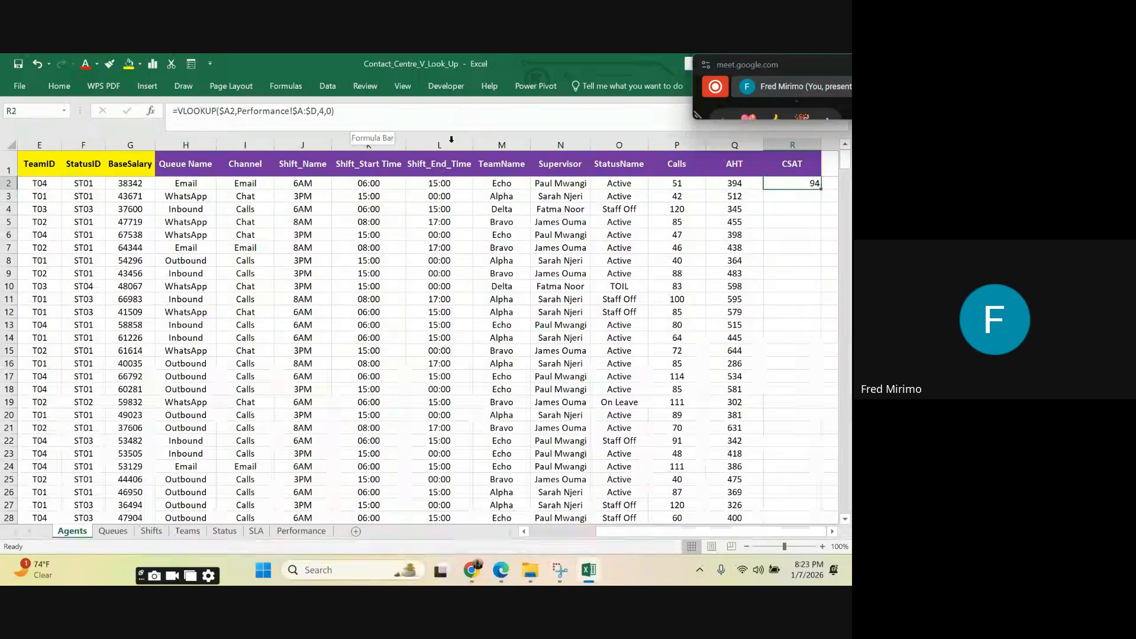
left_click(749, 342)
left_click(791, 185)
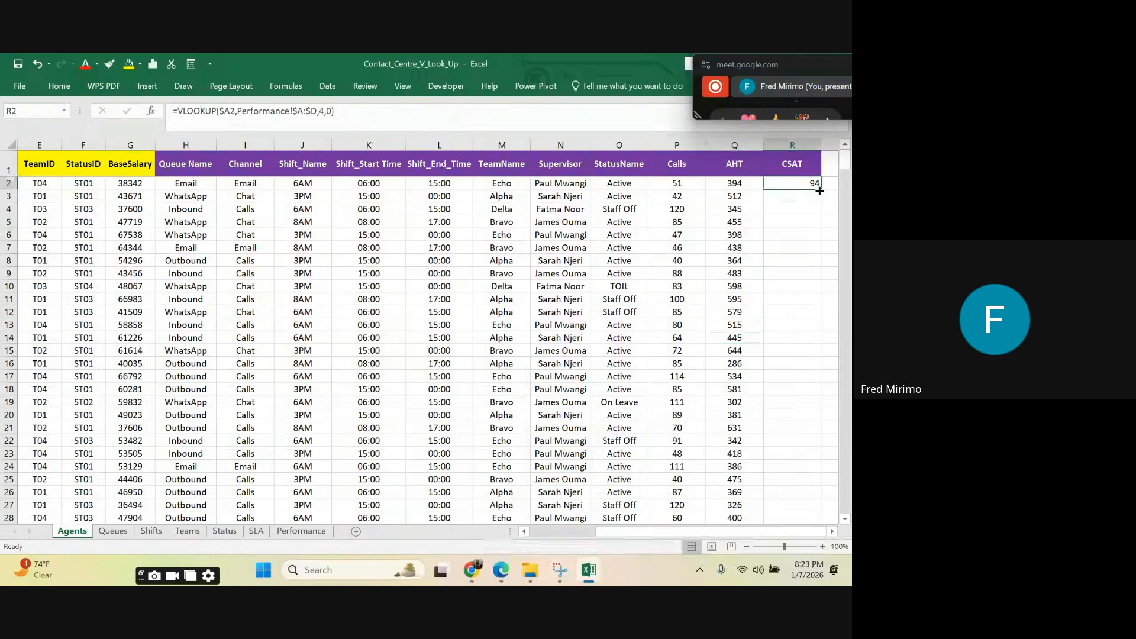
double_click(819, 190)
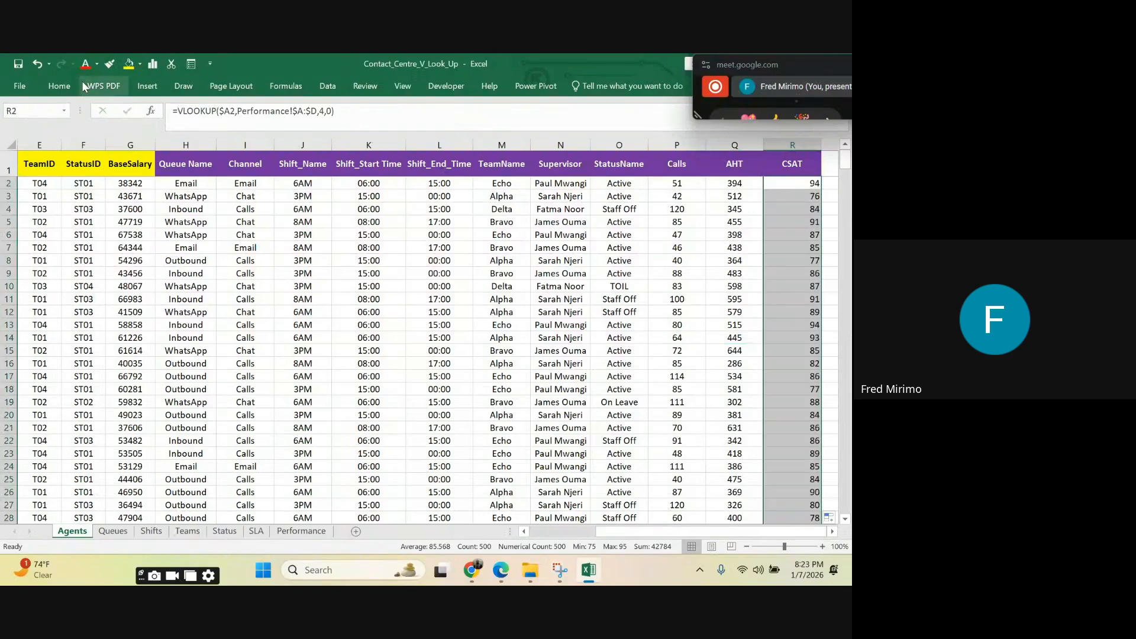
left_click(59, 86)
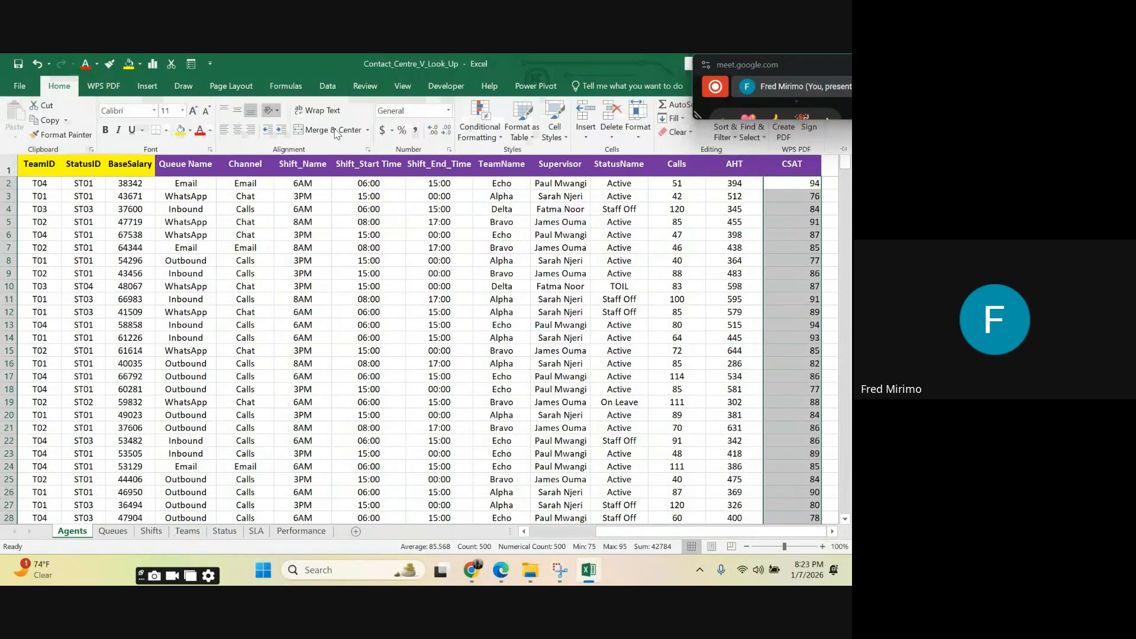
left_click(238, 130)
left_click(734, 298)
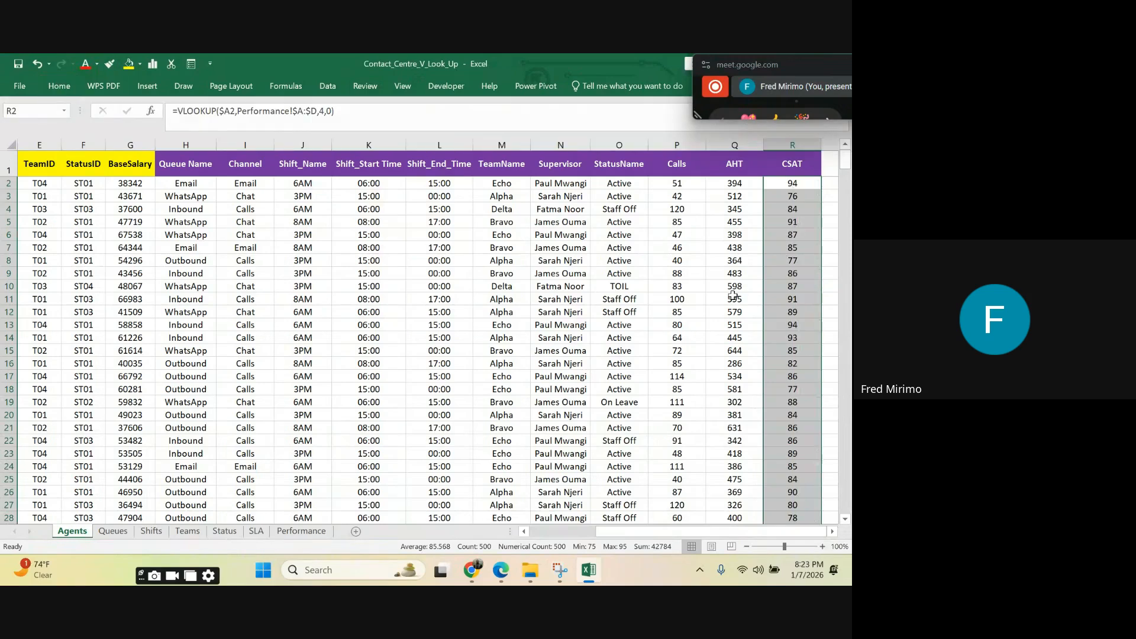
left_click(796, 186)
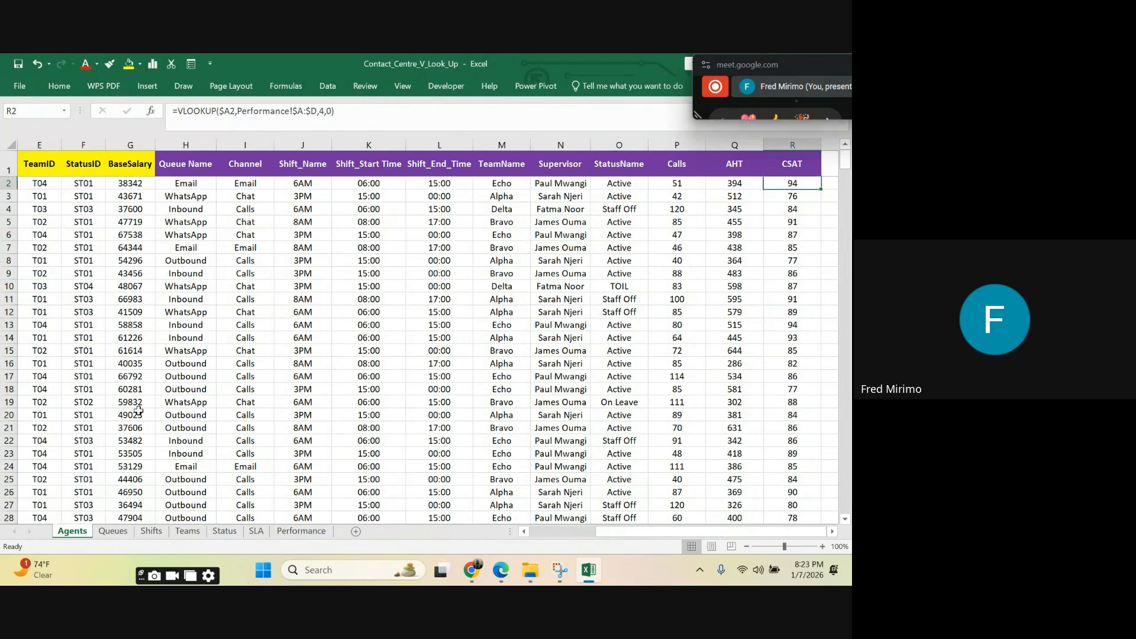
Step: Review the Queues, Shifts, Teams, Status and Performance source sheets and return to the Agents sheet
left_click(116, 532)
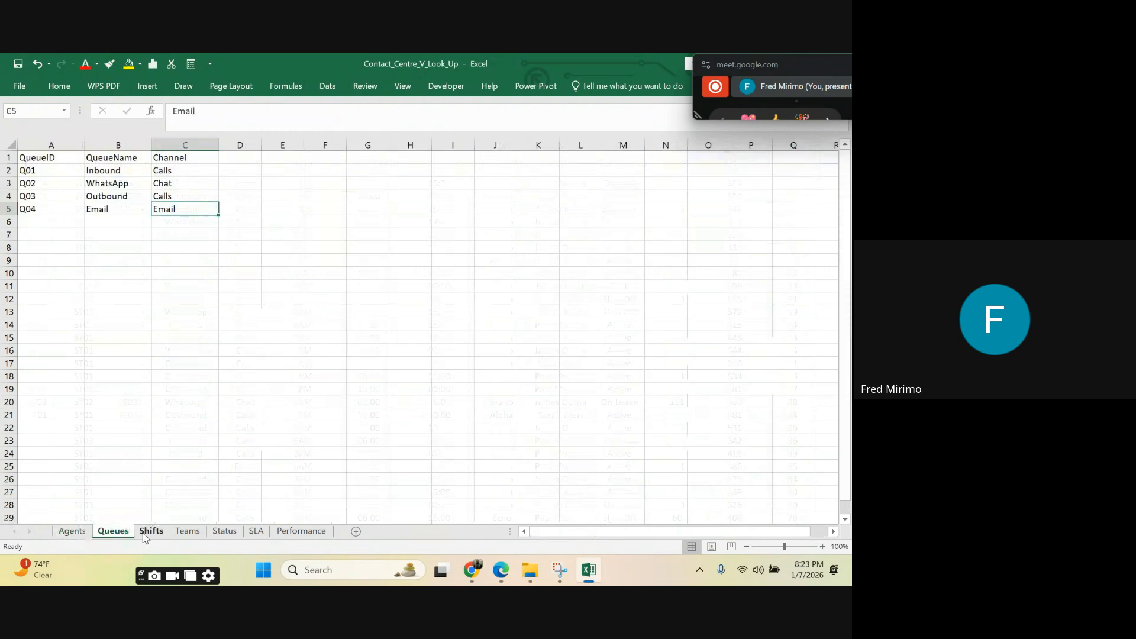
left_click(152, 536)
left_click(186, 534)
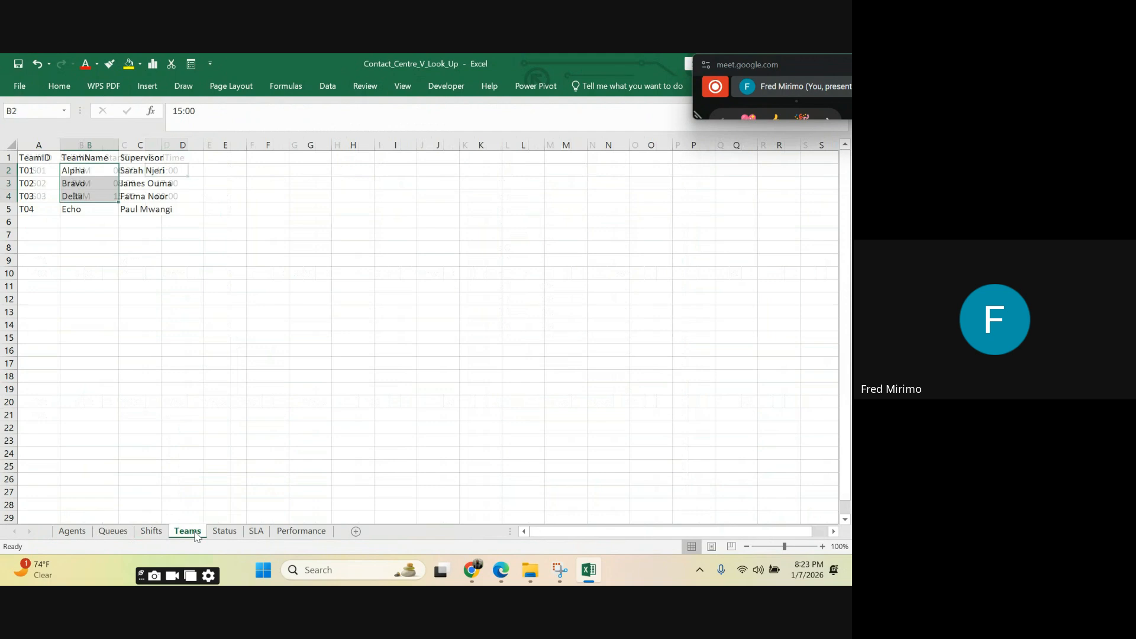
left_click(233, 534)
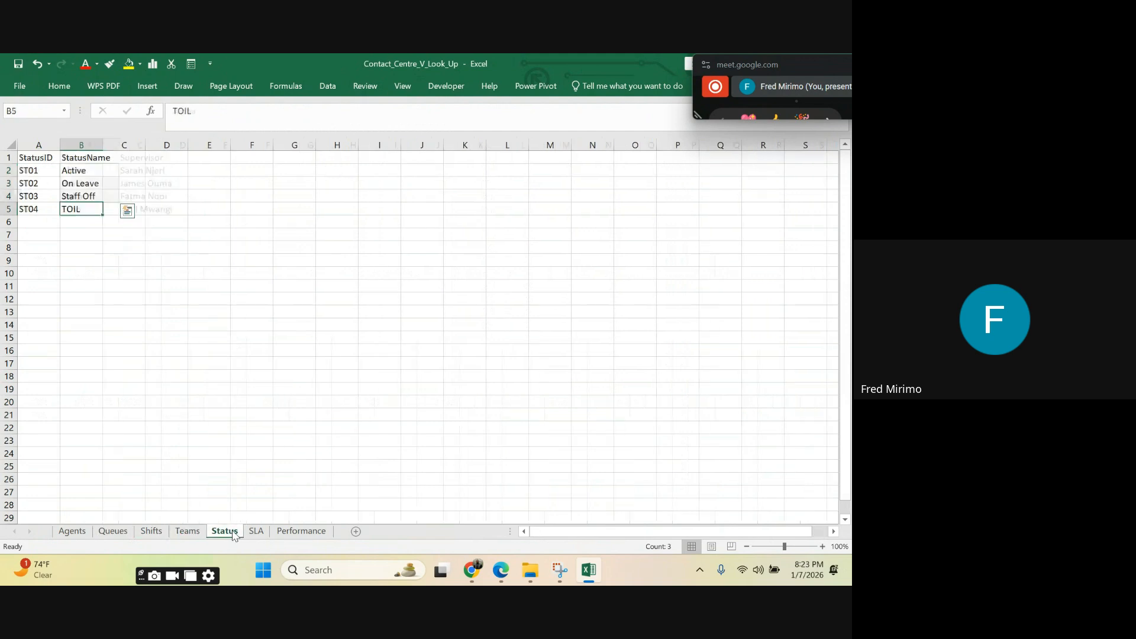
left_click(305, 532)
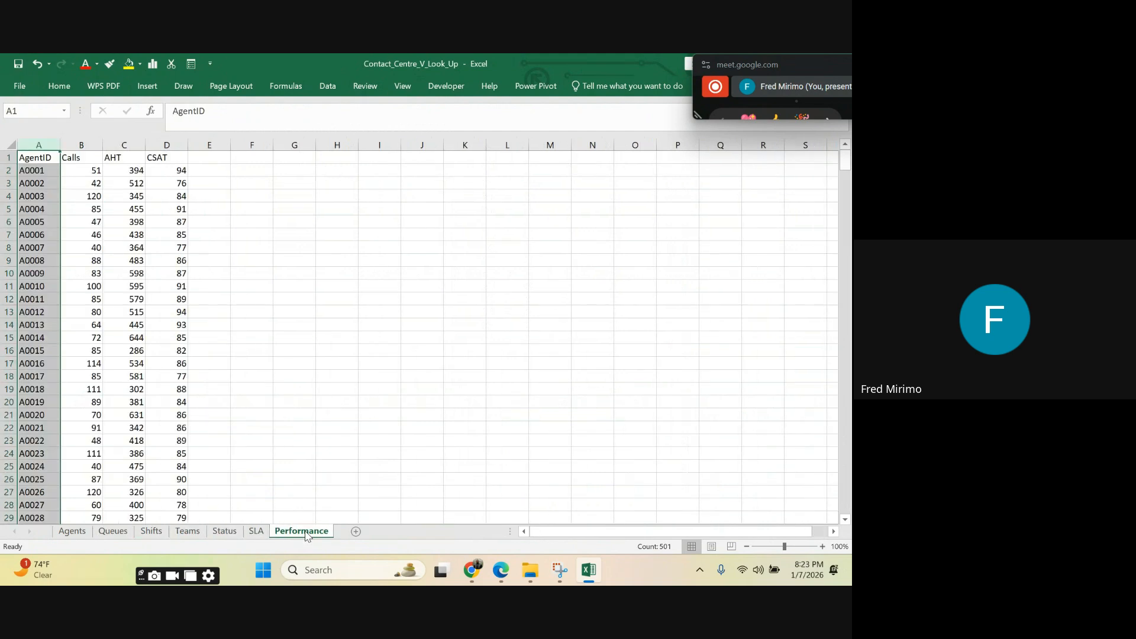
left_click(70, 533)
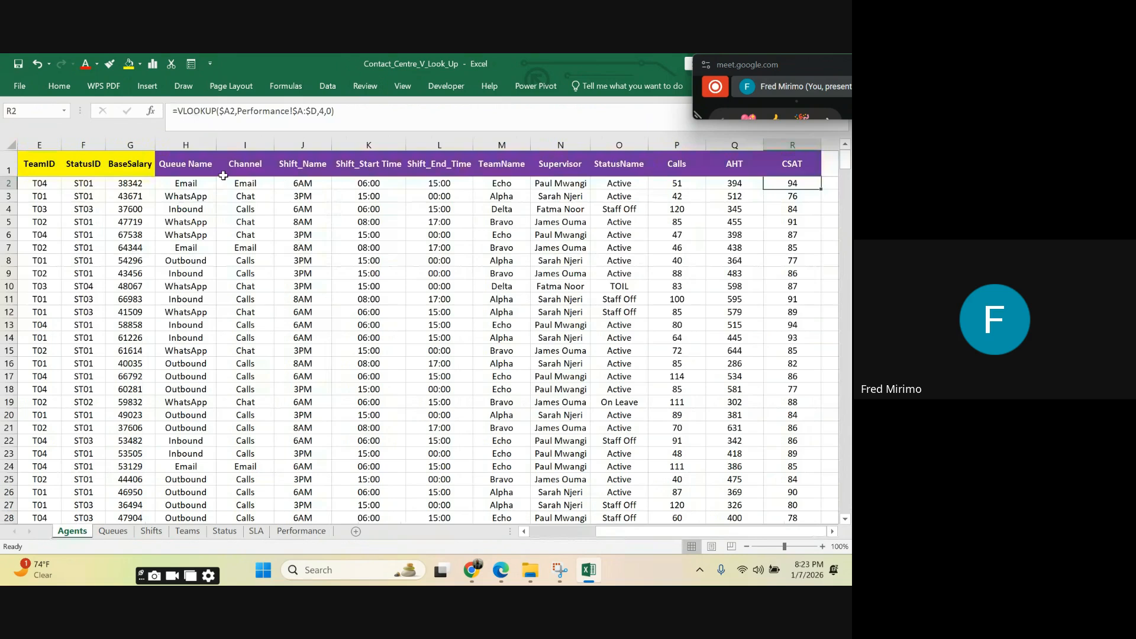
Step: Review the filled lookup columns down the Agents sheet and return to its first records
scroll(615, 308, "down", 10)
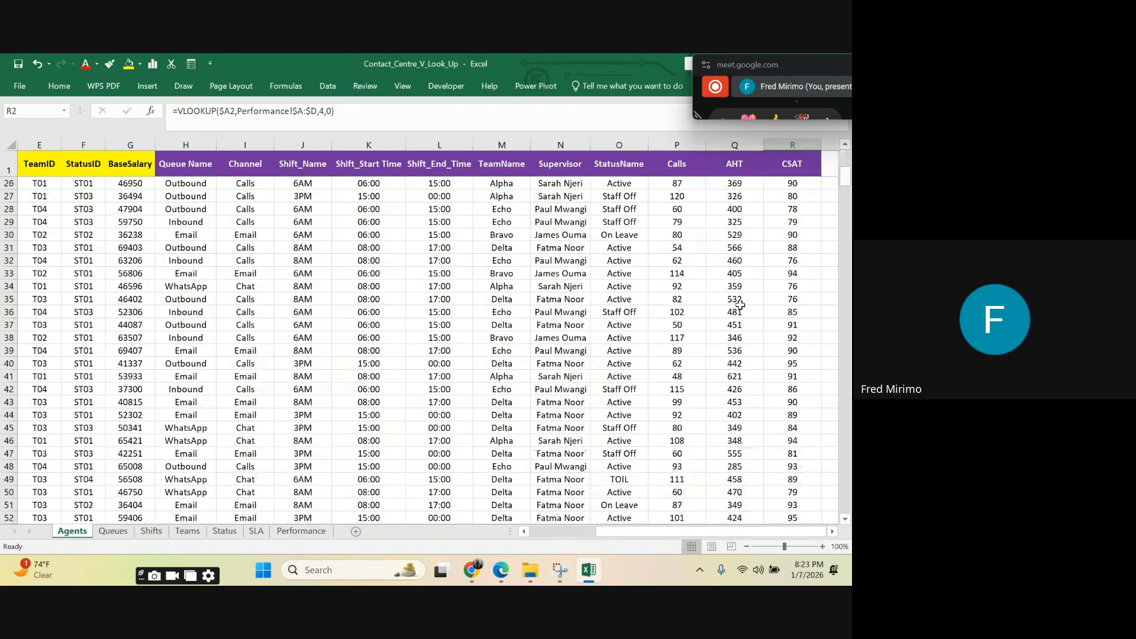
scroll(784, 283, "down", 20)
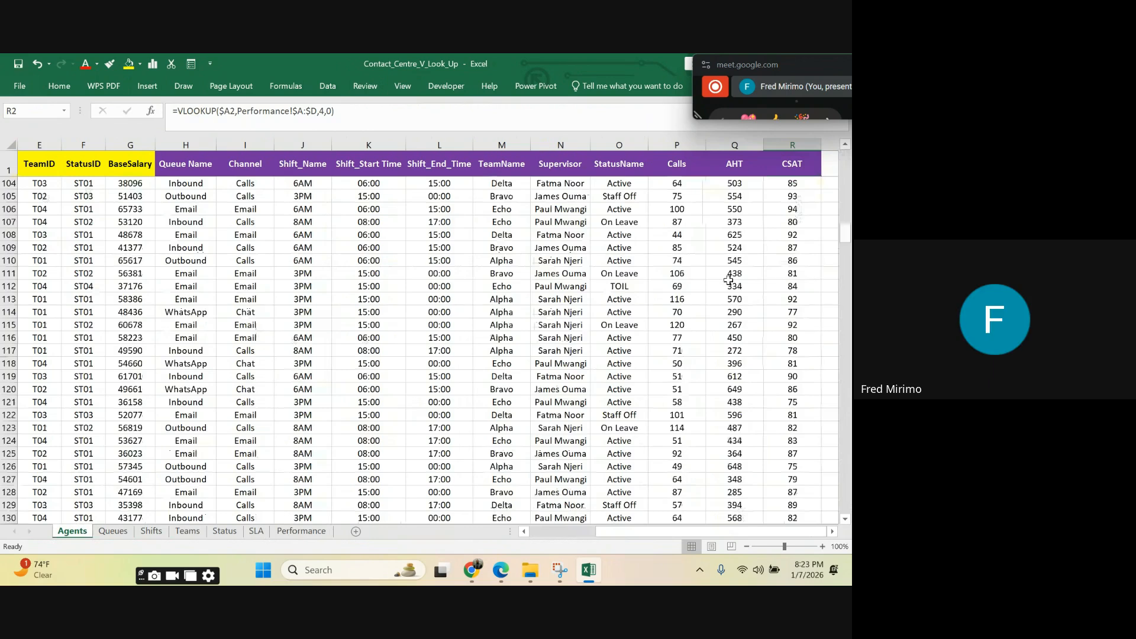
scroll(727, 279, "down", 13)
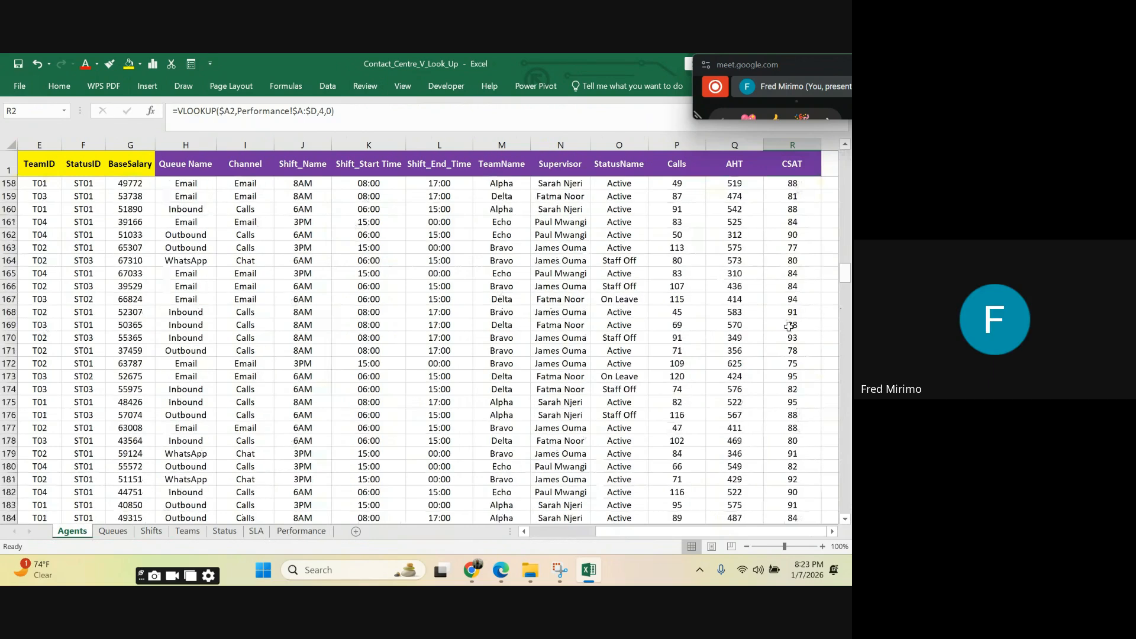
scroll(457, 274, "up", 19)
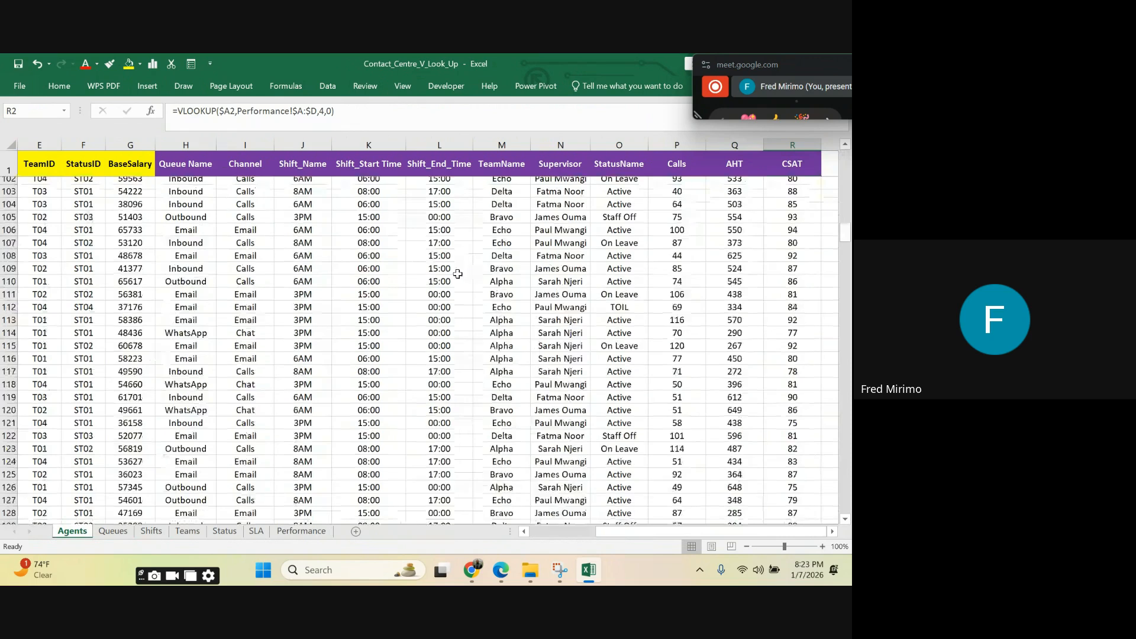
scroll(457, 274, "up", 6)
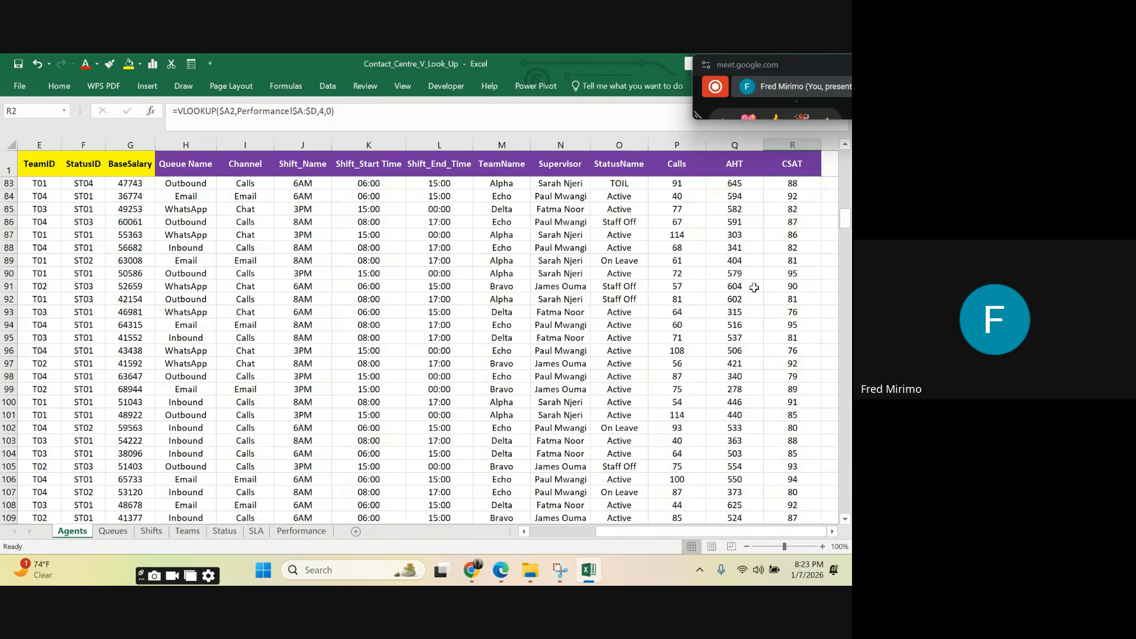
left_click_drag(844, 231, 844, 148)
mouse_move(619, 532)
left_mouse_down()
mouse_move(645, 535)
mouse_move(548, 531)
mouse_move(619, 532)
left_mouse_up()
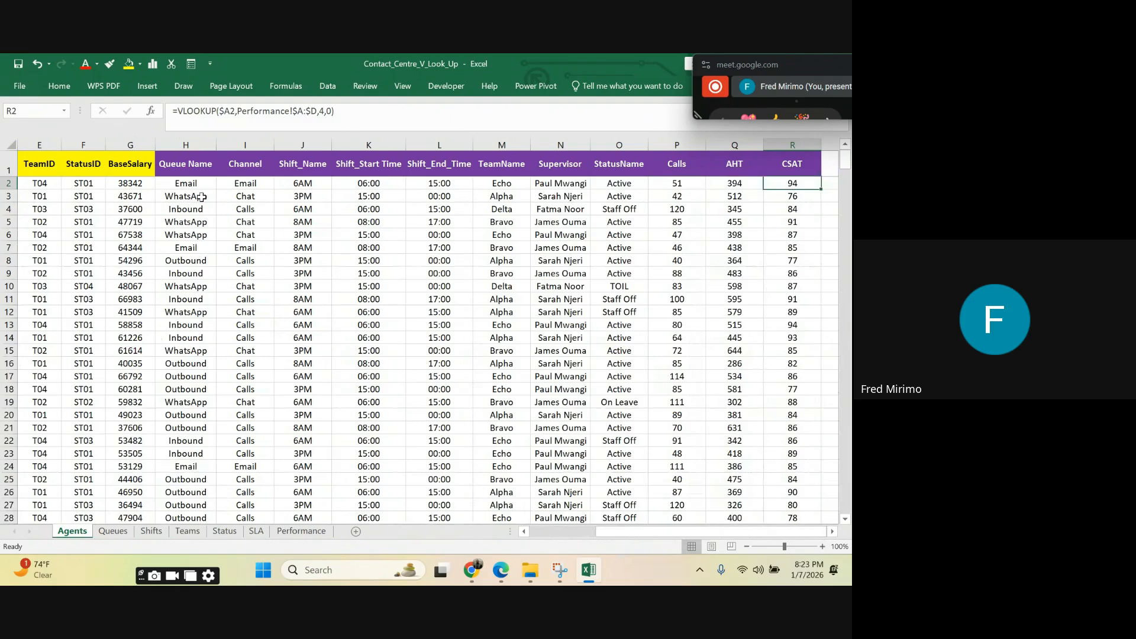
Step: Inspect the VLOOKUP formulas in sample cells of the AHT, Calls, Shift_Name, TeamName and CSAT columns
left_click(726, 181)
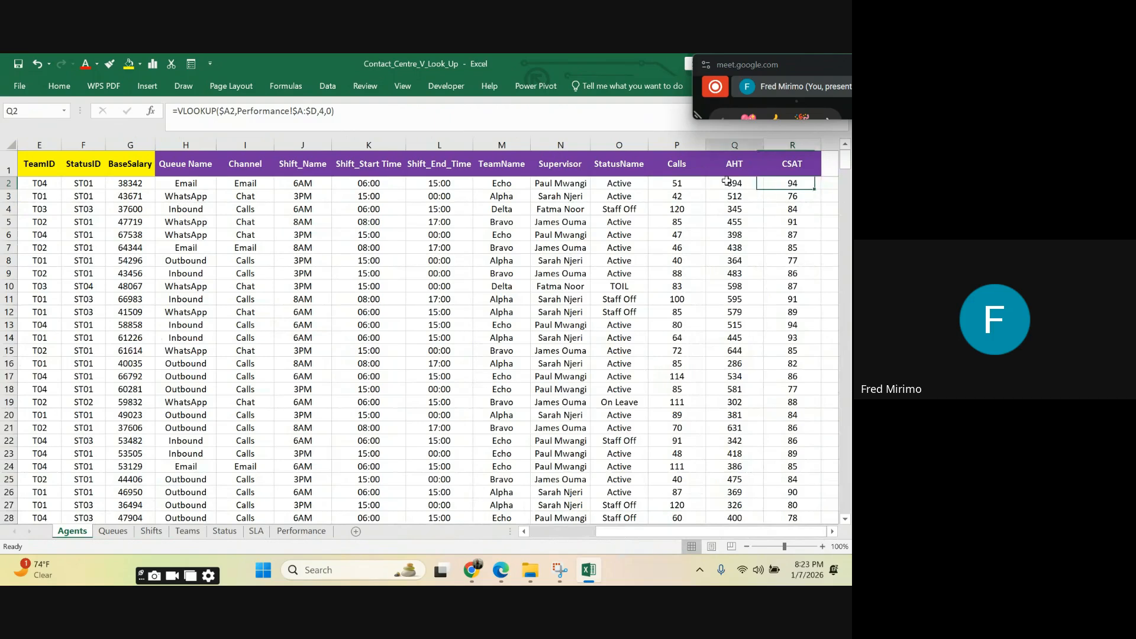
left_click(666, 184)
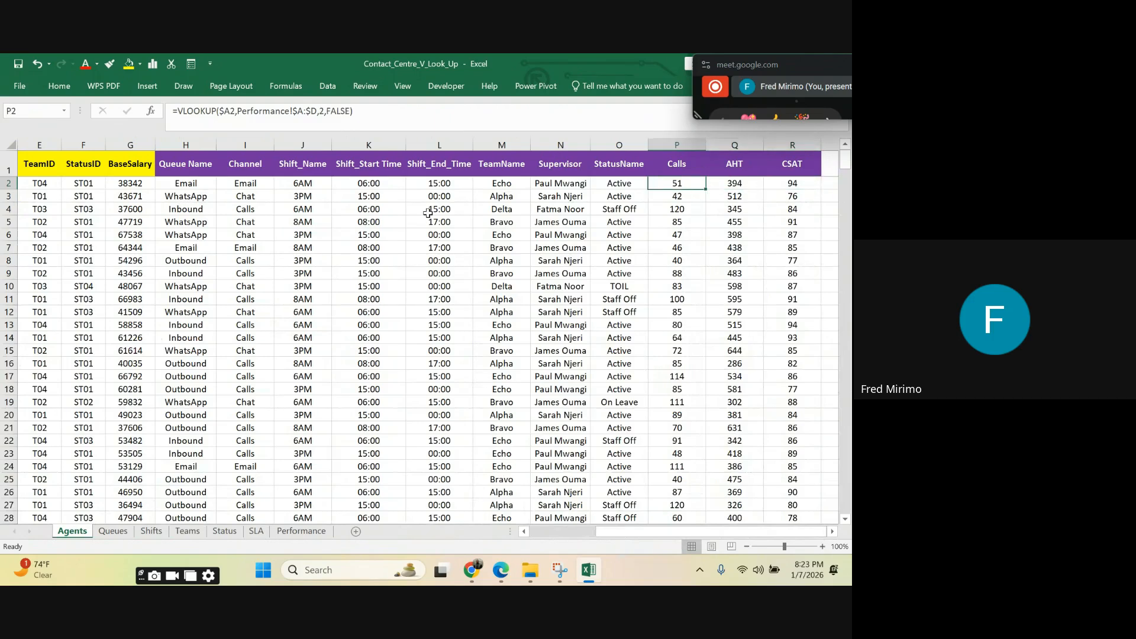
left_click(238, 314)
left_click(726, 237)
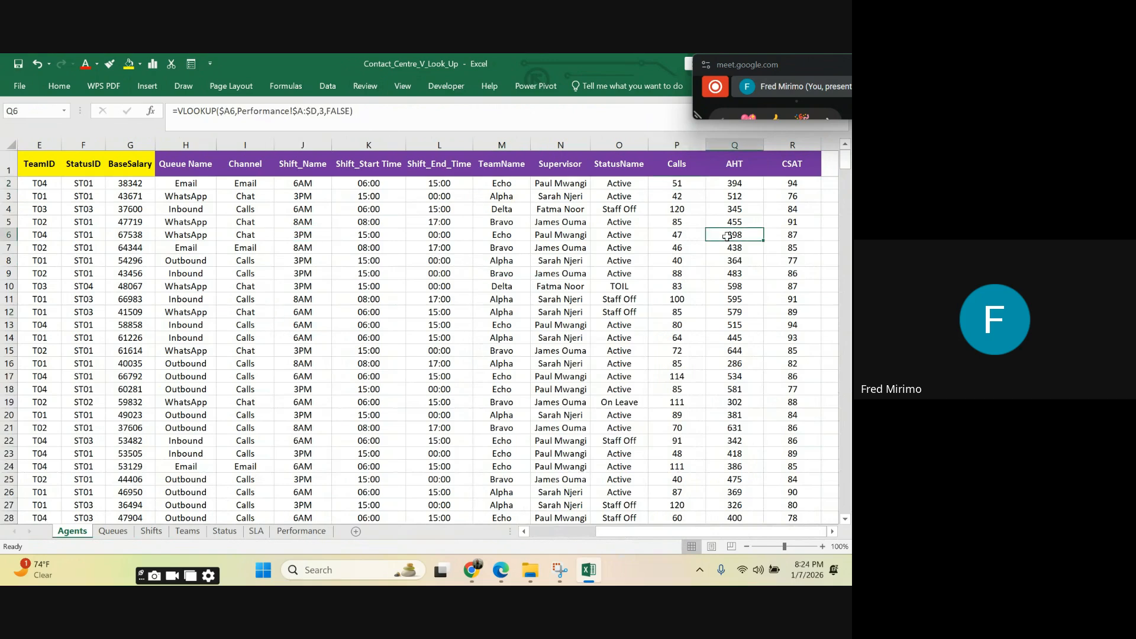
left_click(502, 249)
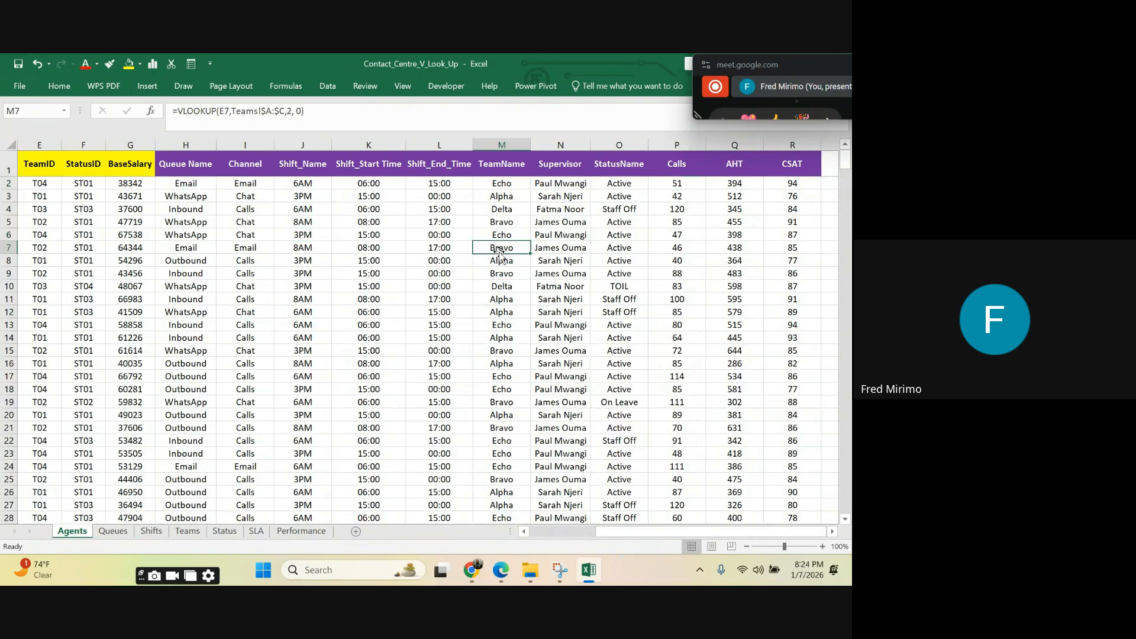
left_click(732, 286)
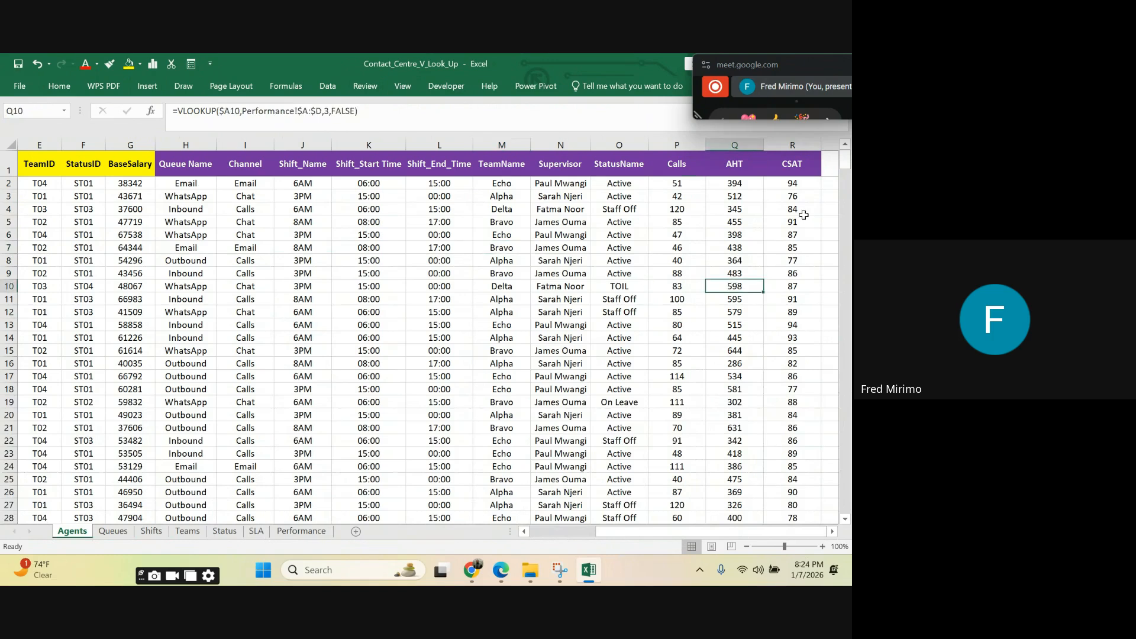
left_click(791, 184)
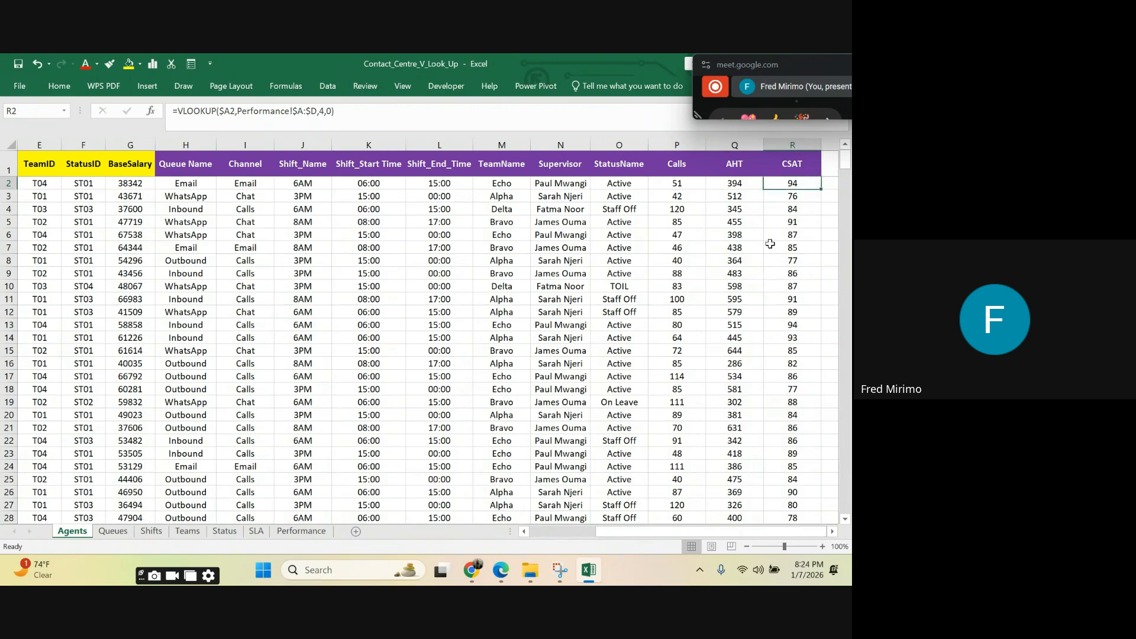
left_click(674, 274)
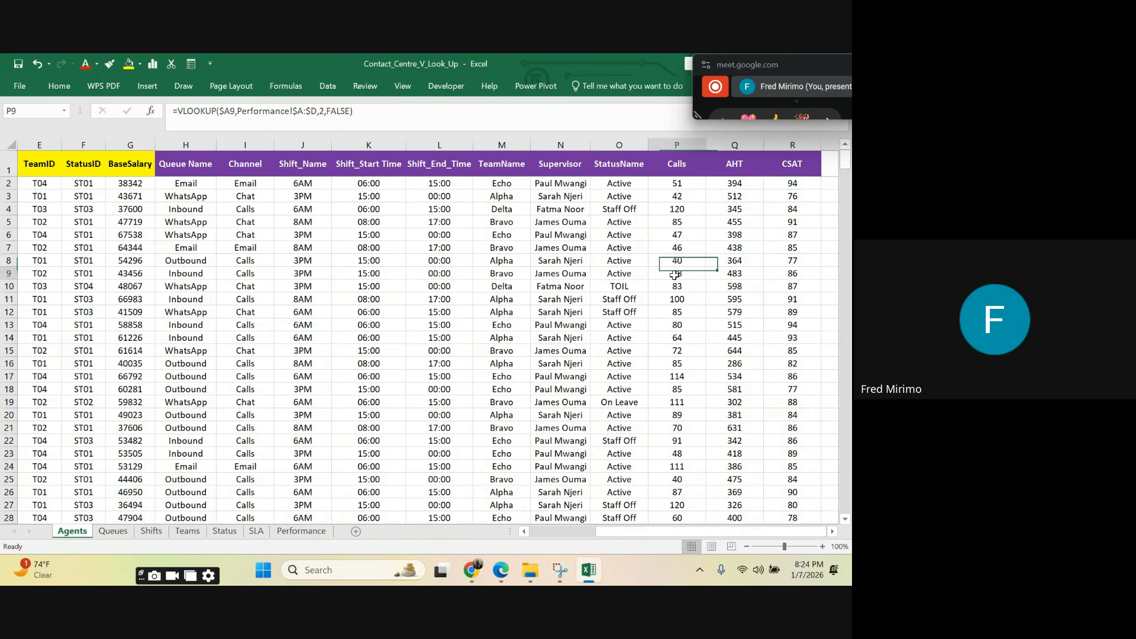
left_click(697, 303)
Step: Examine the full VLOOKUP formula in Calls cell P5 and return to P2 without changing it
left_click(678, 228)
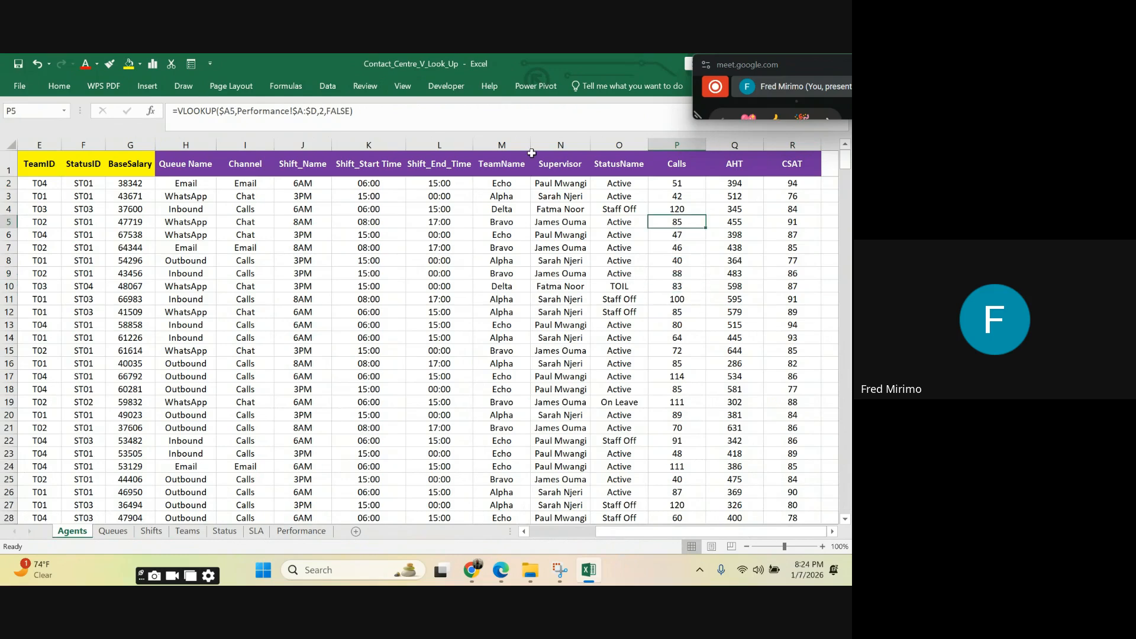
left_click(362, 111)
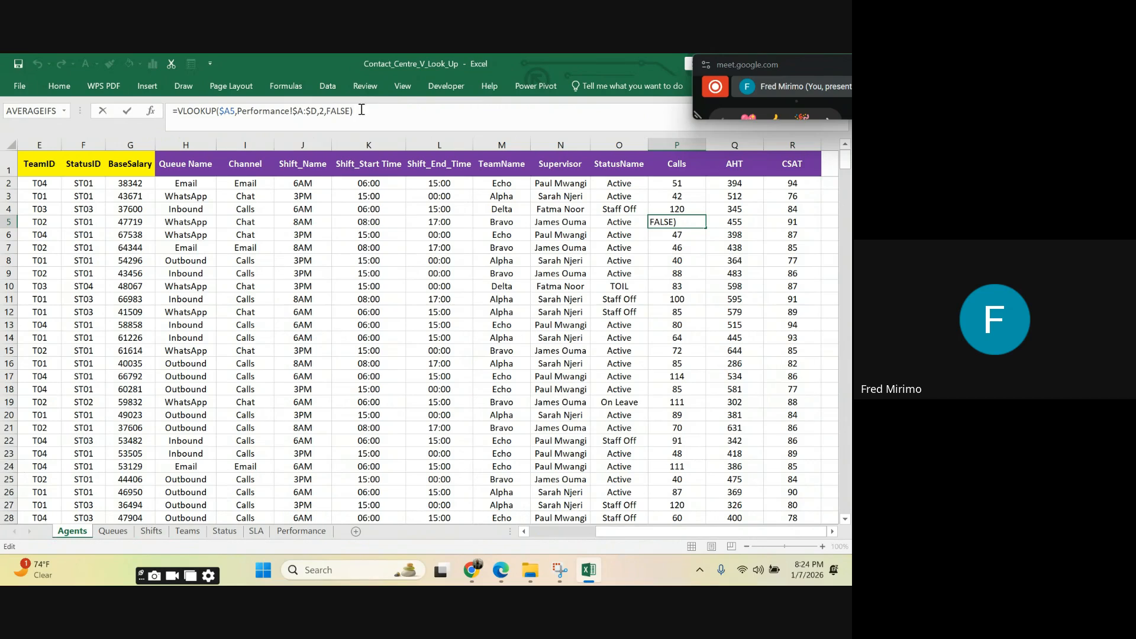
left_click_drag(362, 111, 175, 114)
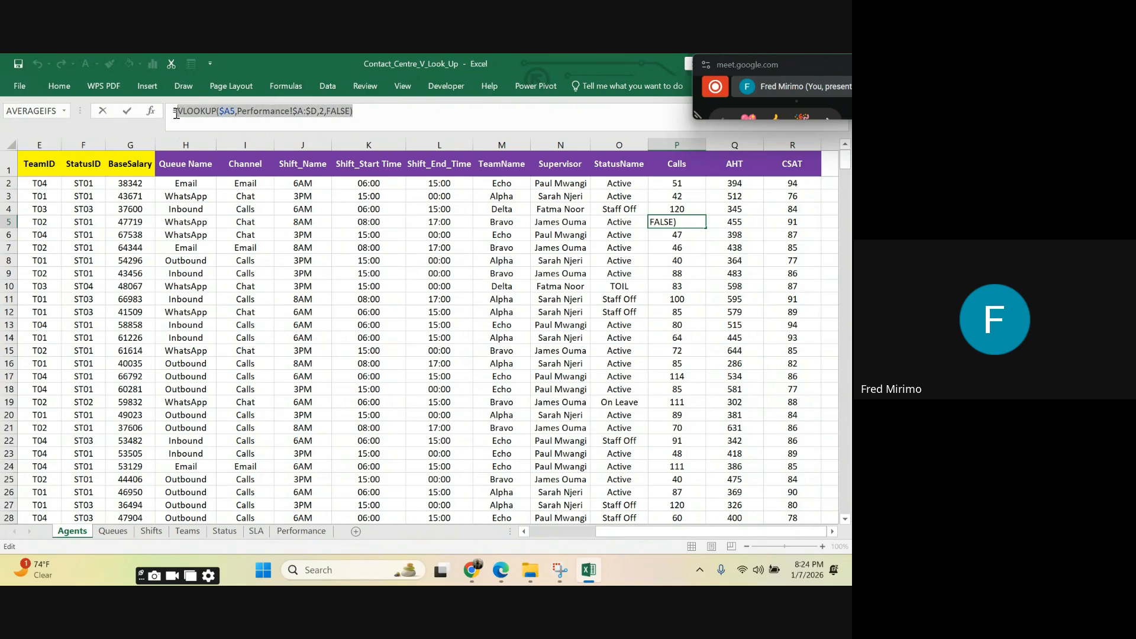
left_click(361, 114)
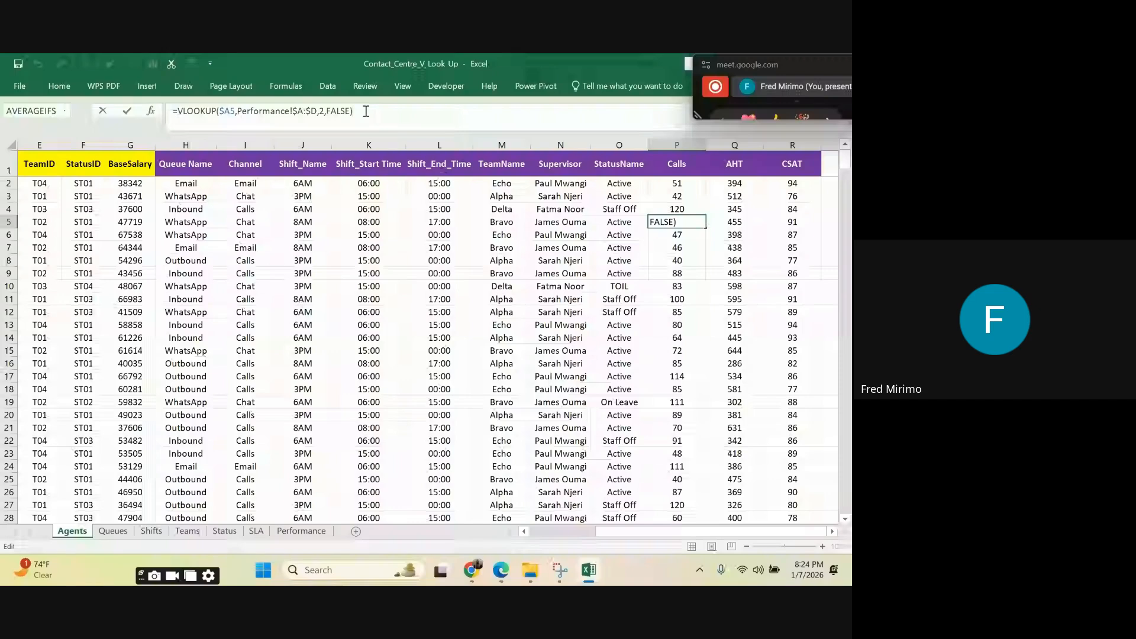
left_click(677, 183)
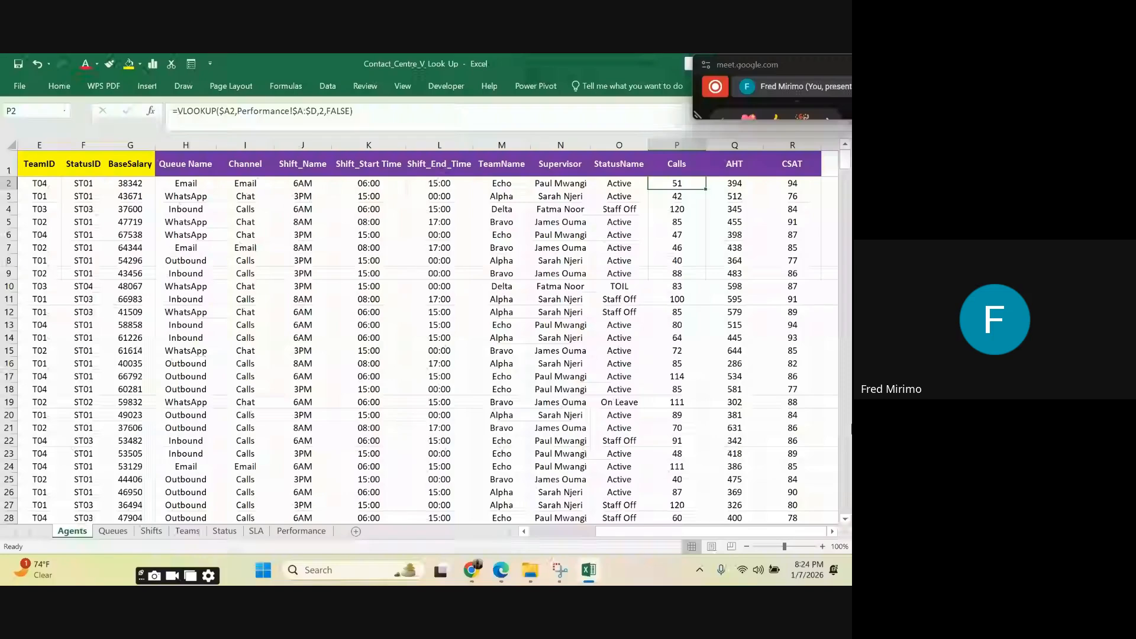
Step: Clear the queue name for Q01 in cell B2 of the Queues sheet
left_click(113, 531)
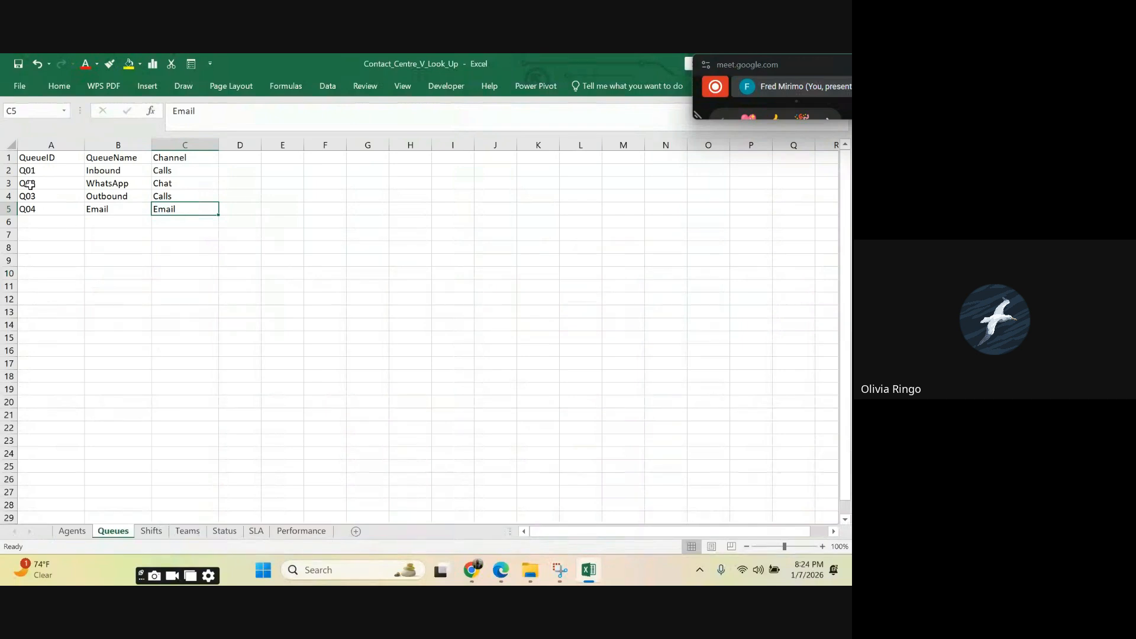
left_click(95, 171)
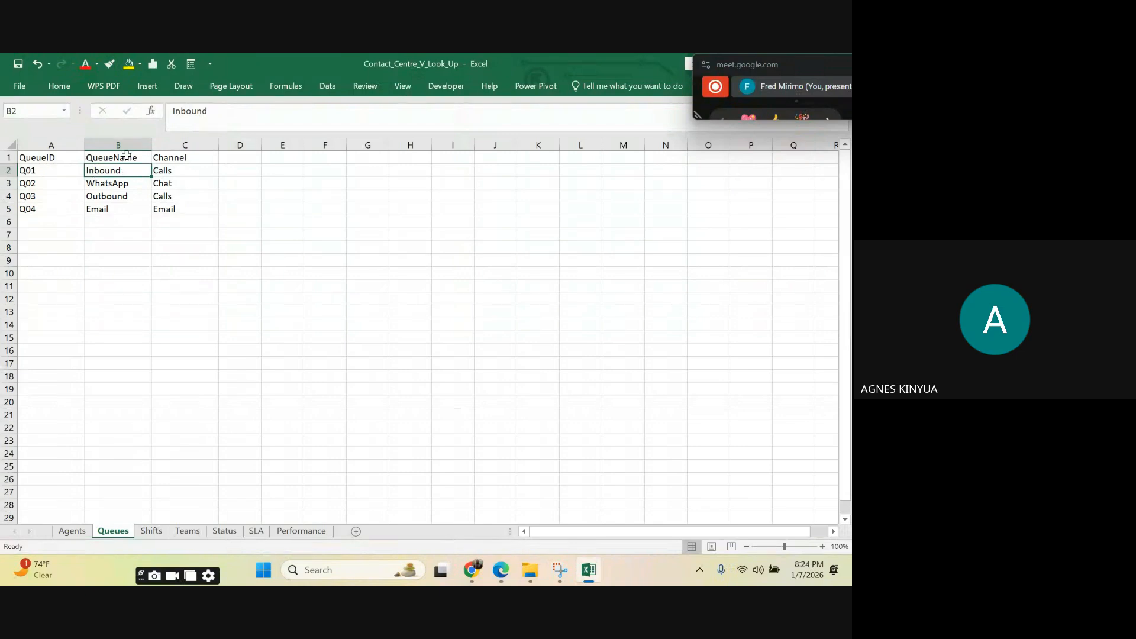
key("BackSpace")
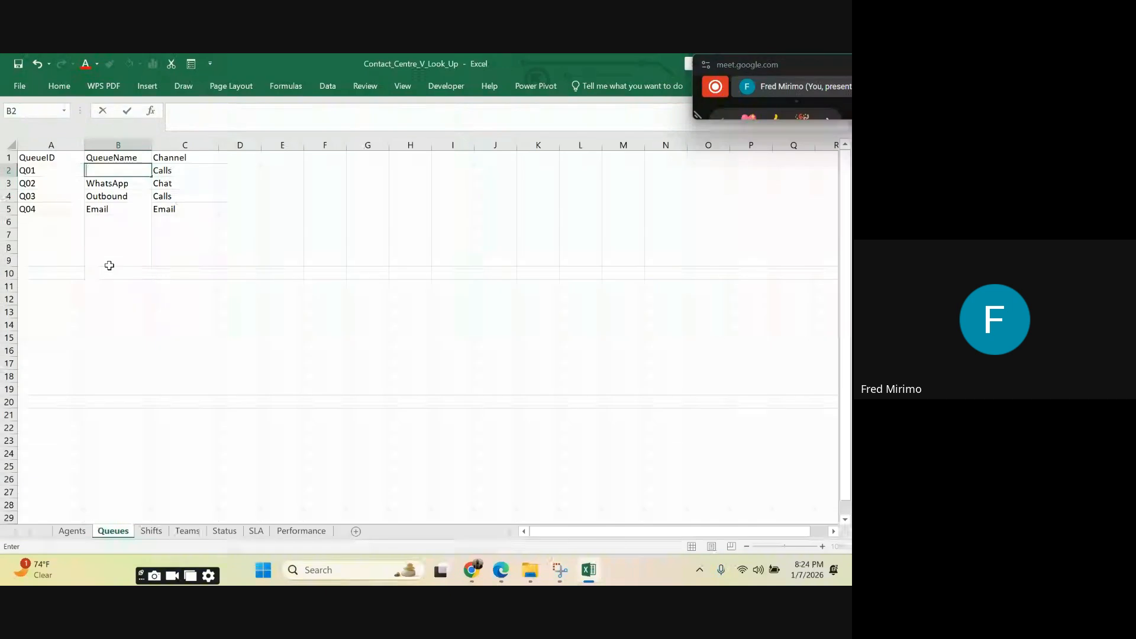
left_click(119, 248)
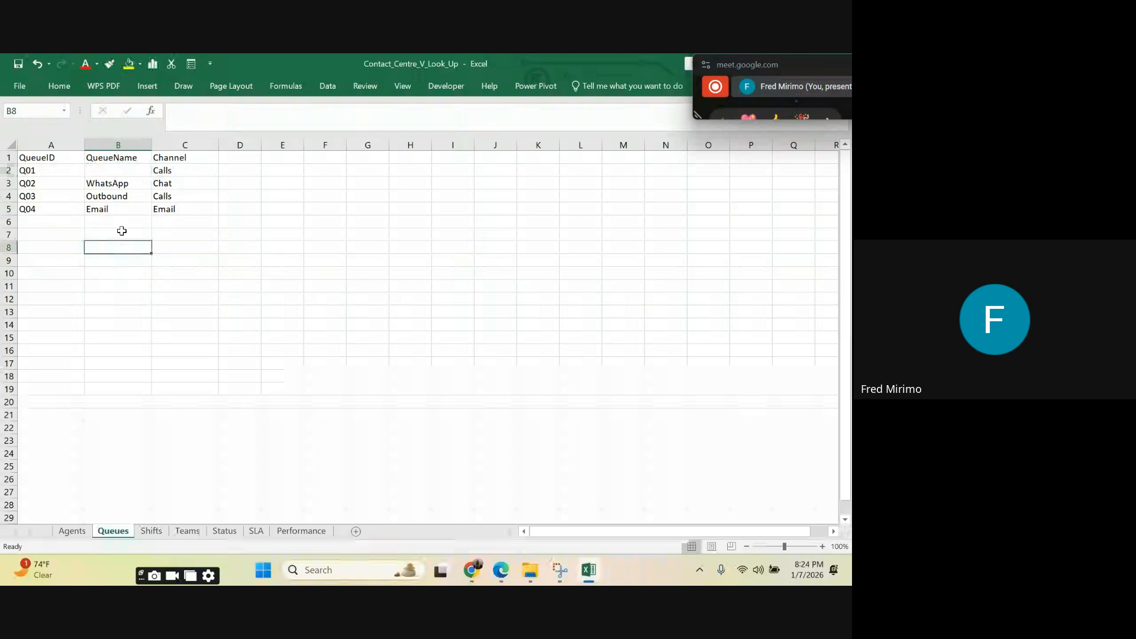
left_click(121, 170)
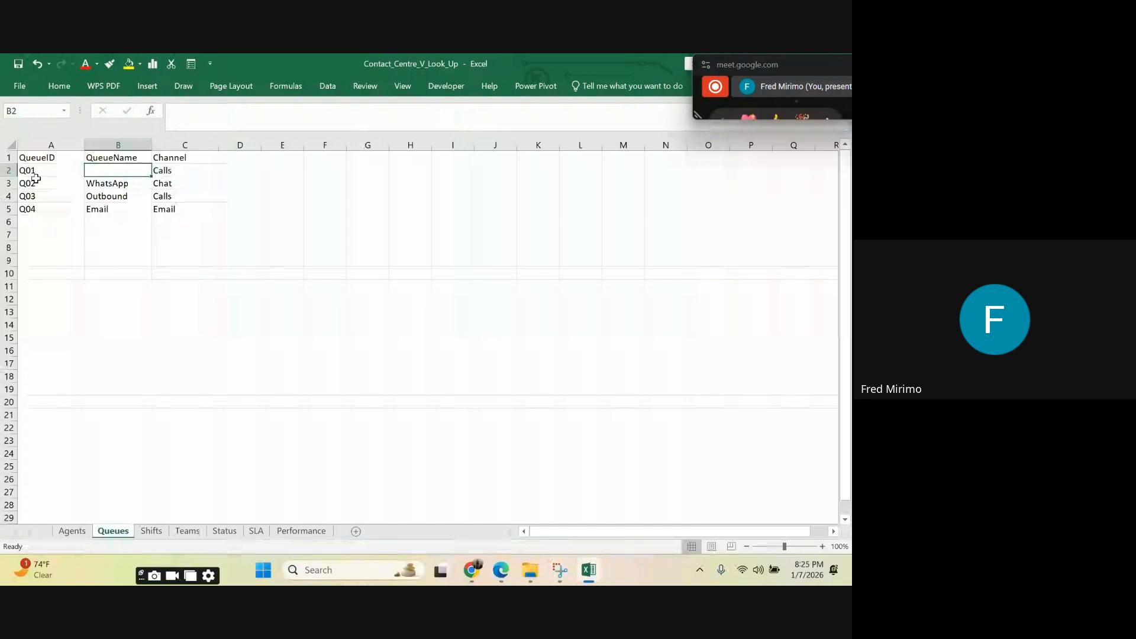
right_click(111, 170)
left_click(99, 173)
Step: Return to the Agents sheet and select row 4 to check the Queue Name lookup for agent A0003, whose queue is Q01
left_click(72, 531)
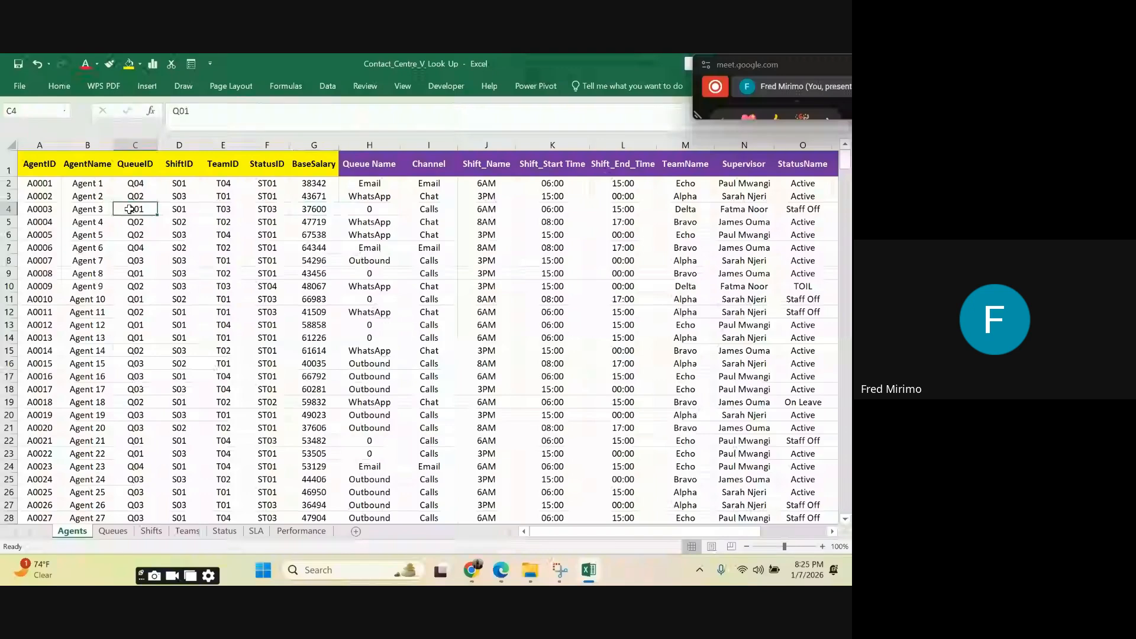
left_click(9, 209)
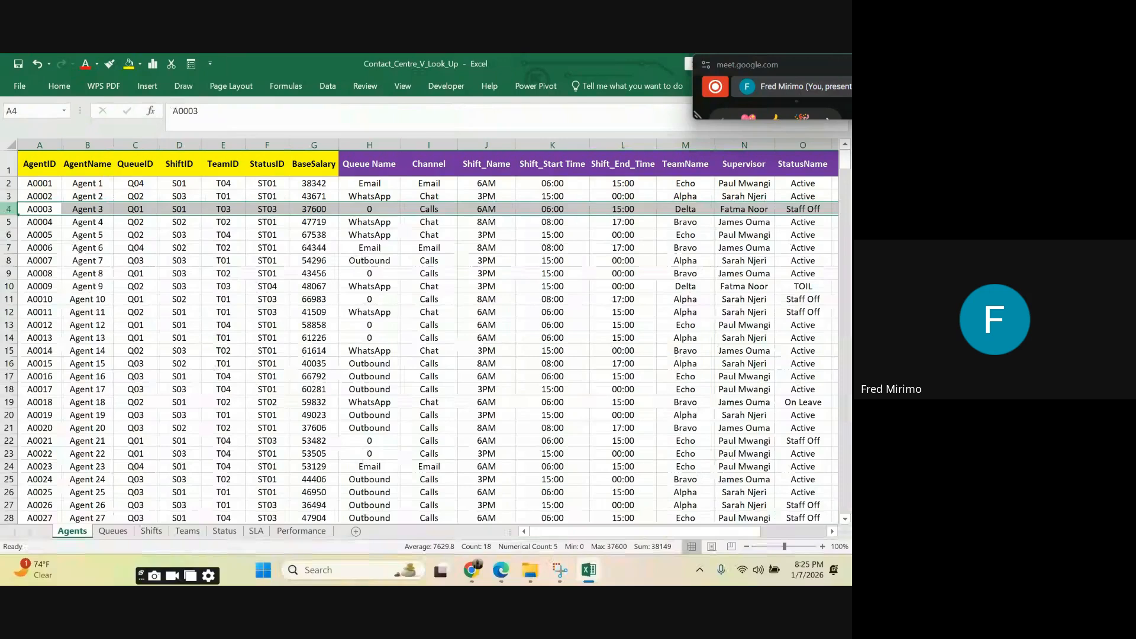
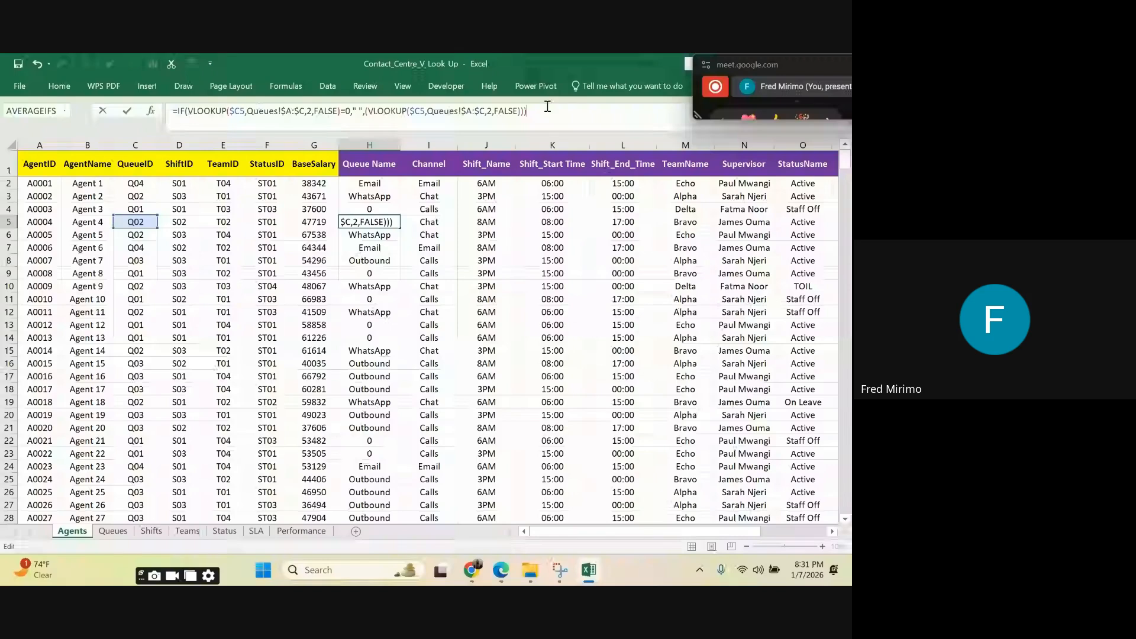
Step: Copy the blank-handling IF/VLOOKUP formula from H5 to H2 as a formula only and fill it down the Queue Name column
right_click(373, 223)
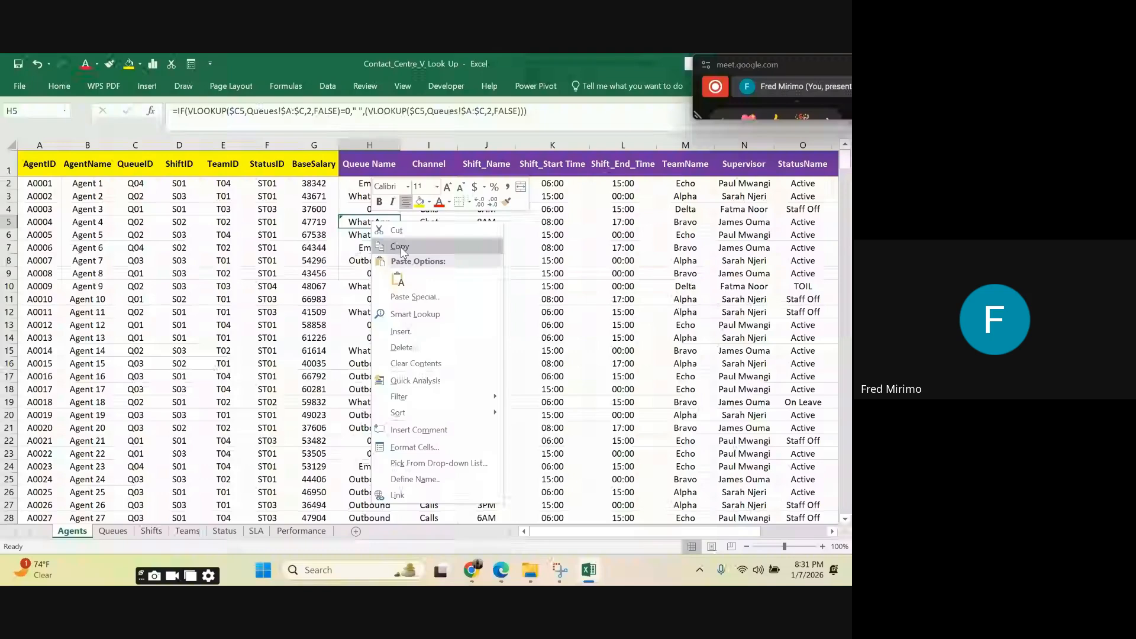
left_click(400, 246)
left_click(368, 182)
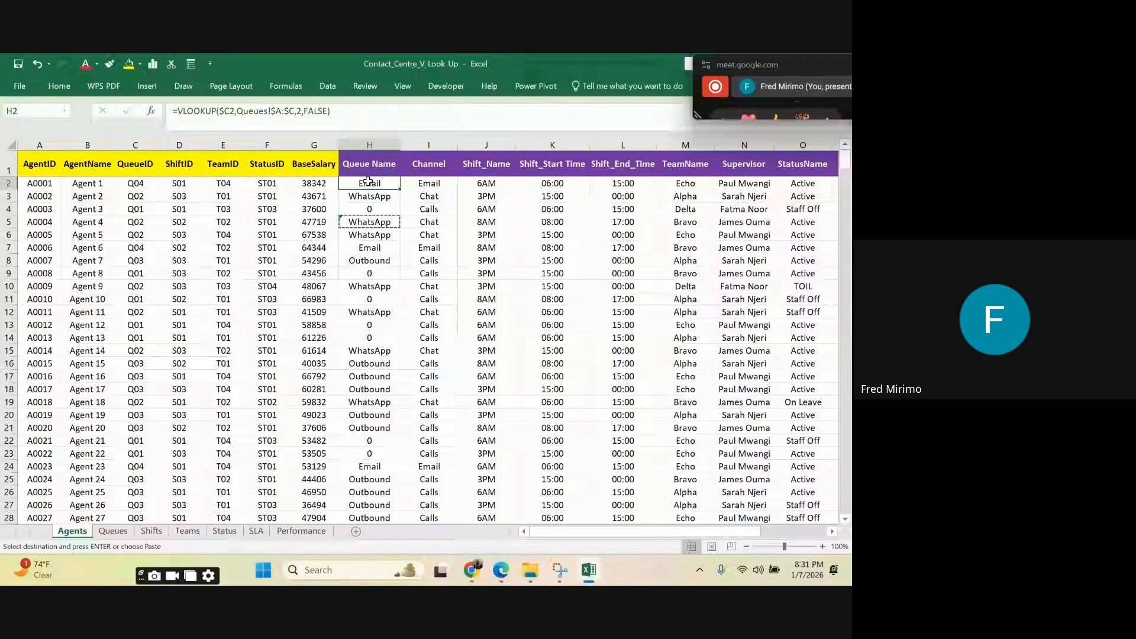
right_click(368, 181)
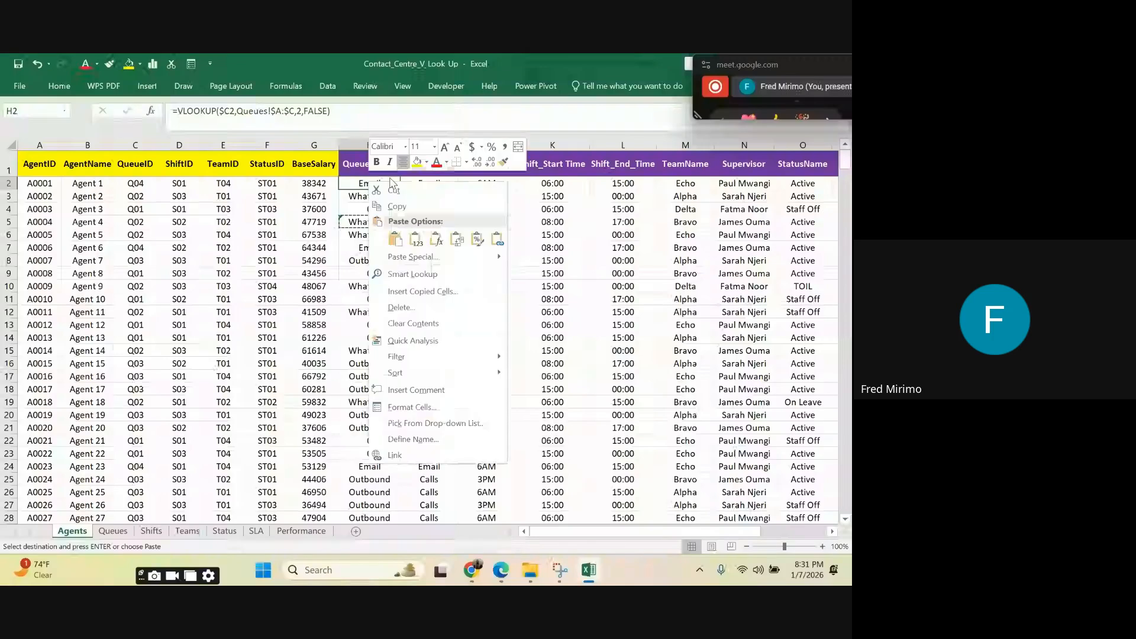
left_click(436, 239)
double_click(401, 189)
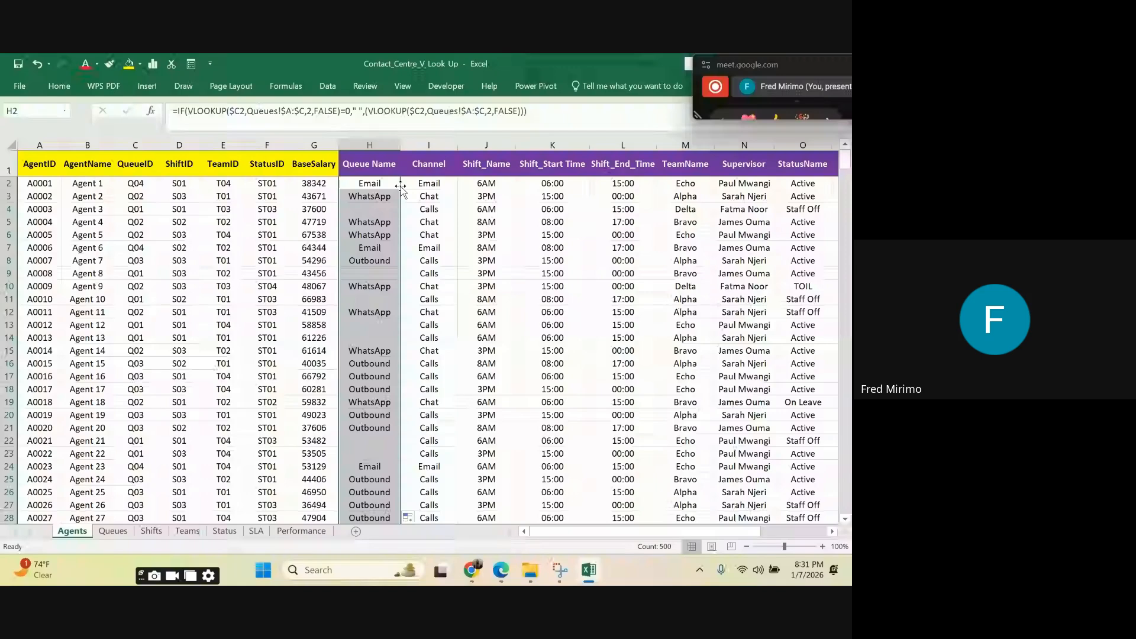
Step: Examine the blank-handling IF formula in Queue Name cells H13, H4 and H2, leaving it unchanged
left_click(373, 323)
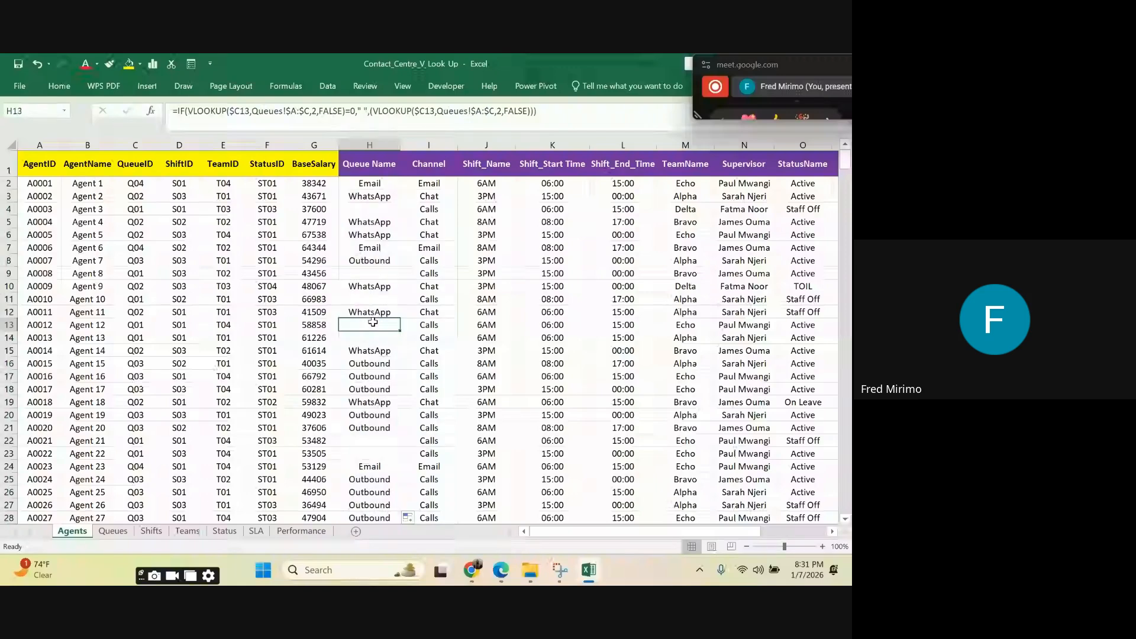
left_click(375, 207)
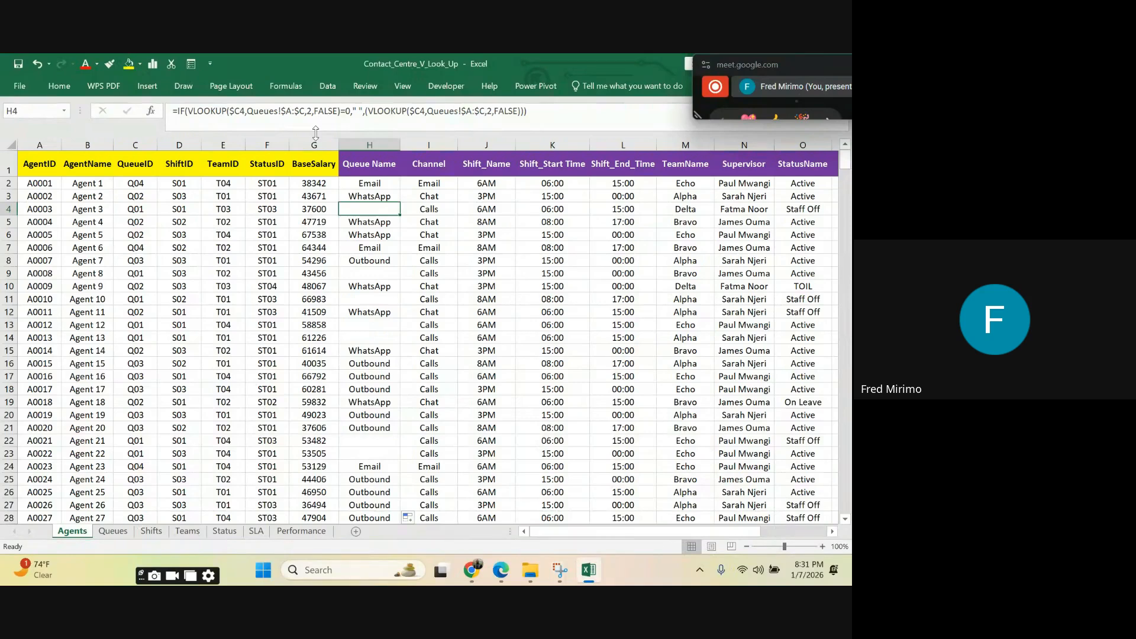
left_click(359, 111)
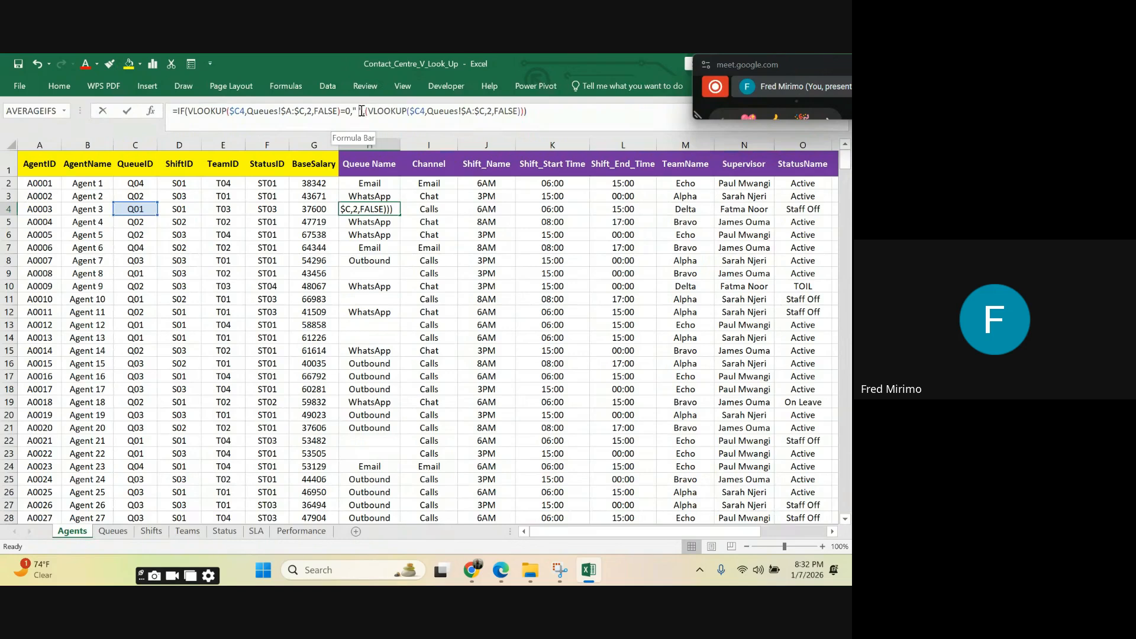
left_click(357, 110)
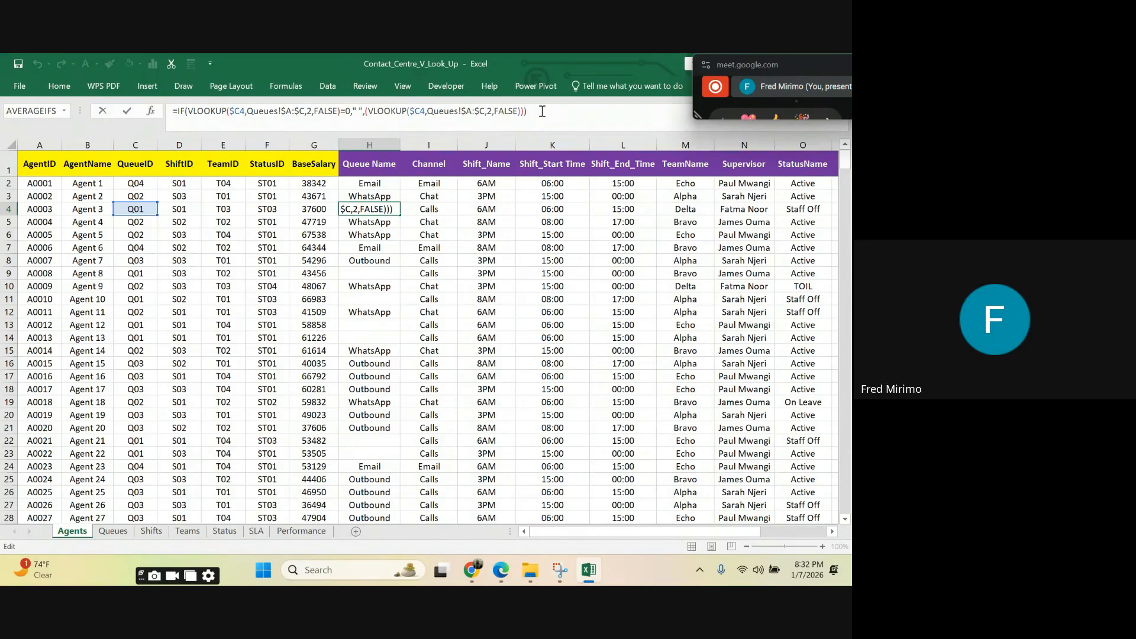
key("Return")
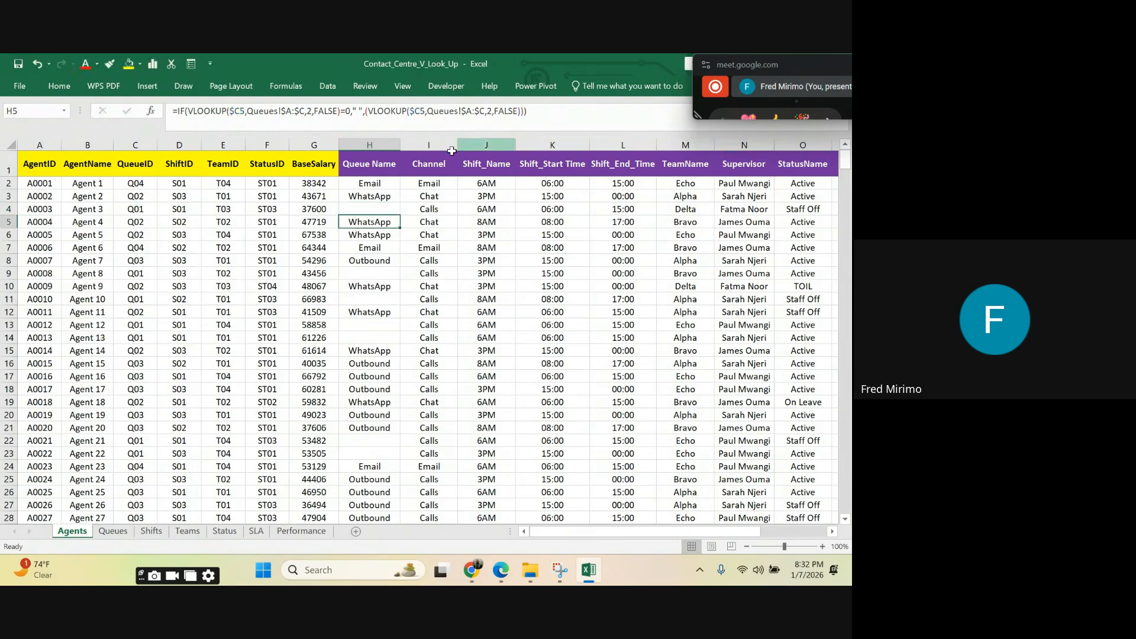
left_click(372, 183)
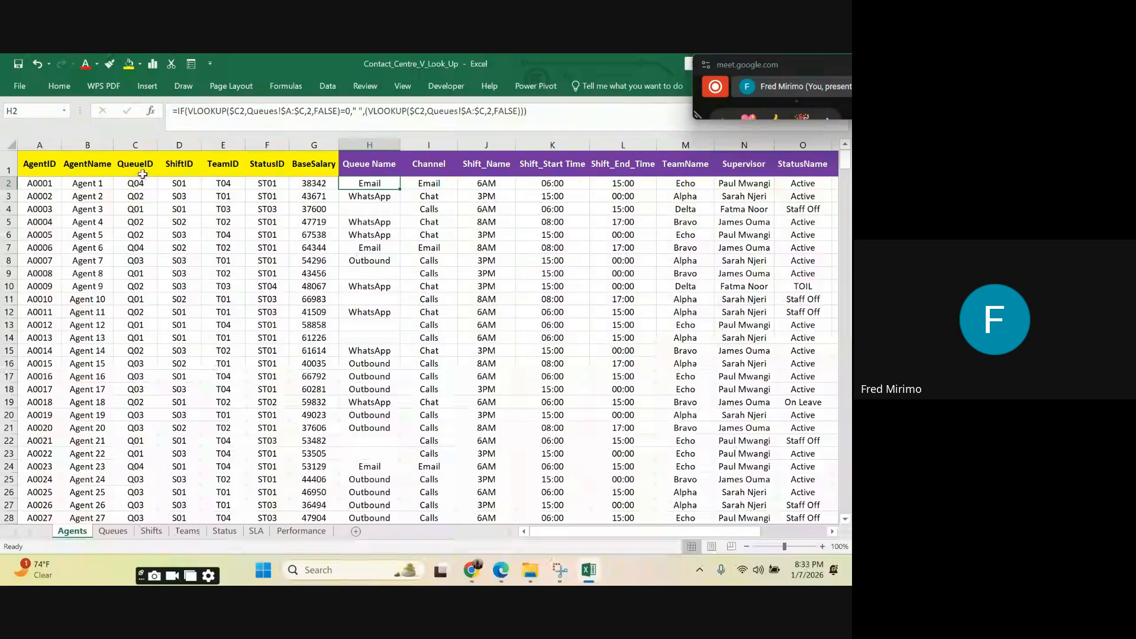
Step: Set the QueueID of agent A0001 in cell C2 to Q05
left_click(137, 197)
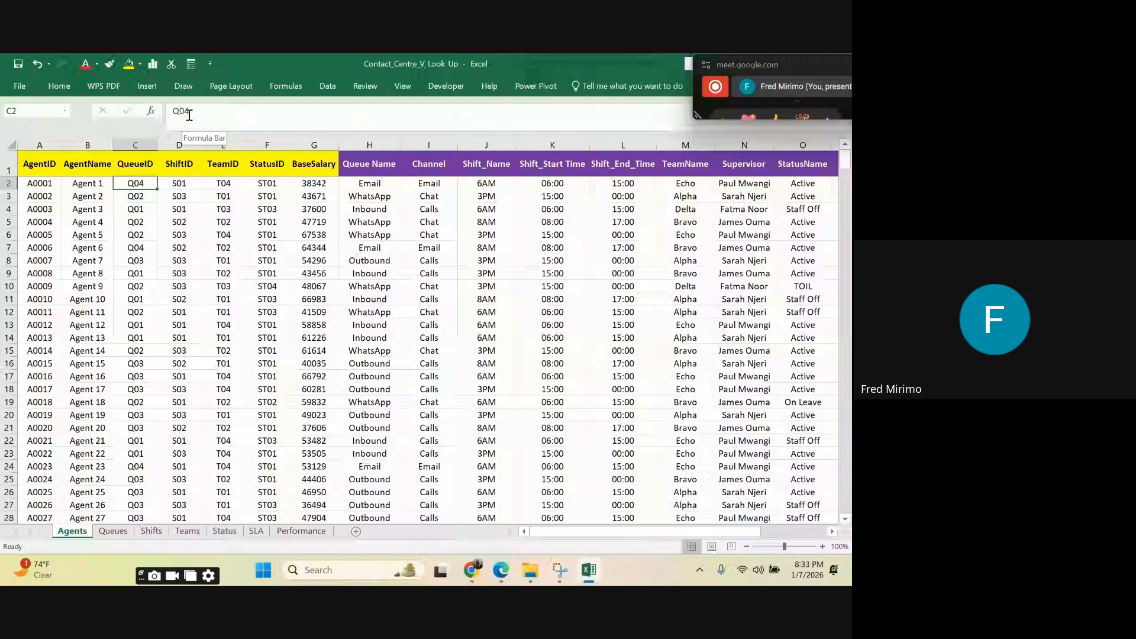
left_click(190, 113)
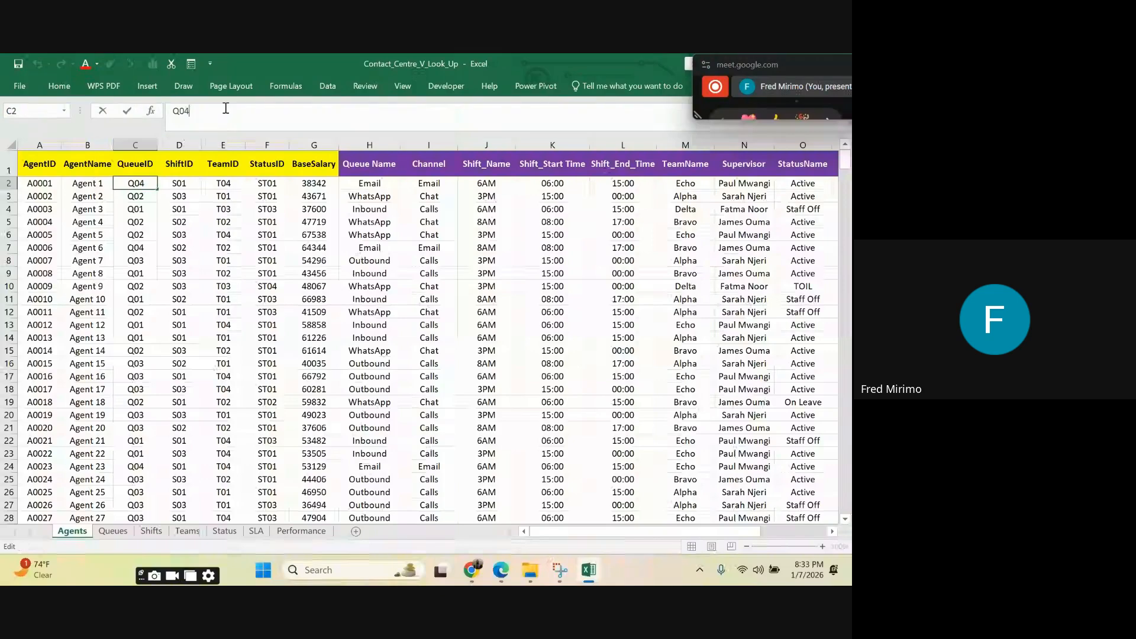
key("BackSpace")
type("5")
left_click(276, 287)
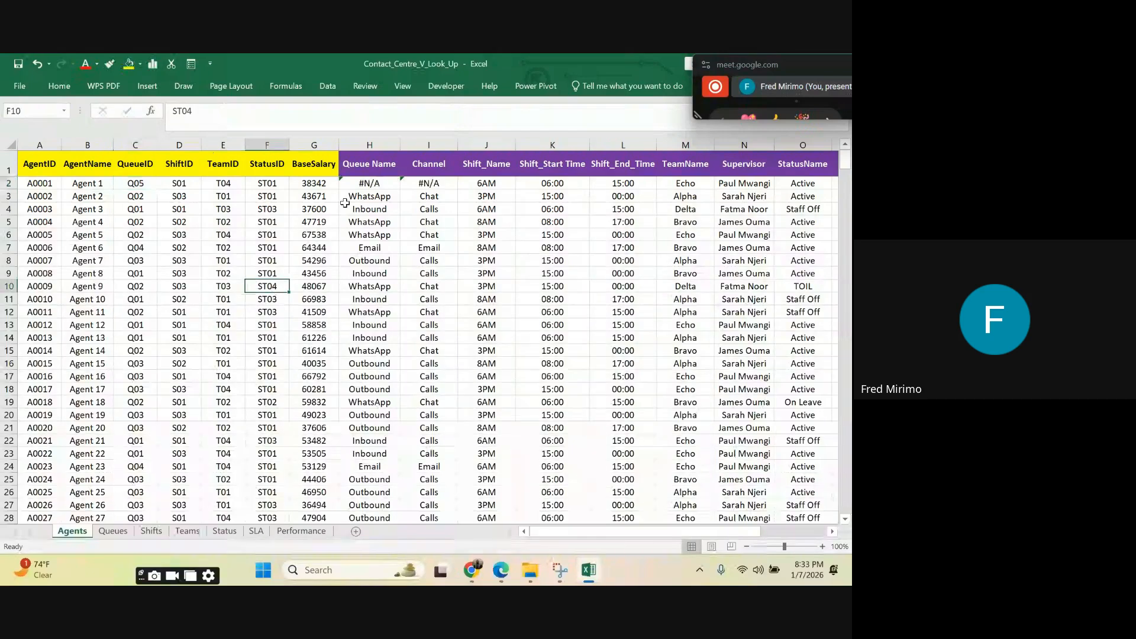
Step: Compare the Queue Name lookup in H2 with the rows below and with the QueueID in C2
left_click(369, 184)
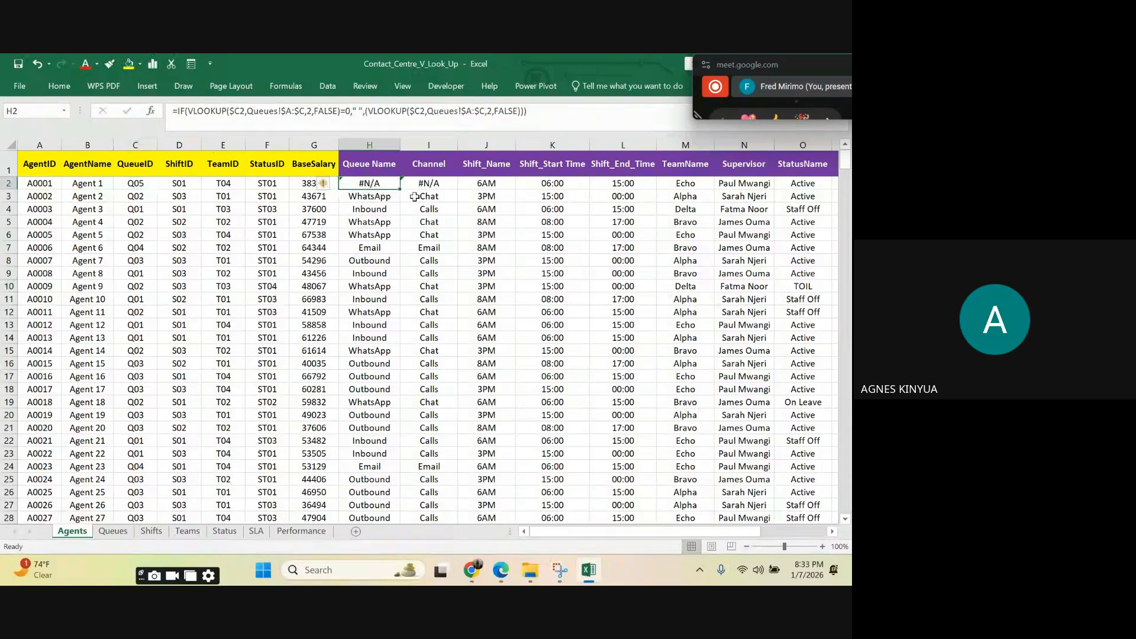
key("Down")
key("Down")
key("Down")
key("Down")
key("Down")
key("Down")
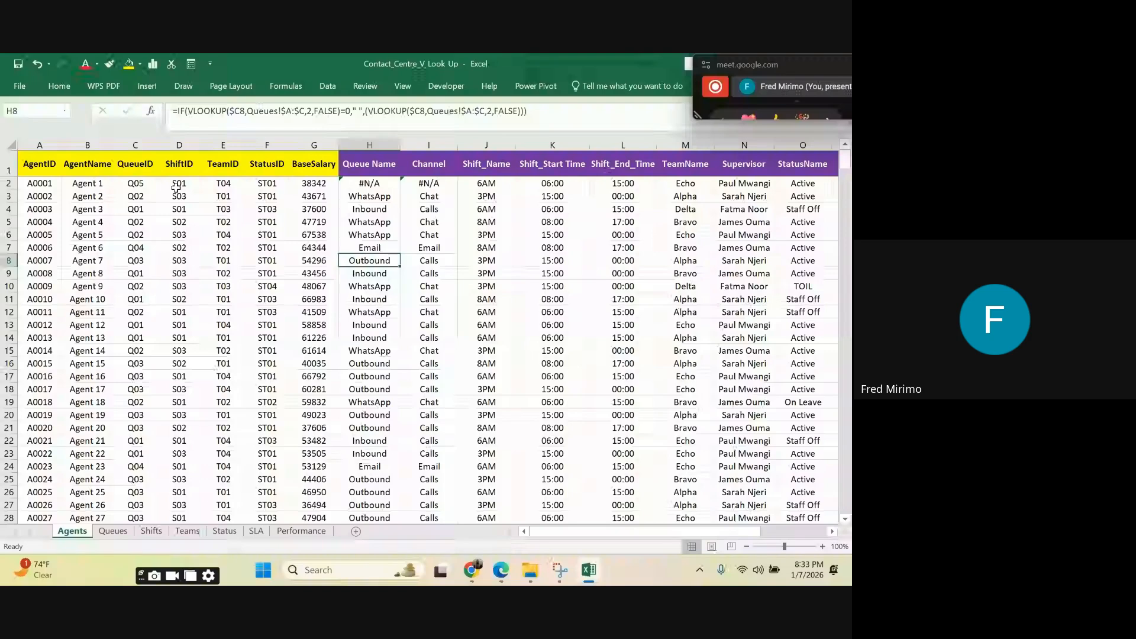
left_click(139, 184)
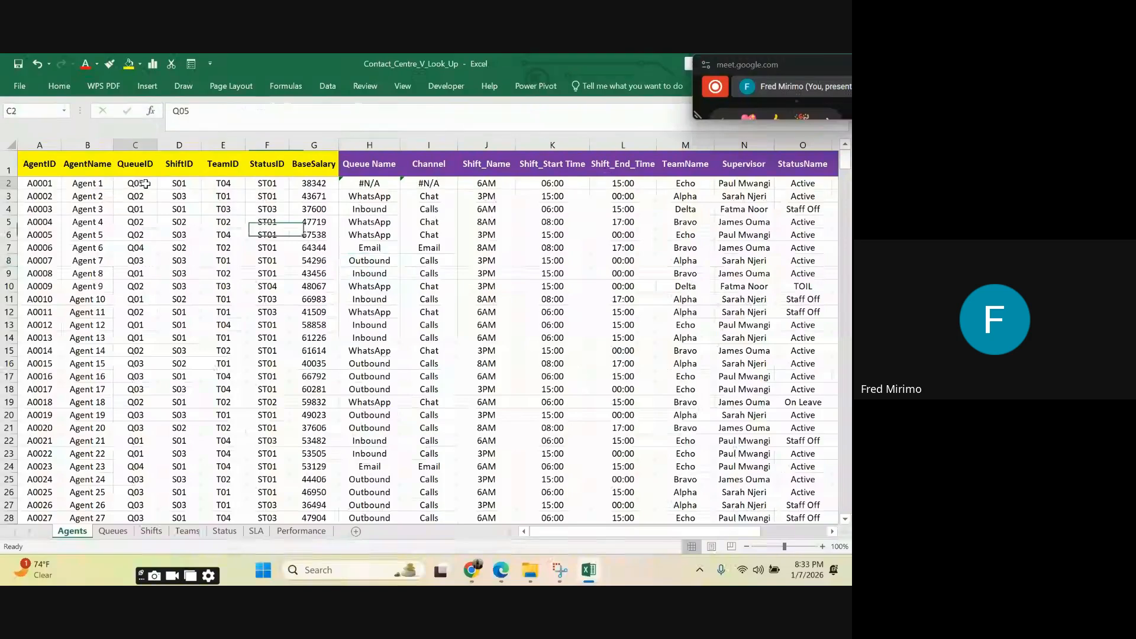
left_click(227, 301)
left_click(136, 183)
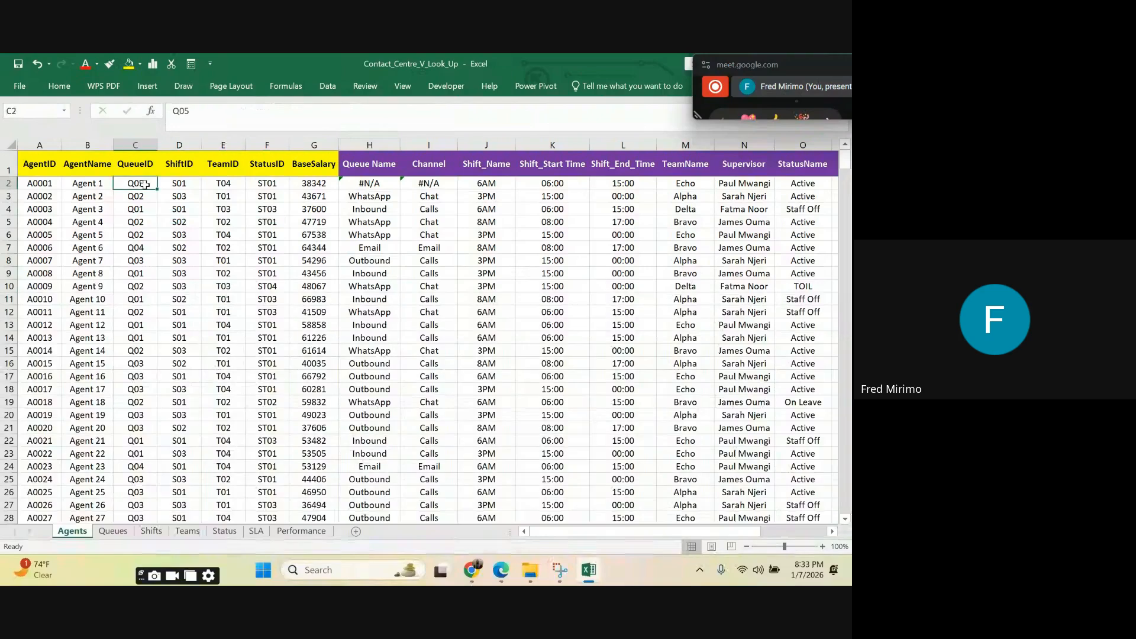
Step: Check columns A to C of the Queues sheet for an entry with QueueID Q05
left_click(112, 531)
left_click_drag(51, 145, 170, 173)
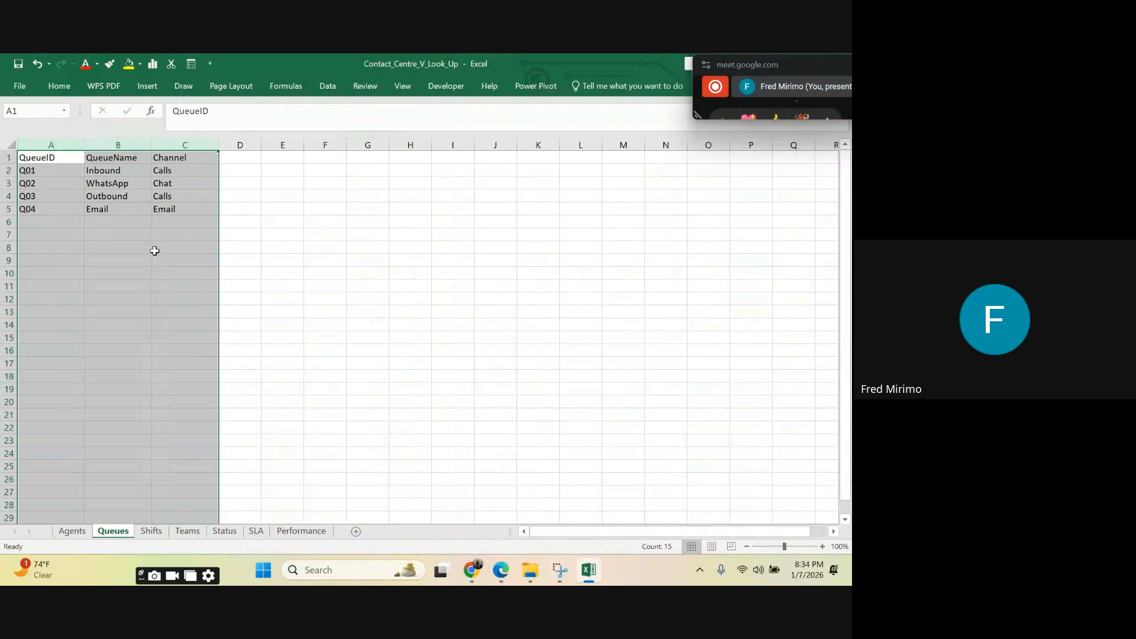
left_click(39, 221)
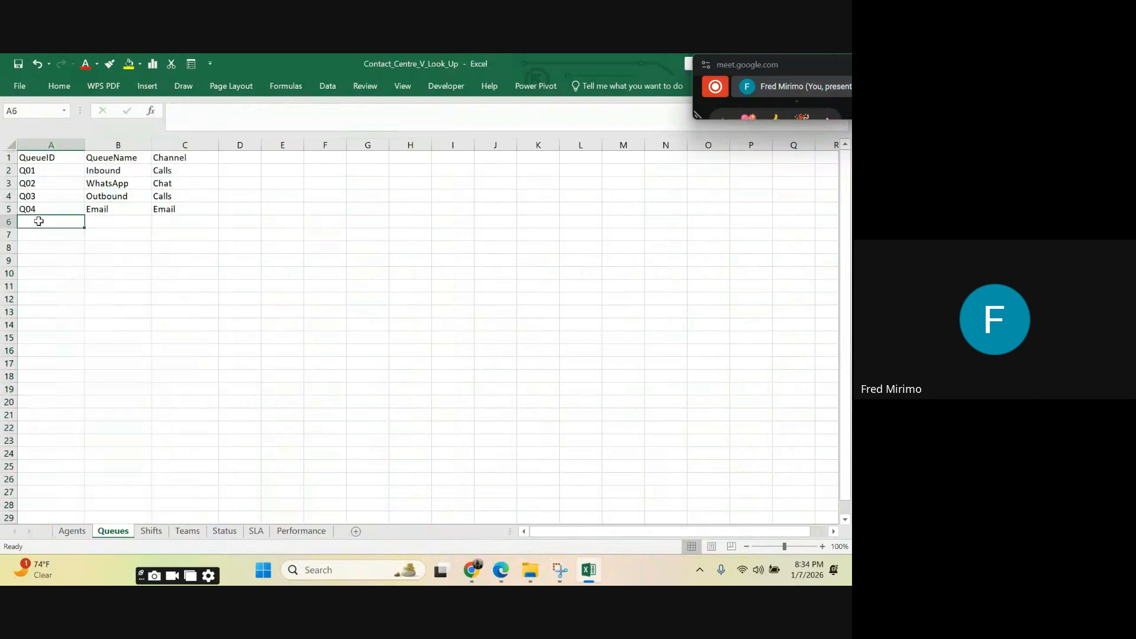
Step: Return to the Agents sheet and inspect the lookup formulas in row 2 from Queue Name to Shift_Start Time
left_click(72, 532)
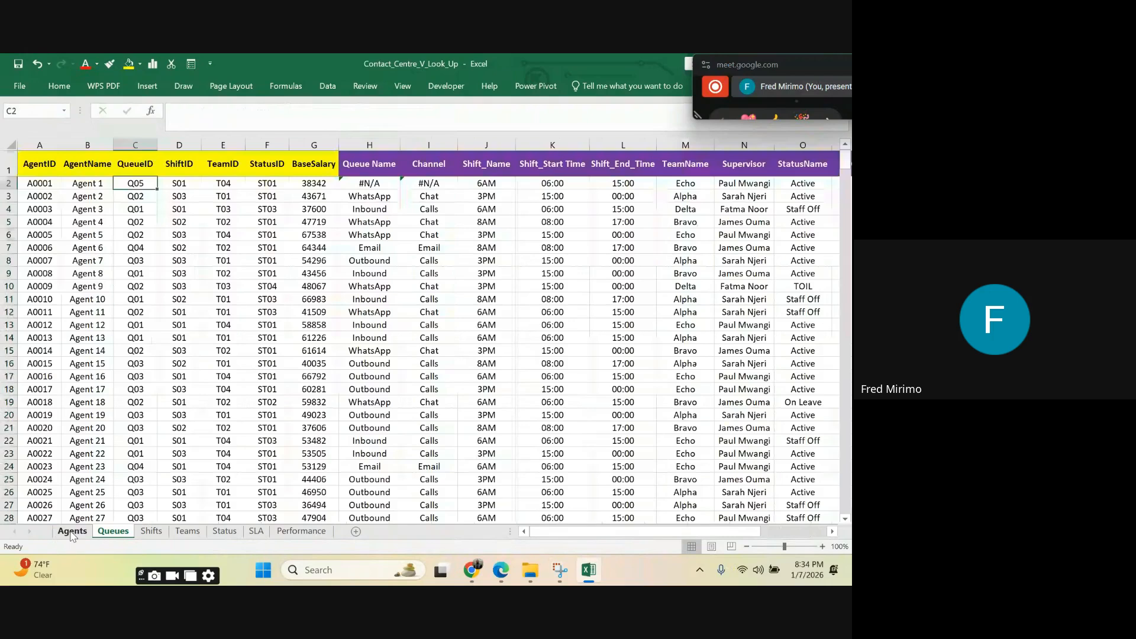
left_click(375, 184)
left_click(430, 183)
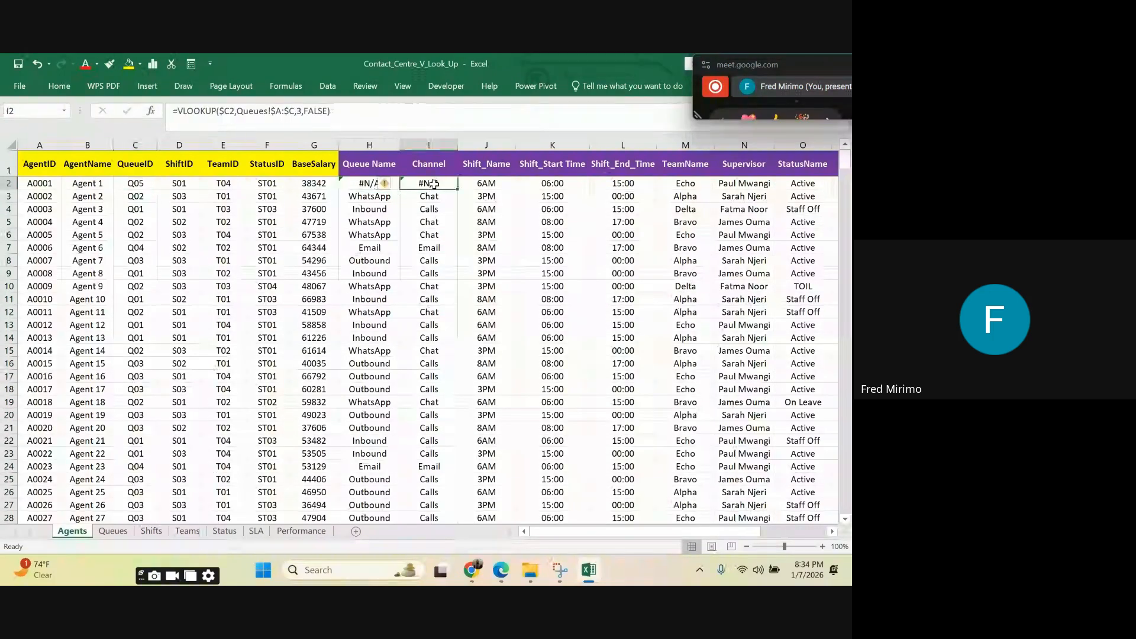
left_click(491, 182)
left_click(520, 182)
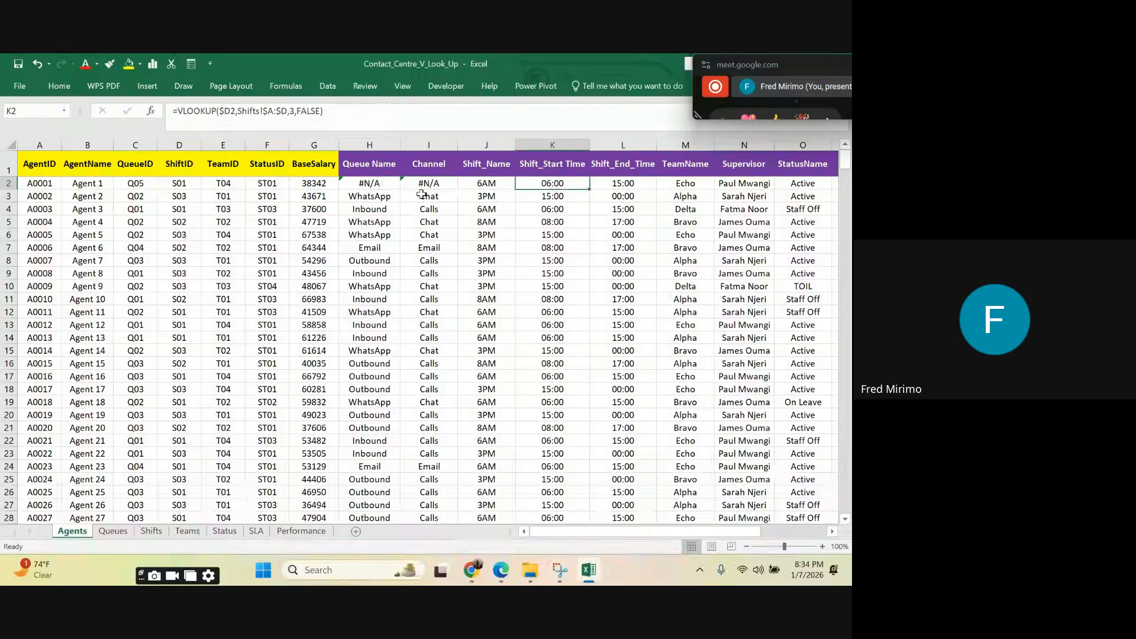
left_click(362, 184)
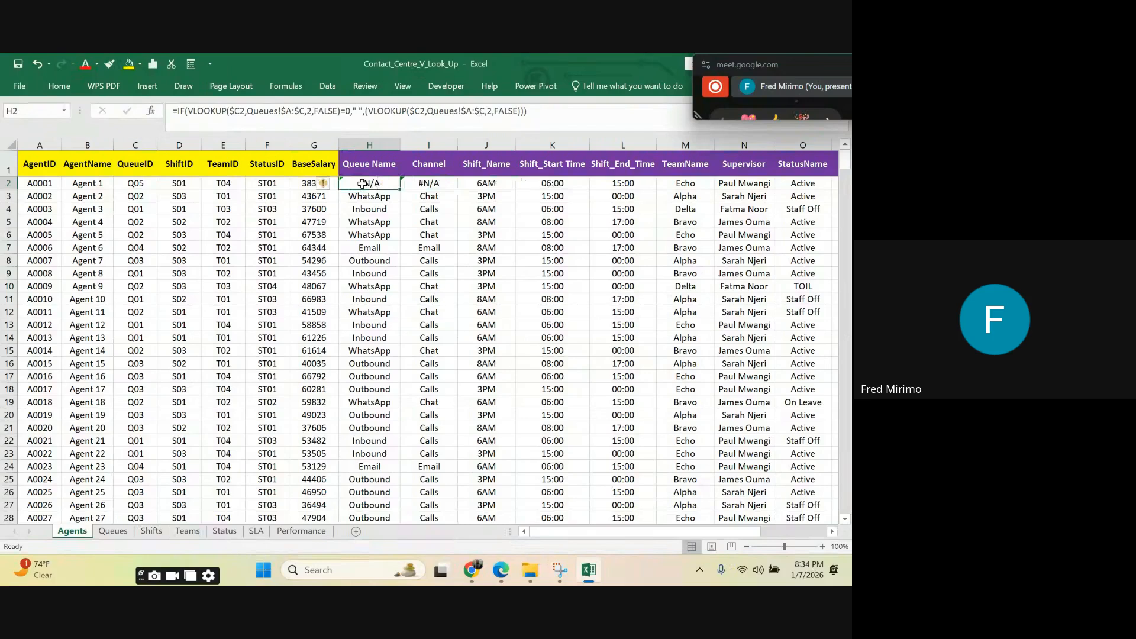
Step: Review the lookup range A to C on the Queues sheet again and go back to the Agents sheet
key("ctrl+Page_Down")
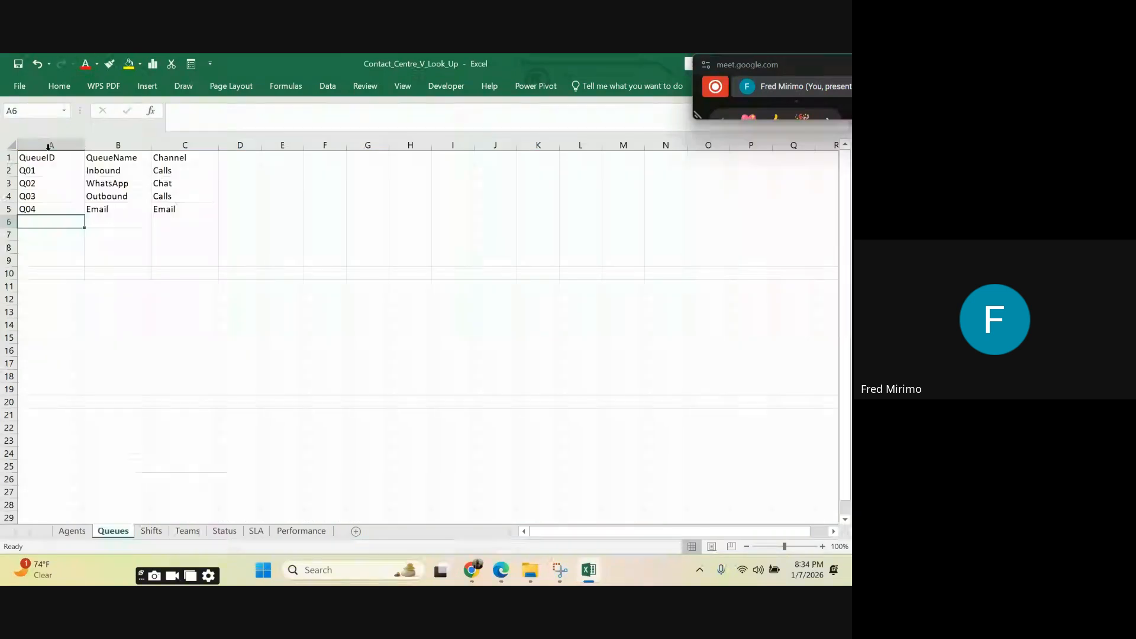
left_click_drag(48, 147, 185, 145)
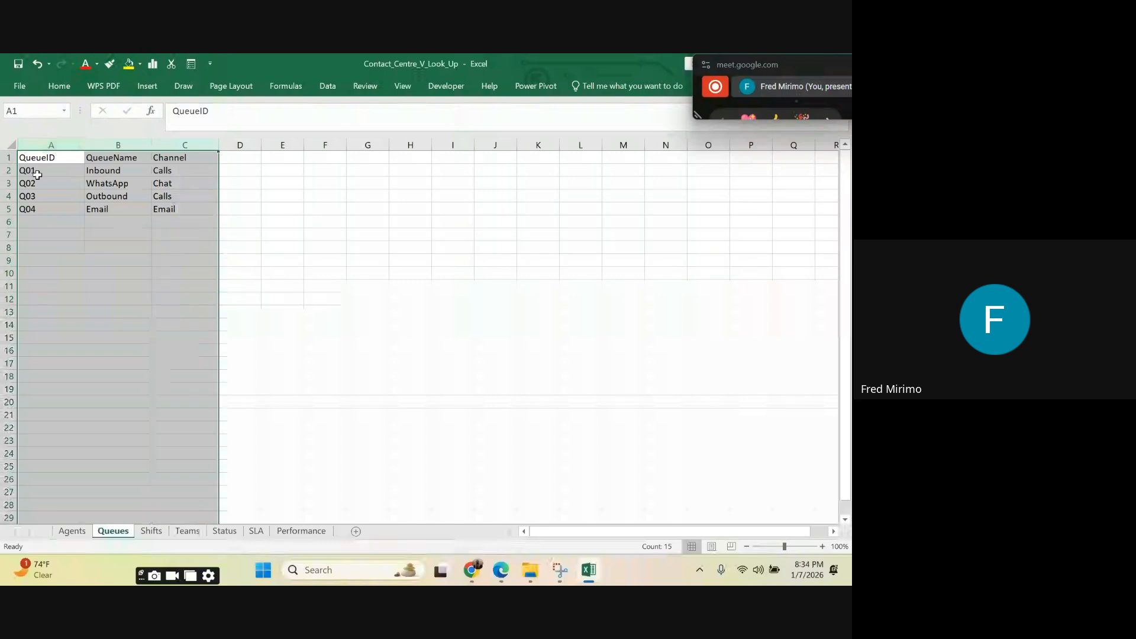
left_click(39, 221)
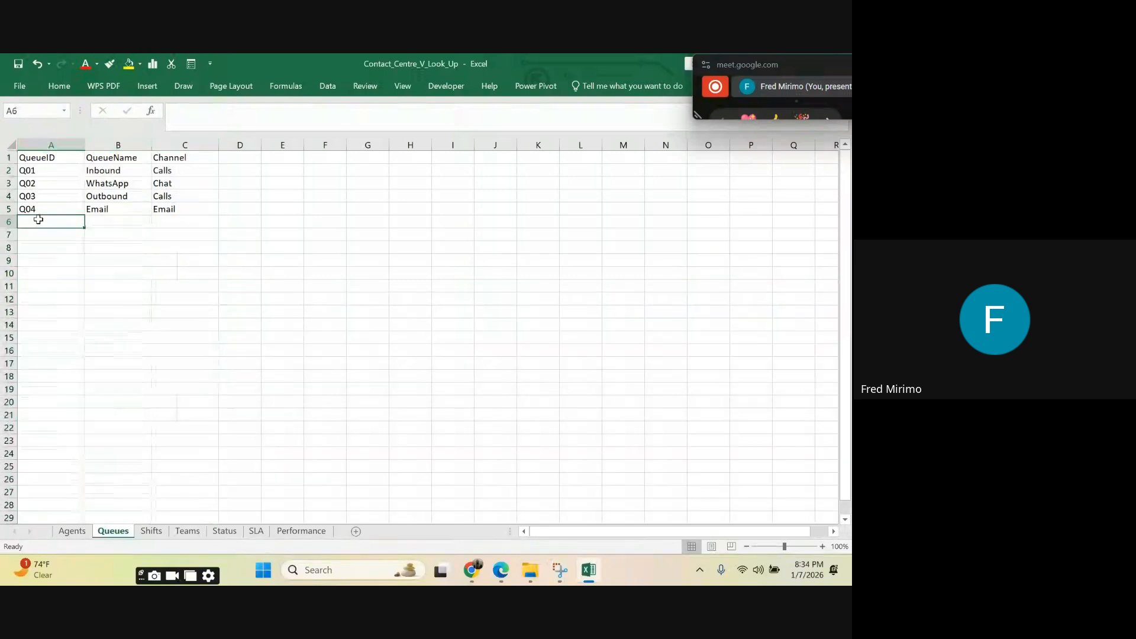
left_click(84, 532)
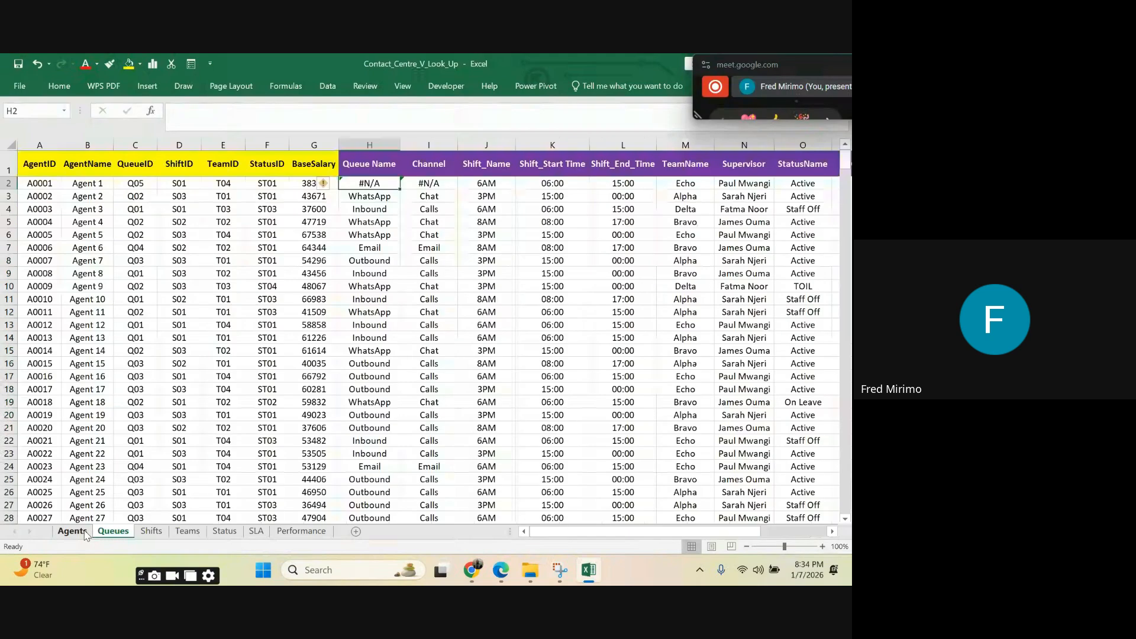
Step: Inspect the Queue Name and Channel lookup results in H2 and I2 for agent A0001
left_click(370, 285)
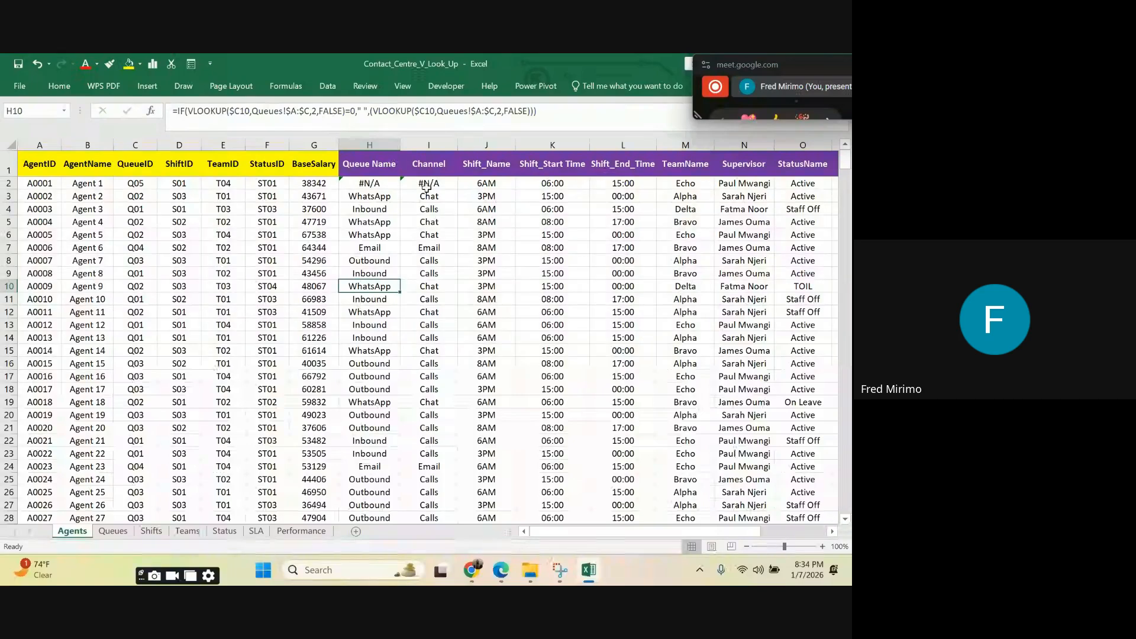
left_click(356, 184)
left_click(427, 184)
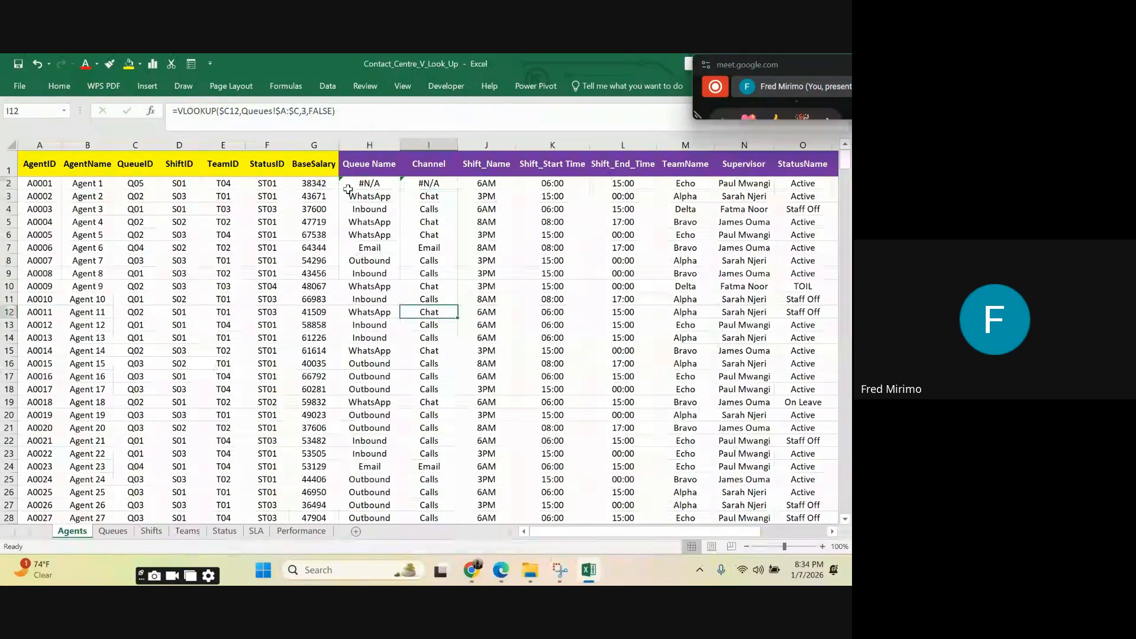
left_click(377, 179)
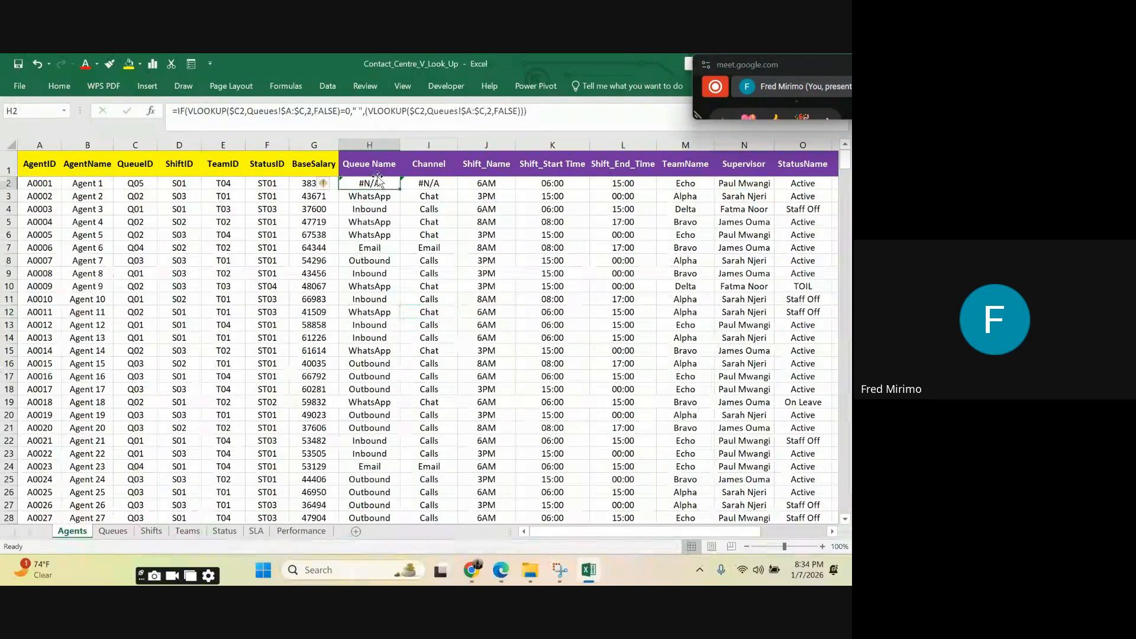
left_click(435, 184)
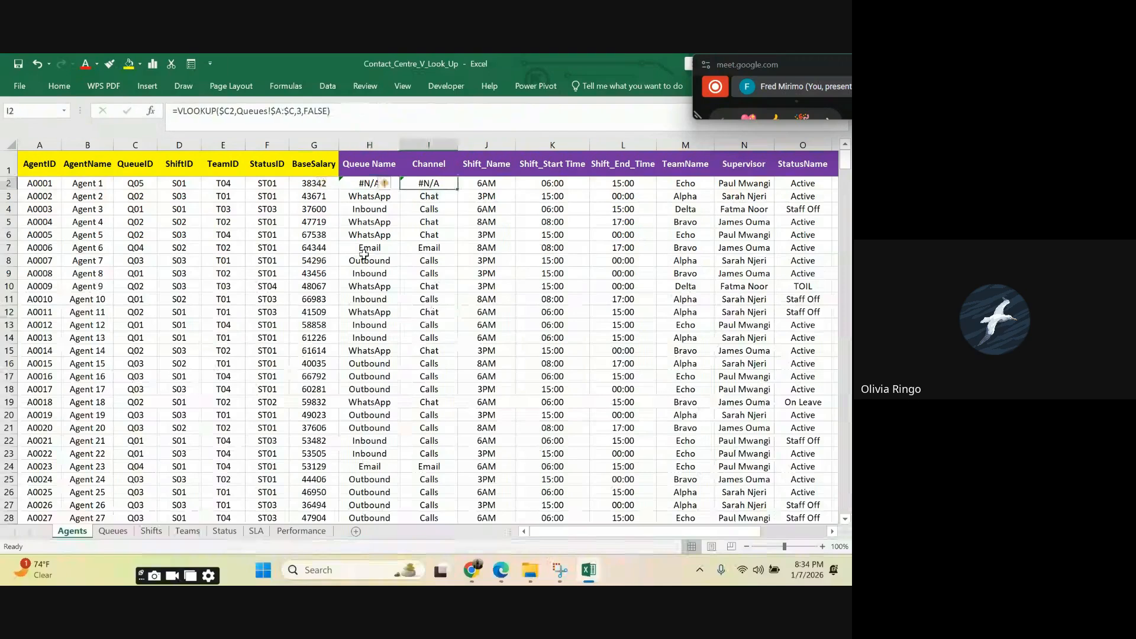
left_click(355, 184)
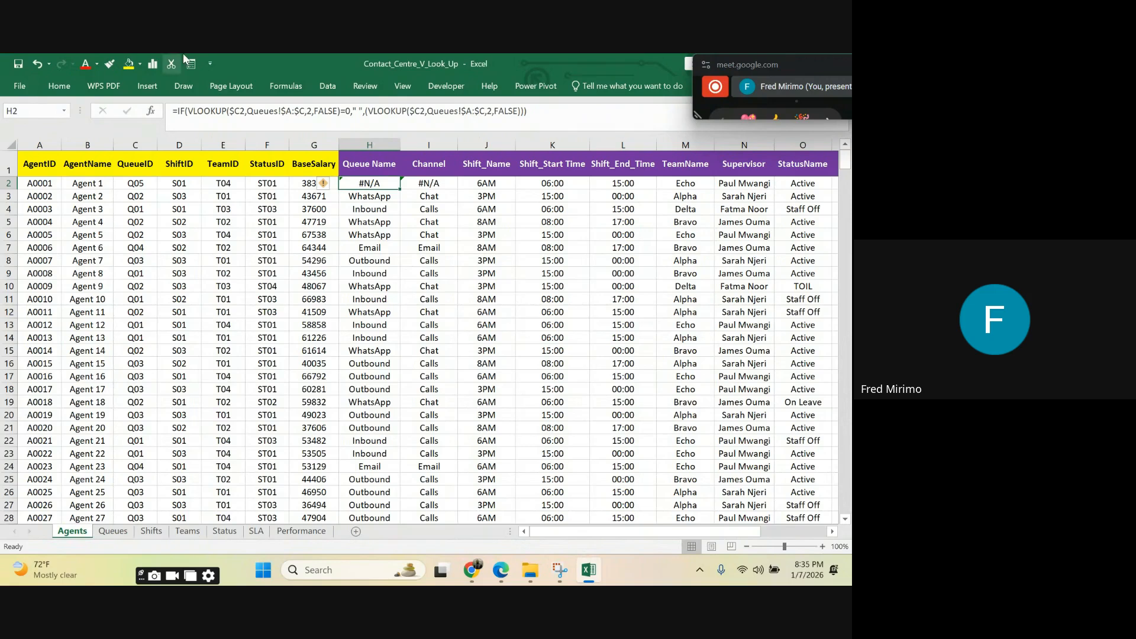
Step: Wrap the Queue Name lookup formula in H2 in IFERROR so that errors return "Not Found"
left_click(179, 109)
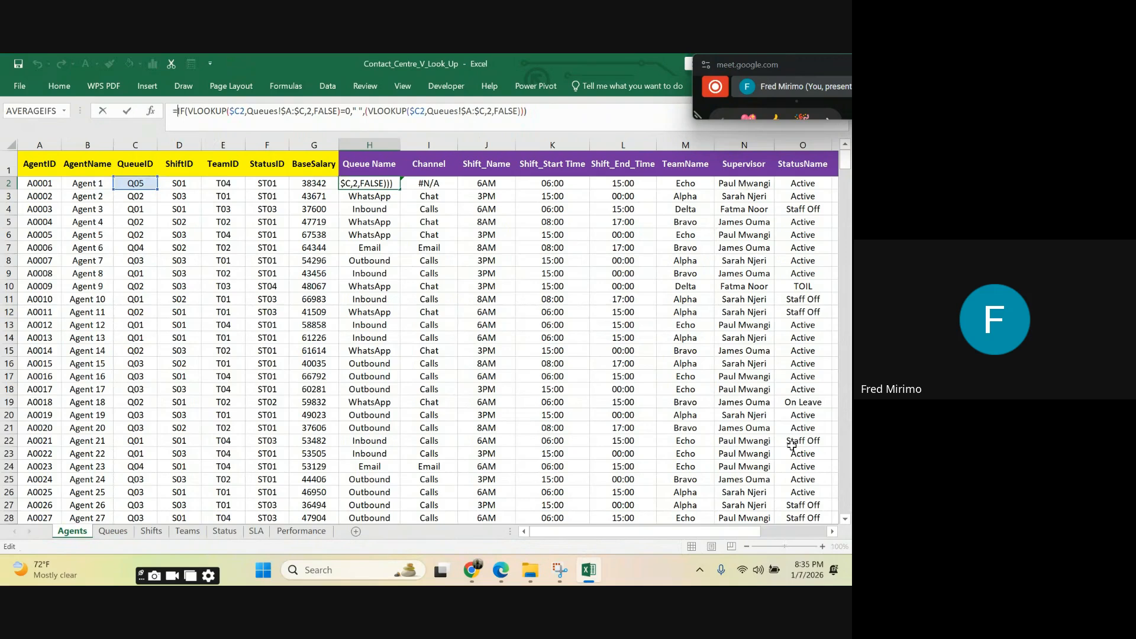
type("i")
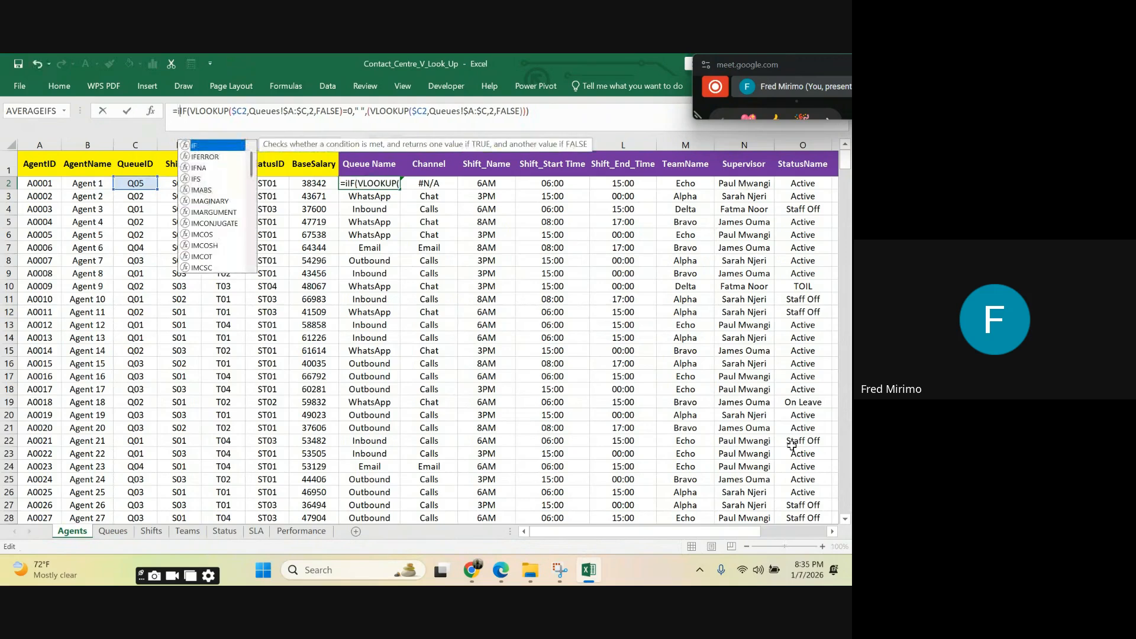
left_click(215, 158)
double_click(216, 160)
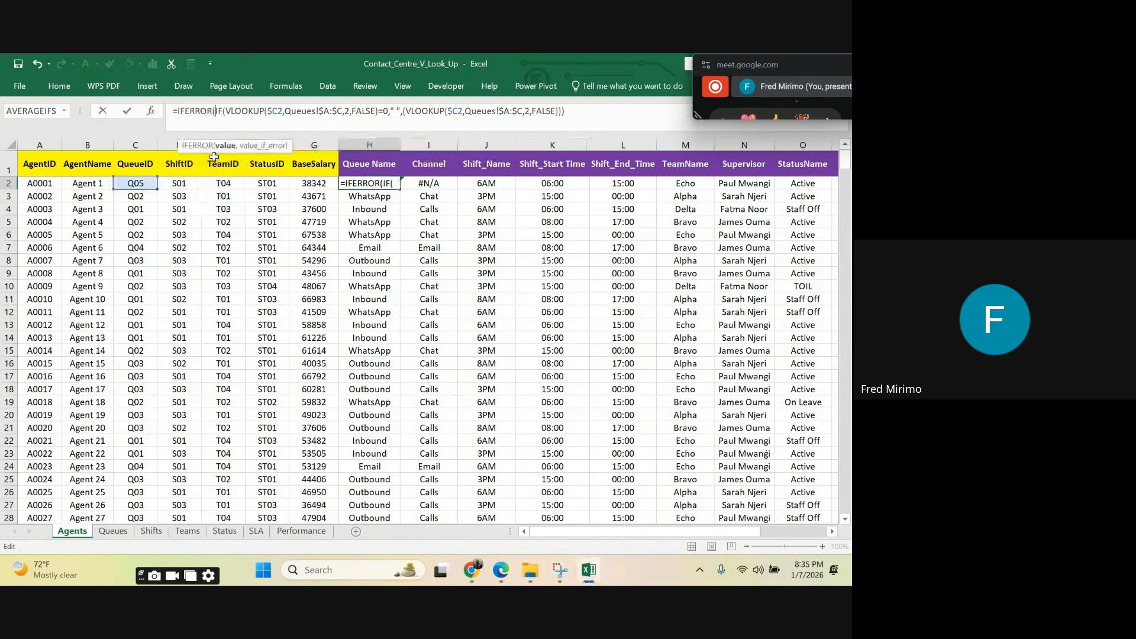
left_click(578, 111)
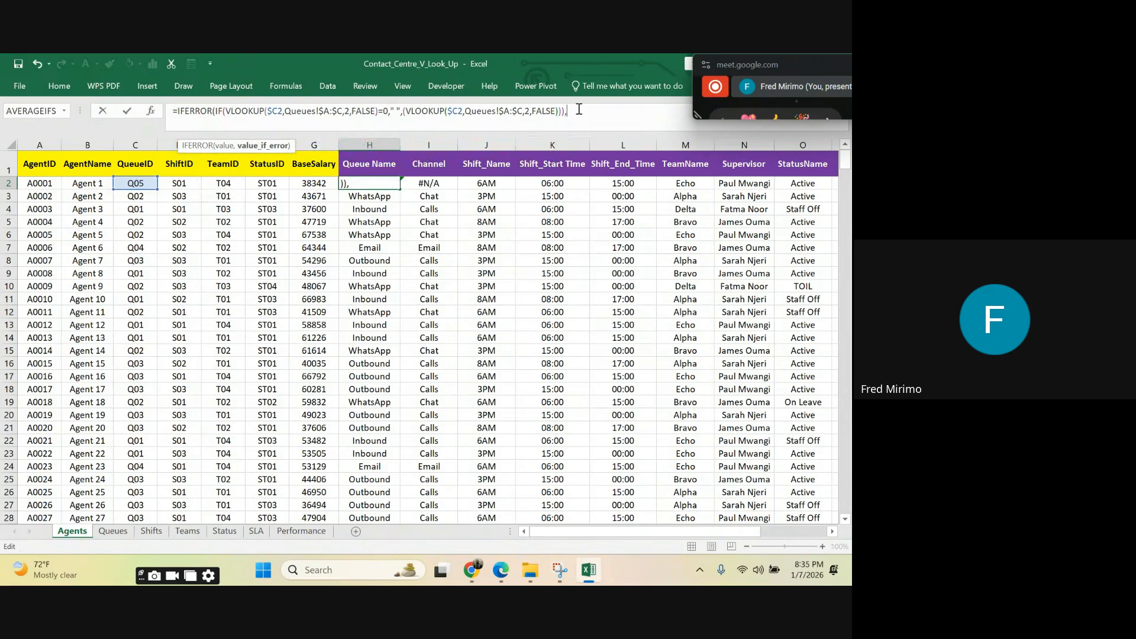
type(",\"Not Found\")")
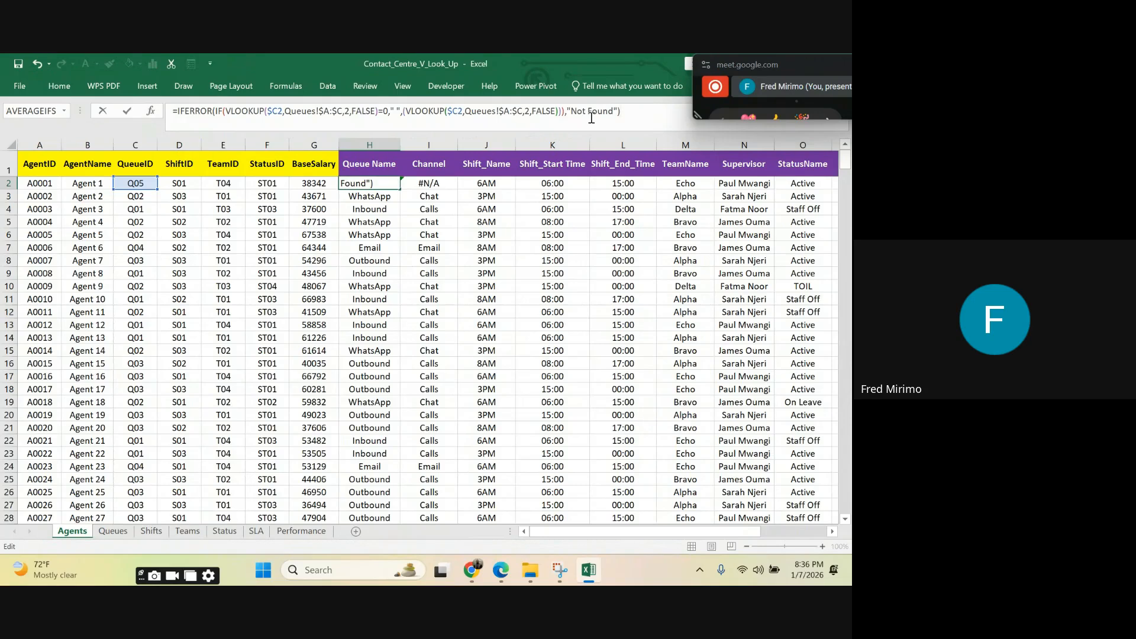
key("Return")
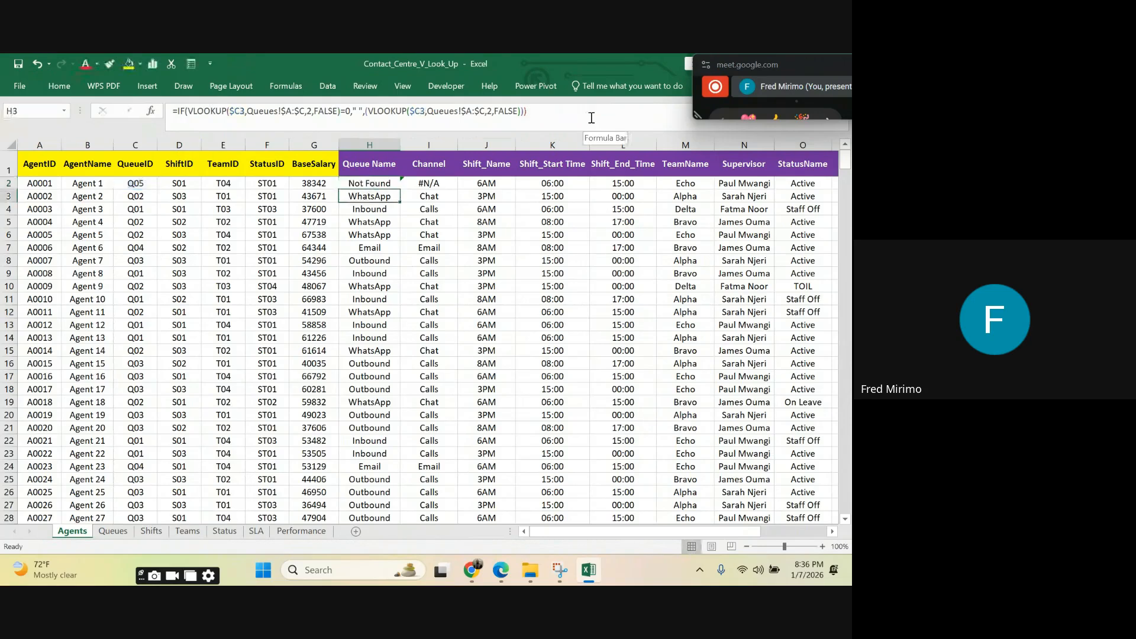
left_click(370, 184)
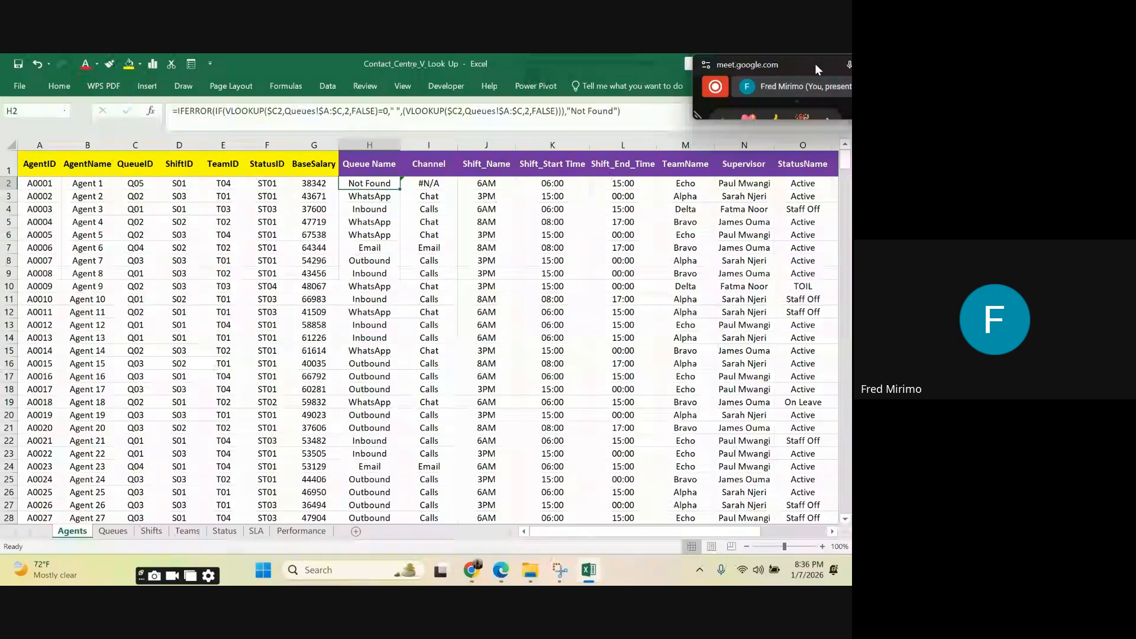
Step: Bring the floating Google Meet window fully into view and check its microphone permission
left_click_drag(815, 63, 558, 77)
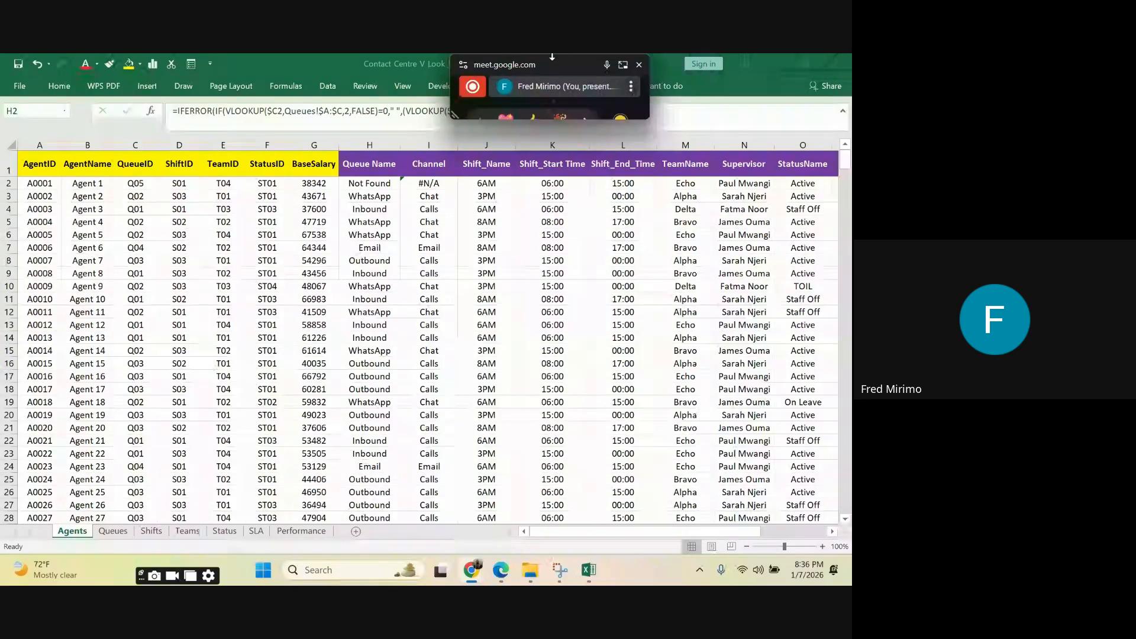
left_click(604, 66)
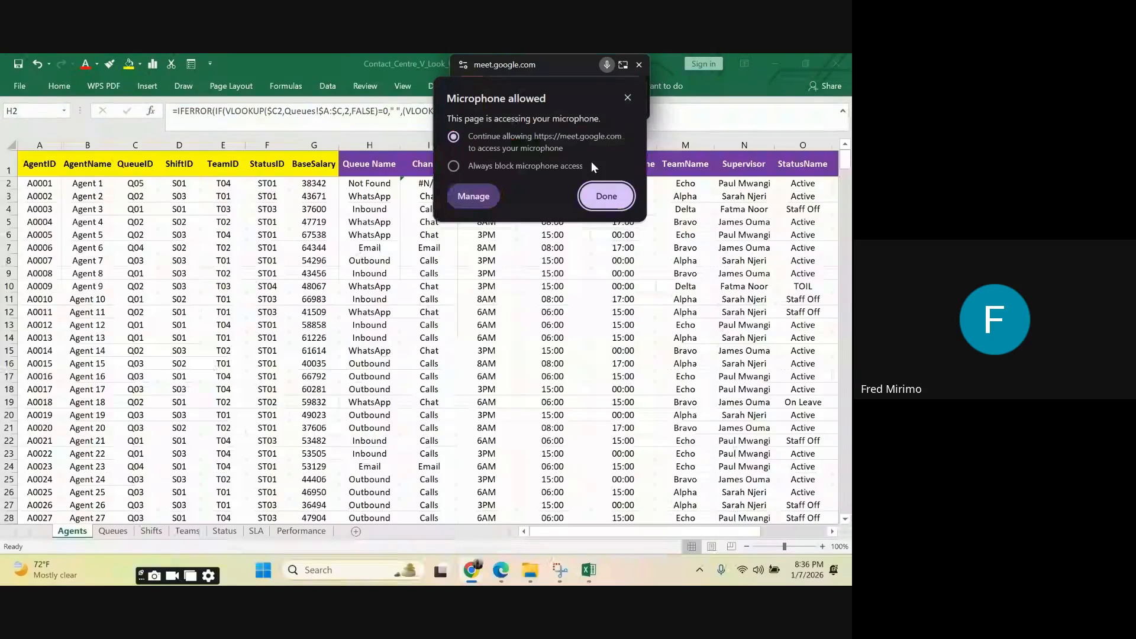
left_click(556, 62)
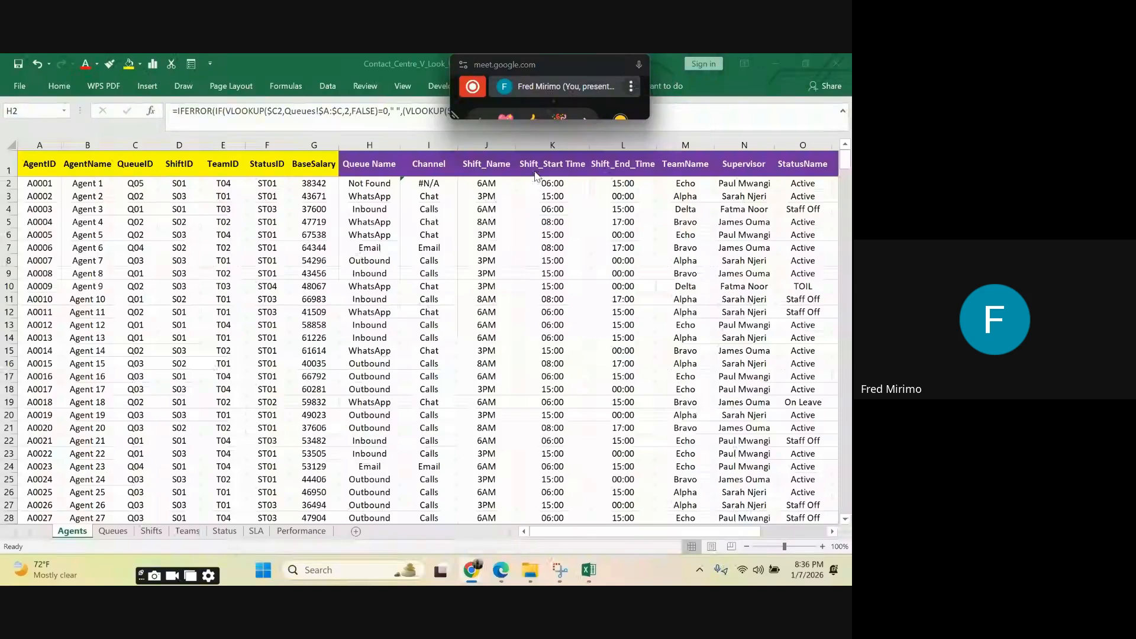
Step: Compare the Queue Name formula in H2 with the formulas in H3 to H5
left_click(376, 185)
key("Down")
key("Down")
key("Down")
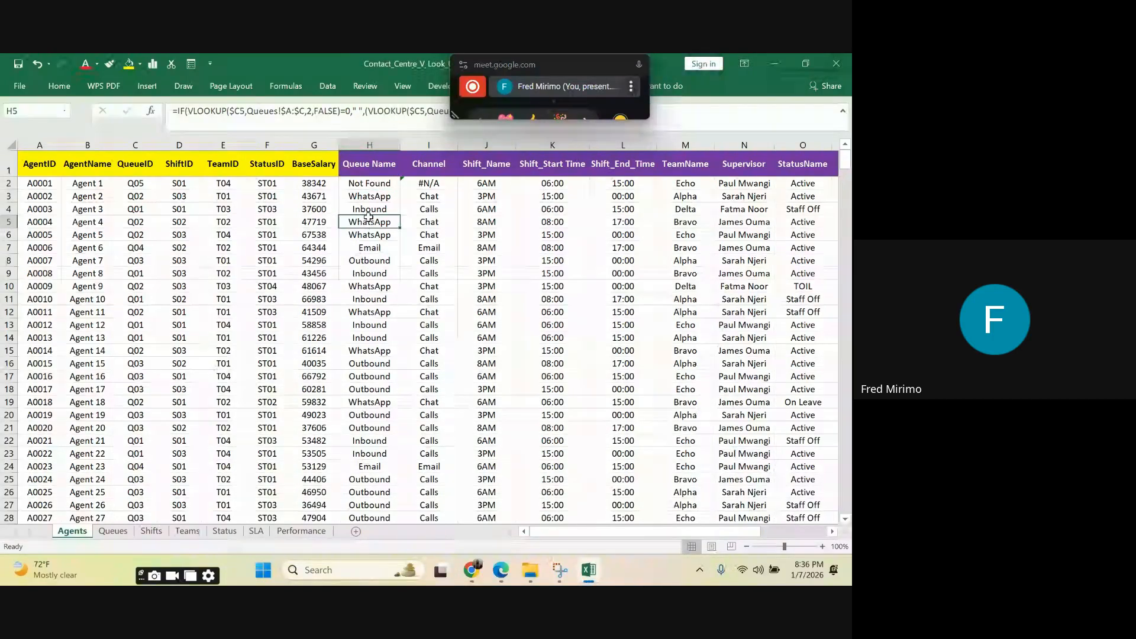
left_click(373, 184)
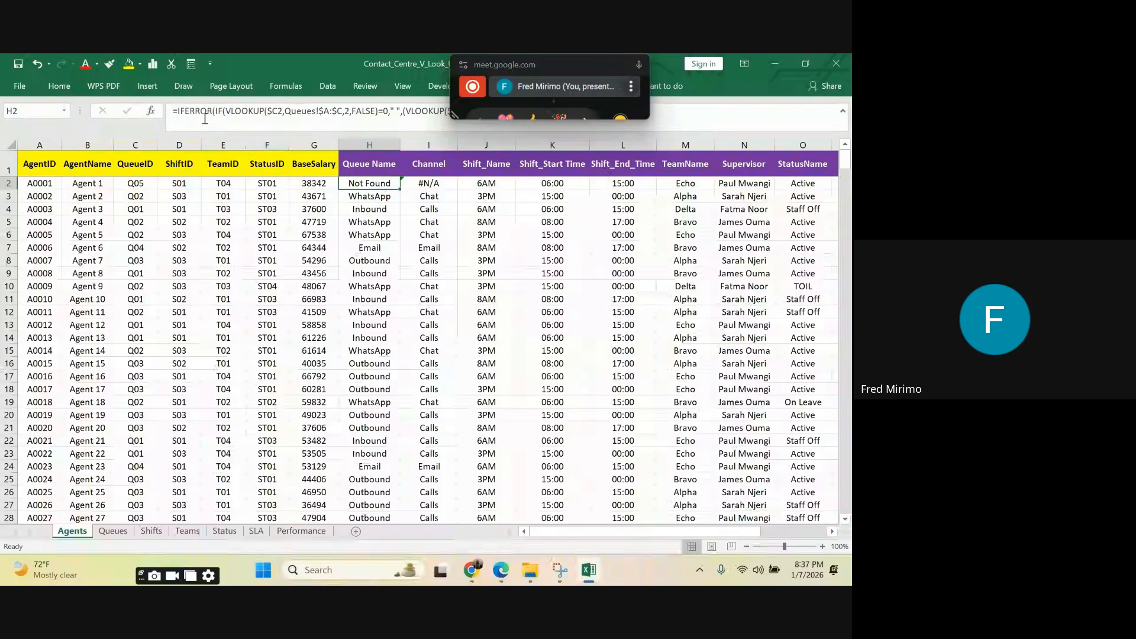
Step: Uncover the H2 formula by moving the meeting window aside, and replace its IFERROR fallback text with a blank space (" ")
left_click(562, 67)
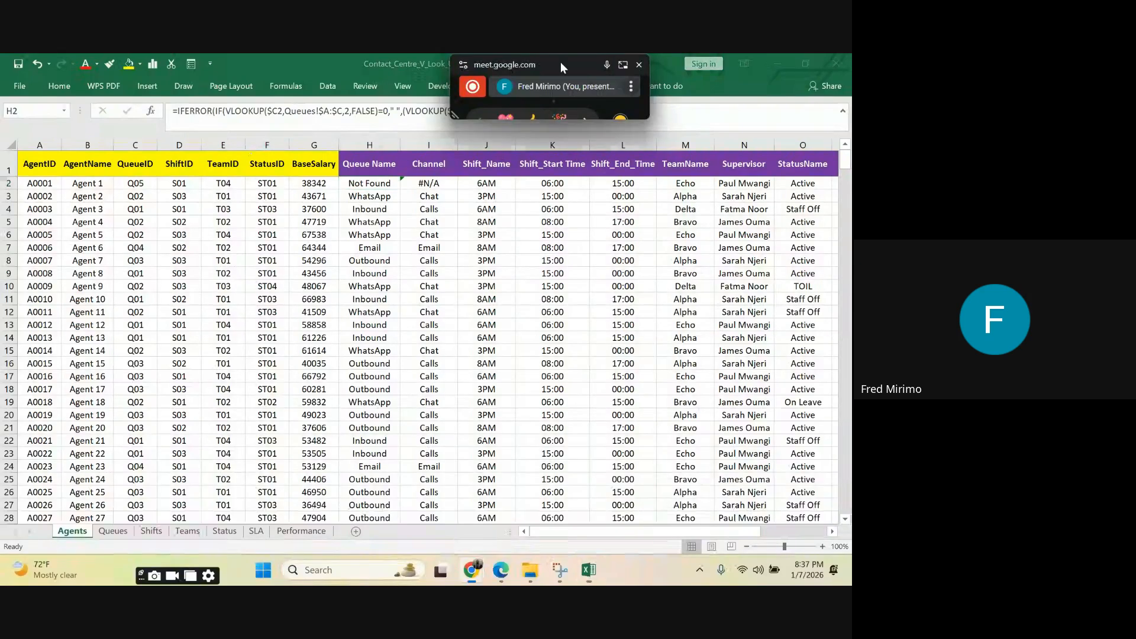
left_click_drag(559, 61, 785, 83)
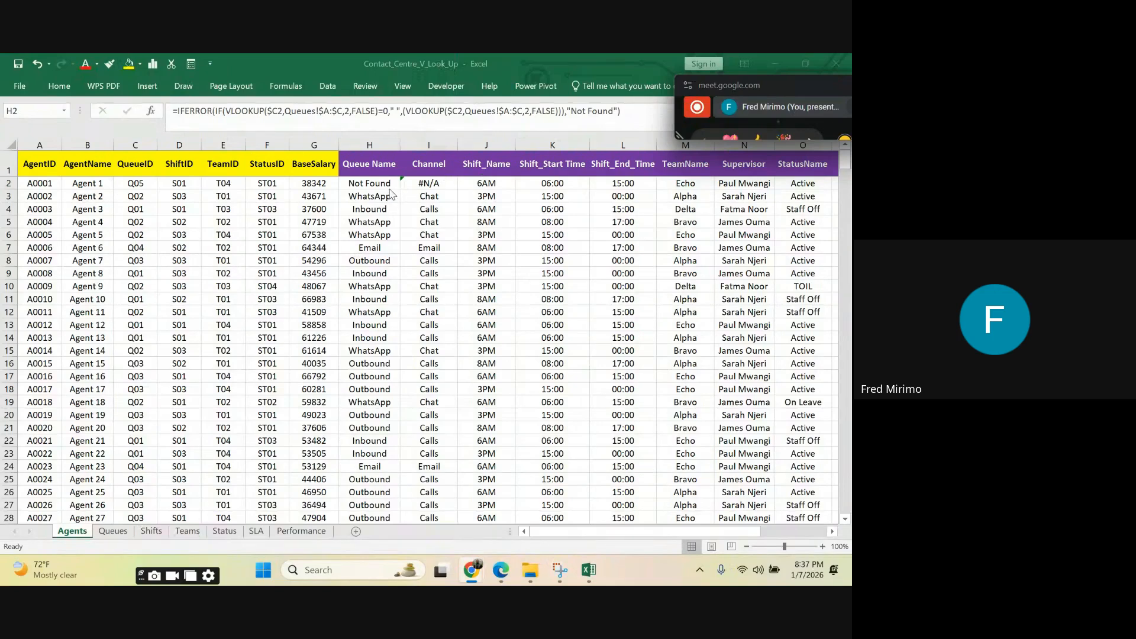
left_click(620, 108)
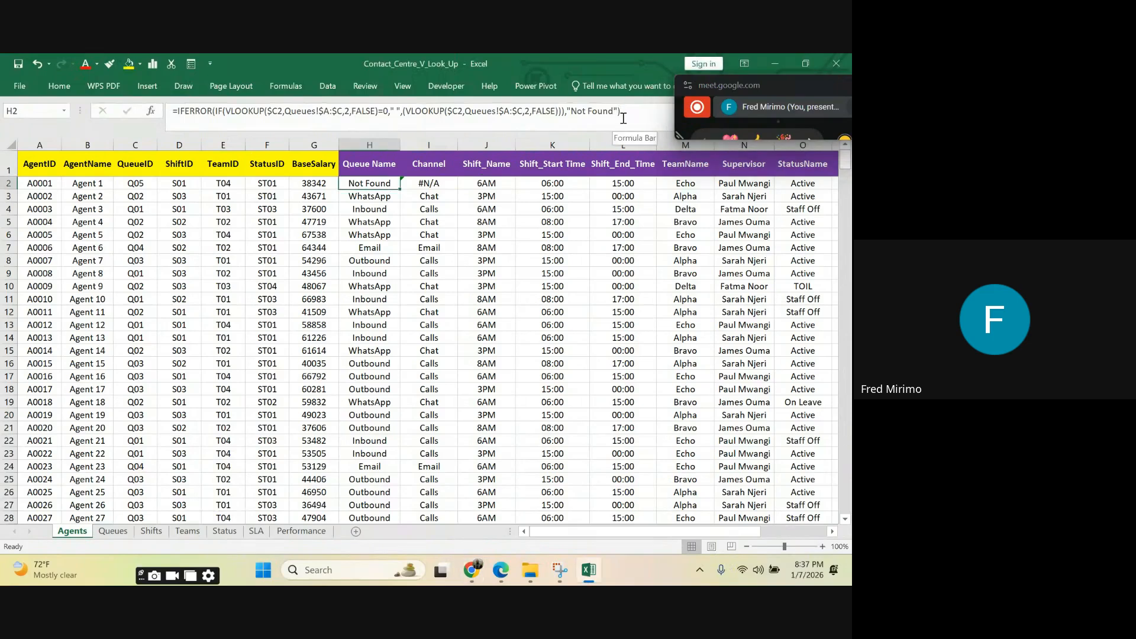
left_click(618, 109)
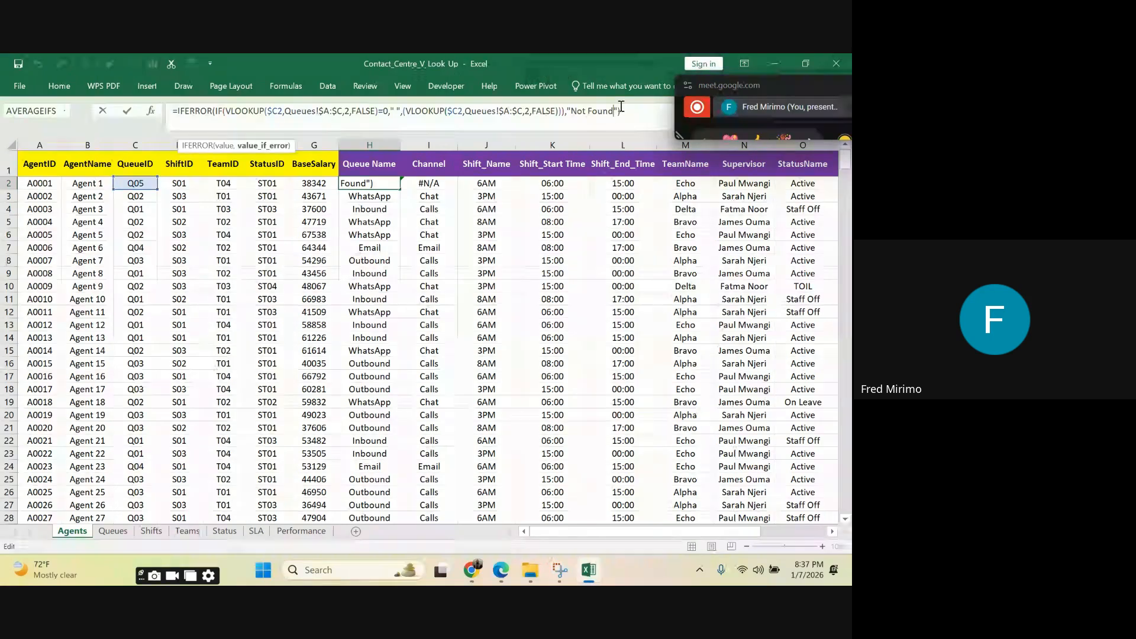
key("BackSpace")
key("BackSpace")
key("BackSpace")
key("BackSpace")
key("BackSpace")
key("BackSpace")
key("BackSpace")
key("BackSpace")
key("BackSpace")
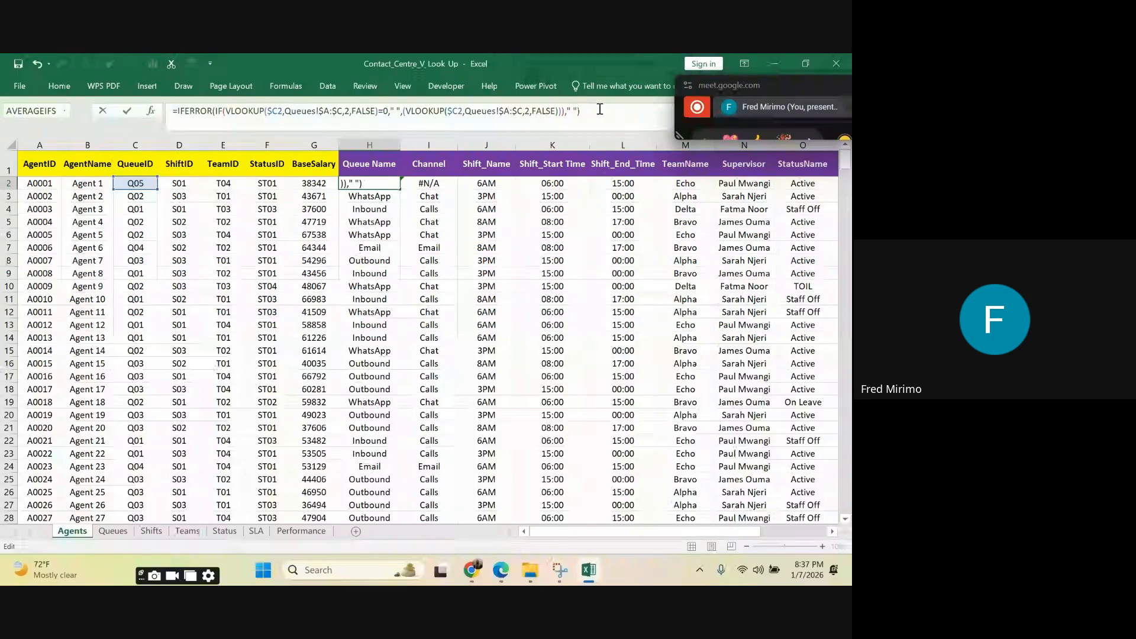
key("Return")
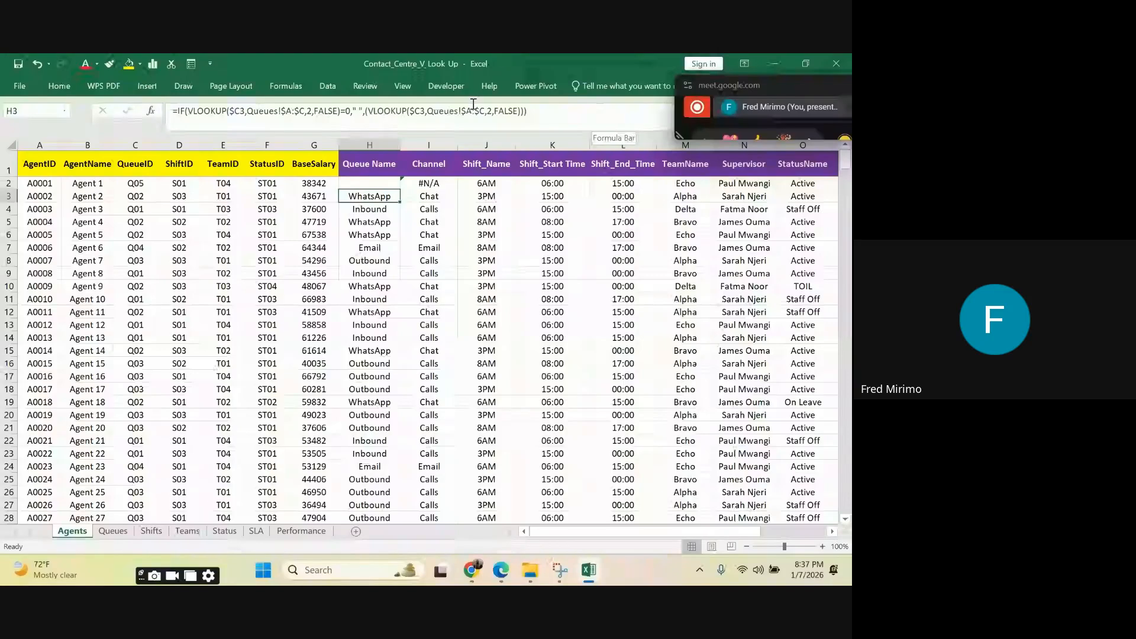
Step: Inspect the Queue Name formulas in H2 and H6 and the Channel formula in I8
left_click(363, 183)
left_click(361, 234)
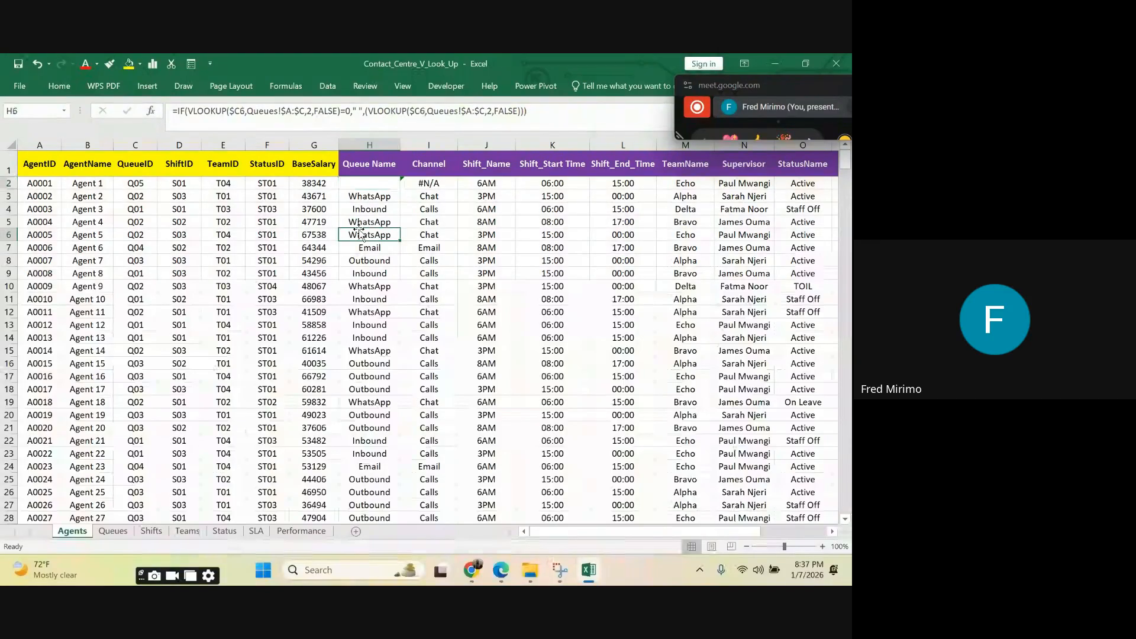
left_click(368, 184)
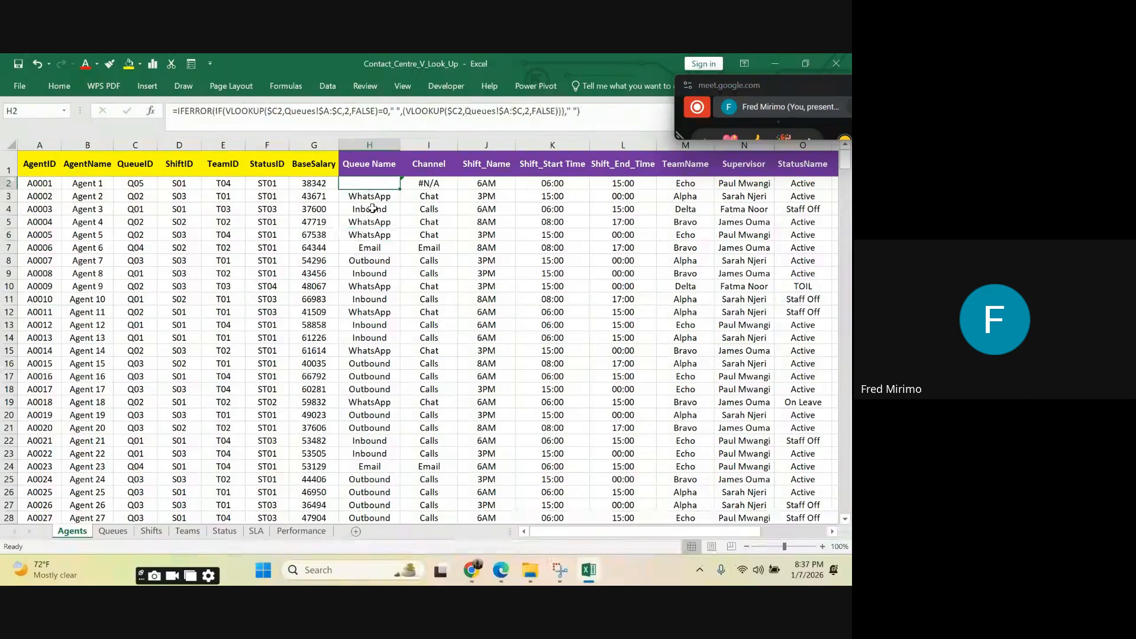
left_click(441, 260)
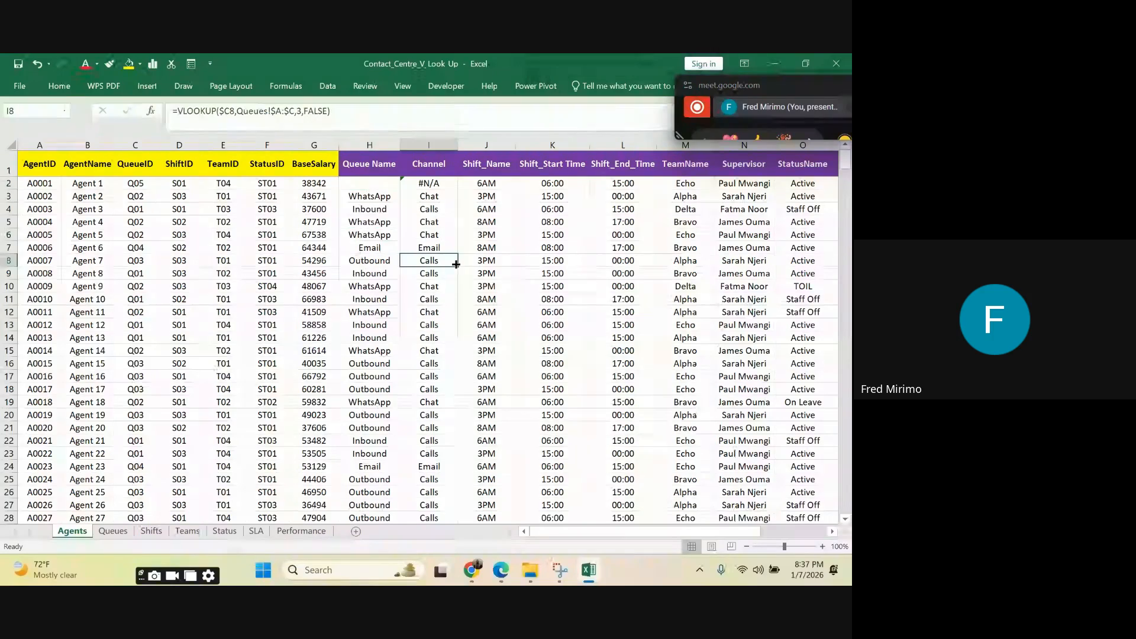
Step: Wrap the Channel VLOOKUP in I2 in IFERROR with "Channel not Found" as the fallback value
left_click(434, 183)
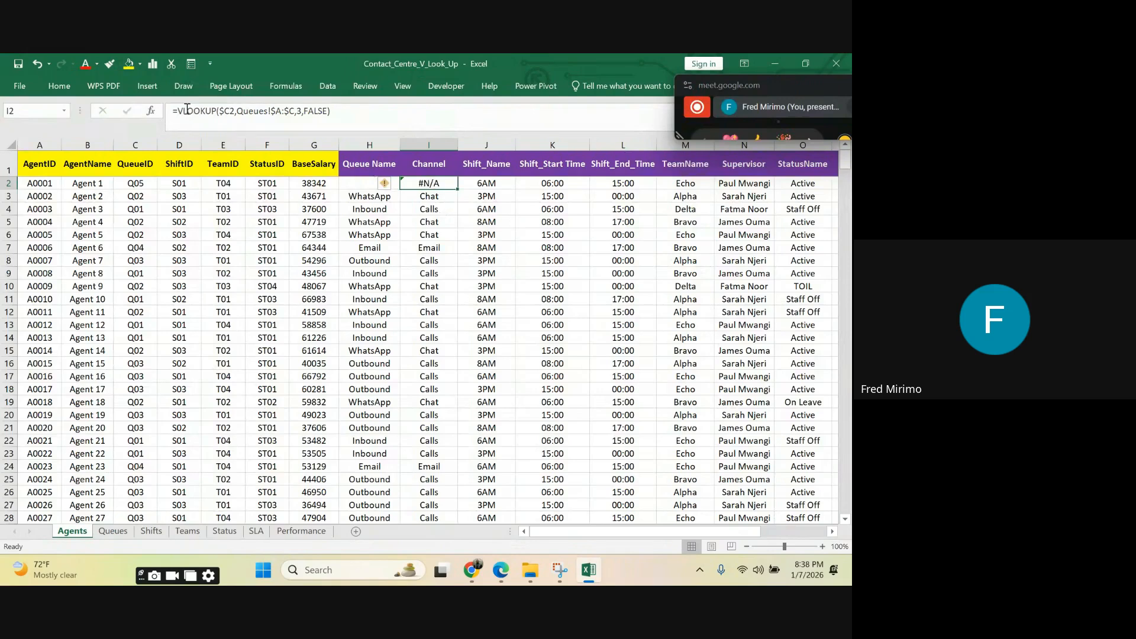
left_click(181, 108)
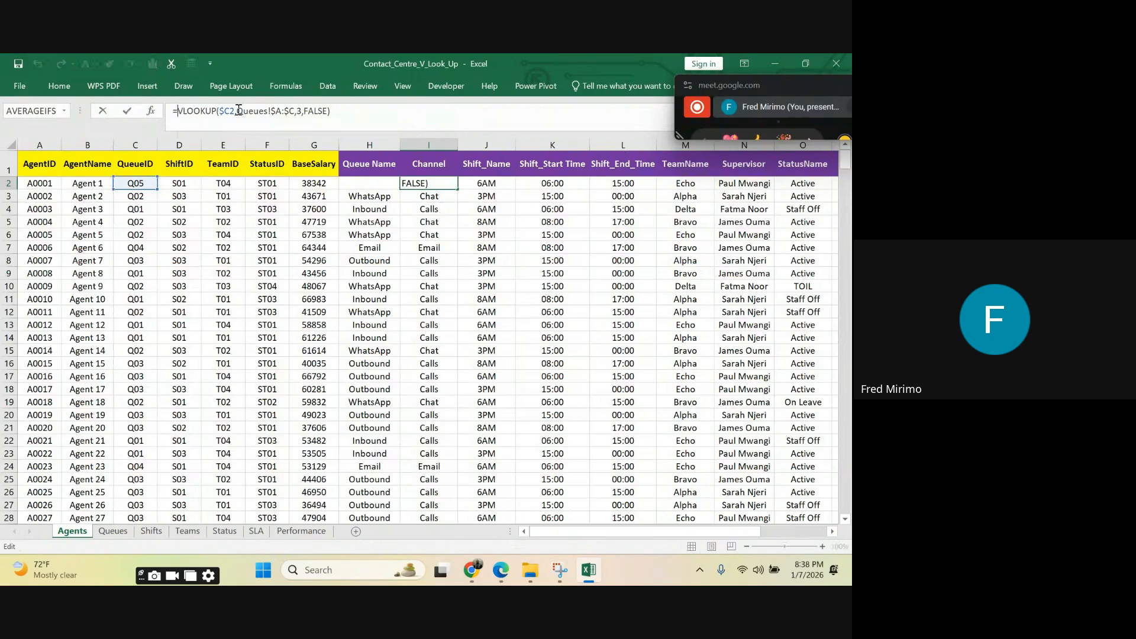
type("i")
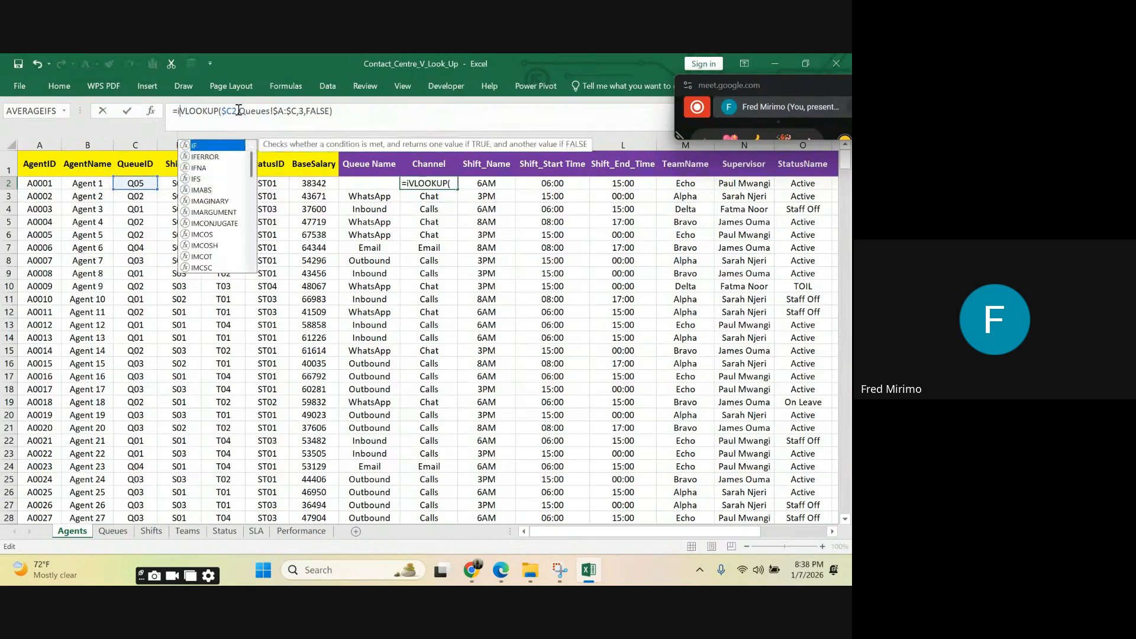
key("Down")
key("Tab")
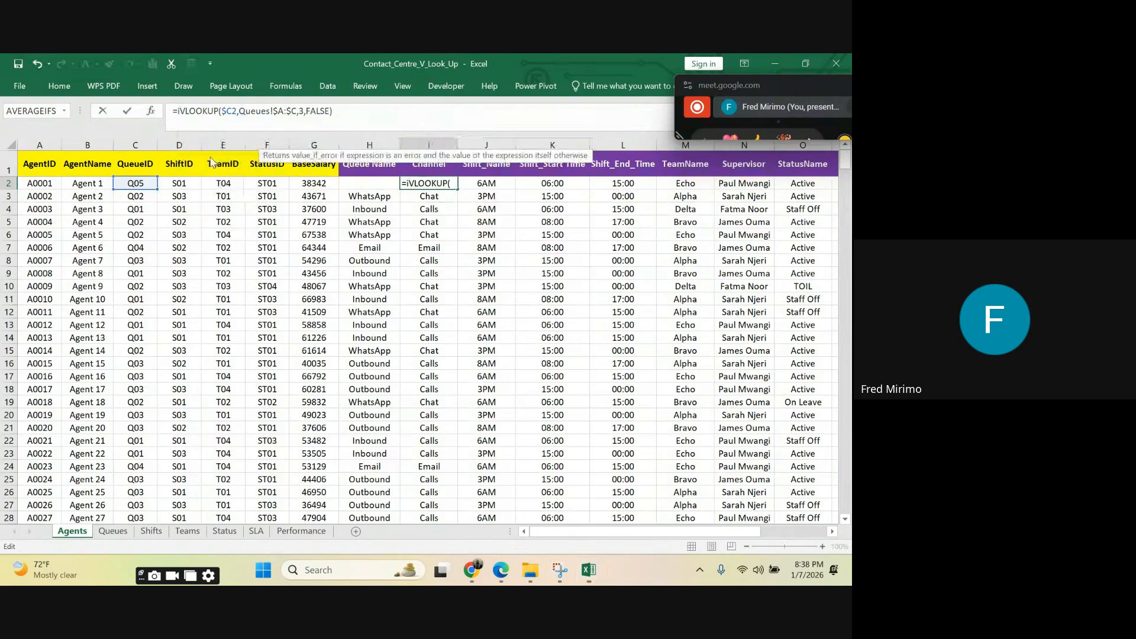
left_click(377, 109)
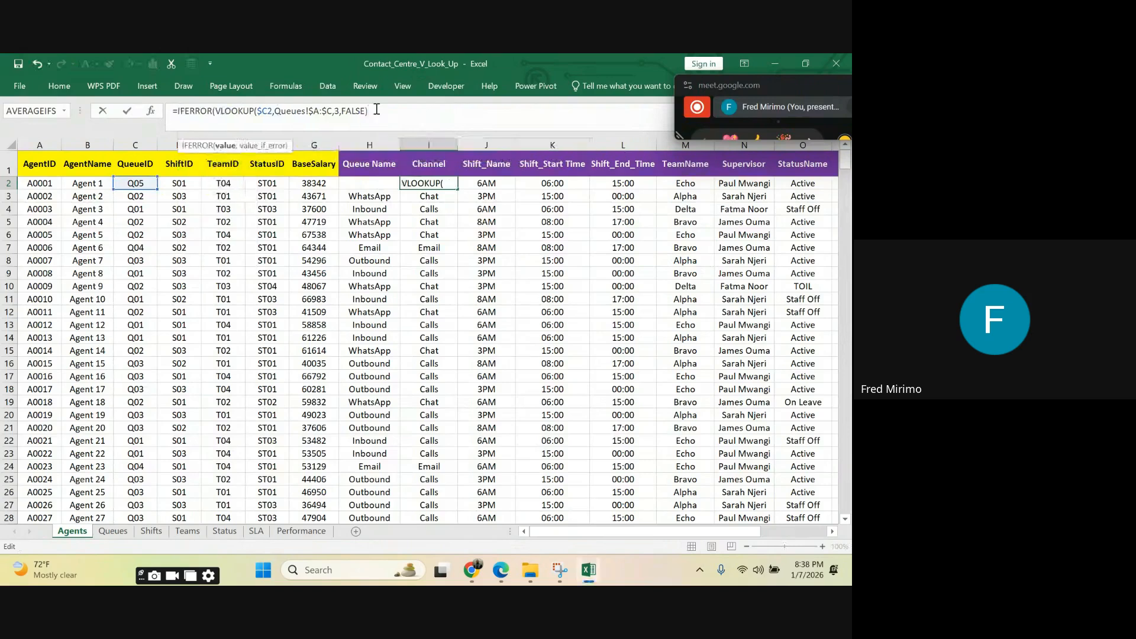
type(",\"C")
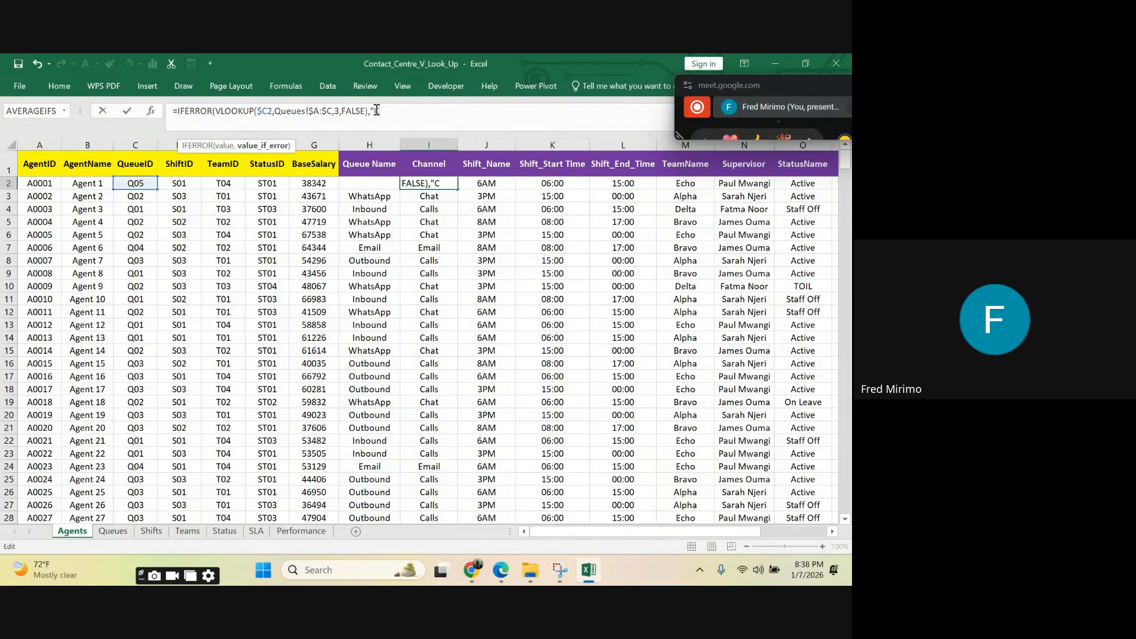
type("hannel not Found\")")
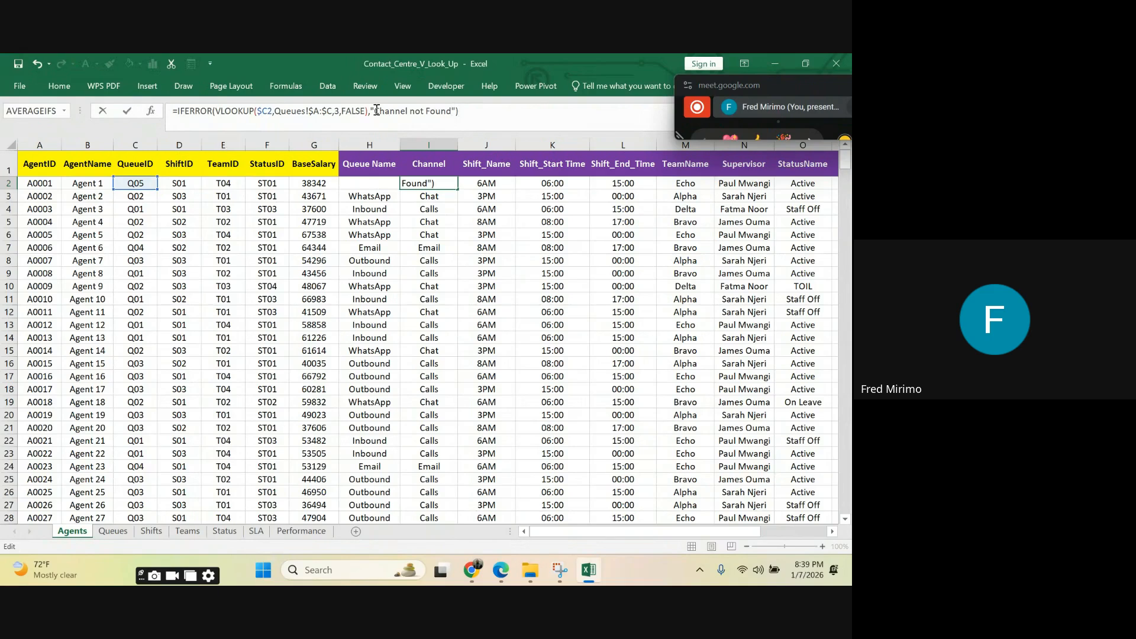
key("Return")
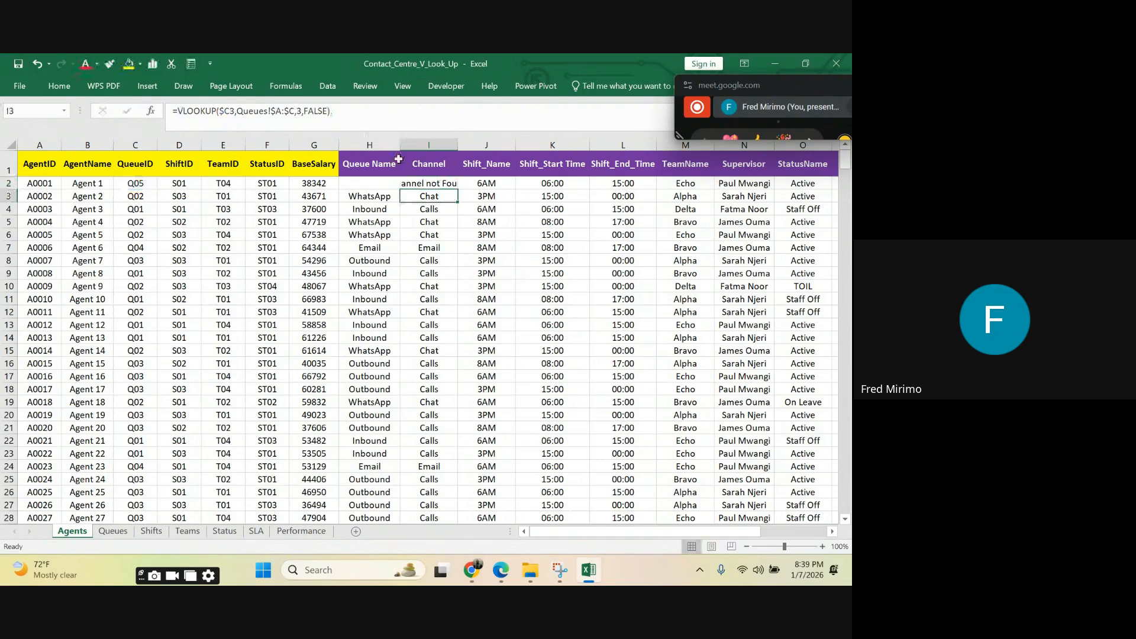
Step: Widen the Channel column to fit the full fallback text and compare the formulas in I2 and I8
left_click(409, 181)
left_click_drag(458, 145, 480, 145)
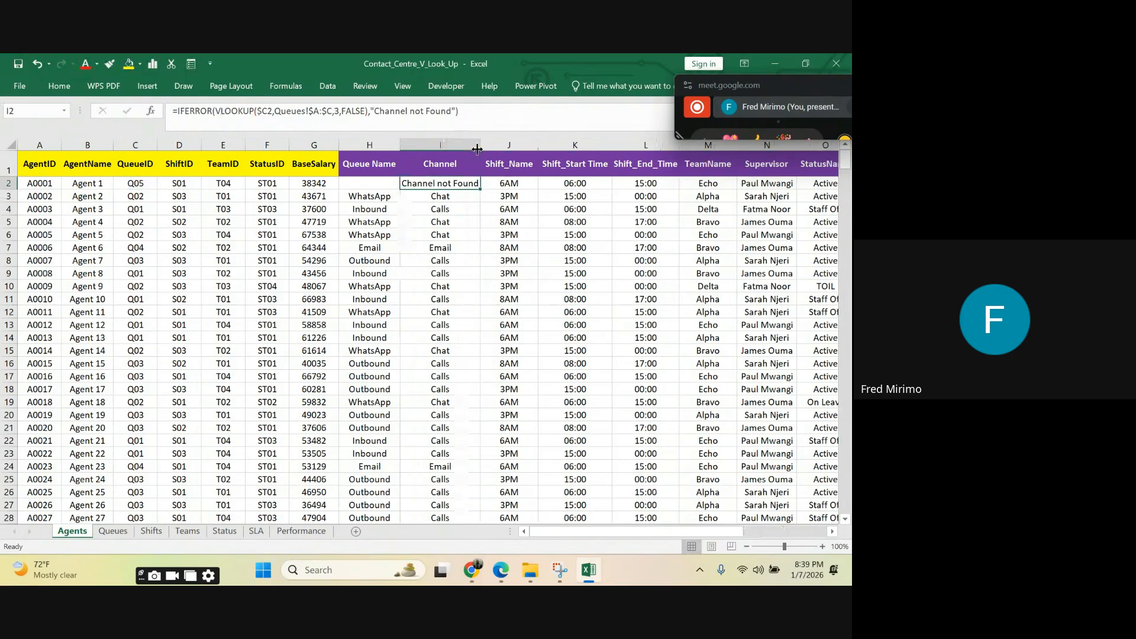
left_click(437, 259)
left_click(442, 182)
left_click(440, 257)
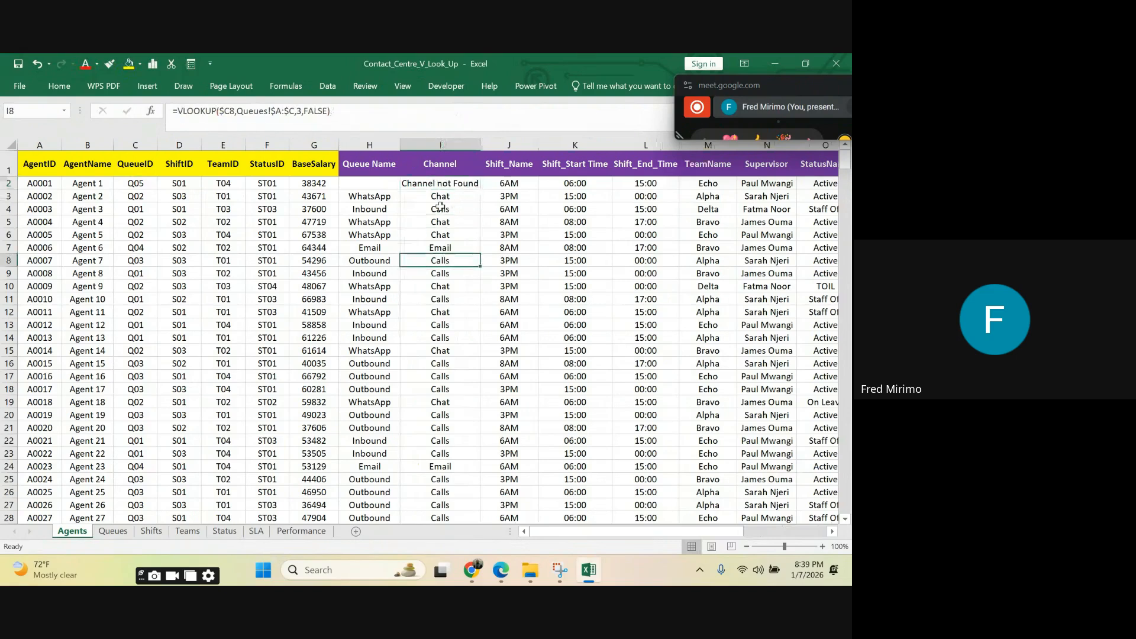
left_click(434, 182)
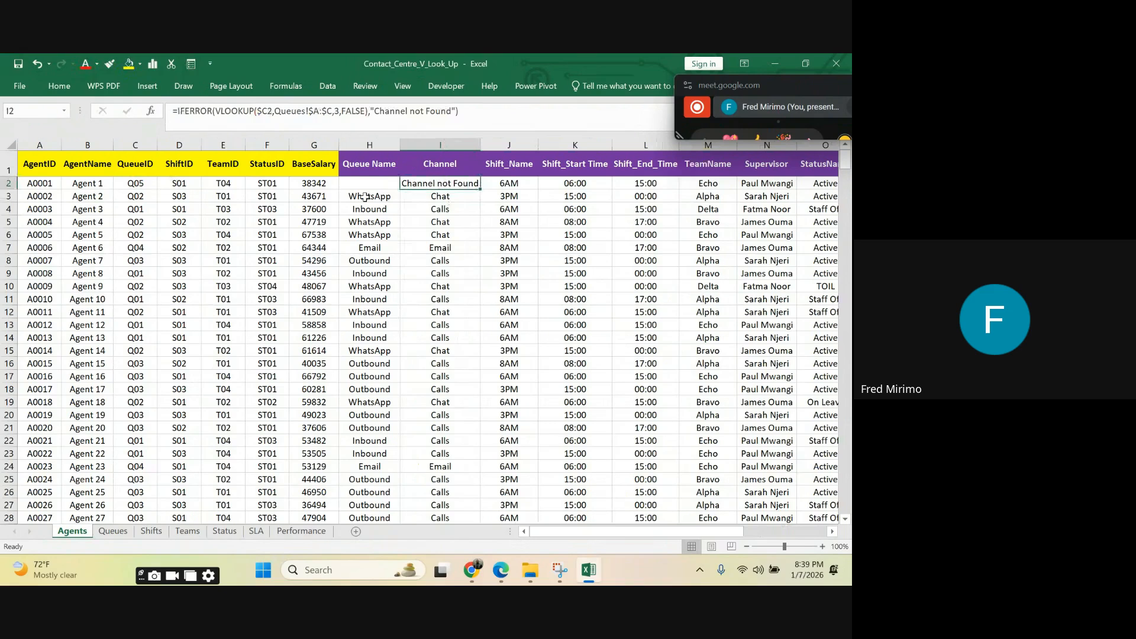
Step: Check the first empty row below Q04 on the Queues sheet, from A6 to C6
left_click(113, 531)
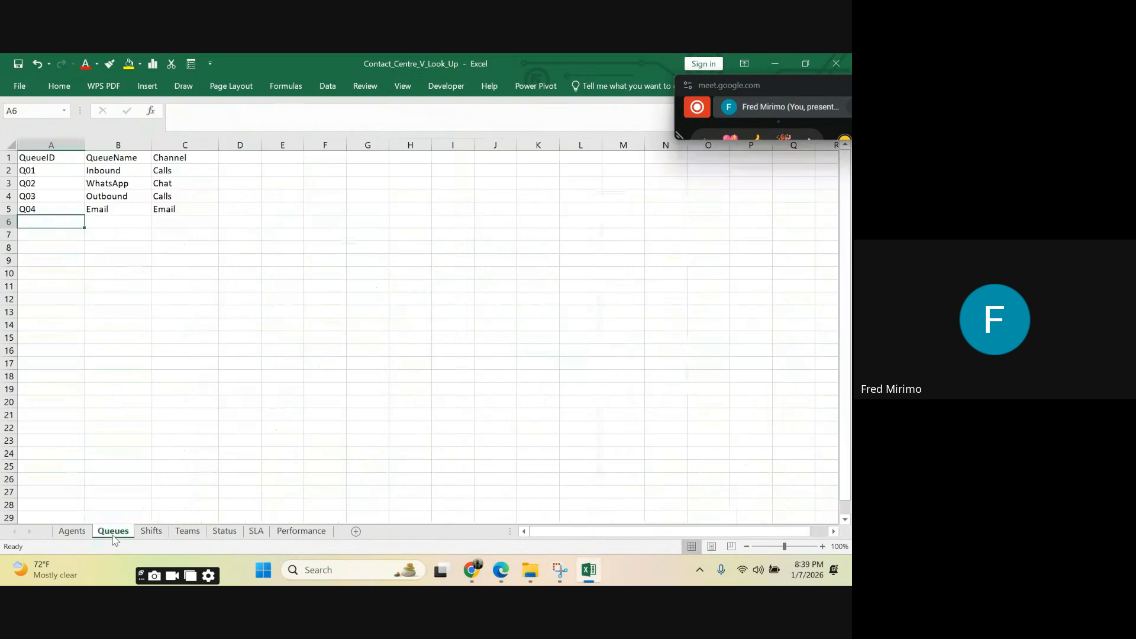
left_click(98, 223)
left_click(171, 223)
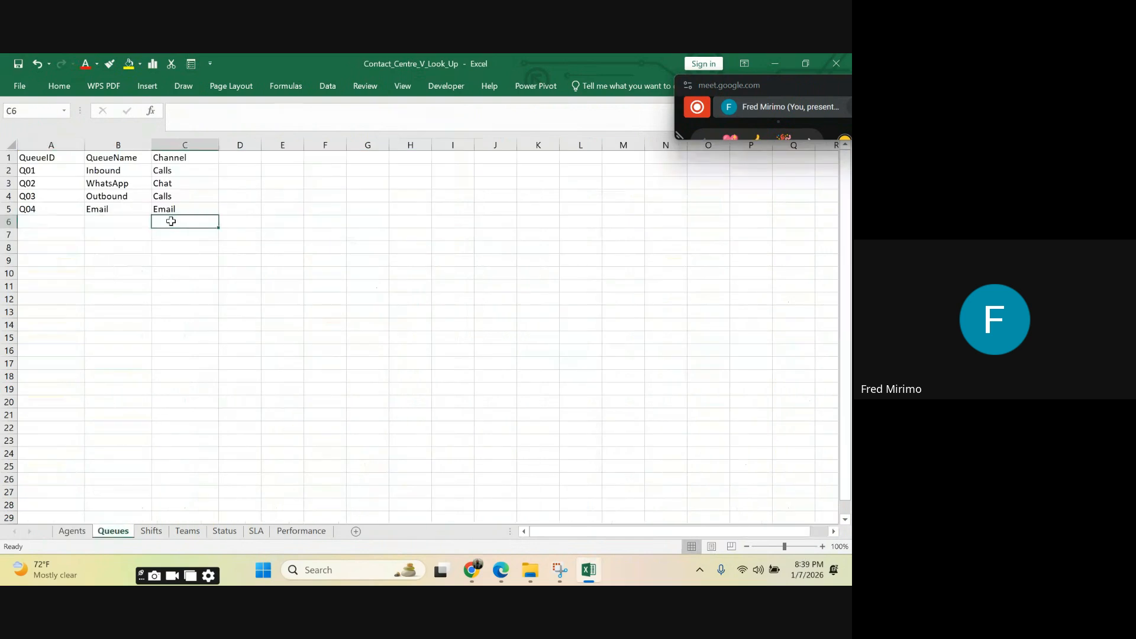
left_click(52, 220)
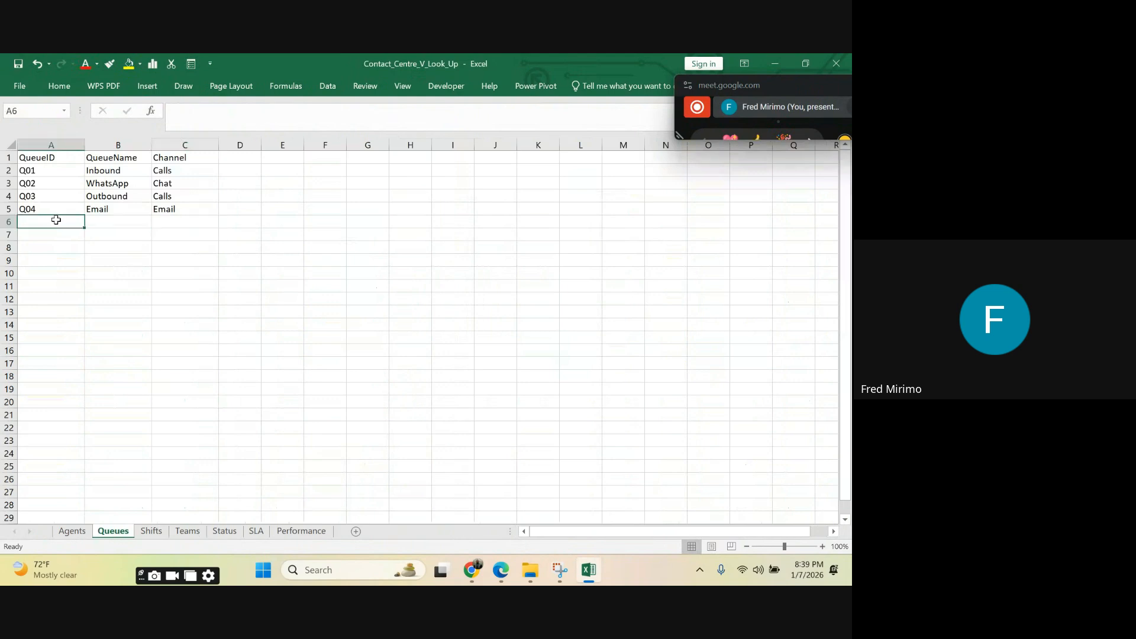
Step: Recheck the blank cells in row 6 of the Queues sheet and review the lookup range in columns A to C
left_click(101, 221)
left_click(169, 218)
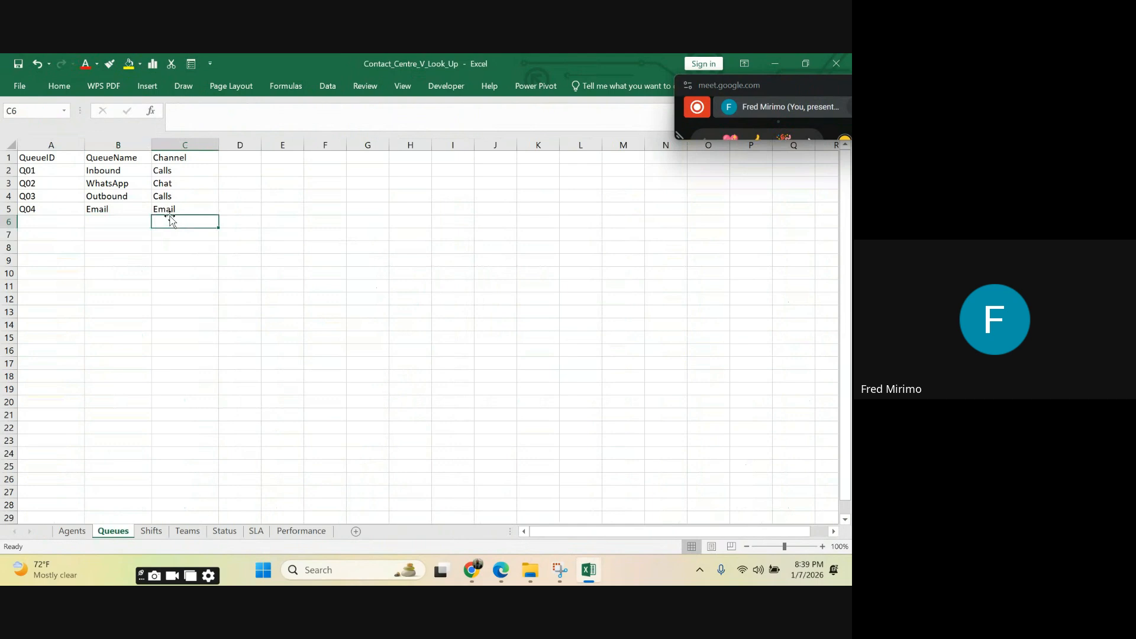
left_click(47, 220)
left_click(112, 224)
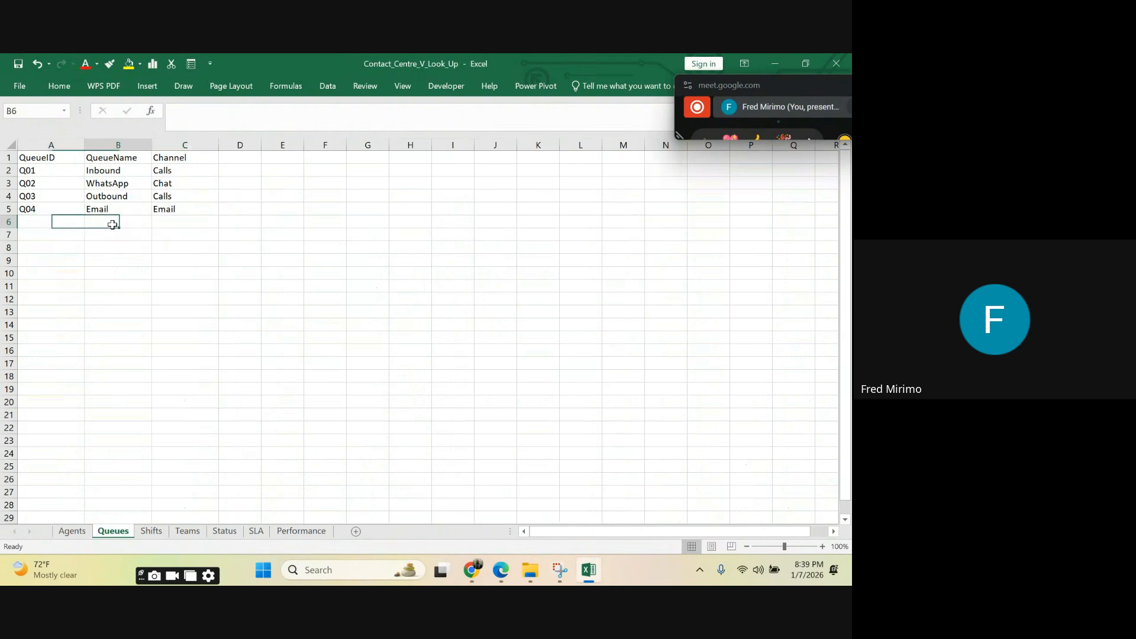
left_click(177, 218)
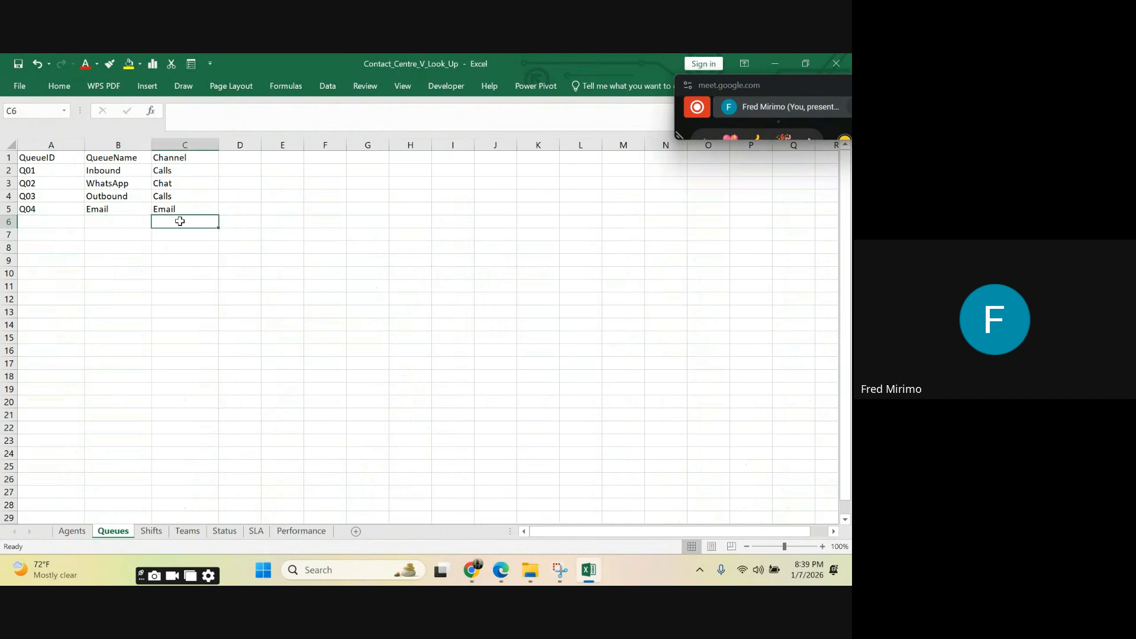
left_click(48, 221)
left_click(42, 145)
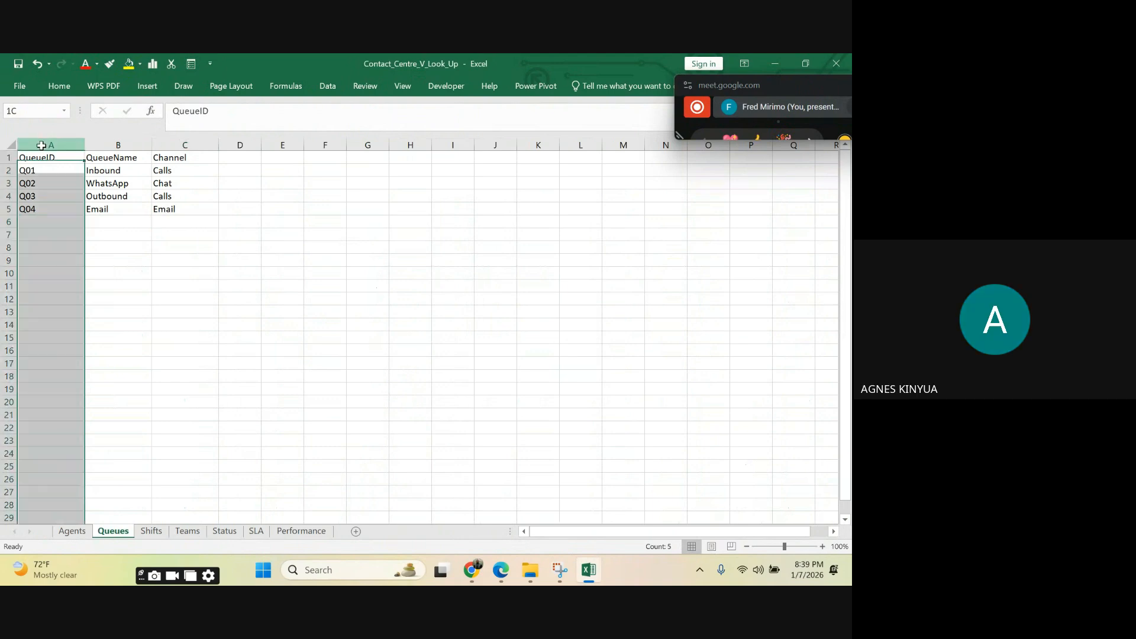
left_click_drag(41, 145, 184, 148)
left_click(290, 207)
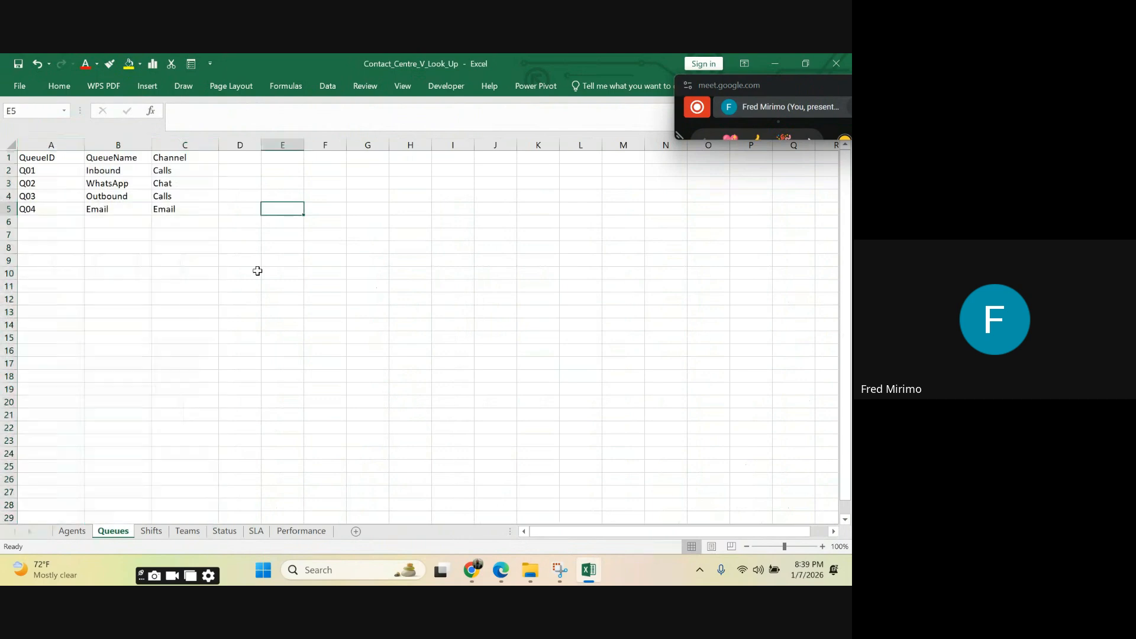
Step: Examine the IFERROR formula in I2 on the Agents sheet against the plain Channel VLOOKUPs in I4 and I7, and review the remaining lookup columns
left_click(87, 532)
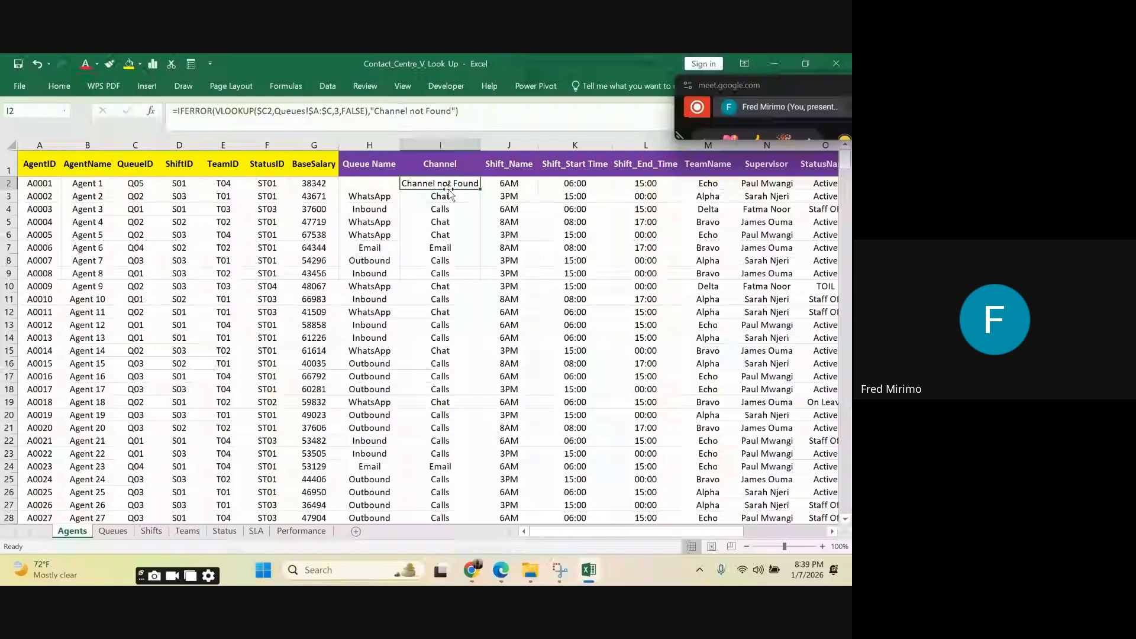
left_click(470, 112)
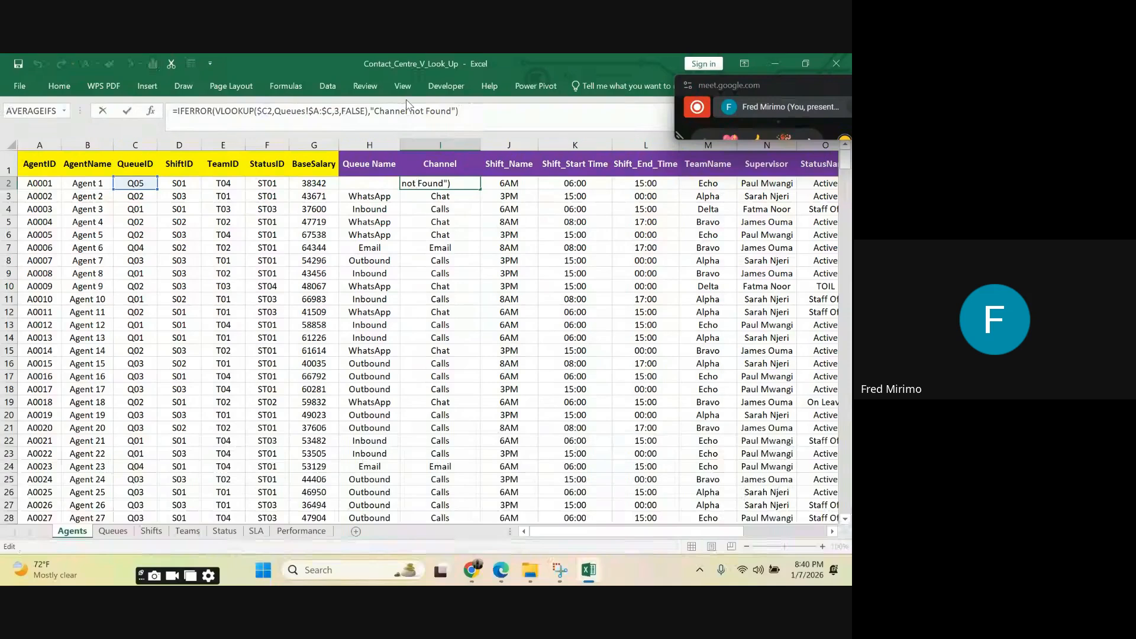
key("Left")
key("Left")
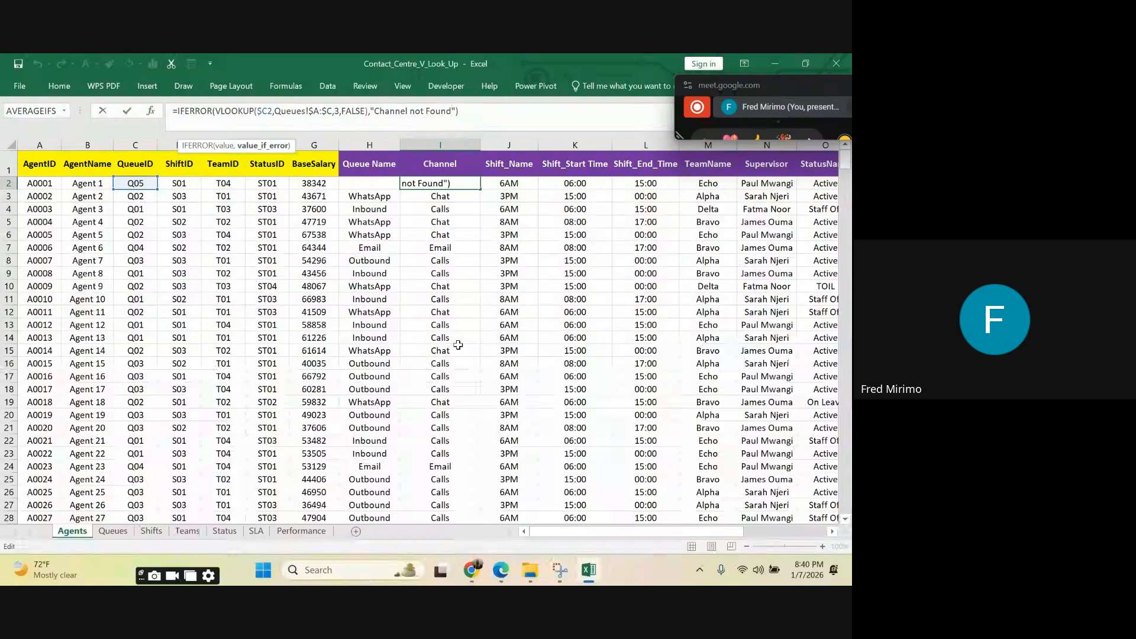
key("Return")
key("Return")
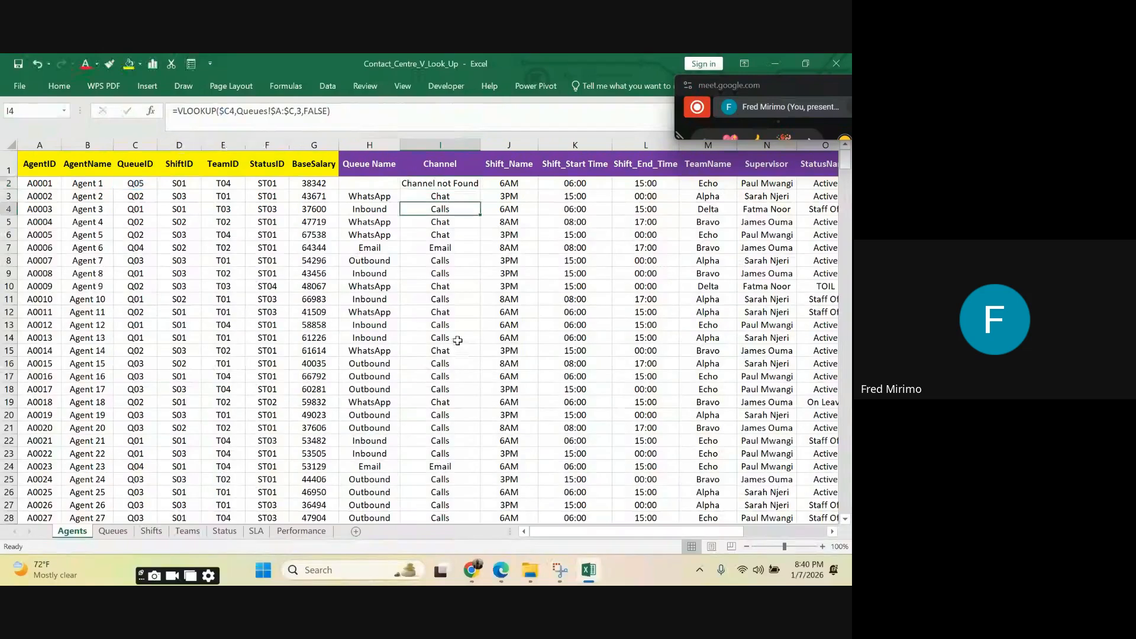
left_click(442, 248)
left_click_drag(550, 533, 612, 522)
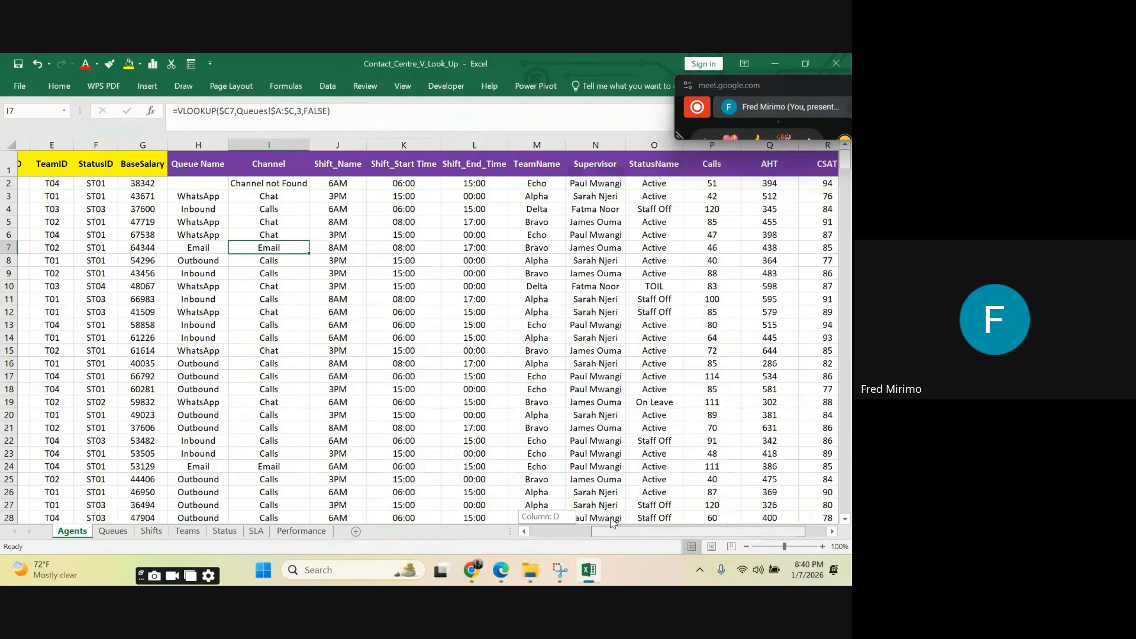
left_click_drag(612, 522, 633, 523)
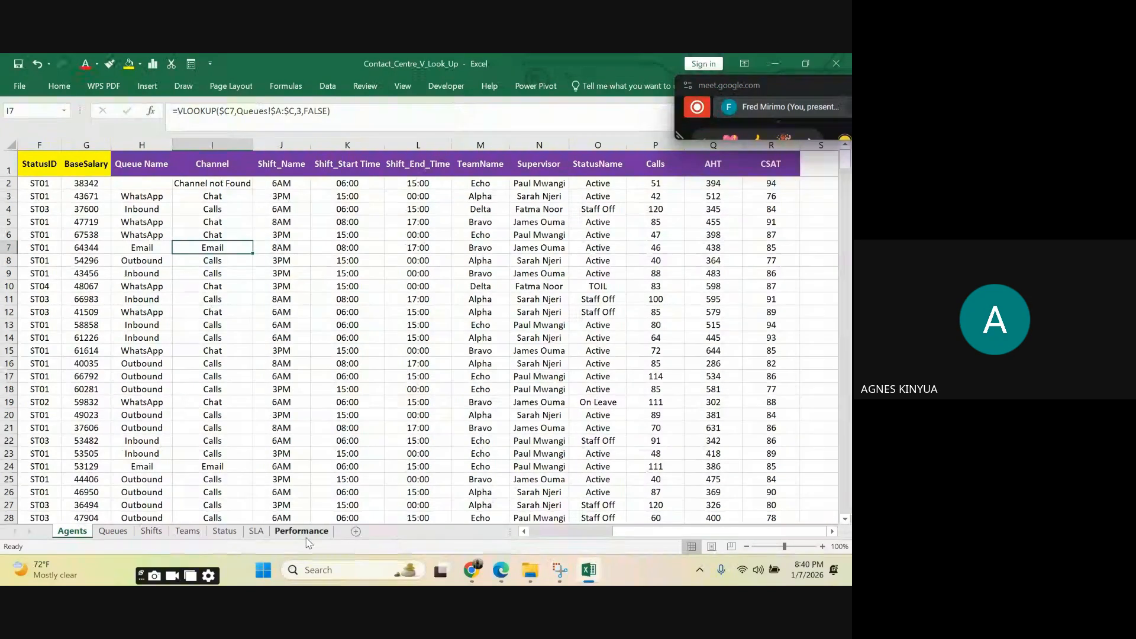
left_click(120, 534)
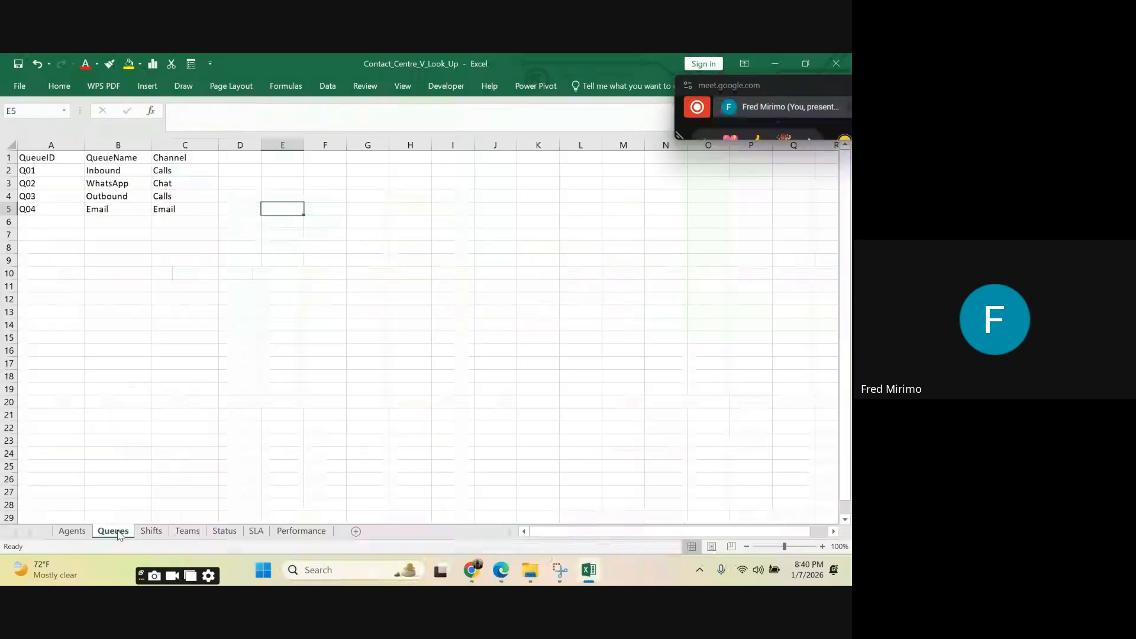
left_click(151, 534)
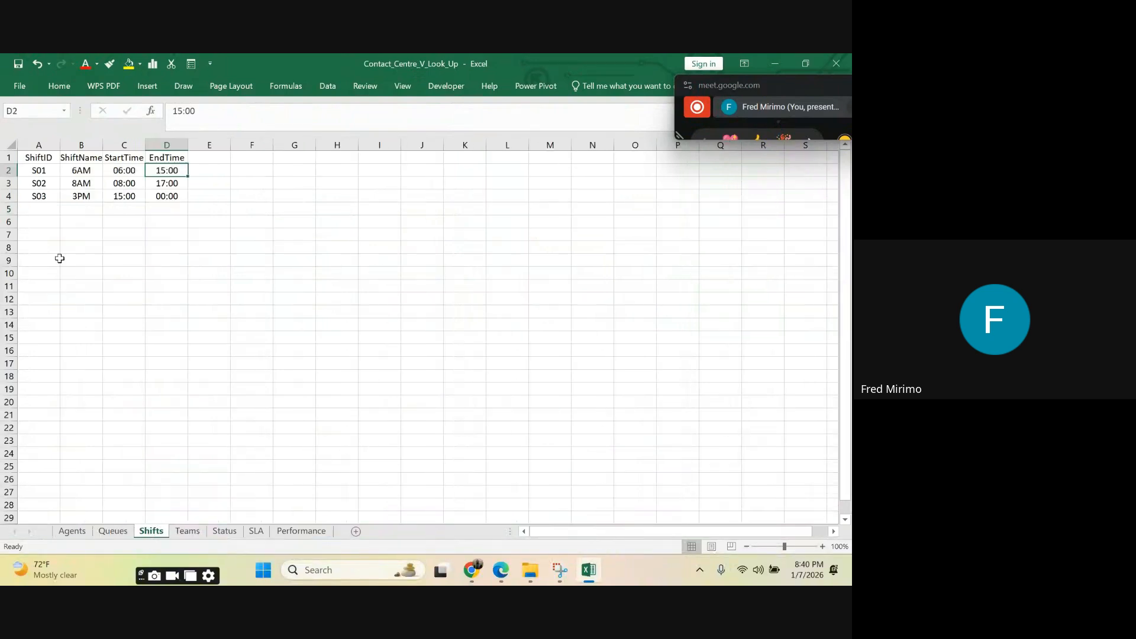
left_click(45, 207)
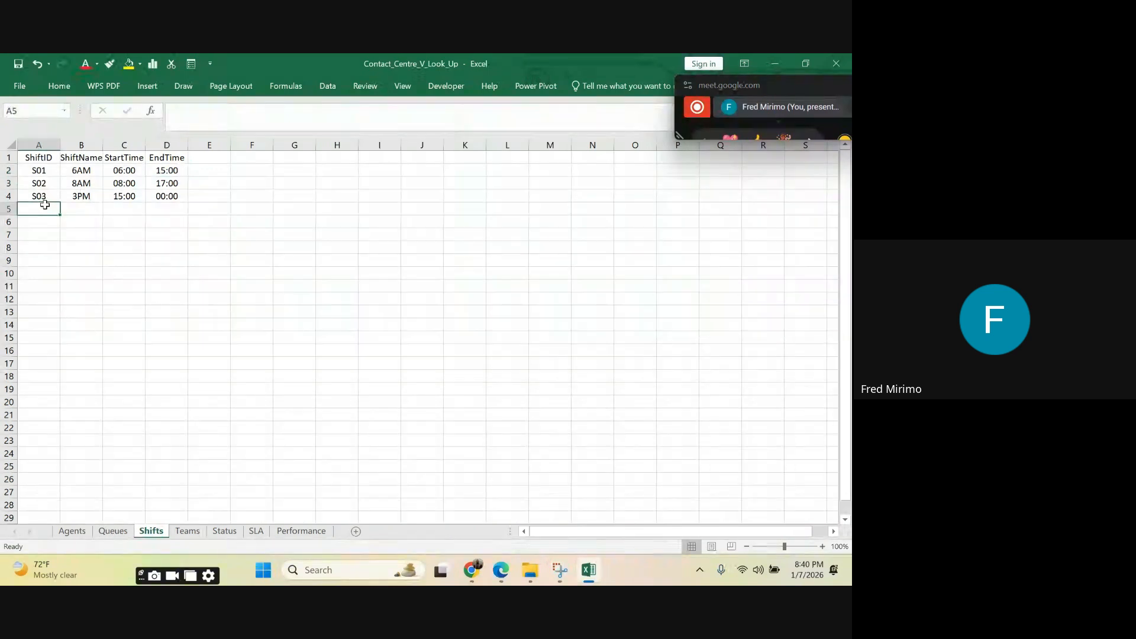
type("S")
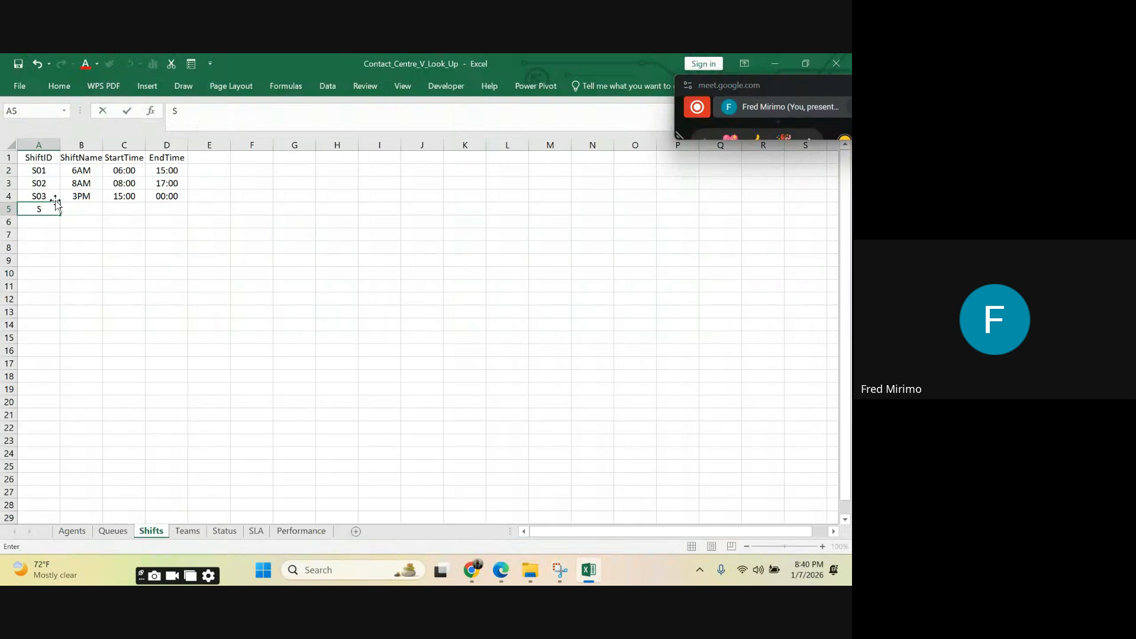
type("04")
left_click(89, 272)
left_click(47, 213)
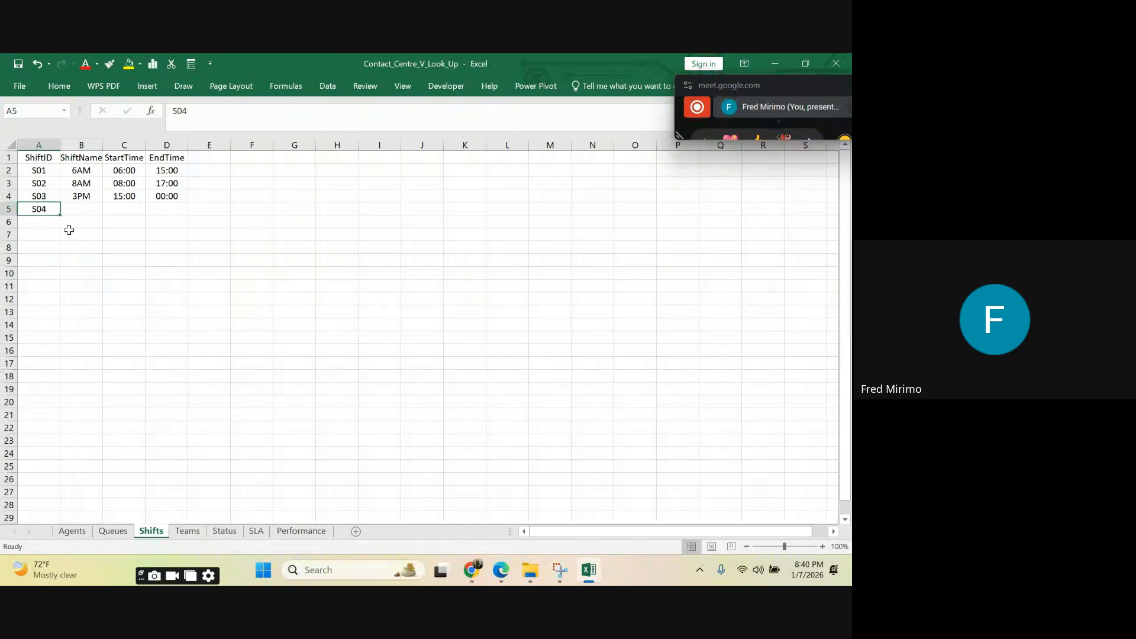
left_click(85, 210)
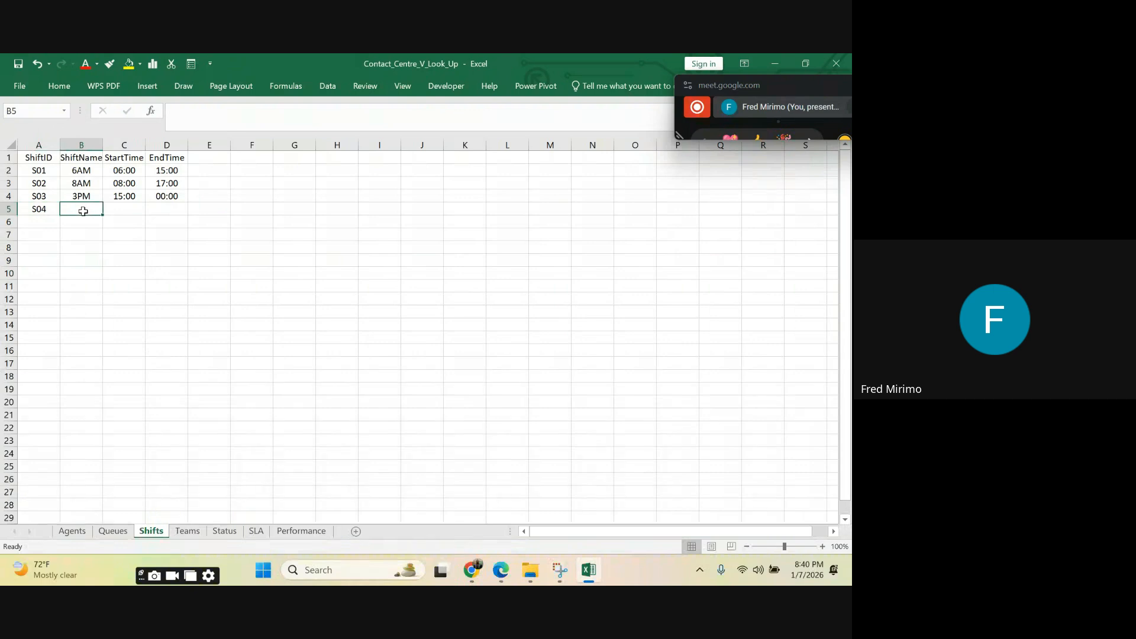
left_click(46, 212)
key("BackSpace")
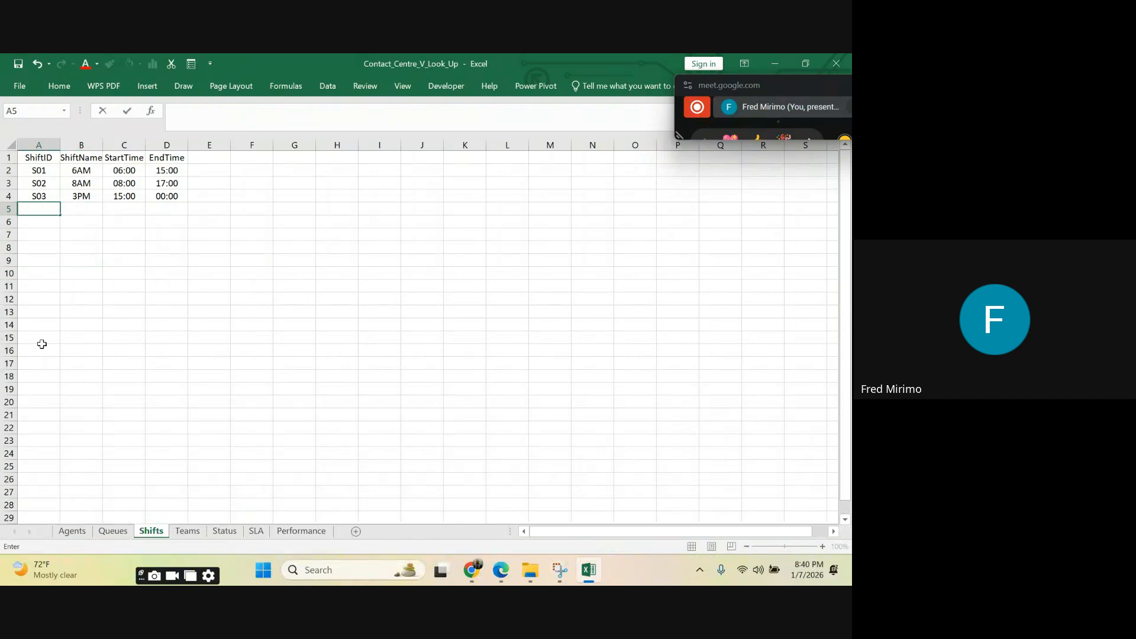
Step: Change Agent 5's ShiftID in D6 of the Agents sheet to S04
left_click(75, 534)
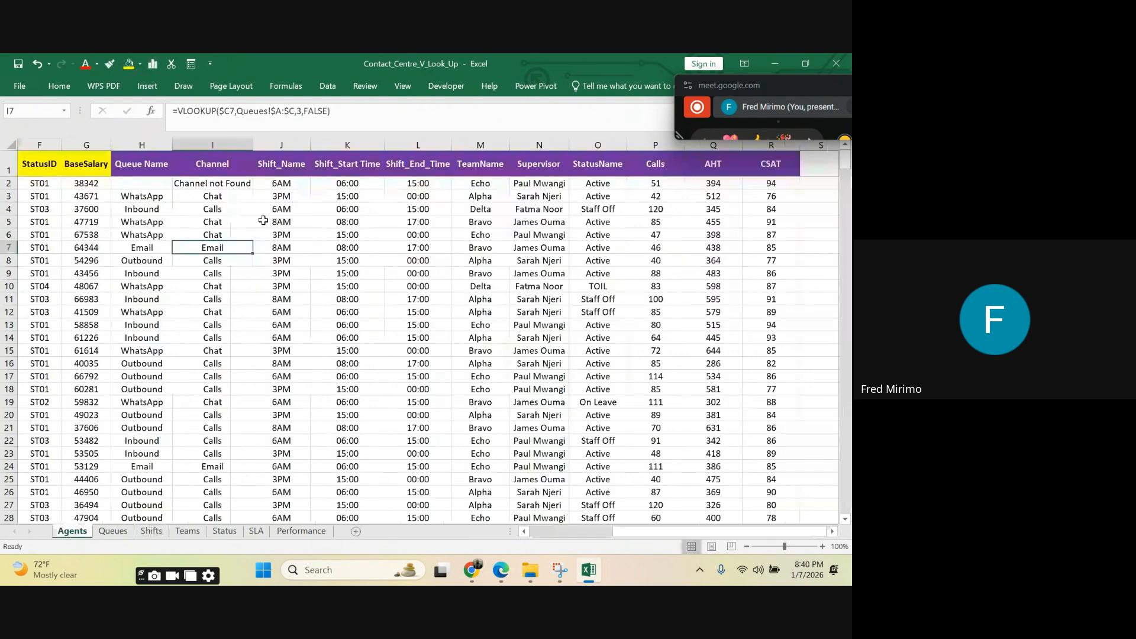
left_click(57, 221)
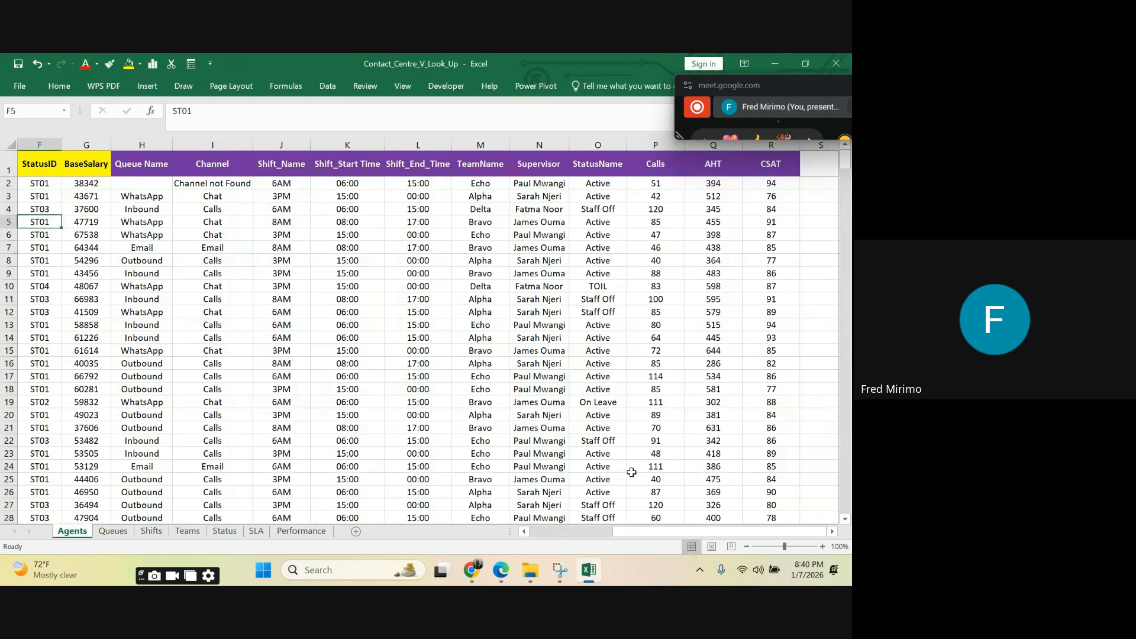
left_click_drag(622, 535, 532, 536)
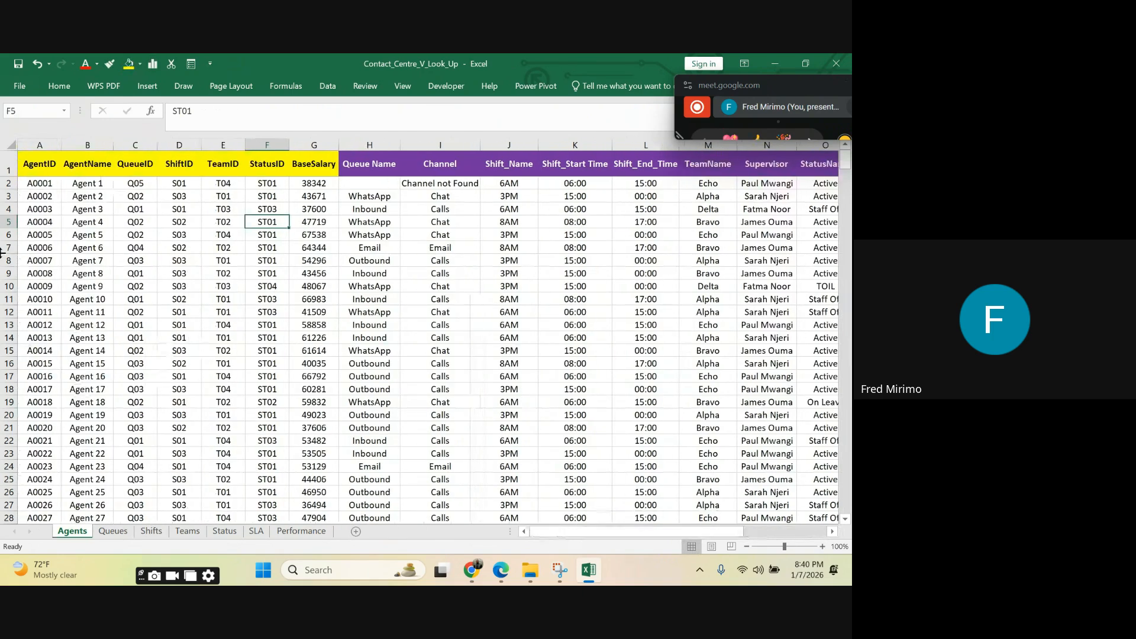
left_click(179, 237)
left_click(195, 110)
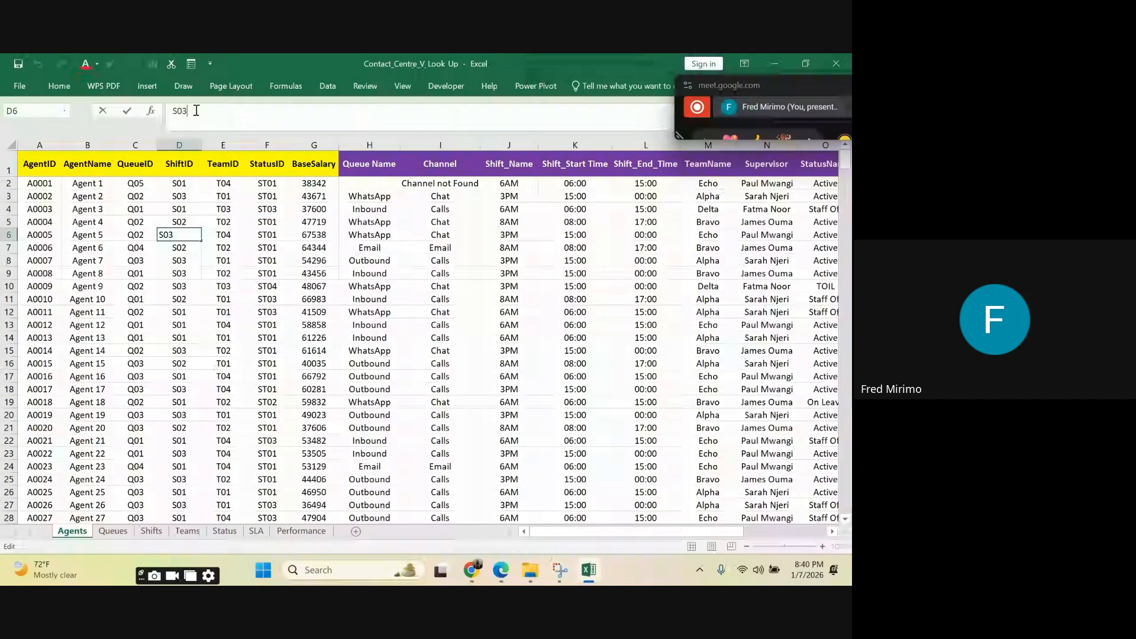
key("BackSpace")
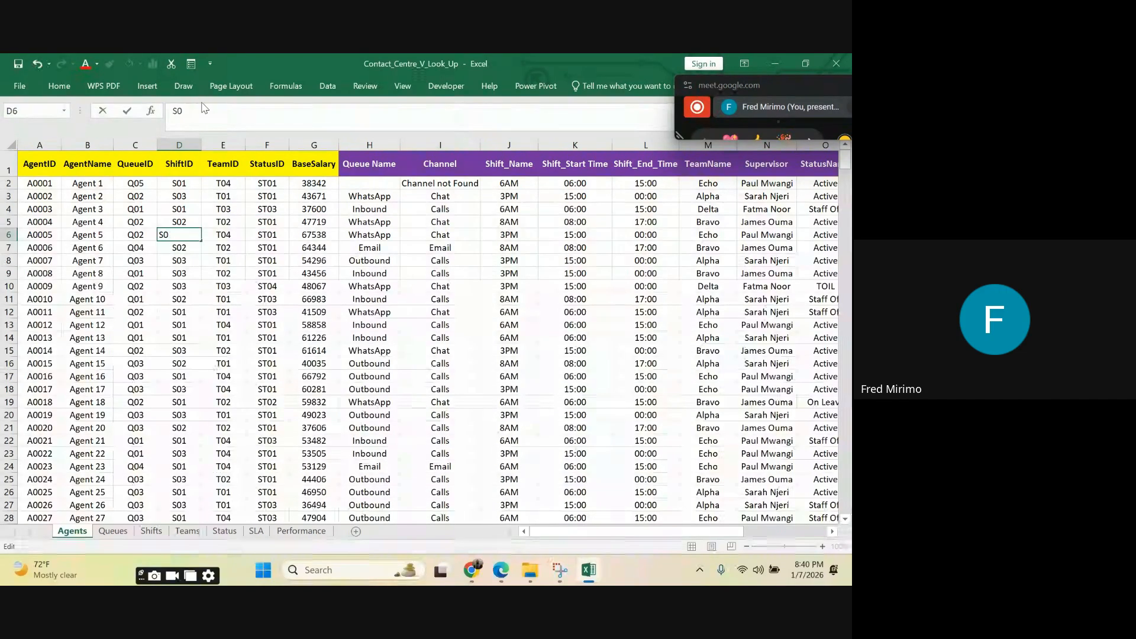
type("4")
left_click(292, 300)
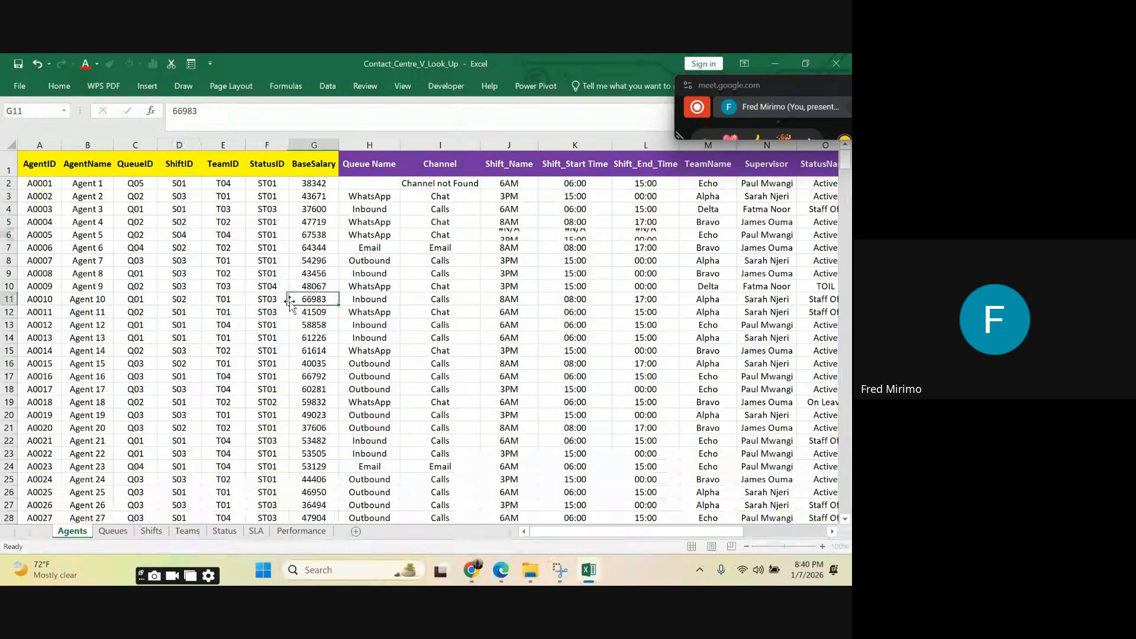
Step: Inspect Agent 5's ShiftID in D6 and the shift name, start time and end time lookups in J6:L6
left_click(175, 240)
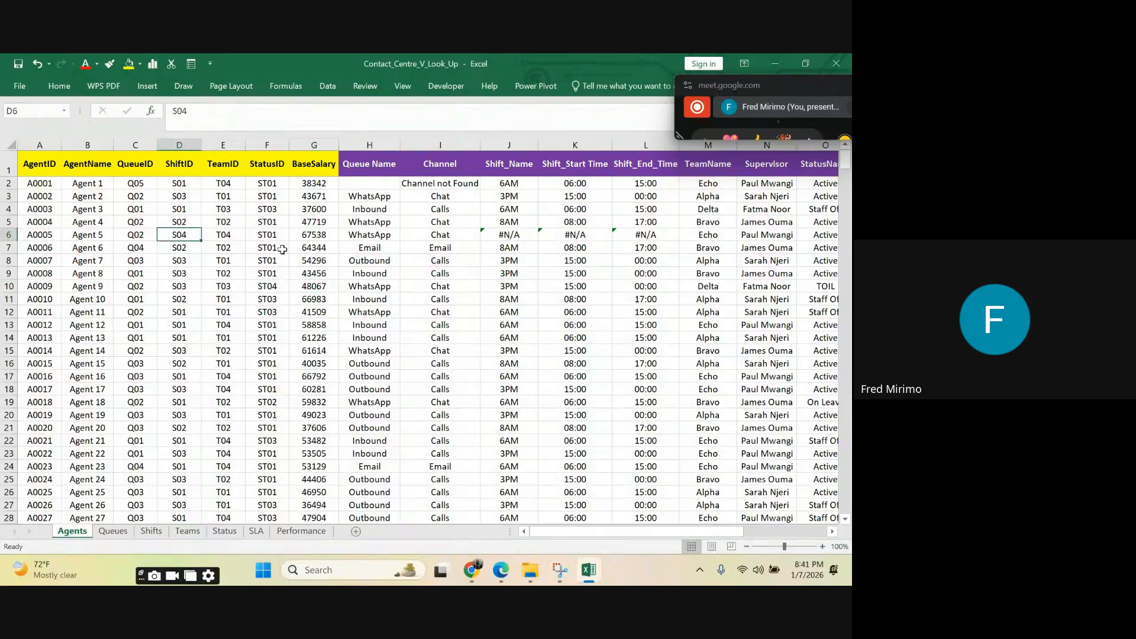
left_click(509, 235)
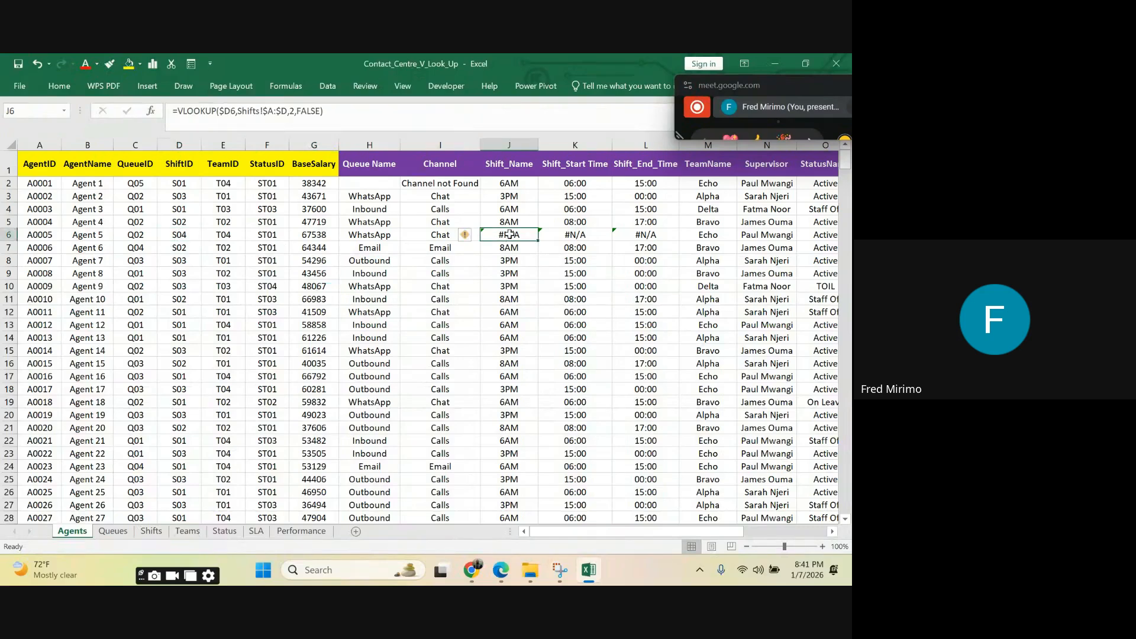
left_click_drag(510, 234, 643, 231)
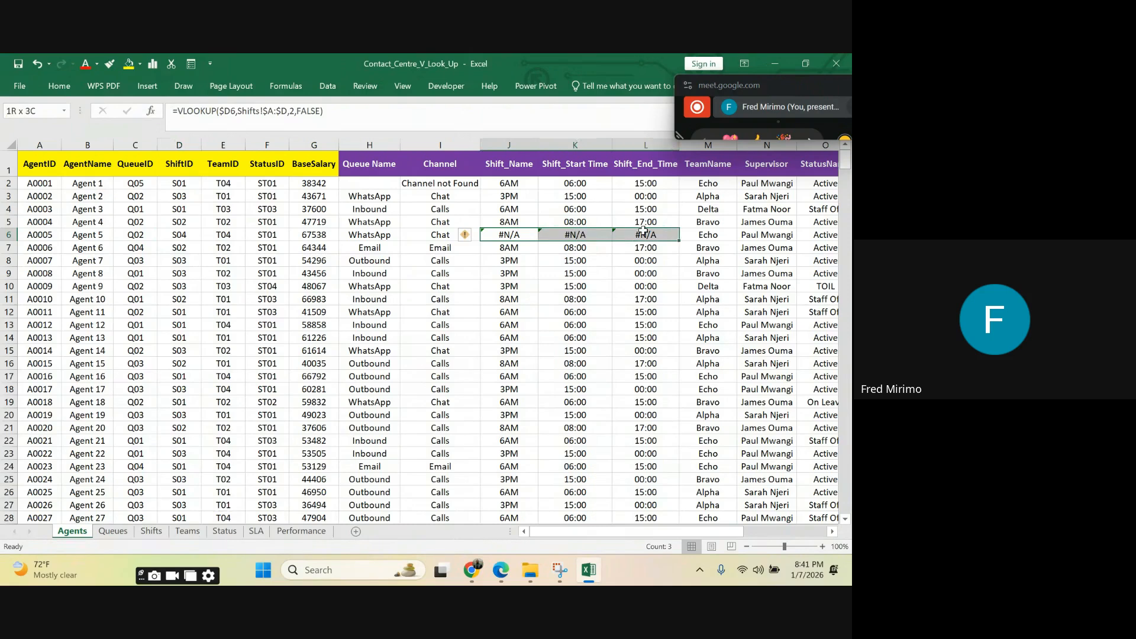
left_click(491, 235)
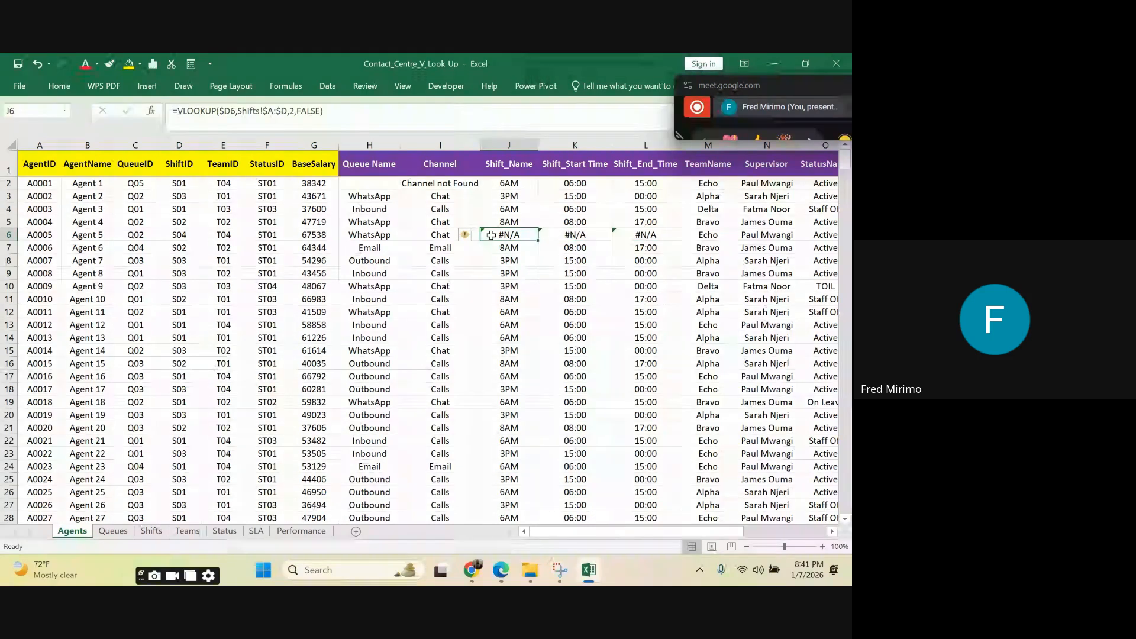
left_click_drag(491, 234, 637, 233)
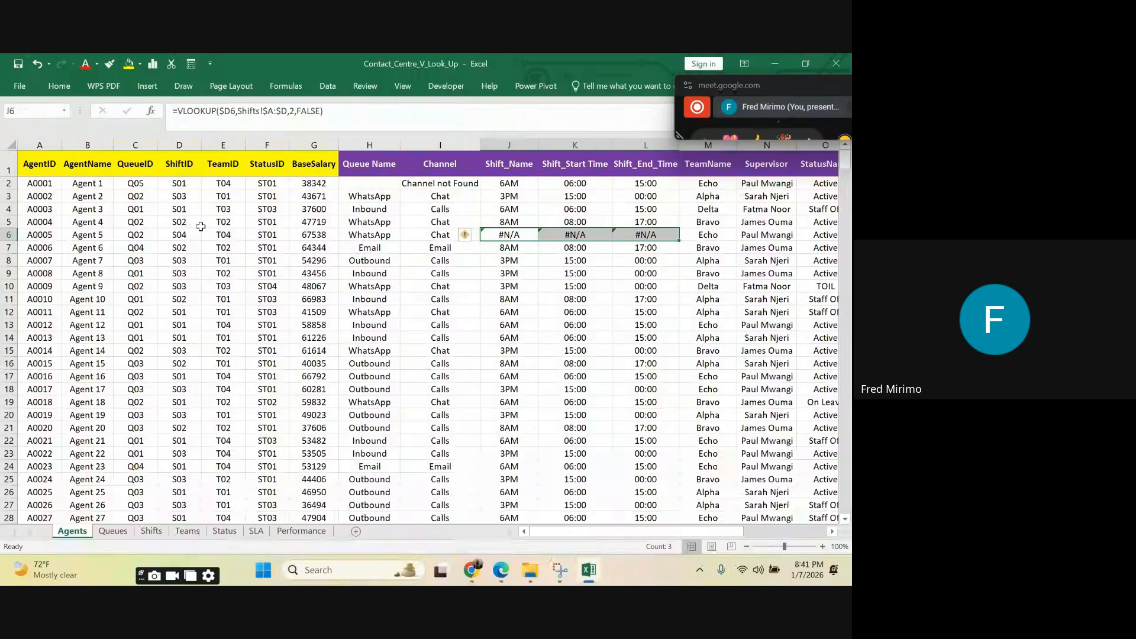
left_click(187, 237)
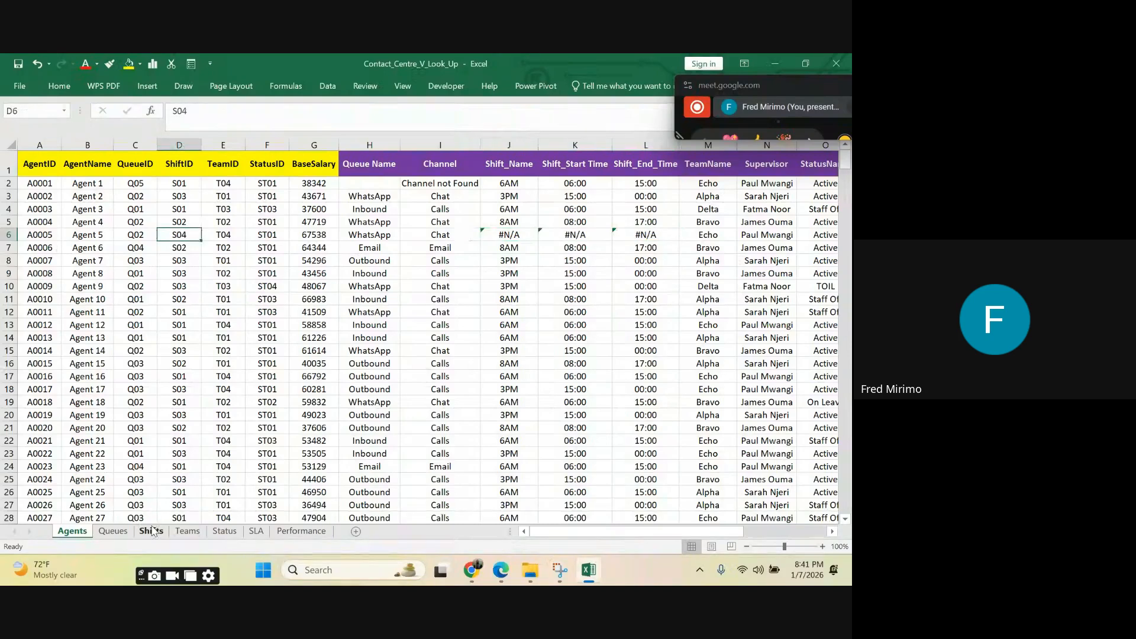
Step: Check the first empty row below S03 on the Shifts sheet, from A5 to D5
left_click(152, 531)
left_click(83, 207)
left_click(131, 204)
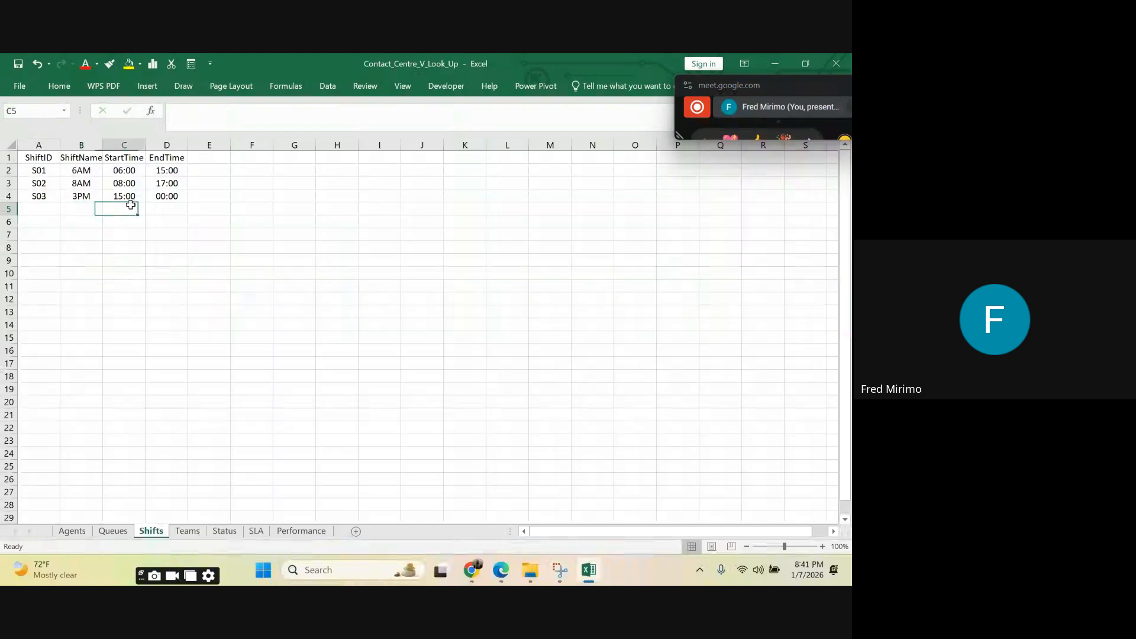
left_click(166, 209)
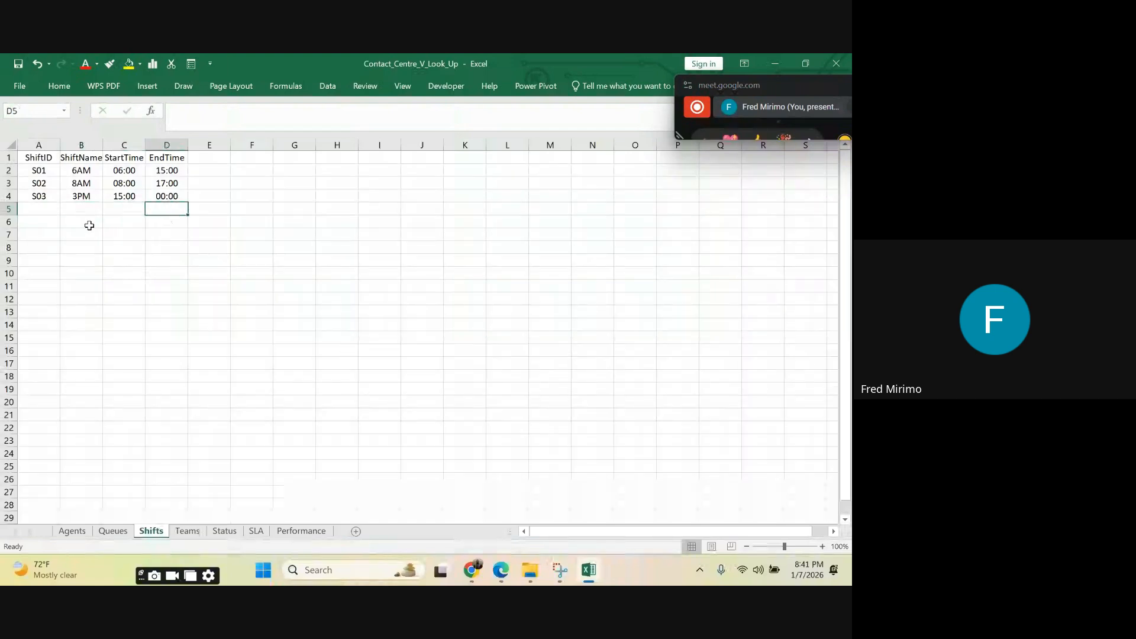
left_click(104, 212)
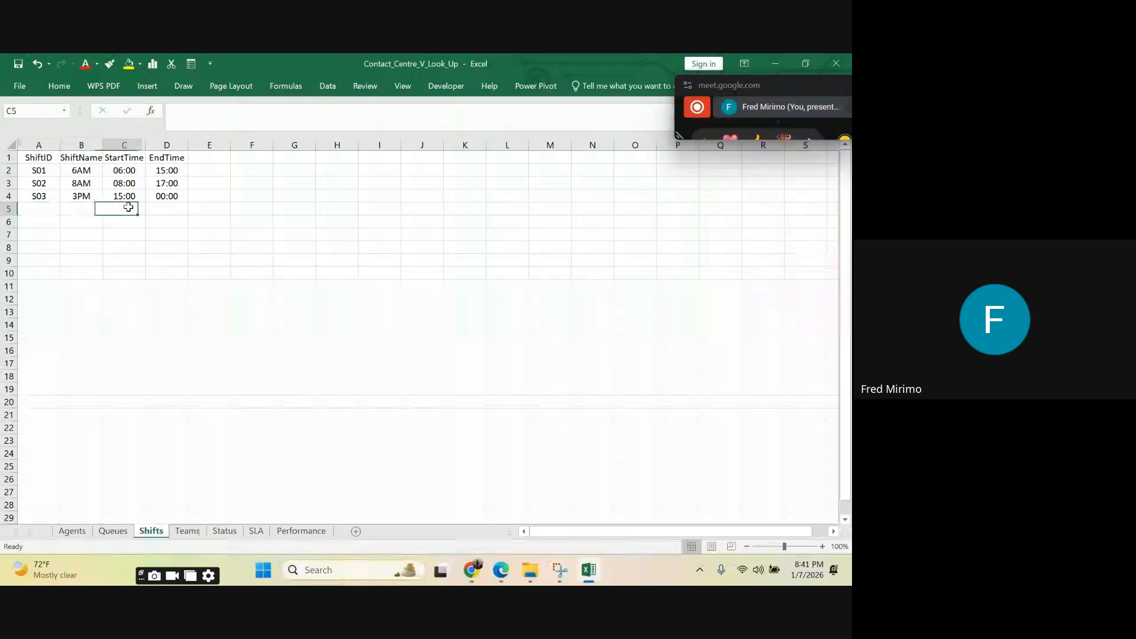
left_click(167, 207)
left_click(122, 207)
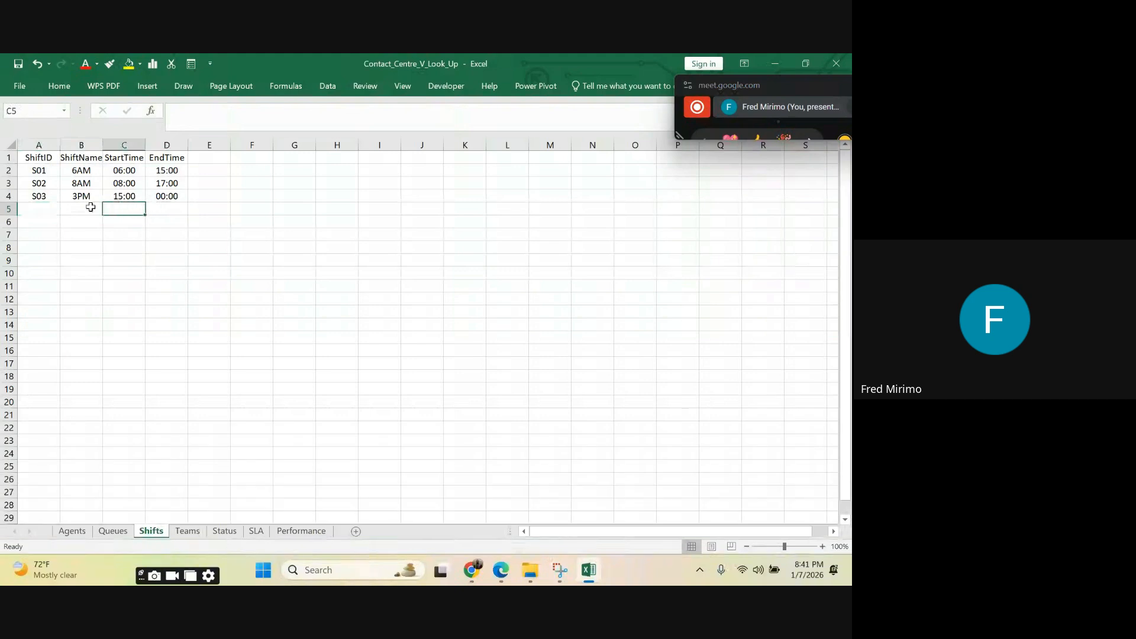
left_click(87, 207)
left_click(41, 208)
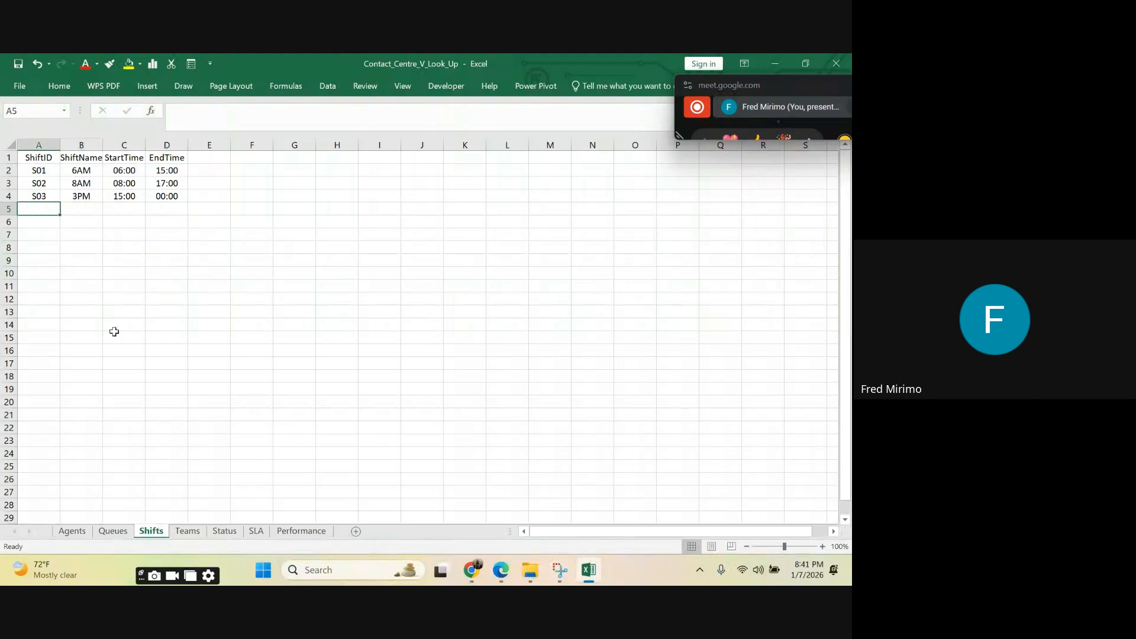
Step: Wrap Agent 5's shift name VLOOKUP in J6 of the Agents sheet in IFERROR with " " as the fallback
left_click(120, 530)
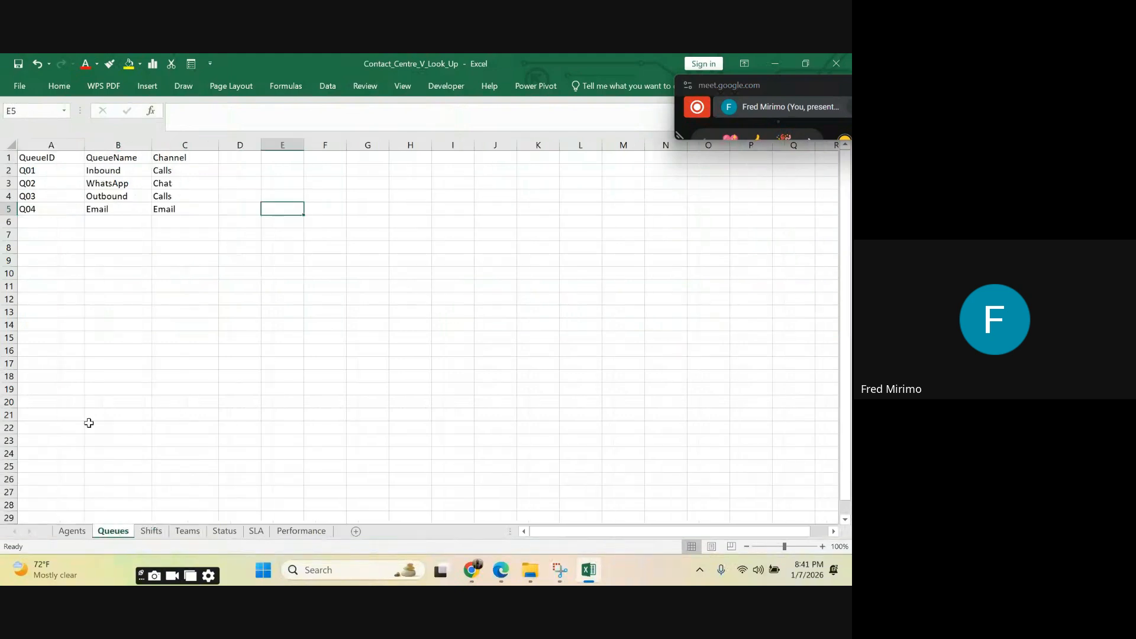
left_click(71, 530)
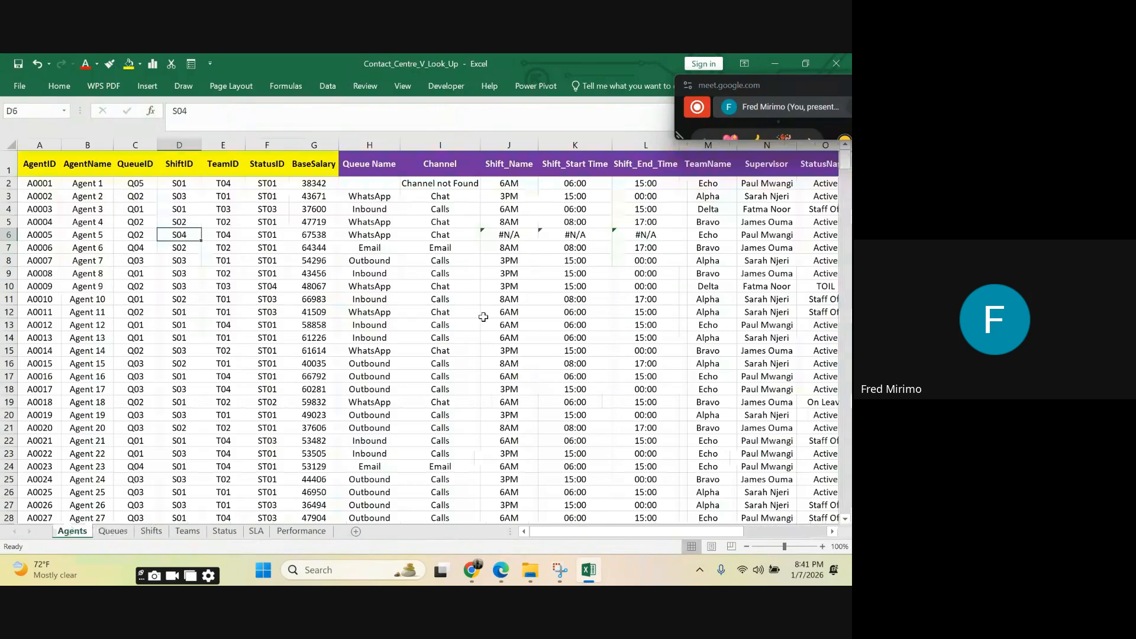
left_click(500, 232)
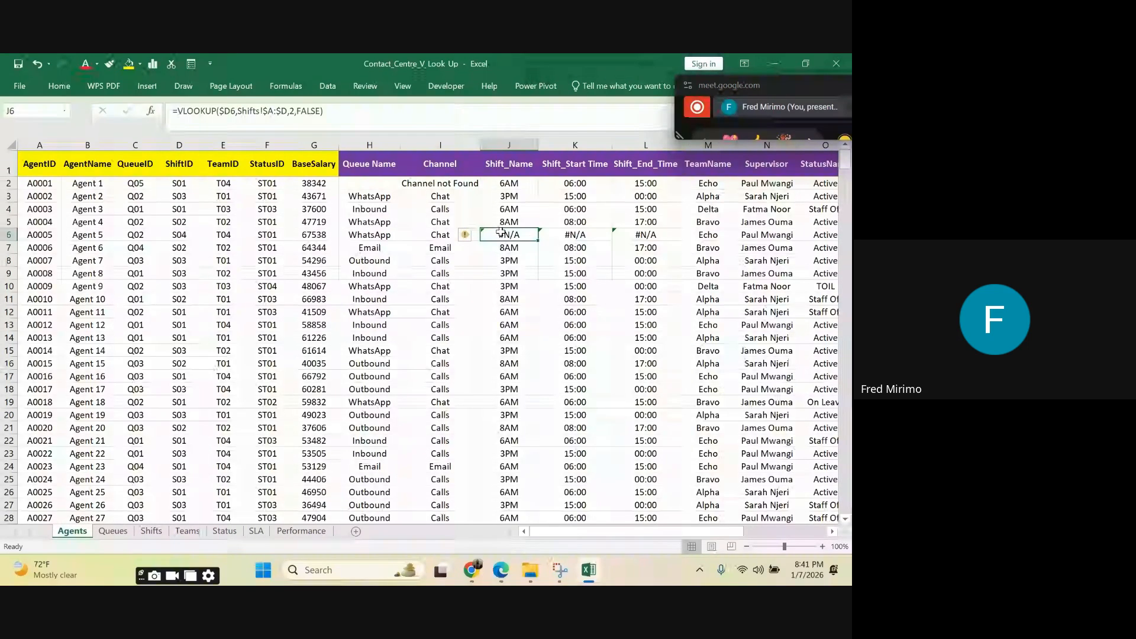
left_click(396, 117)
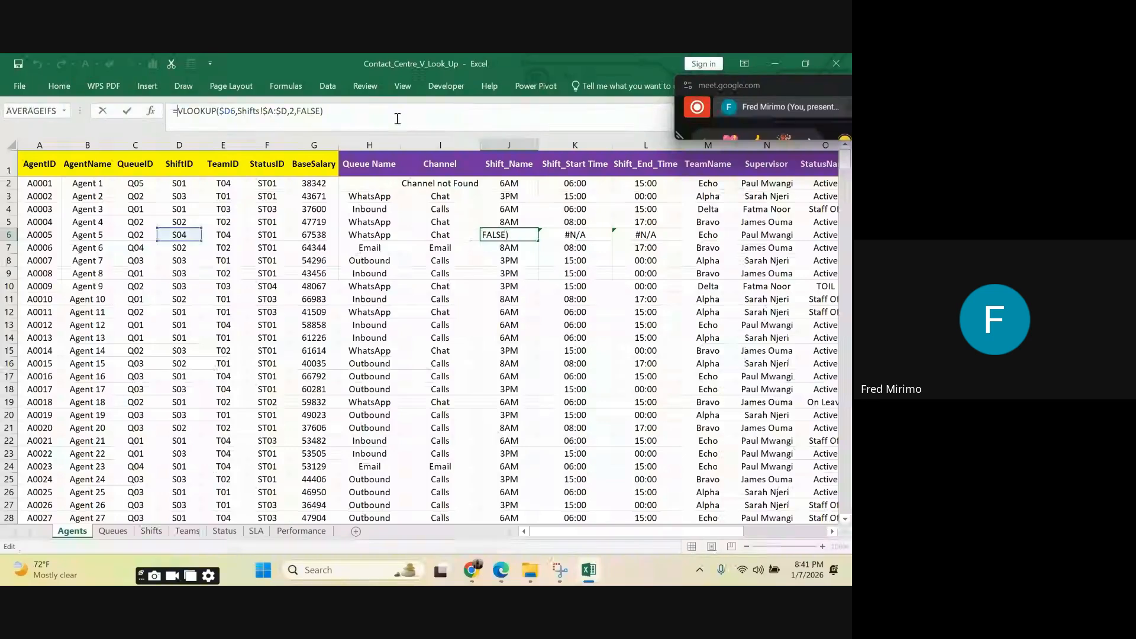
type("IF")
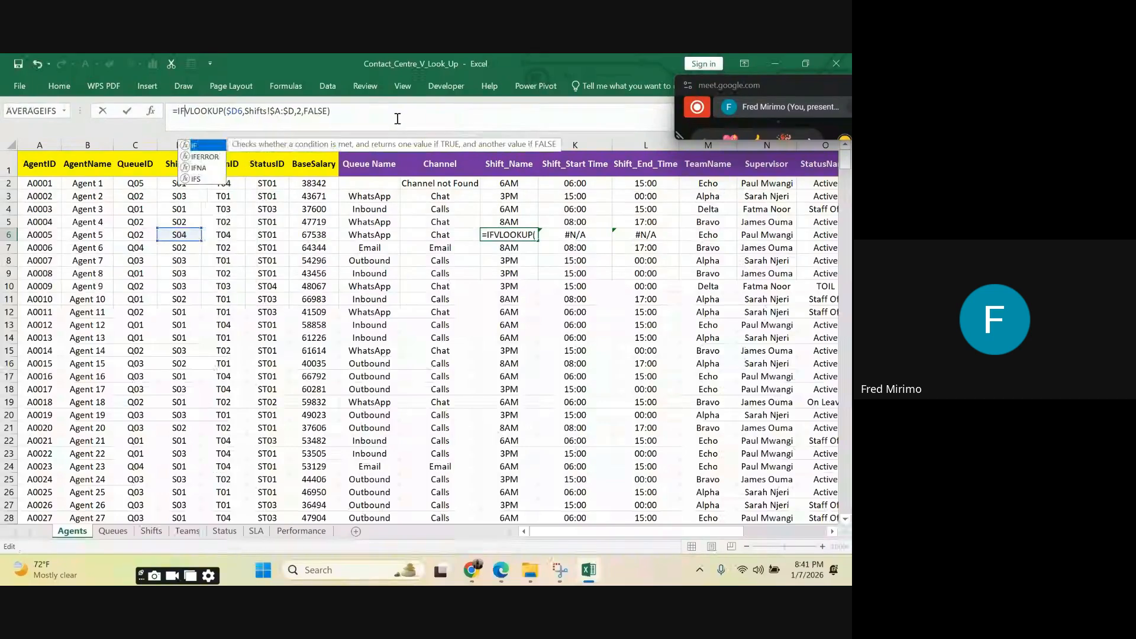
left_click(216, 159)
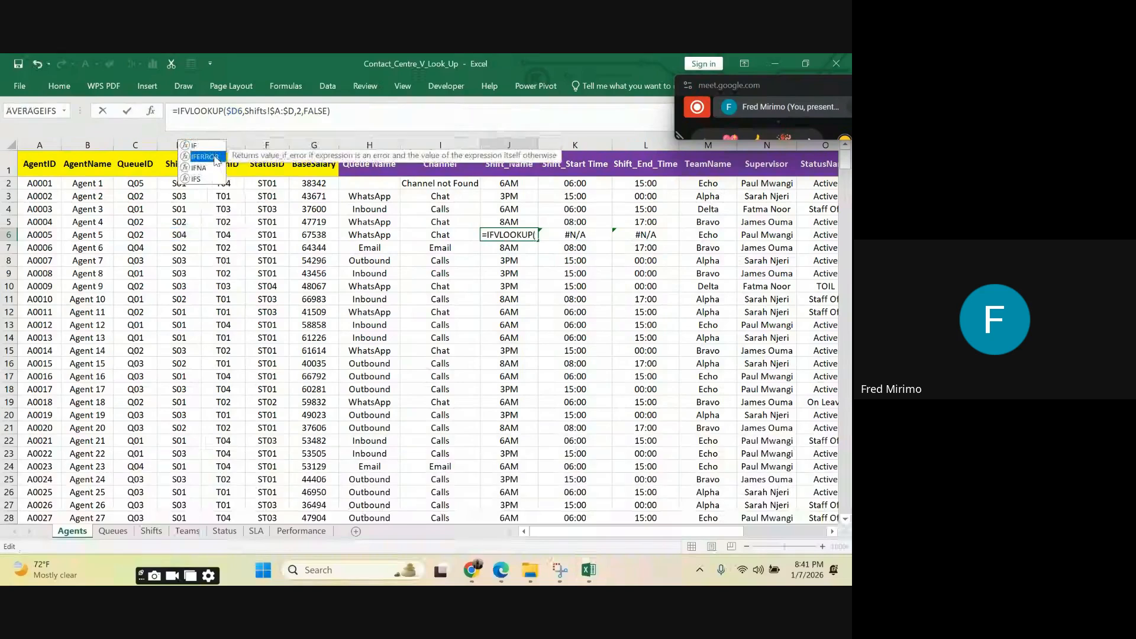
double_click(216, 158)
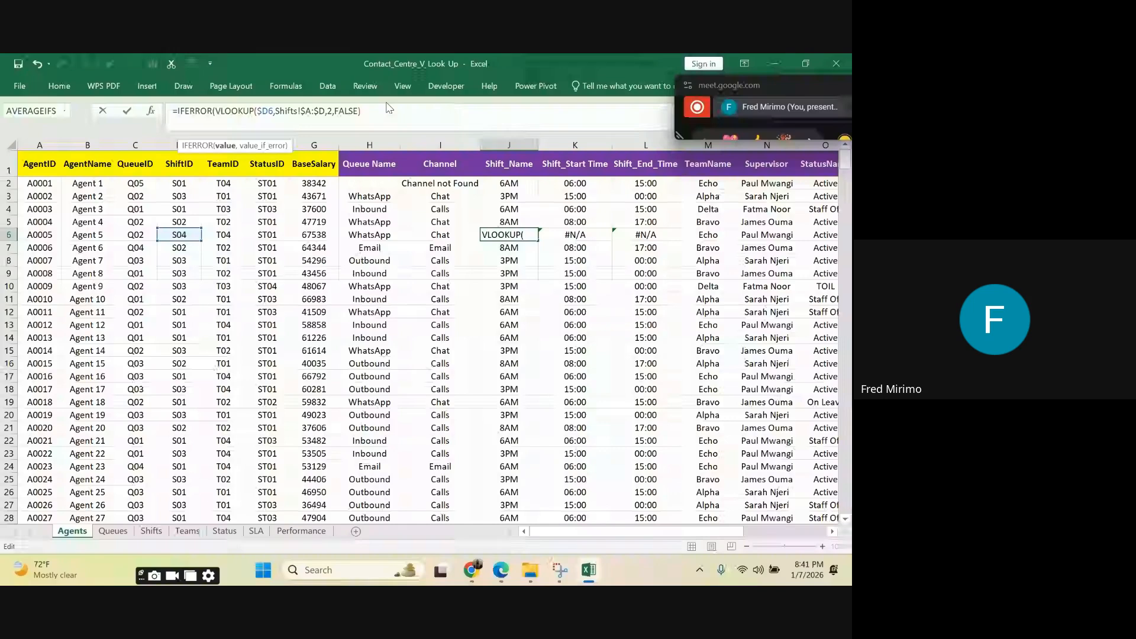
key("Return")
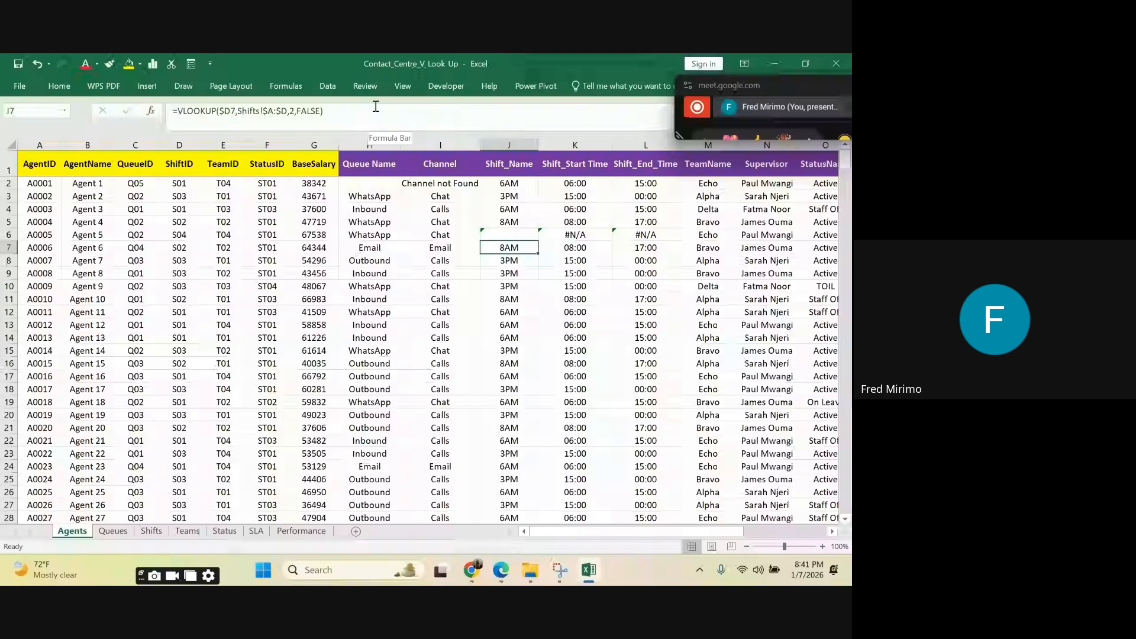
Step: Ignore the inconsistent-formula error flagged on the shift name cell J6
left_click(506, 235)
left_click(467, 235)
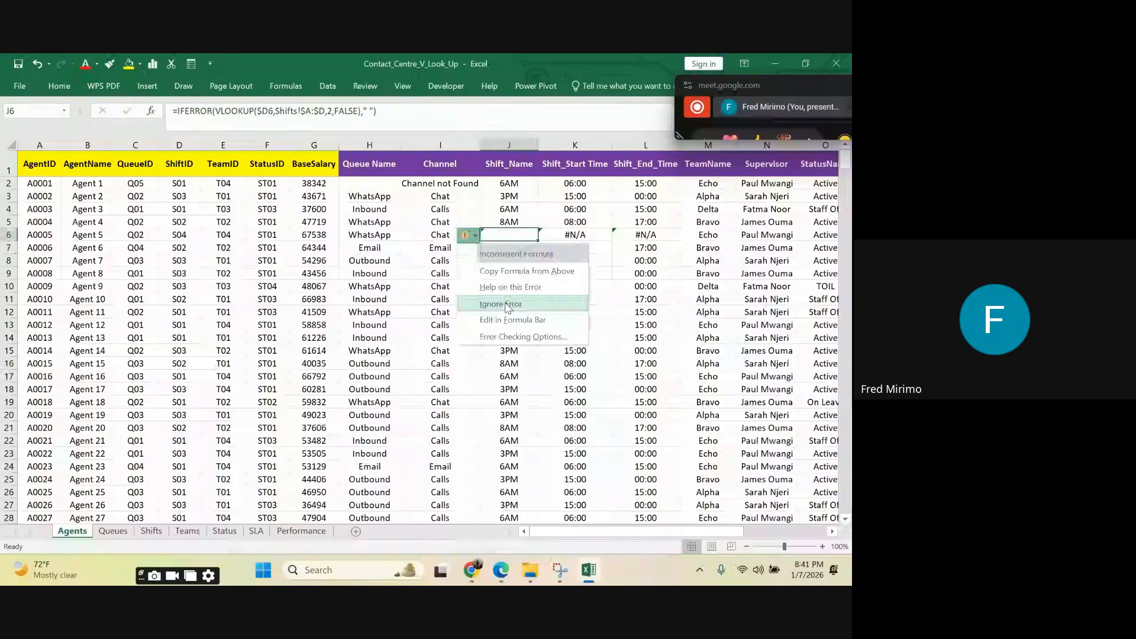
left_click(506, 304)
Step: Wrap Agent 5's shift start time VLOOKUP in K6 in IFERROR with " " as the fallback
left_click(603, 235)
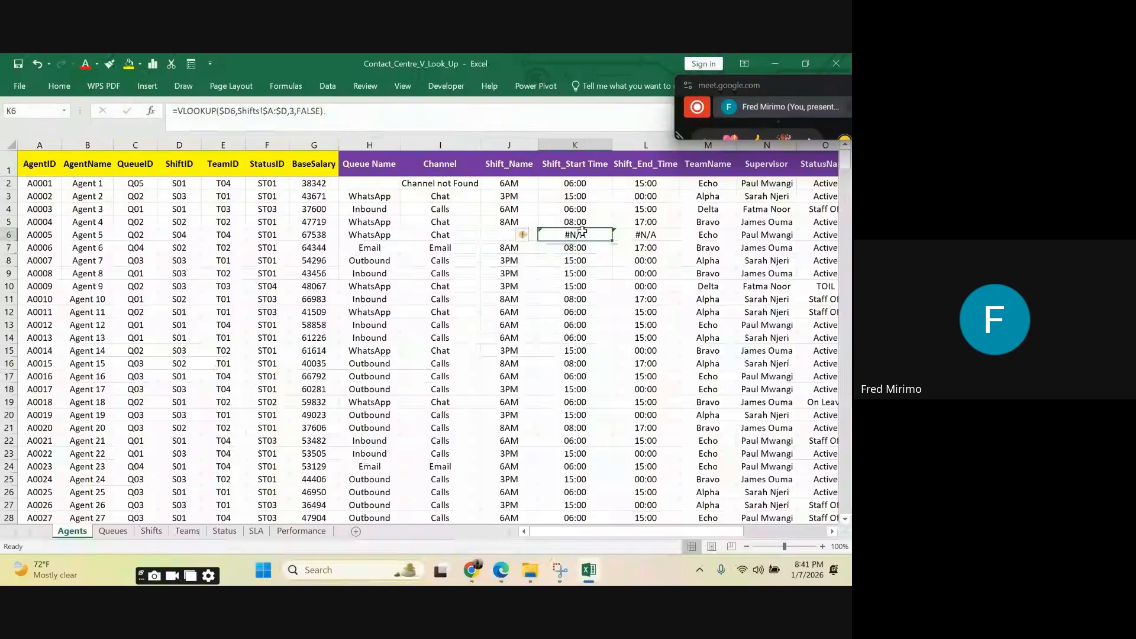
left_click(178, 125)
type("IFERROR(")
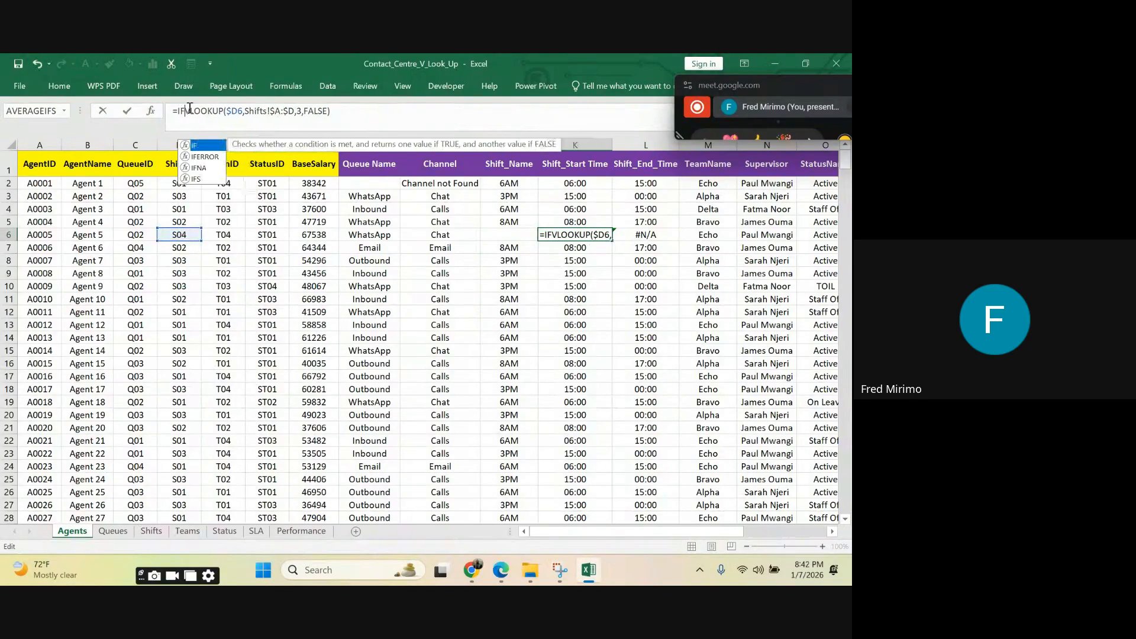
left_click(368, 113)
type(",\"")
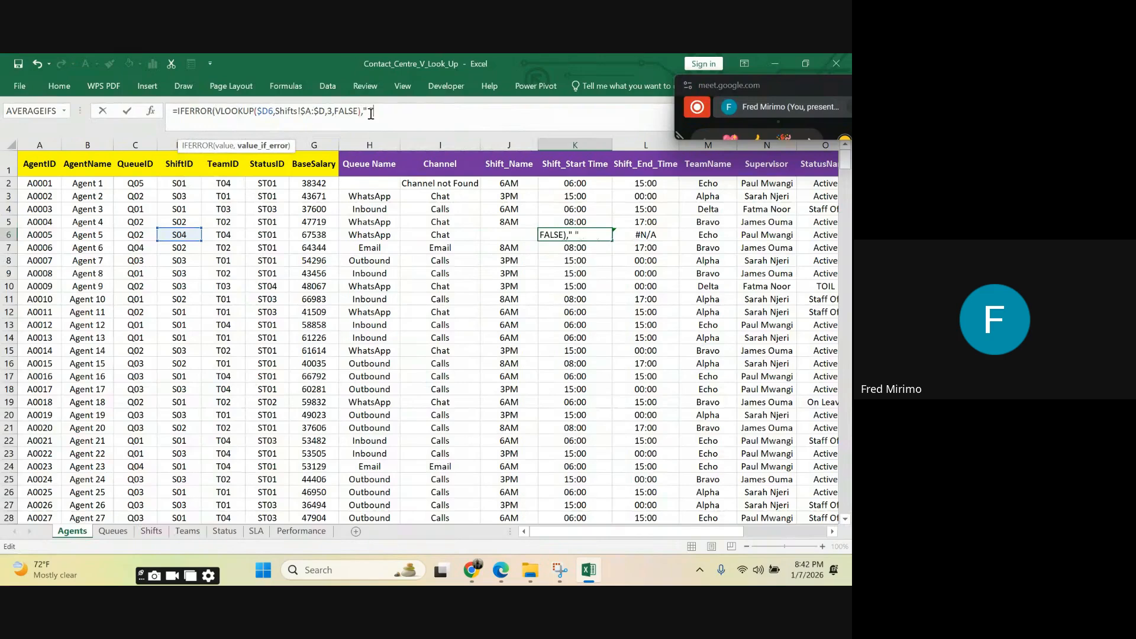
type(" \")")
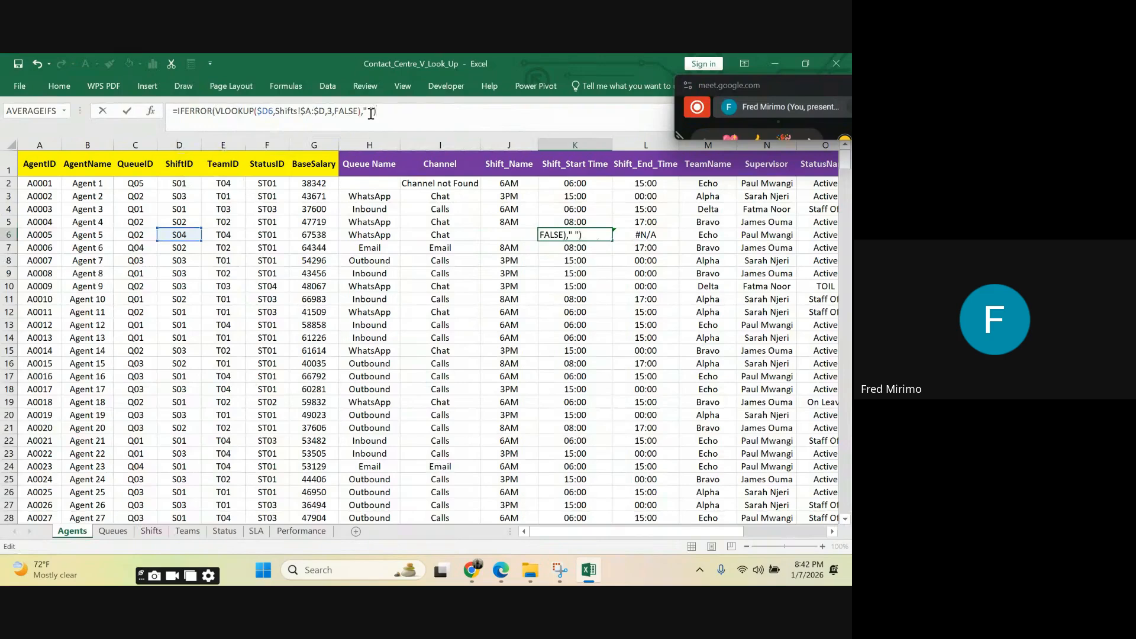
key("Return")
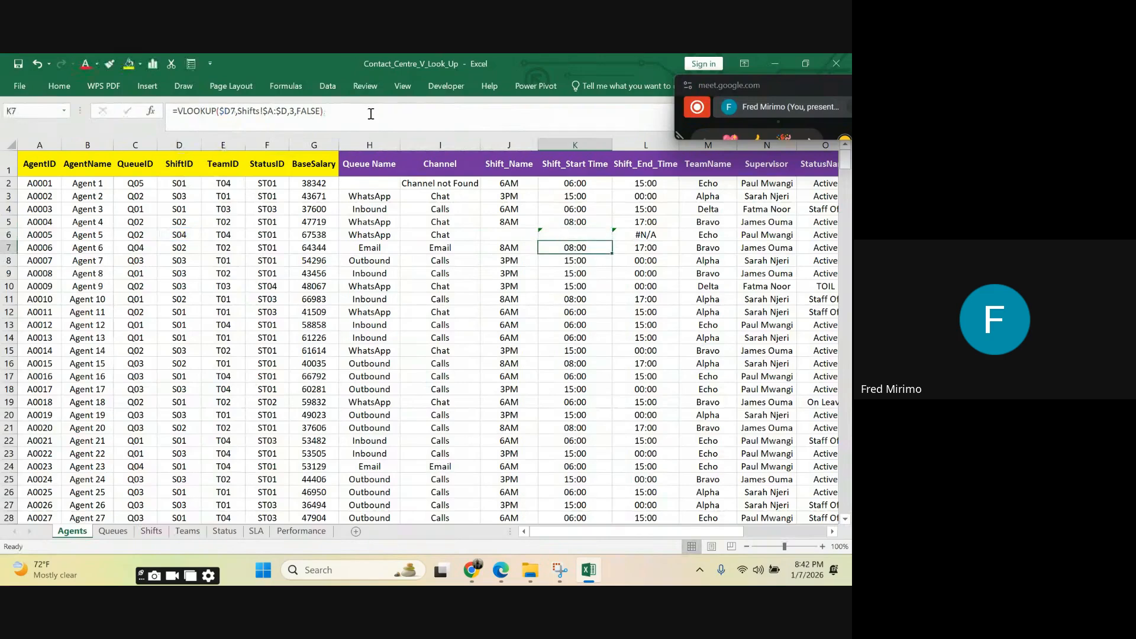
Step: Wrap Agent 5's shift end time VLOOKUP in L6 in IFERROR with " " as the fallback
double_click(661, 237)
left_click(177, 111)
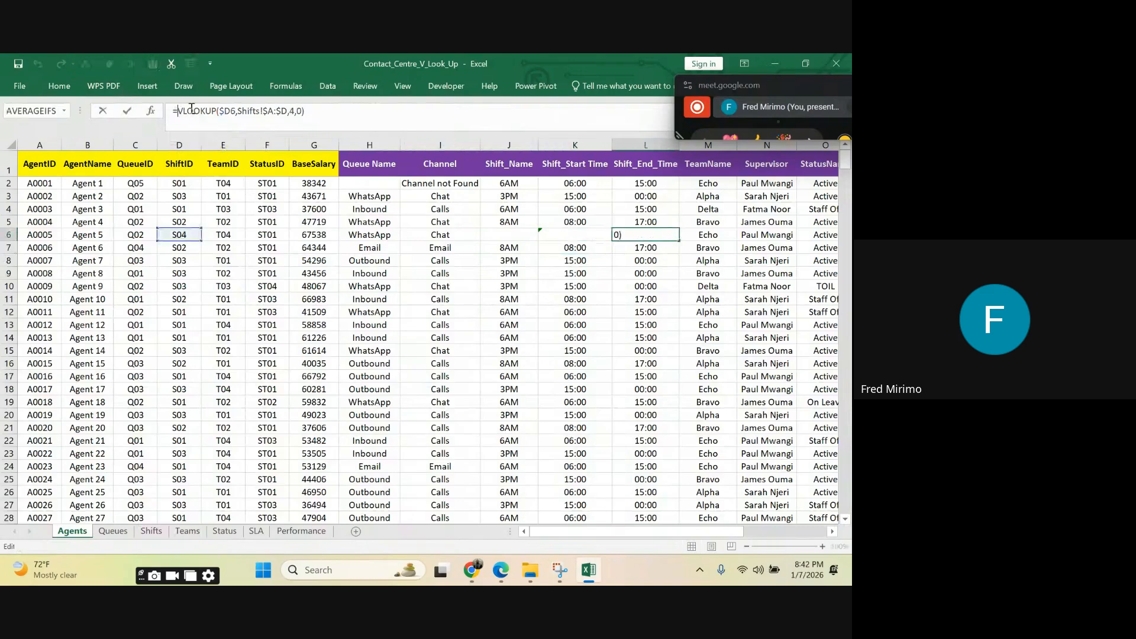
type("IF")
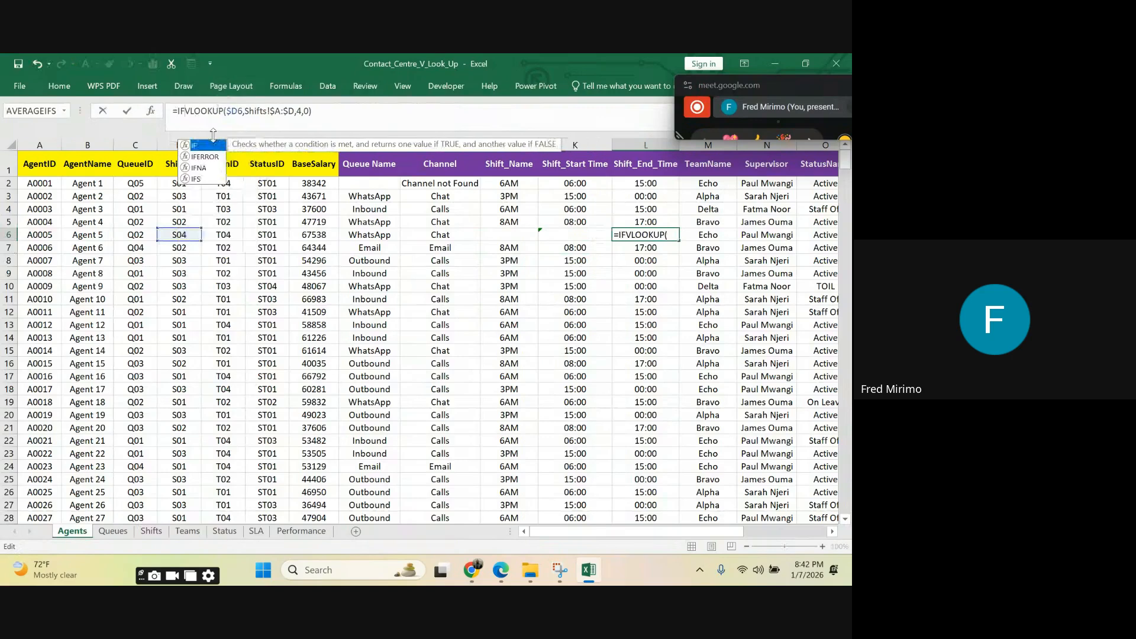
double_click(204, 156)
left_click(352, 113)
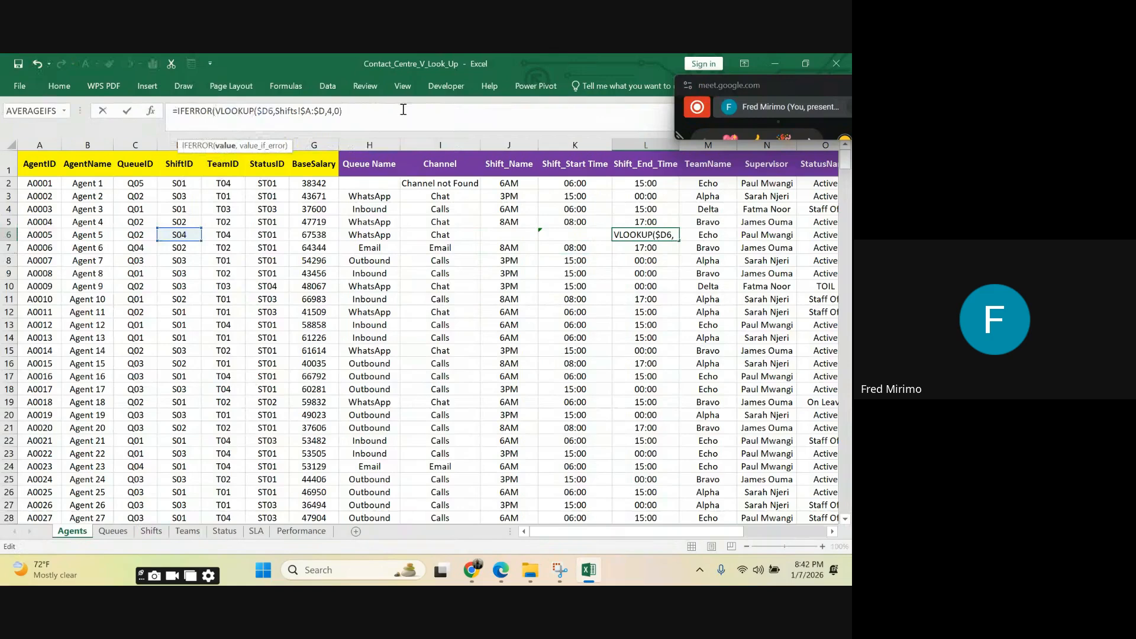
type(",")
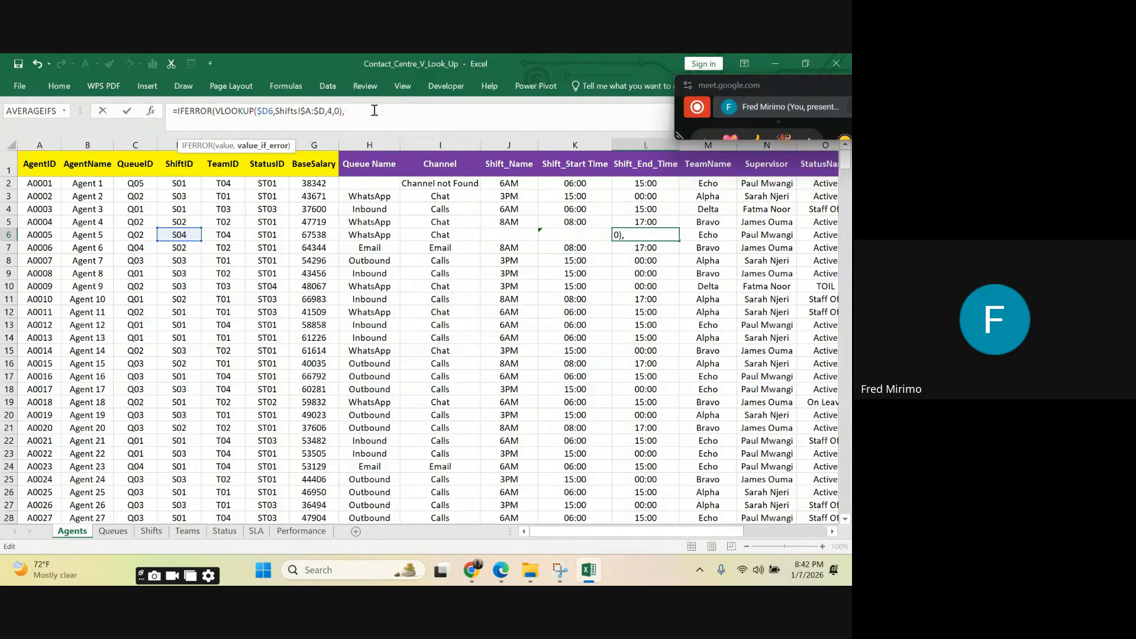
type("\" \")")
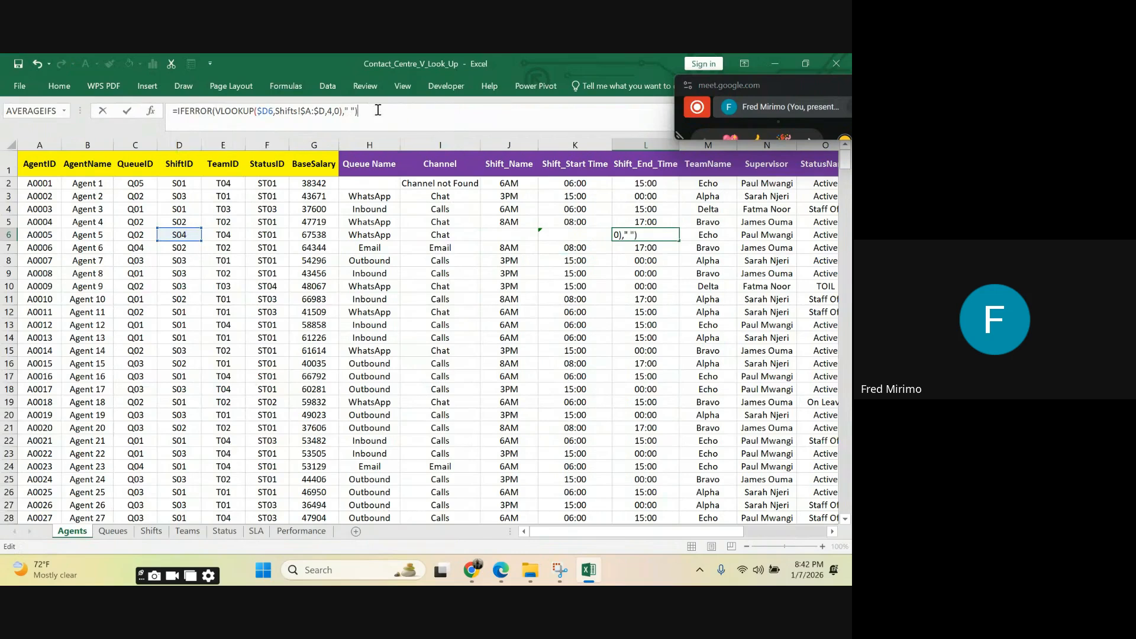
key("Return")
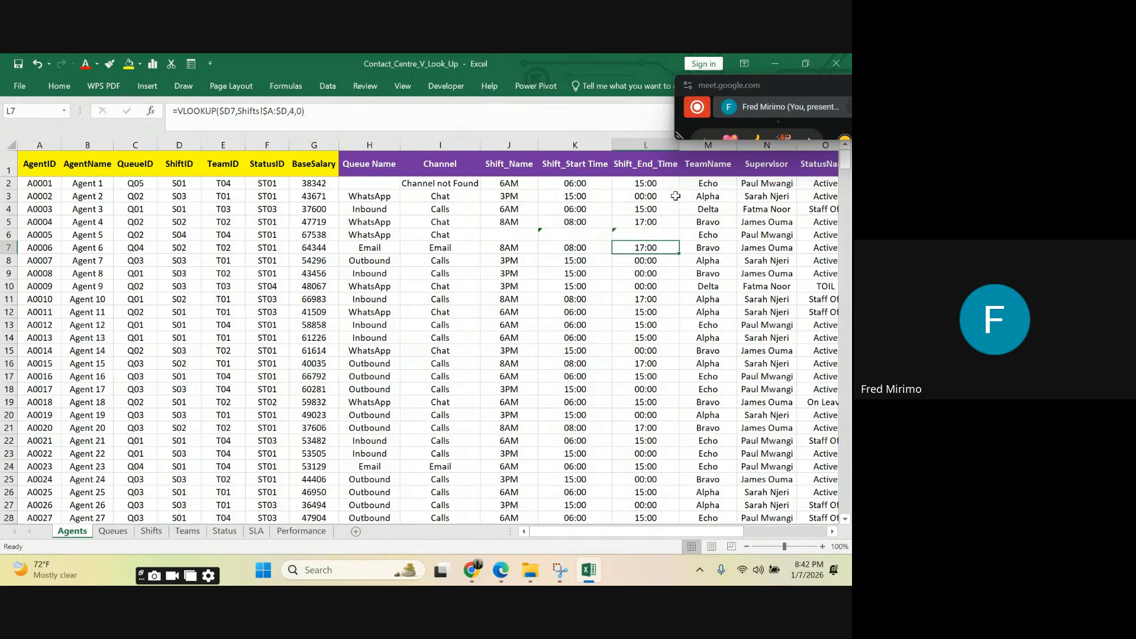
Step: Ignore the inconsistent-formula errors flagged across Agent 5's shift cells J6:L6
left_click_drag(633, 237, 482, 232)
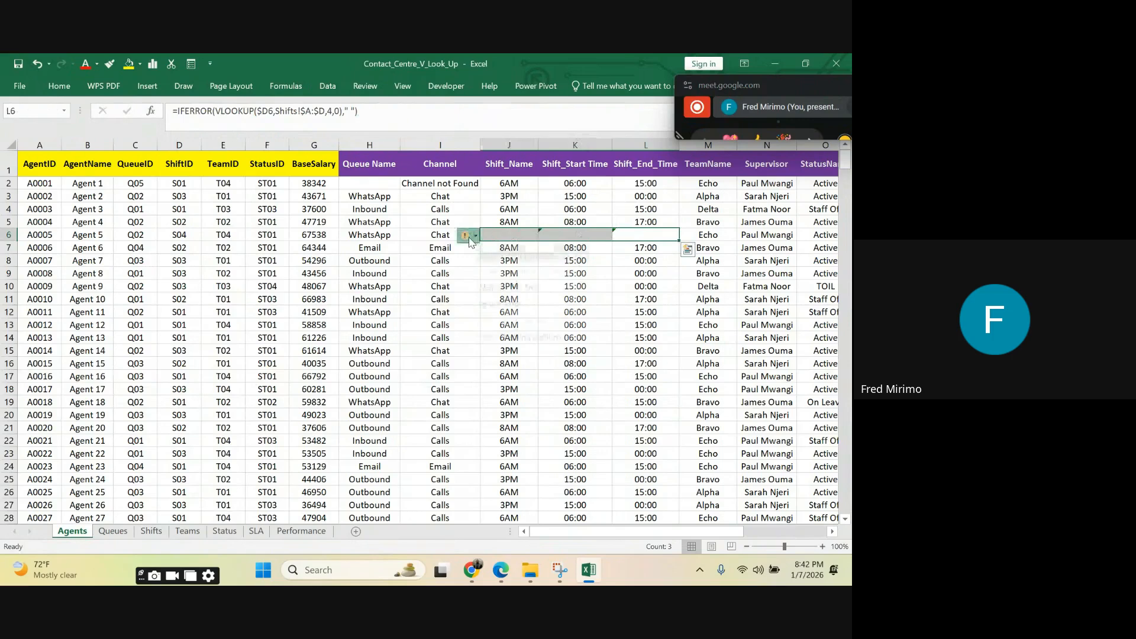
left_click(472, 236)
left_click(499, 304)
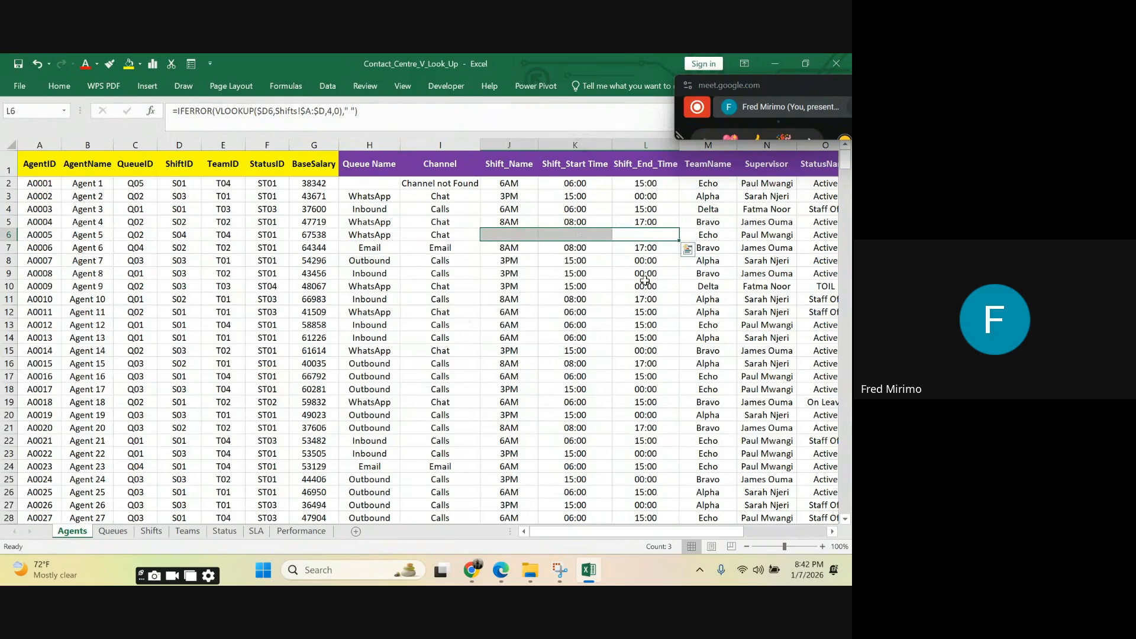
left_click(593, 274)
Step: Check the IFERROR formulas in Agent 5's shift cells J6:L6 and look over the lookup columns in the rows below
left_click(659, 237)
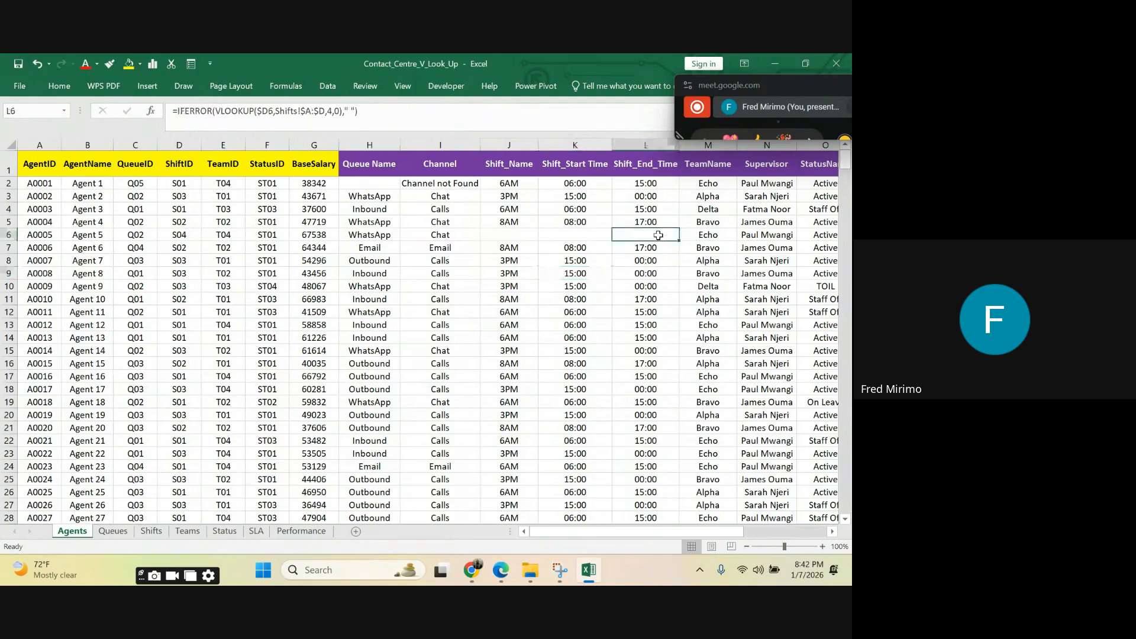
left_click(593, 239)
left_click(516, 238)
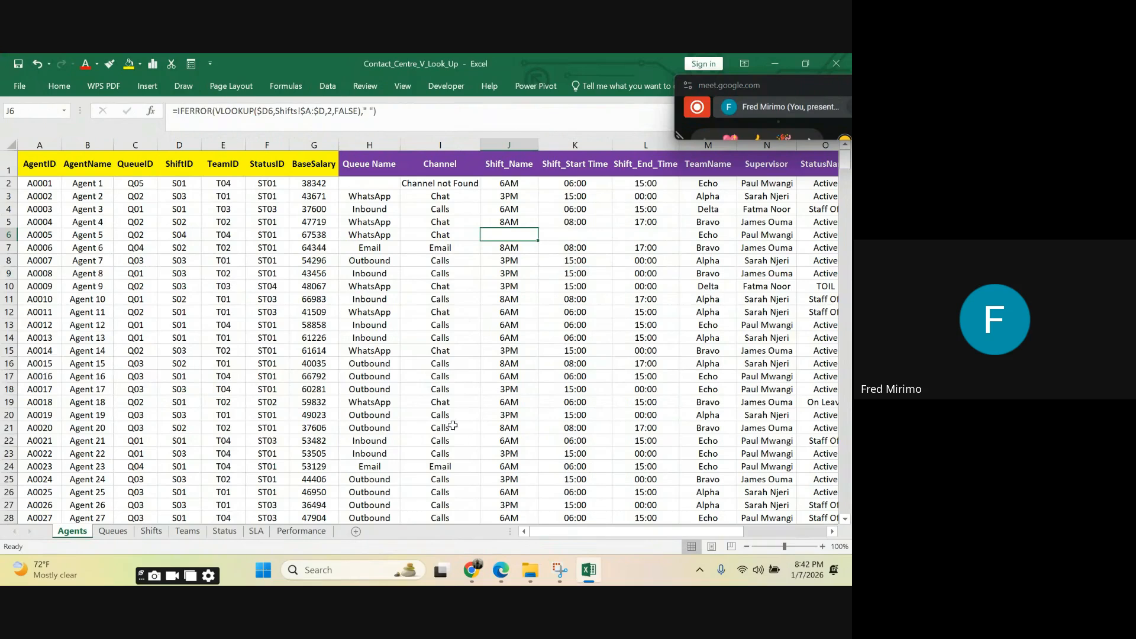
scroll(327, 326, "down", 3)
scroll(327, 326, "down", 7)
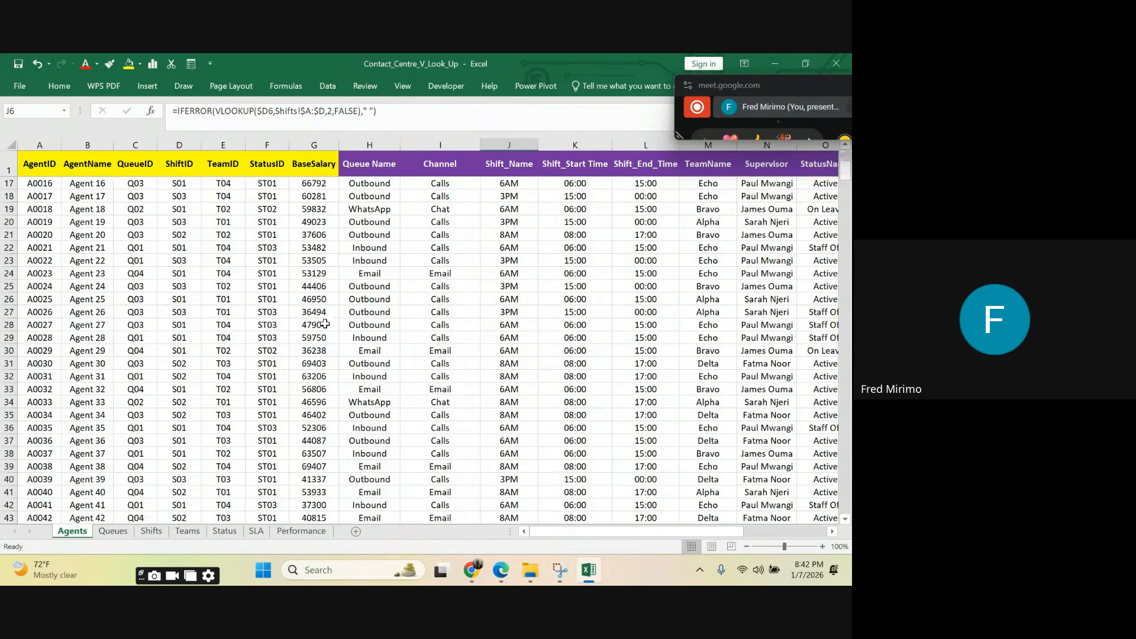
scroll(324, 321, "up", 10)
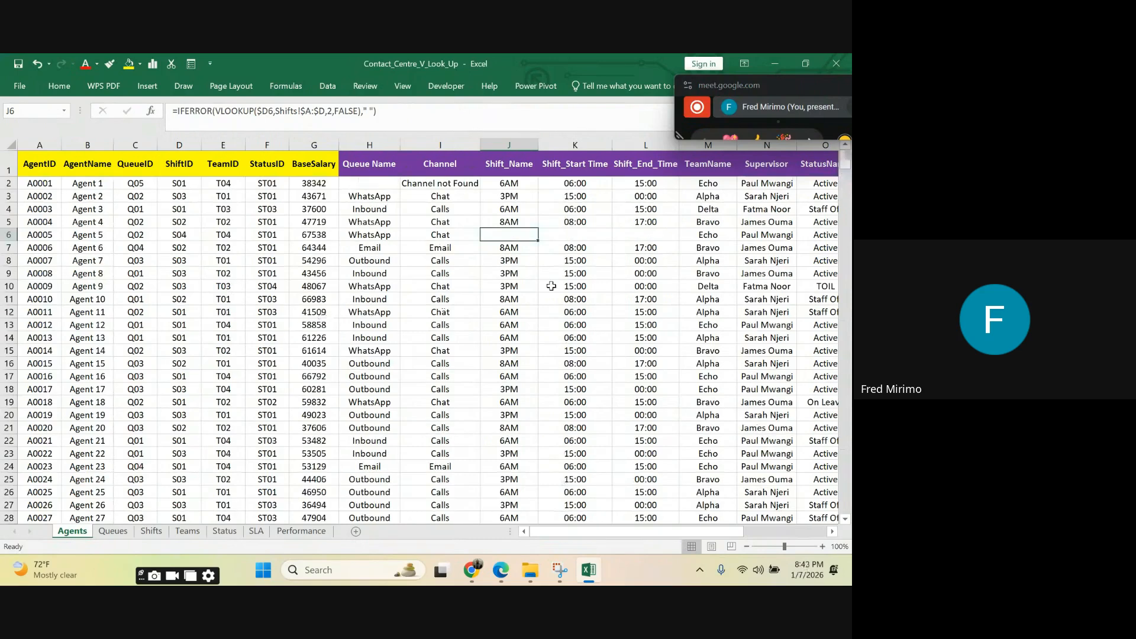
left_click(658, 233)
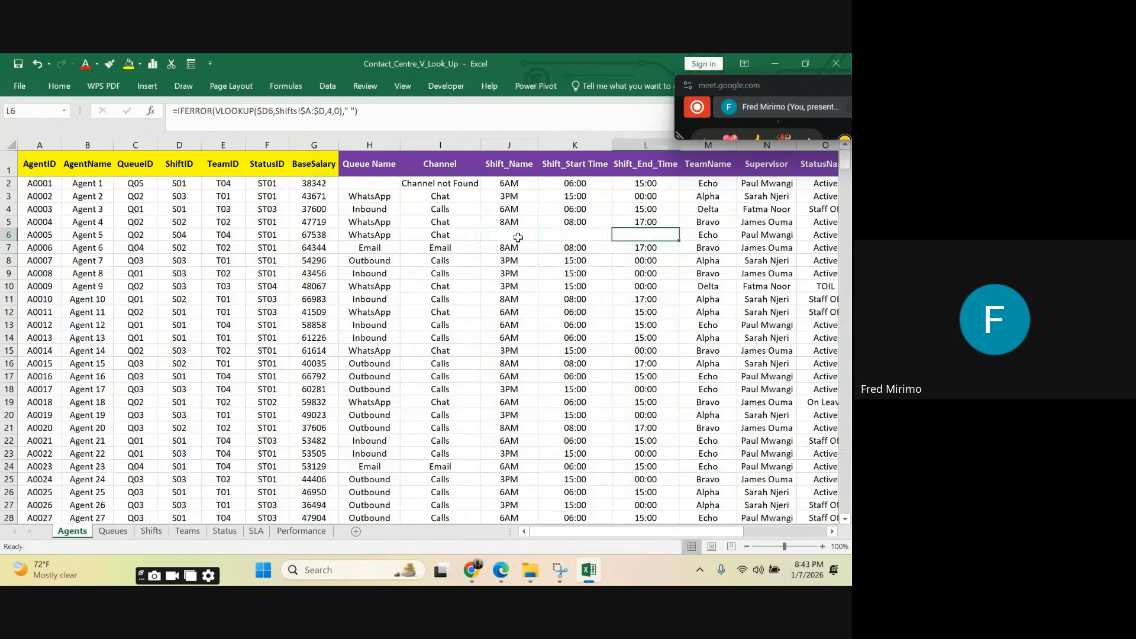
left_click(563, 238)
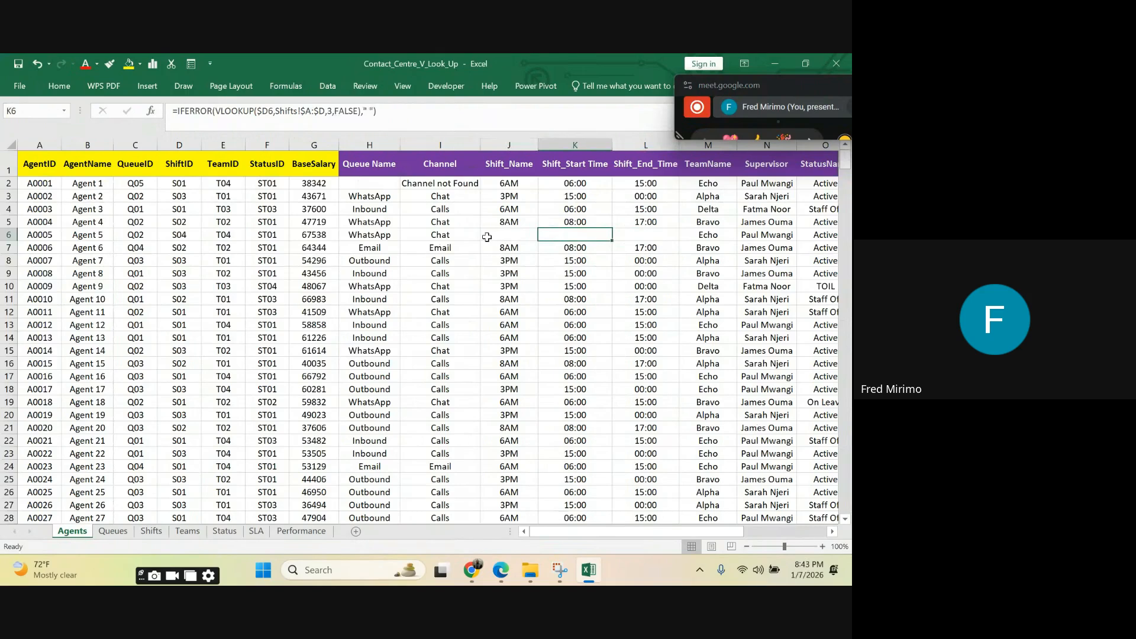
Step: Compare the IF-only Queue Name formulas in H3, H5 and H10 with the combined IFERROR and IF formula in H2
left_click(365, 198)
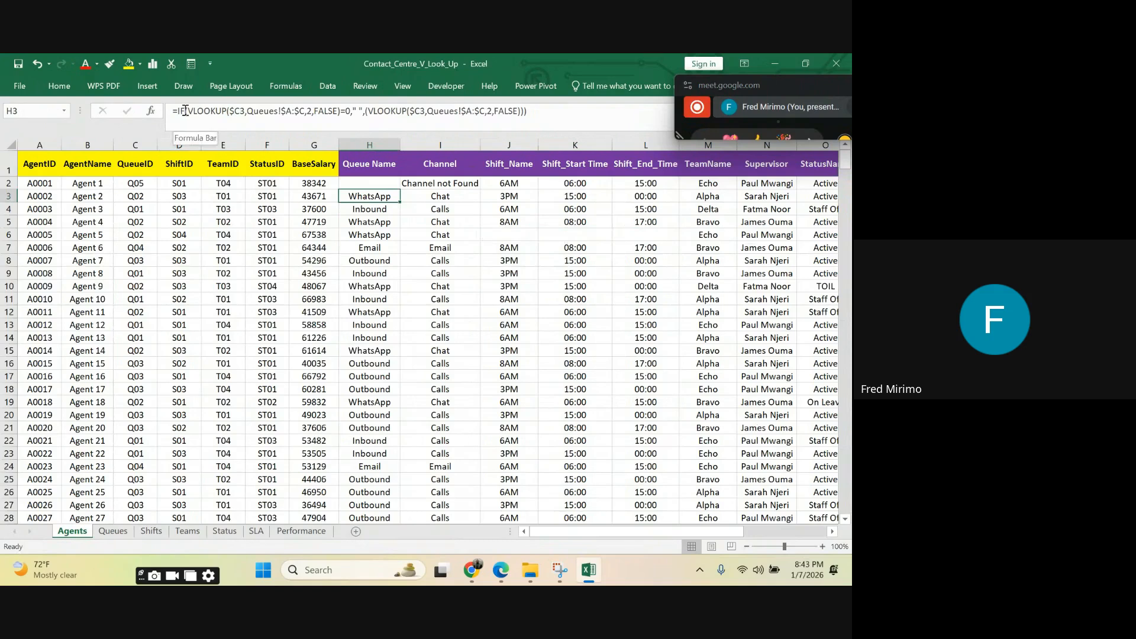
left_click(392, 284)
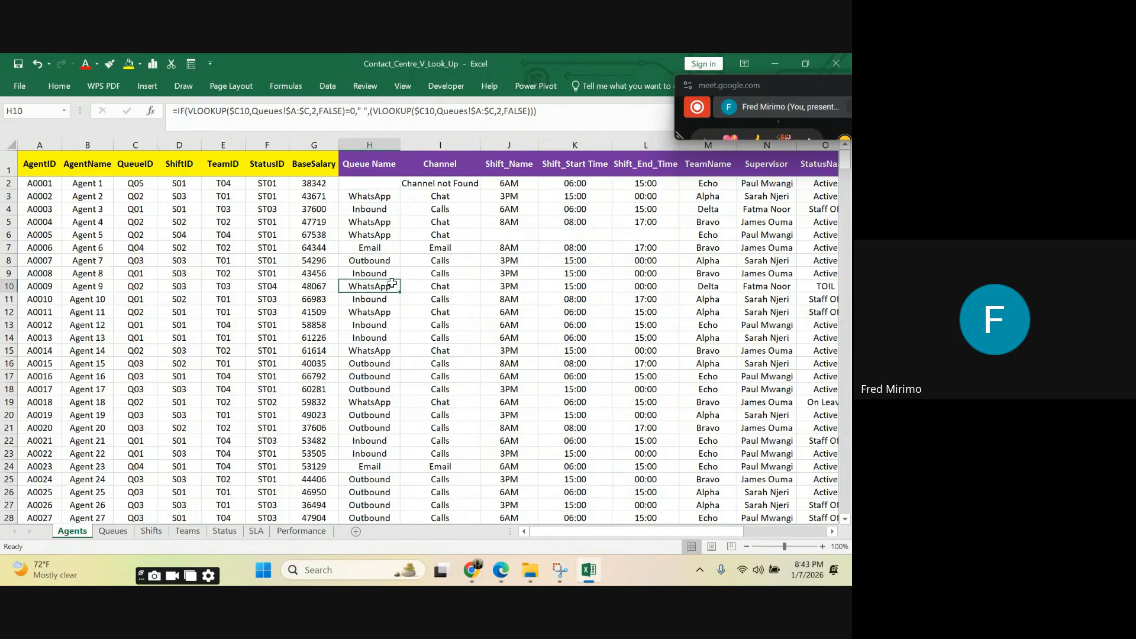
left_click(362, 183)
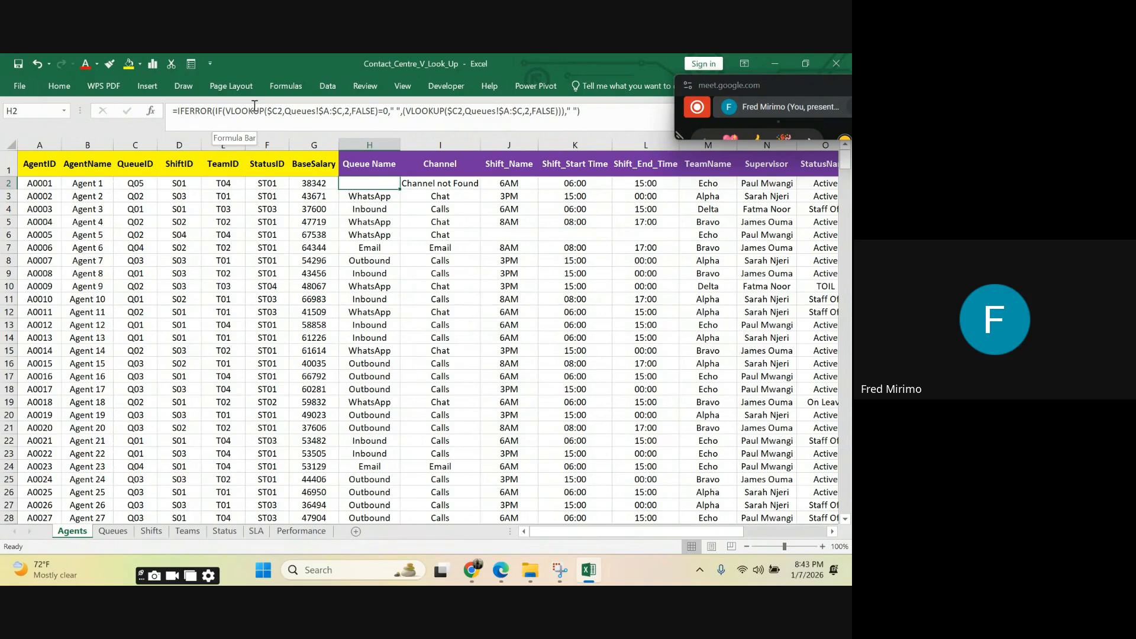
left_click(220, 111)
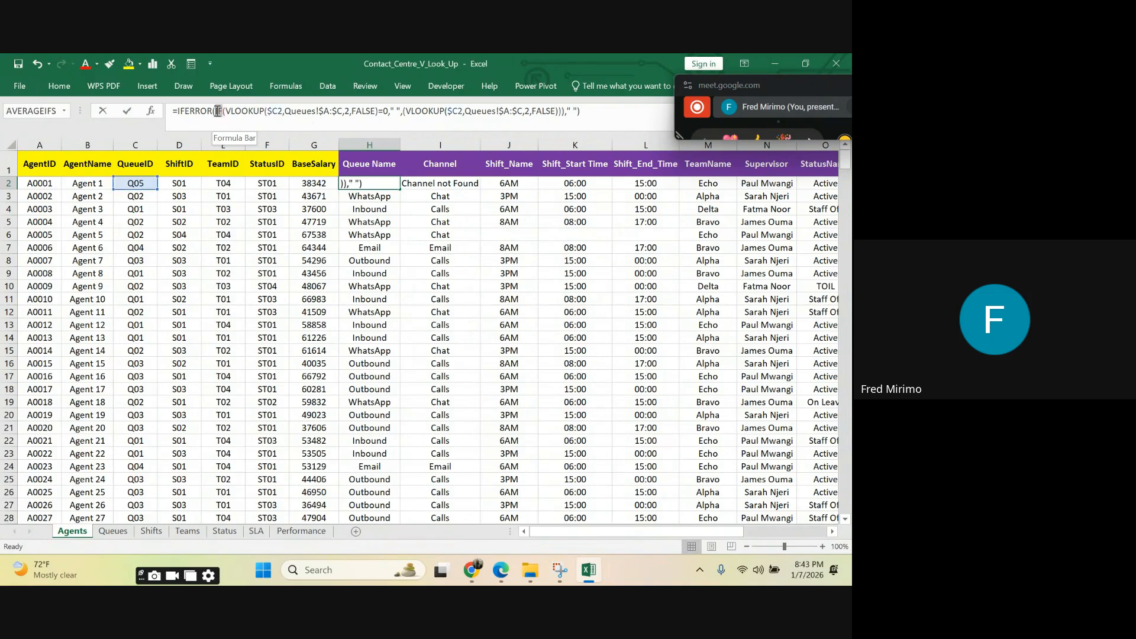
left_click(218, 110)
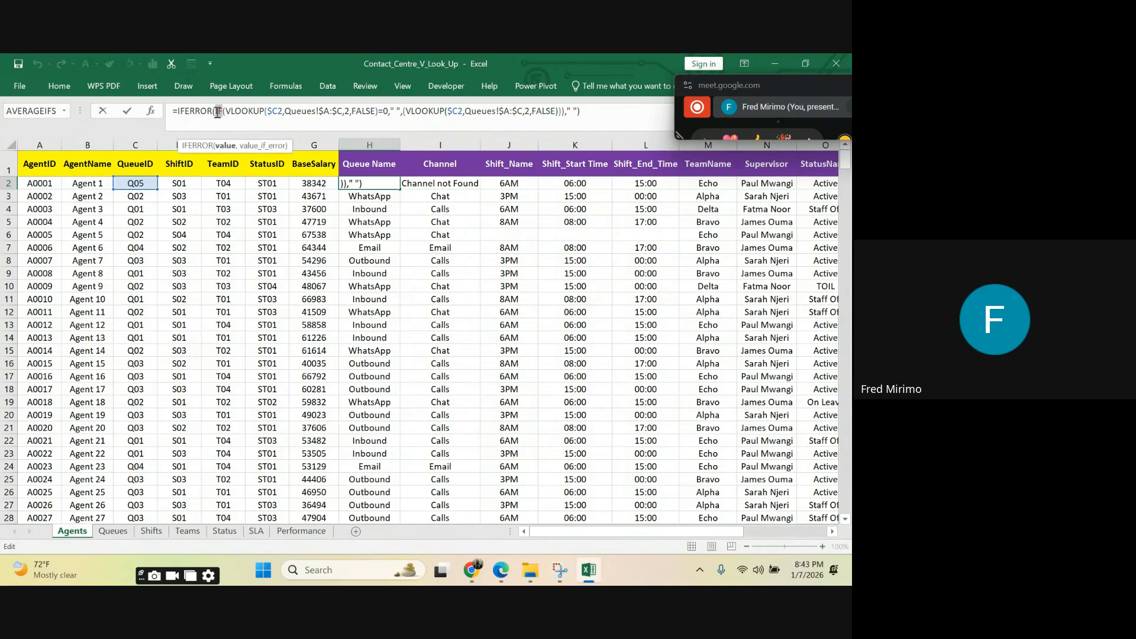
double_click(220, 112)
left_click_drag(628, 120, 171, 112)
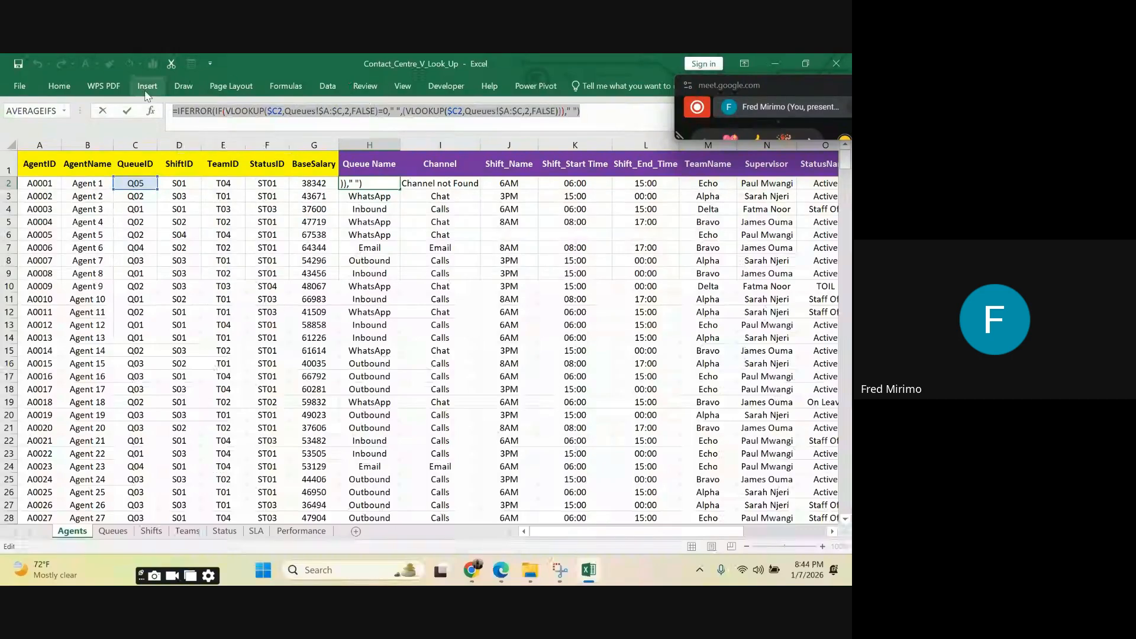
key("Return")
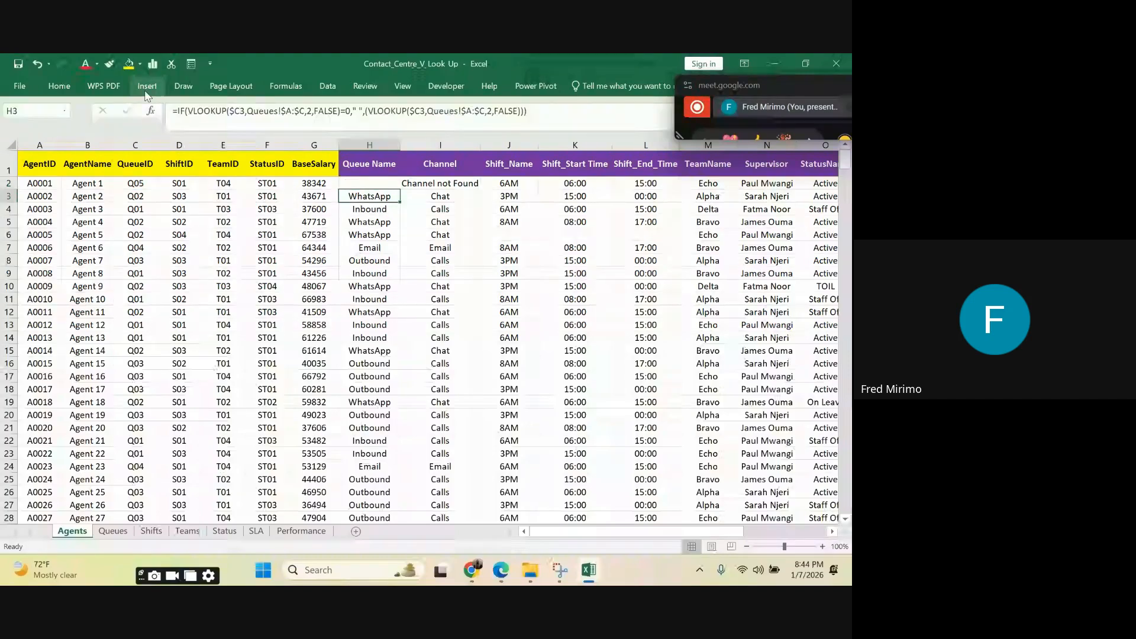
left_click(378, 220)
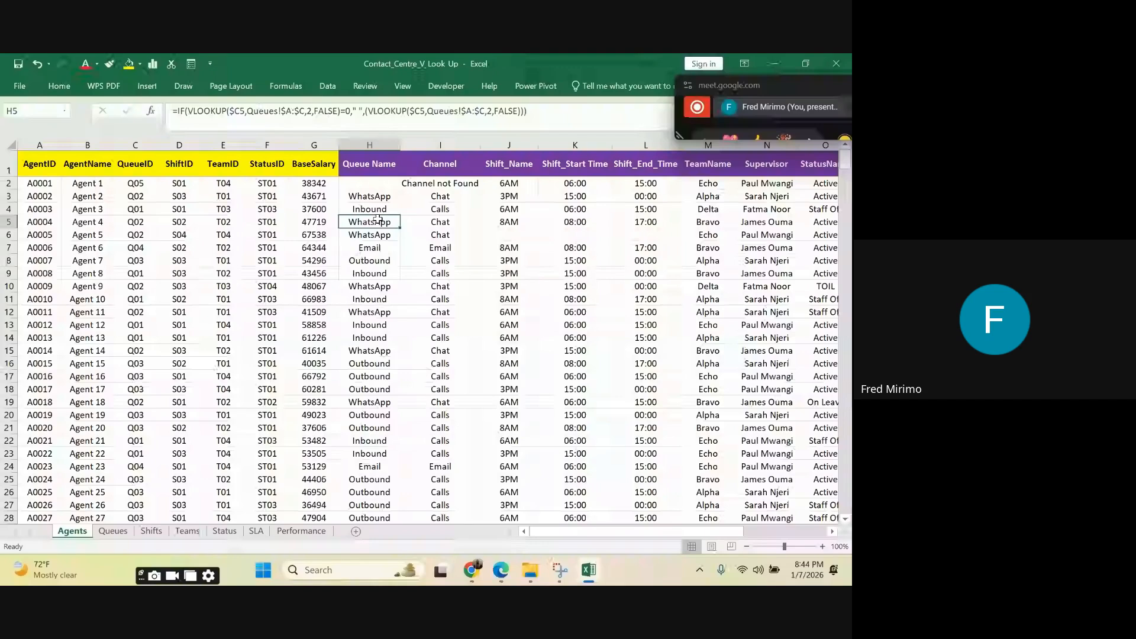
left_click(376, 194)
left_click(377, 181)
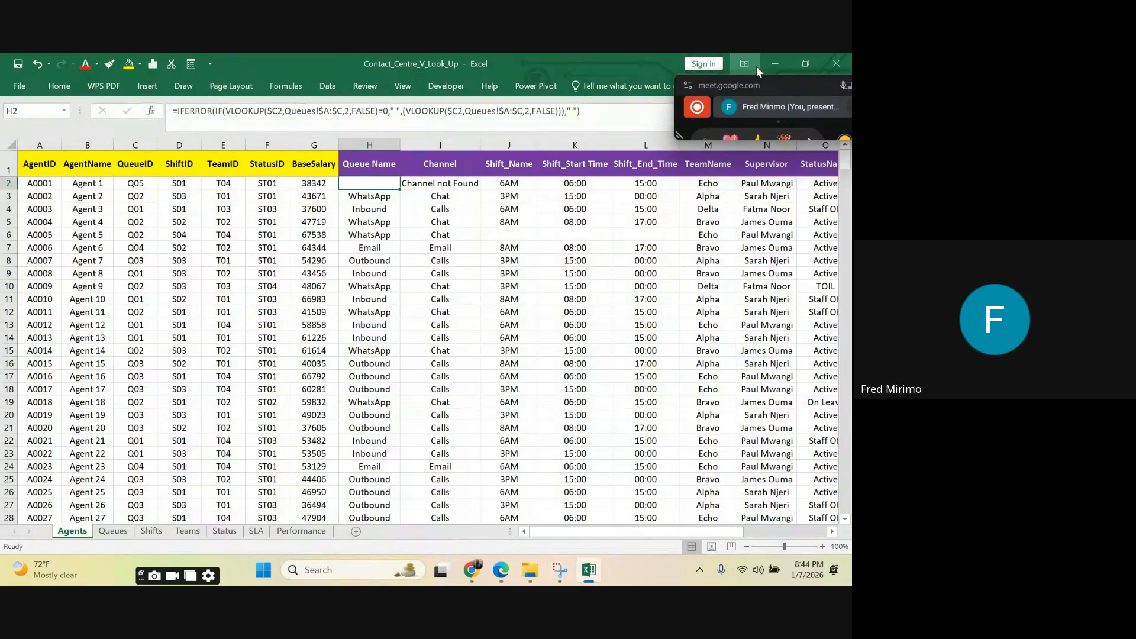
Step: Switch to the Google Meet call and stop presenting the screen
left_click(843, 86)
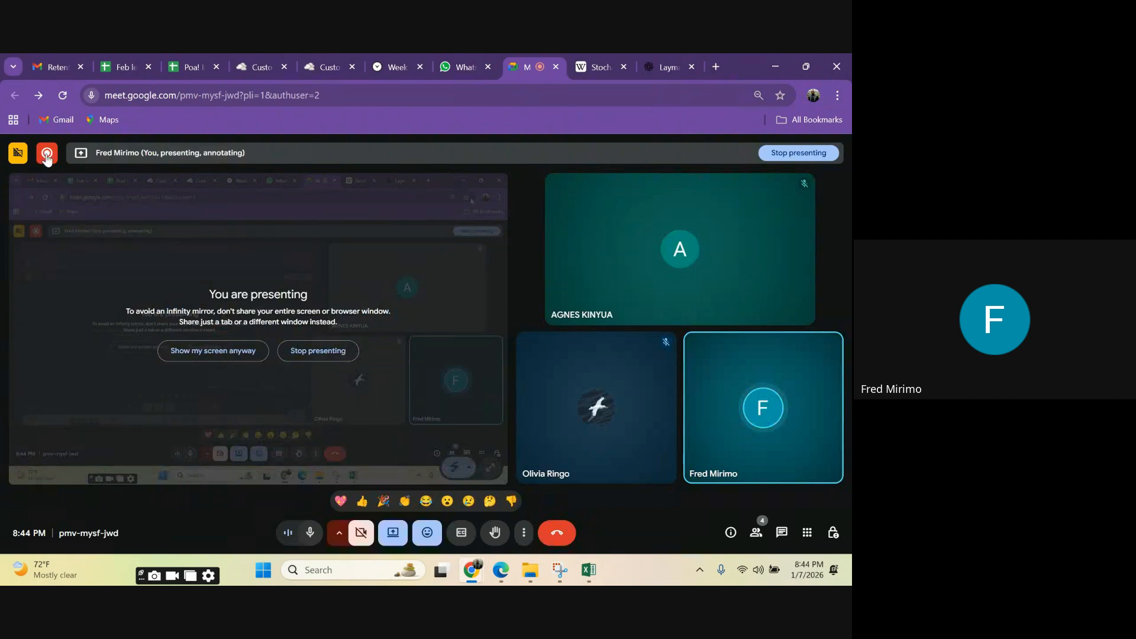
left_click(301, 353)
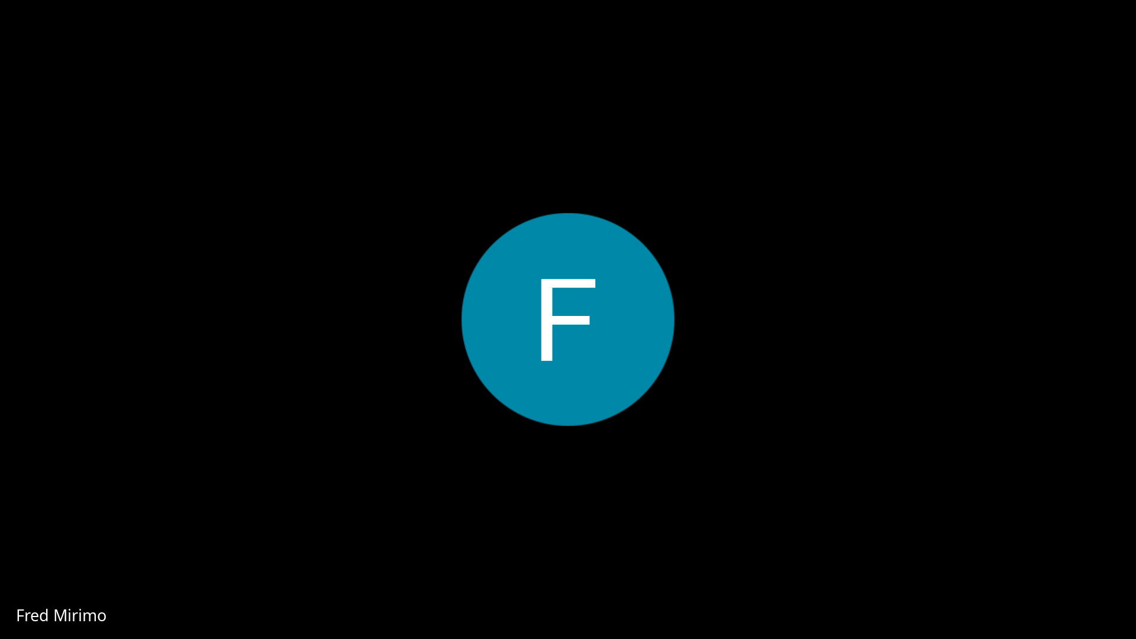